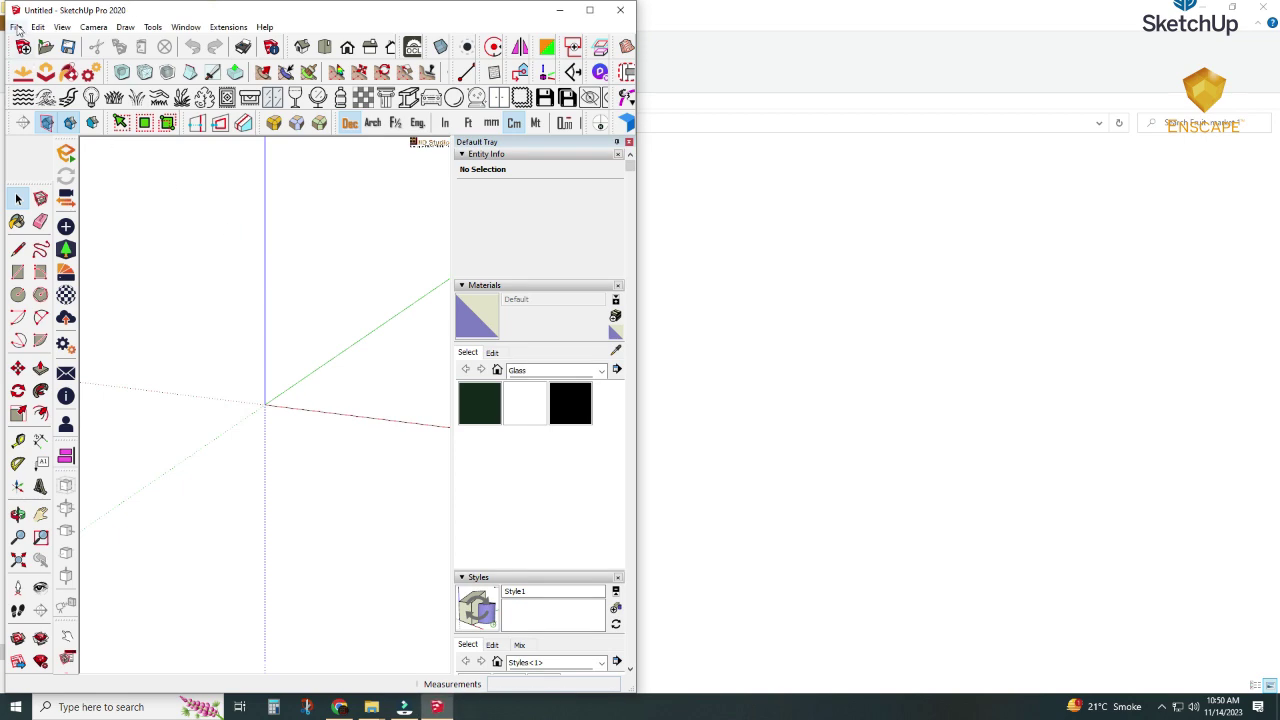
Open the Fruit market .skp file from Max > Fruit market > Fruit market 1.
{"action": "left_click", "coordinate": [46, 46]}
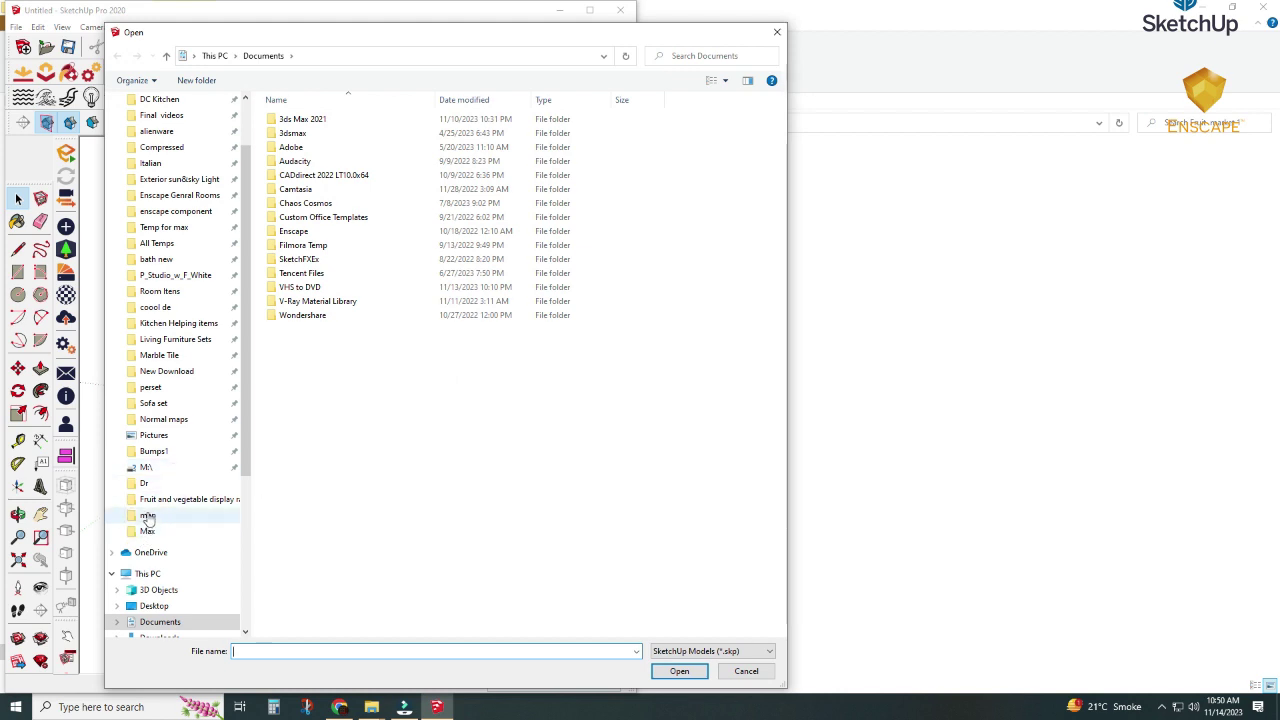
{"action": "left_click", "coordinate": [147, 531]}
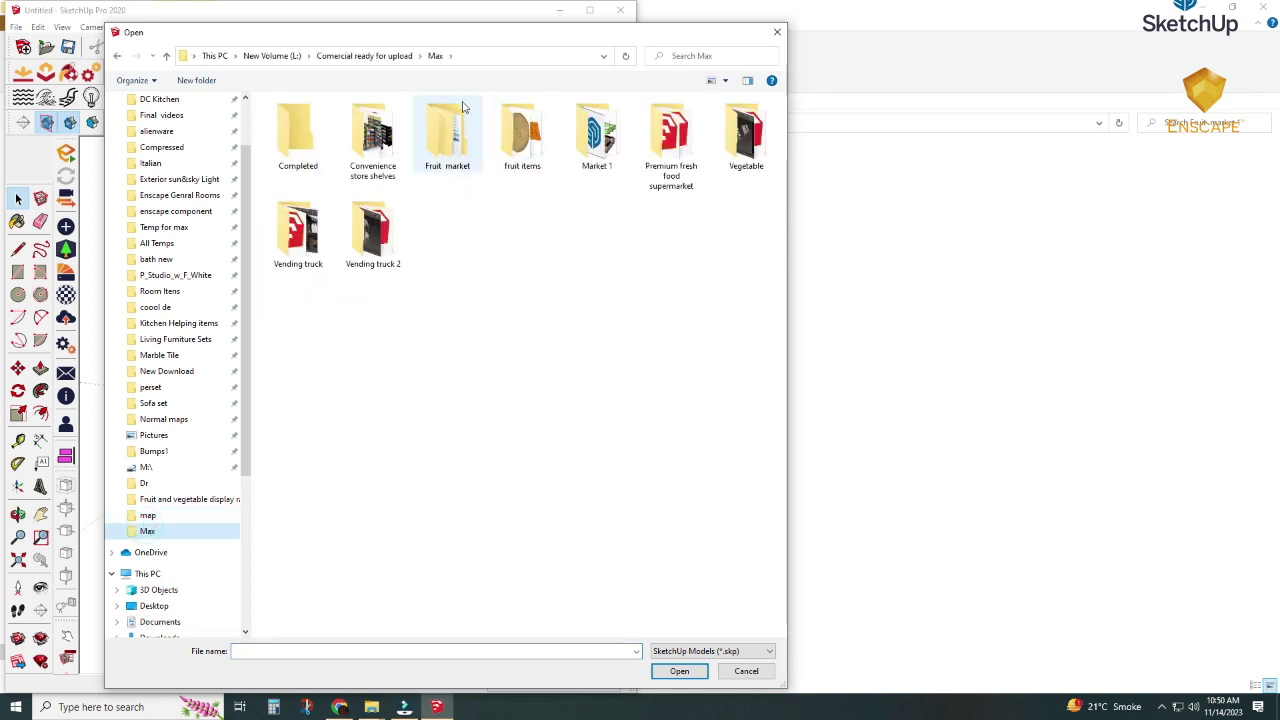
{"action": "double_click", "coordinate": [450, 140]}
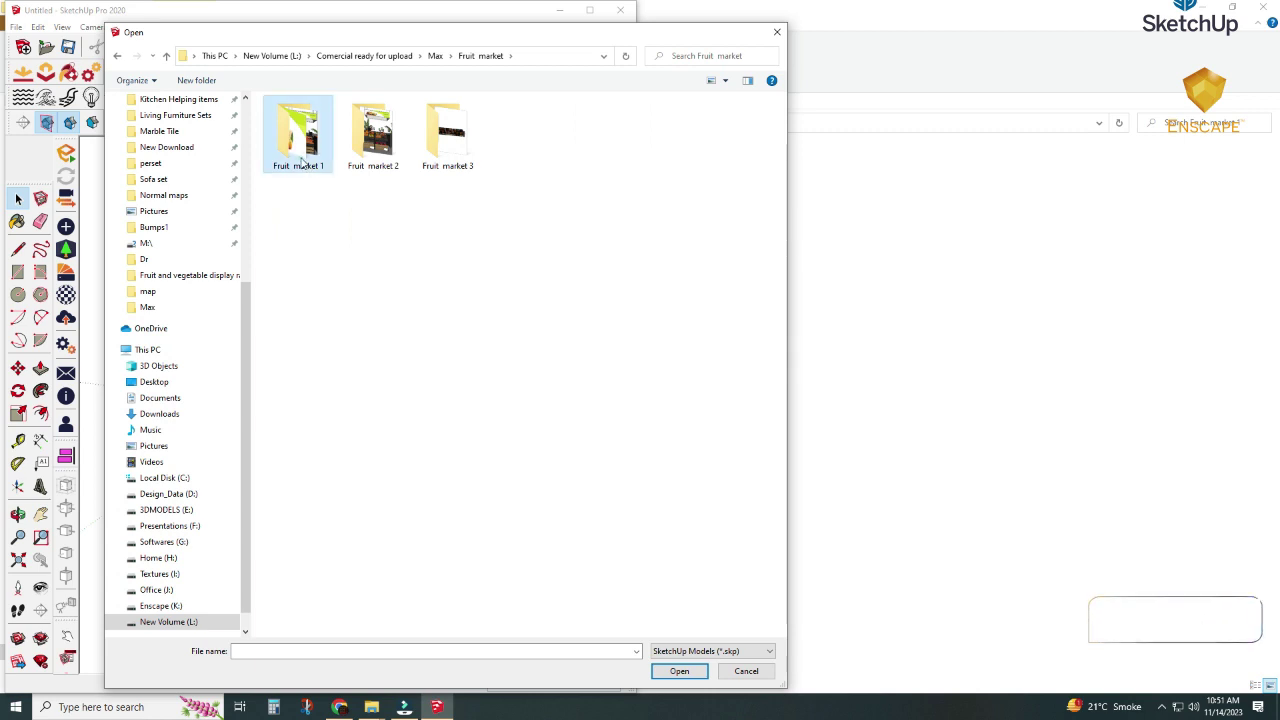
{"action": "double_click", "coordinate": [298, 135]}
{"action": "left_click", "coordinate": [288, 136]}
{"action": "double_click", "coordinate": [288, 137]}
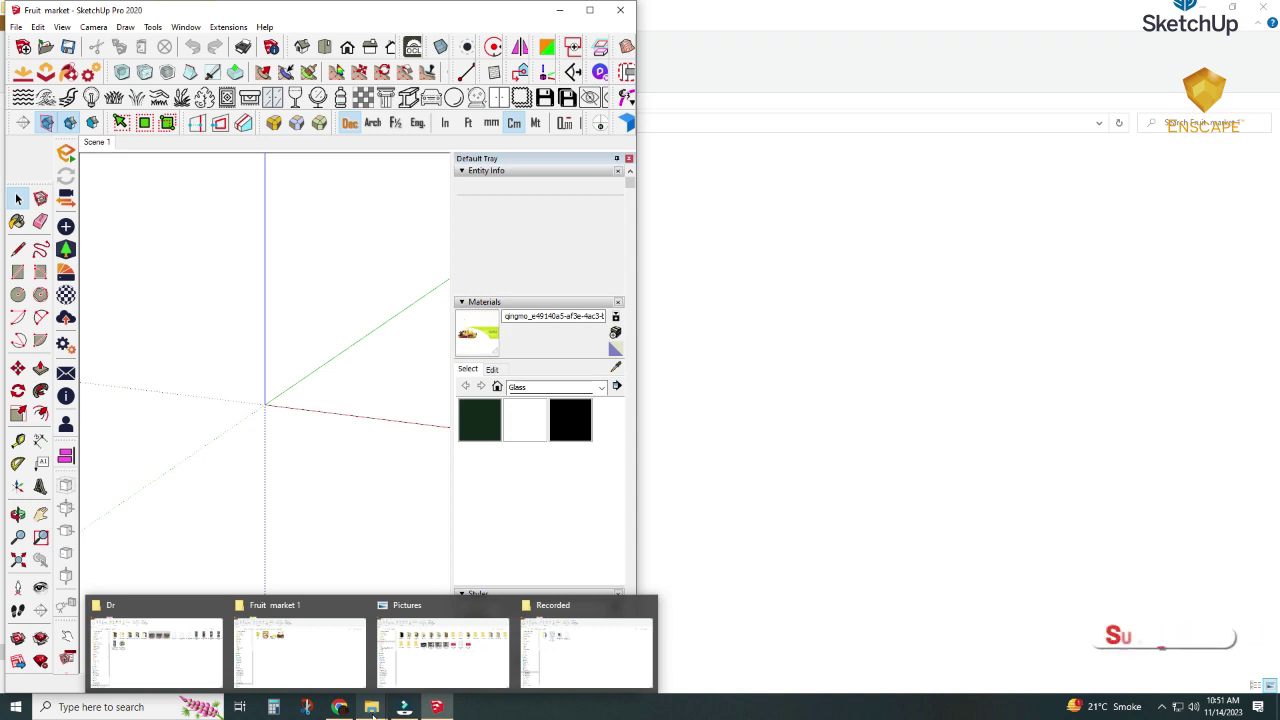
{"action": "mouse_move", "coordinate": [436, 707]}
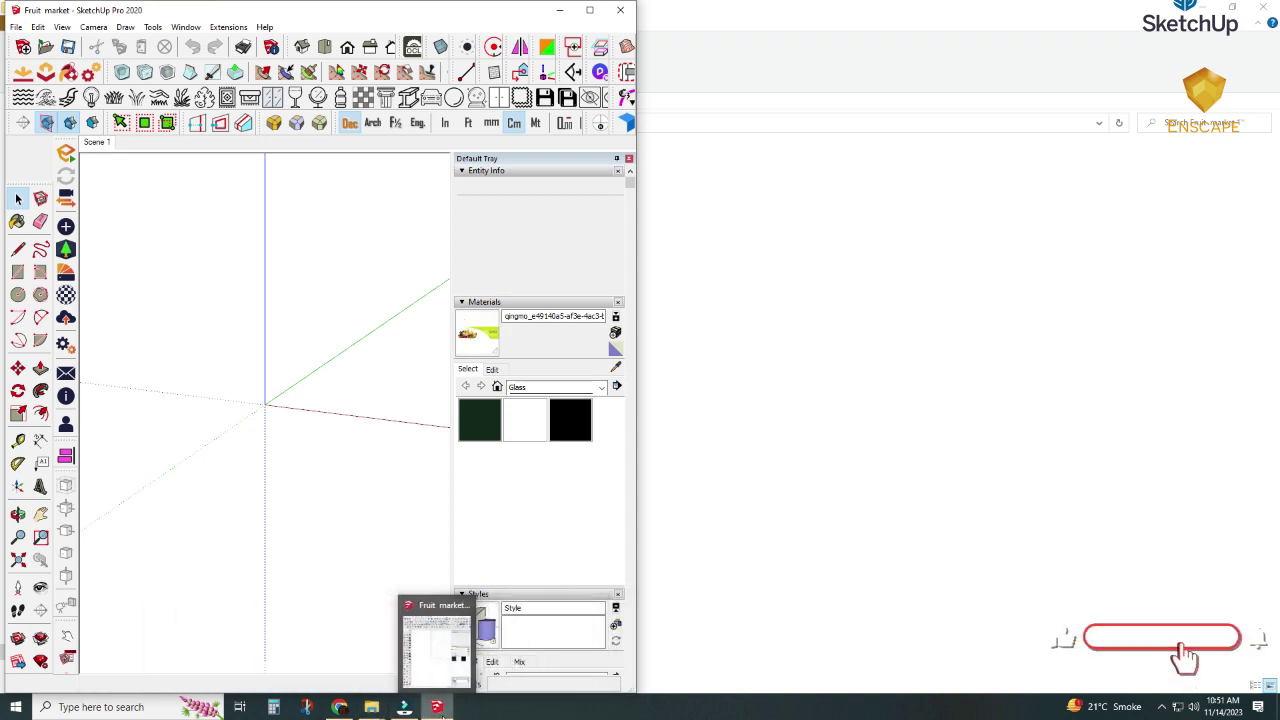
Review the Fruit market 1 folder in Explorer, then bring the SketchUp model back in front.
{"action": "left_click", "coordinate": [437, 707]}
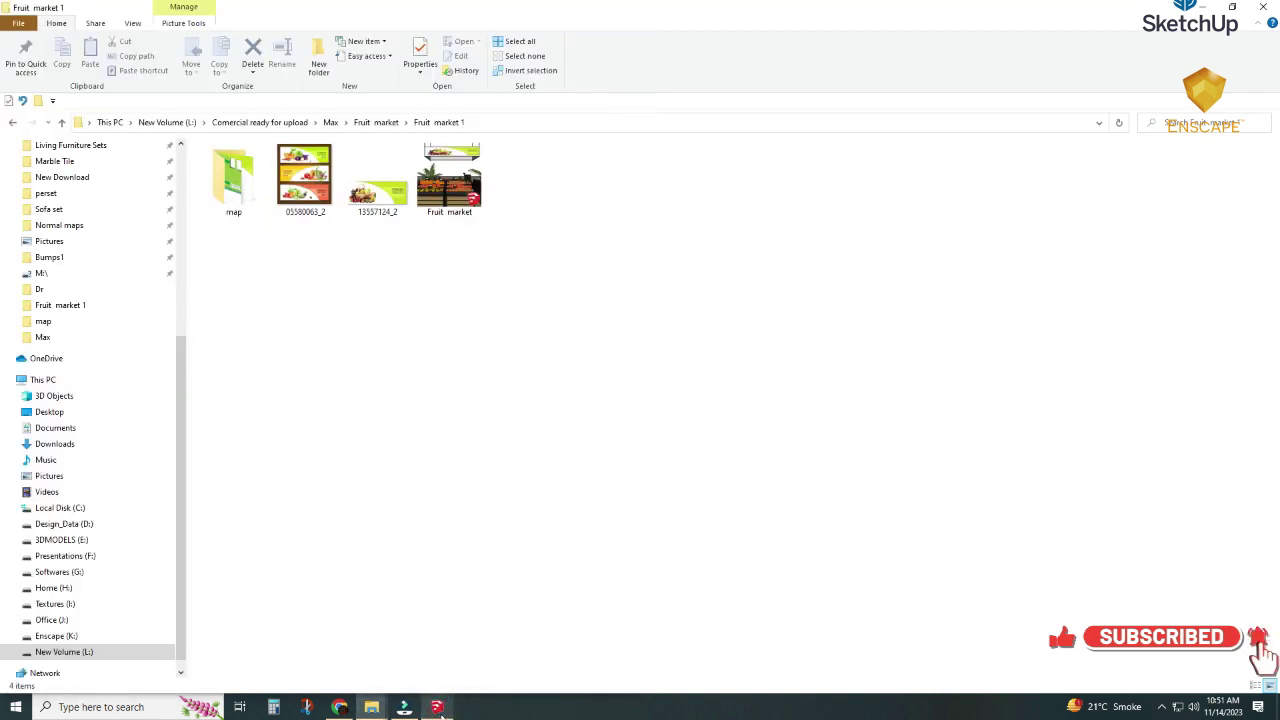
{"action": "left_click", "coordinate": [440, 709]}
{"action": "left_click", "coordinate": [440, 709]}
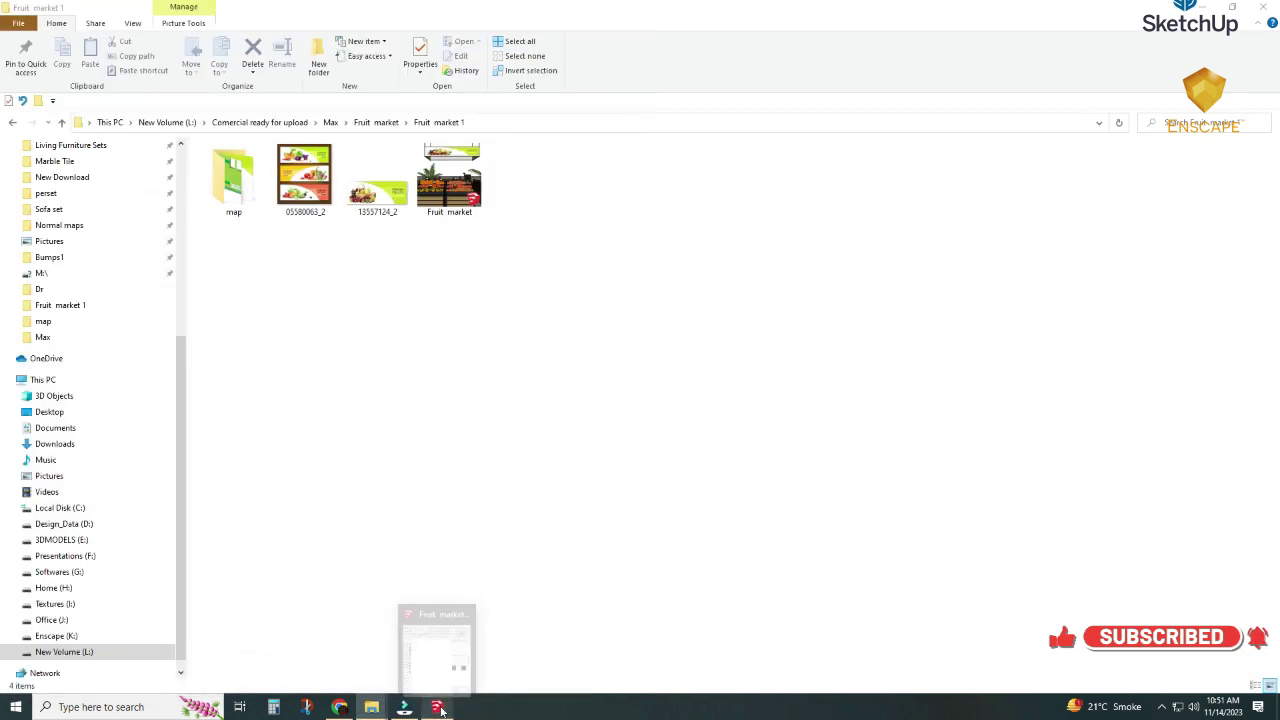
{"action": "left_click", "coordinate": [437, 707]}
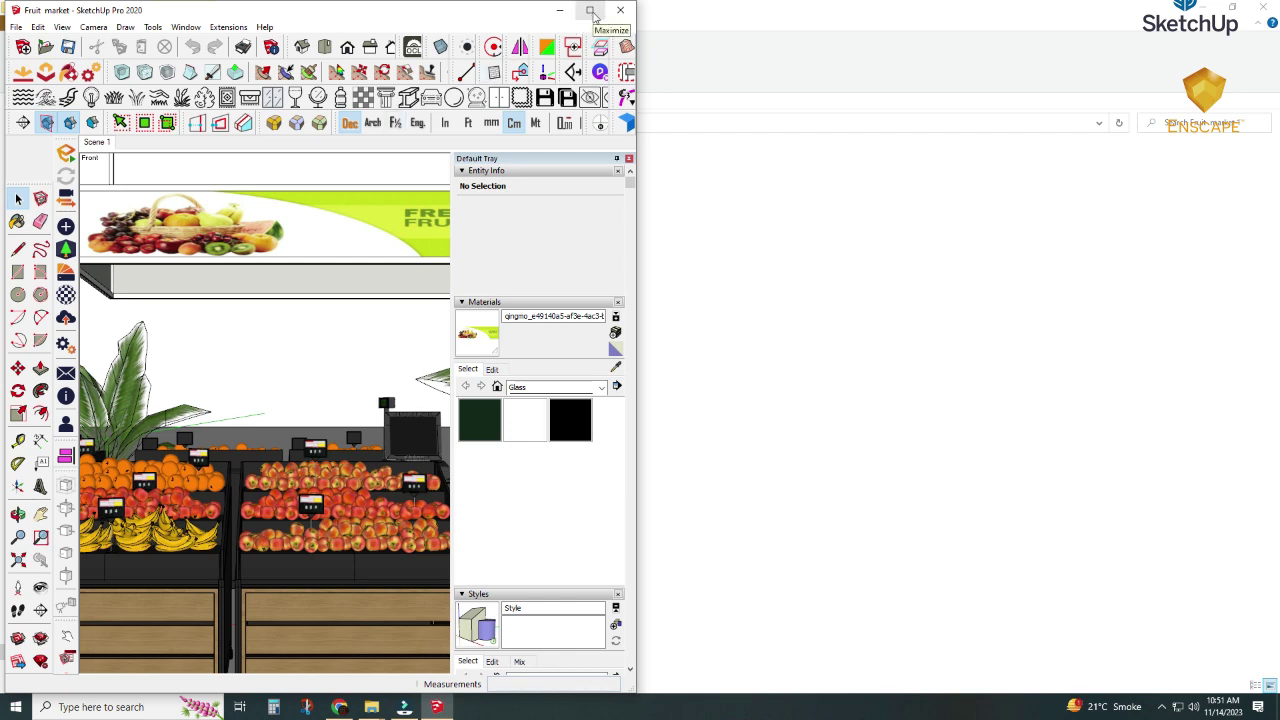
{"action": "left_click", "coordinate": [752, 215]}
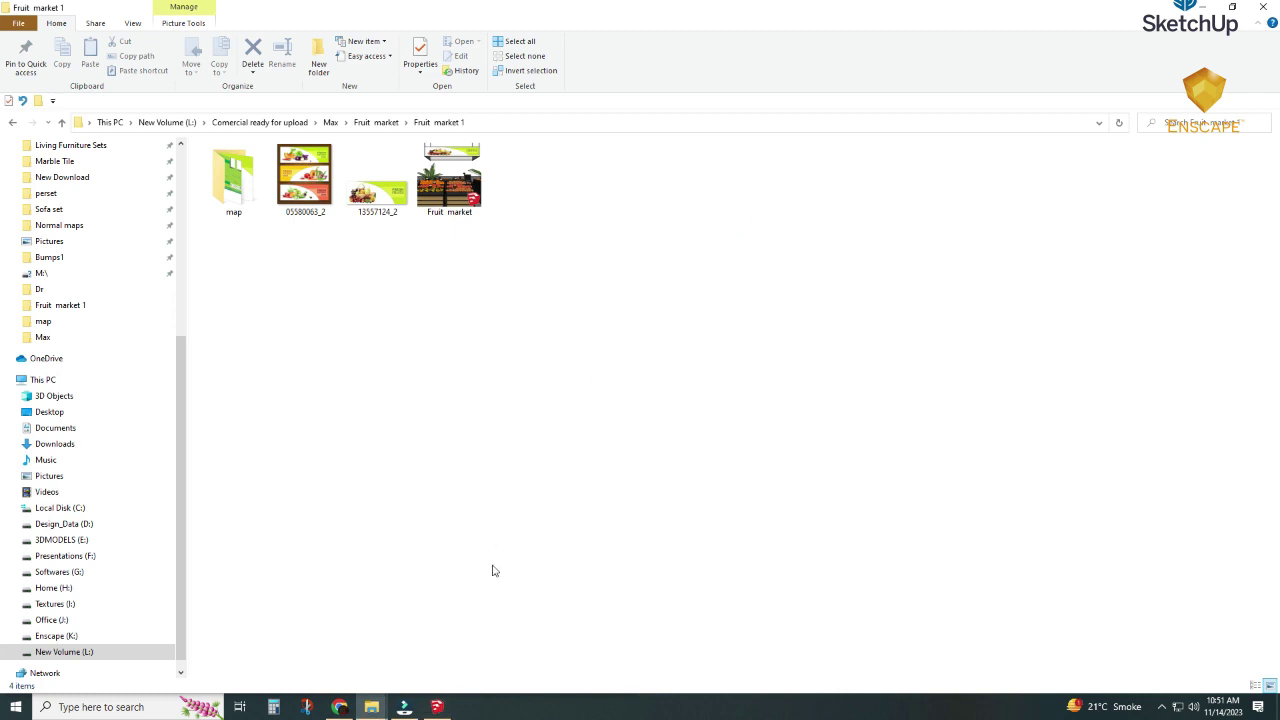
{"action": "left_click", "coordinate": [437, 705]}
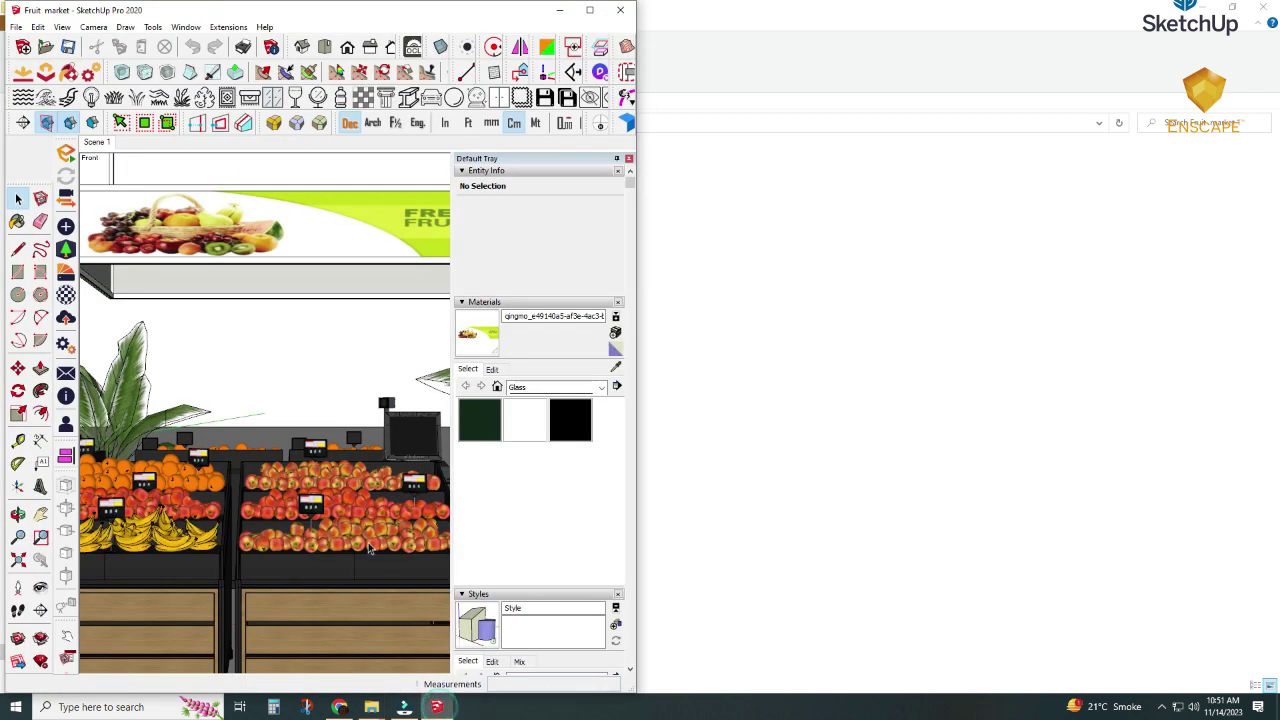
Save the model as a new file named 'Fruit market 1' in the Fruit market 1 folder.
{"action": "left_click", "coordinate": [17, 28]}
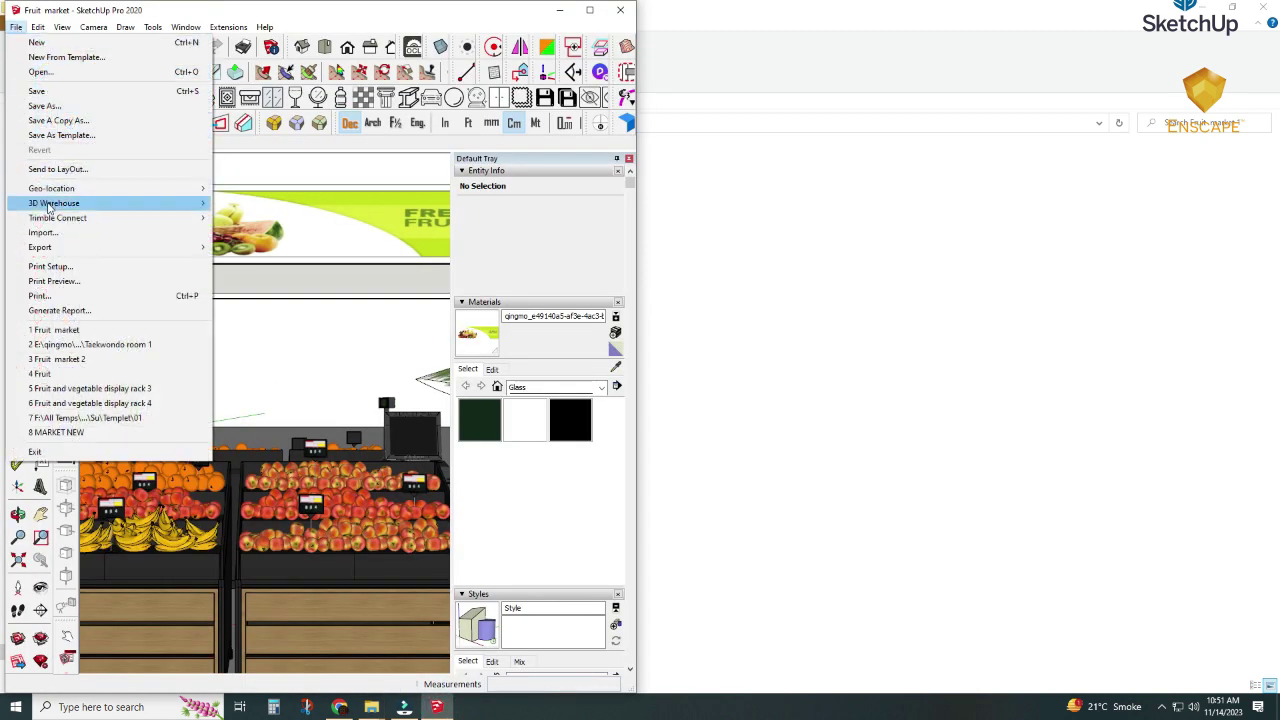
{"action": "left_click", "coordinate": [44, 105]}
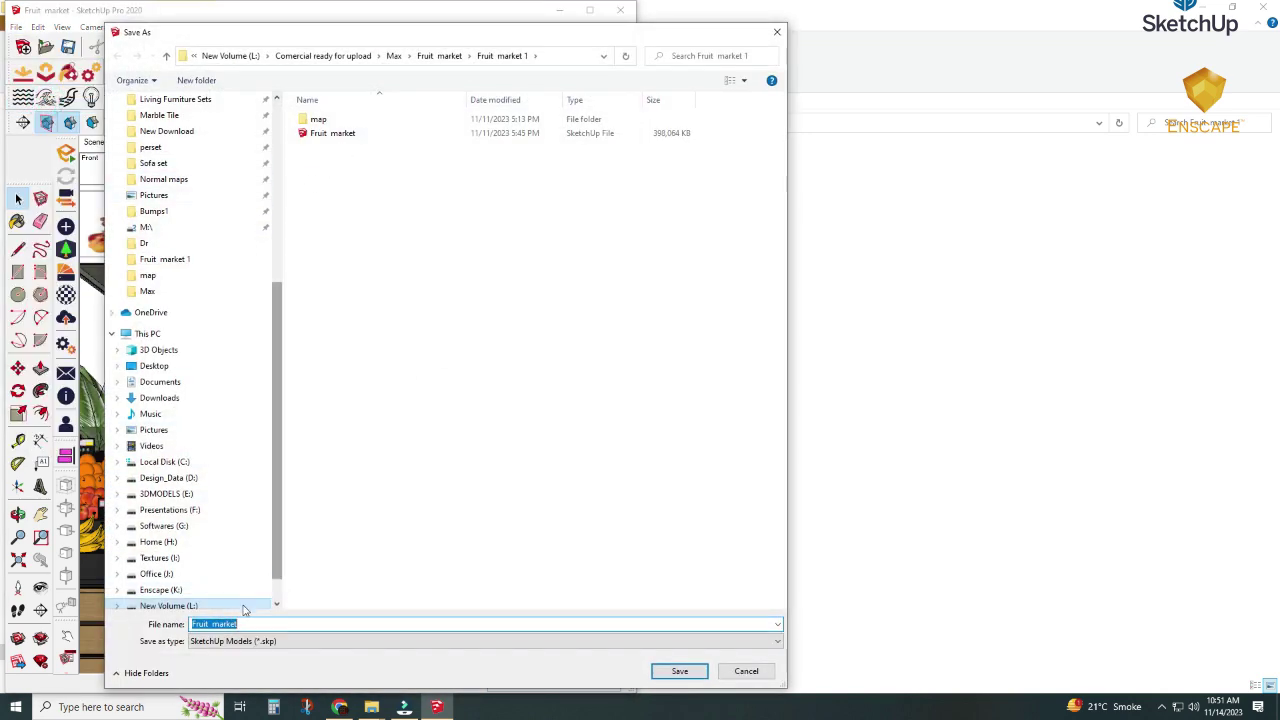
{"action": "left_click", "coordinate": [242, 622]}
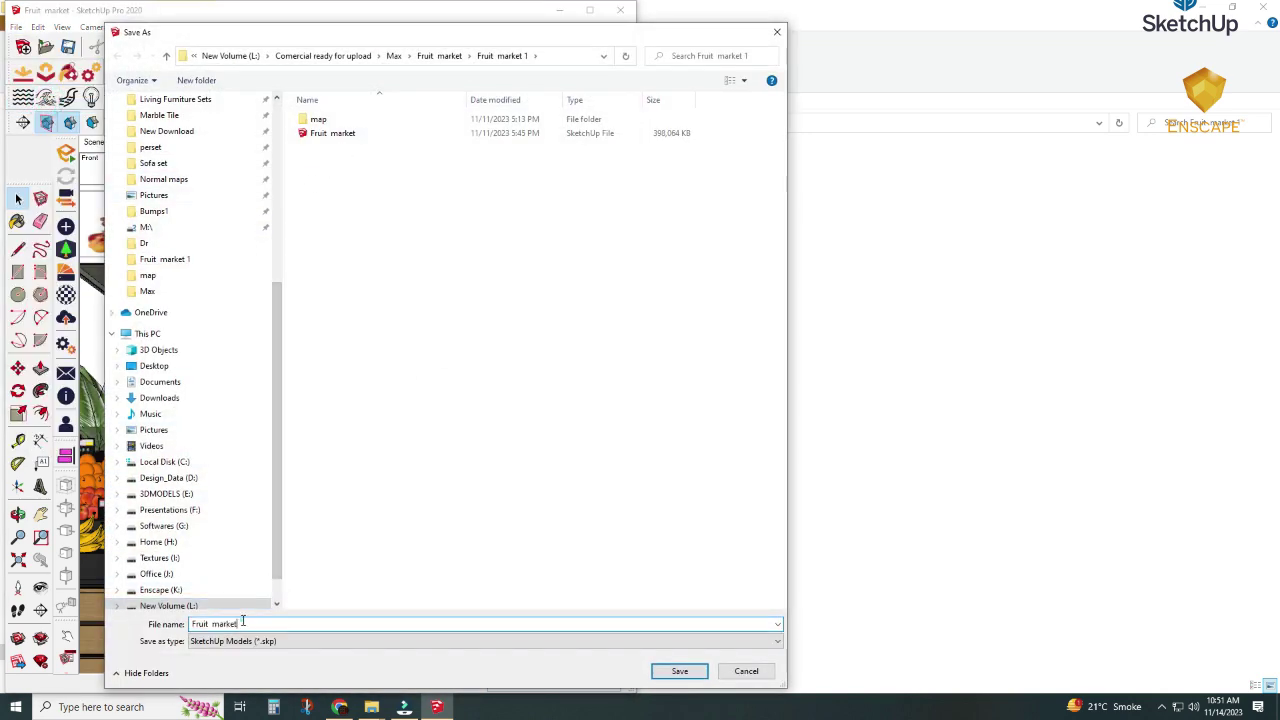
{"action": "left_click", "coordinate": [242, 622]}
{"action": "left_click", "coordinate": [679, 671]}
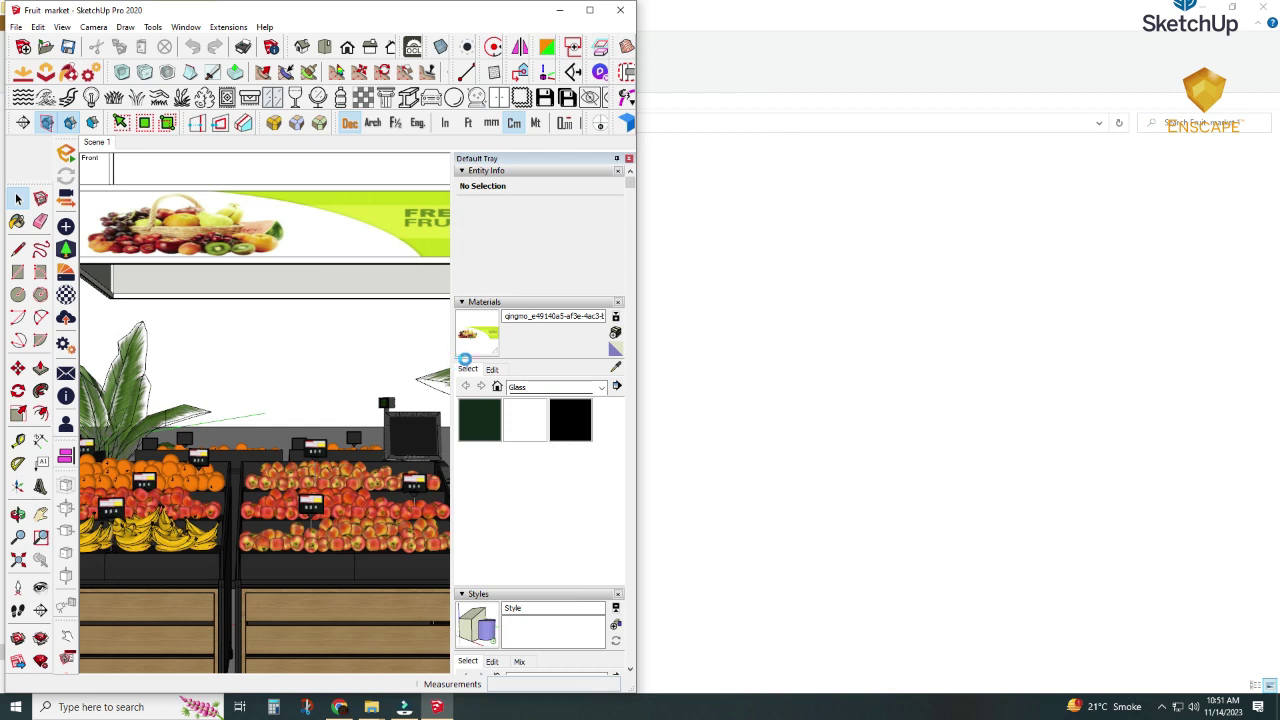
{"action": "left_click", "coordinate": [686, 397]}
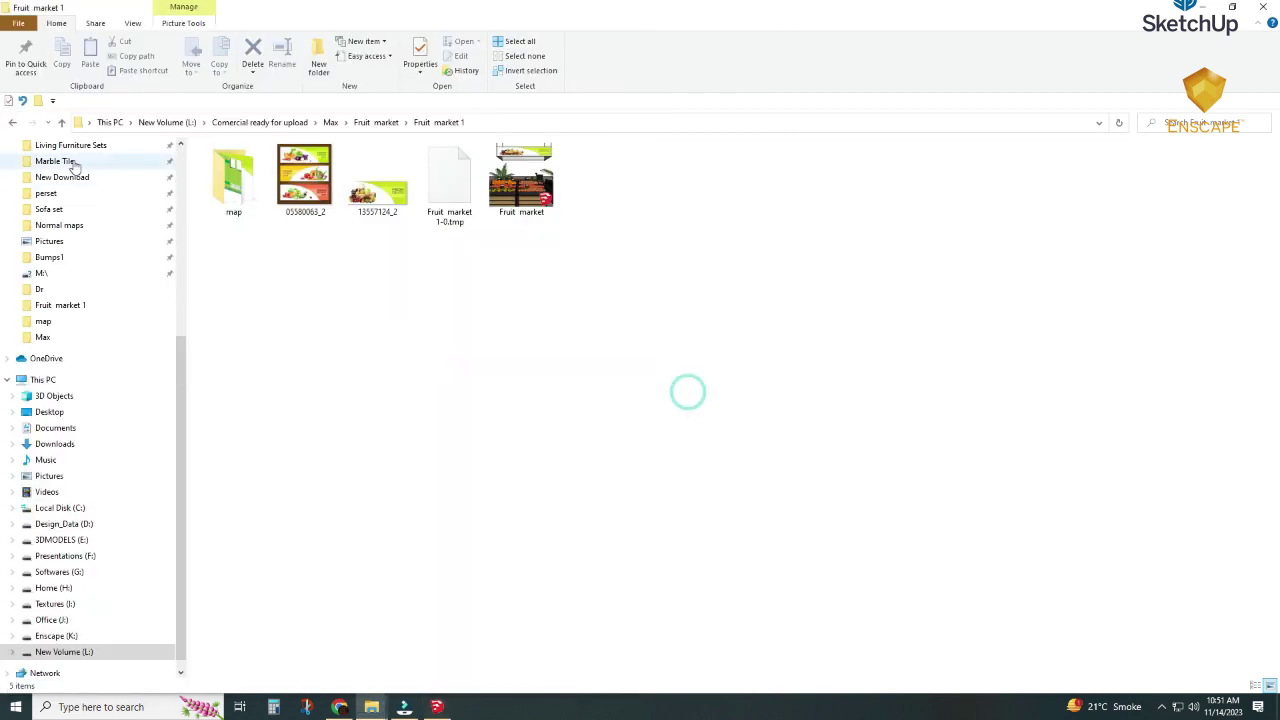
Compare the model files in the Fruit market 2 and Fruit market 1 folders, then return to SketchUp.
{"action": "left_click", "coordinate": [62, 122]}
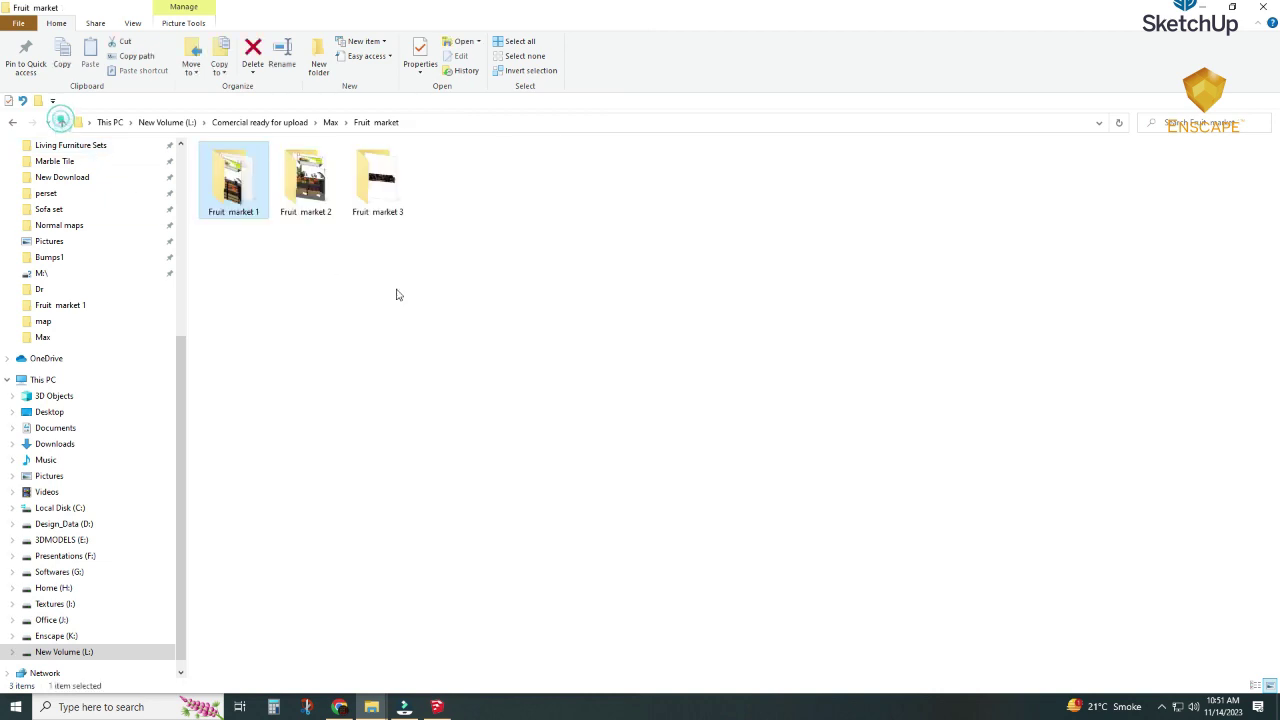
{"action": "double_click", "coordinate": [321, 210]}
{"action": "left_click", "coordinate": [316, 215]}
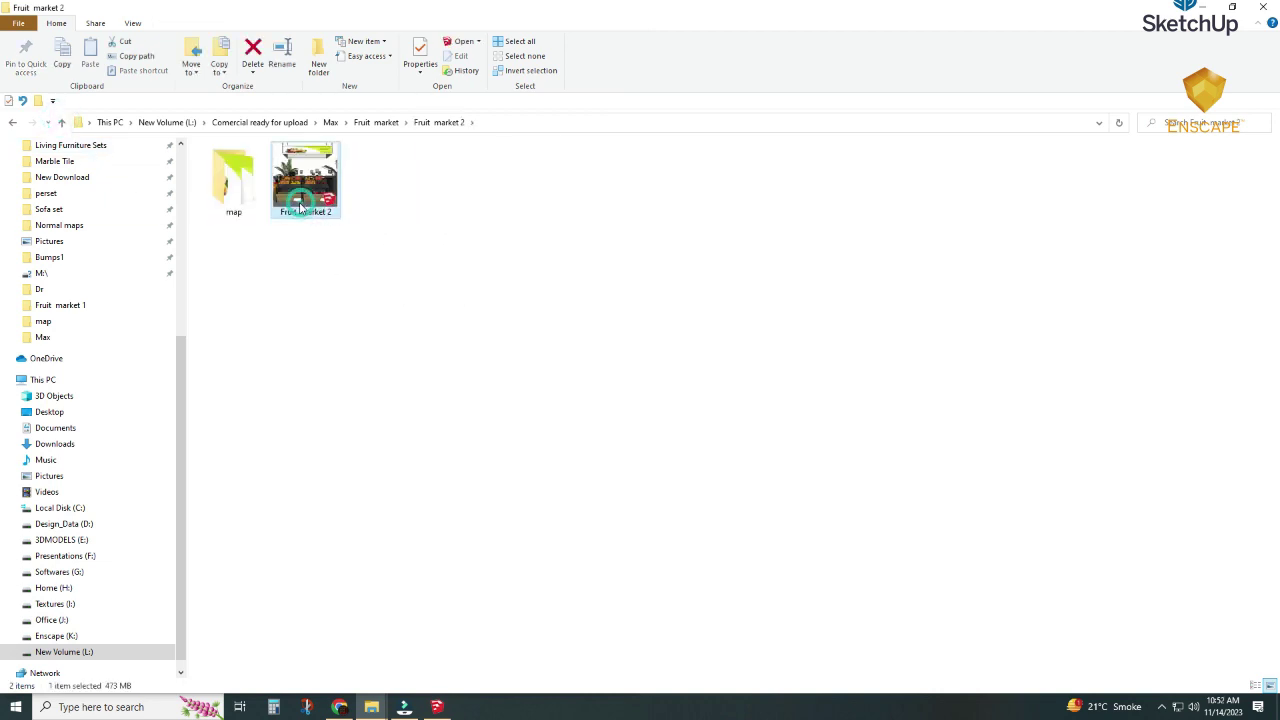
{"action": "left_click", "coordinate": [62, 122]}
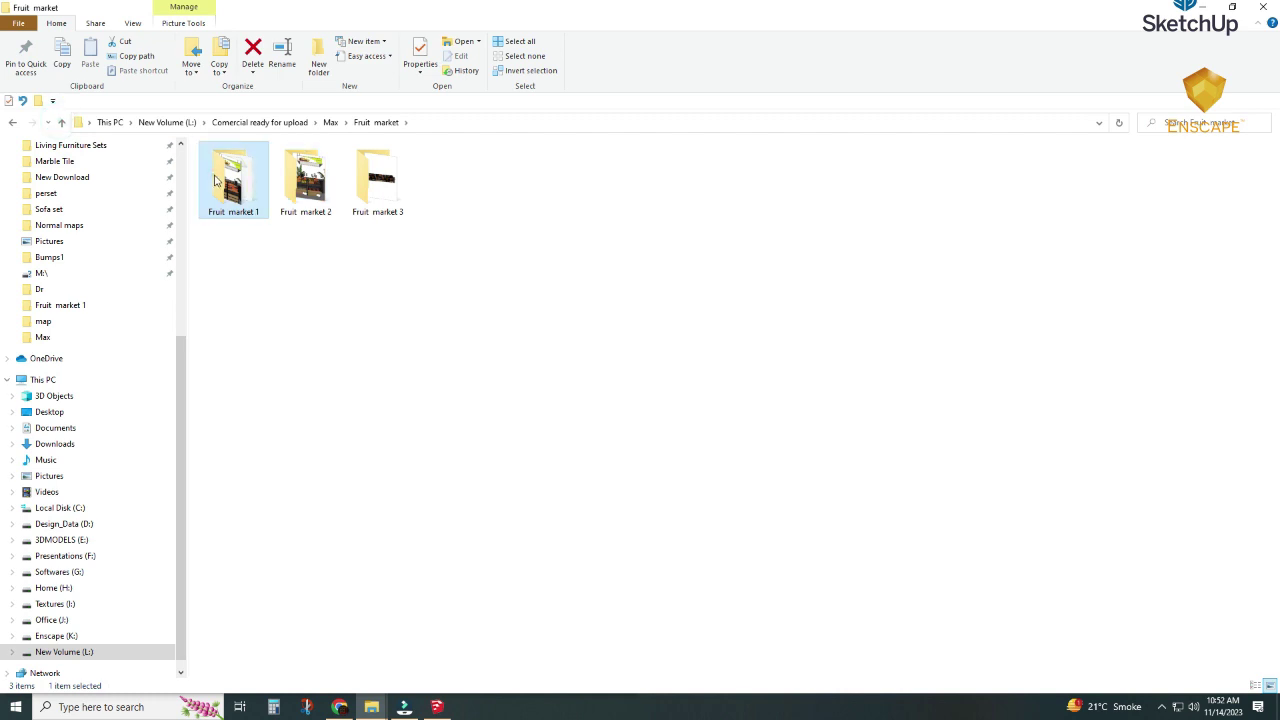
{"action": "double_click", "coordinate": [229, 182]}
{"action": "left_click", "coordinate": [547, 200]}
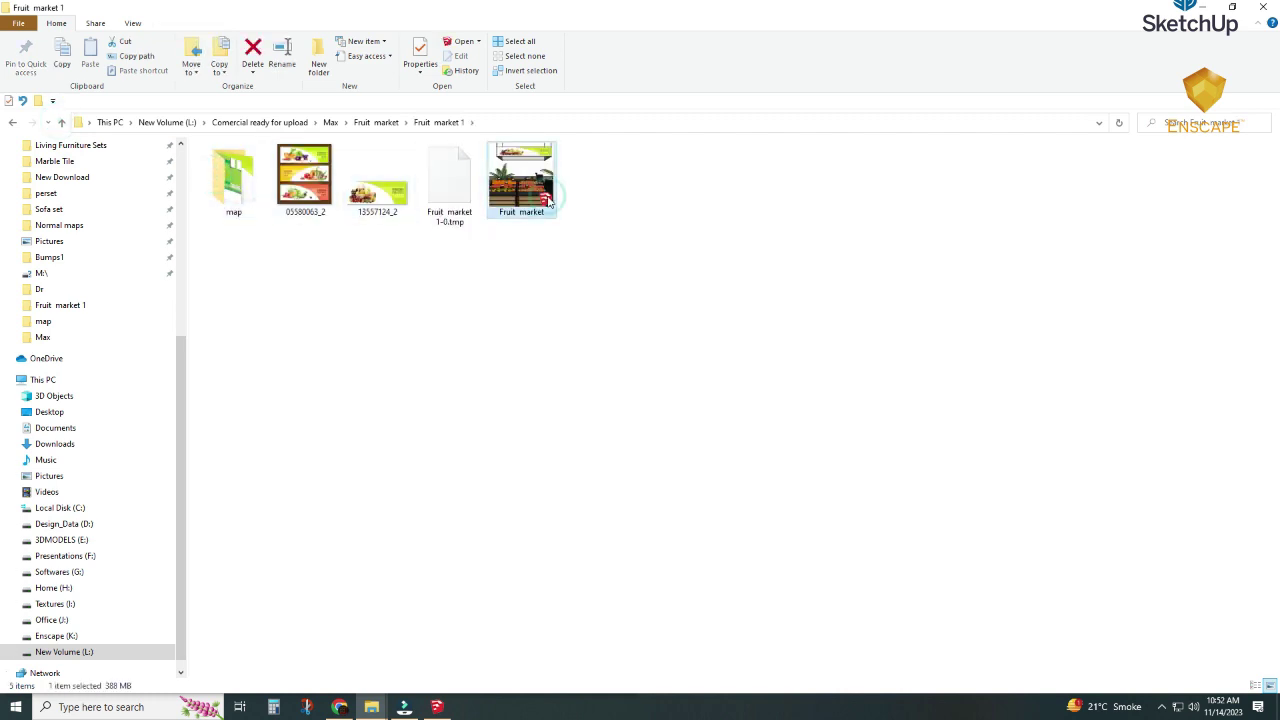
{"action": "left_click", "coordinate": [61, 122]}
{"action": "double_click", "coordinate": [312, 180]}
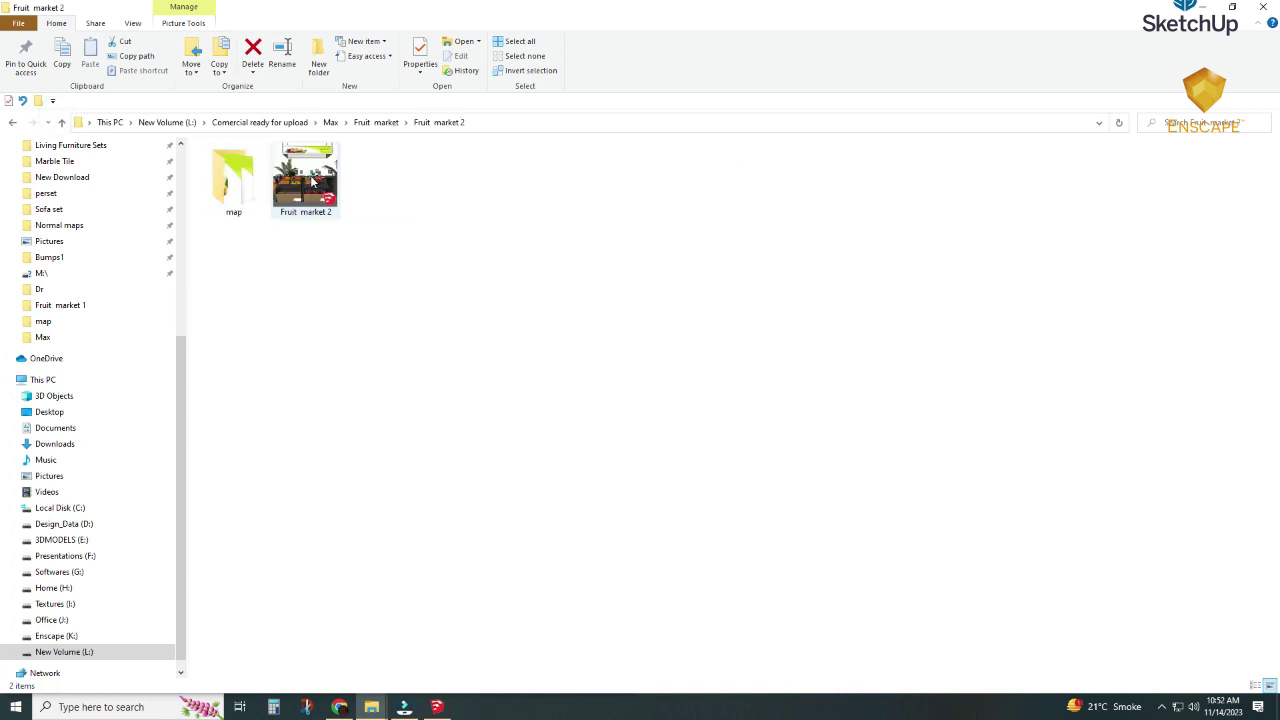
{"action": "left_click", "coordinate": [310, 178]}
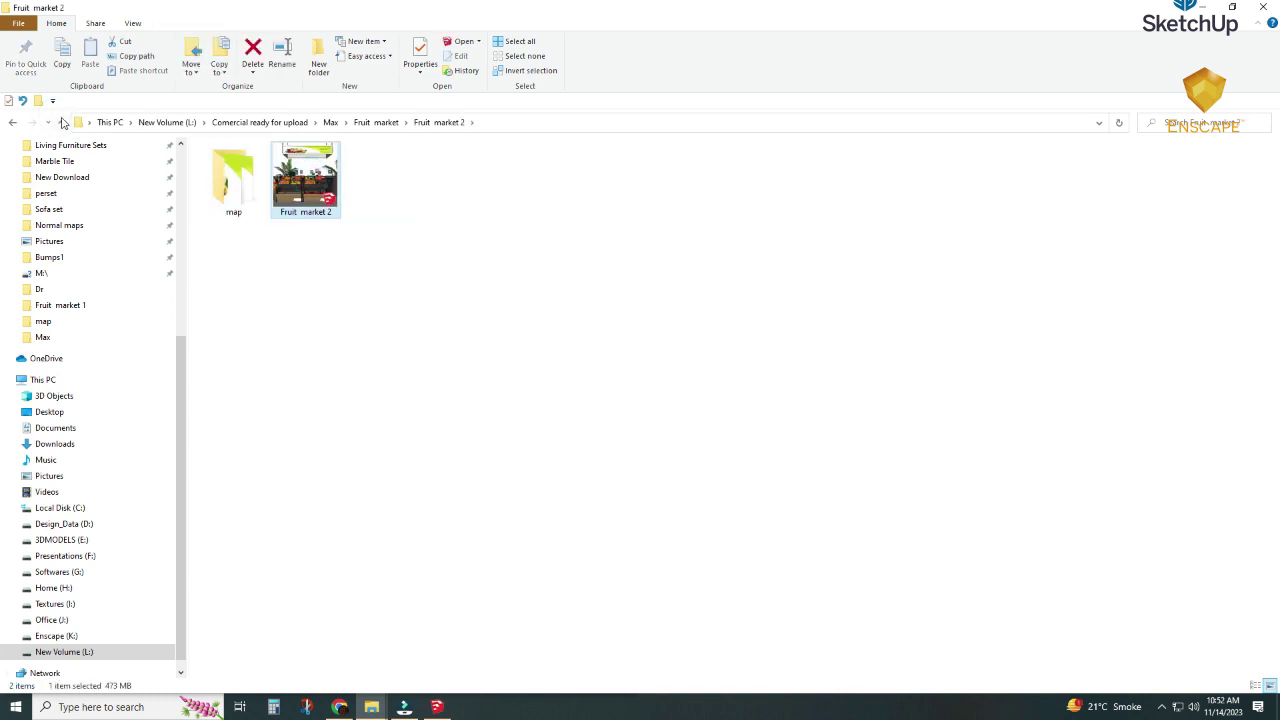
{"action": "left_click", "coordinate": [437, 707]}
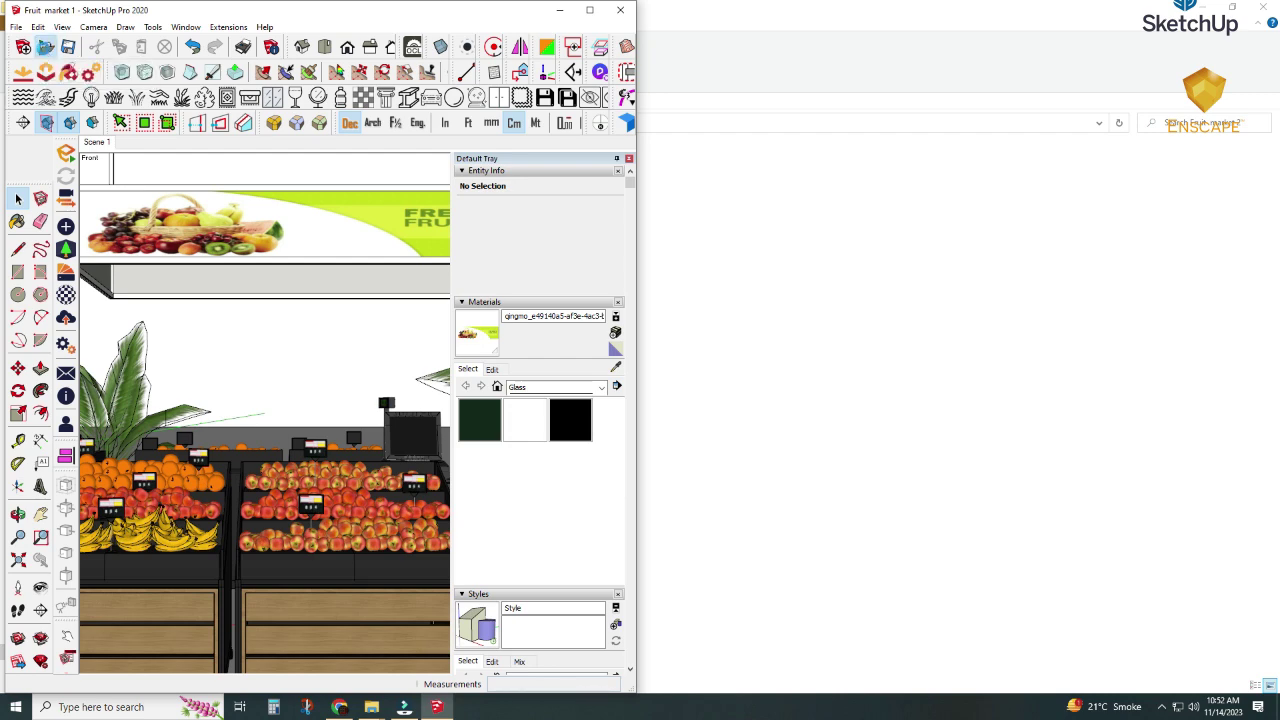
Delete the original Fruit market file from the Fruit market 1 folder via the Open dialog.
{"action": "left_click", "coordinate": [45, 50]}
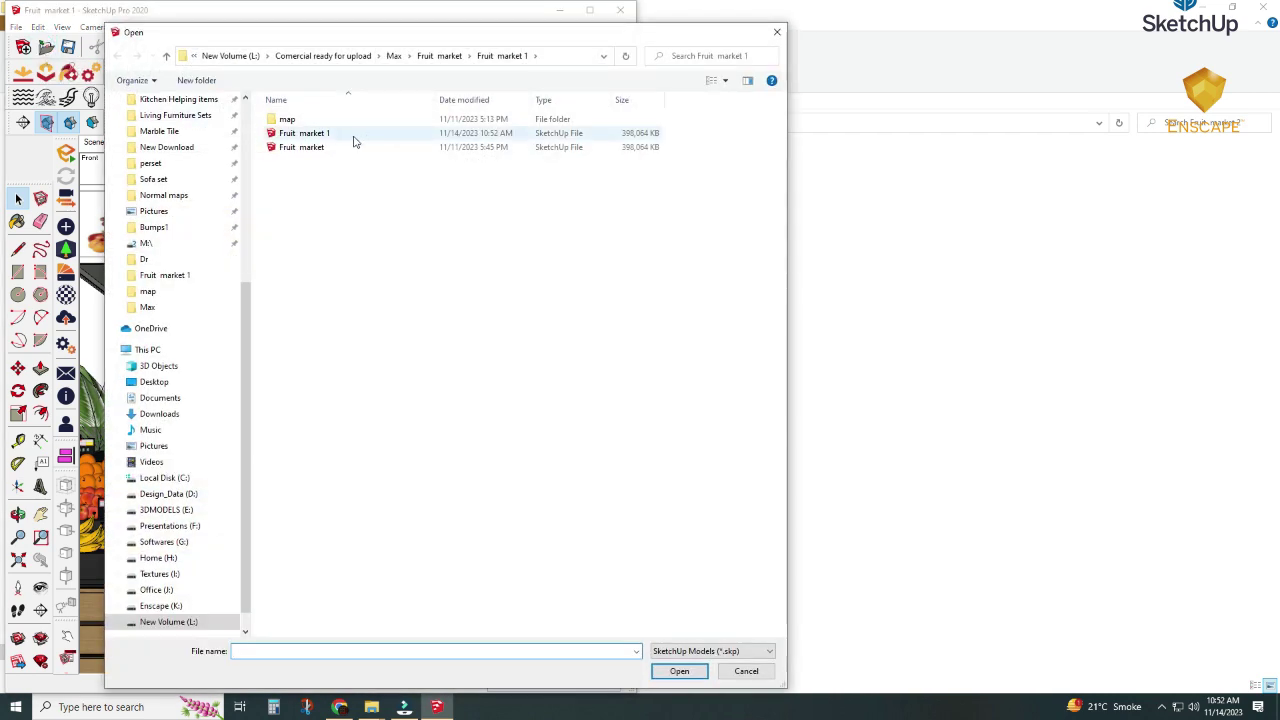
{"action": "left_click", "coordinate": [321, 147]}
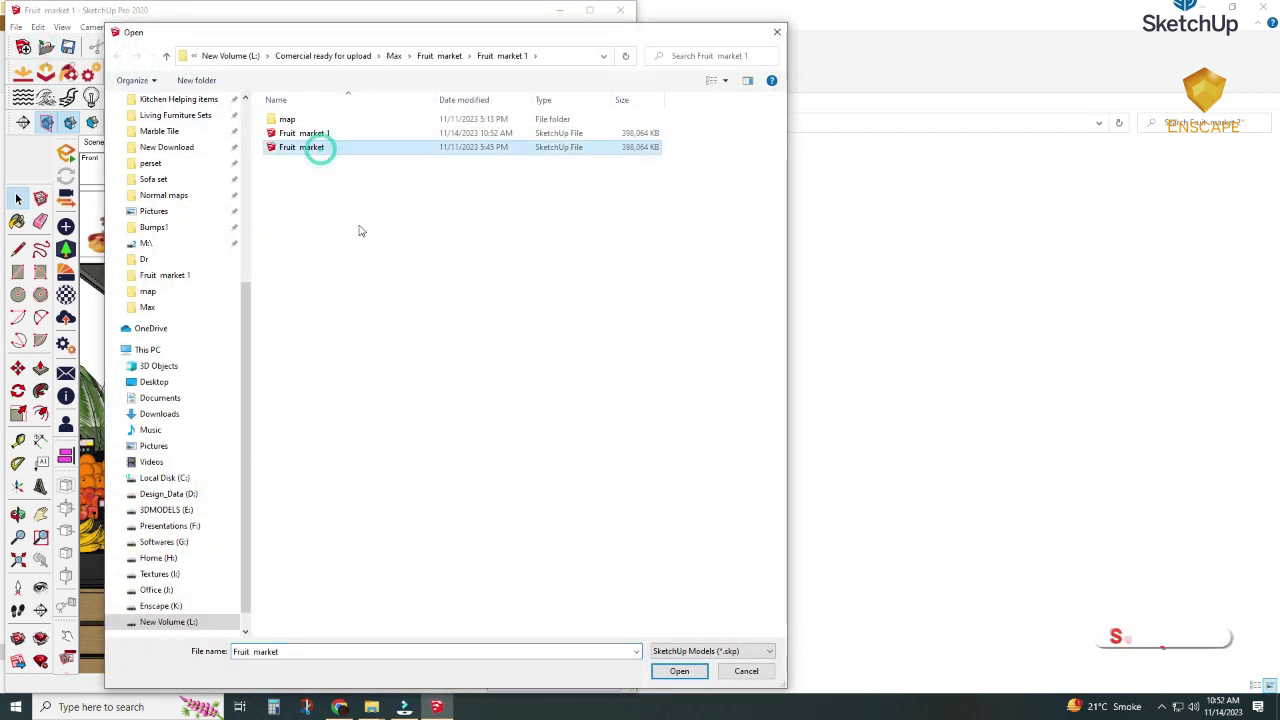
{"action": "key", "text": "Delete"}
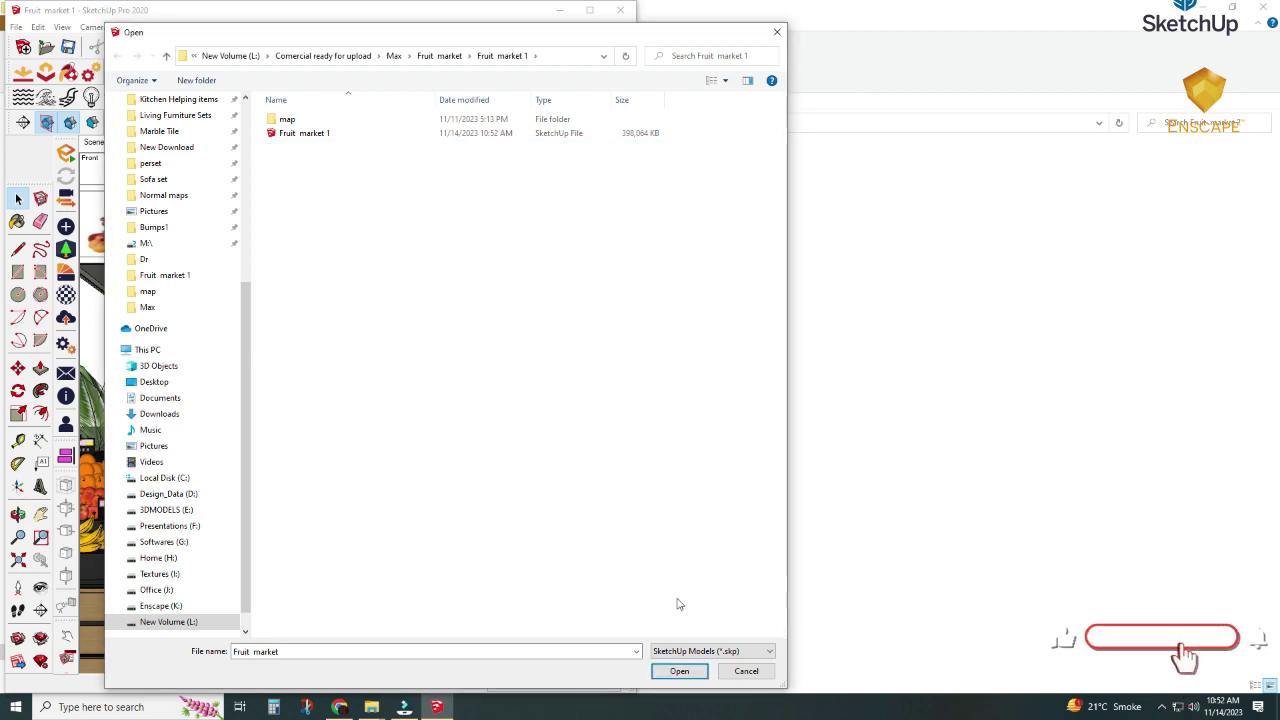
{"action": "left_click", "coordinate": [746, 671]}
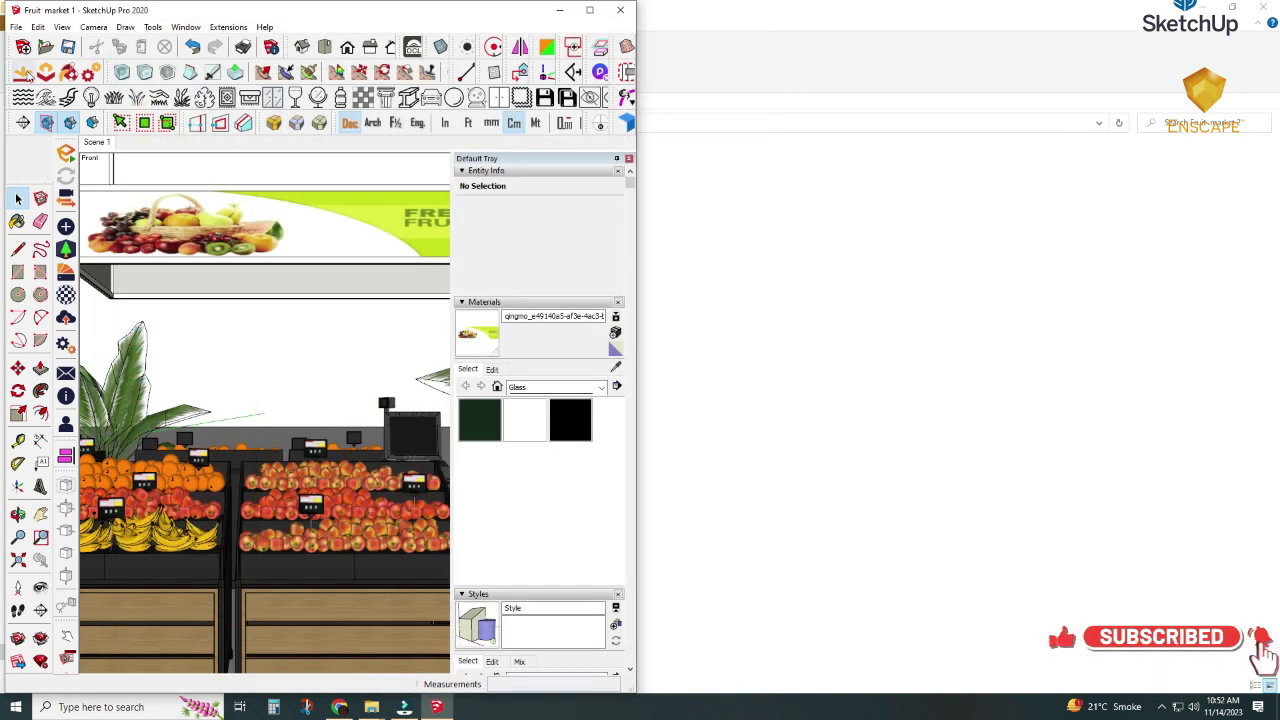
Open the Fruit market 2 model from the Fruit market 2 folder.
{"action": "left_click", "coordinate": [45, 47]}
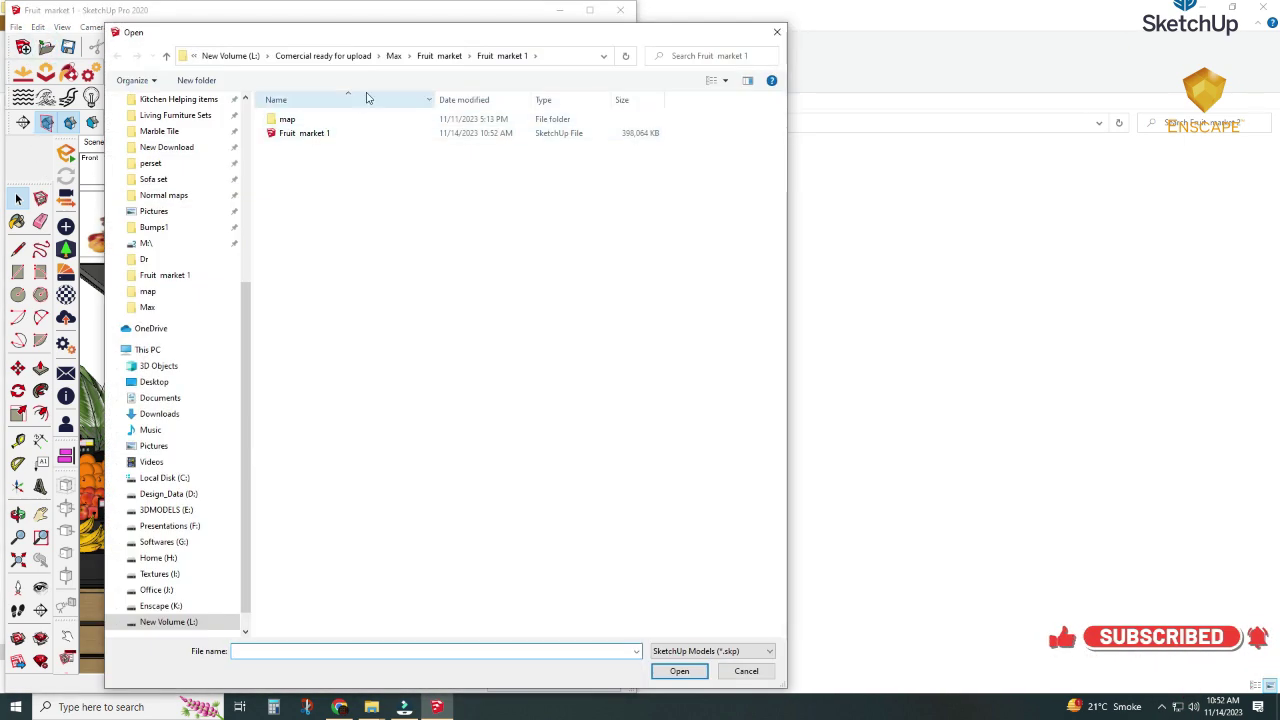
{"action": "left_click", "coordinate": [437, 56]}
{"action": "double_click", "coordinate": [374, 125]}
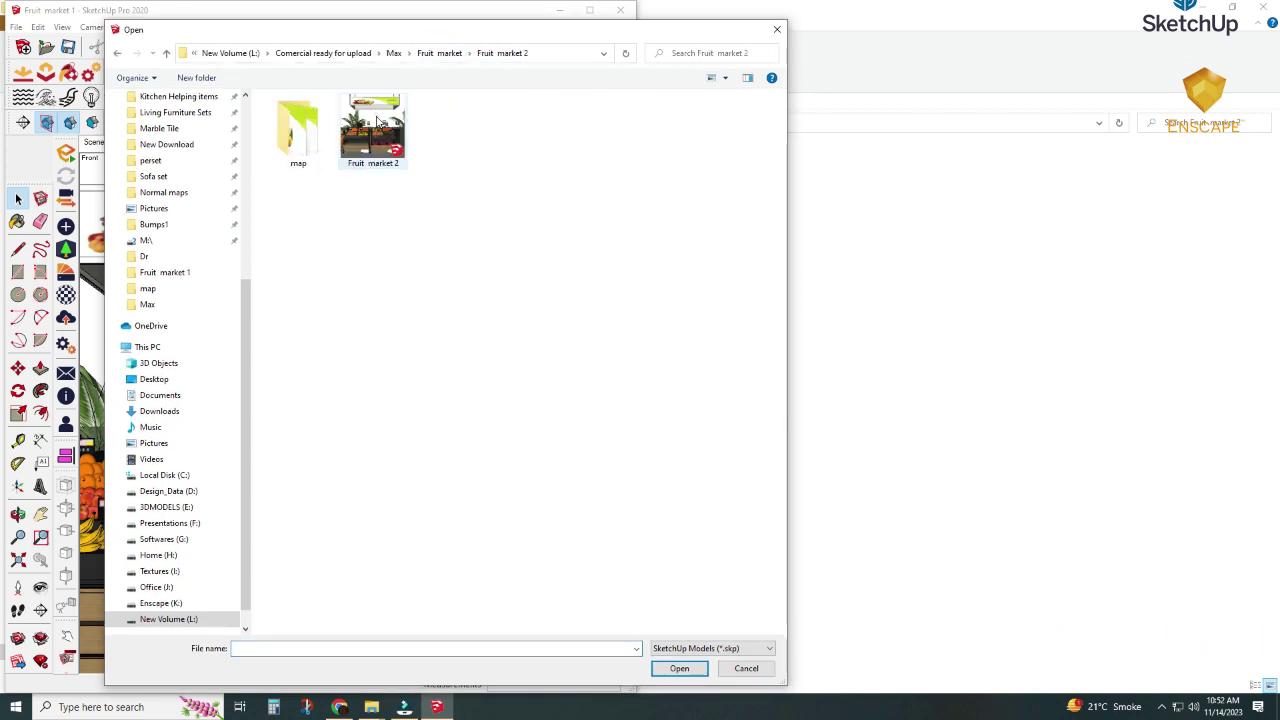
{"action": "left_click", "coordinate": [388, 161]}
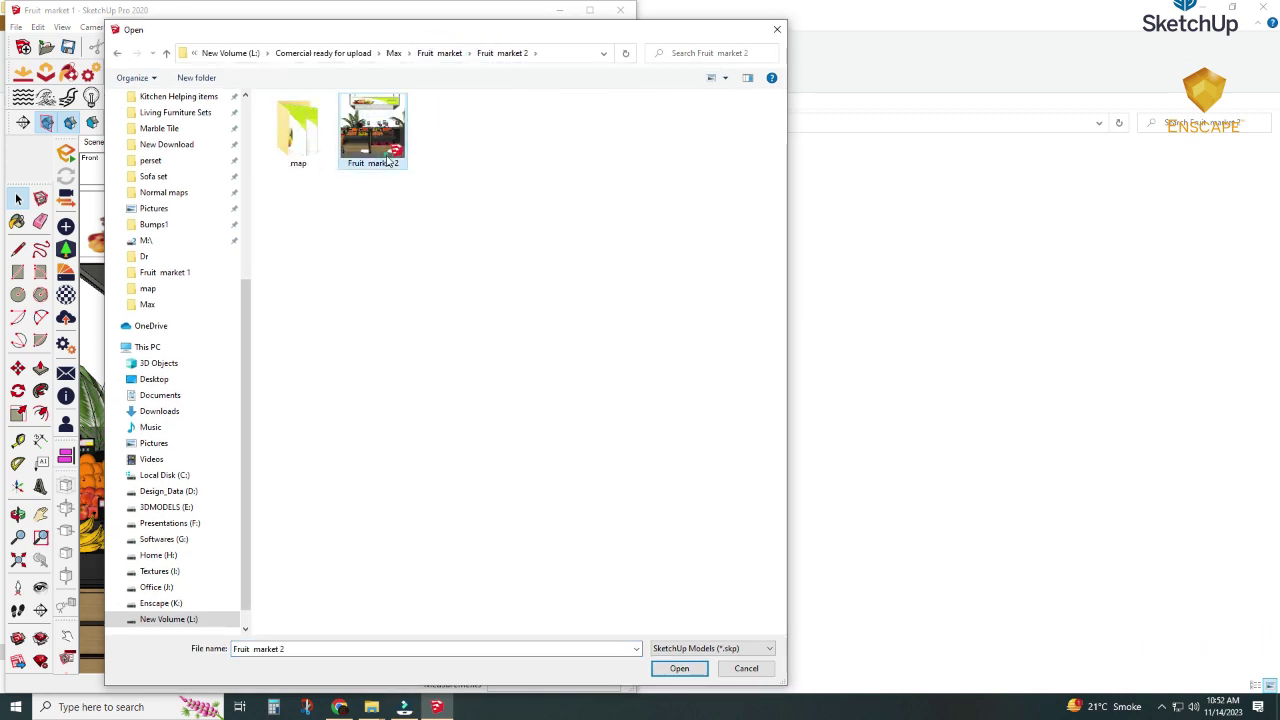
{"action": "left_click", "coordinate": [676, 668]}
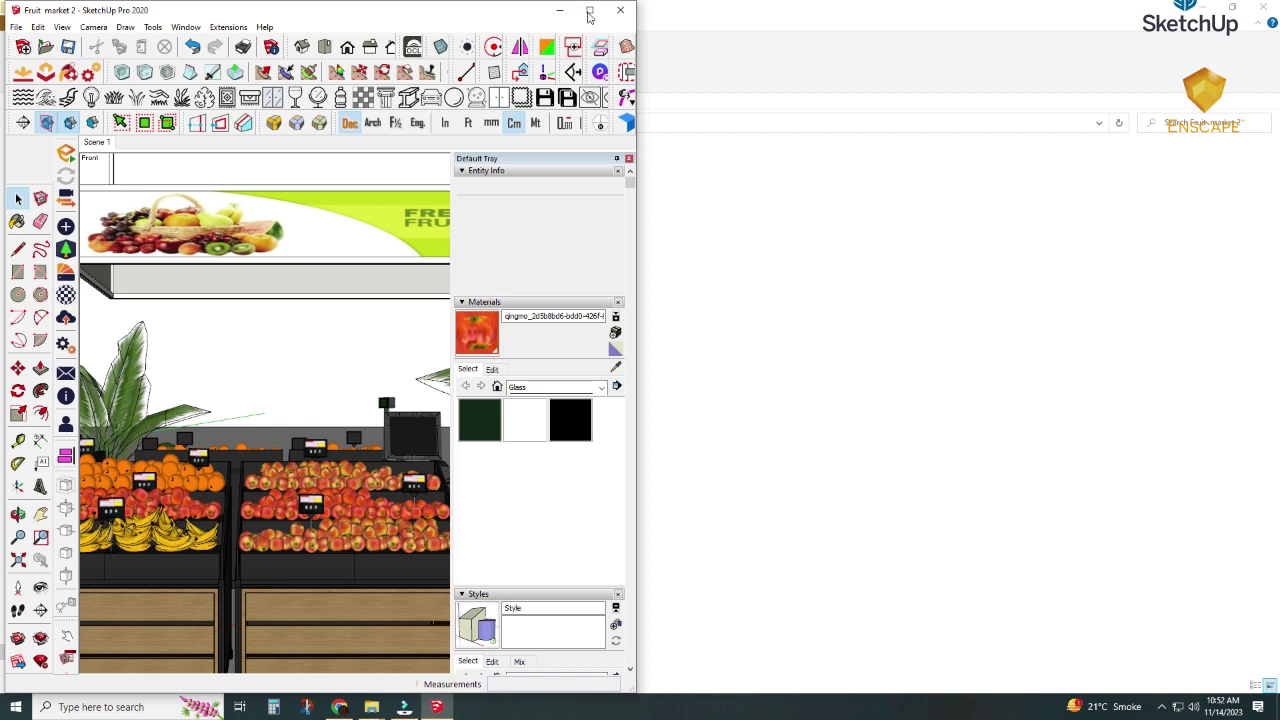
Orbit and zoom around the market, then return to the Scene 1 view.
{"action": "scroll", "coordinate": [205, 370], "scroll_direction": "down", "scroll_amount": 2}
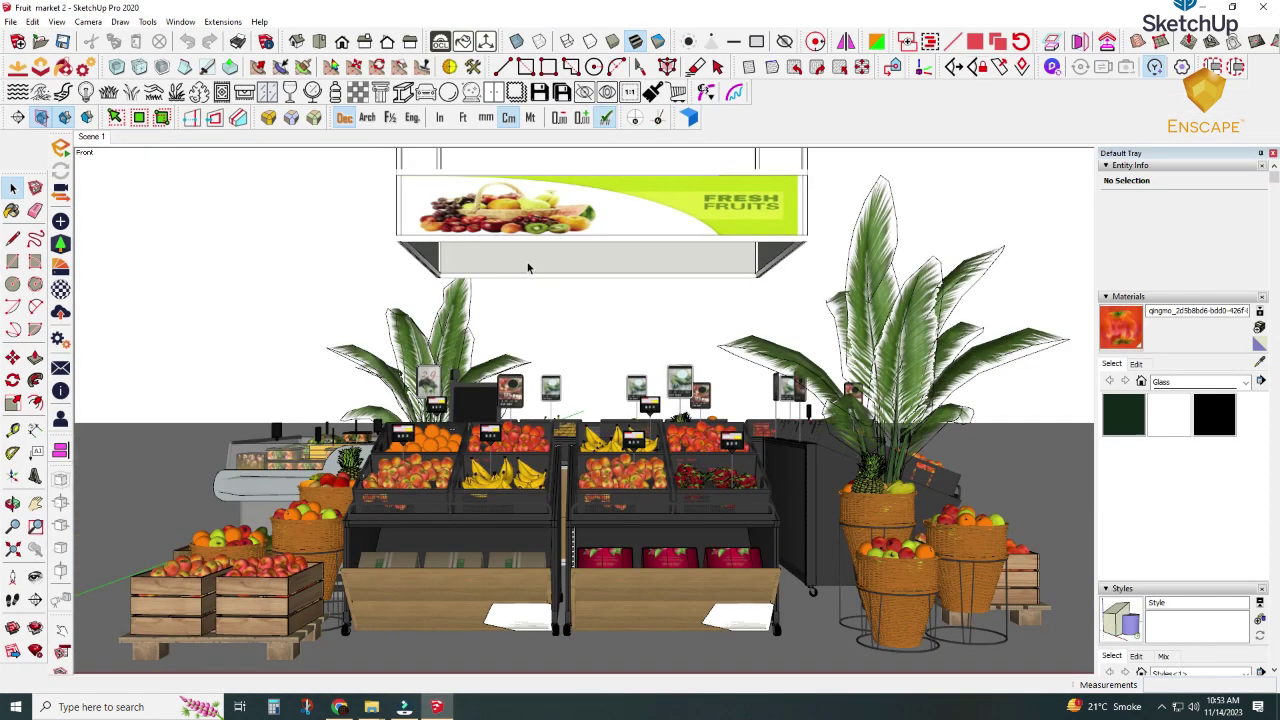
{"action": "middle_click_drag", "start_coordinate": [528, 268], "coordinate": [607, 377]}
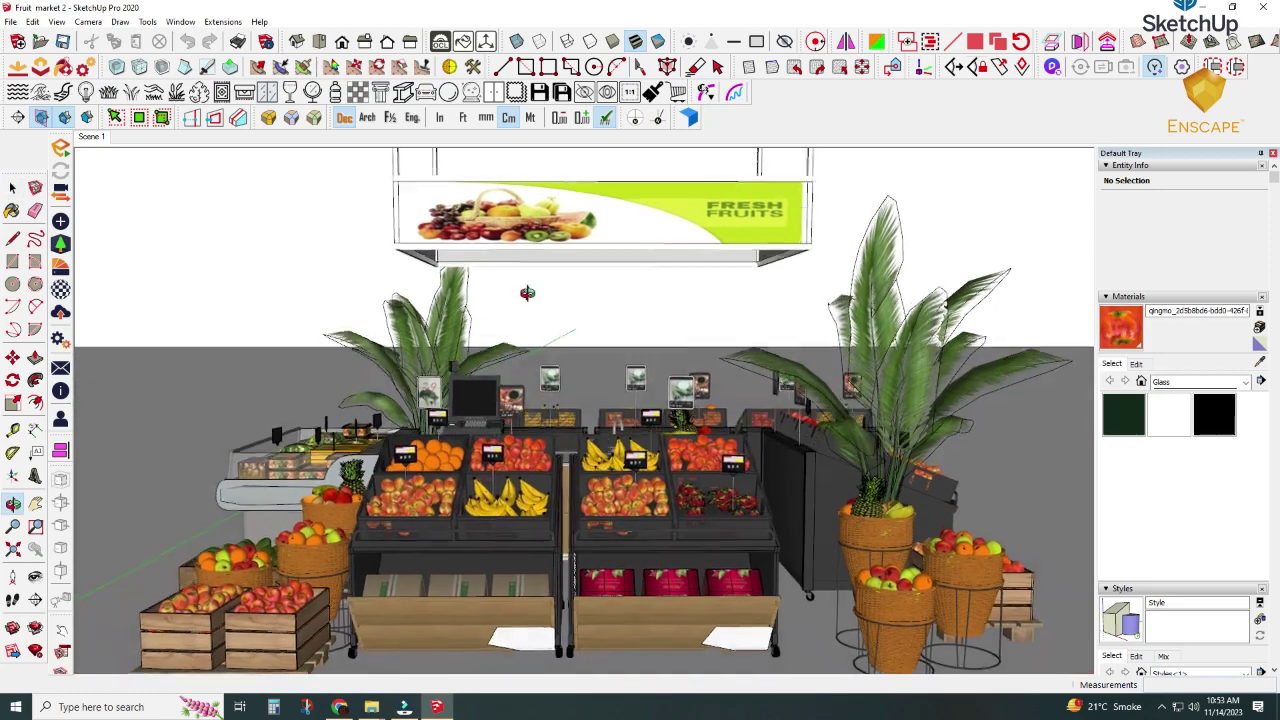
{"action": "scroll", "coordinate": [607, 377], "scroll_direction": "down", "scroll_amount": 2}
{"action": "scroll", "coordinate": [590, 360], "scroll_direction": "down", "scroll_amount": 2}
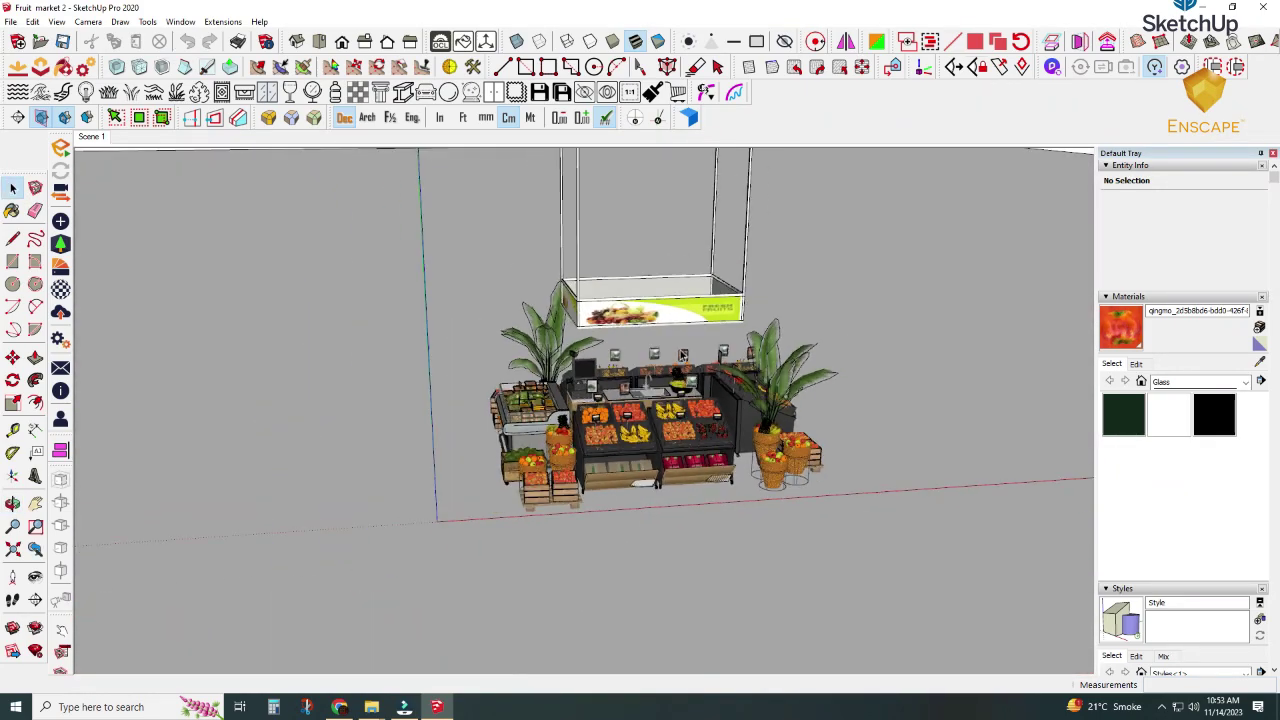
{"action": "scroll", "coordinate": [682, 356], "scroll_direction": "down", "scroll_amount": 1}
{"action": "scroll", "coordinate": [703, 343], "scroll_direction": "down", "scroll_amount": 1}
{"action": "scroll", "coordinate": [703, 343], "scroll_direction": "down", "scroll_amount": 2}
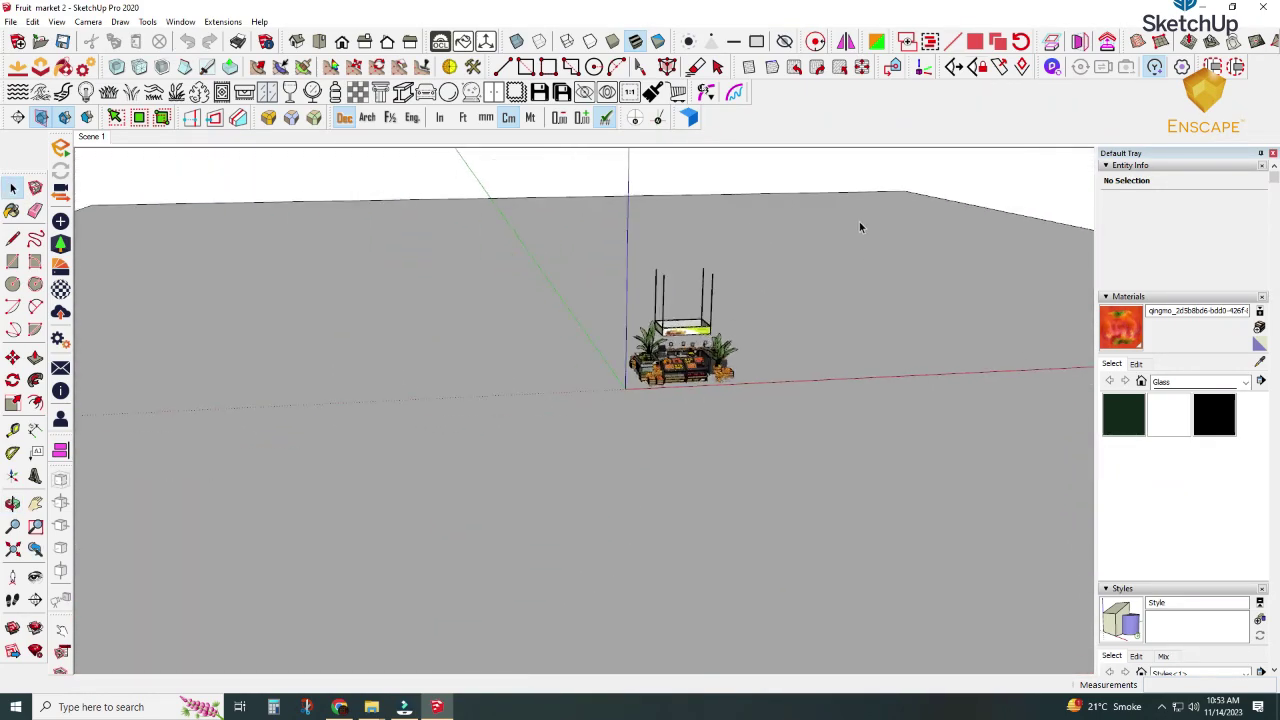
{"action": "middle_click_drag", "start_coordinate": [857, 226], "coordinate": [806, 171]}
{"action": "left_click", "coordinate": [91, 136]}
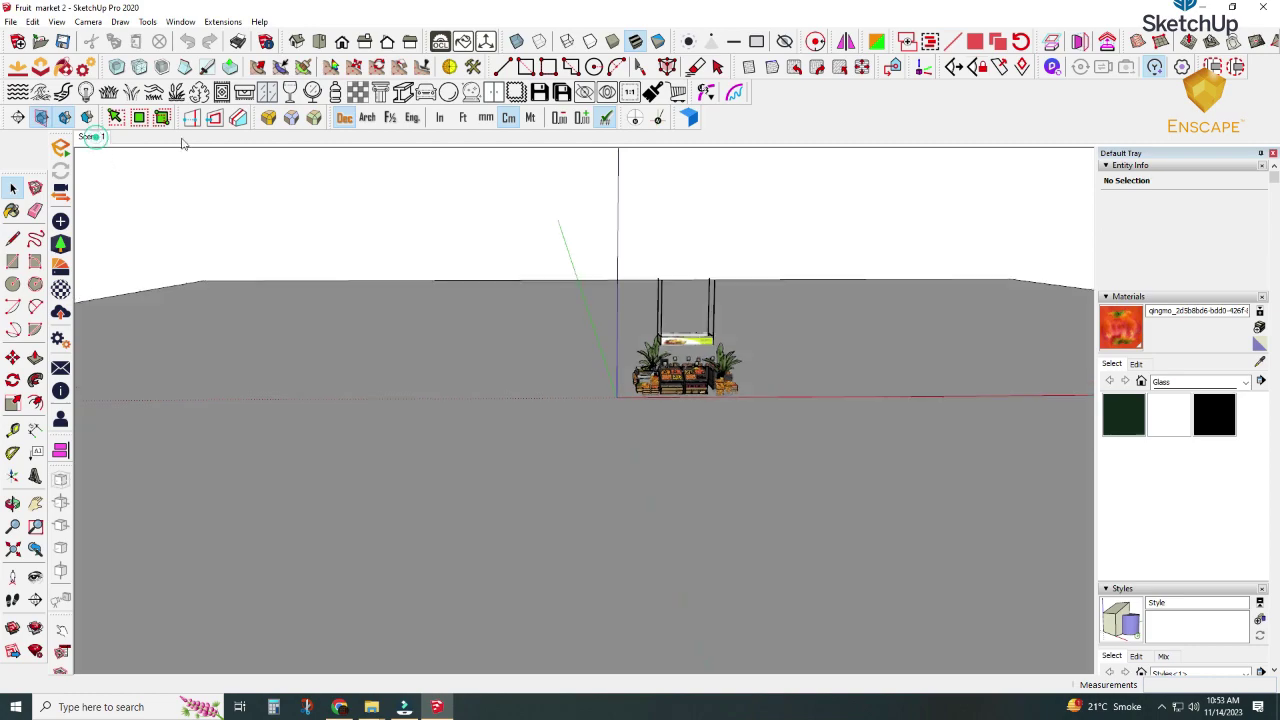
Select the tall potted plant on the right of the fruit stand.
{"action": "scroll", "coordinate": [713, 502], "scroll_direction": "up", "scroll_amount": 2}
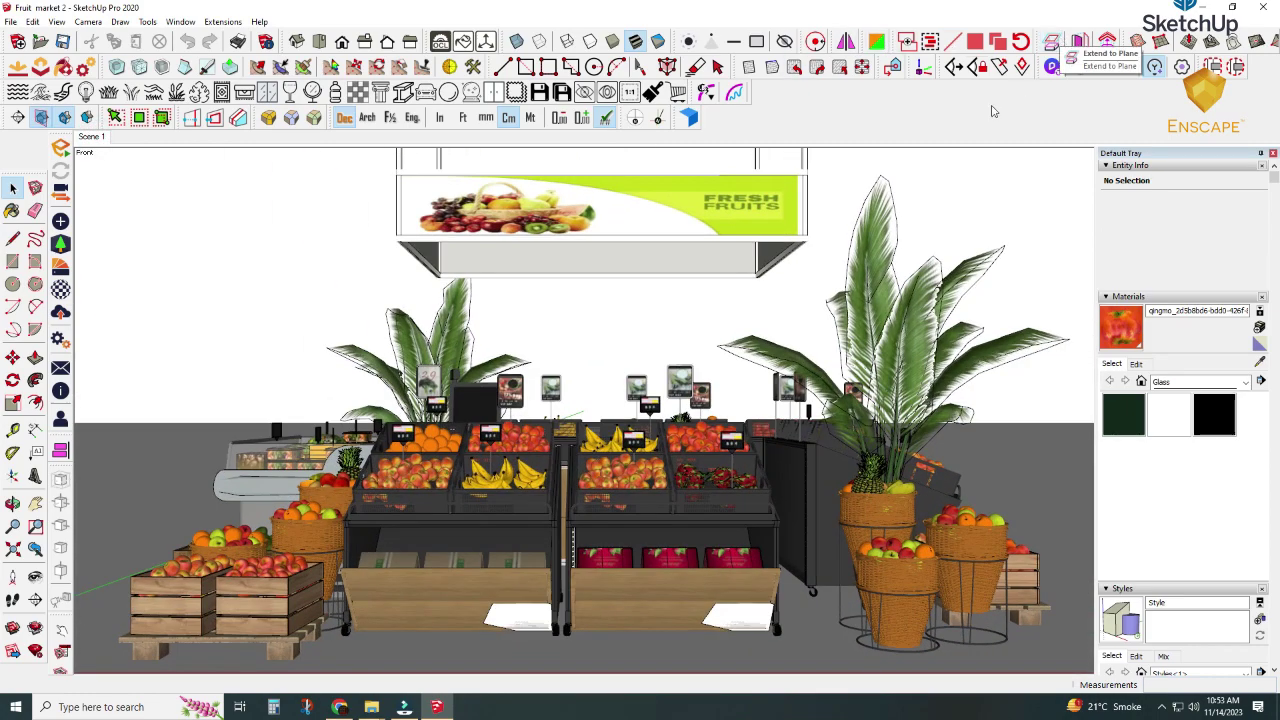
{"action": "scroll", "coordinate": [713, 502], "scroll_direction": "up", "scroll_amount": 1}
{"action": "mouse_move", "coordinate": [965, 380]}
{"action": "middle_mouse_down"}
{"action": "mouse_move", "coordinate": [968, 432]}
{"action": "mouse_move", "coordinate": [243, 326]}
{"action": "middle_mouse_up"}
{"action": "left_click", "coordinate": [935, 420]}
{"action": "scroll", "coordinate": [243, 326], "scroll_direction": "down", "scroll_amount": 2}
{"action": "middle_click_drag", "start_coordinate": [455, 368], "coordinate": [397, 463]}
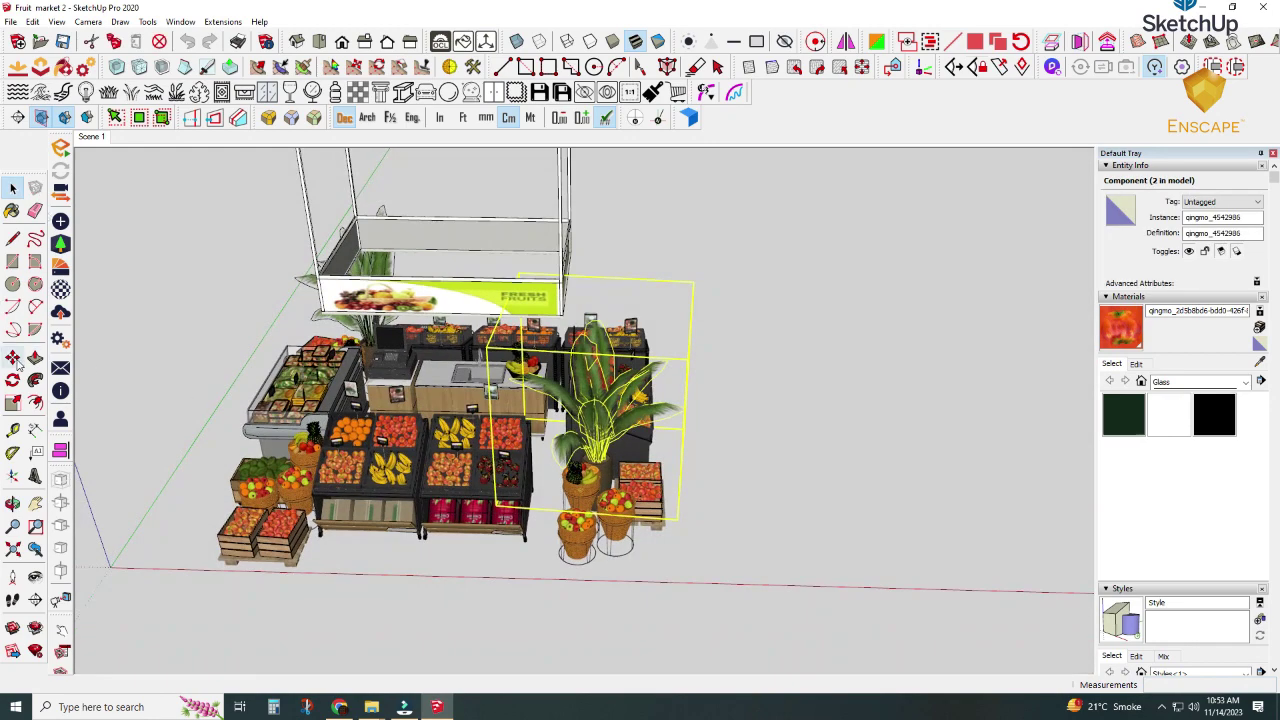
Scale the right potted plant down using its top corner and side grips.
{"action": "left_click", "coordinate": [13, 402]}
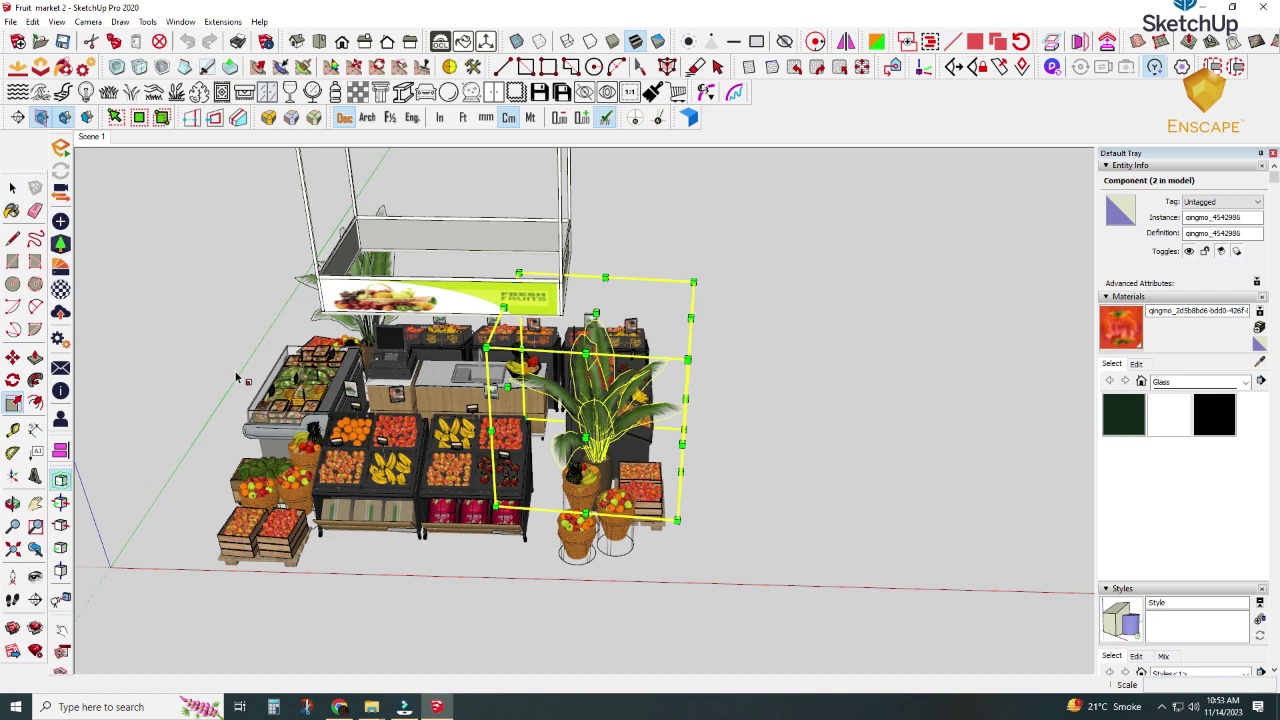
{"action": "left_click", "coordinate": [696, 281]}
{"action": "left_click", "coordinate": [650, 330]}
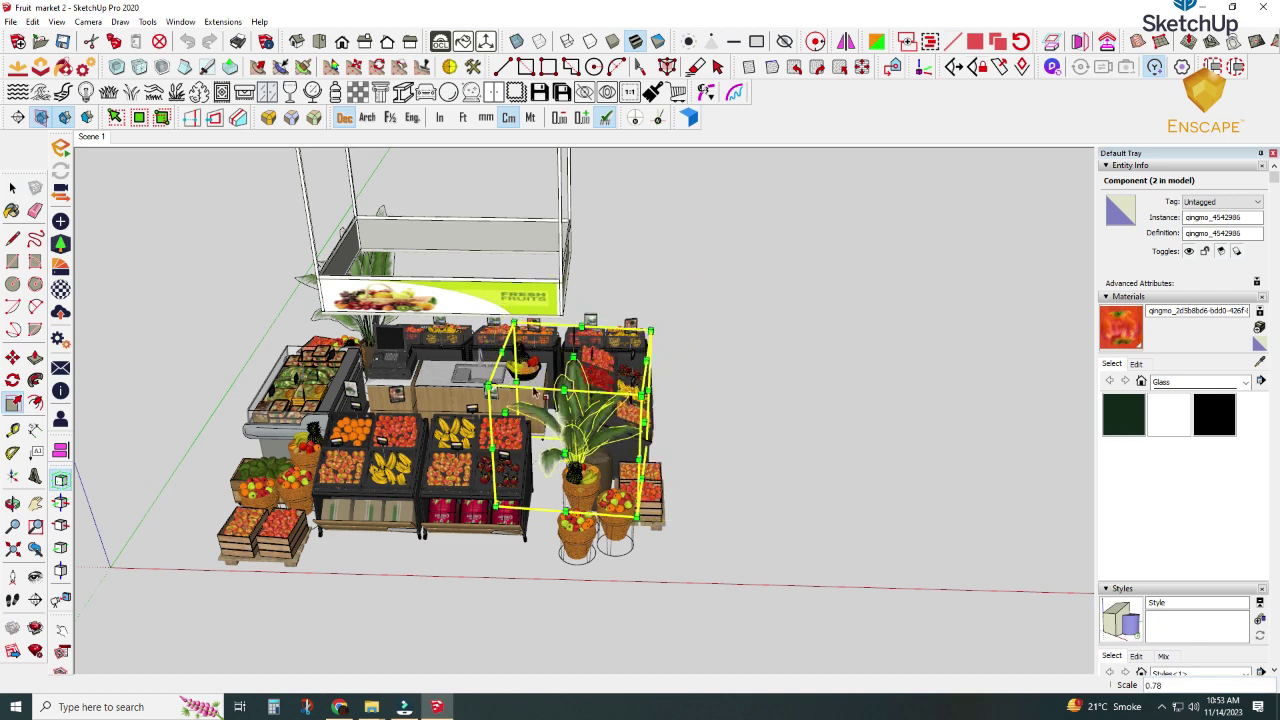
{"action": "left_click", "coordinate": [488, 386]}
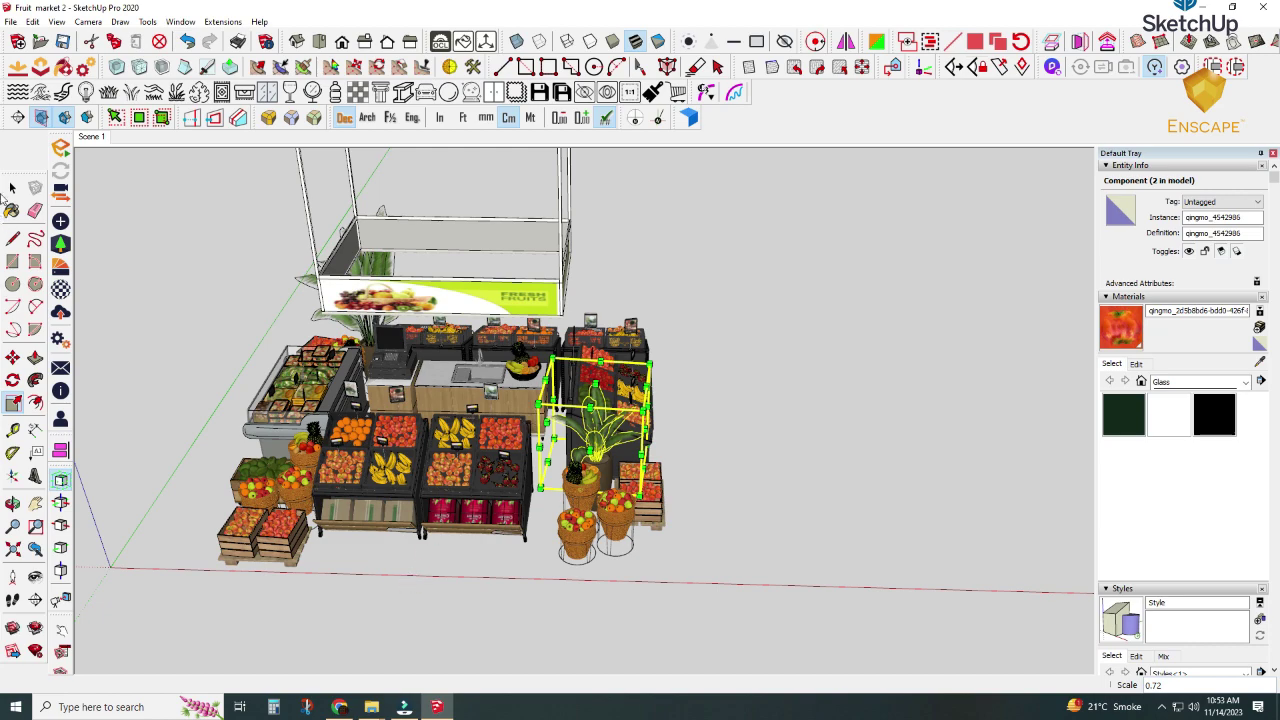
{"action": "left_click", "coordinate": [13, 190]}
Select the left potted plant, shrink it from its corner grips, then deselect it.
{"action": "middle_click_drag", "start_coordinate": [137, 354], "coordinate": [517, 314]}
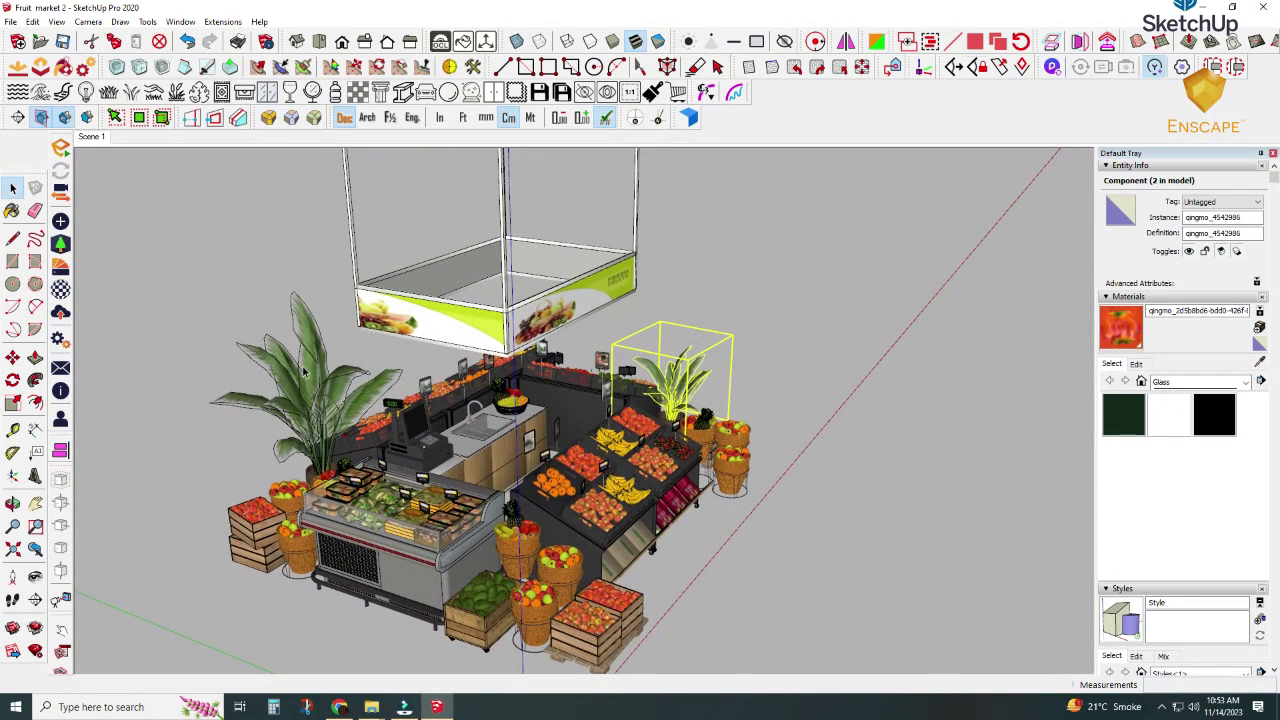
{"action": "left_click", "coordinate": [305, 372]}
{"action": "scroll", "coordinate": [278, 366], "scroll_direction": "up", "scroll_amount": 3}
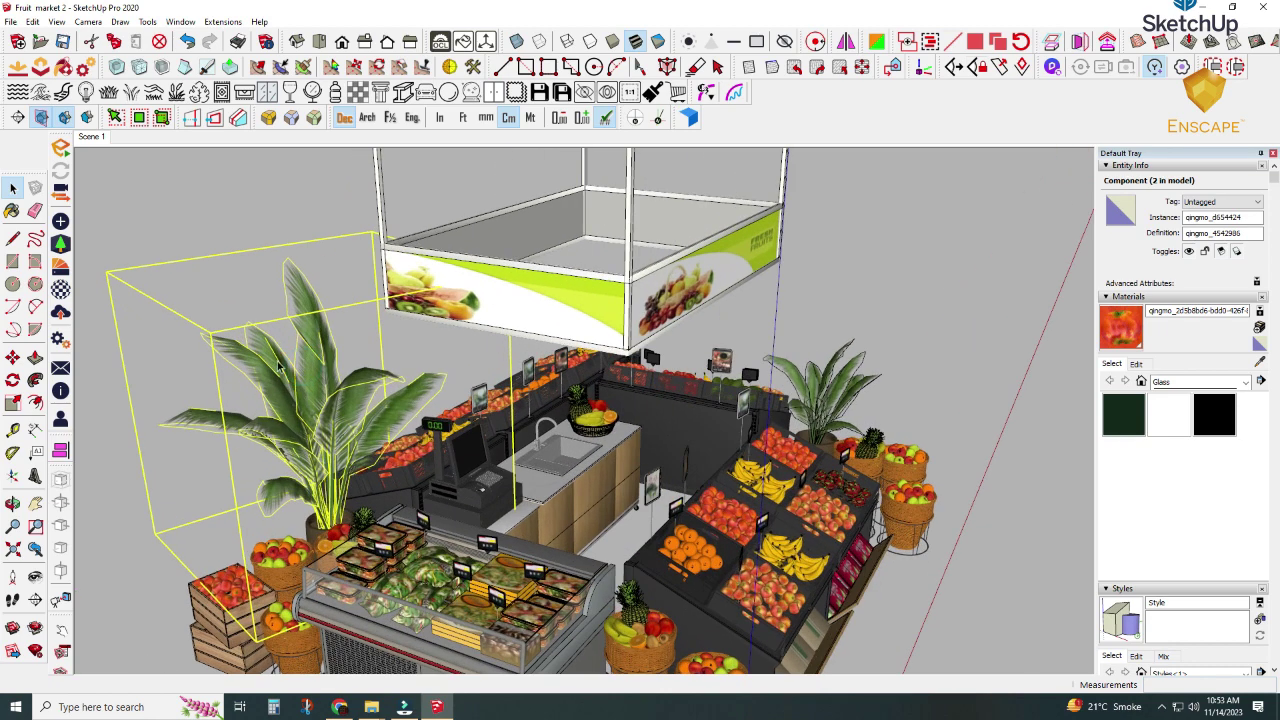
{"action": "left_click", "coordinate": [13, 403]}
{"action": "left_click_drag", "start_coordinate": [106, 272], "coordinate": [146, 298]}
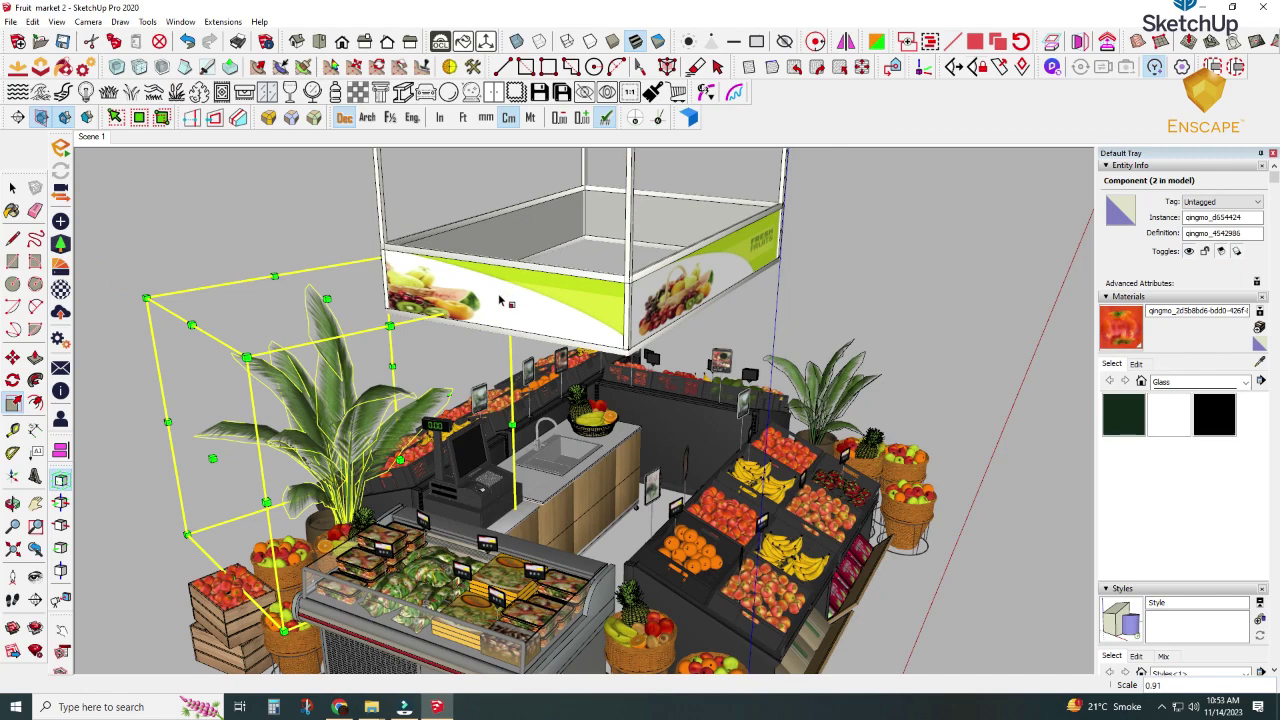
{"action": "mouse_move", "coordinate": [498, 306]}
{"action": "middle_mouse_down"}
{"action": "mouse_move", "coordinate": [641, 330]}
{"action": "mouse_move", "coordinate": [505, 365]}
{"action": "middle_mouse_up"}
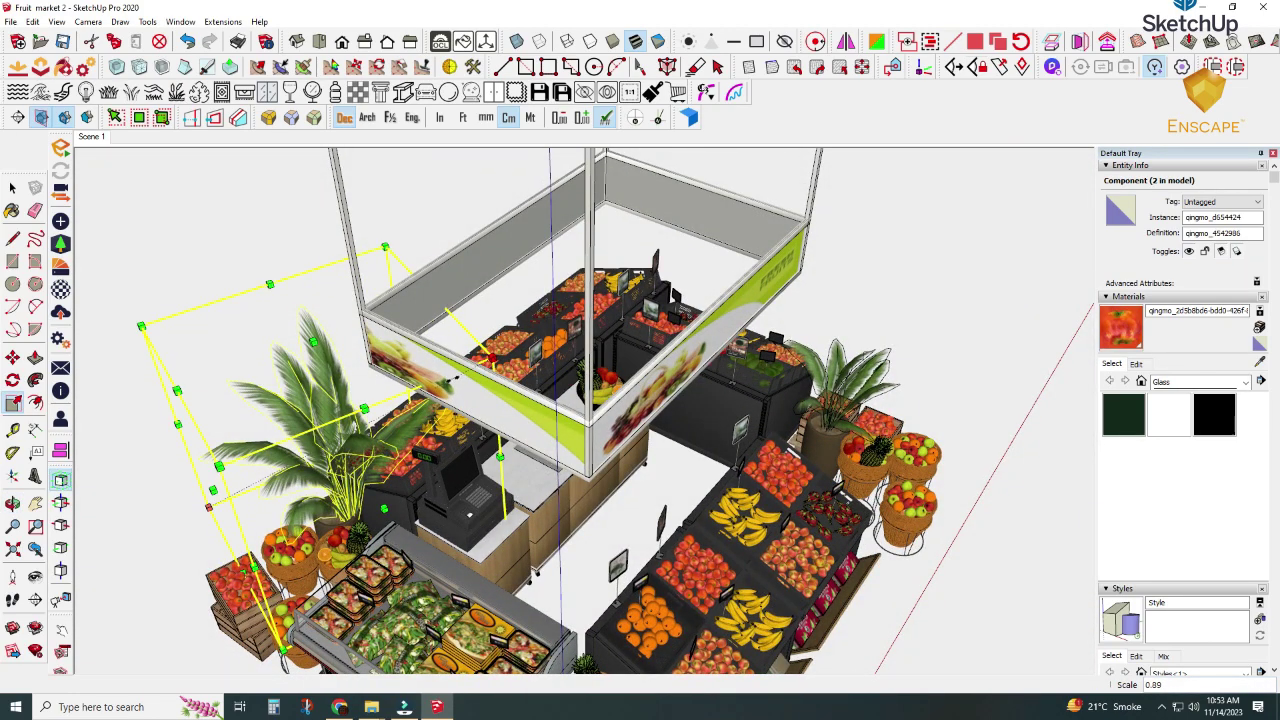
{"action": "left_click_drag", "start_coordinate": [492, 358], "coordinate": [437, 383]}
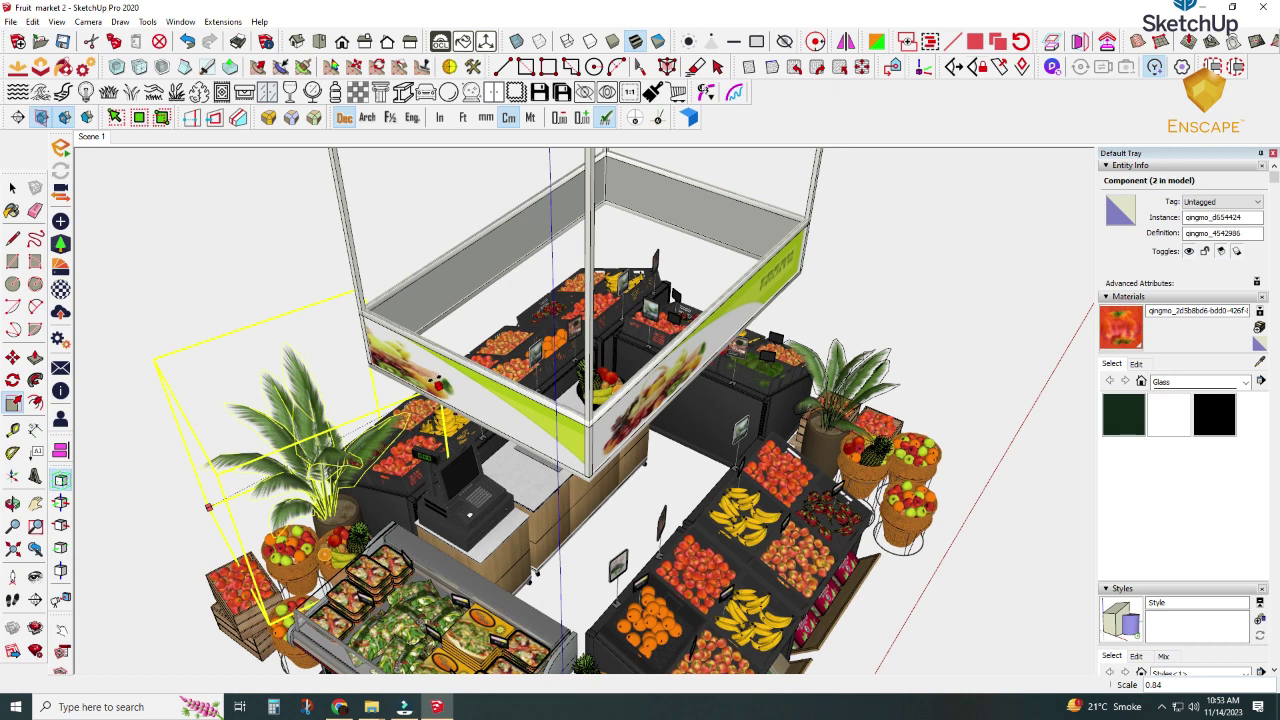
{"action": "left_click_drag", "start_coordinate": [149, 363], "coordinate": [177, 374]}
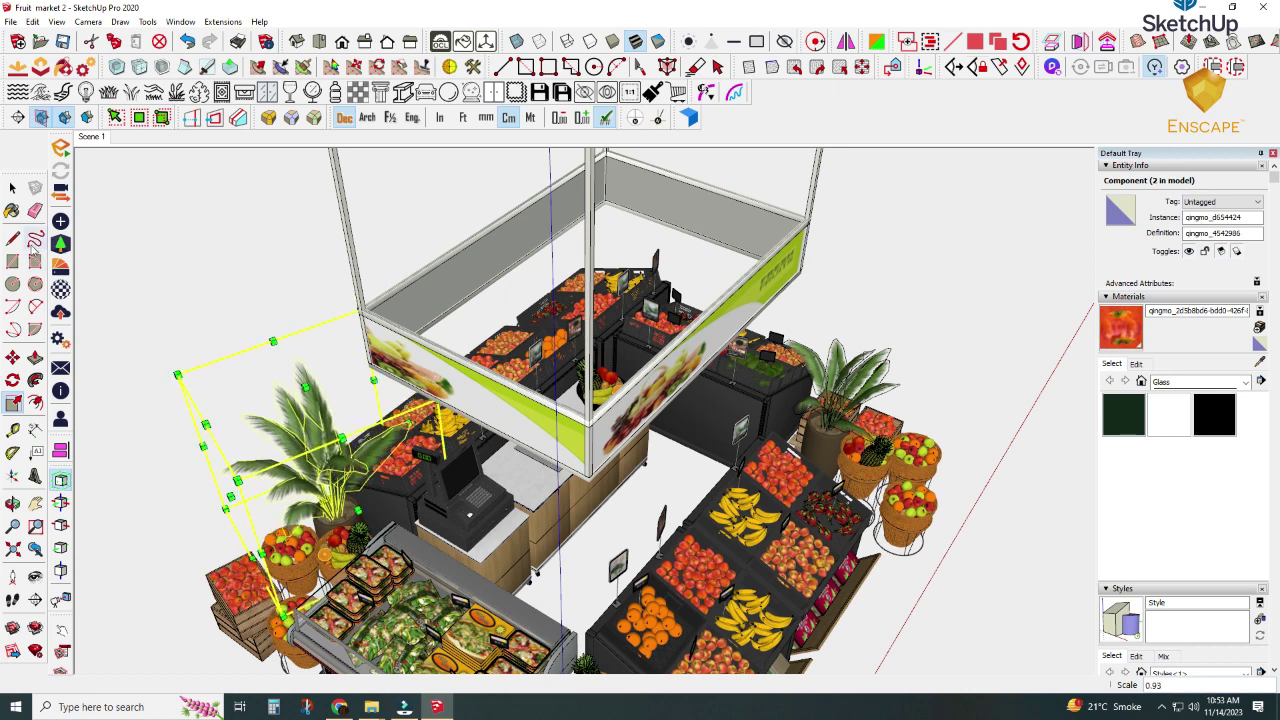
{"action": "left_click", "coordinate": [12, 188]}
{"action": "left_click", "coordinate": [215, 240]}
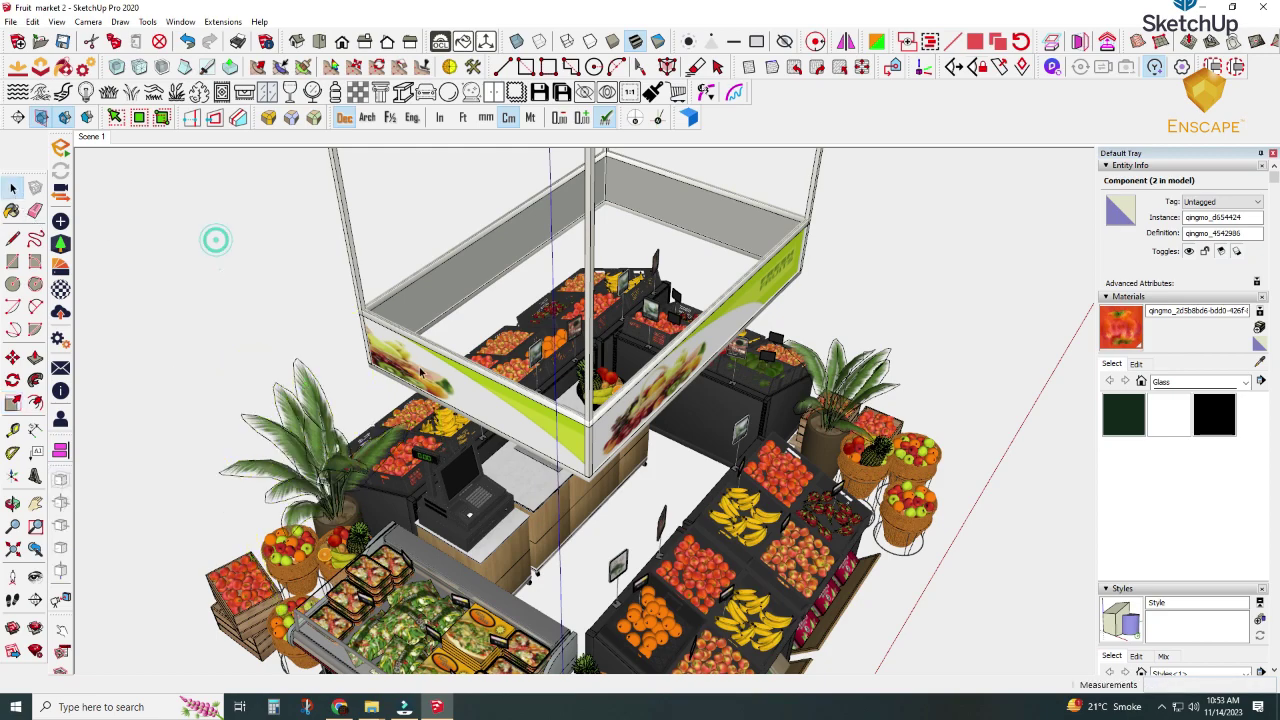
{"action": "left_click", "coordinate": [91, 136]}
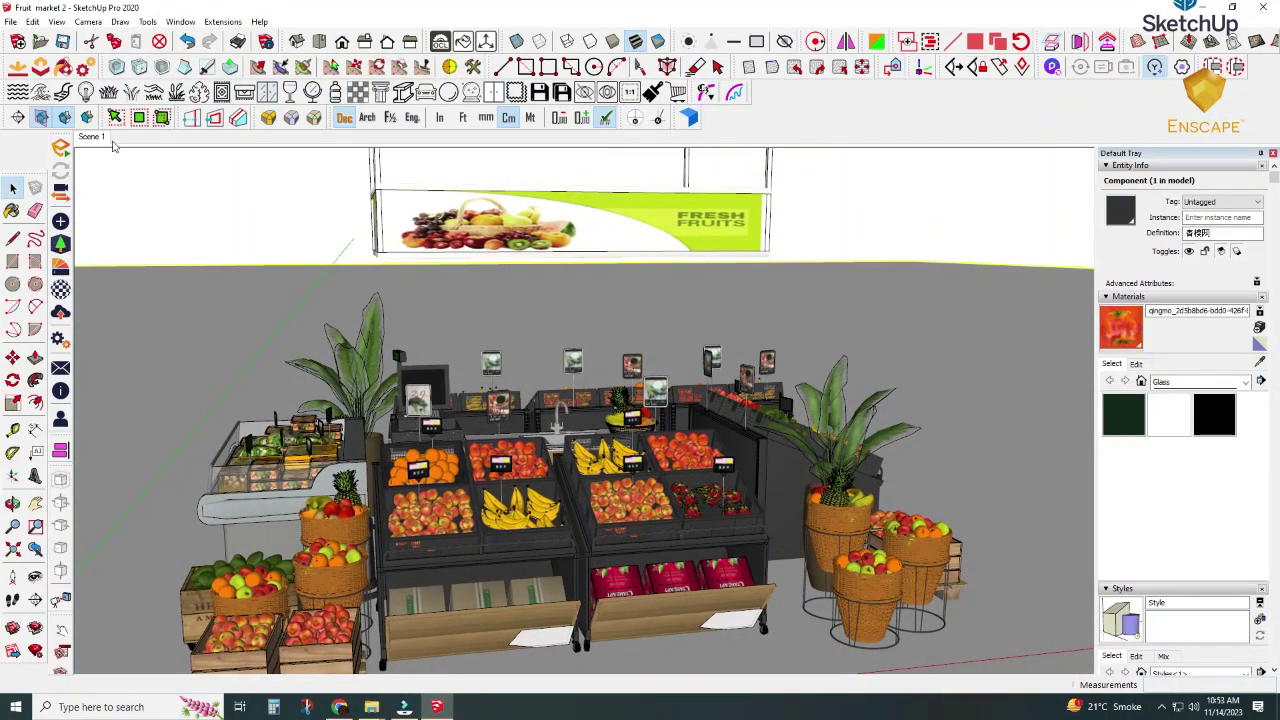
Return to Scene 1, restore SketchUp to the left half of the screen, and deselect everything.
{"action": "left_click", "coordinate": [95, 137]}
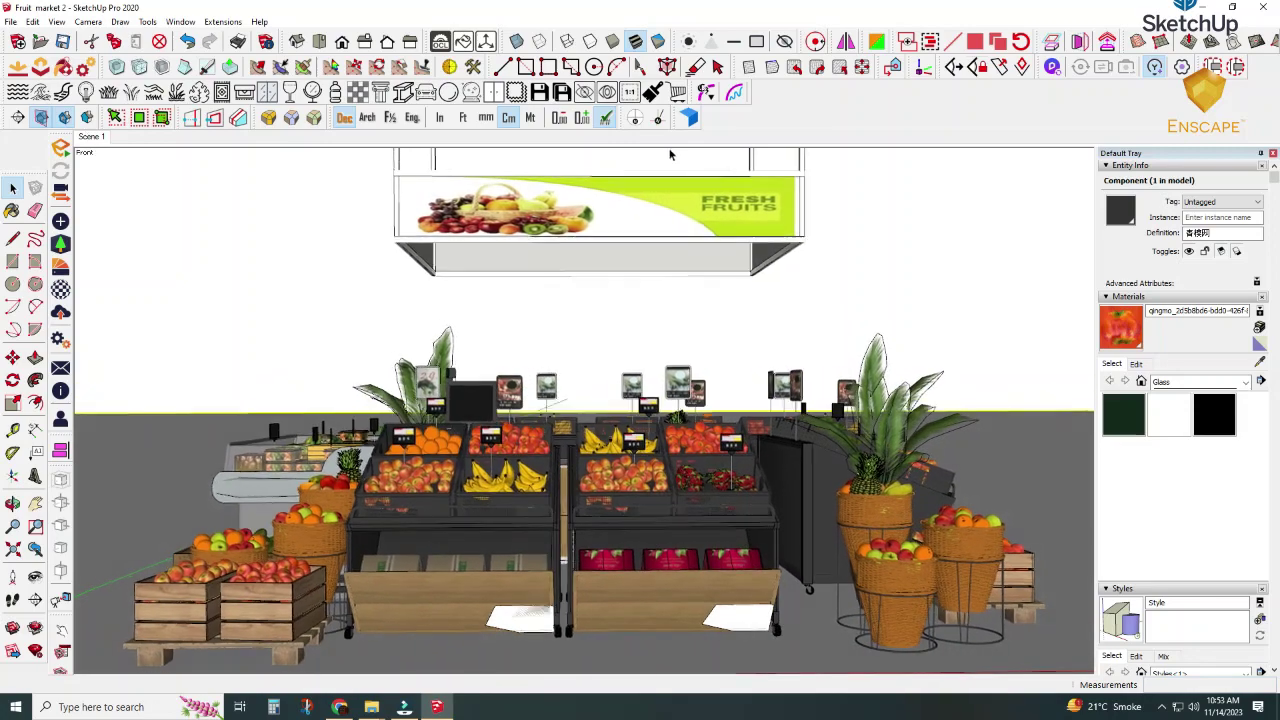
{"action": "left_click", "coordinate": [1235, 8]}
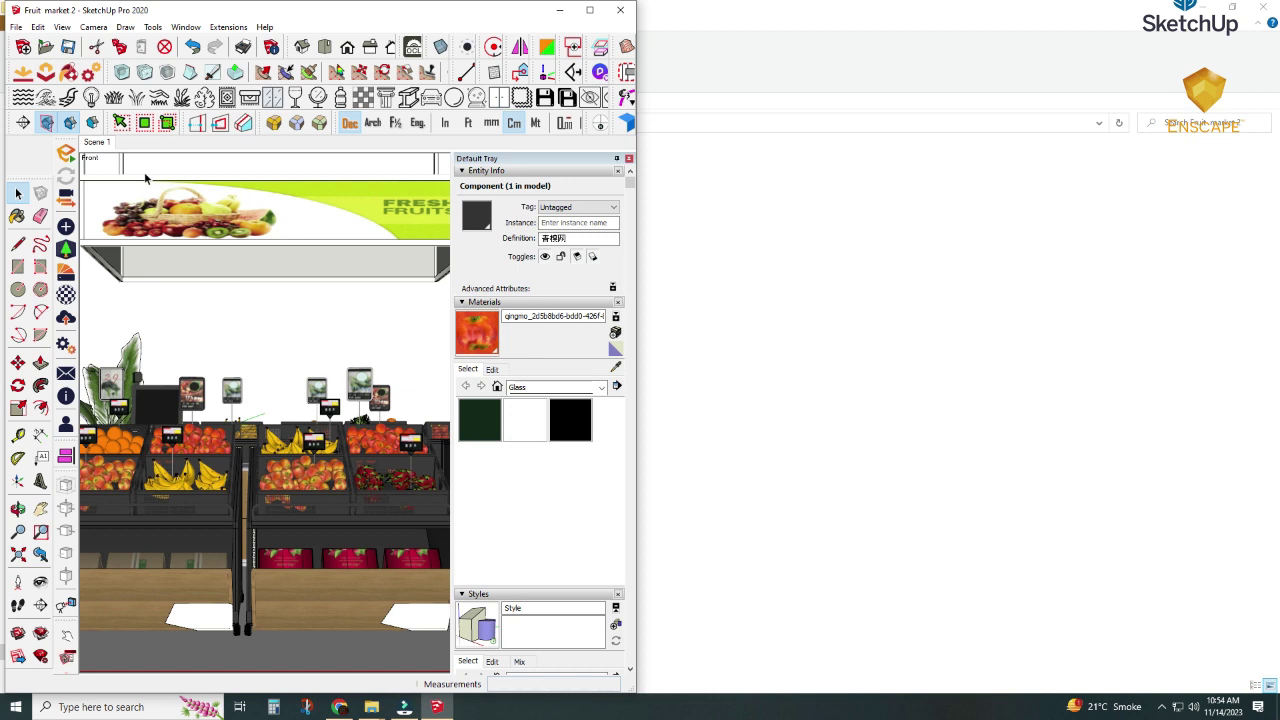
{"action": "left_click", "coordinate": [254, 323]}
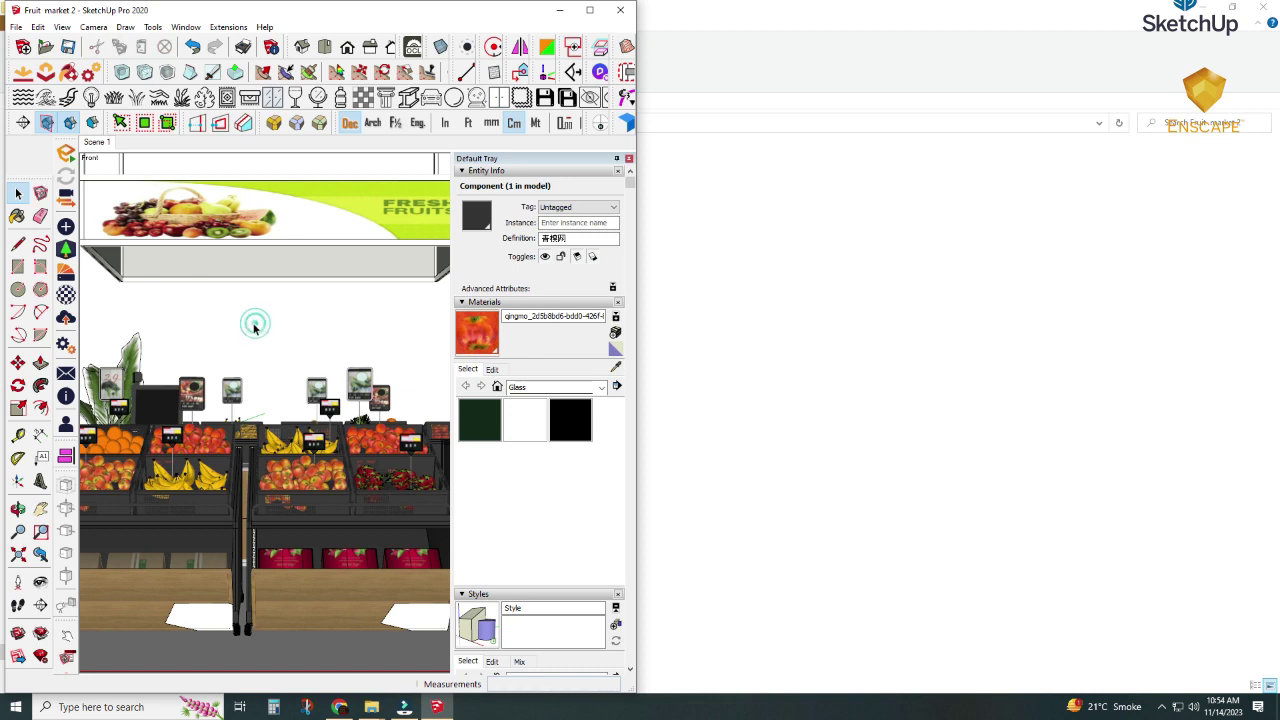
Launch Enscape's live render of the Fruit market 2 model.
{"action": "left_click", "coordinate": [65, 155]}
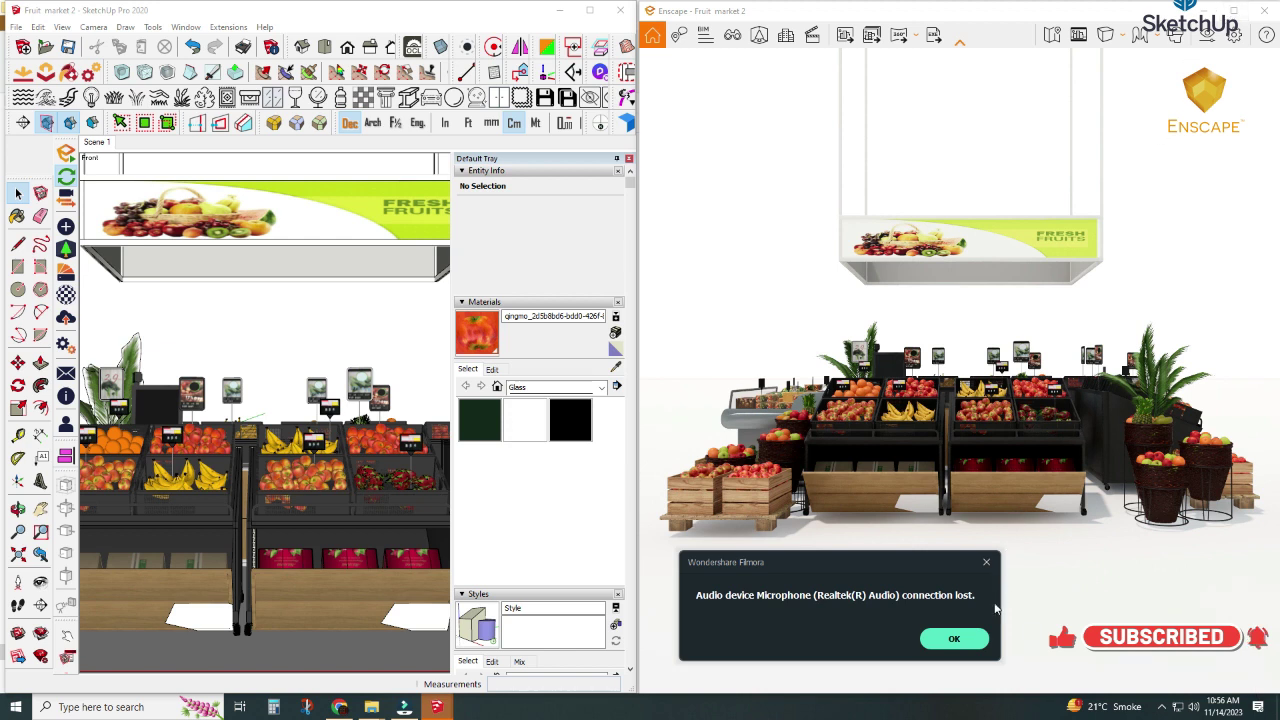
Place the Enscape render beside SketchUp and orbit around the fruit baskets, display case and register.
{"action": "left_click", "coordinate": [955, 640]}
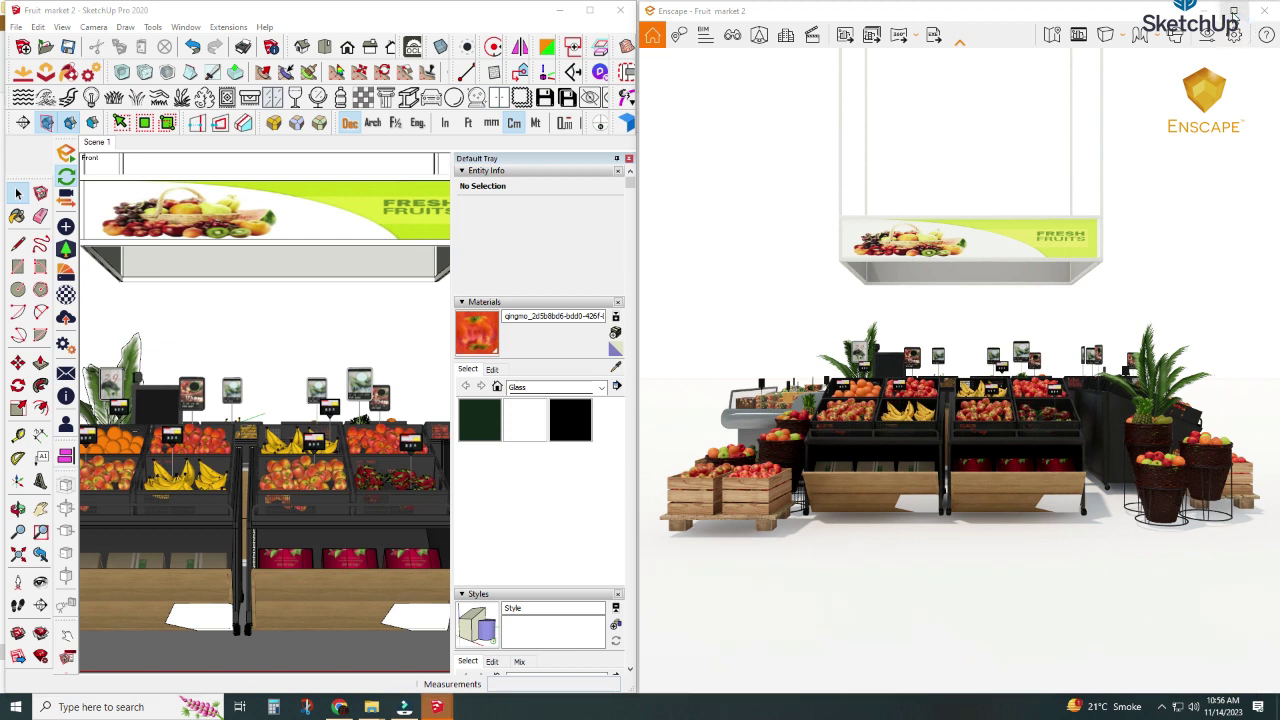
{"action": "left_click", "coordinate": [1234, 12]}
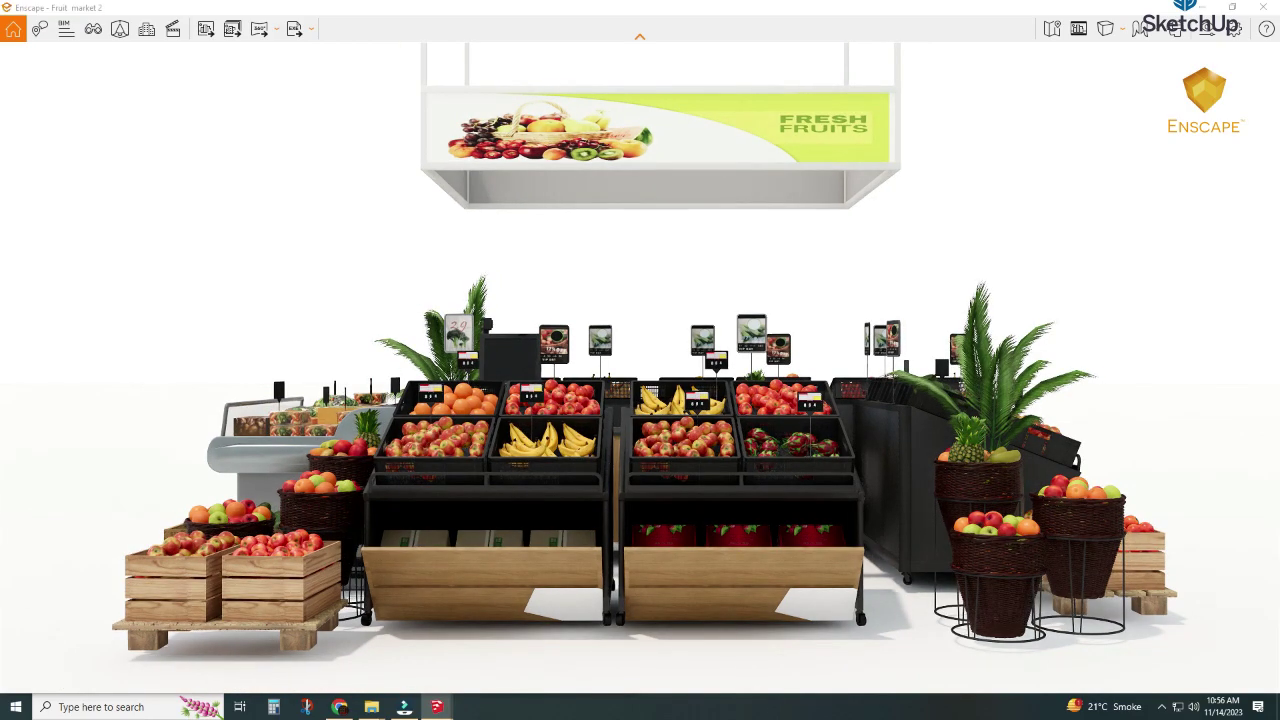
{"action": "mouse_move", "coordinate": [609, 465]}
{"action": "right_mouse_down"}
{"action": "mouse_move", "coordinate": [447, 235]}
{"action": "mouse_move", "coordinate": [568, 374]}
{"action": "mouse_move", "coordinate": [443, 463]}
{"action": "right_mouse_up"}
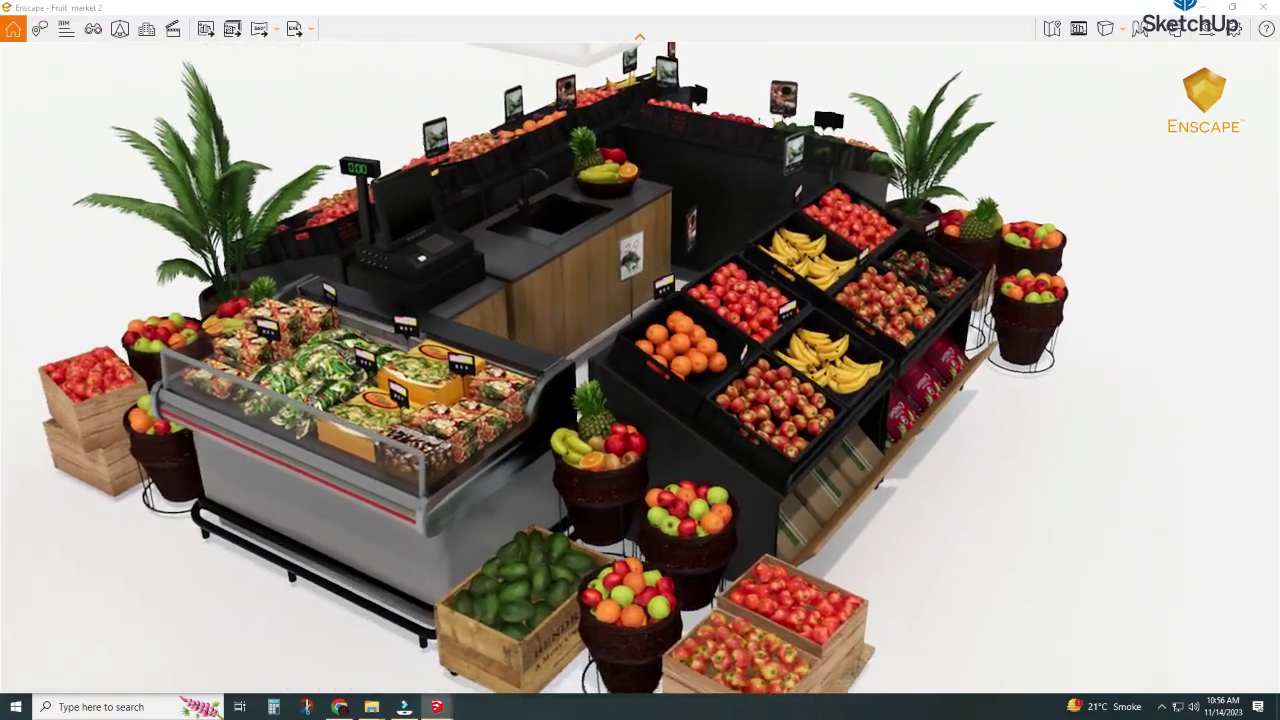
{"action": "scroll", "coordinate": [443, 463], "scroll_direction": "up", "scroll_amount": 5}
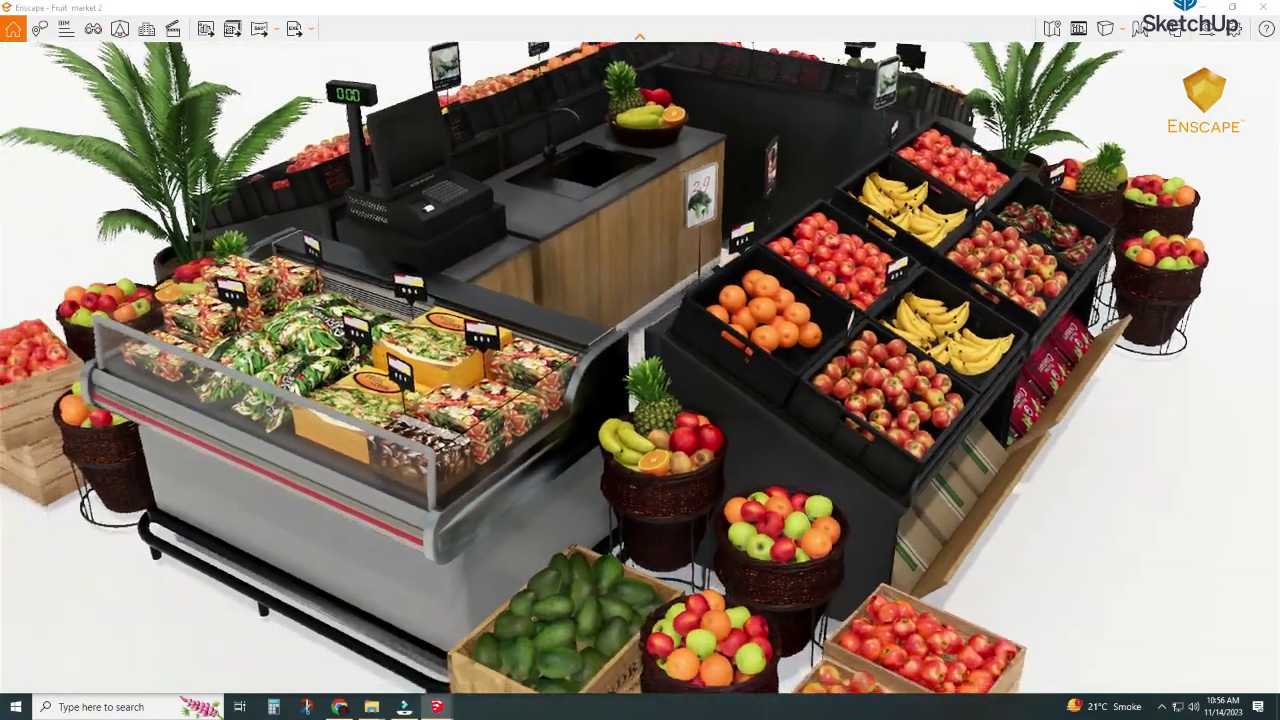
{"action": "scroll", "coordinate": [443, 463], "scroll_direction": "up", "scroll_amount": 3}
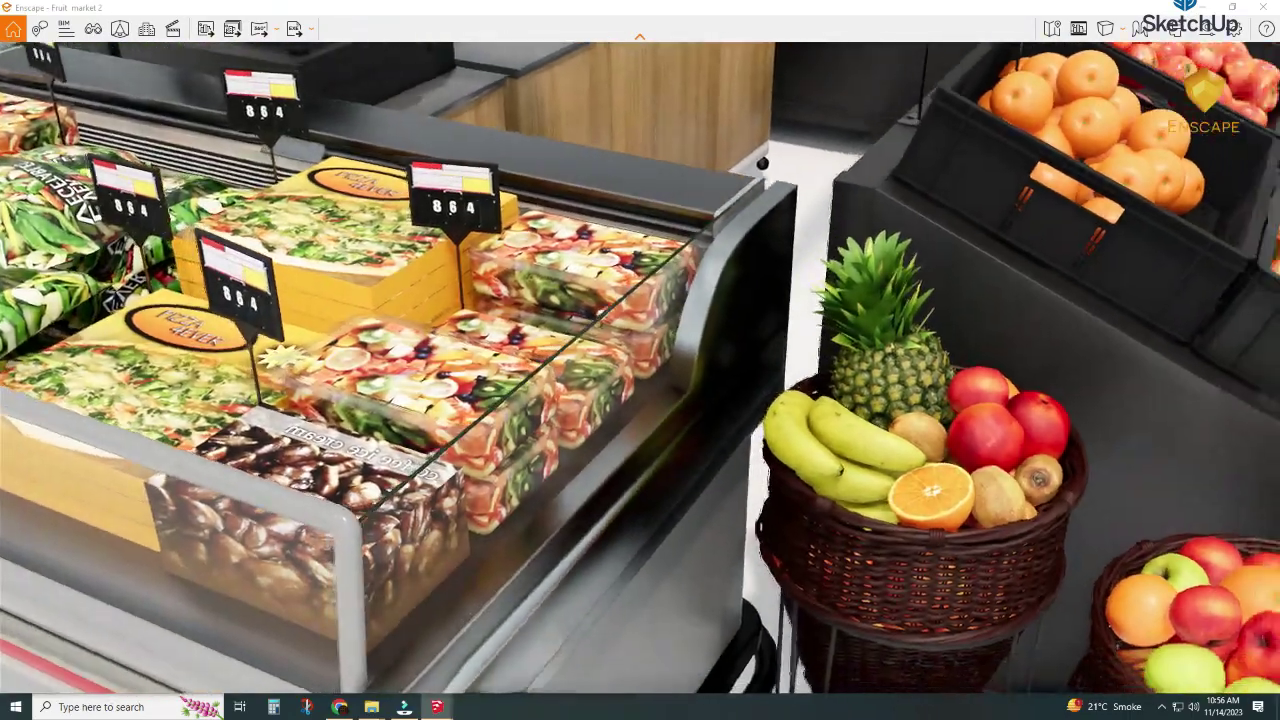
{"action": "right_click_drag", "start_coordinate": [437, 475], "coordinate": [300, 470]}
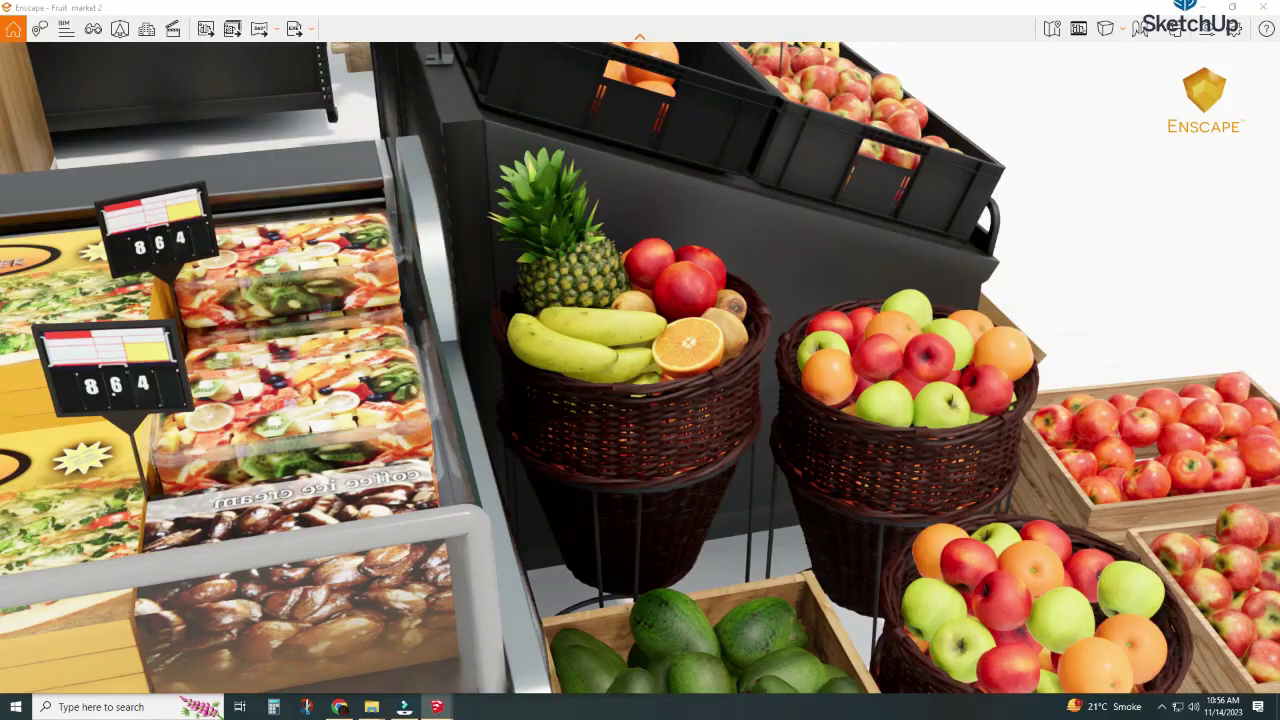
{"action": "right_click_drag", "start_coordinate": [440, 480], "coordinate": [492, 488]}
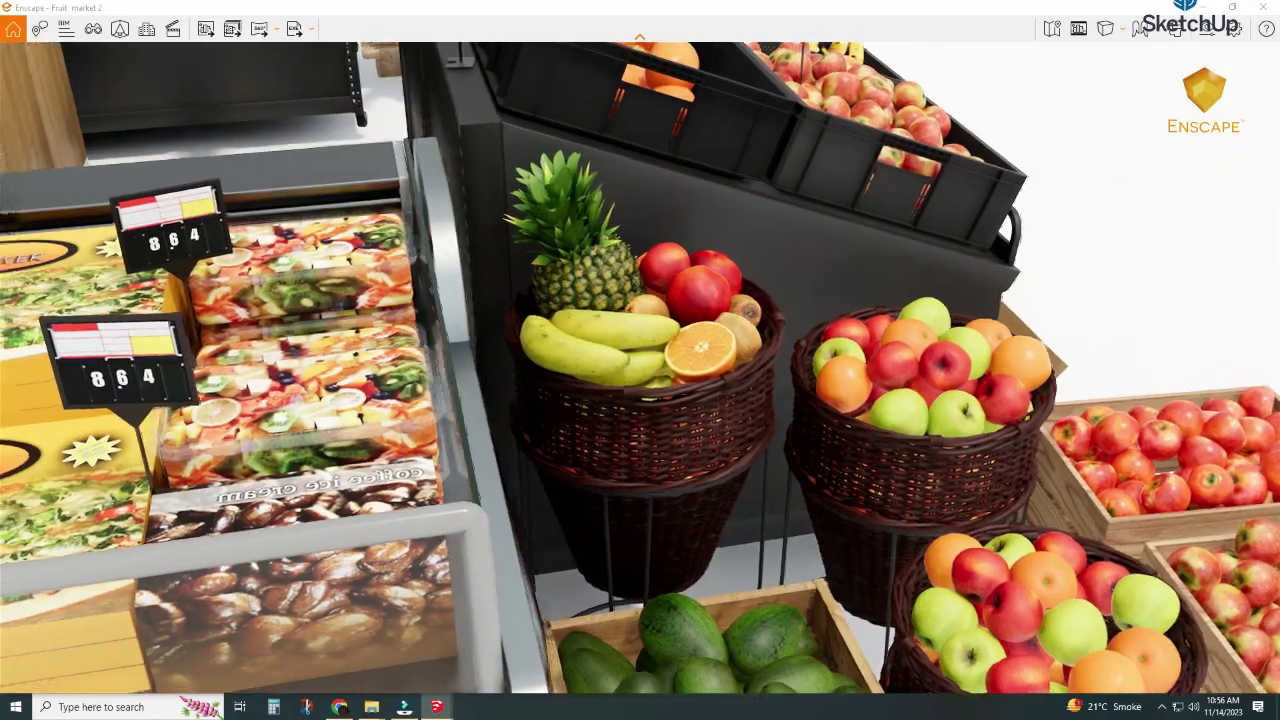
{"action": "scroll", "coordinate": [485, 488], "scroll_direction": "down", "scroll_amount": 5}
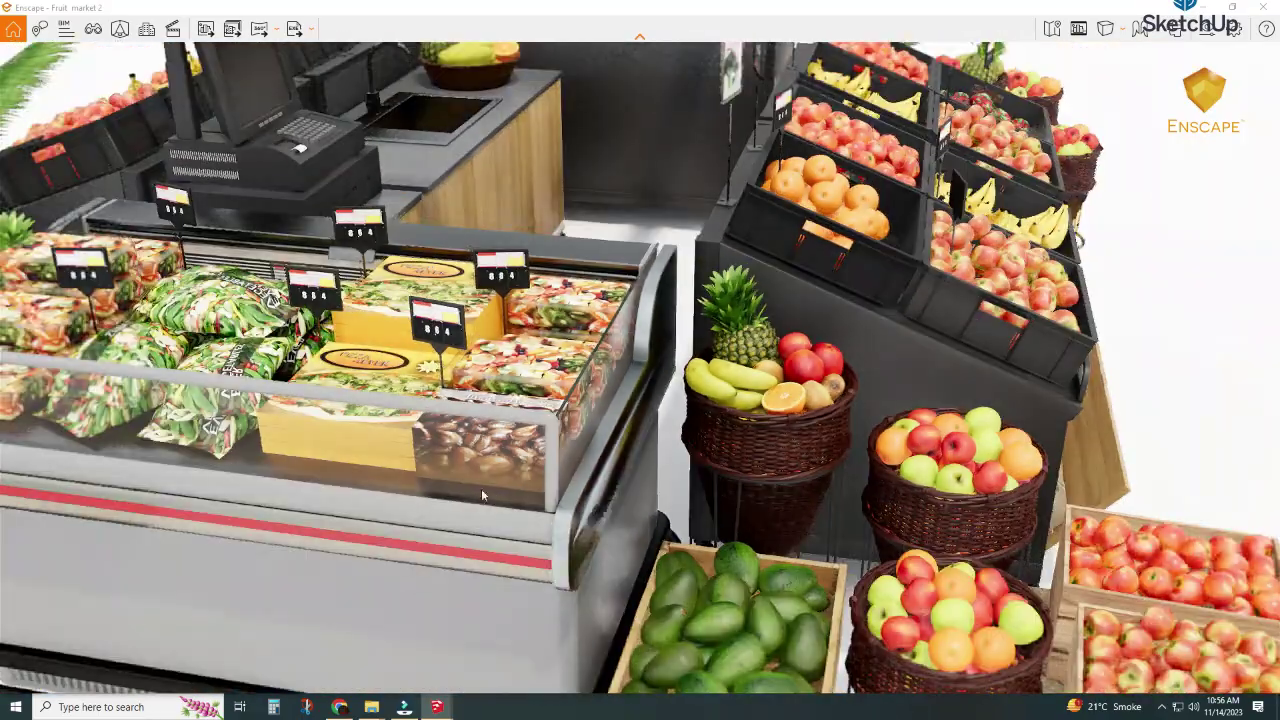
{"action": "right_click_drag", "start_coordinate": [393, 468], "coordinate": [300, 470]}
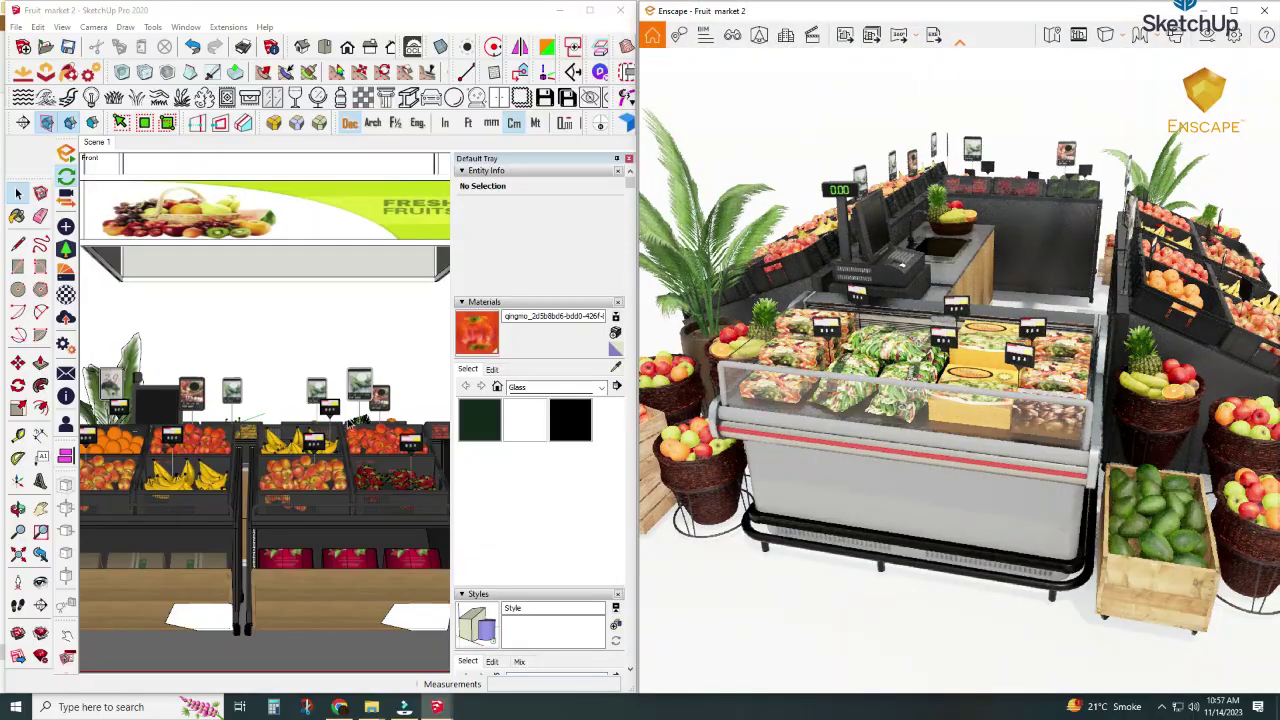
{"action": "mouse_move", "coordinate": [300, 450]}
{"action": "middle_mouse_down"}
{"action": "mouse_move", "coordinate": [591, 497]}
{"action": "mouse_move", "coordinate": [268, 590]}
{"action": "middle_mouse_up"}
Zoom in close on the display case and bring up the Enscape Material Editor.
{"action": "scroll", "coordinate": [268, 590], "scroll_direction": "up", "scroll_amount": 2}
{"action": "scroll", "coordinate": [230, 590], "scroll_direction": "up", "scroll_amount": 2}
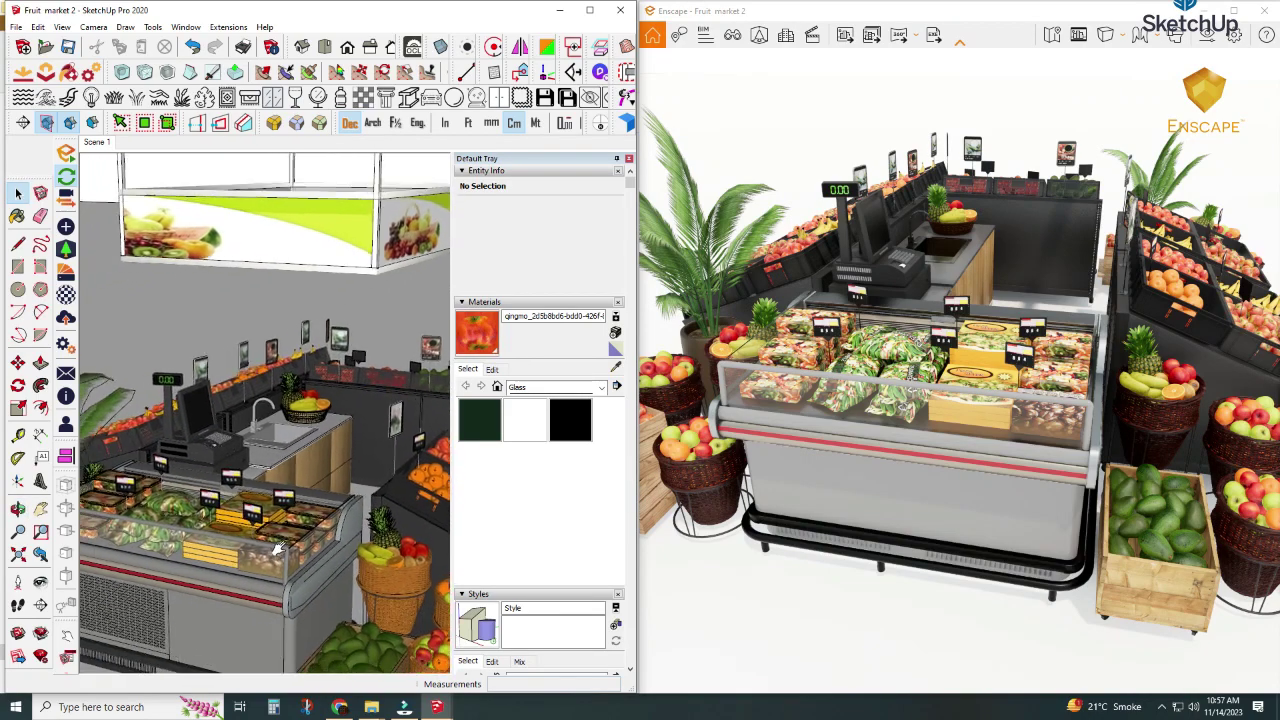
{"action": "scroll", "coordinate": [300, 545], "scroll_direction": "up", "scroll_amount": 2}
{"action": "scroll", "coordinate": [366, 503], "scroll_direction": "up", "scroll_amount": 2}
{"action": "scroll", "coordinate": [384, 507], "scroll_direction": "up", "scroll_amount": 2}
{"action": "scroll", "coordinate": [384, 507], "scroll_direction": "up", "scroll_amount": 2}
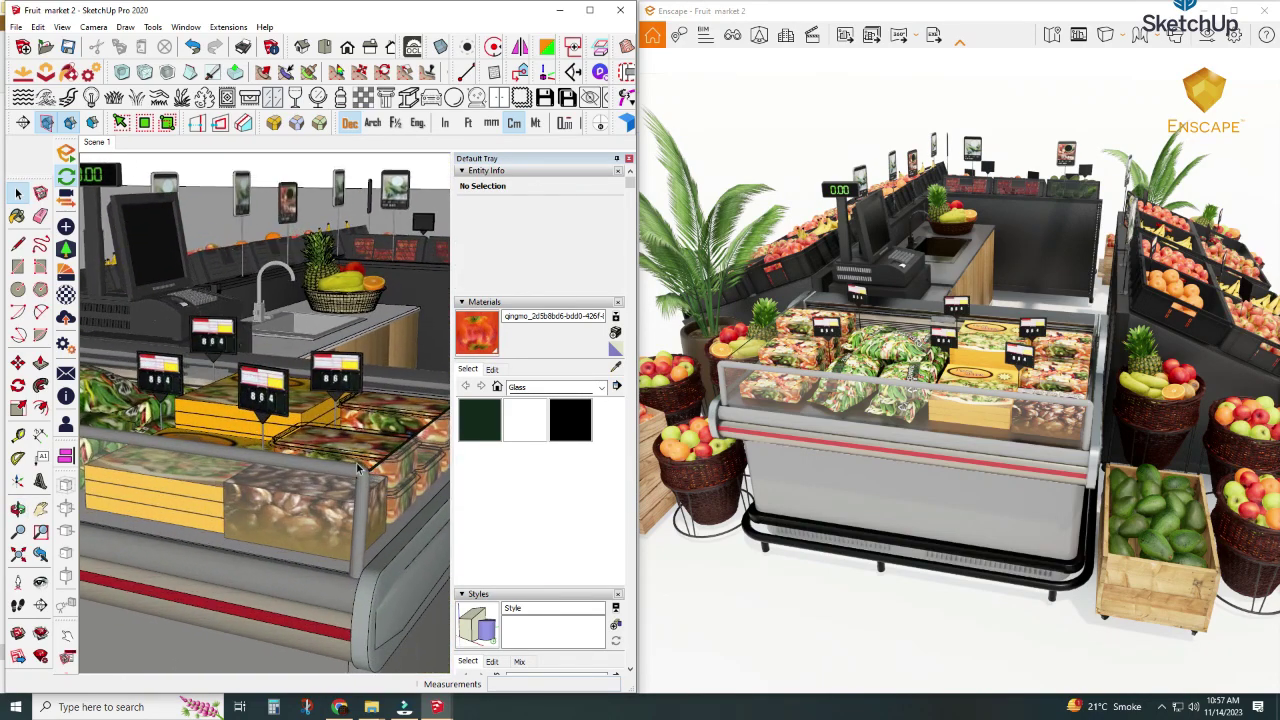
{"action": "scroll", "coordinate": [300, 460], "scroll_direction": "up", "scroll_amount": 2}
{"action": "scroll", "coordinate": [220, 410], "scroll_direction": "up", "scroll_amount": 2}
{"action": "scroll", "coordinate": [130, 363], "scroll_direction": "up", "scroll_amount": 2}
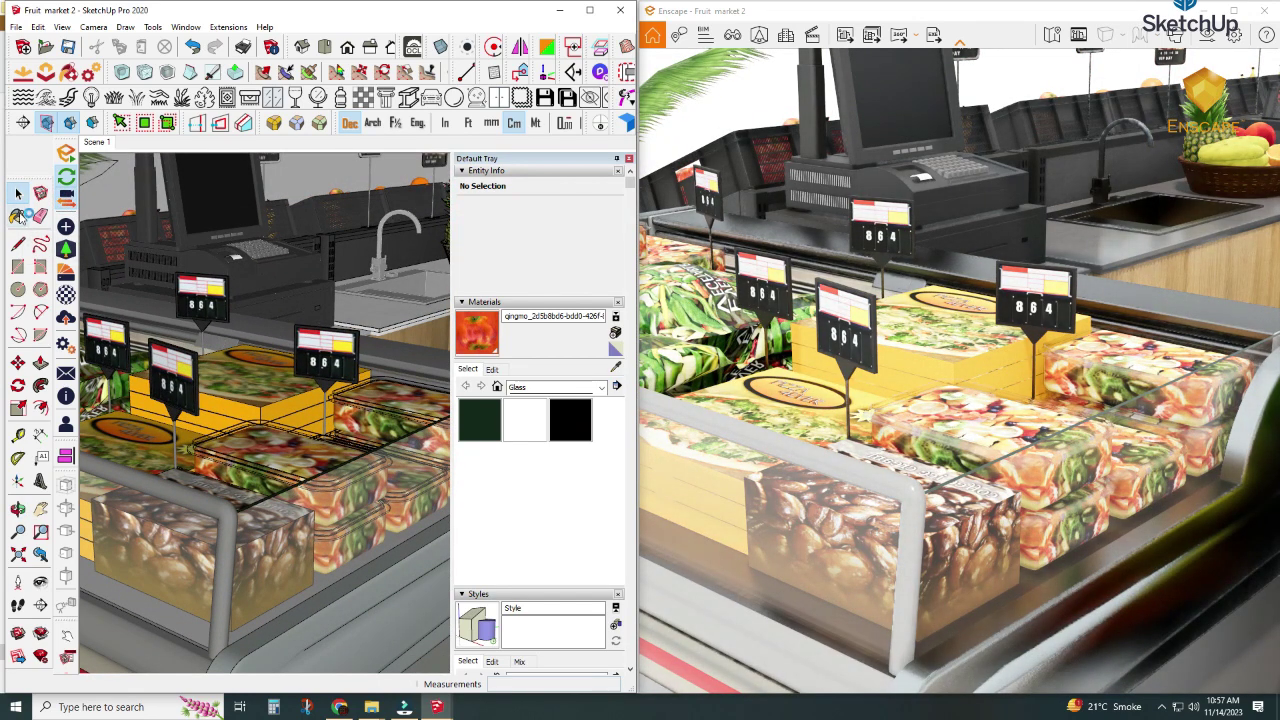
{"action": "left_click", "coordinate": [66, 295]}
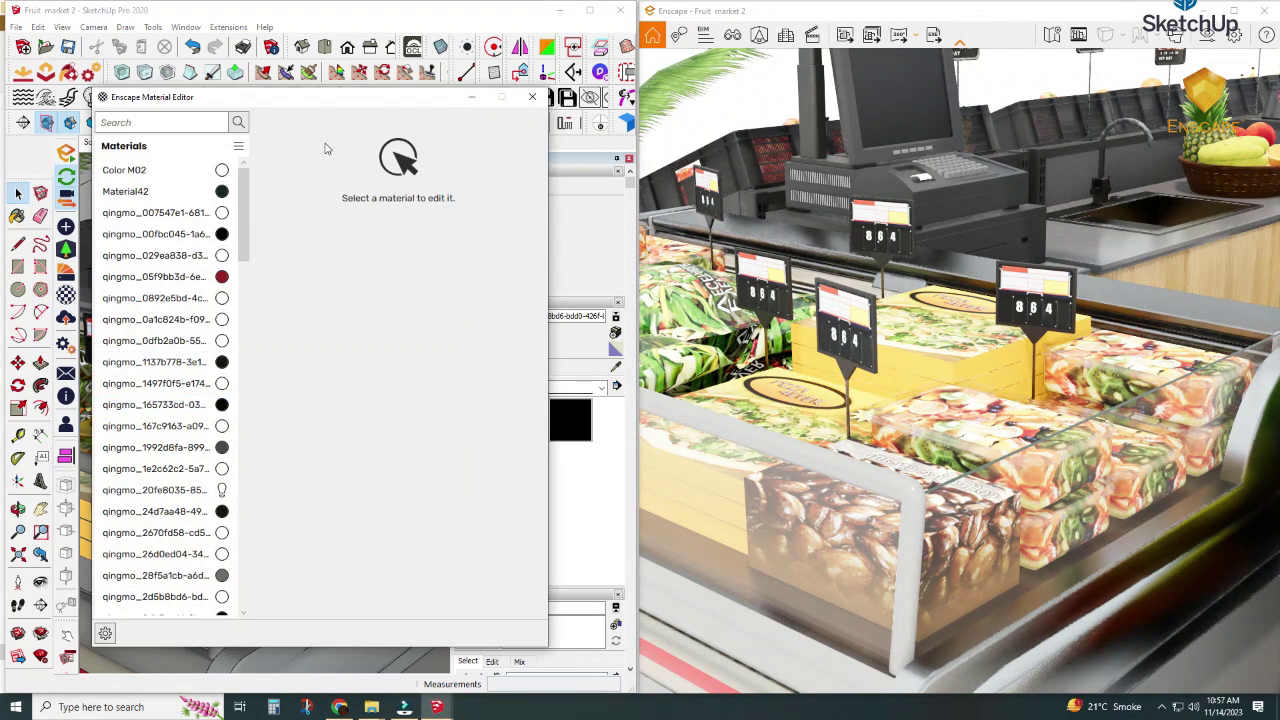
Sample the display case's marble material and set its roughness to 30%.
{"action": "left_click_drag", "start_coordinate": [322, 103], "coordinate": [489, 64]}
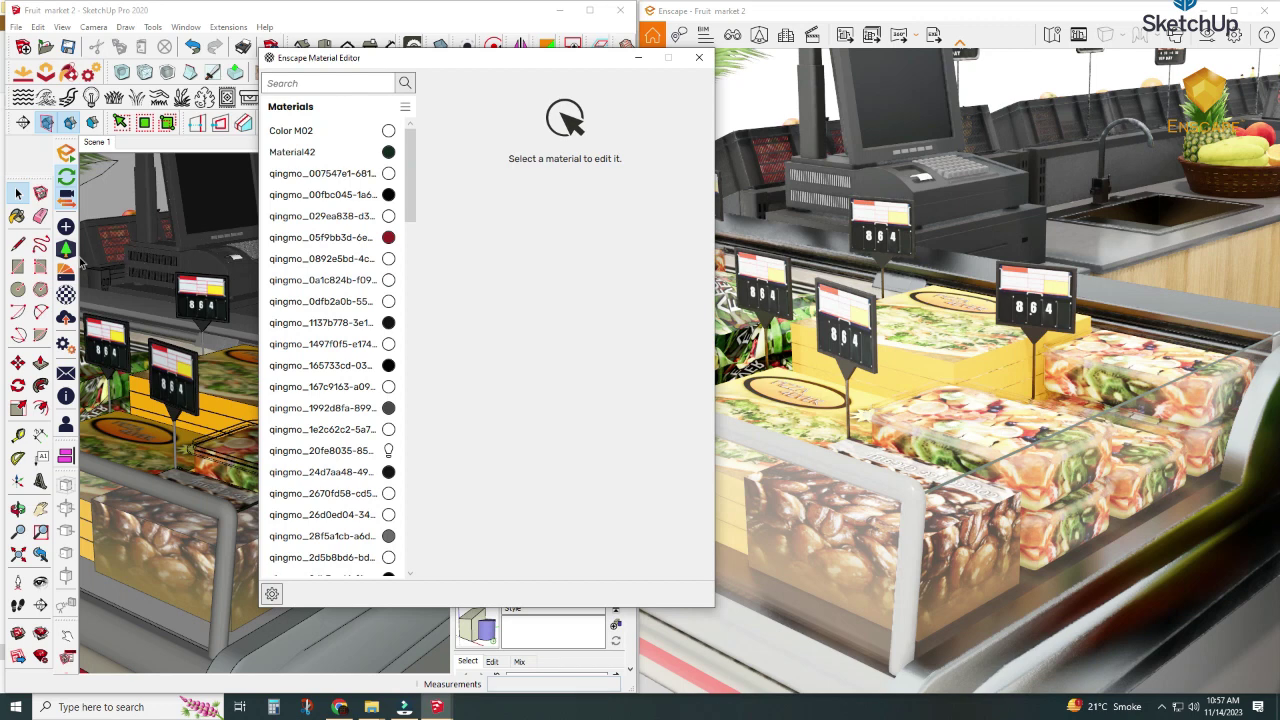
{"action": "left_click", "coordinate": [18, 218]}
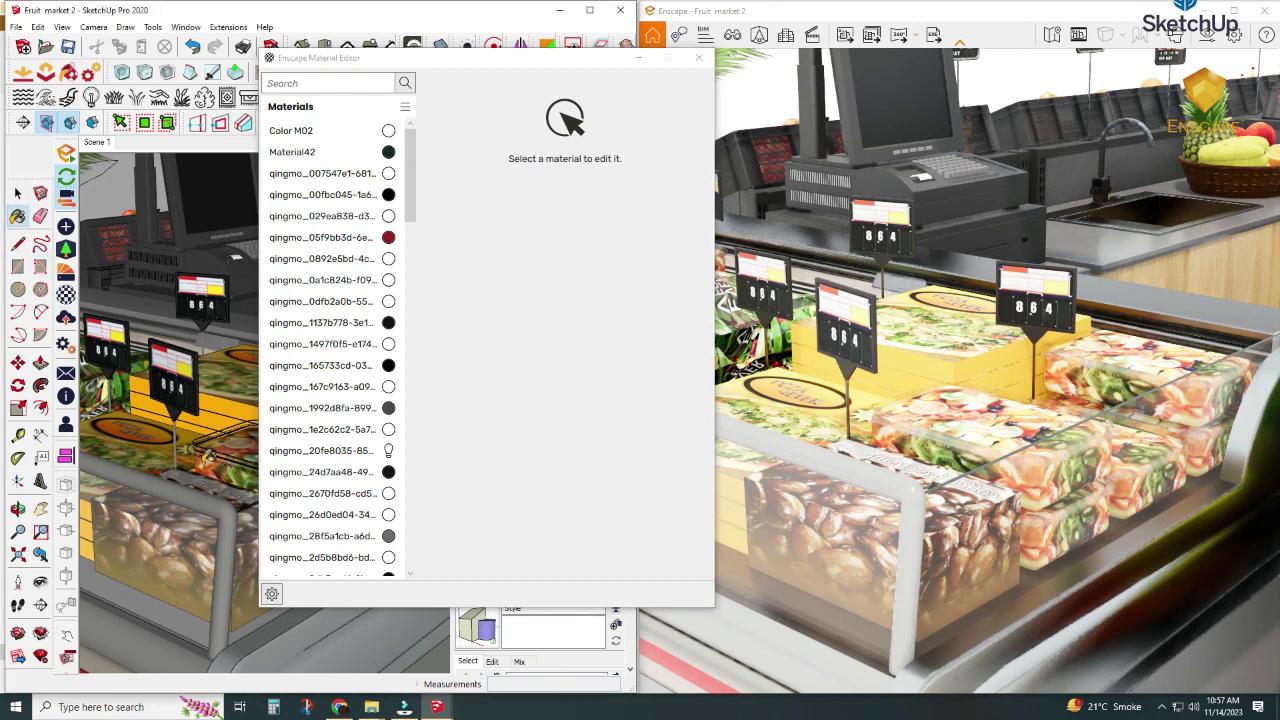
{"action": "left_click", "coordinate": [232, 508], "text": "alt"}
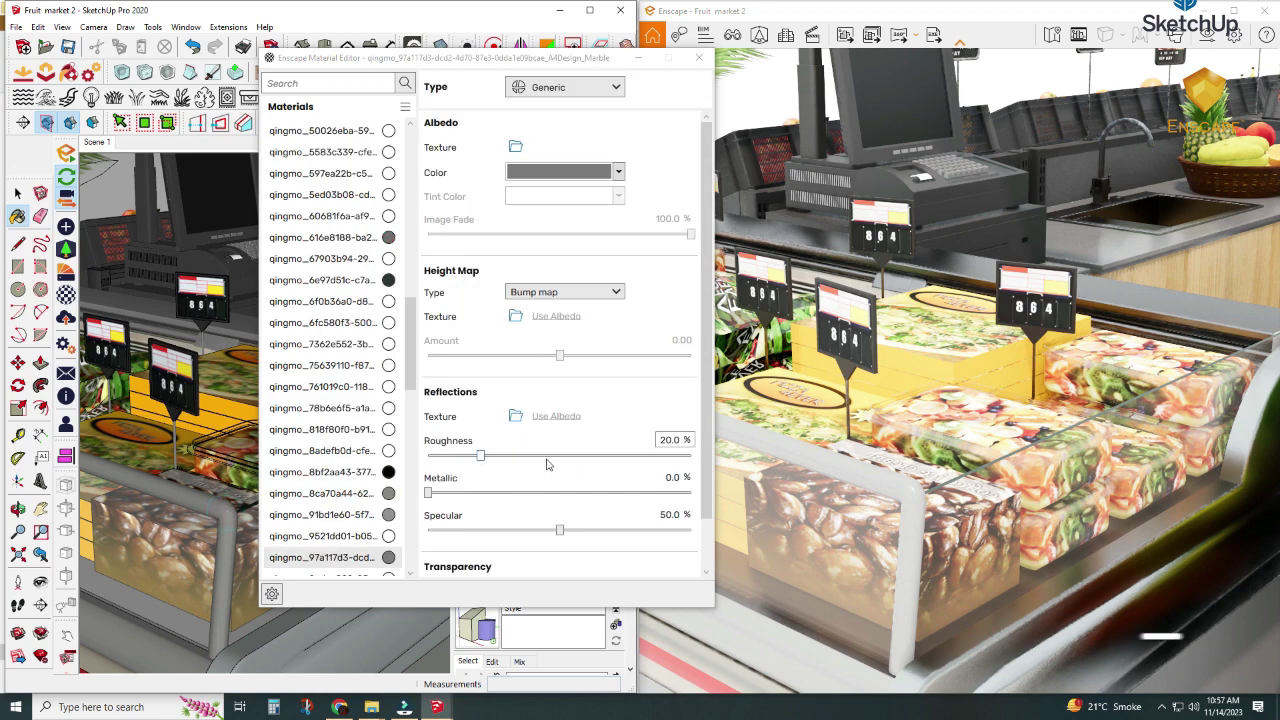
{"action": "left_click_drag", "start_coordinate": [428, 492], "coordinate": [512, 493]}
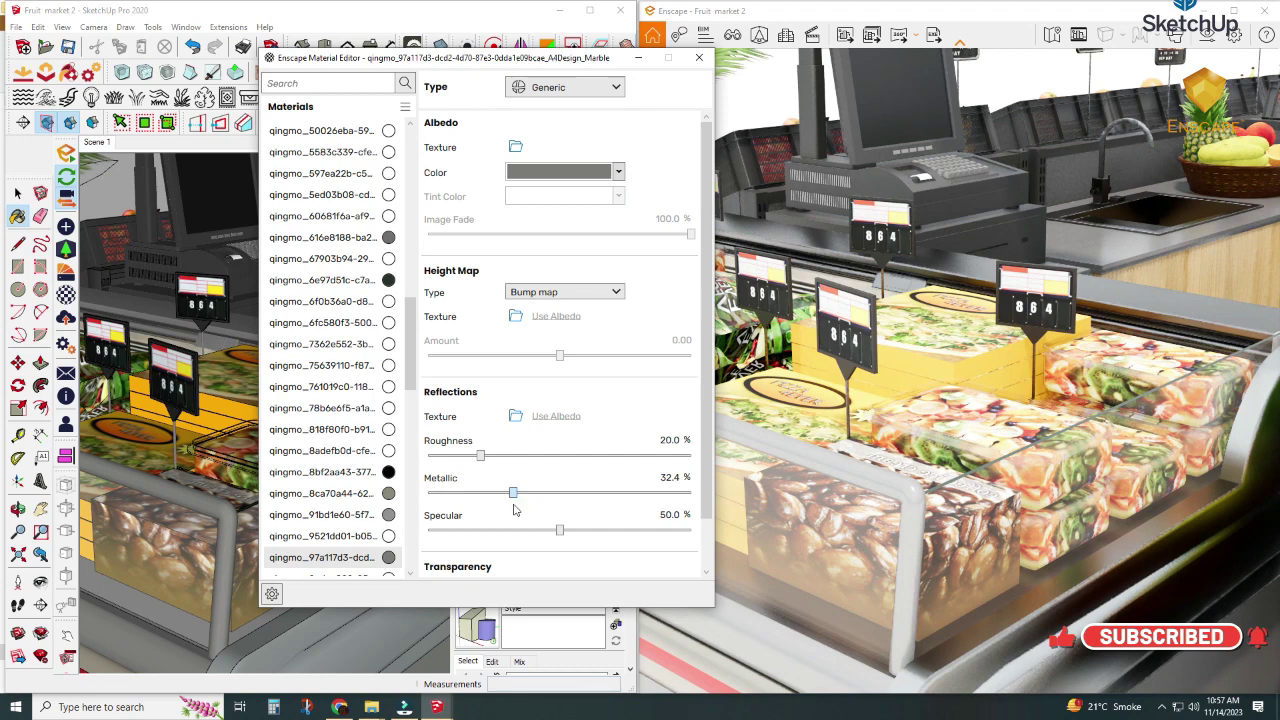
{"action": "left_click_drag", "start_coordinate": [480, 455], "coordinate": [516, 470]}
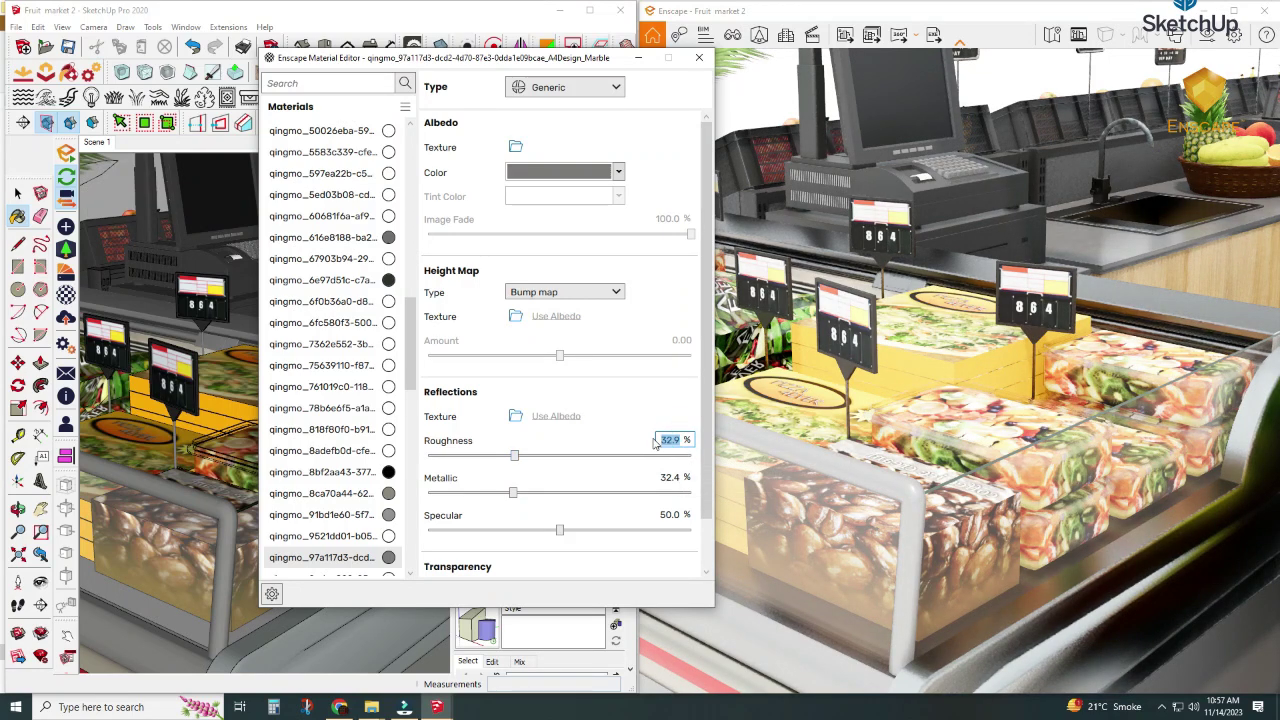
{"action": "key", "text": "Return"}
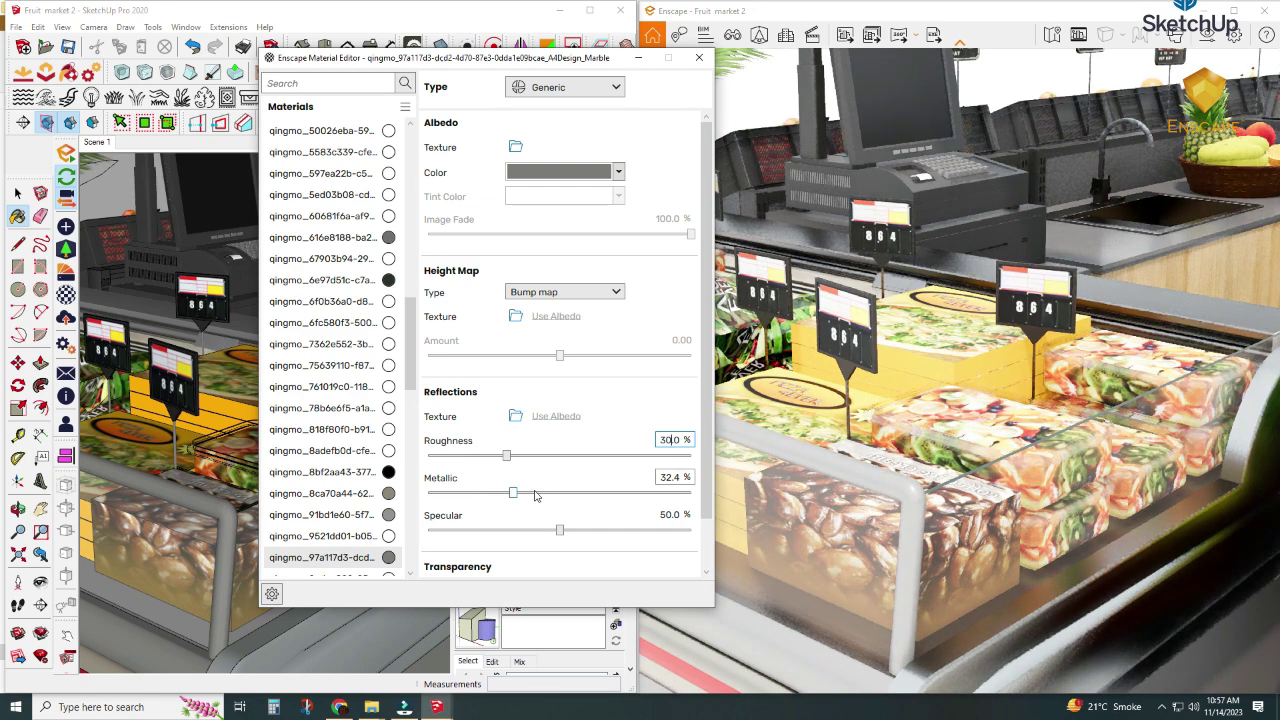
Raise the marble's metallic to 37%, darken its base colour to grey #595959, and close the editor.
{"action": "left_click_drag", "start_coordinate": [513, 493], "coordinate": [525, 493]}
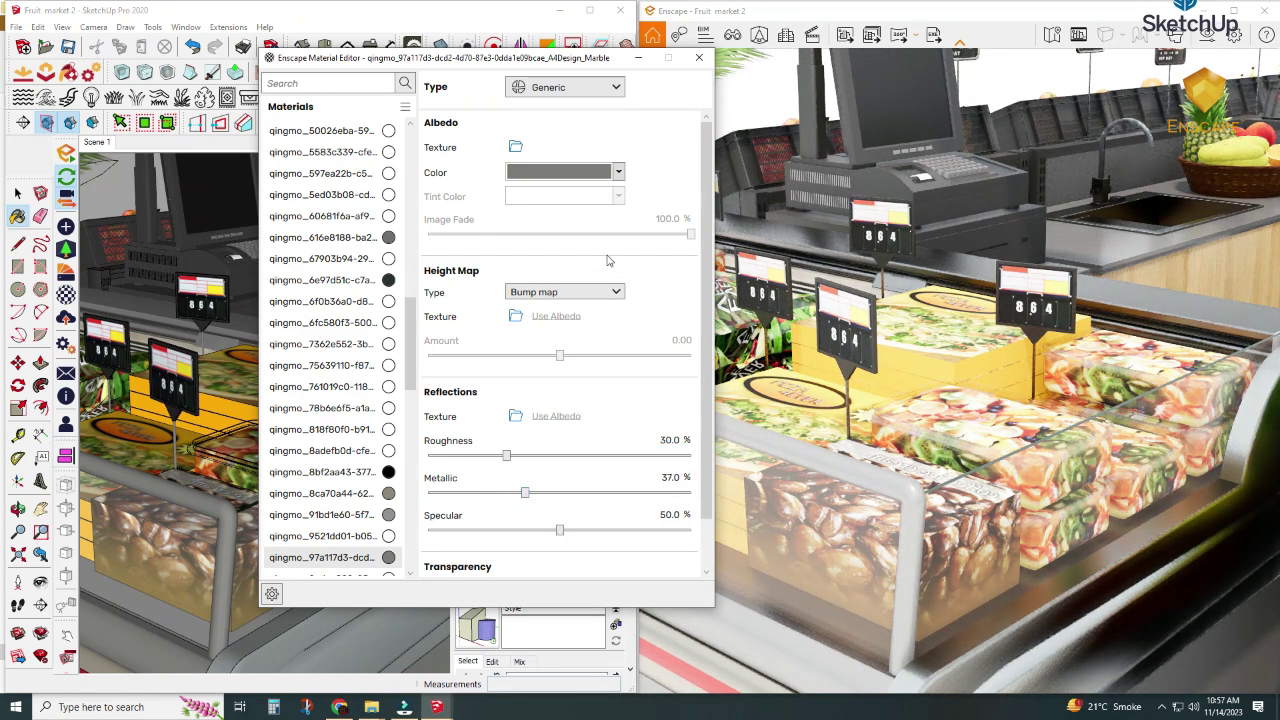
{"action": "left_click", "coordinate": [568, 174]}
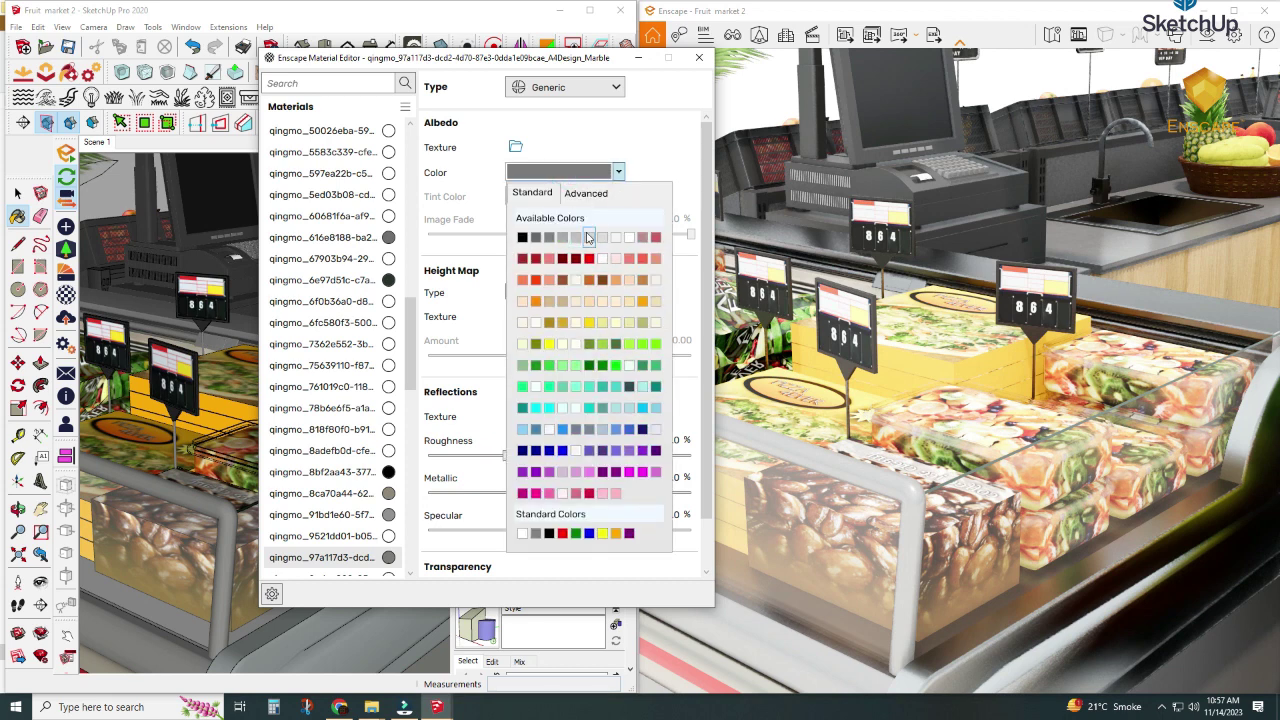
{"action": "left_click", "coordinate": [596, 193]}
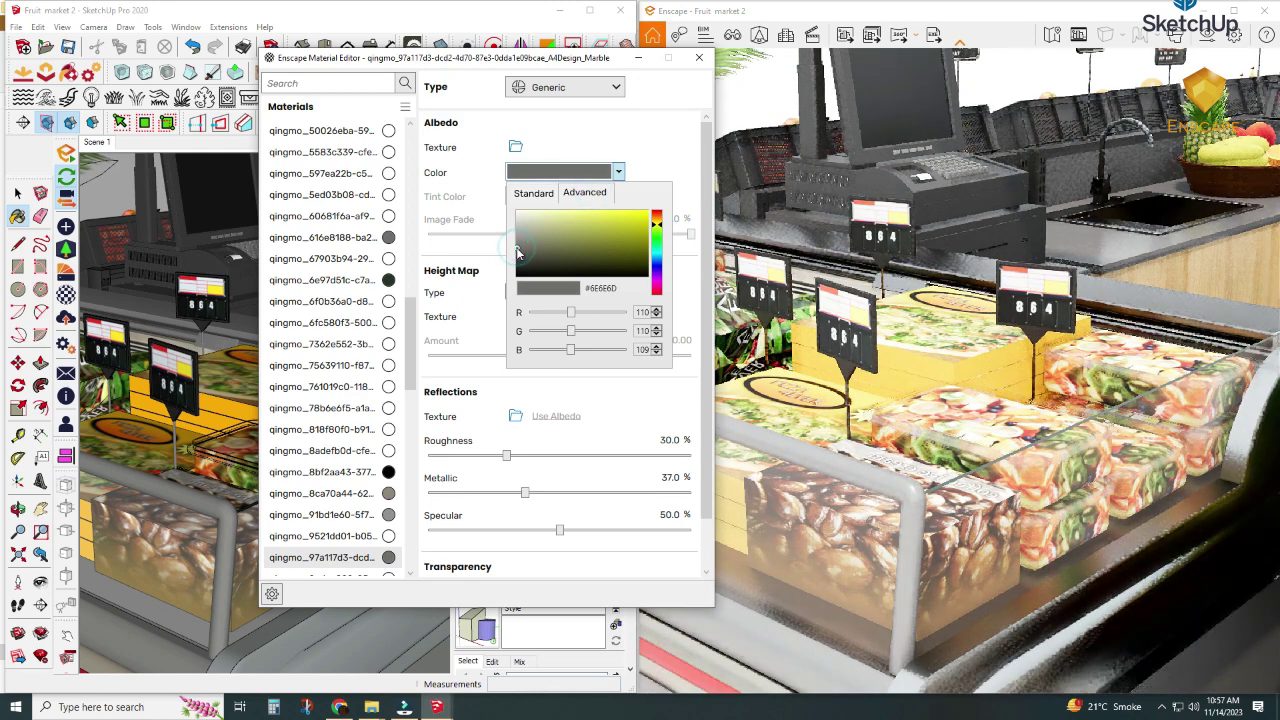
{"action": "left_click_drag", "start_coordinate": [517, 252], "coordinate": [513, 262]}
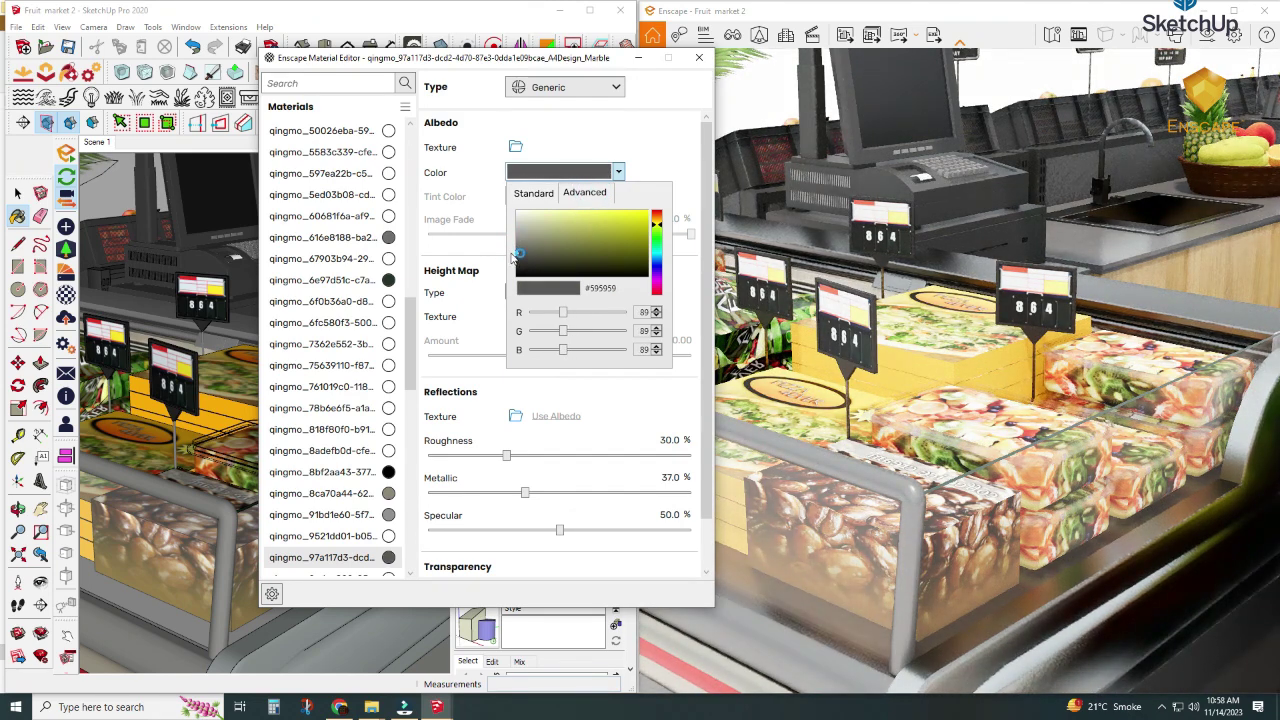
{"action": "left_click", "coordinate": [635, 59]}
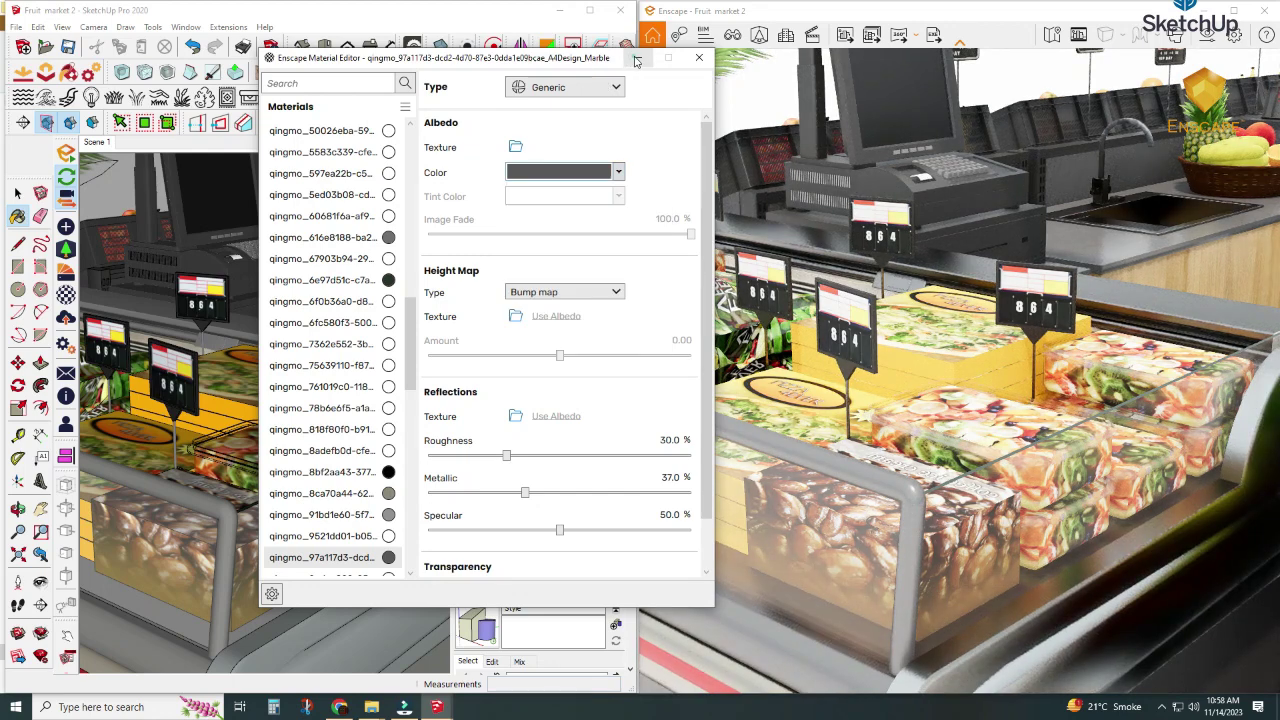
{"action": "left_click", "coordinate": [638, 58]}
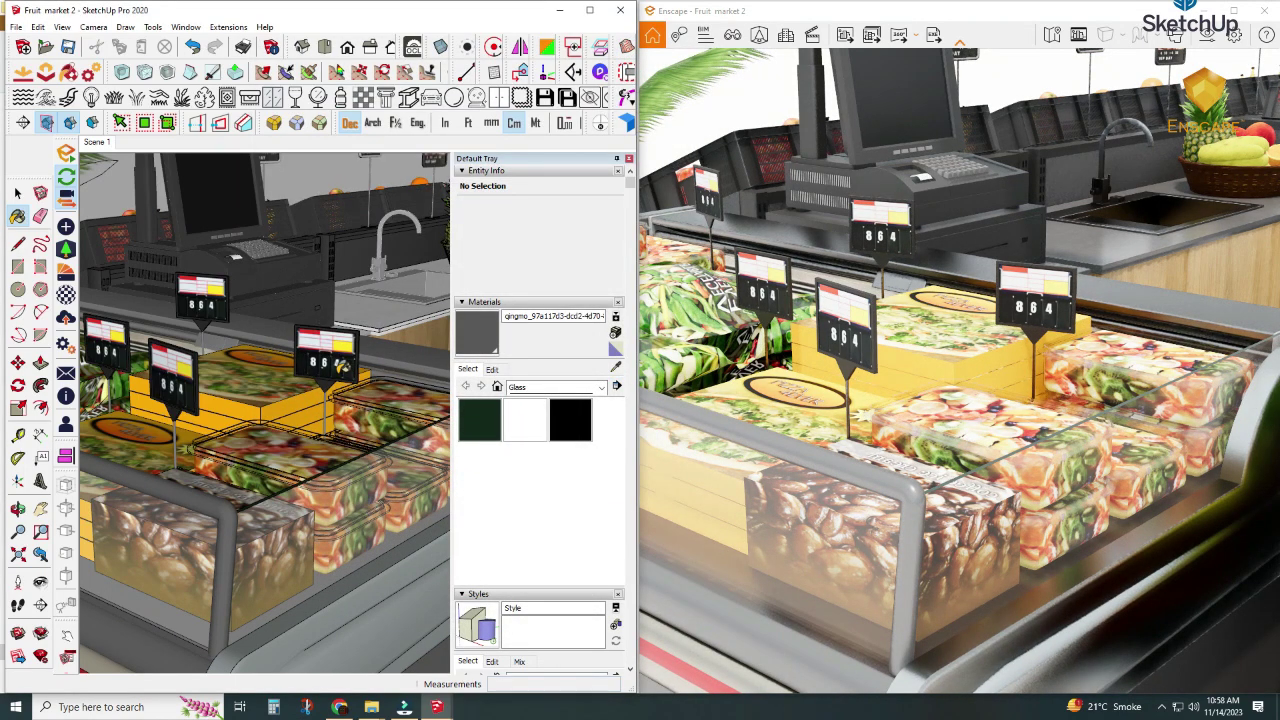
Sample the price sign frame's plastic material and change its base colour to near-black #212121.
{"action": "scroll", "coordinate": [343, 365], "scroll_direction": "up", "scroll_amount": 2}
{"action": "scroll", "coordinate": [350, 350], "scroll_direction": "up", "scroll_amount": 2}
{"action": "scroll", "coordinate": [360, 330], "scroll_direction": "up", "scroll_amount": 2}
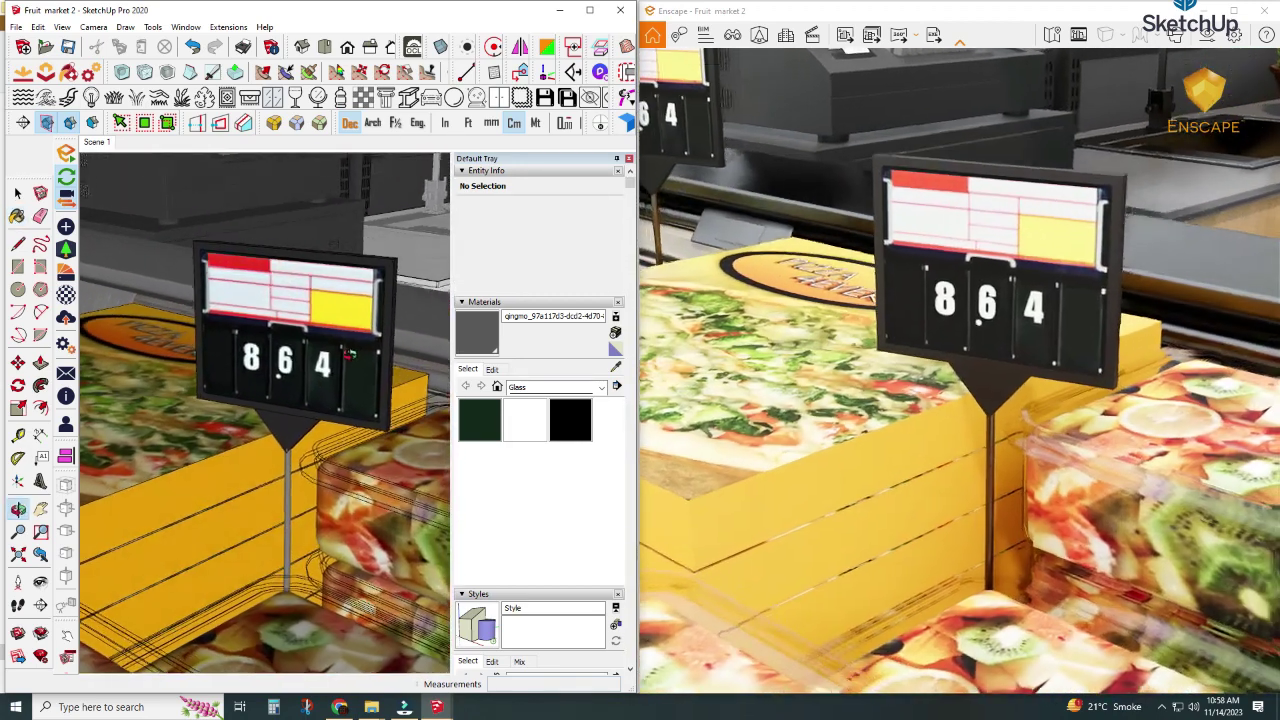
{"action": "mouse_move", "coordinate": [362, 322]}
{"action": "middle_mouse_down"}
{"action": "mouse_move", "coordinate": [293, 388]}
{"action": "mouse_move", "coordinate": [314, 368]}
{"action": "middle_mouse_up"}
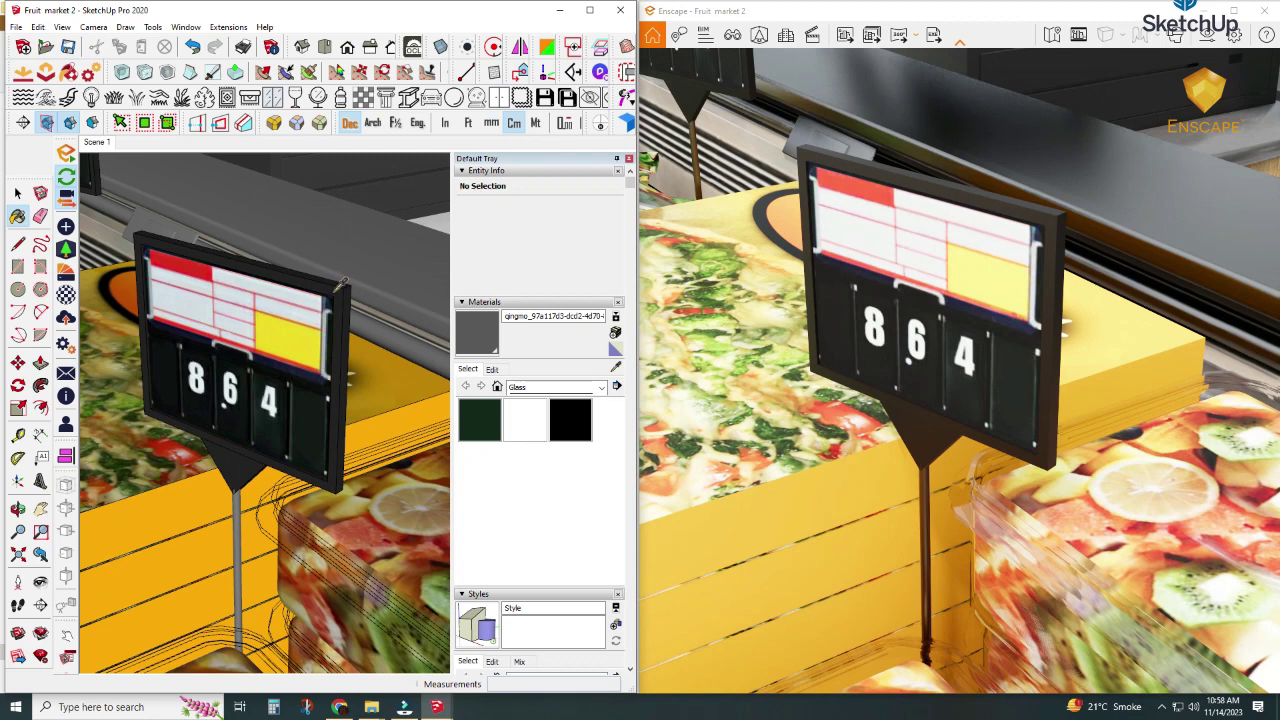
{"action": "left_click", "coordinate": [340, 286]}
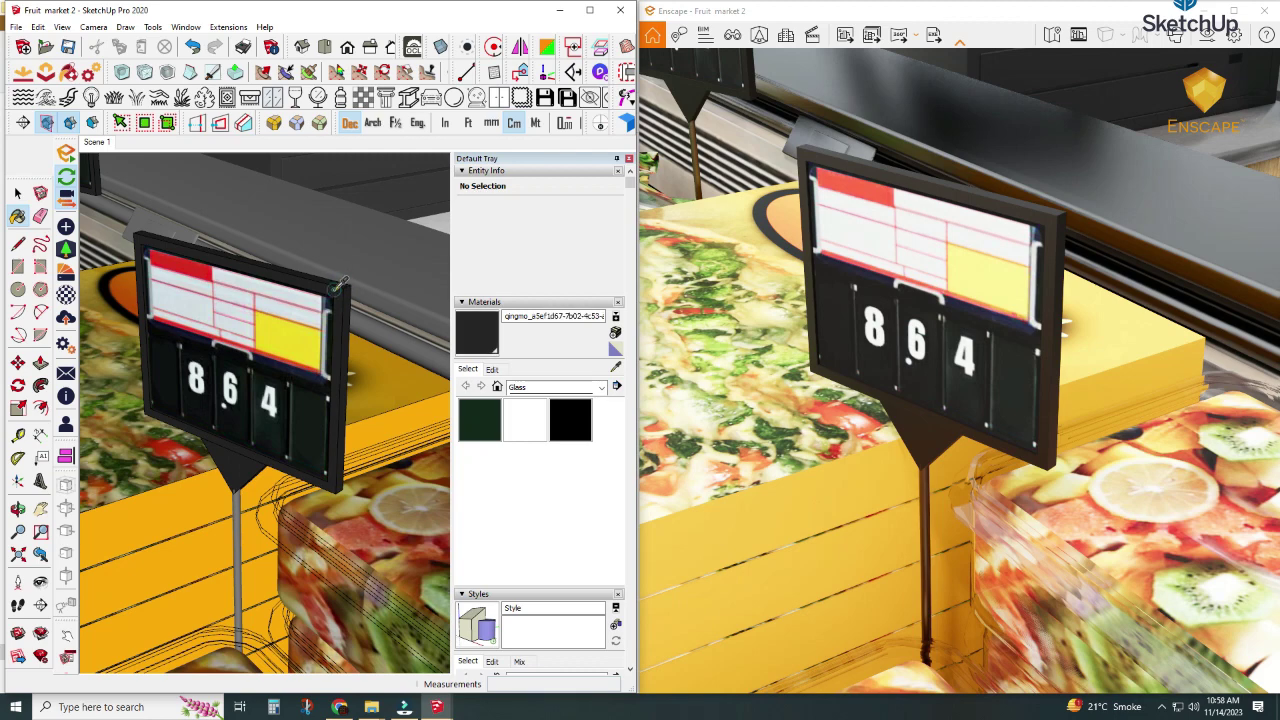
{"action": "left_click", "coordinate": [66, 294]}
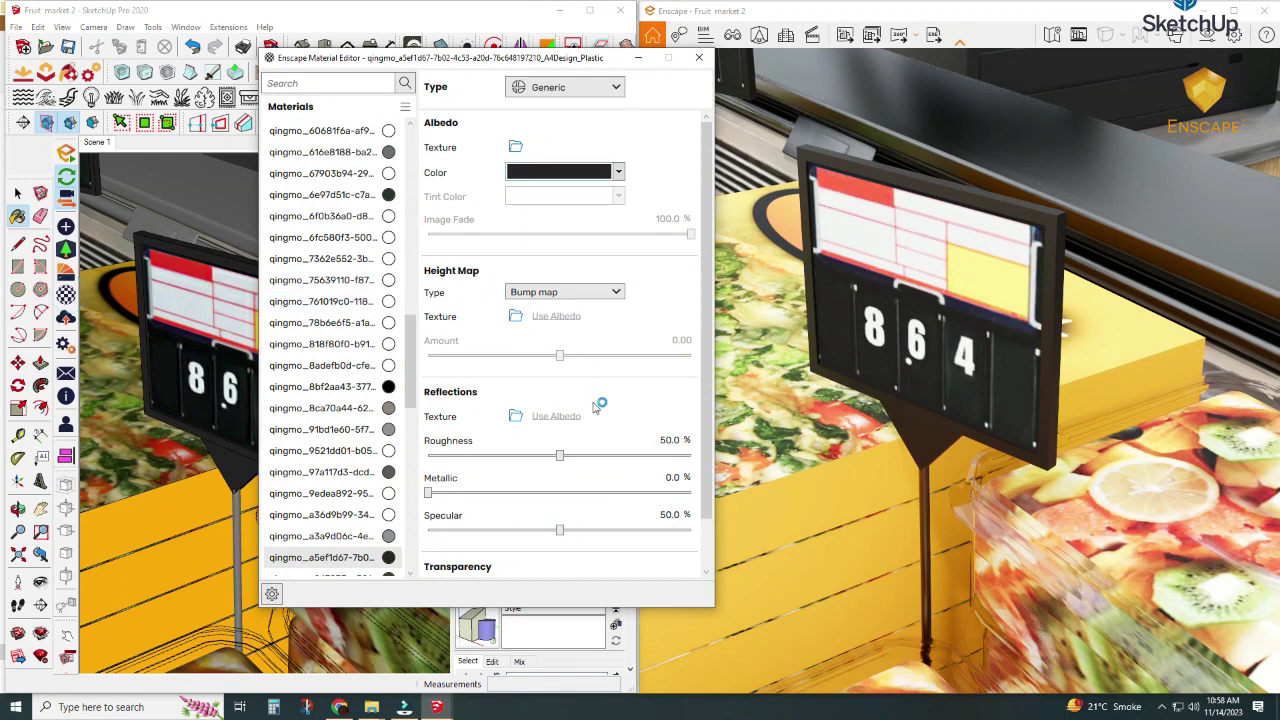
{"action": "left_click", "coordinate": [540, 178]}
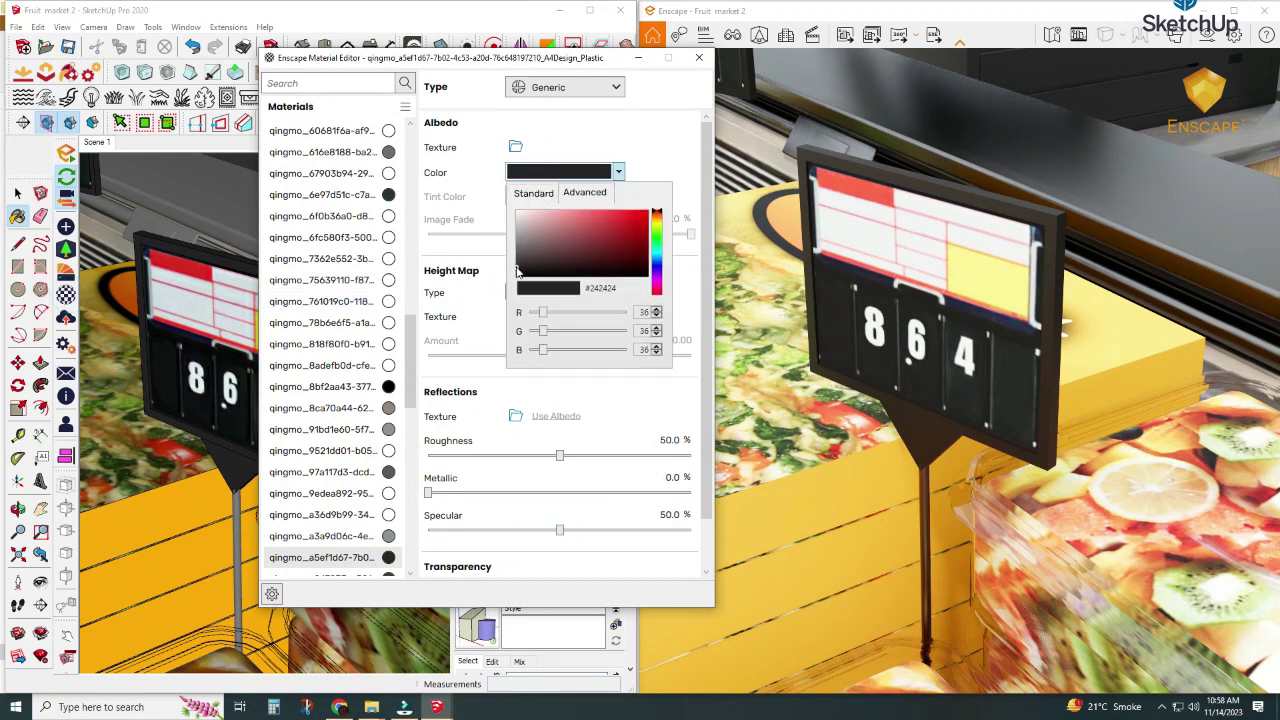
{"action": "left_click", "coordinate": [517, 270]}
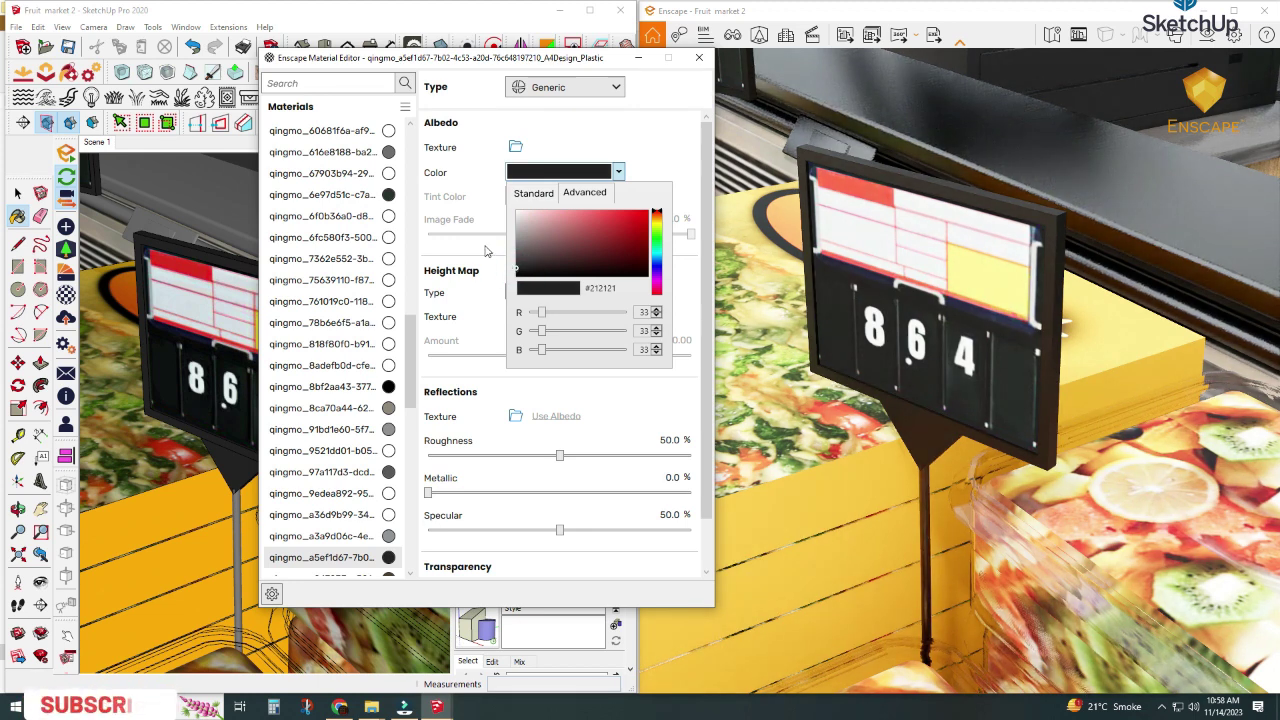
{"action": "left_click", "coordinate": [642, 60]}
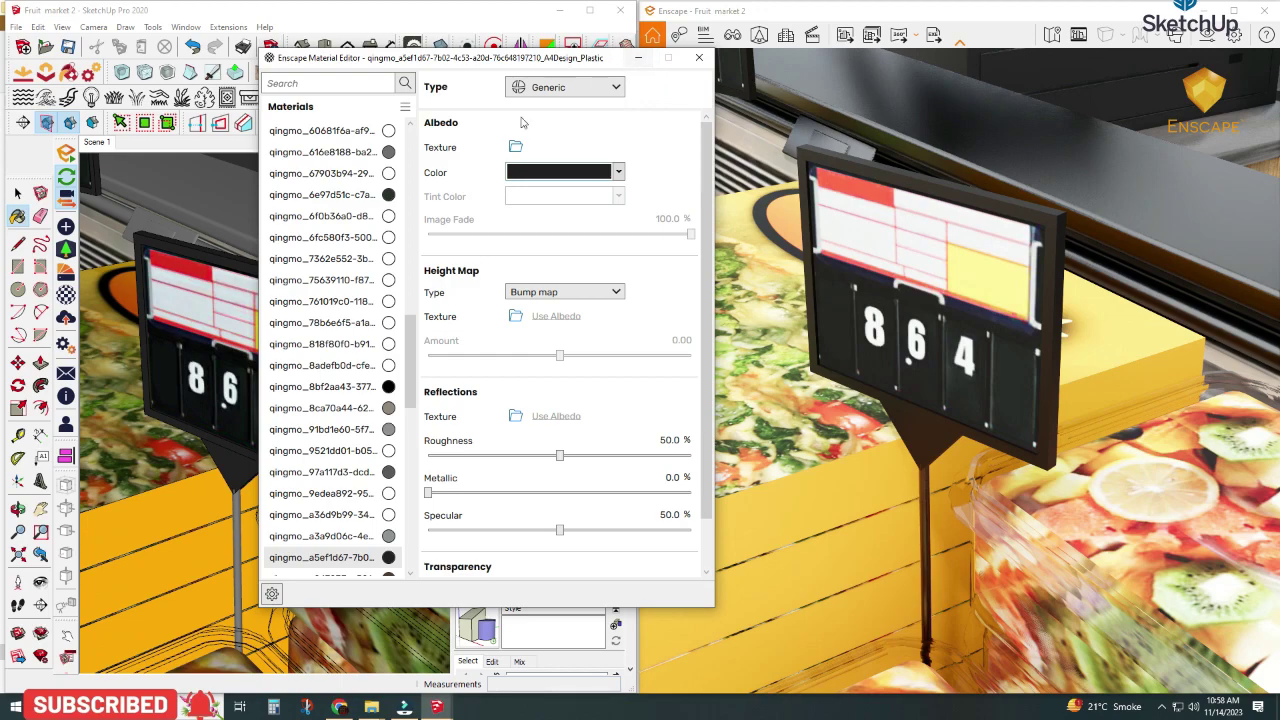
{"action": "left_click", "coordinate": [634, 59]}
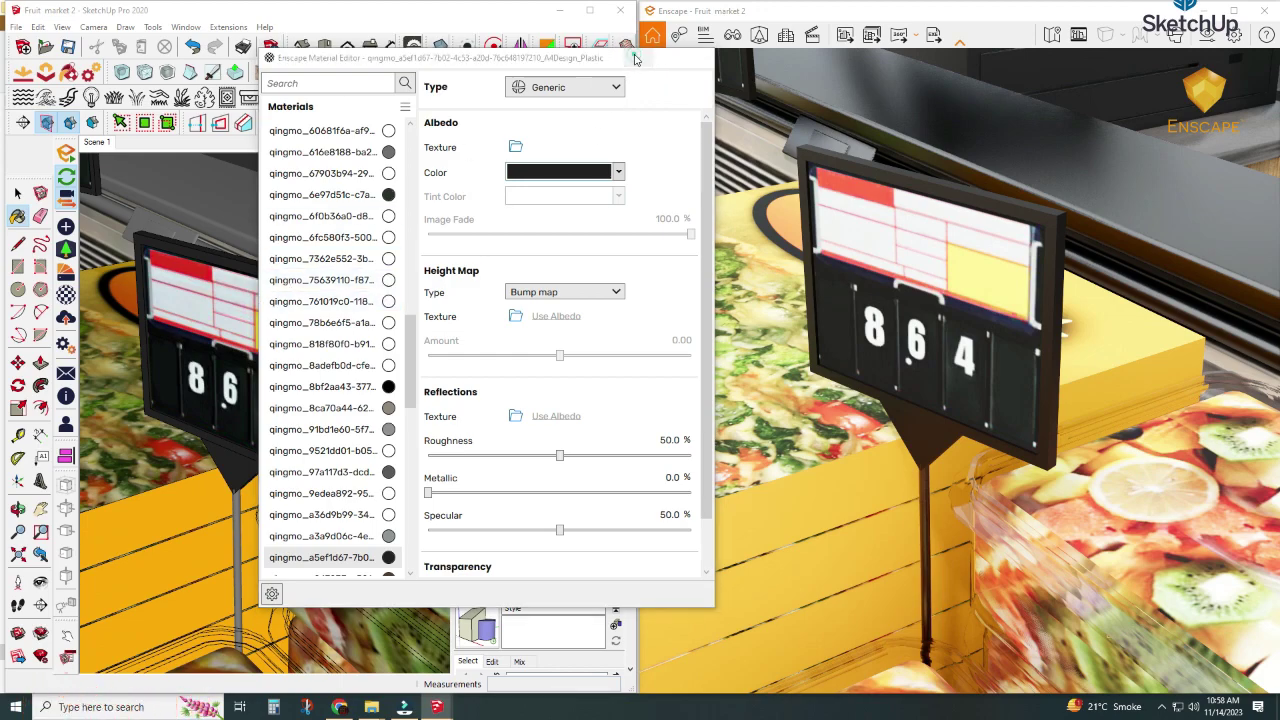
{"action": "scroll", "coordinate": [345, 382], "scroll_direction": "down", "scroll_amount": 1}
Select the pizza box material and lower its albedo texture brightness to 90%.
{"action": "scroll", "coordinate": [345, 382], "scroll_direction": "down", "scroll_amount": 3}
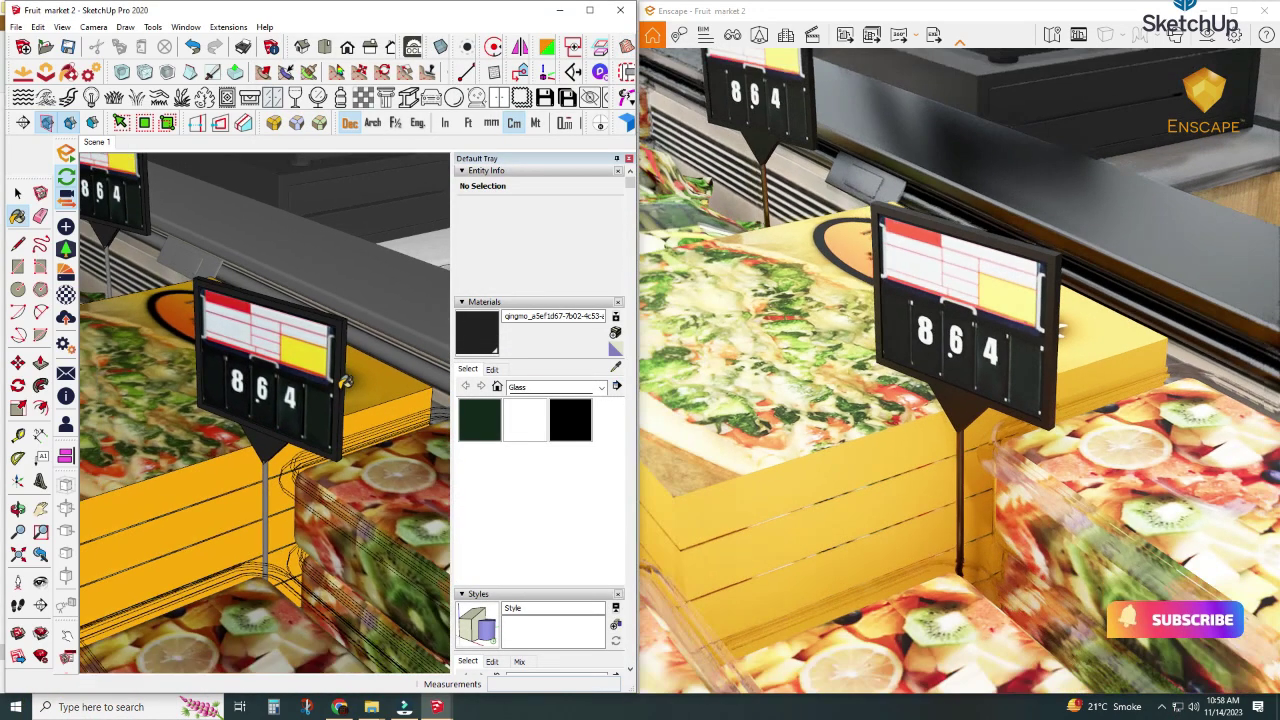
{"action": "mouse_move", "coordinate": [345, 382]}
{"action": "middle_mouse_down"}
{"action": "mouse_move", "coordinate": [204, 468]}
{"action": "mouse_move", "coordinate": [268, 483]}
{"action": "middle_mouse_up"}
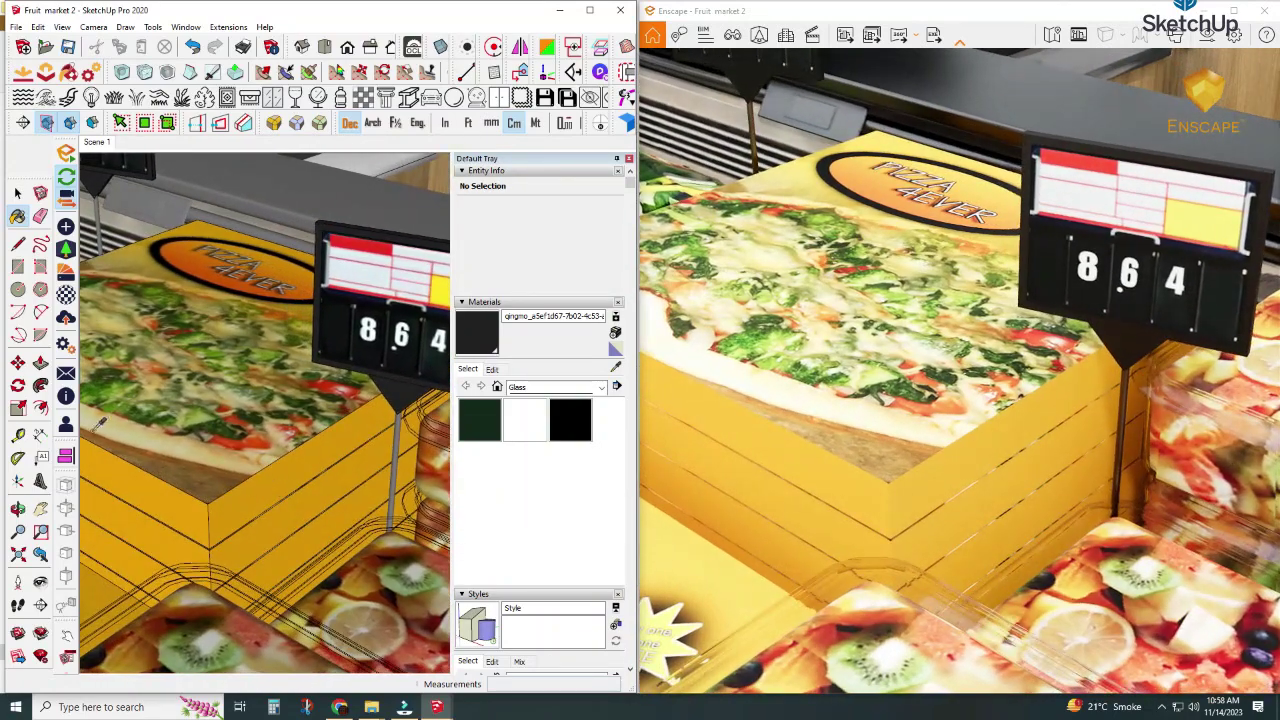
{"action": "left_click", "coordinate": [65, 294]}
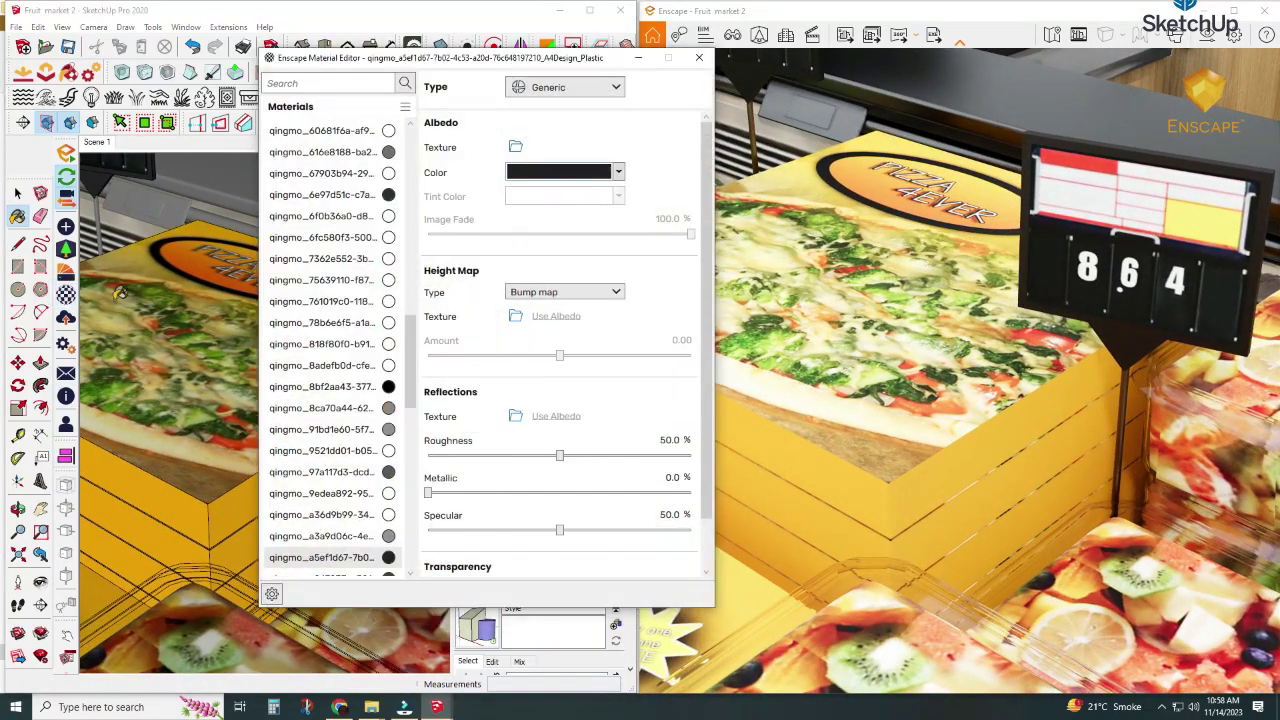
{"action": "left_click", "coordinate": [177, 498], "text": "alt"}
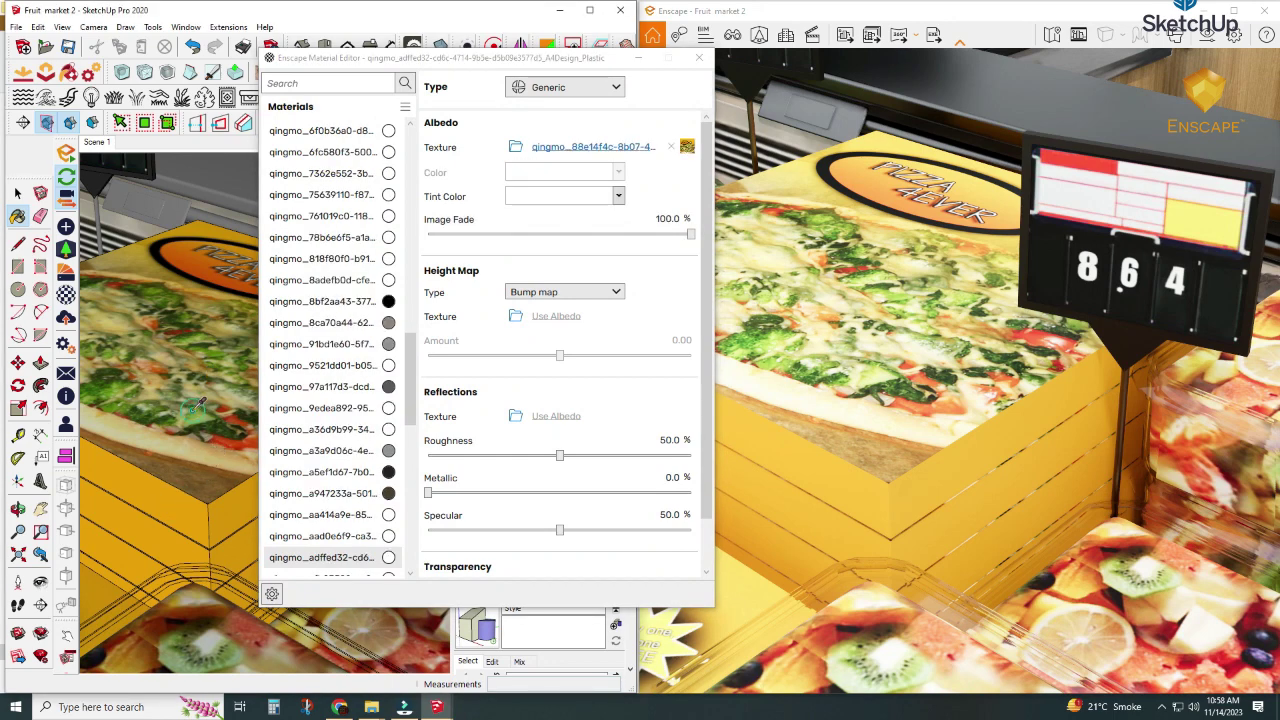
{"action": "scroll", "coordinate": [197, 404], "scroll_direction": "up", "scroll_amount": 3}
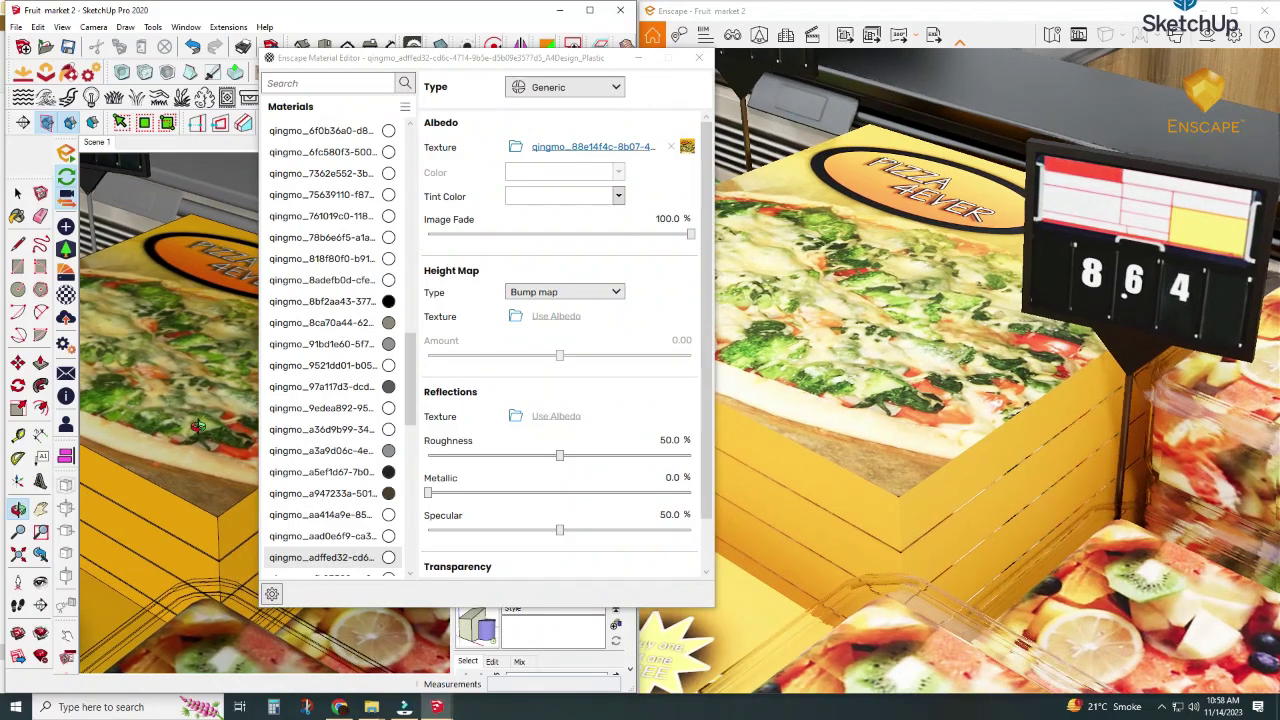
{"action": "scroll", "coordinate": [237, 438], "scroll_direction": "up", "scroll_amount": 2}
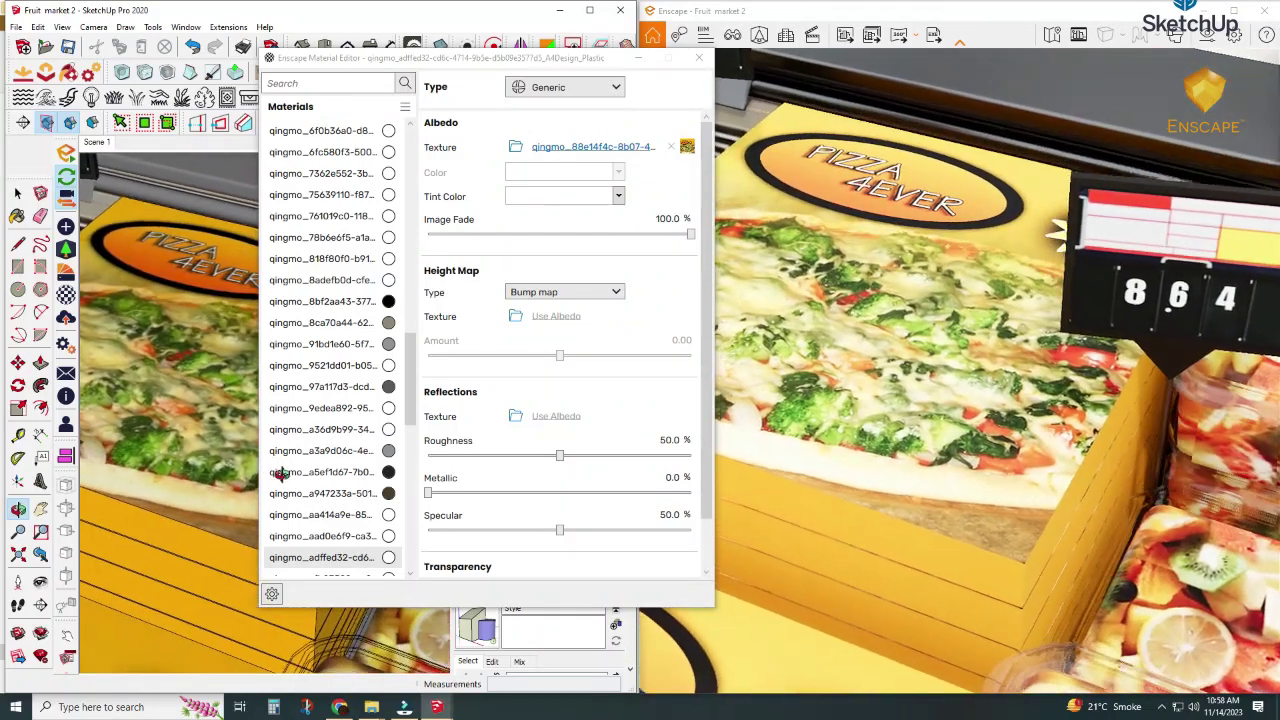
{"action": "left_click", "coordinate": [614, 147]}
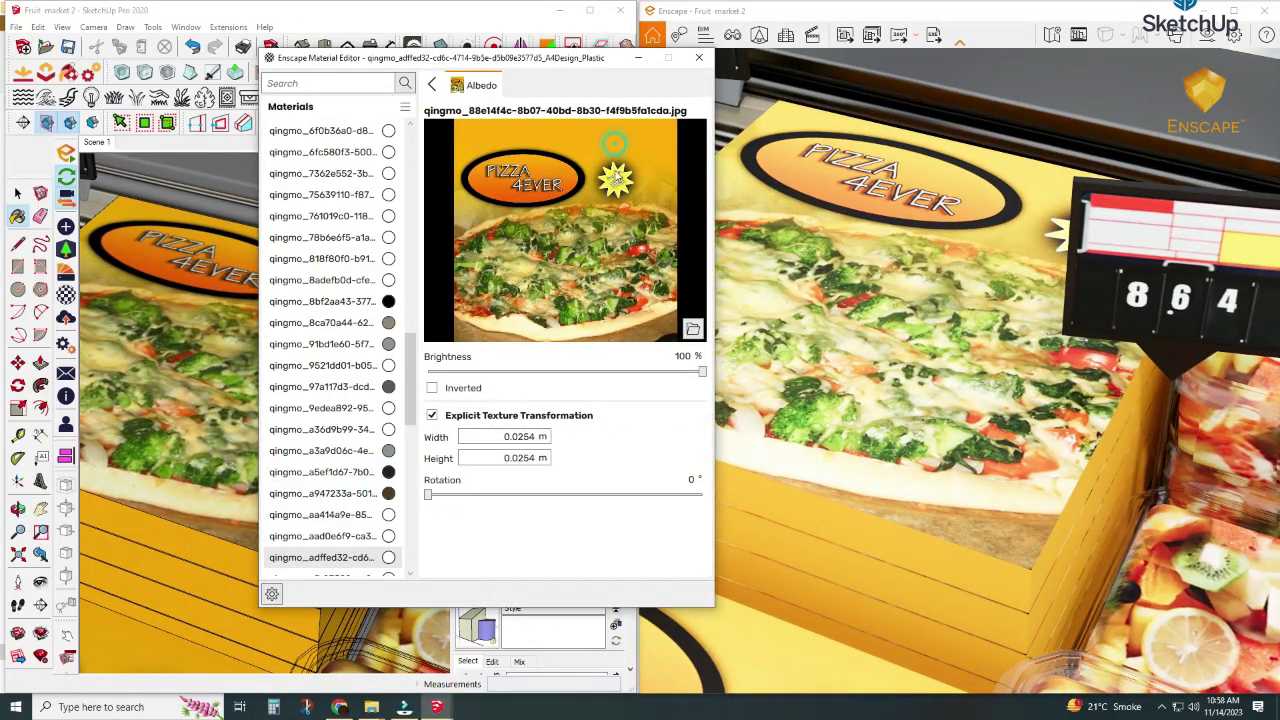
{"action": "left_click", "coordinate": [684, 373]}
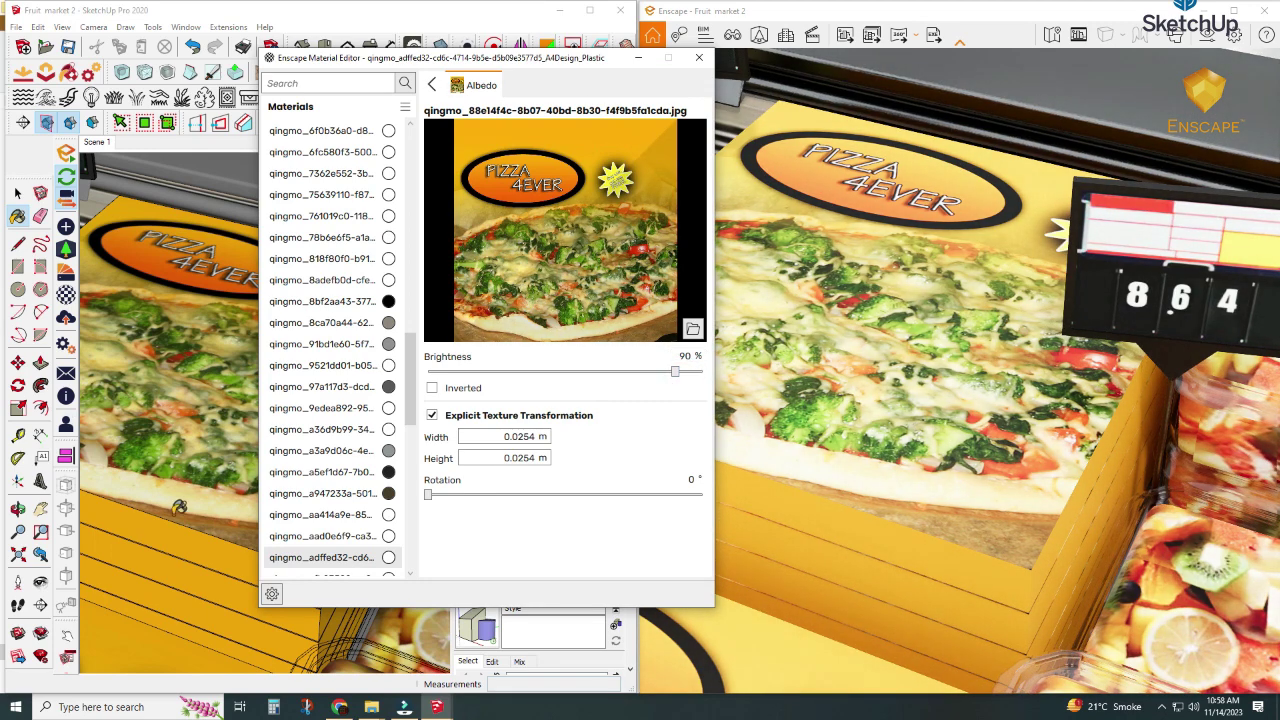
Orbit and zoom the view to face the sink counter and fruit display.
{"action": "scroll", "coordinate": [178, 507], "scroll_direction": "down", "scroll_amount": 2}
{"action": "scroll", "coordinate": [182, 515], "scroll_direction": "down", "scroll_amount": 2}
{"action": "scroll", "coordinate": [182, 520], "scroll_direction": "down", "scroll_amount": 2}
{"action": "scroll", "coordinate": [185, 540], "scroll_direction": "down", "scroll_amount": 2}
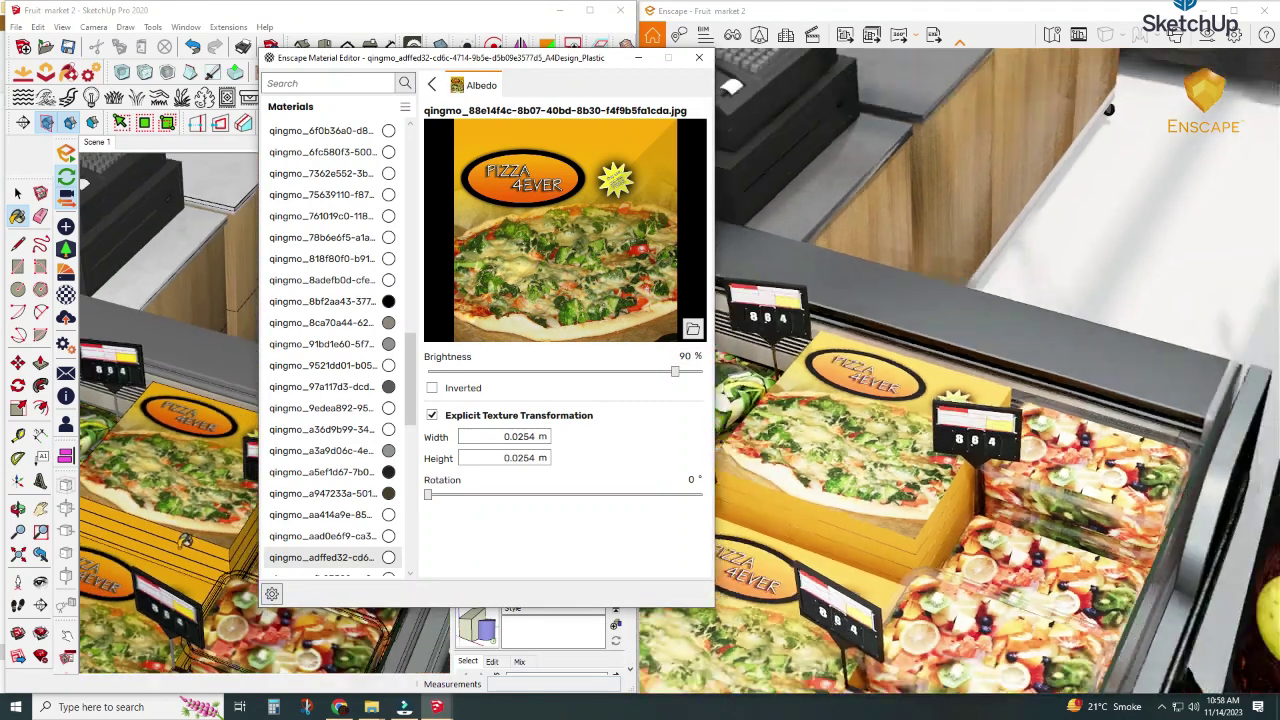
{"action": "scroll", "coordinate": [185, 543], "scroll_direction": "down", "scroll_amount": 2}
{"action": "scroll", "coordinate": [185, 543], "scroll_direction": "down", "scroll_amount": 2}
{"action": "scroll", "coordinate": [184, 543], "scroll_direction": "down", "scroll_amount": 2}
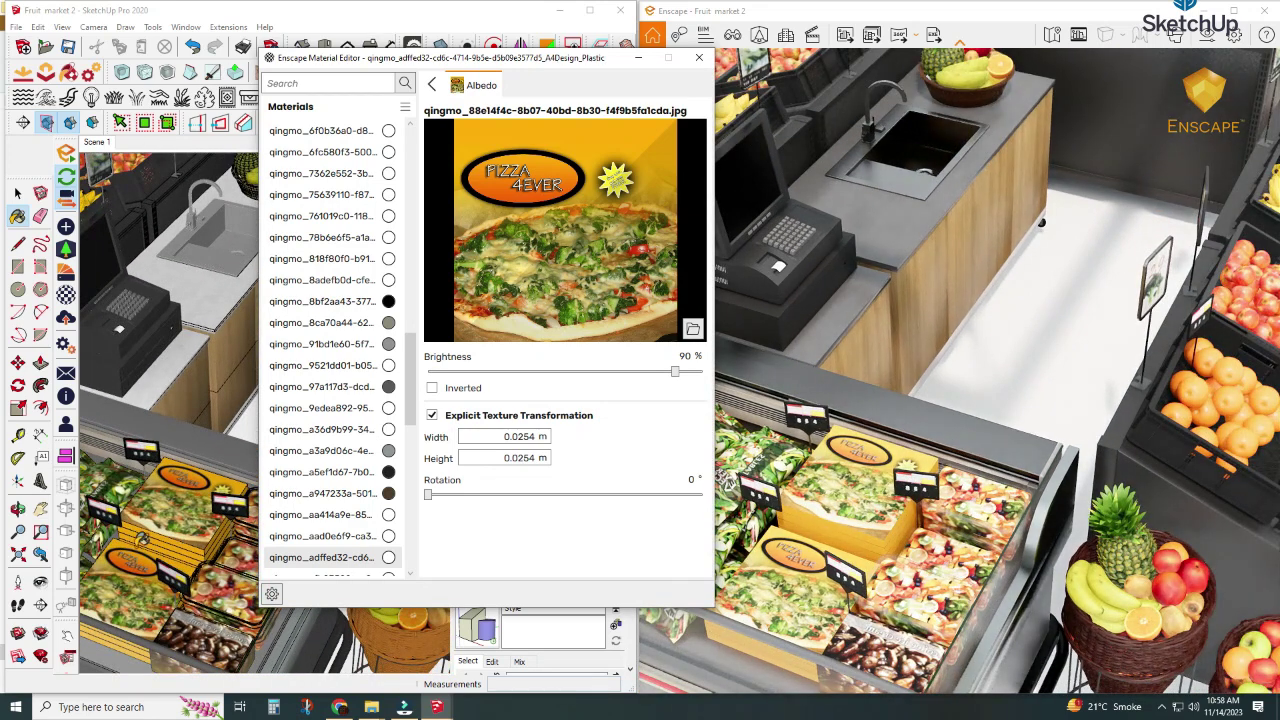
{"action": "middle_click", "coordinate": [143, 541]}
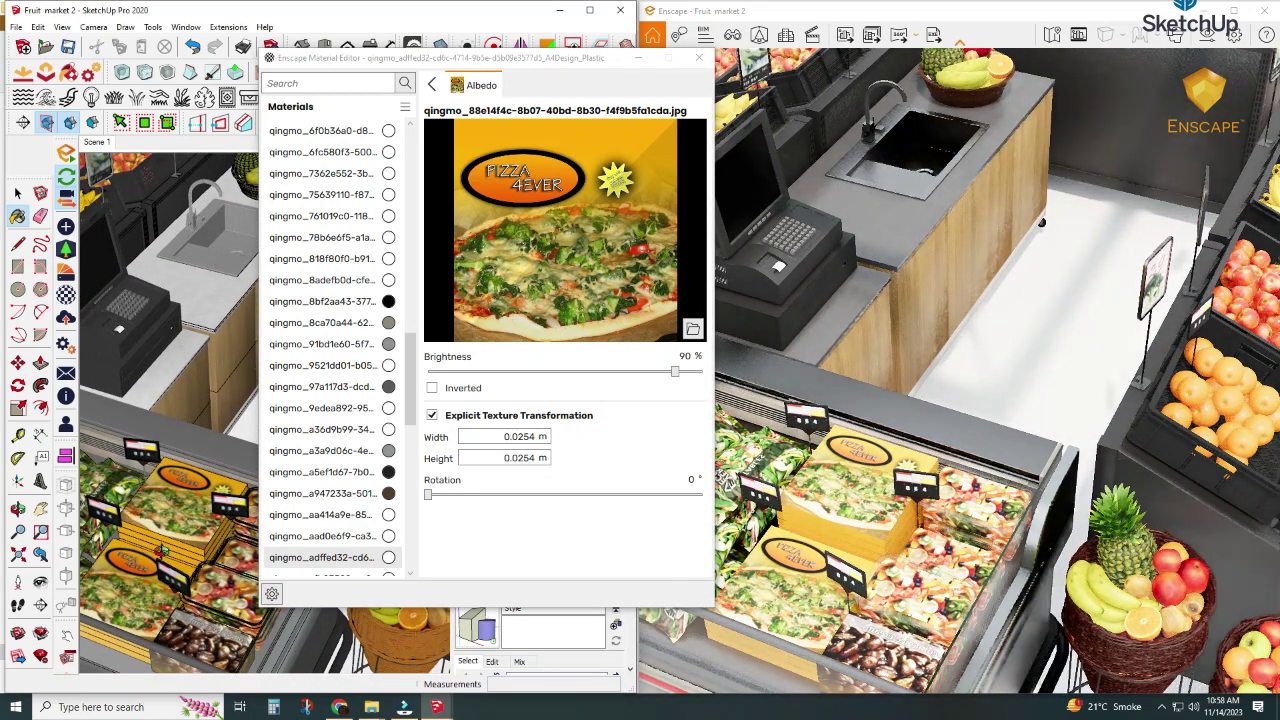
{"action": "mouse_move", "coordinate": [185, 541]}
{"action": "middle_mouse_down"}
{"action": "mouse_move", "coordinate": [57, 521]}
{"action": "mouse_move", "coordinate": [62, 472]}
{"action": "middle_mouse_up"}
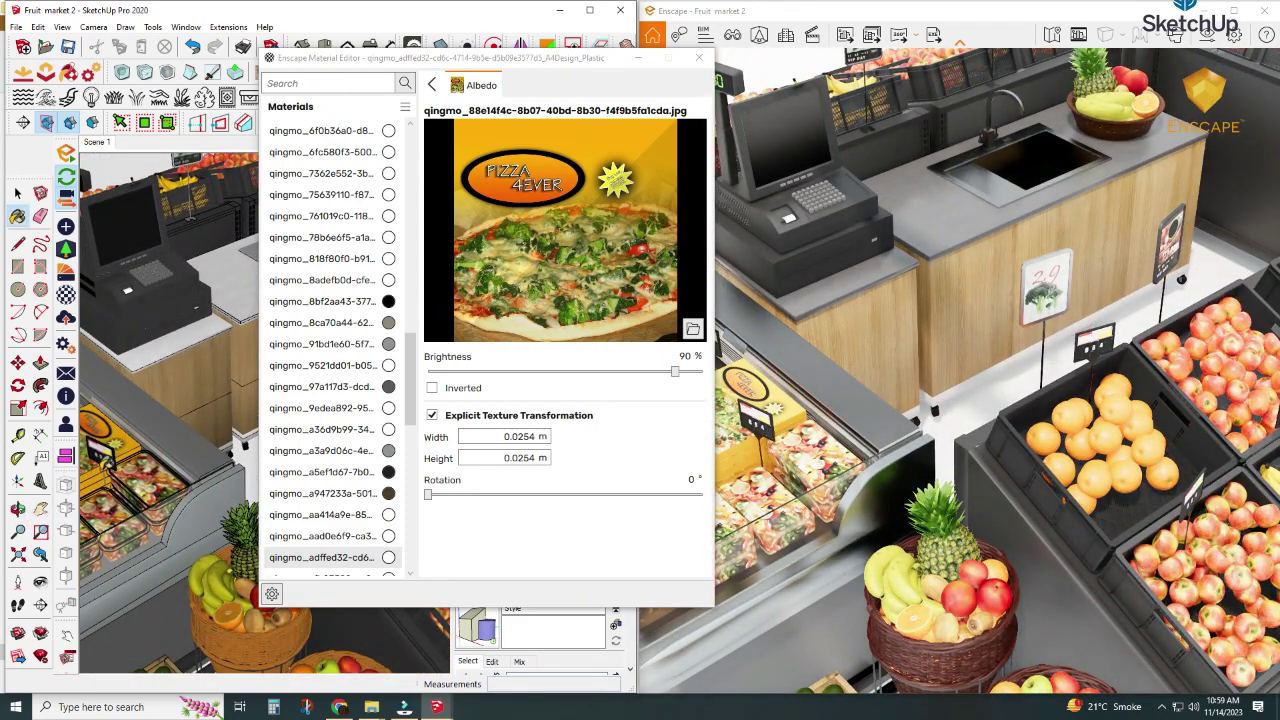
{"action": "middle_click_drag", "start_coordinate": [122, 428], "coordinate": [153, 546]}
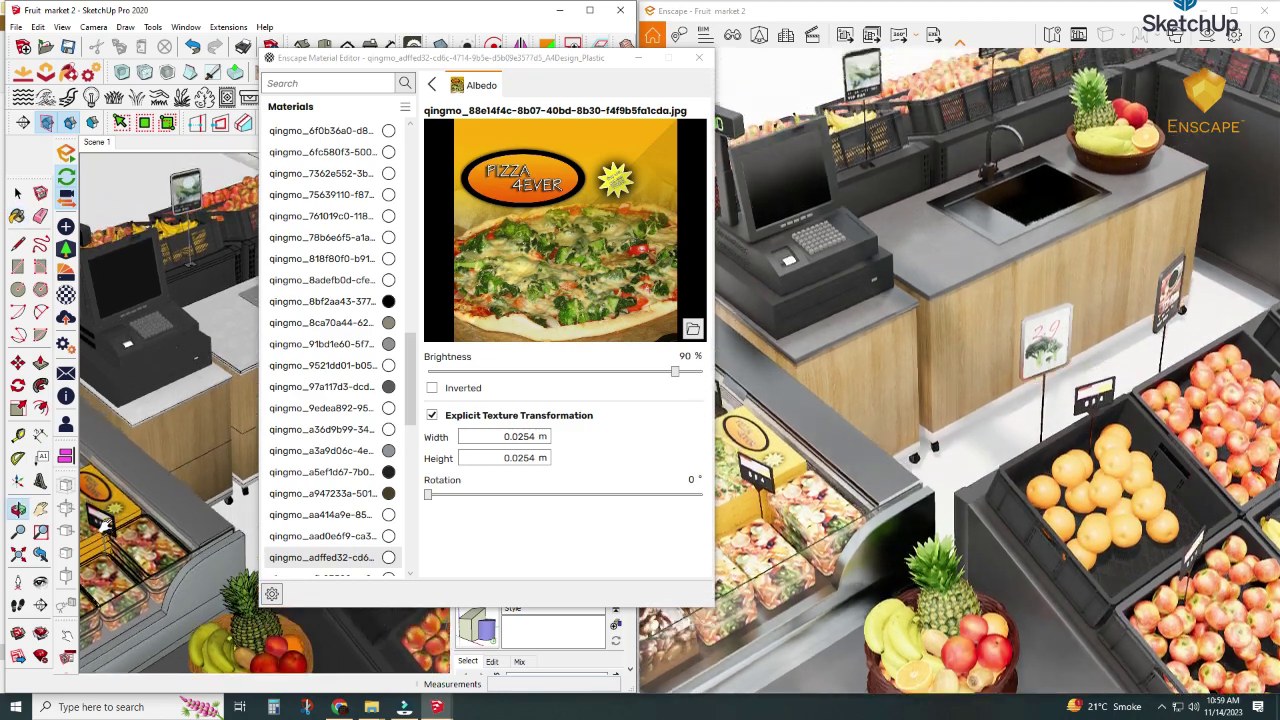
{"action": "scroll", "coordinate": [170, 480], "scroll_direction": "up", "scroll_amount": 6}
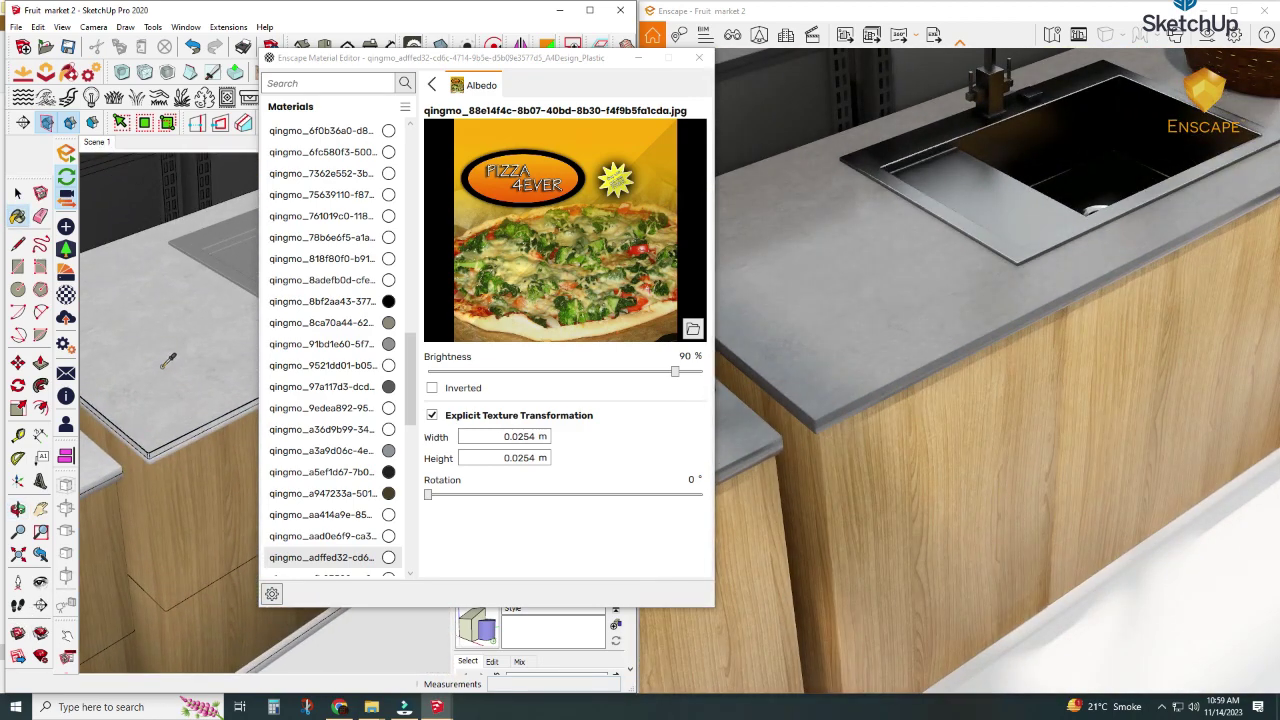
Give the countertop marble material a light-grey tint, leaving its texture at 80% brightness, and close the editor.
{"action": "left_click", "coordinate": [166, 357], "text": "alt"}
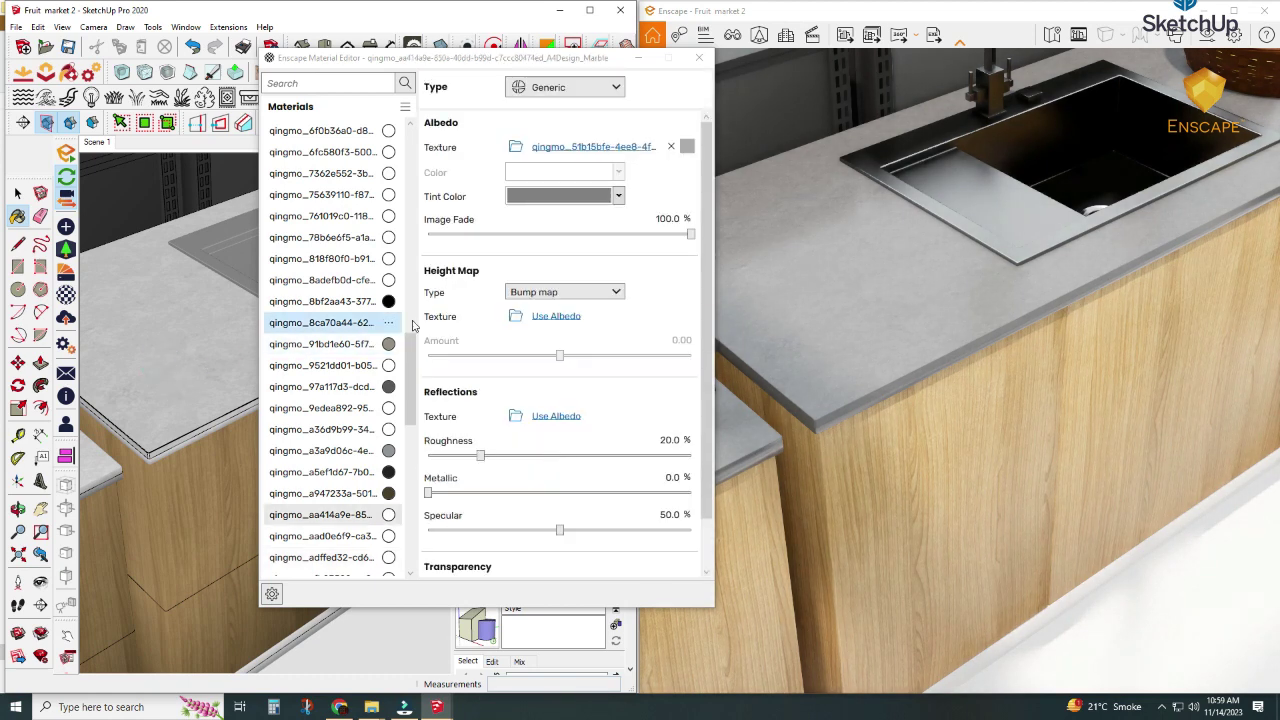
{"action": "left_click", "coordinate": [594, 196]}
{"action": "left_click", "coordinate": [603, 261]}
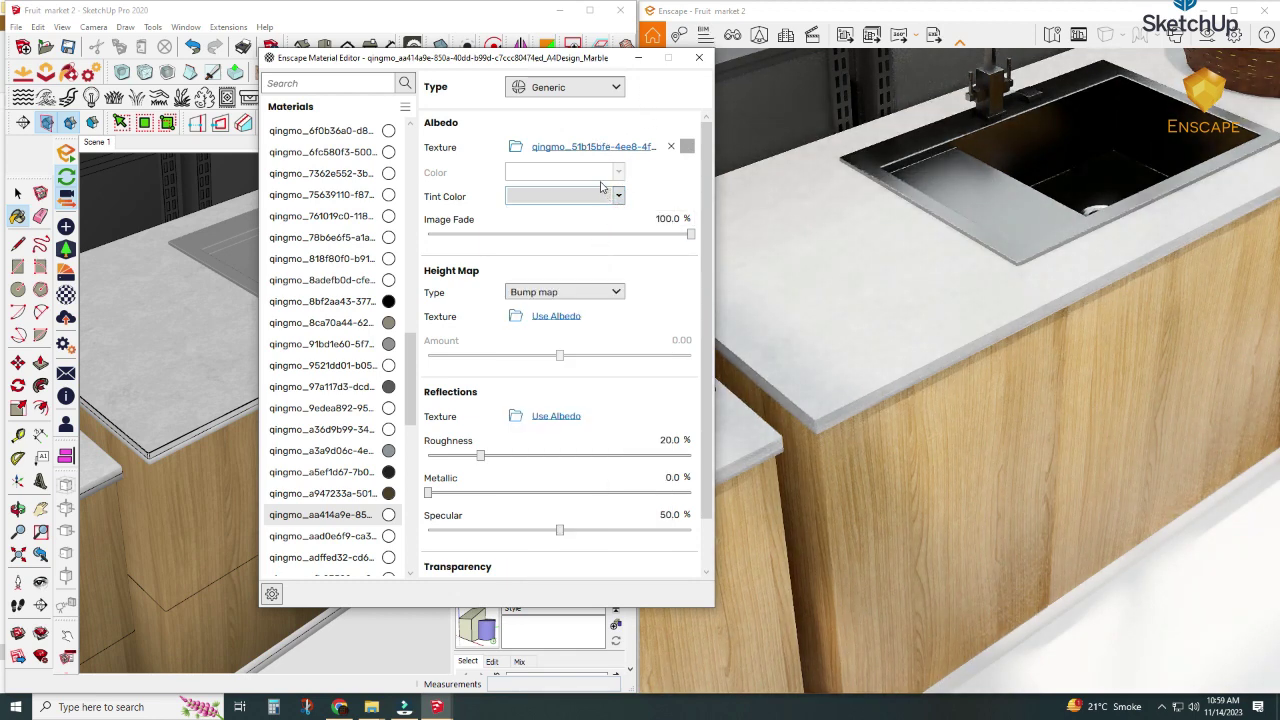
{"action": "left_click", "coordinate": [586, 147]}
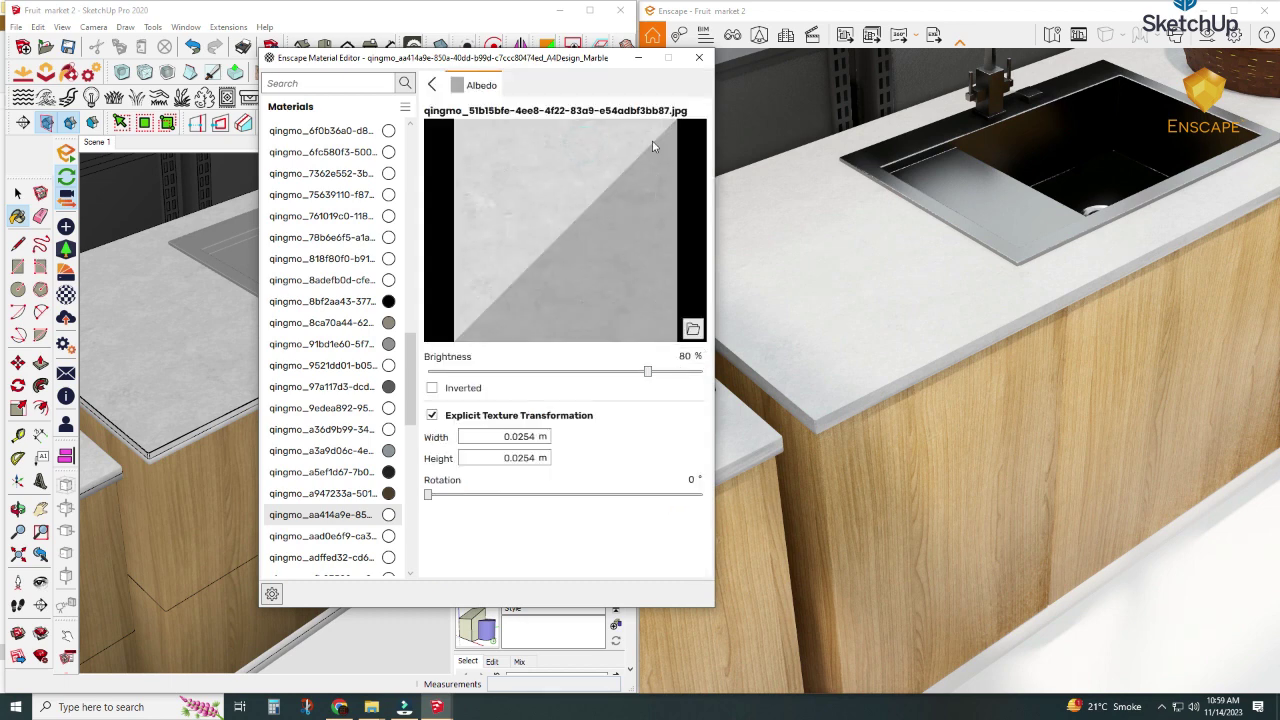
{"action": "left_click", "coordinate": [632, 63]}
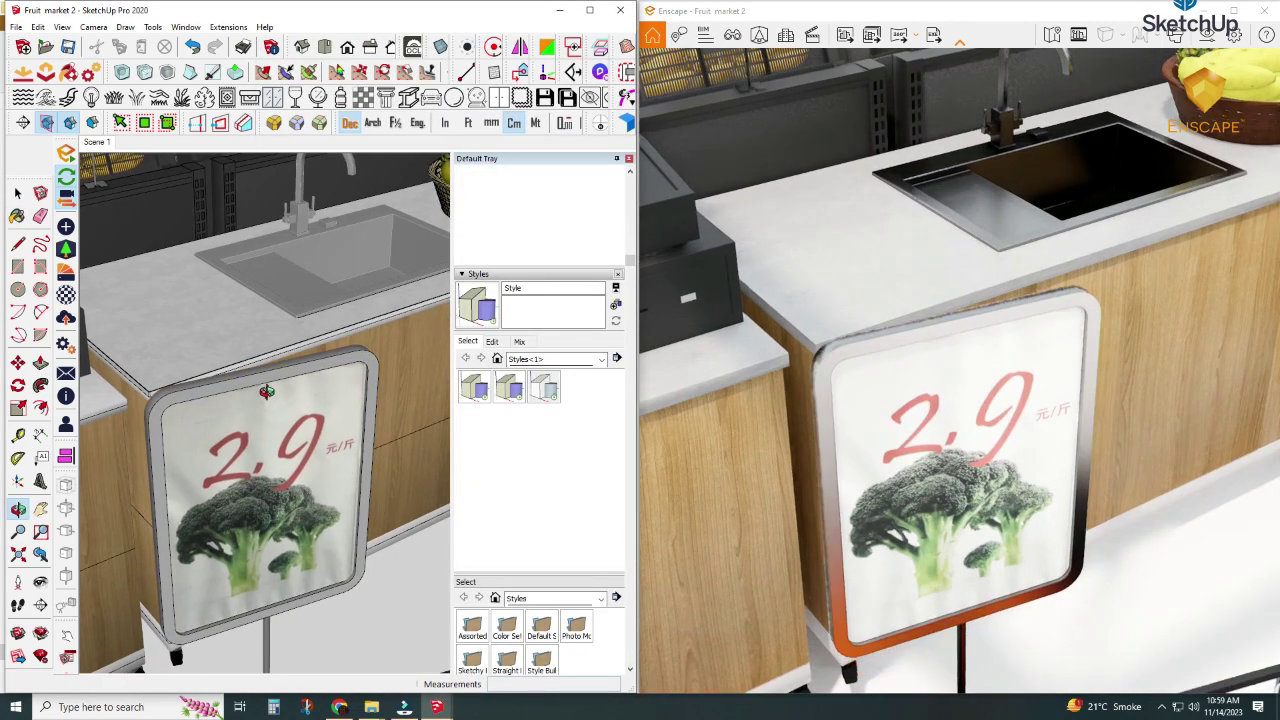
Navigate to the fruit stand and select the dark plastic panel material in the Enscape editor.
{"action": "middle_click_drag", "start_coordinate": [266, 391], "coordinate": [365, 424]}
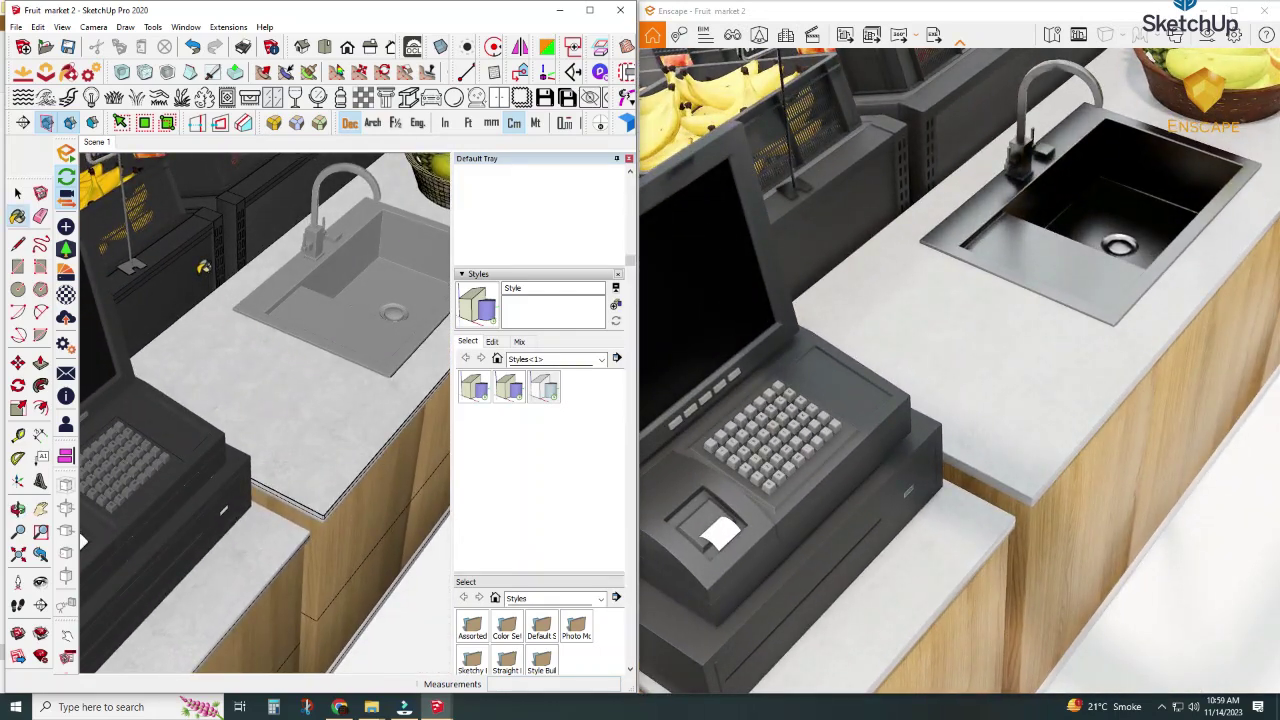
{"action": "middle_click_drag", "start_coordinate": [203, 267], "coordinate": [201, 255]}
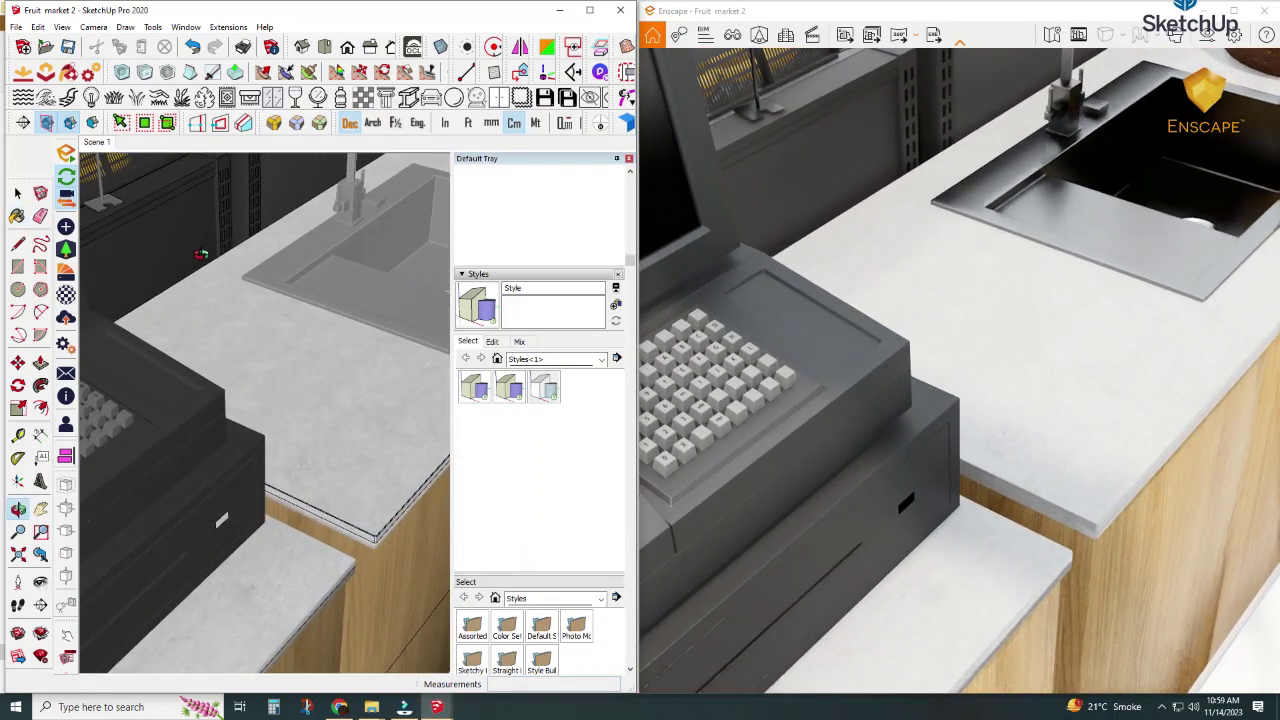
{"action": "middle_click_drag", "start_coordinate": [228, 257], "coordinate": [286, 458], "text": "shift"}
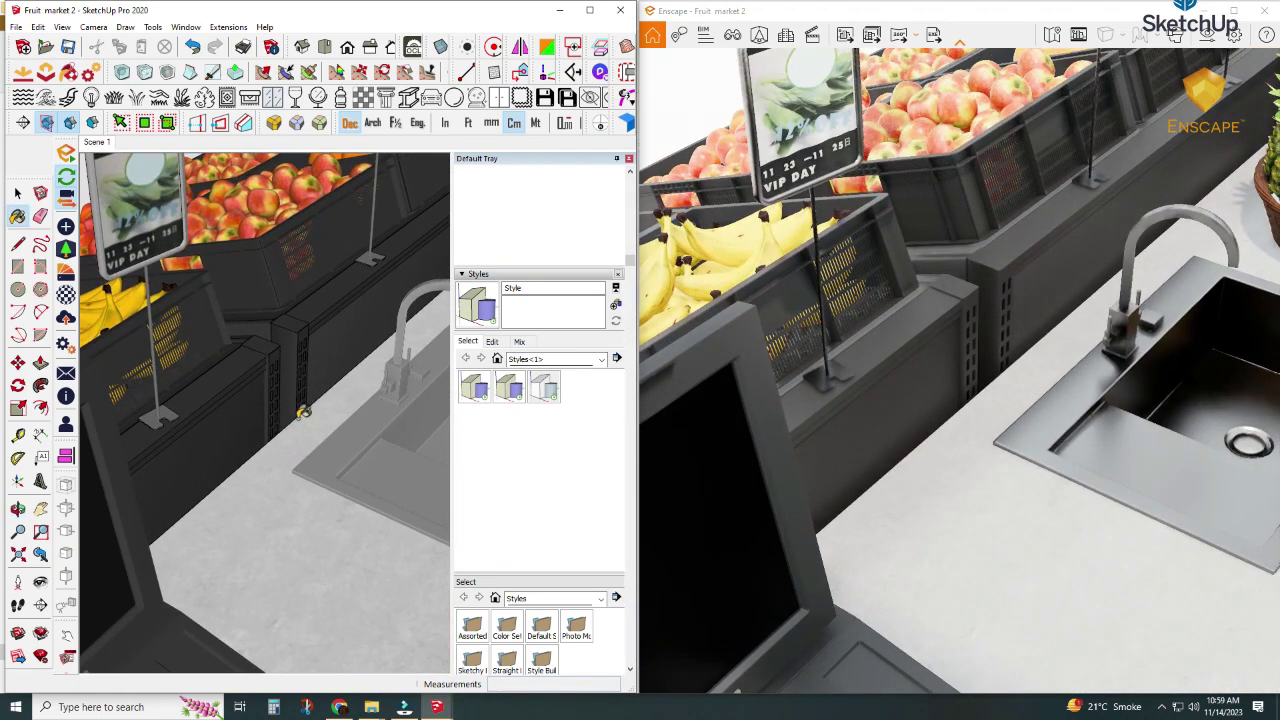
{"action": "scroll", "coordinate": [273, 350], "scroll_direction": "up", "scroll_amount": 5}
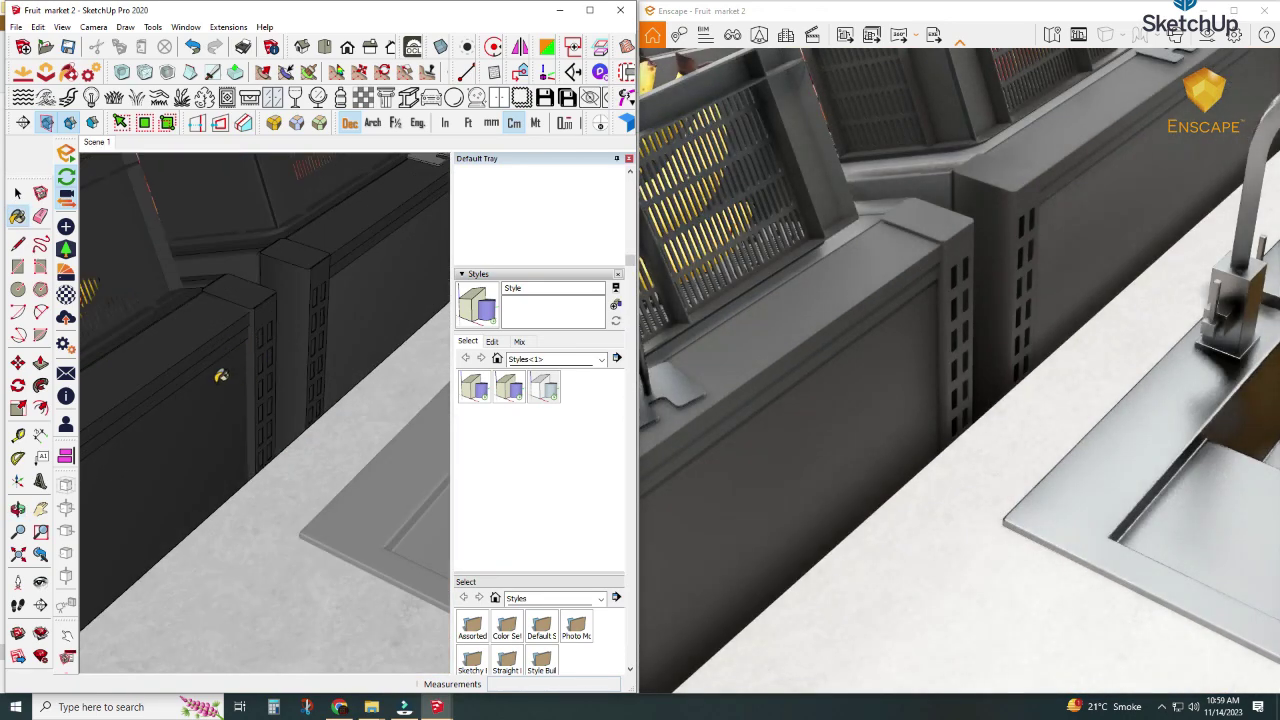
{"action": "left_click", "coordinate": [66, 293]}
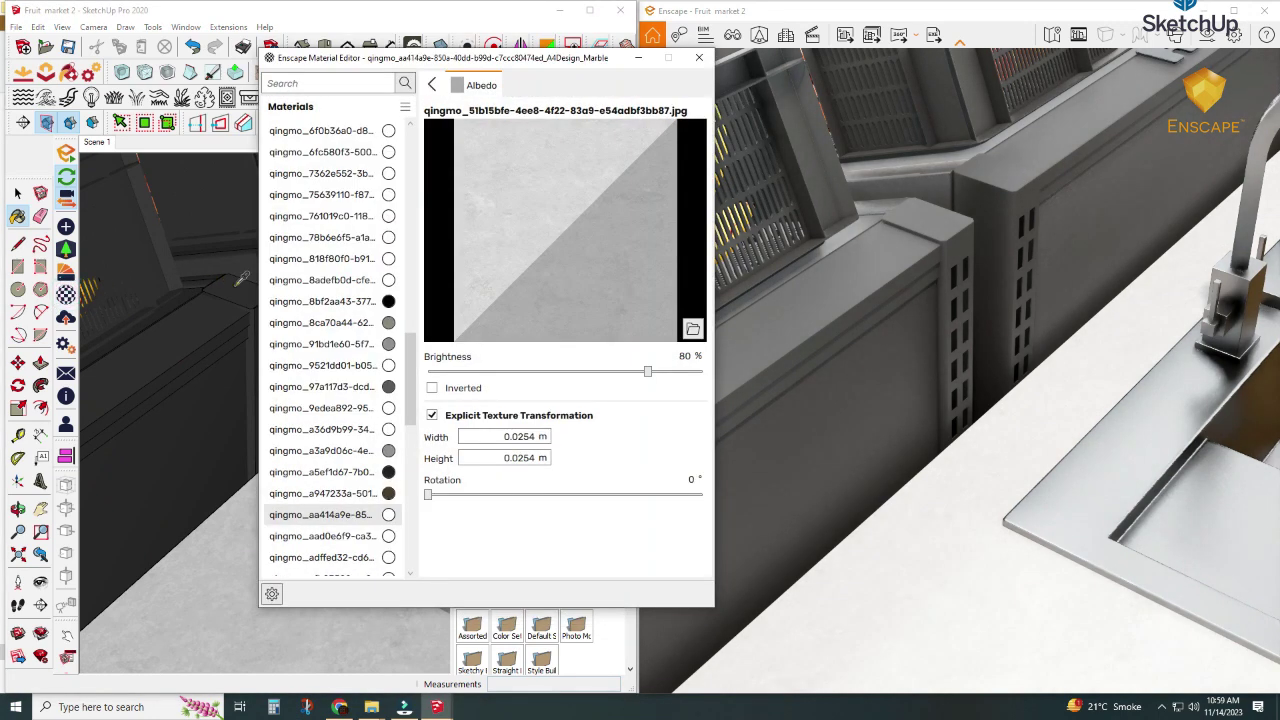
{"action": "left_click", "coordinate": [238, 286]}
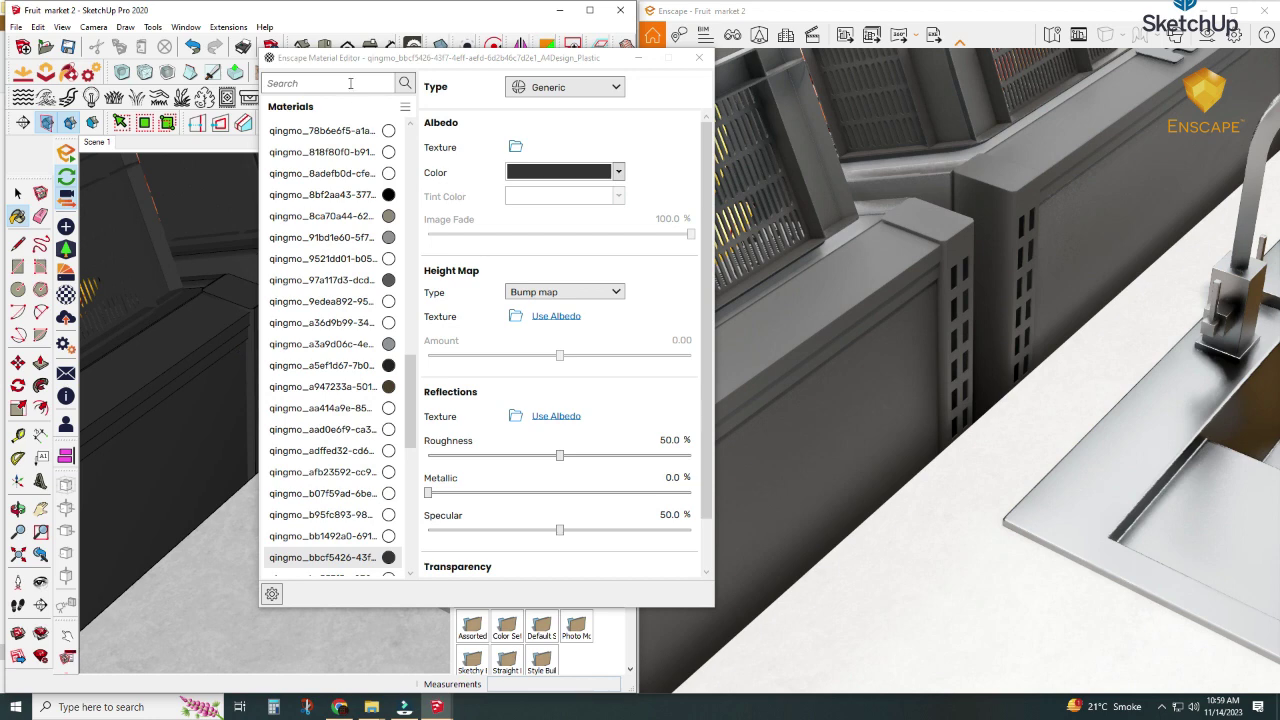
{"action": "left_click_drag", "start_coordinate": [350, 63], "coordinate": [468, 75]}
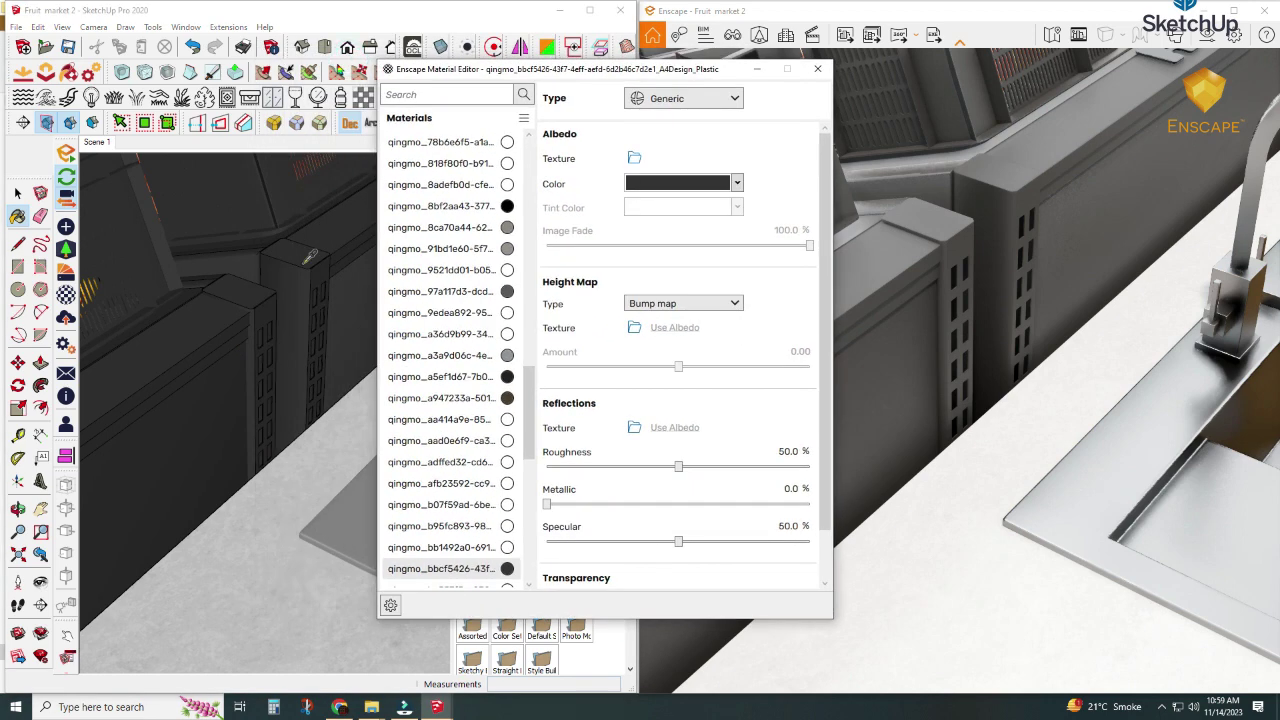
{"action": "left_click", "coordinate": [269, 303]}
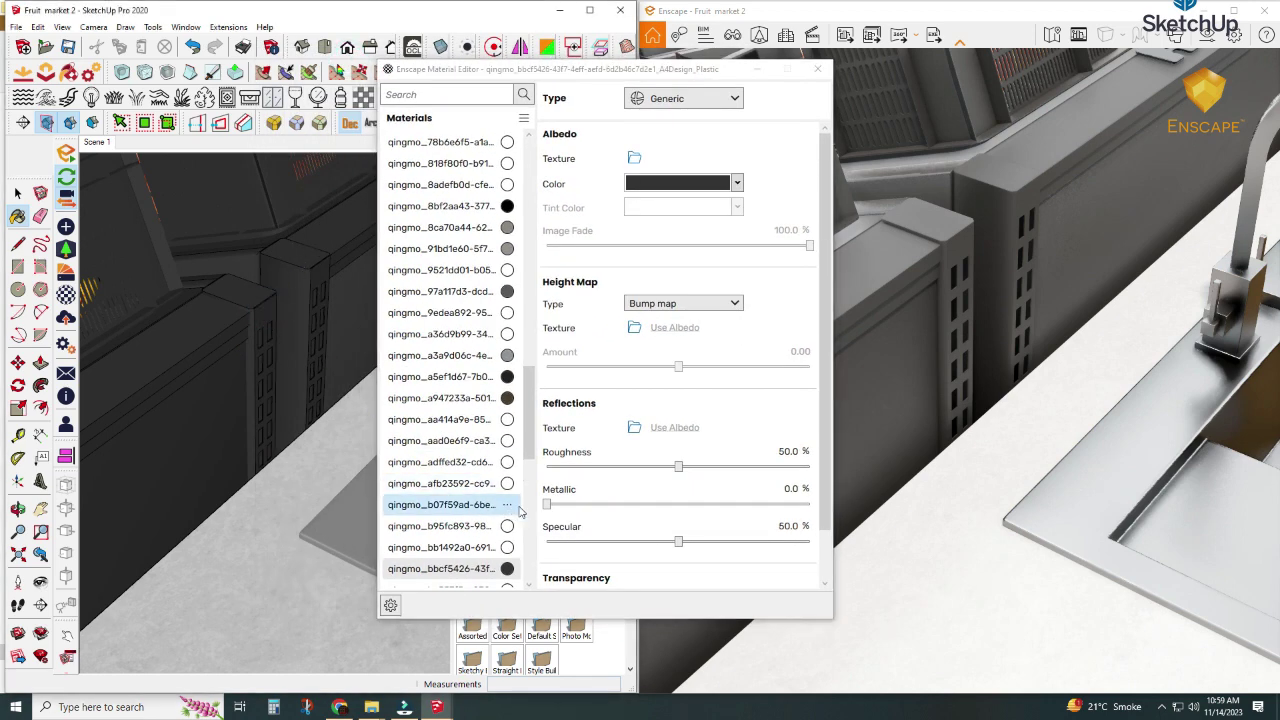
Raise the dark plastic panel material's metallic value from 0% to 27%, then close the editor.
{"action": "left_click", "coordinate": [551, 504]}
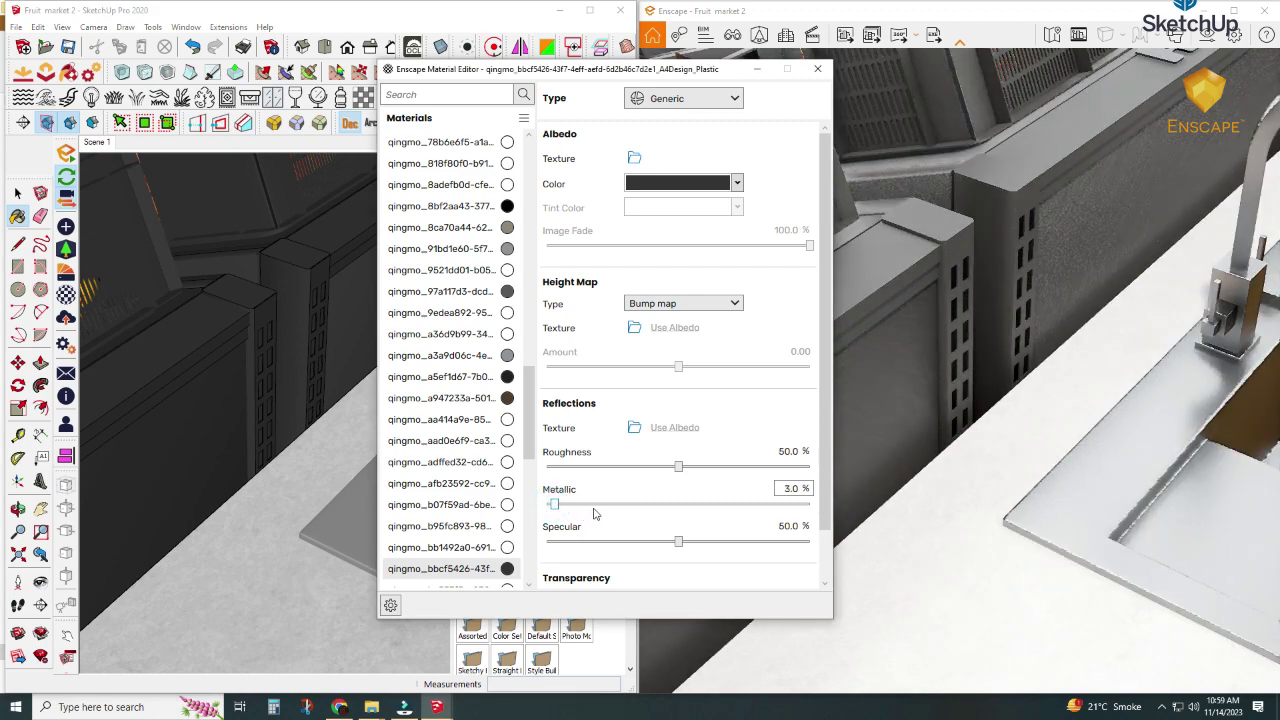
{"action": "left_click", "coordinate": [626, 505]}
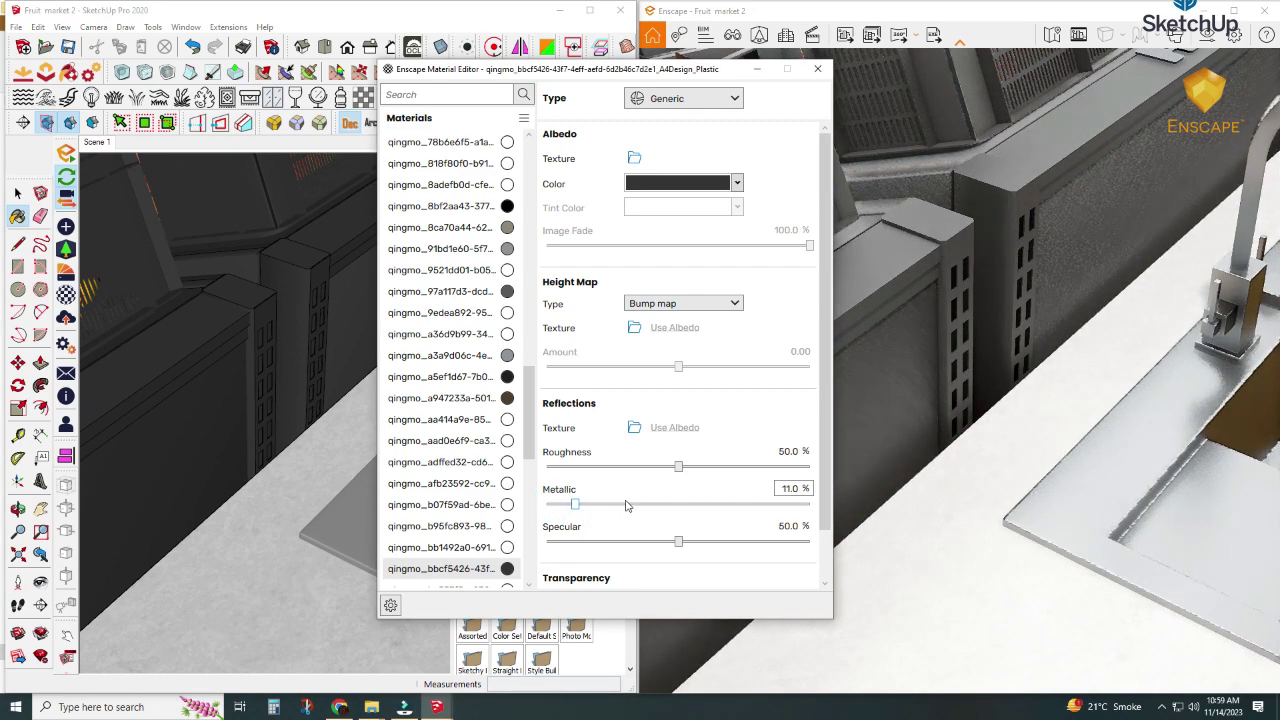
{"action": "left_click", "coordinate": [628, 504]}
{"action": "left_click", "coordinate": [625, 505]}
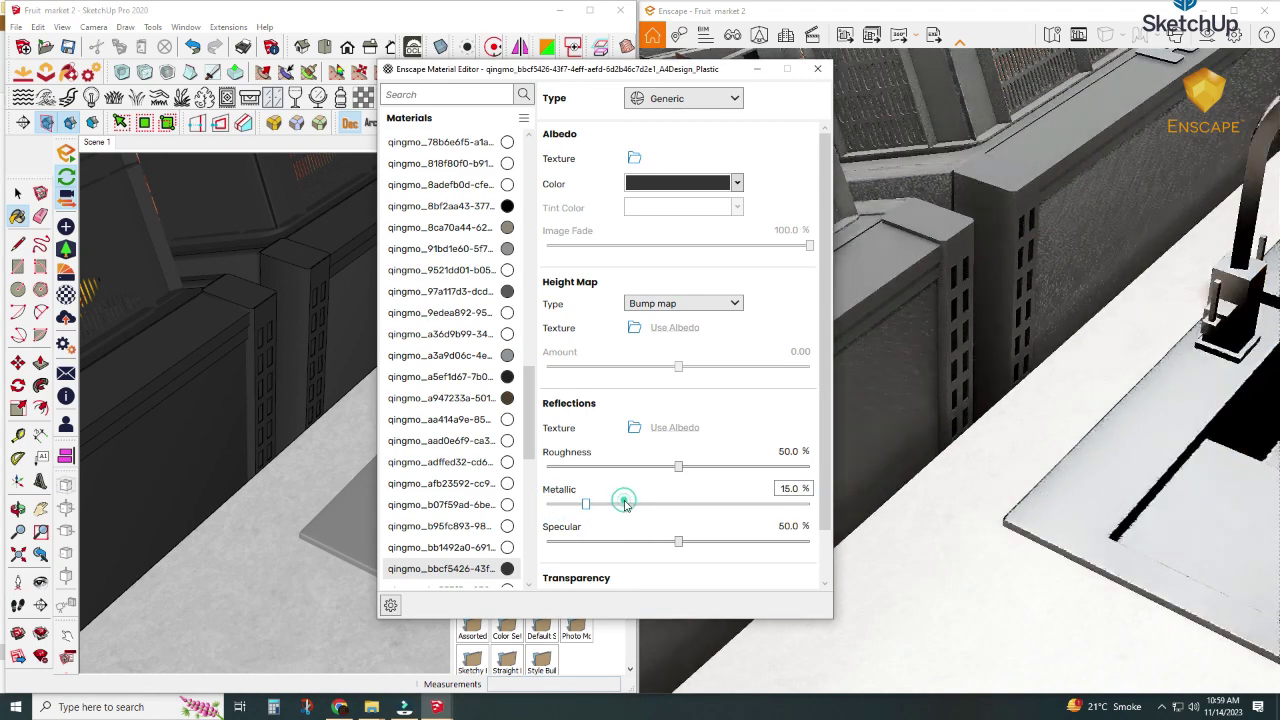
{"action": "left_click", "coordinate": [626, 506]}
{"action": "left_click", "coordinate": [627, 507]}
{"action": "left_click", "coordinate": [627, 507]}
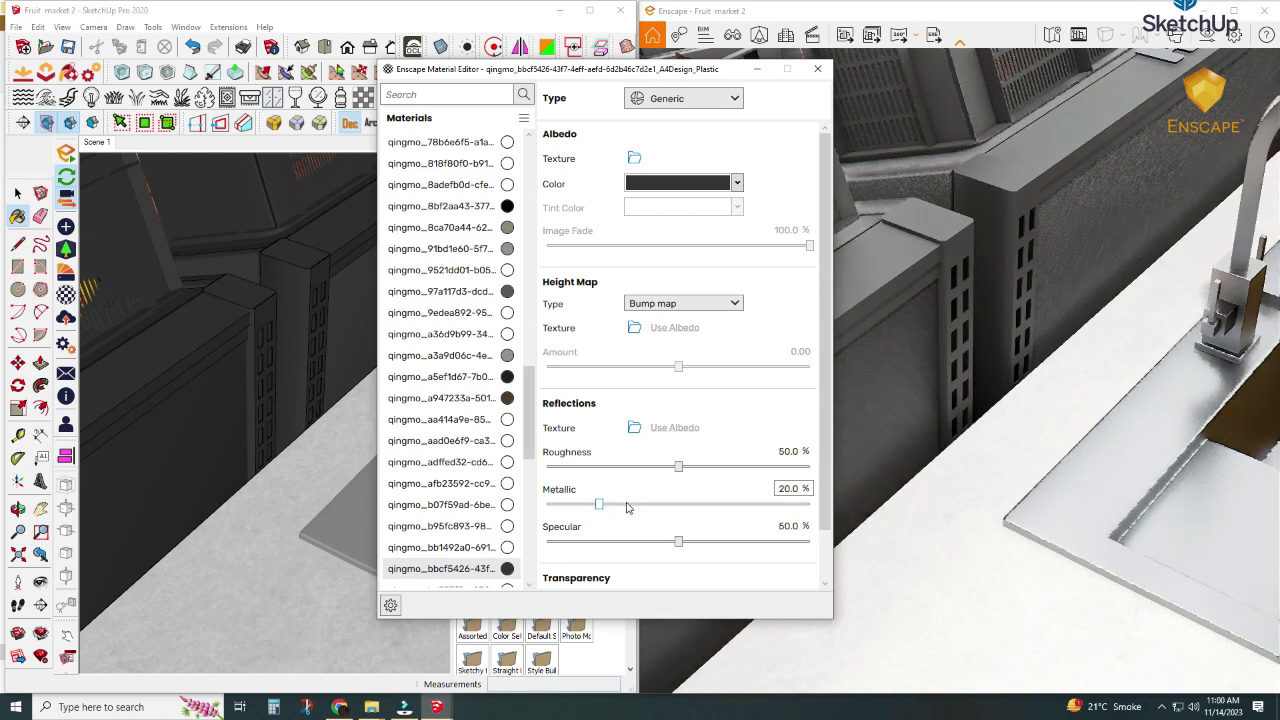
{"action": "left_click", "coordinate": [627, 507]}
{"action": "left_click", "coordinate": [627, 507]}
{"action": "left_click", "coordinate": [627, 507]}
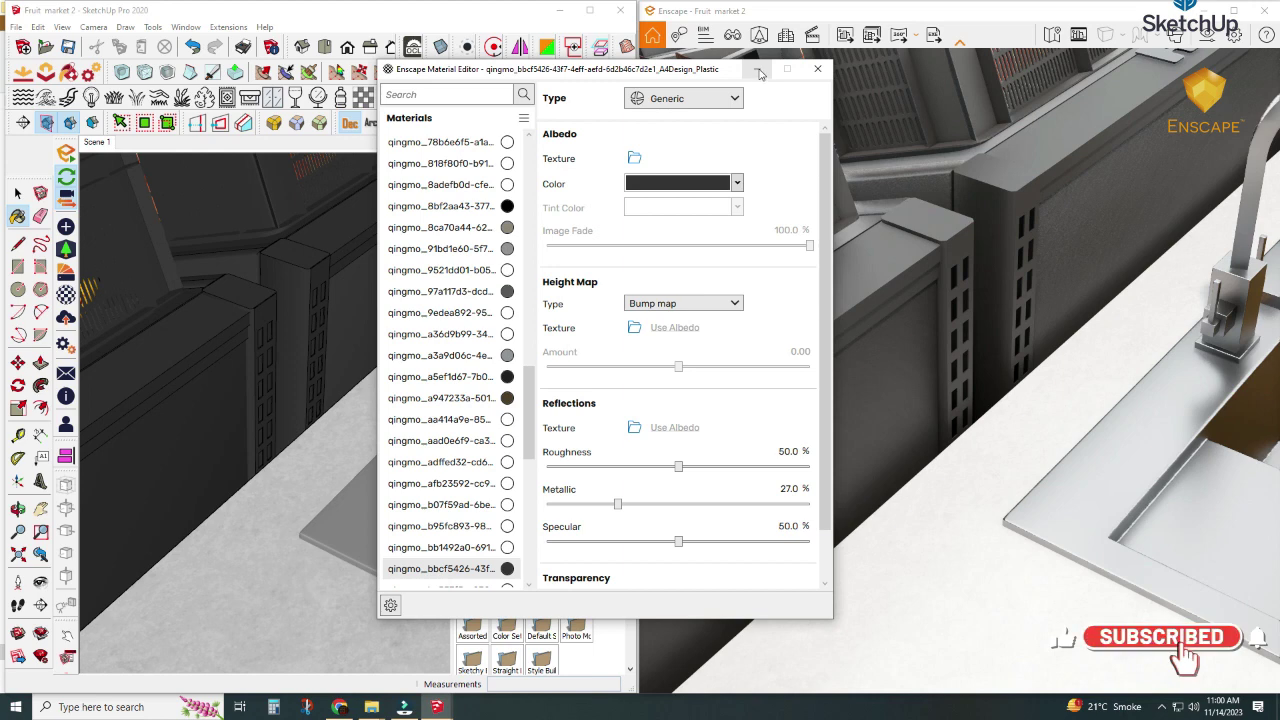
{"action": "middle_click", "coordinate": [348, 298]}
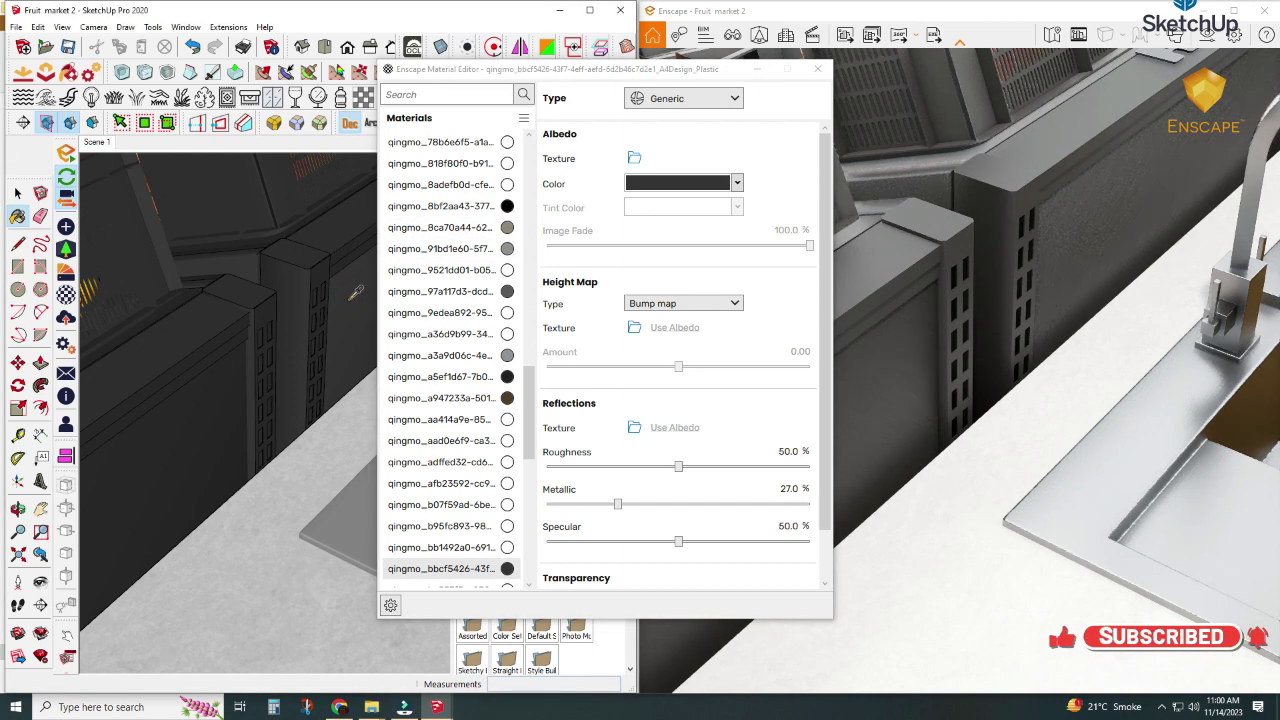
{"action": "left_click", "coordinate": [346, 306]}
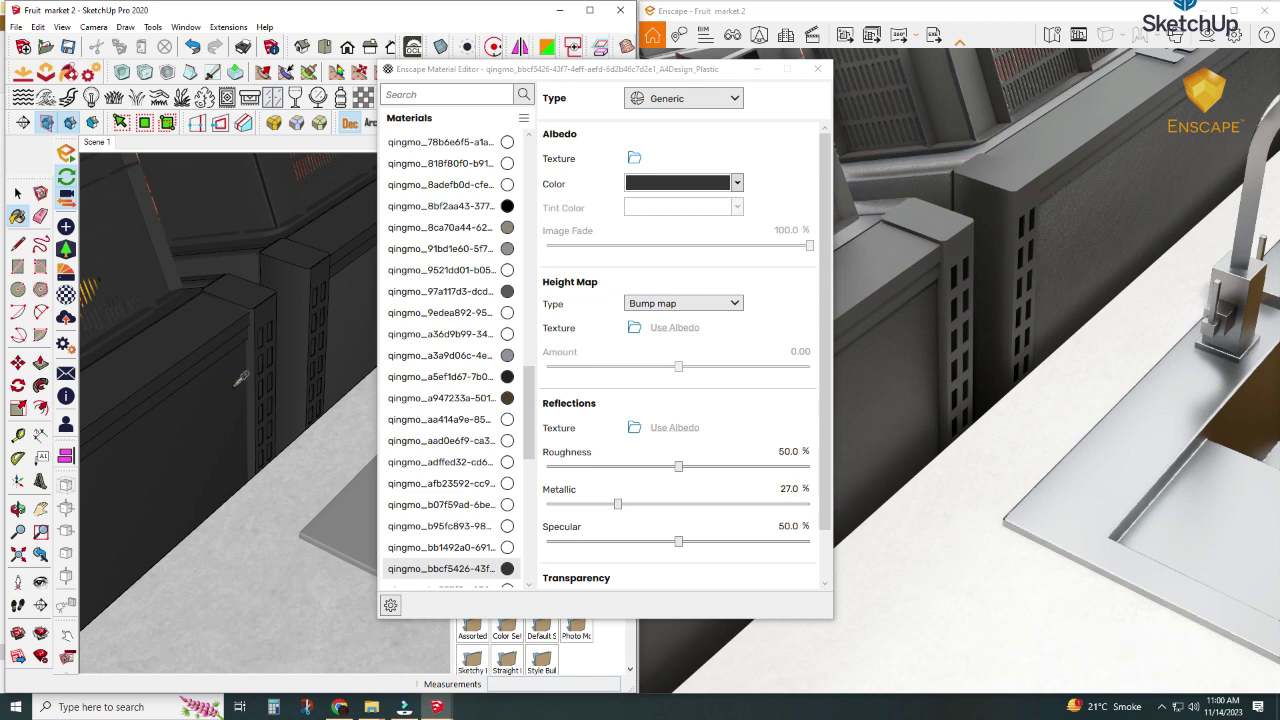
{"action": "left_click", "coordinate": [760, 68]}
Move through saved views and orbit to zoom in on the palm's brown vase and orange basket.
{"action": "mouse_move", "coordinate": [424, 305]}
{"action": "middle_mouse_down"}
{"action": "mouse_move", "coordinate": [380, 286]}
{"action": "mouse_move", "coordinate": [257, 295]}
{"action": "mouse_move", "coordinate": [398, 426]}
{"action": "middle_mouse_up"}
{"action": "key", "text": "Page_Down"}
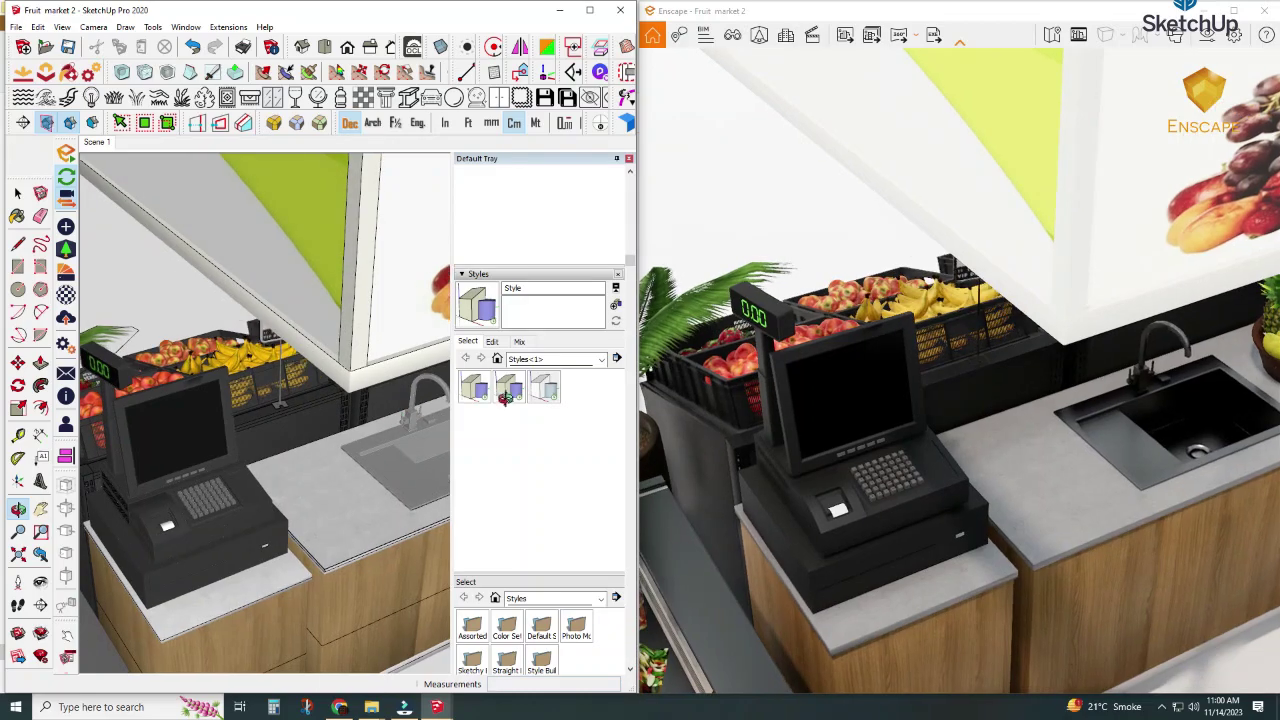
{"action": "key", "text": "Page_Down"}
{"action": "mouse_move", "coordinate": [352, 455]}
{"action": "middle_mouse_down"}
{"action": "mouse_move", "coordinate": [751, 443]}
{"action": "mouse_move", "coordinate": [731, 442]}
{"action": "mouse_move", "coordinate": [625, 515]}
{"action": "middle_mouse_up"}
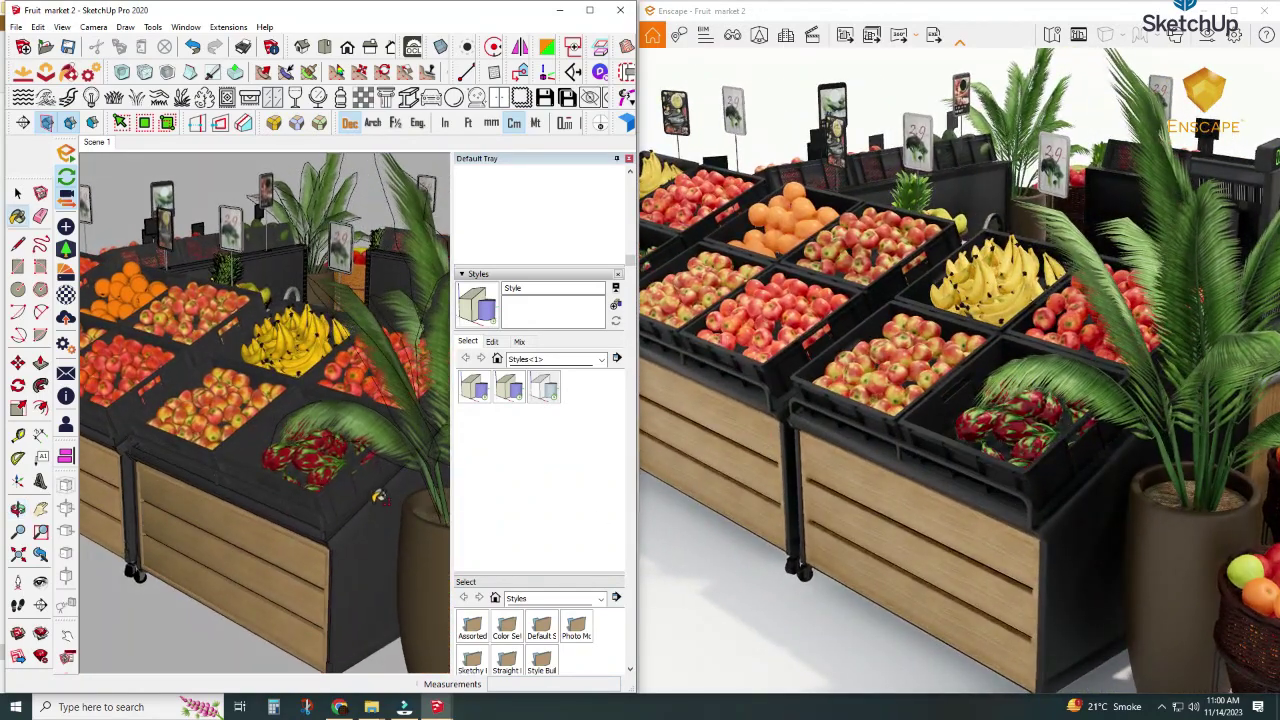
{"action": "mouse_move", "coordinate": [378, 497]}
{"action": "middle_mouse_down"}
{"action": "mouse_move", "coordinate": [334, 471]}
{"action": "mouse_move", "coordinate": [293, 487]}
{"action": "middle_mouse_up"}
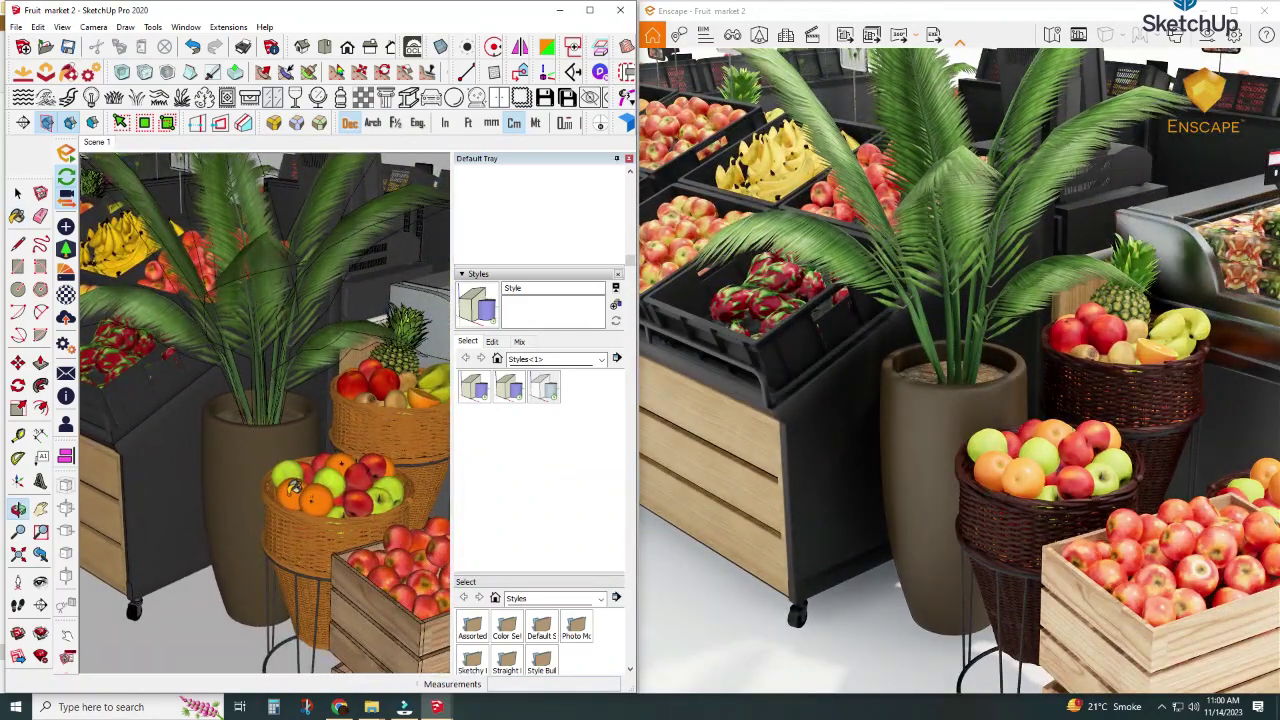
{"action": "scroll", "coordinate": [197, 461], "scroll_direction": "up", "scroll_amount": 3}
{"action": "scroll", "coordinate": [210, 445], "scroll_direction": "up", "scroll_amount": 2}
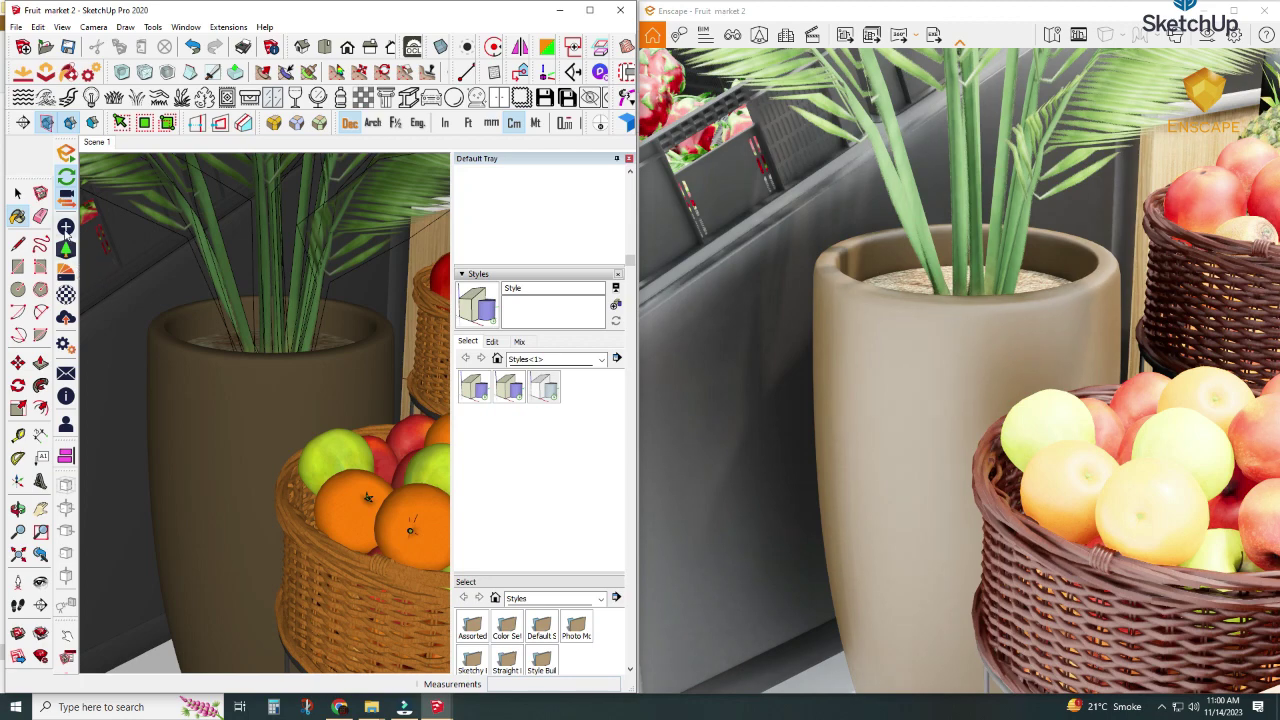
Load qingmo_2601537a from the map folder as the vase material's albedo texture.
{"action": "left_click", "coordinate": [68, 300]}
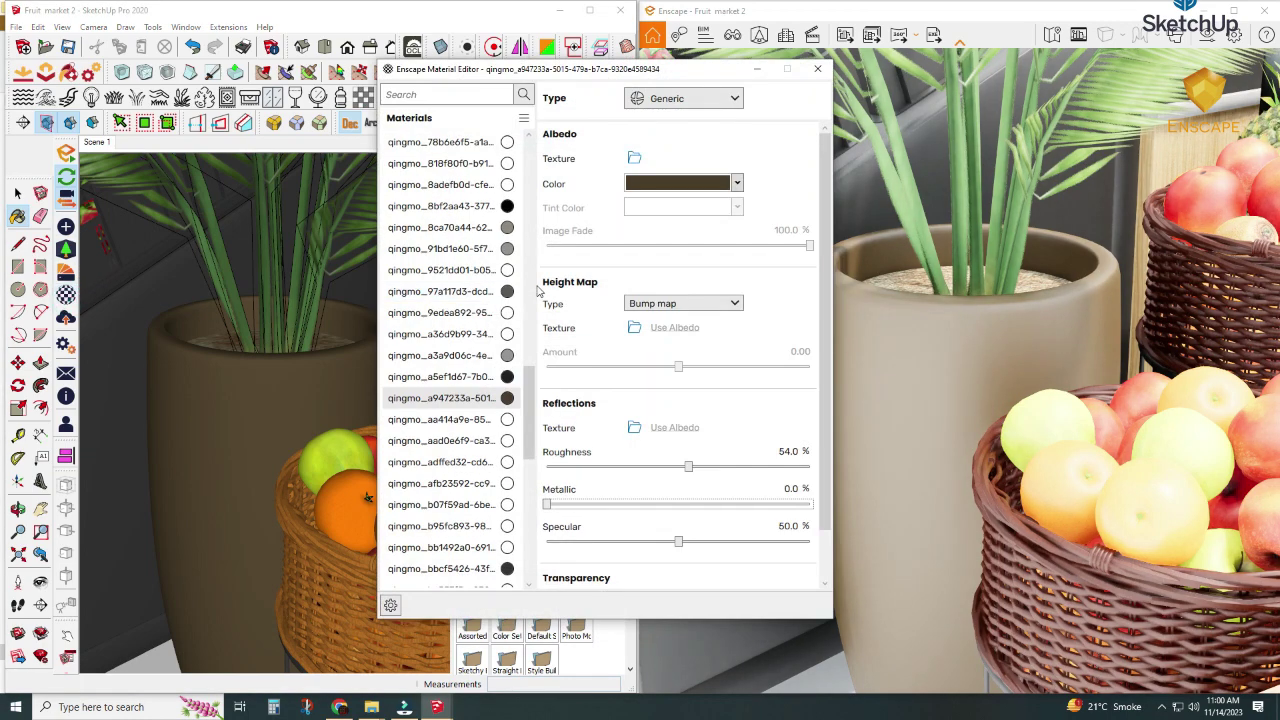
{"action": "left_click", "coordinate": [634, 160]}
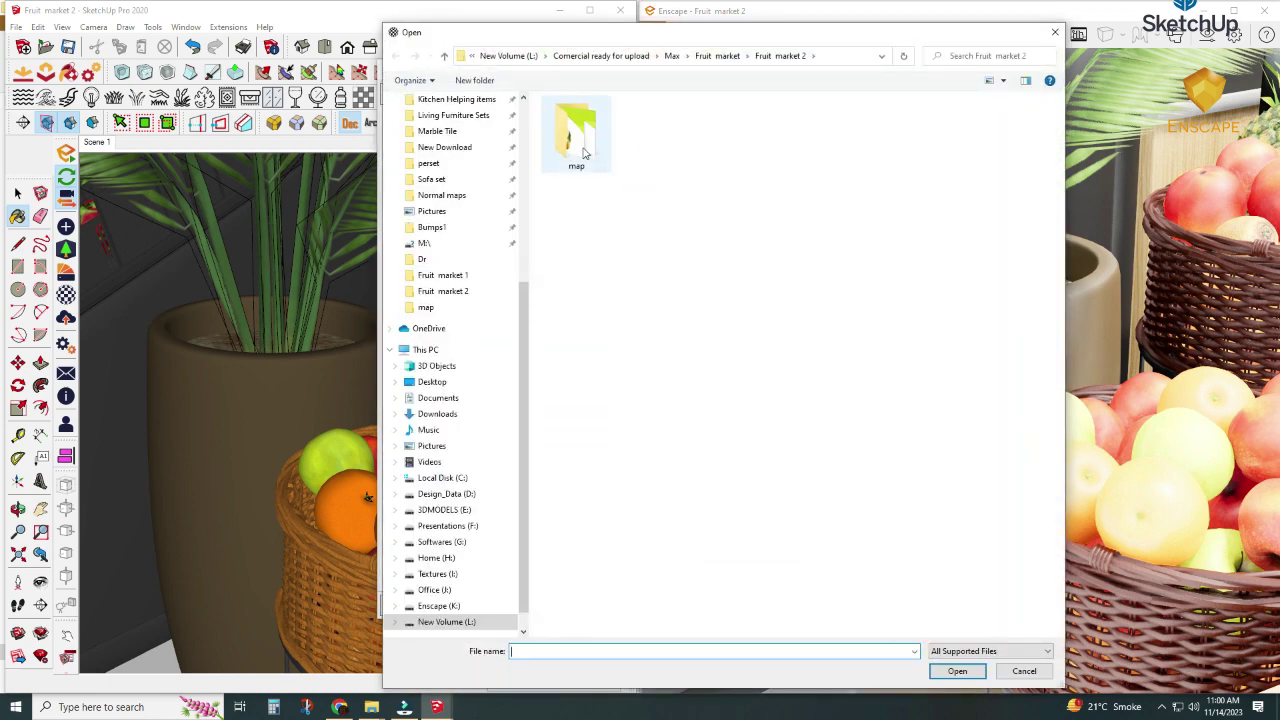
{"action": "double_click", "coordinate": [585, 152]}
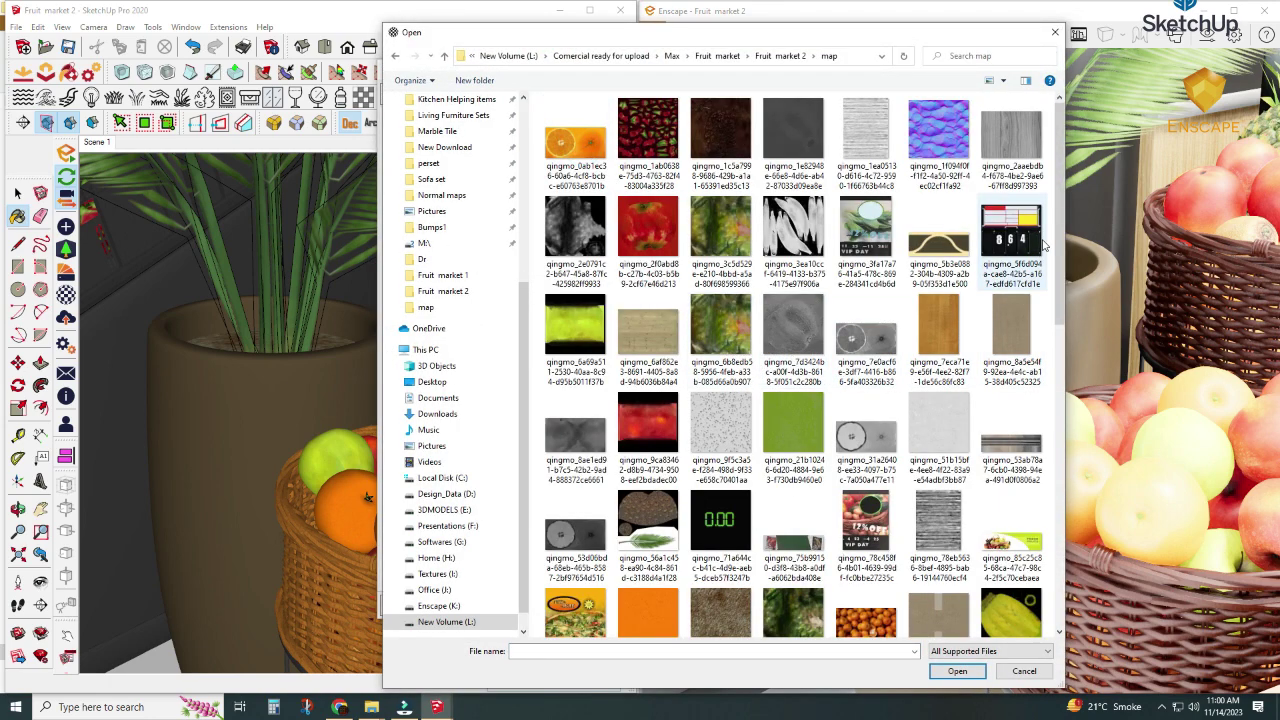
{"action": "mouse_move", "coordinate": [1060, 215]}
{"action": "left_mouse_down"}
{"action": "mouse_move", "coordinate": [1078, 422]}
{"action": "mouse_move", "coordinate": [1105, 535]}
{"action": "mouse_move", "coordinate": [1100, 437]}
{"action": "left_mouse_up"}
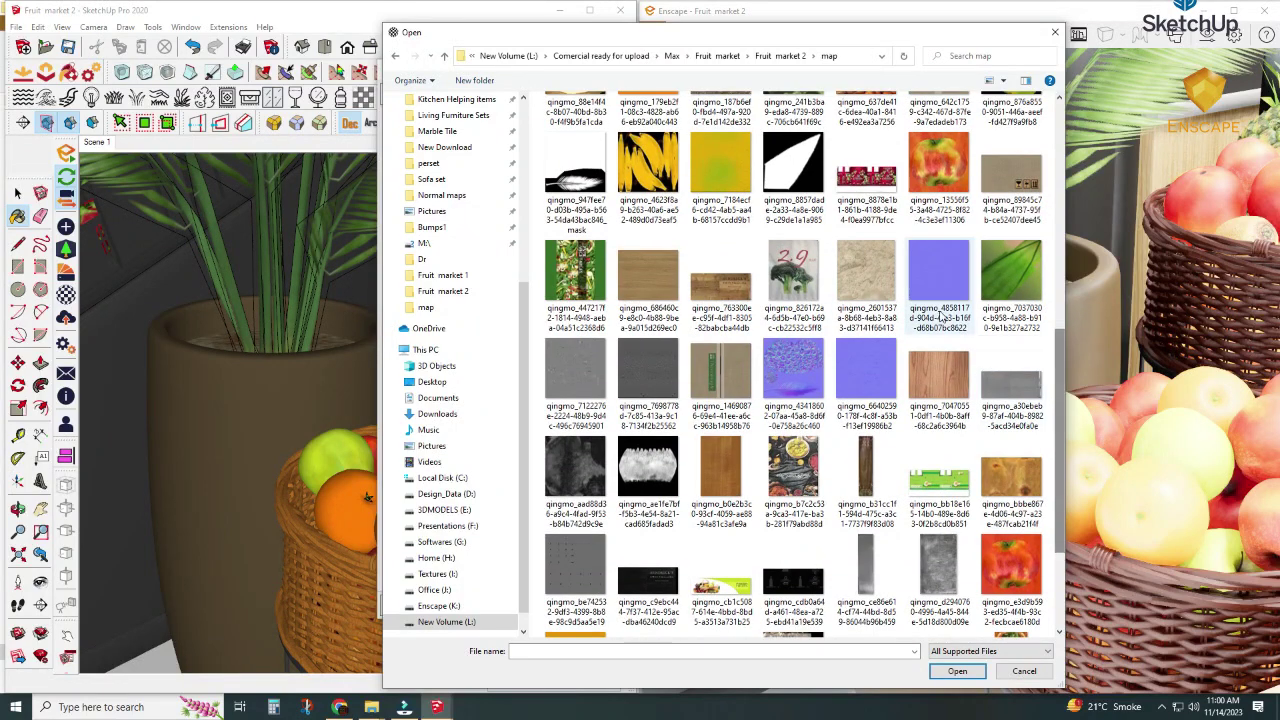
{"action": "double_click", "coordinate": [884, 280]}
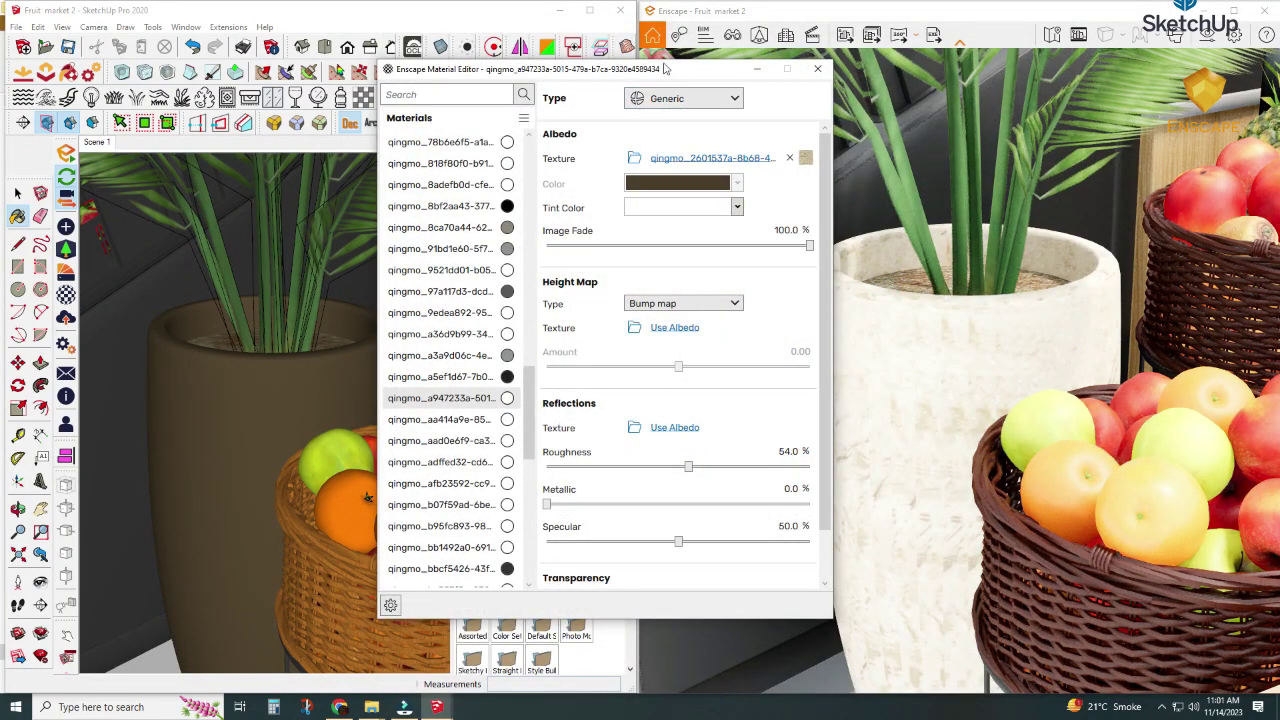
Set vase albedo brightness to 90%, remove the texture, and give it 22.5% metallic, 41.4% roughness.
{"action": "left_click_drag", "start_coordinate": [640, 72], "coordinate": [478, 71]}
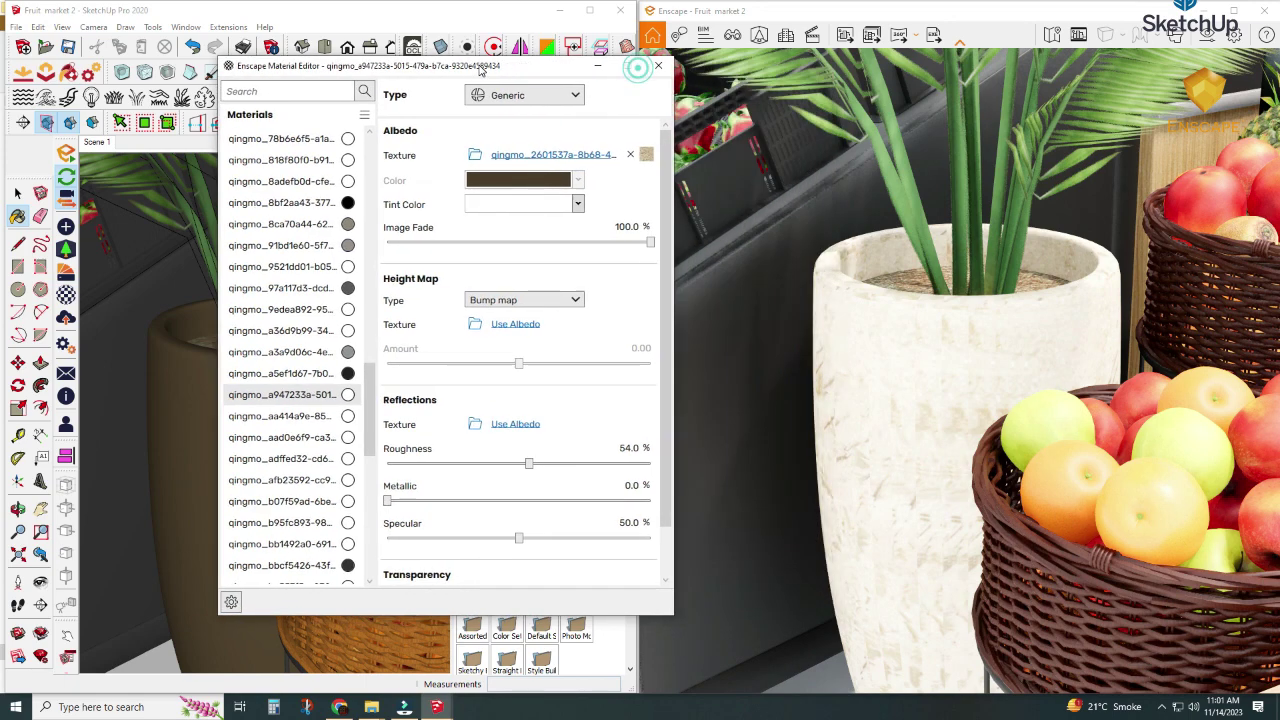
{"action": "left_click", "coordinate": [540, 159]}
{"action": "left_click_drag", "start_coordinate": [617, 390], "coordinate": [596, 382]}
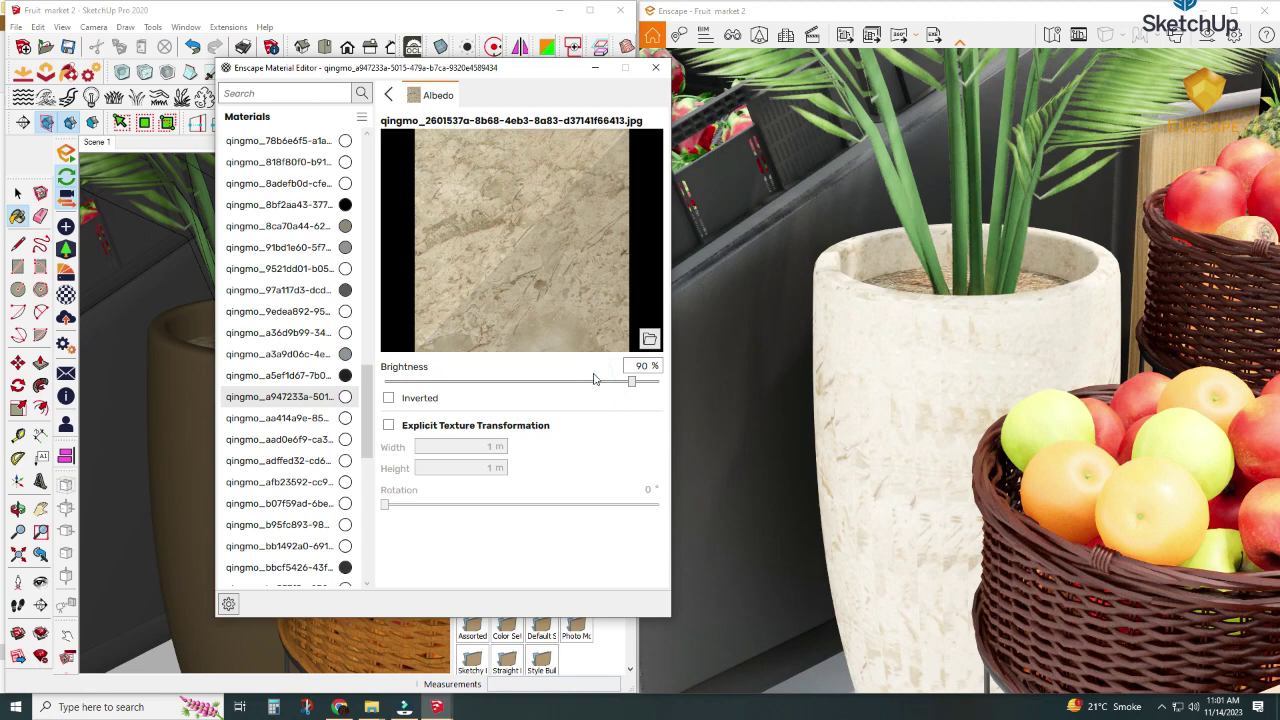
{"action": "left_click", "coordinate": [389, 95]}
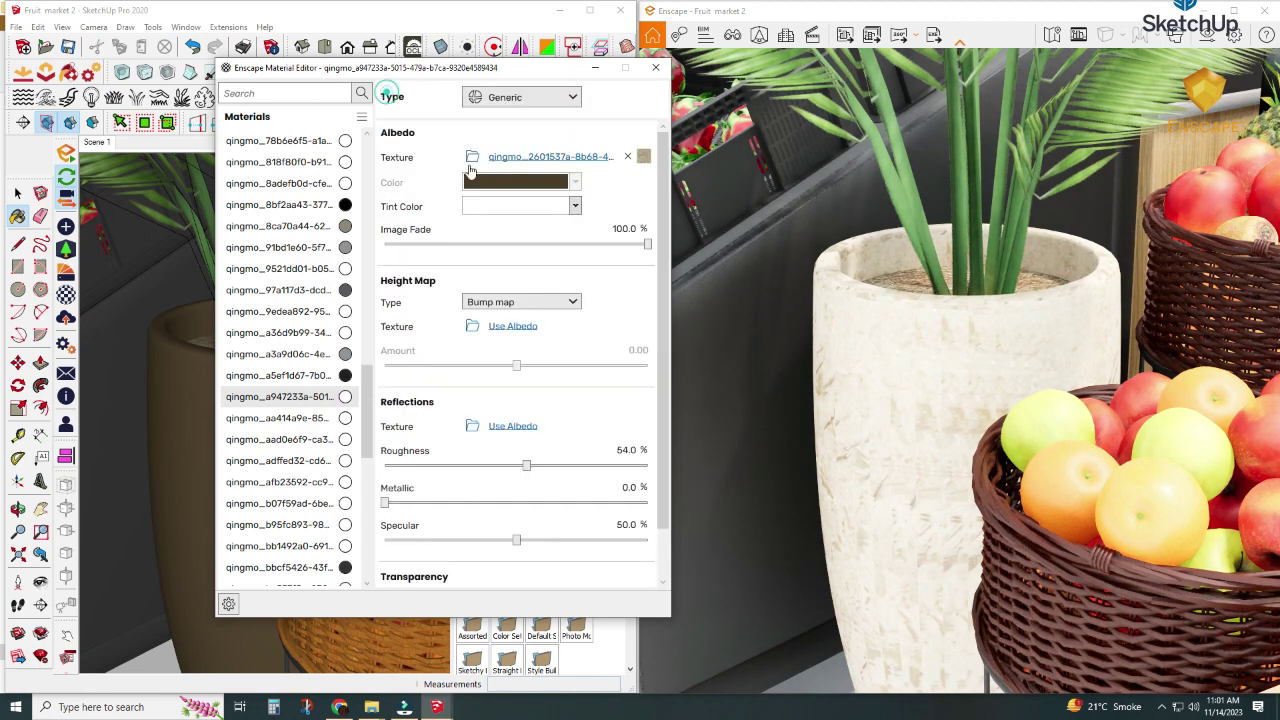
{"action": "left_click", "coordinate": [628, 157]}
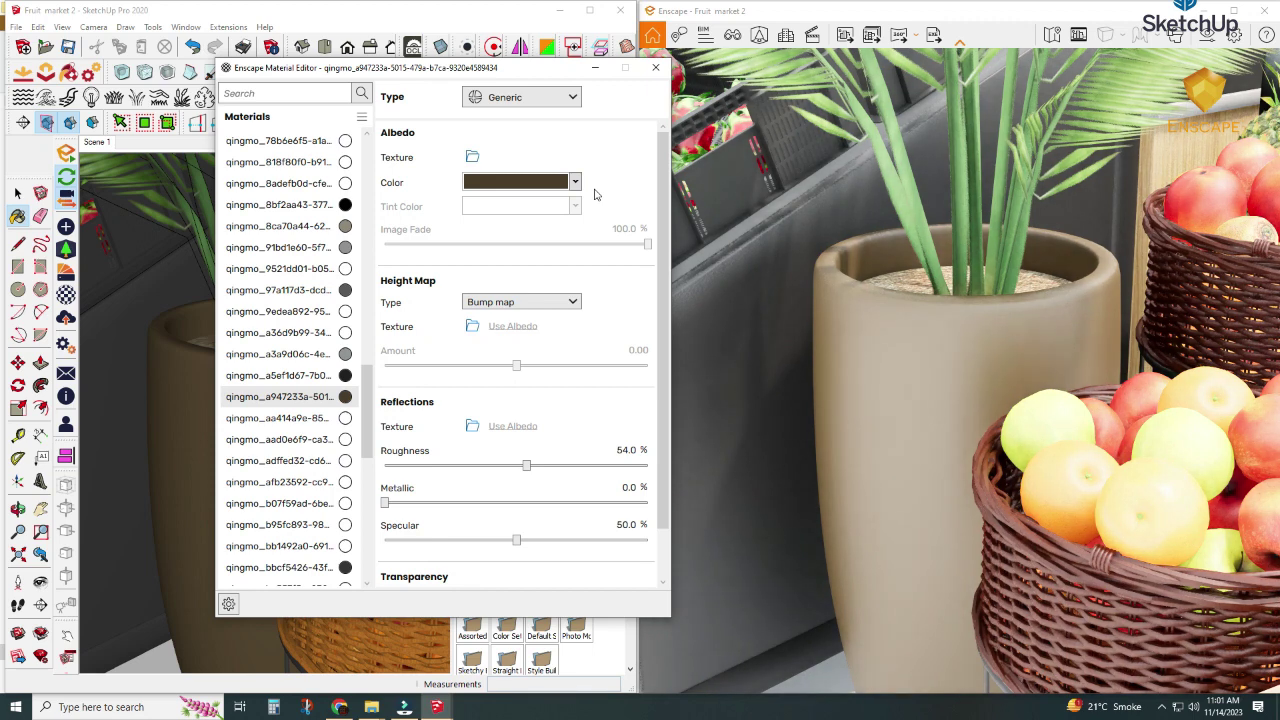
{"action": "mouse_move", "coordinate": [399, 525]}
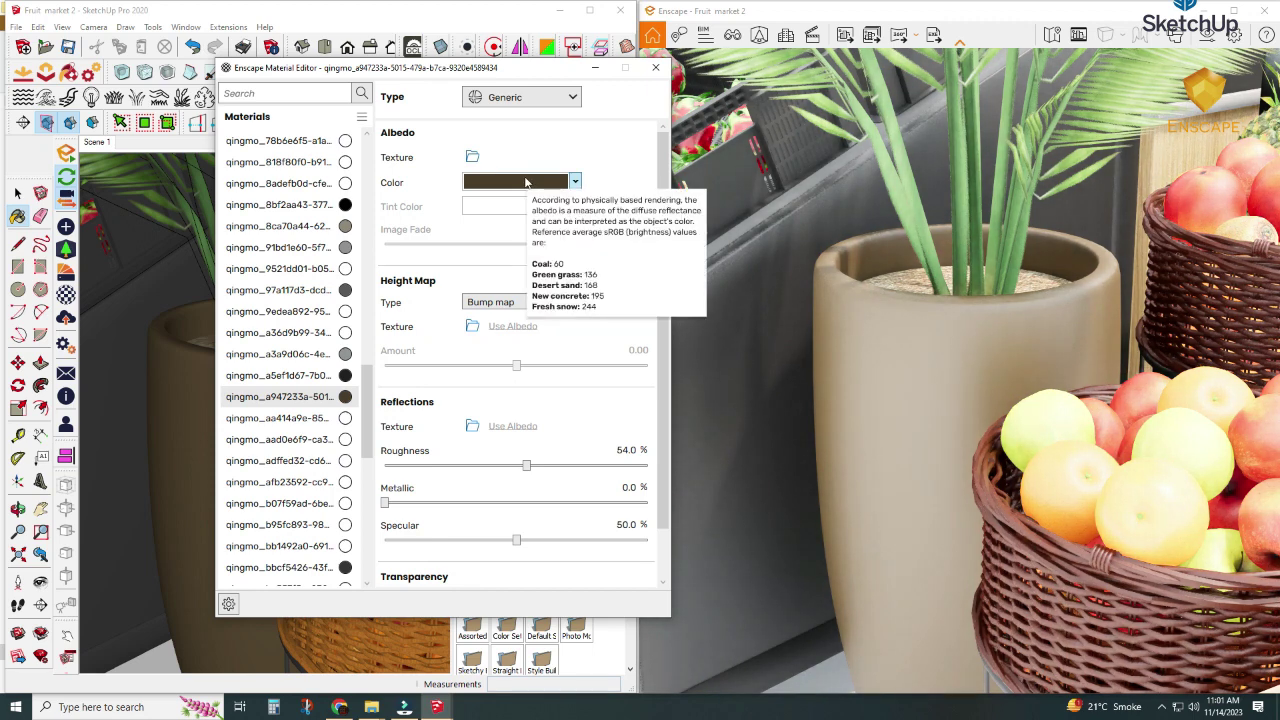
{"action": "left_click", "coordinate": [387, 501]}
{"action": "left_click_drag", "start_coordinate": [422, 508], "coordinate": [443, 503]}
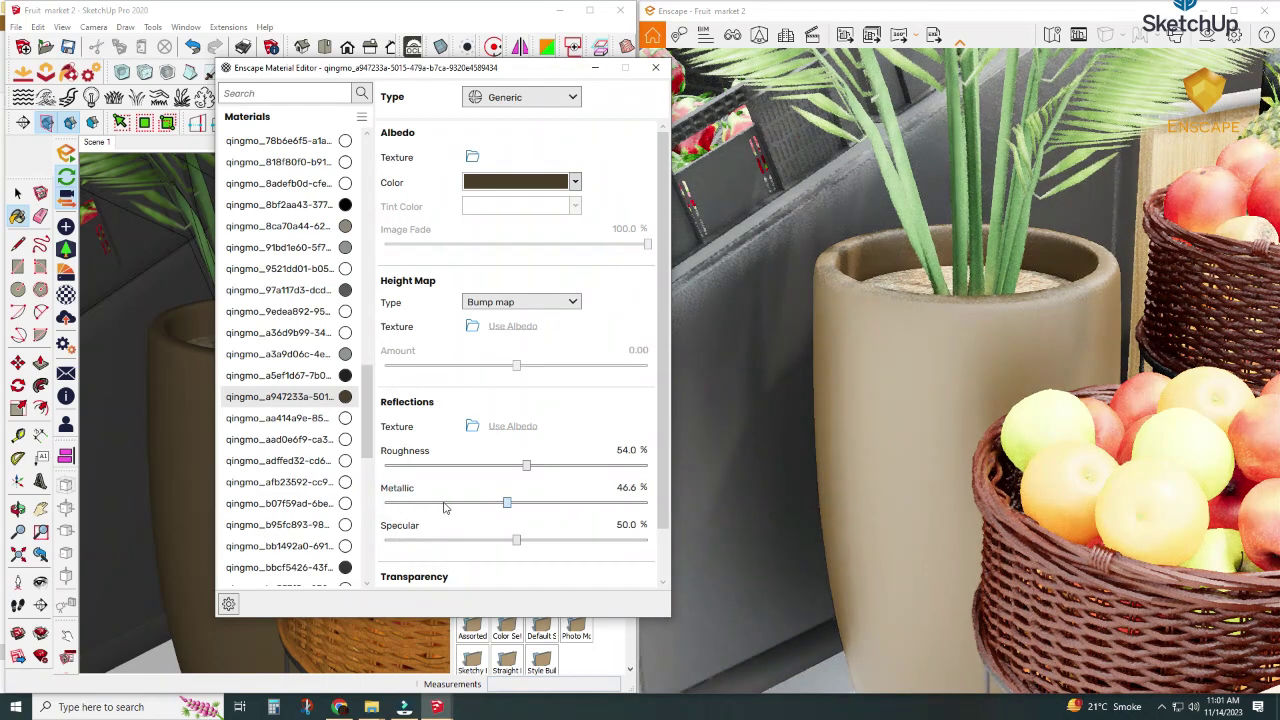
{"action": "left_click_drag", "start_coordinate": [527, 468], "coordinate": [492, 467]}
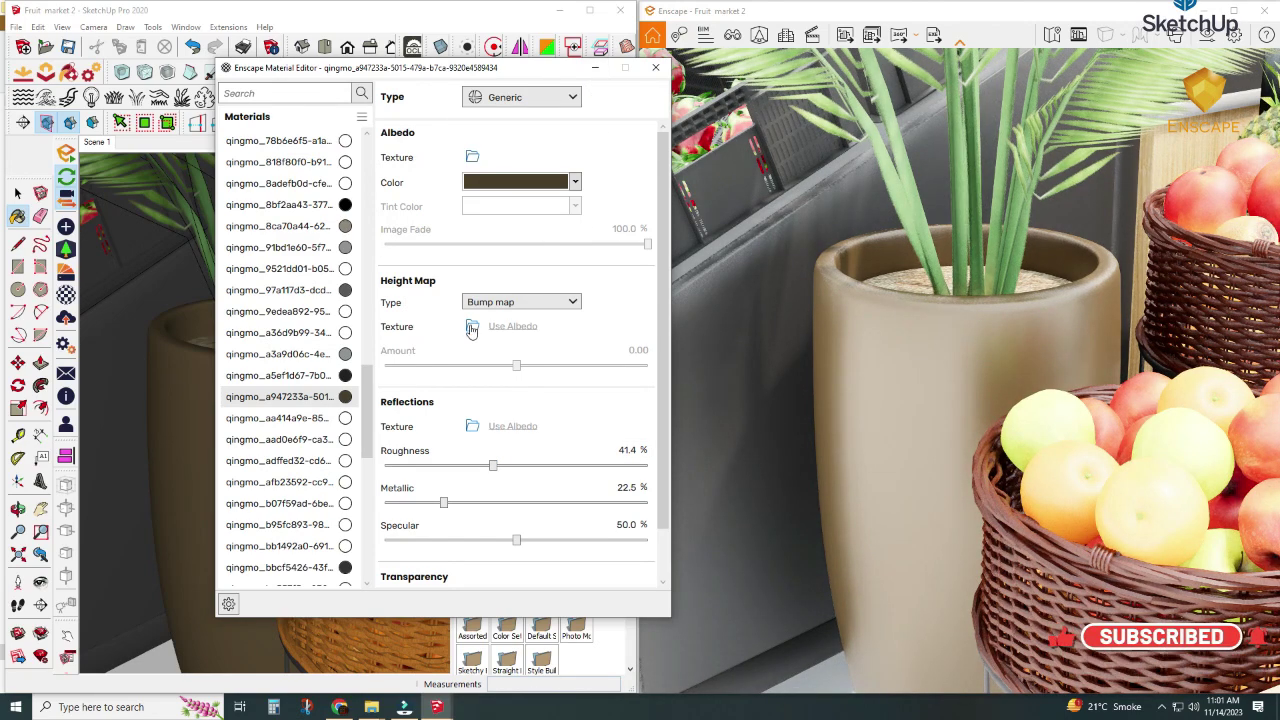
Make the palm-leaf material Foliage type with 50% roughness and close the editor.
{"action": "left_click", "coordinate": [595, 67]}
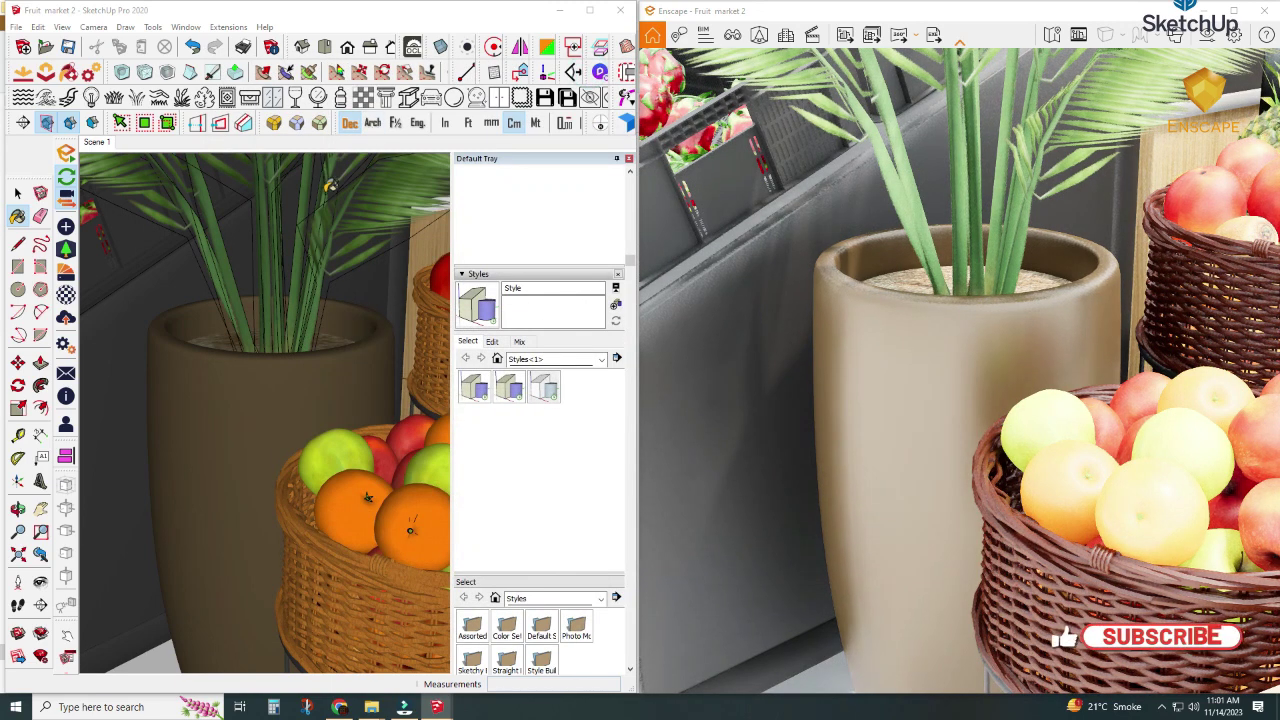
{"action": "left_click", "coordinate": [301, 50]}
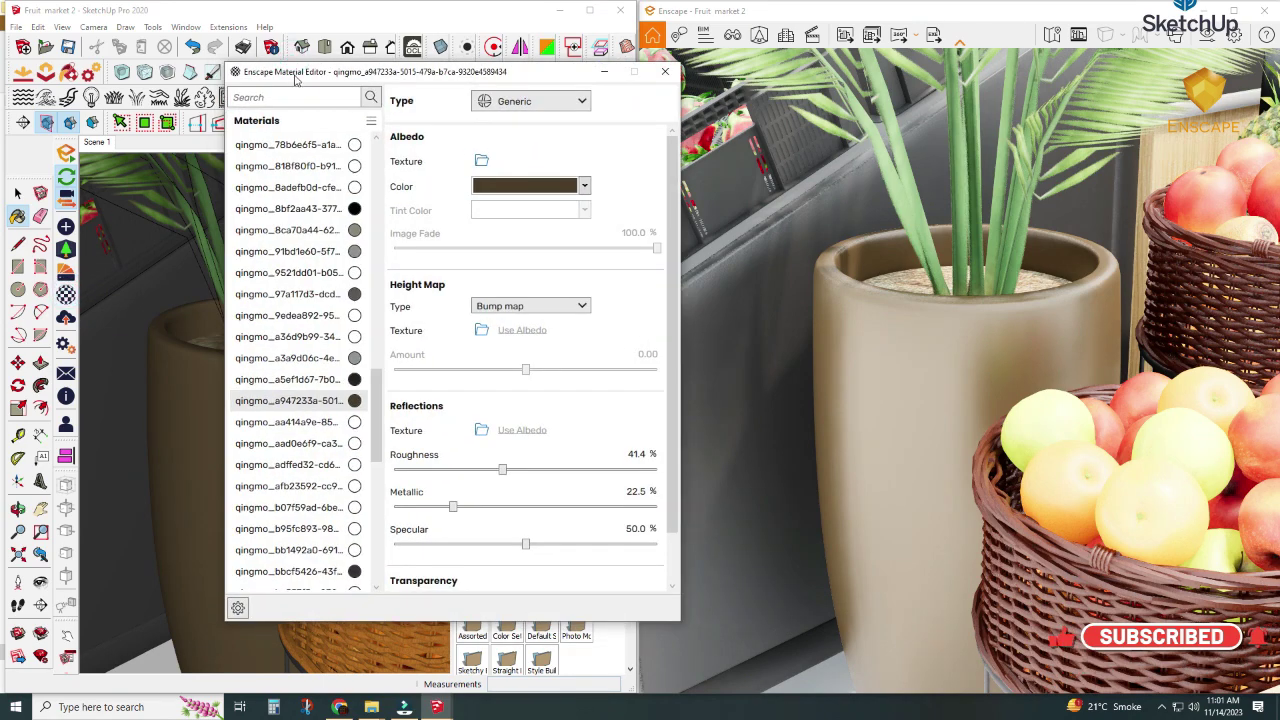
{"action": "left_click_drag", "start_coordinate": [295, 72], "coordinate": [456, 101]}
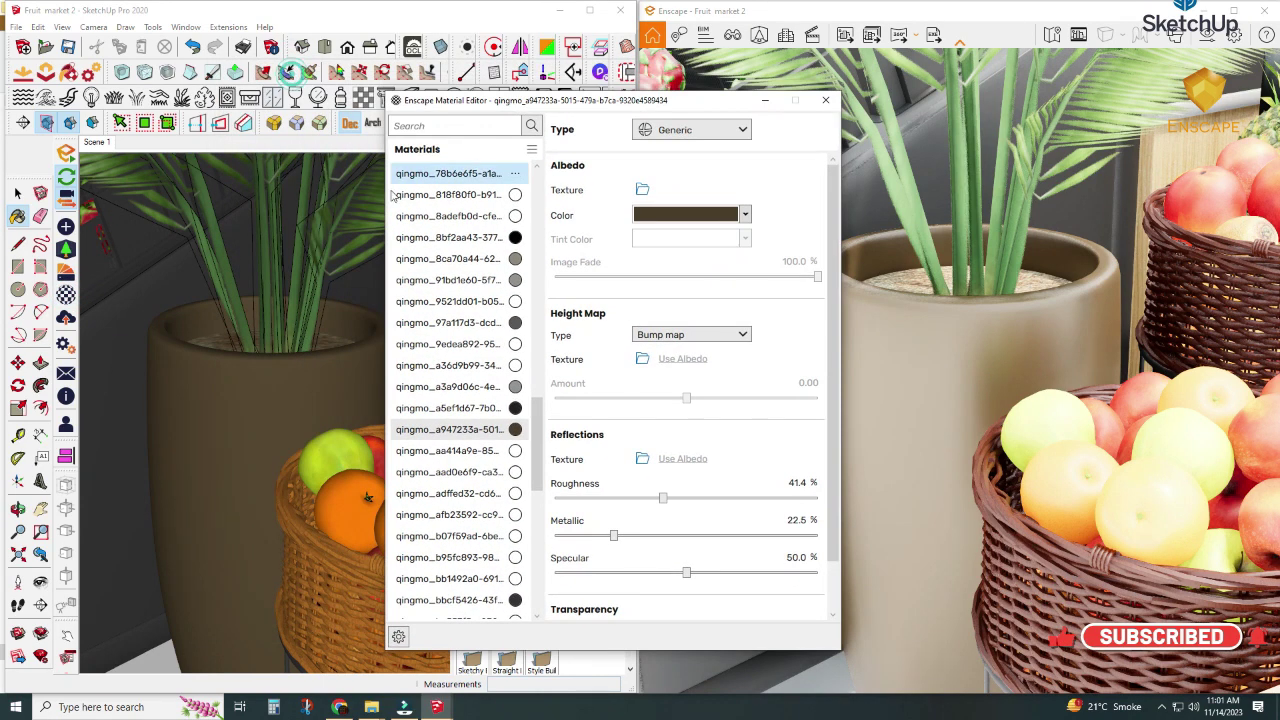
{"action": "left_click", "coordinate": [273, 256]}
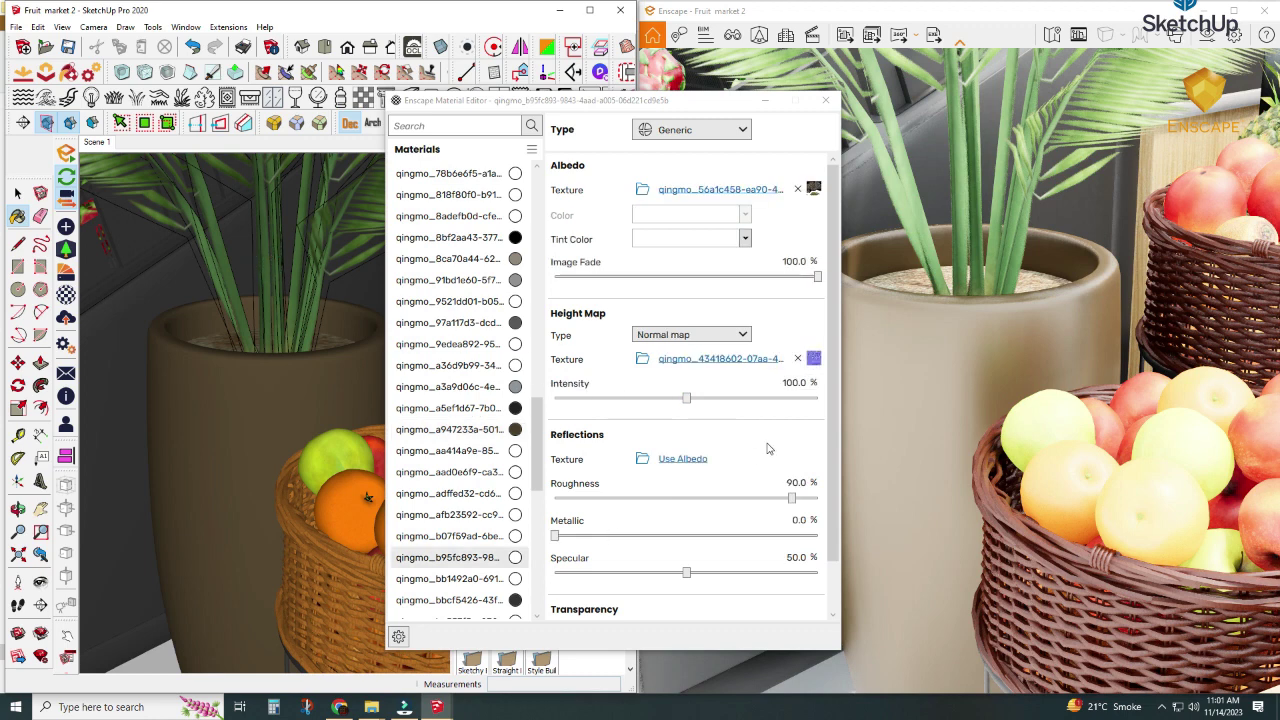
{"action": "double_click", "coordinate": [796, 484]}
{"action": "type", "text": "50"}
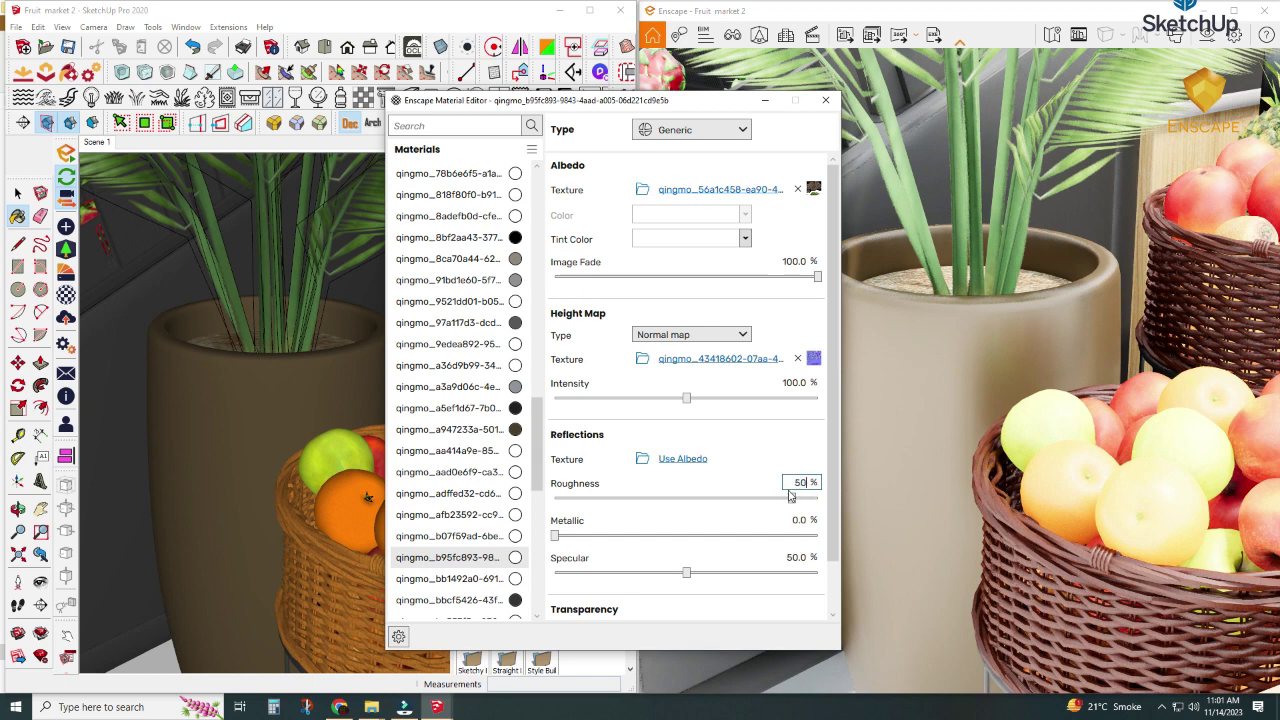
{"action": "key", "text": "Return"}
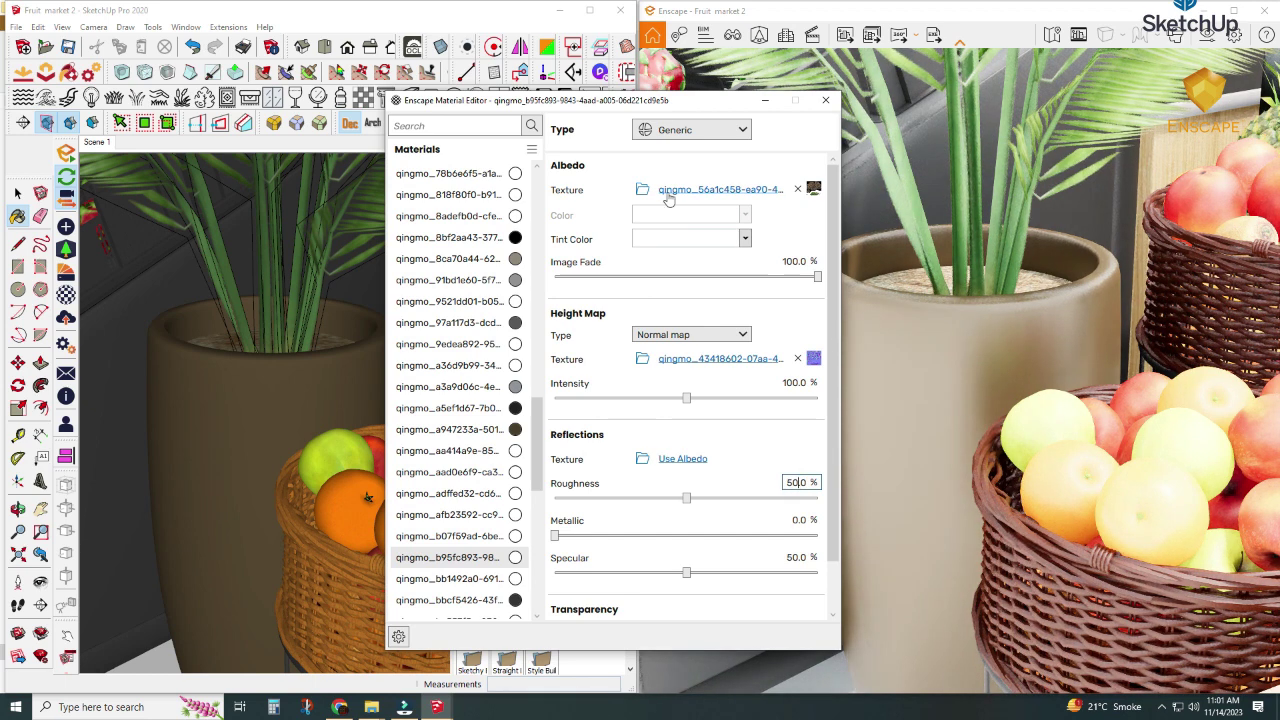
{"action": "left_click", "coordinate": [672, 138]}
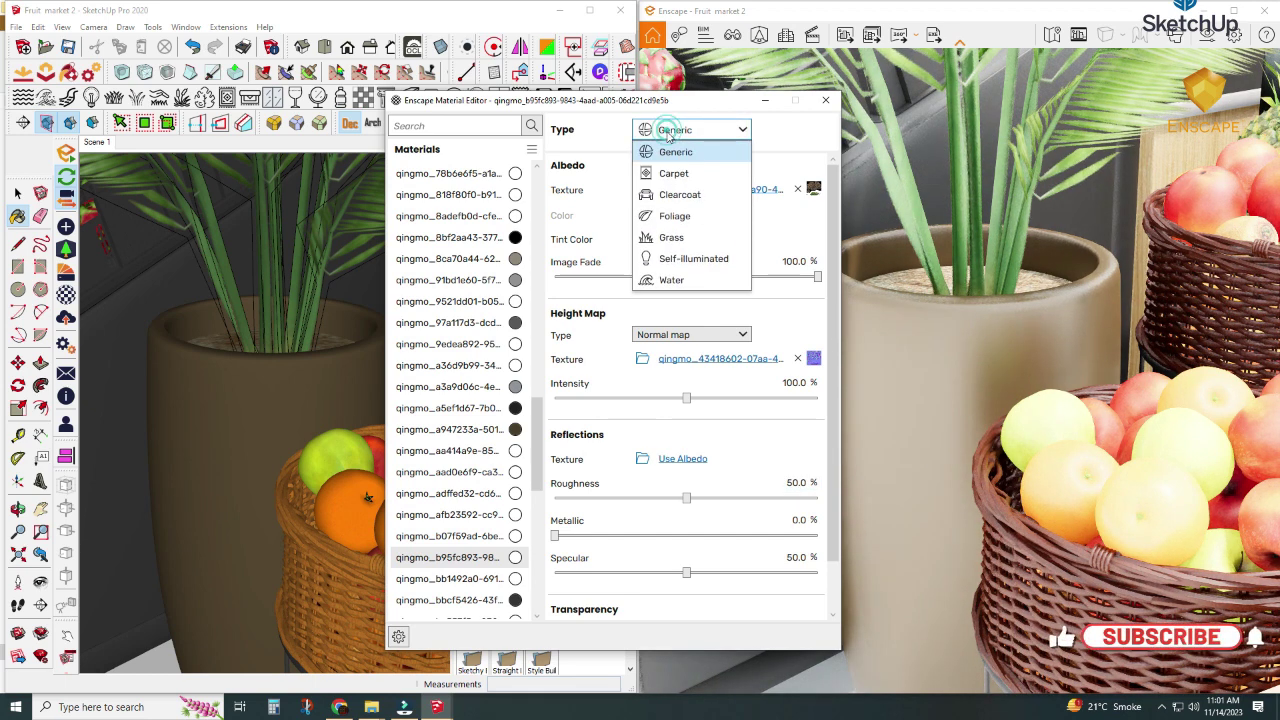
{"action": "left_click", "coordinate": [676, 215]}
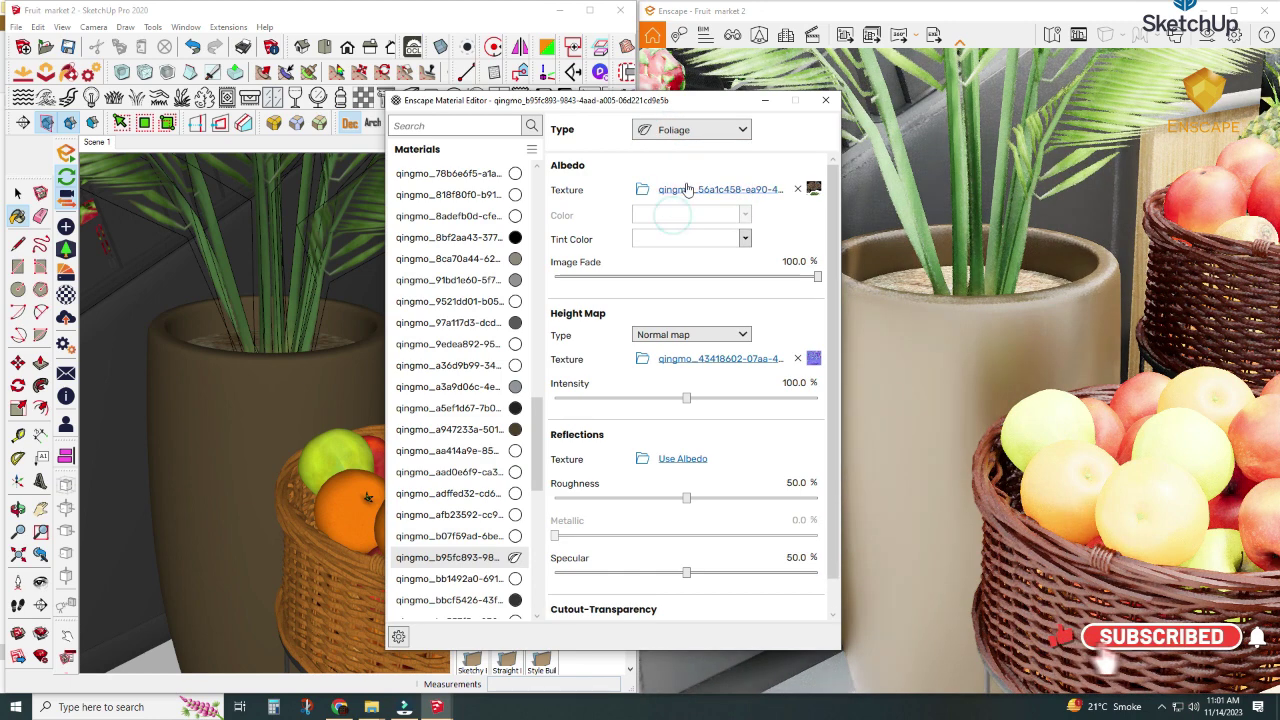
{"action": "left_click", "coordinate": [766, 103]}
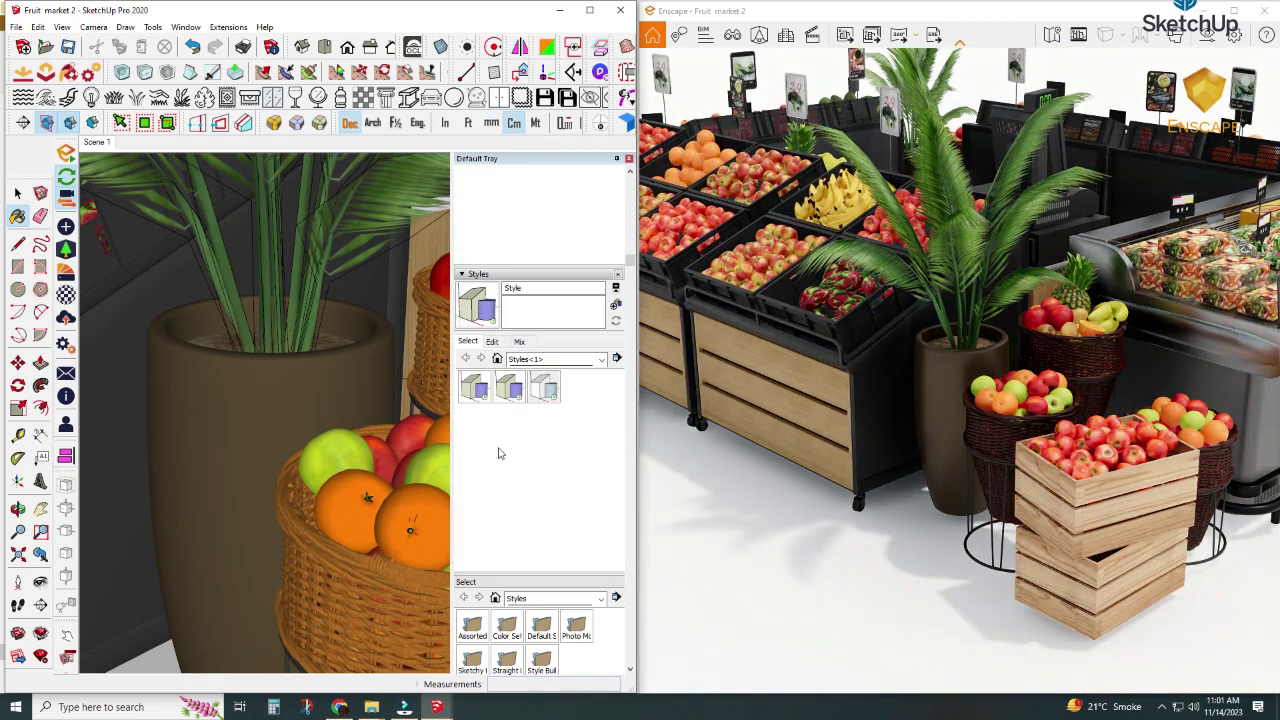
Return to Scene 1 facing the fruit stands and maximize the Enscape render window.
{"action": "mouse_move", "coordinate": [368, 497]}
{"action": "left_mouse_down"}
{"action": "mouse_move", "coordinate": [544, 412]}
{"action": "mouse_move", "coordinate": [683, 392]}
{"action": "left_mouse_up"}
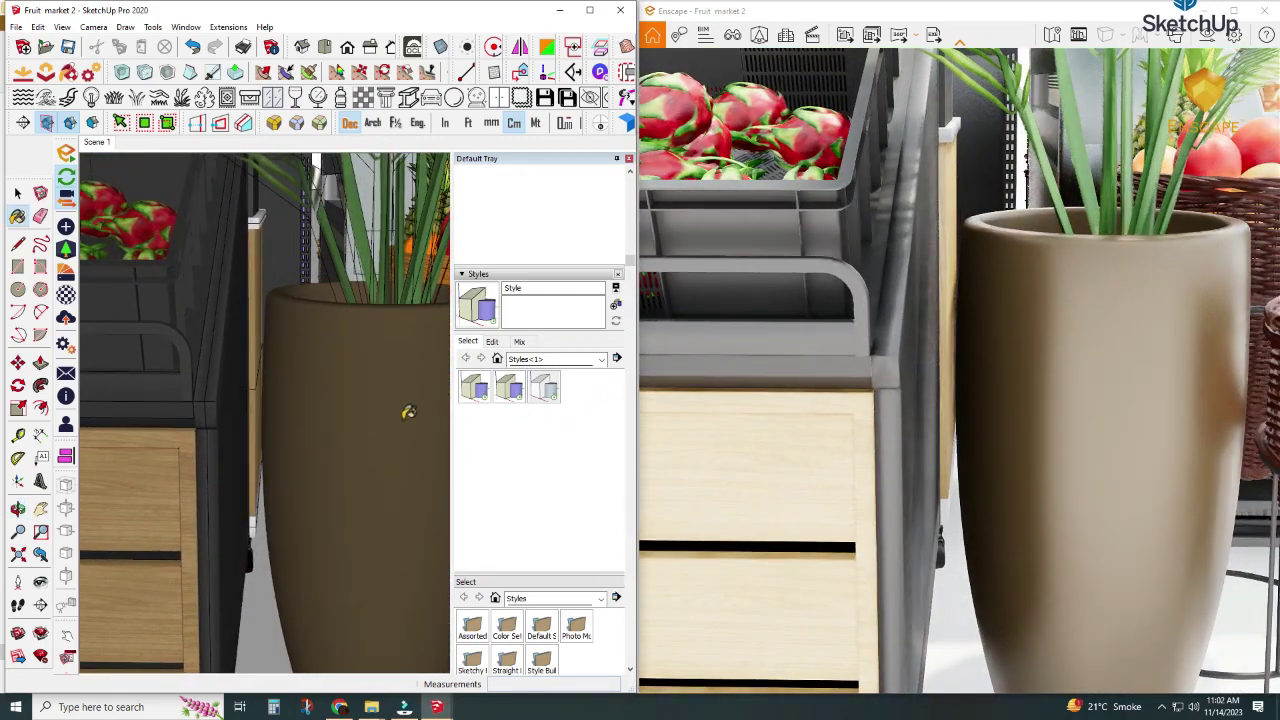
{"action": "scroll", "coordinate": [408, 408], "scroll_direction": "down", "scroll_amount": 2}
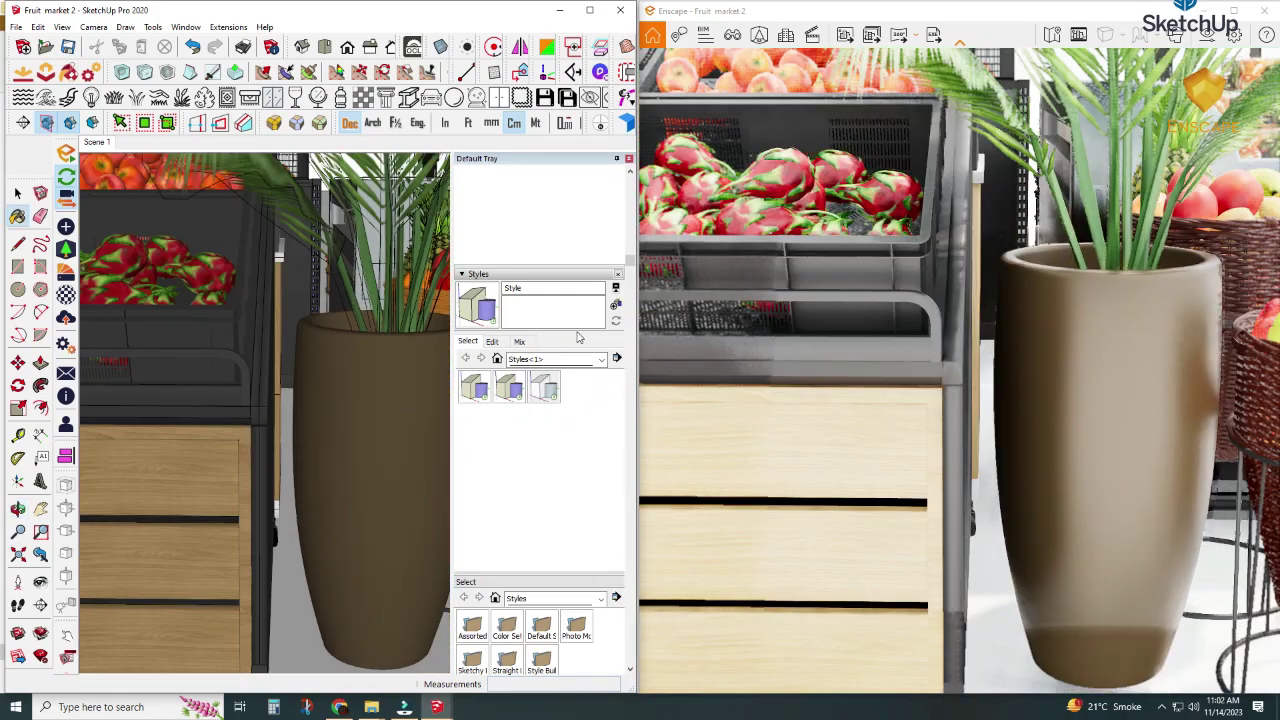
{"action": "left_click", "coordinate": [95, 143]}
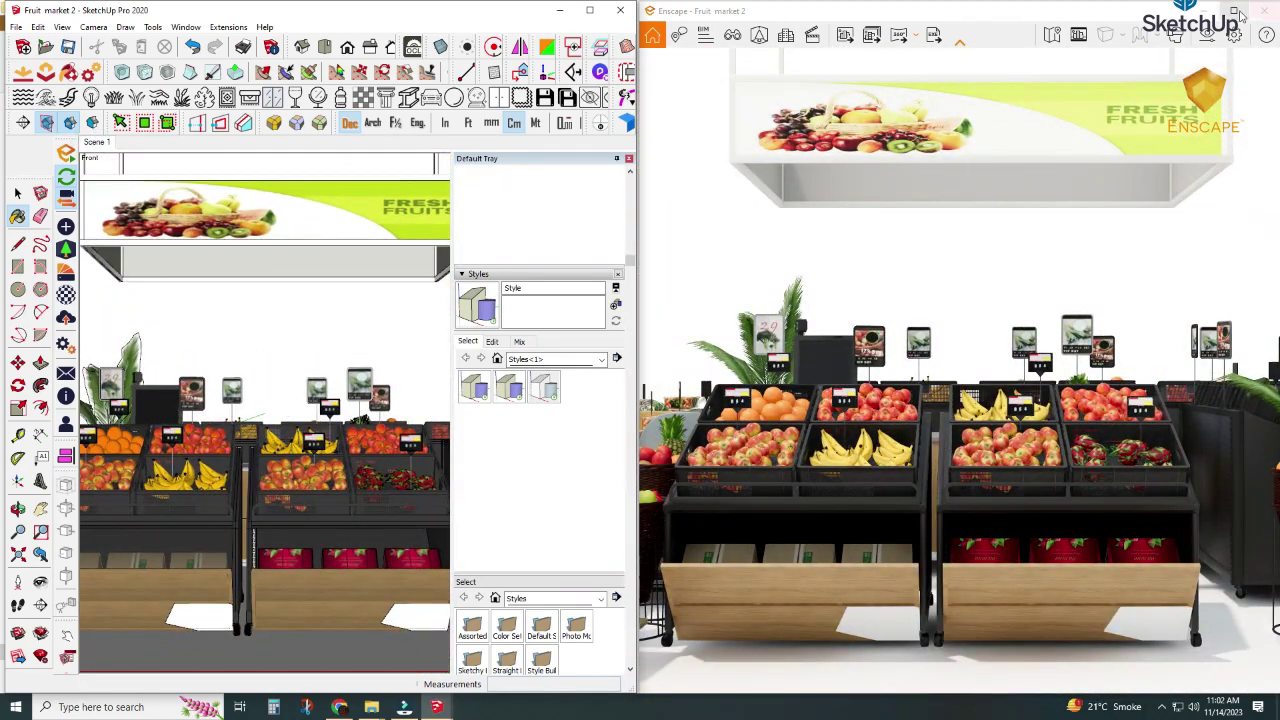
{"action": "left_click", "coordinate": [1238, 12]}
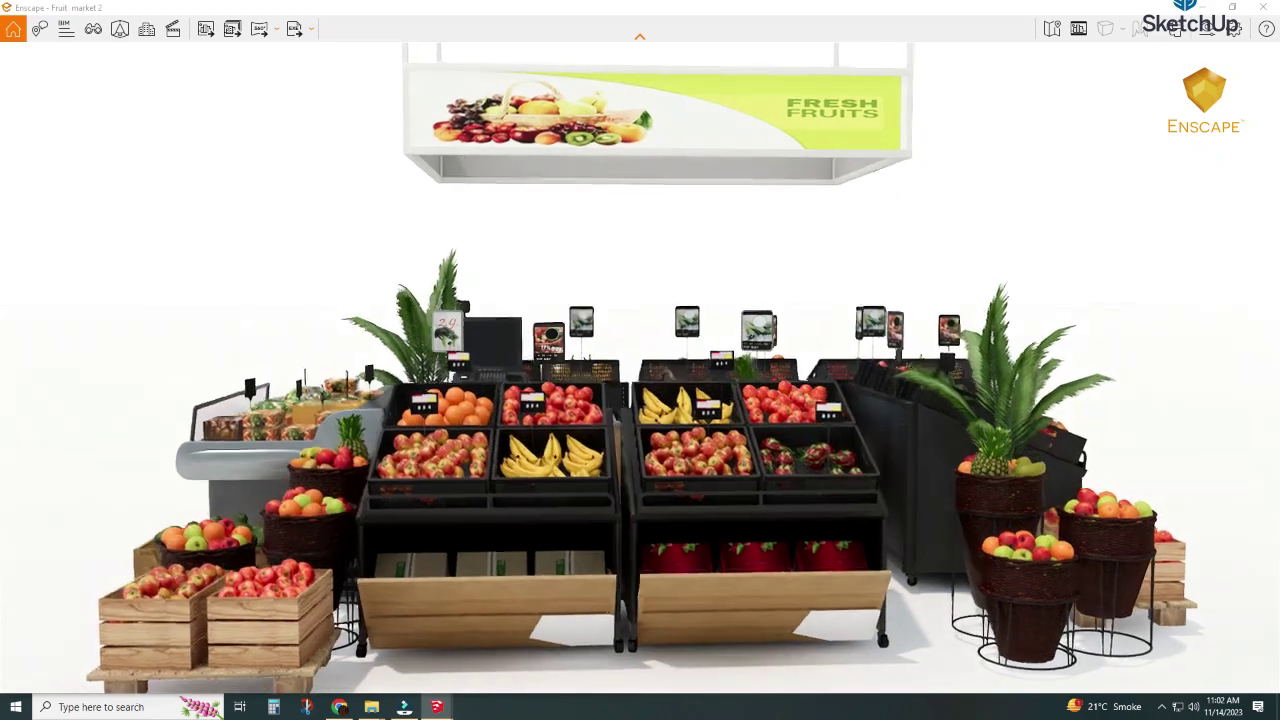
Orbit the Enscape render to an elevated three-quarter view and zoom in toward the fruit crates.
{"action": "right_click_drag", "start_coordinate": [478, 249], "coordinate": [478, 460]}
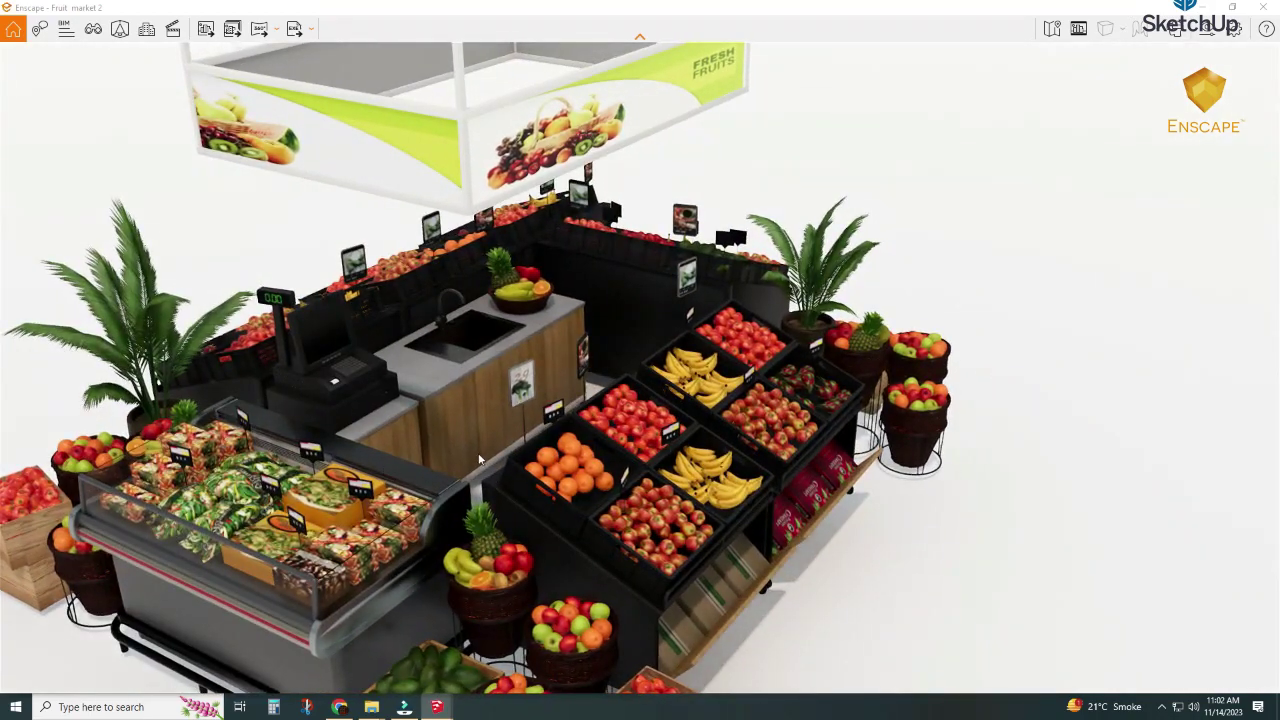
{"action": "scroll", "coordinate": [476, 448], "scroll_direction": "up", "scroll_amount": 3}
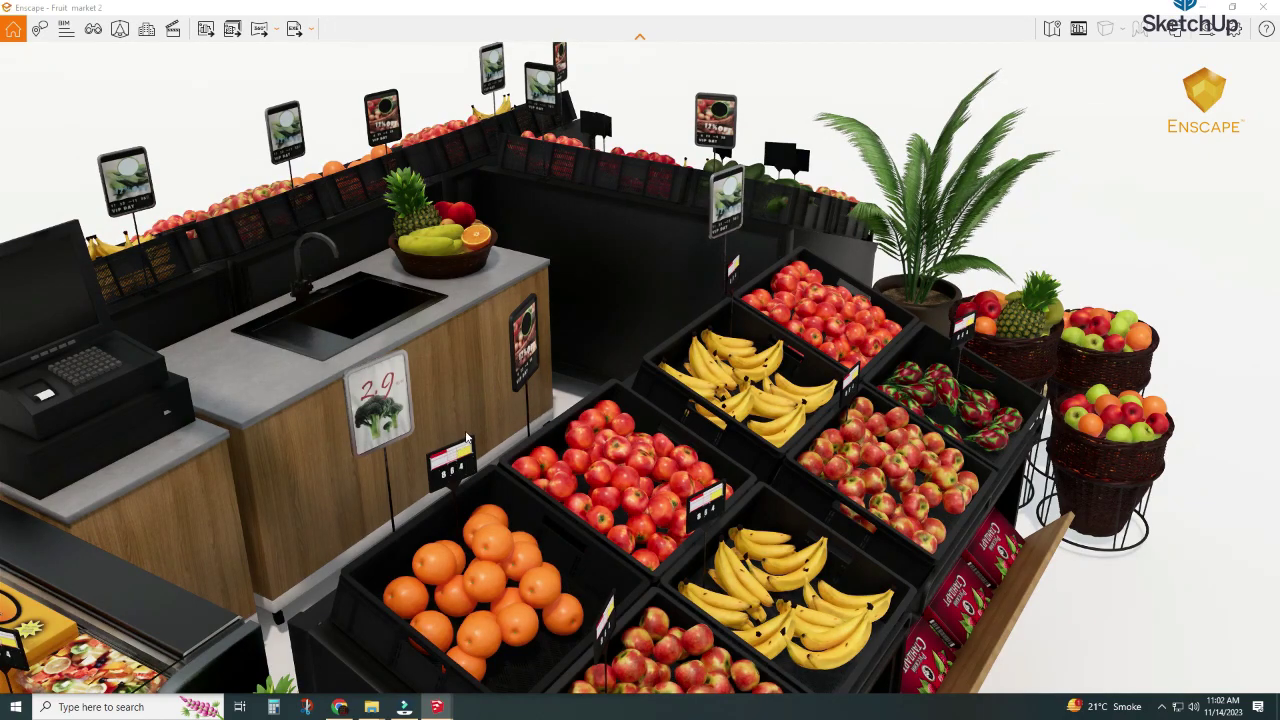
{"action": "scroll", "coordinate": [466, 438], "scroll_direction": "up", "scroll_amount": 2}
{"action": "scroll", "coordinate": [527, 555], "scroll_direction": "up", "scroll_amount": 3}
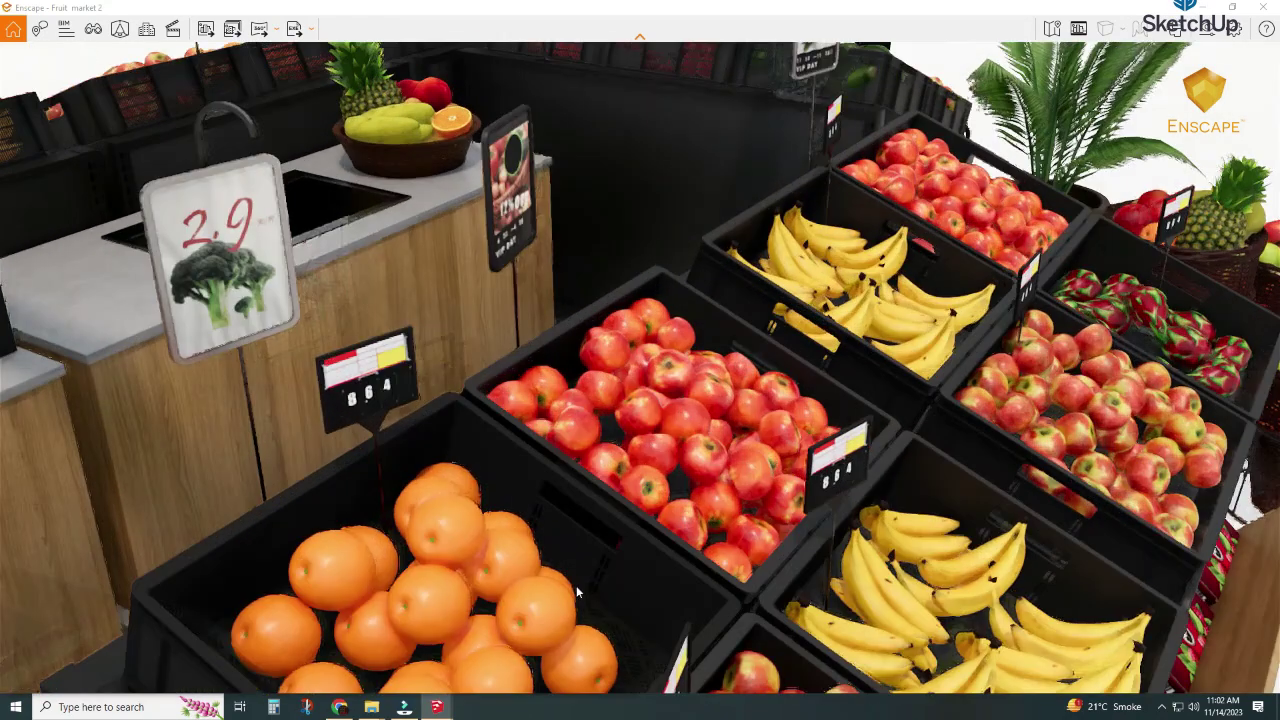
{"action": "scroll", "coordinate": [577, 592], "scroll_direction": "up", "scroll_amount": 3}
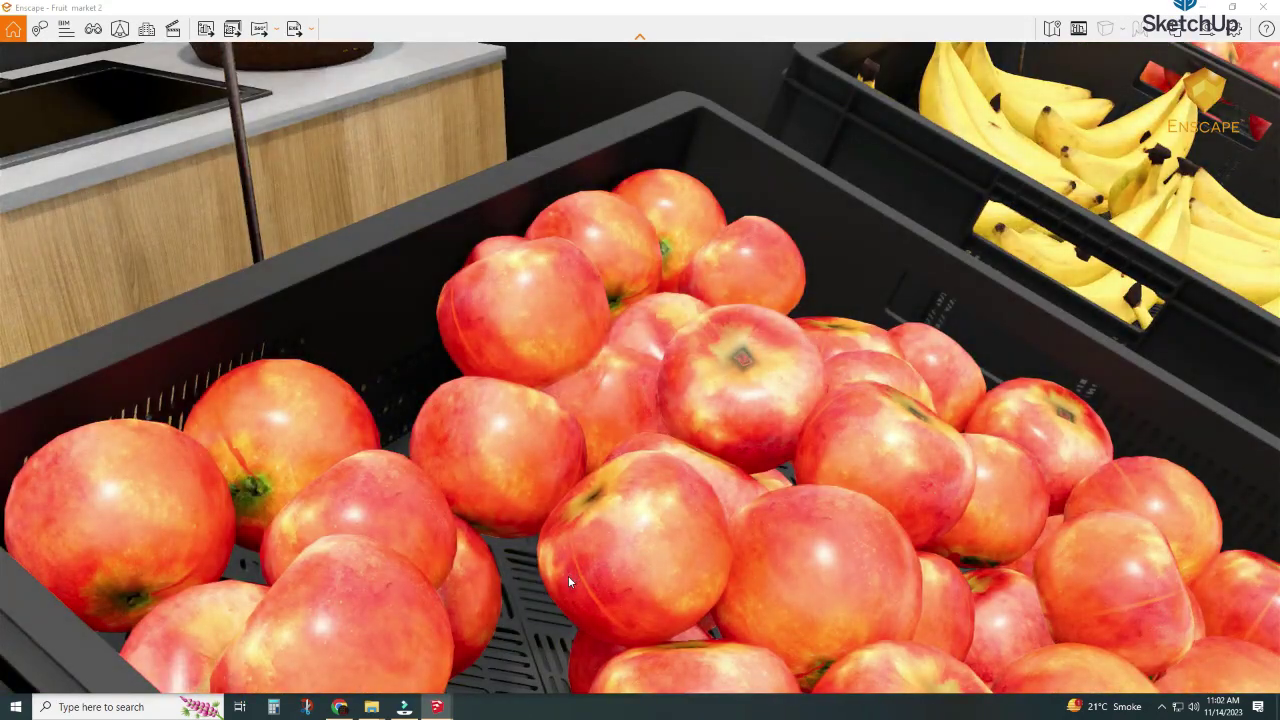
{"action": "scroll", "coordinate": [568, 575], "scroll_direction": "down", "scroll_amount": 5}
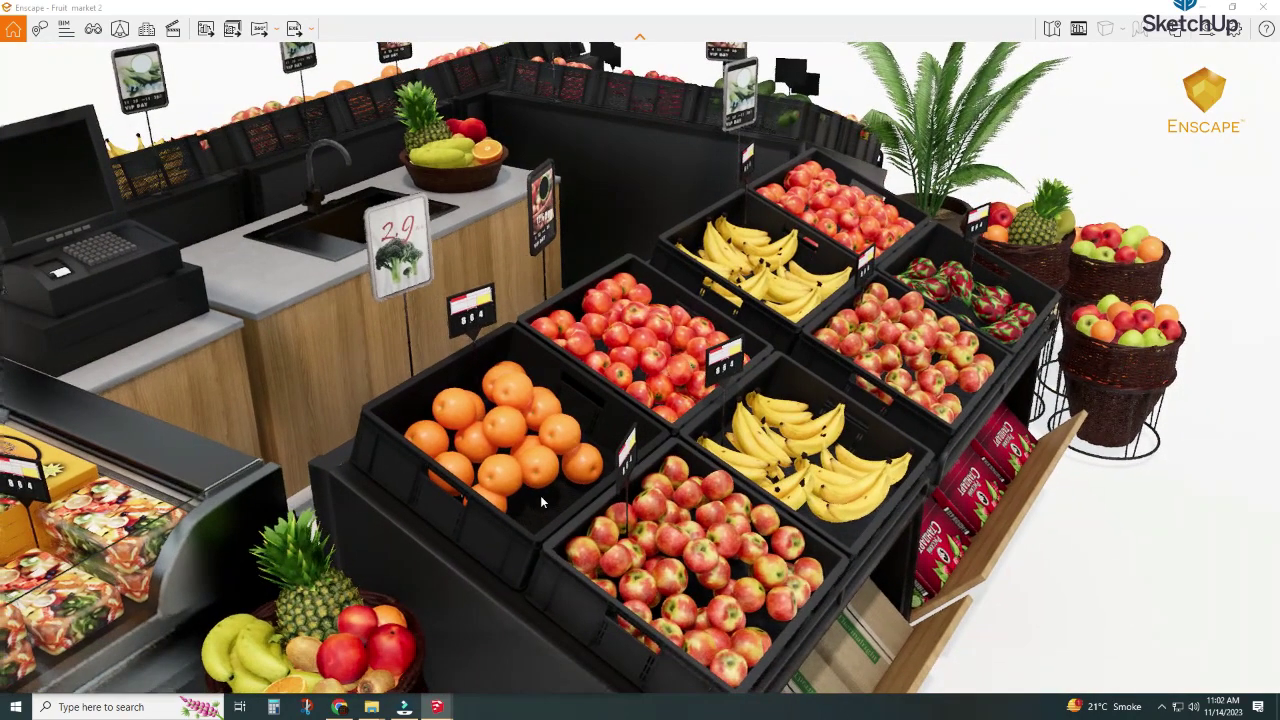
{"action": "scroll", "coordinate": [530, 510], "scroll_direction": "up", "scroll_amount": 3}
{"action": "scroll", "coordinate": [492, 535], "scroll_direction": "up", "scroll_amount": 2}
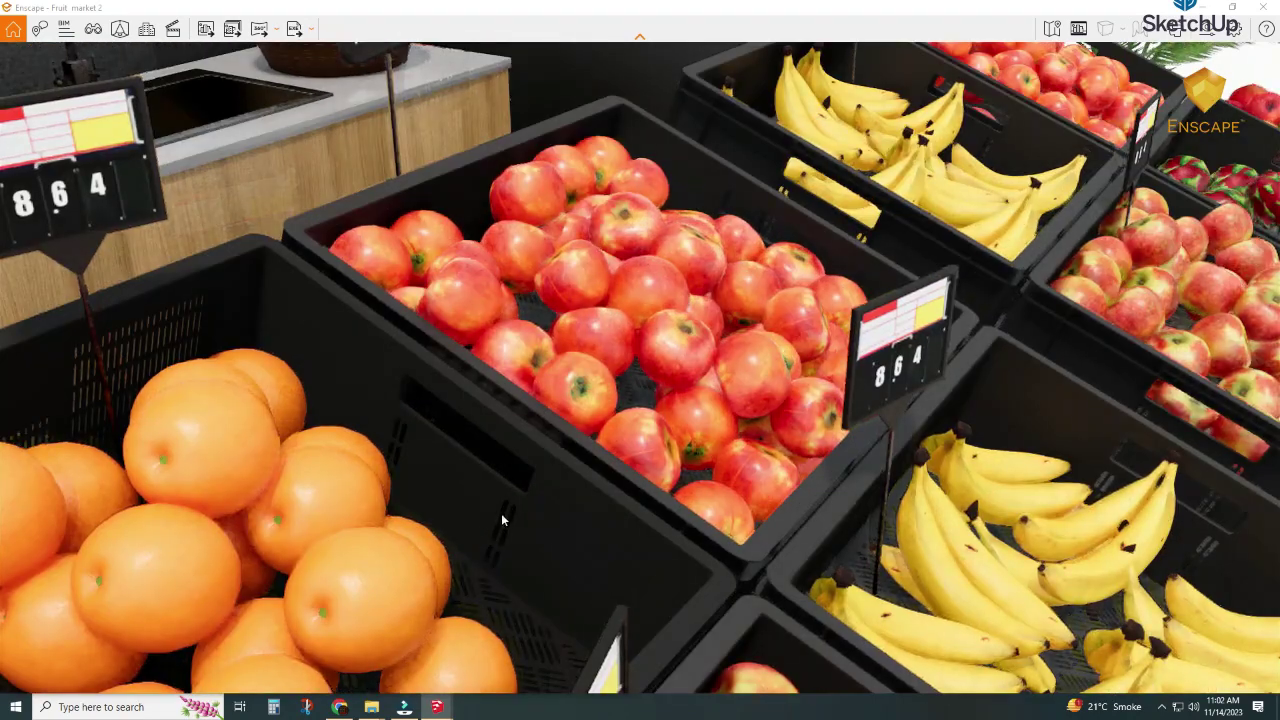
{"action": "scroll", "coordinate": [500, 522], "scroll_direction": "up", "scroll_amount": 3}
{"action": "scroll", "coordinate": [518, 514], "scroll_direction": "up", "scroll_amount": 3}
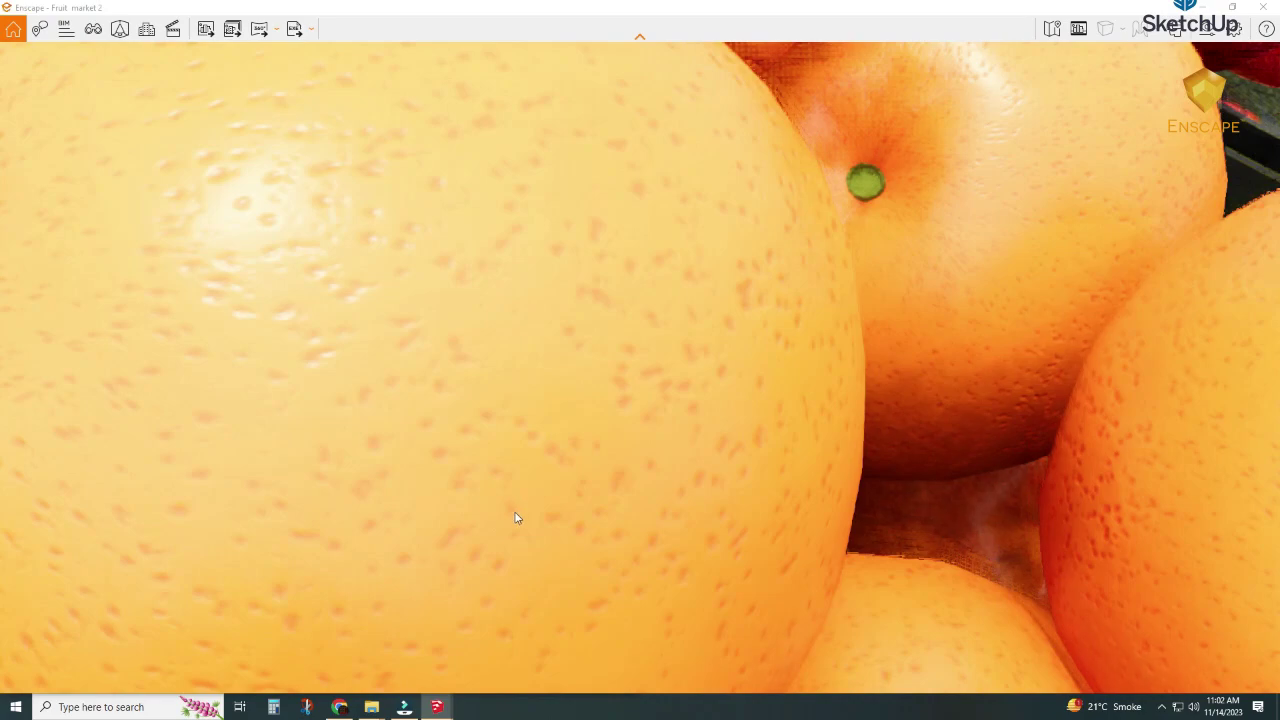
{"action": "scroll", "coordinate": [503, 518], "scroll_direction": "down", "scroll_amount": 5}
{"action": "scroll", "coordinate": [502, 517], "scroll_direction": "up", "scroll_amount": 2}
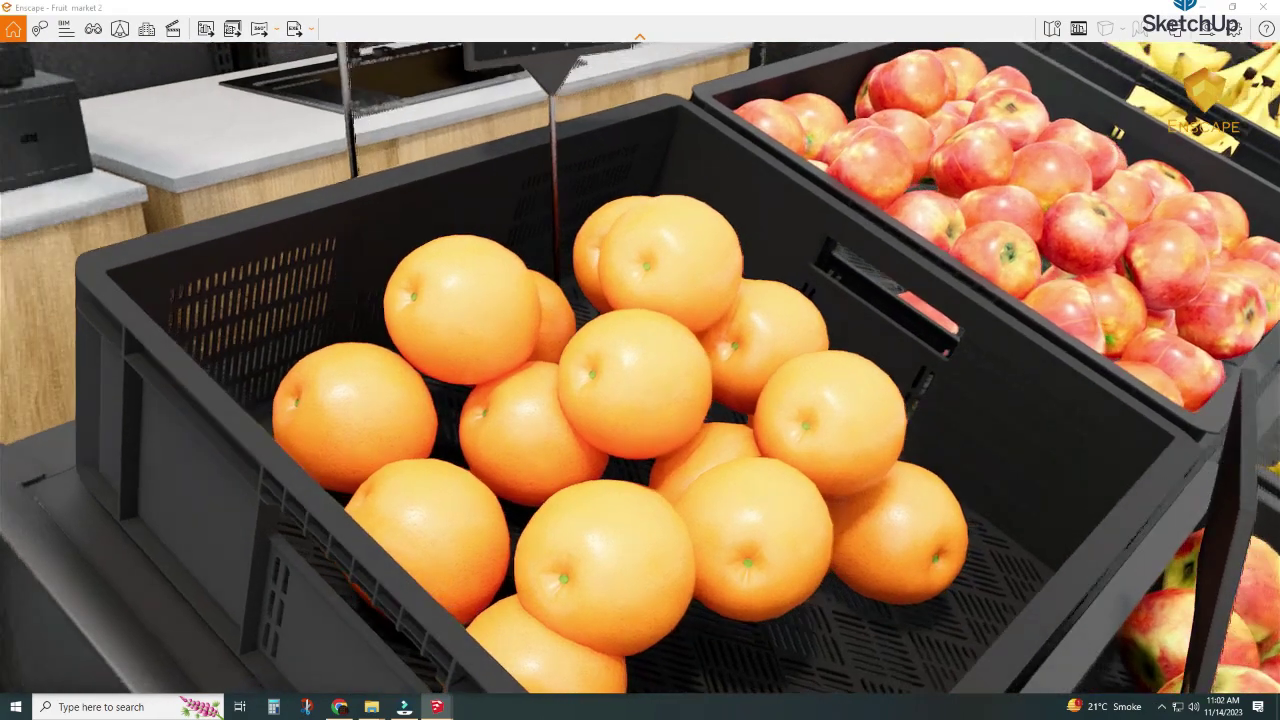
{"action": "scroll", "coordinate": [539, 516], "scroll_direction": "down", "scroll_amount": 2}
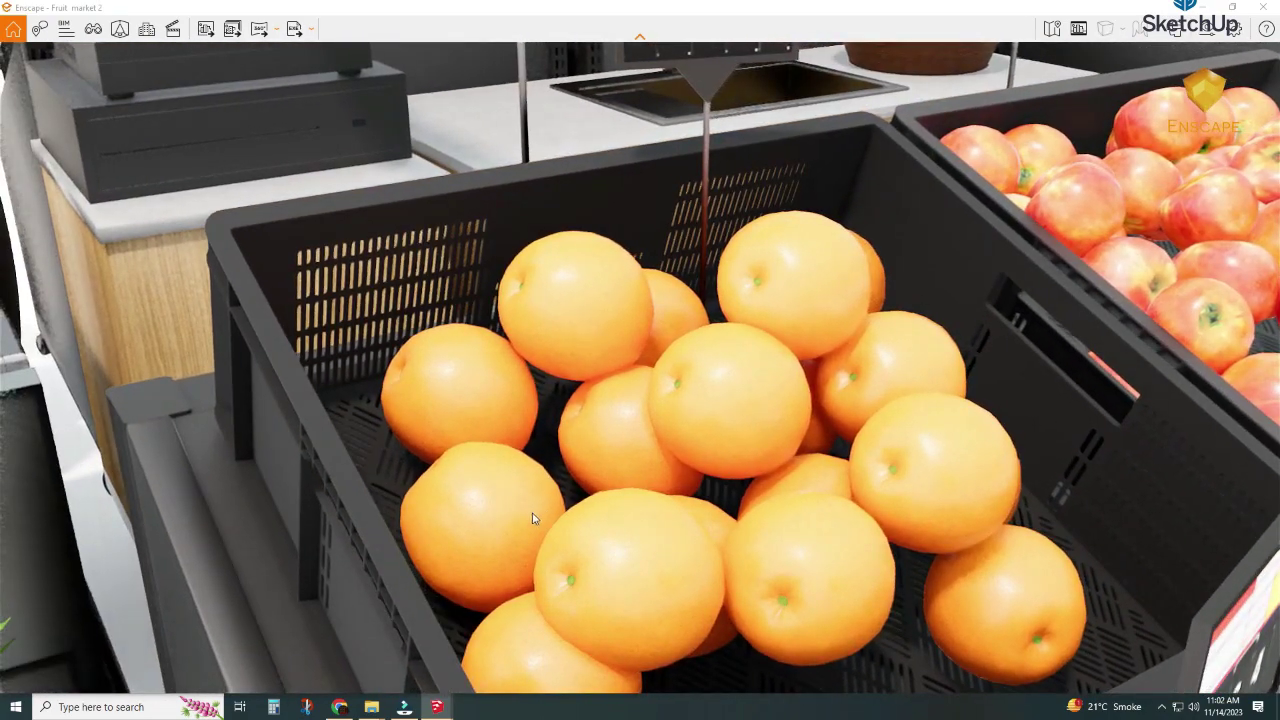
Face the orange, apple and banana crates close up, then restore Enscape beside SketchUp.
{"action": "left_click_drag", "start_coordinate": [539, 516], "coordinate": [400, 516]}
{"action": "scroll", "coordinate": [535, 514], "scroll_direction": "down", "scroll_amount": 5}
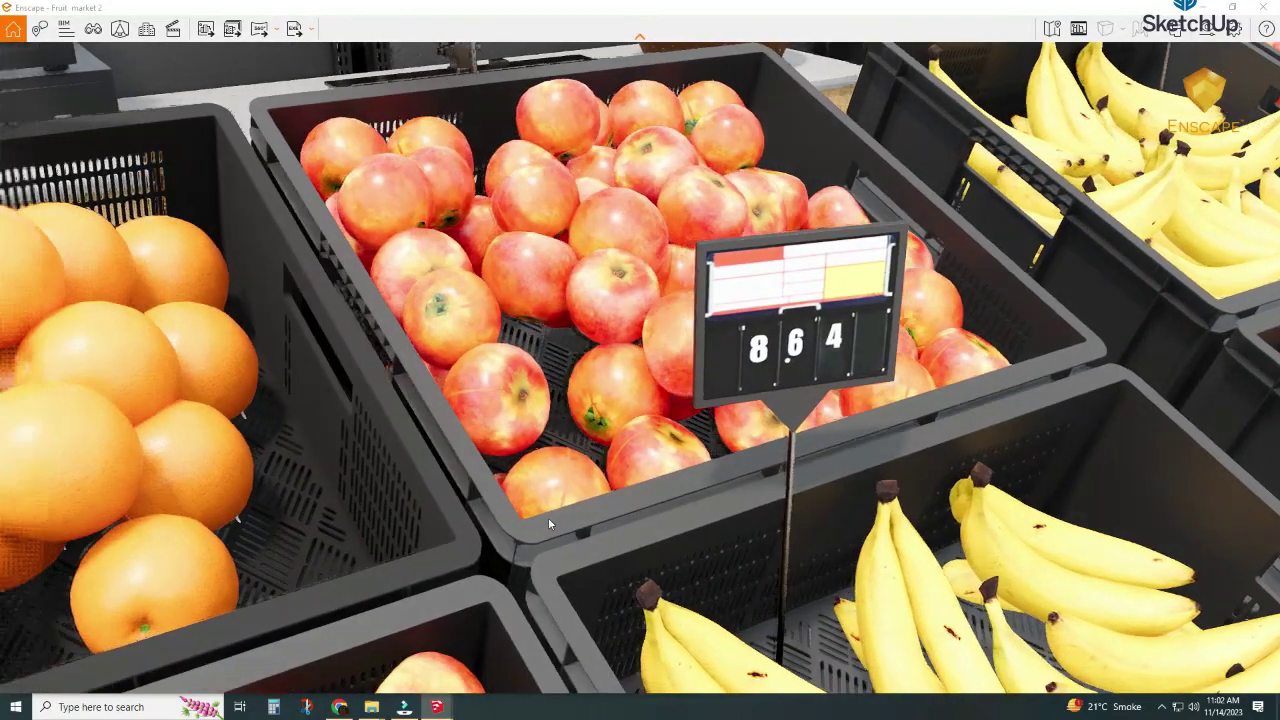
{"action": "scroll", "coordinate": [551, 528], "scroll_direction": "down", "scroll_amount": 5}
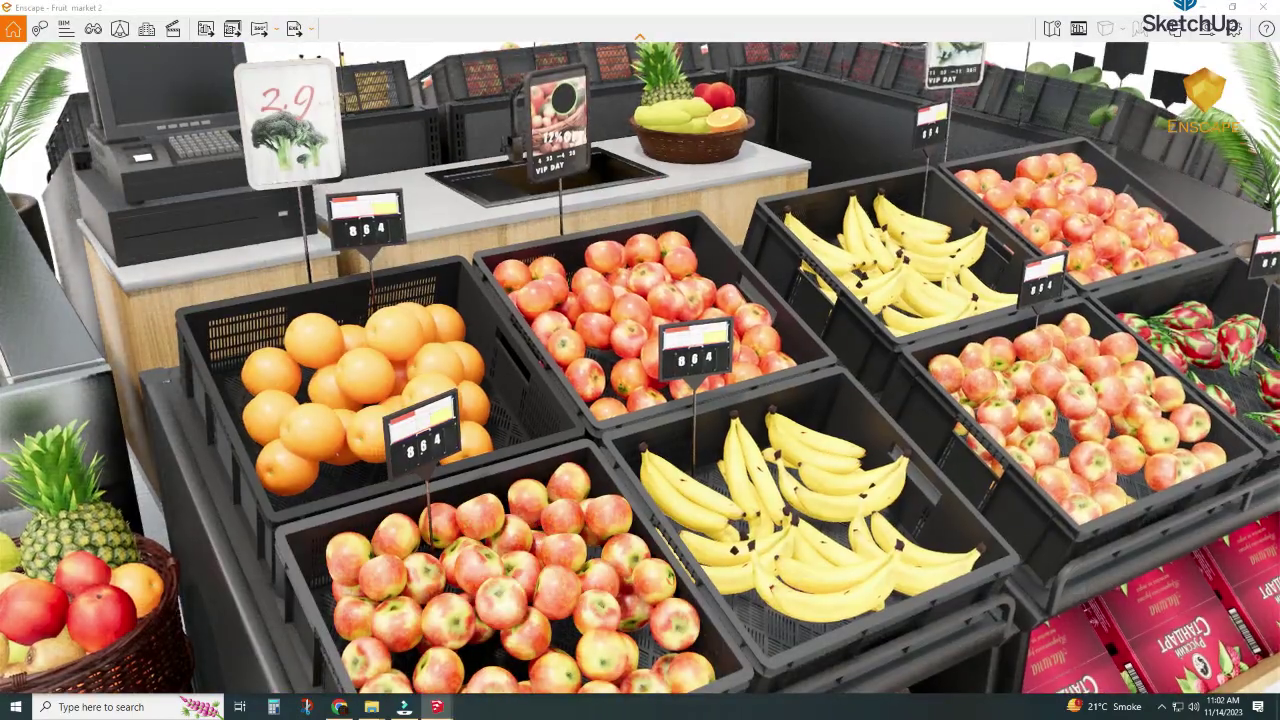
{"action": "scroll", "coordinate": [551, 528], "scroll_direction": "up", "scroll_amount": 1}
{"action": "right_click_drag", "start_coordinate": [470, 519], "coordinate": [530, 519]}
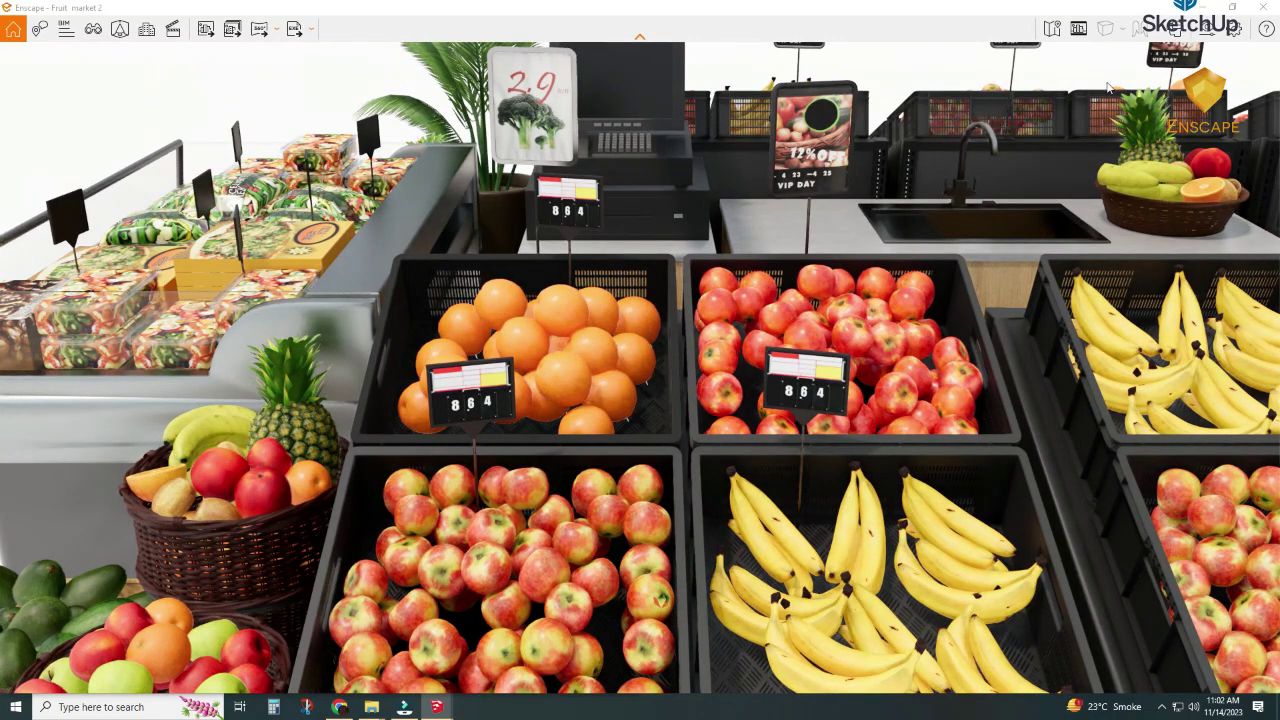
{"action": "left_click", "coordinate": [1235, 10]}
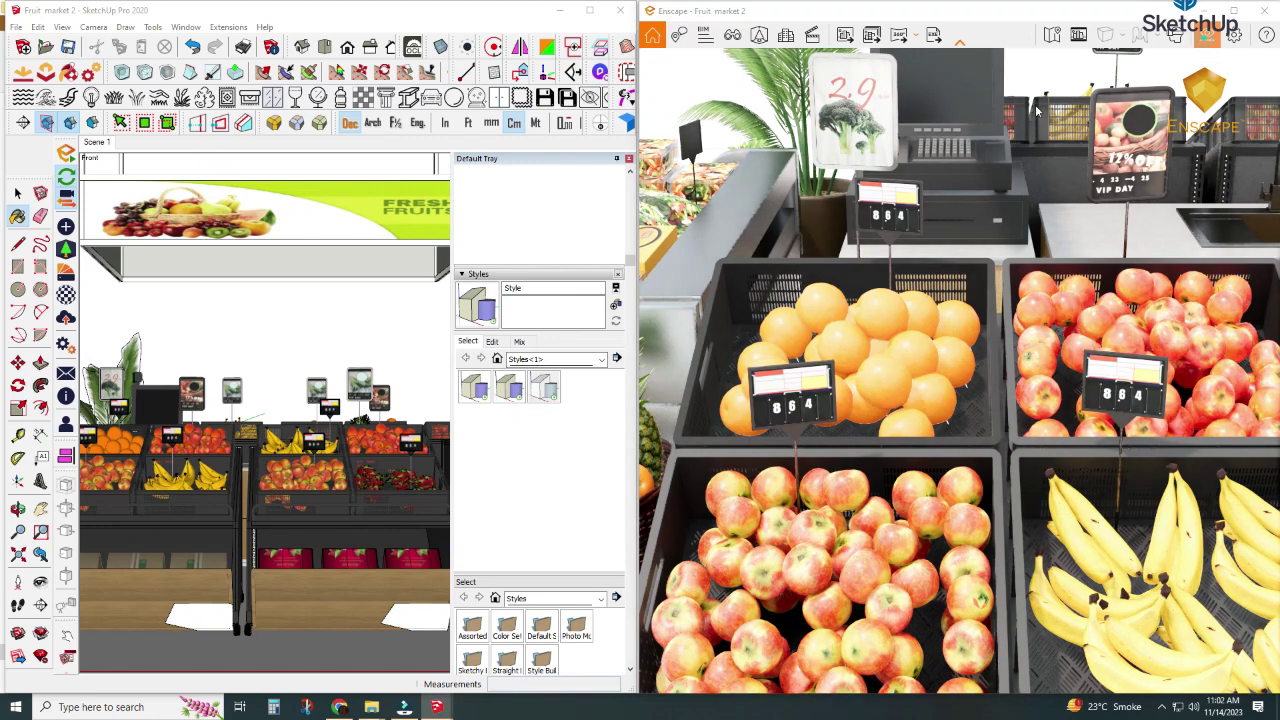
{"action": "left_click", "coordinate": [1207, 36]}
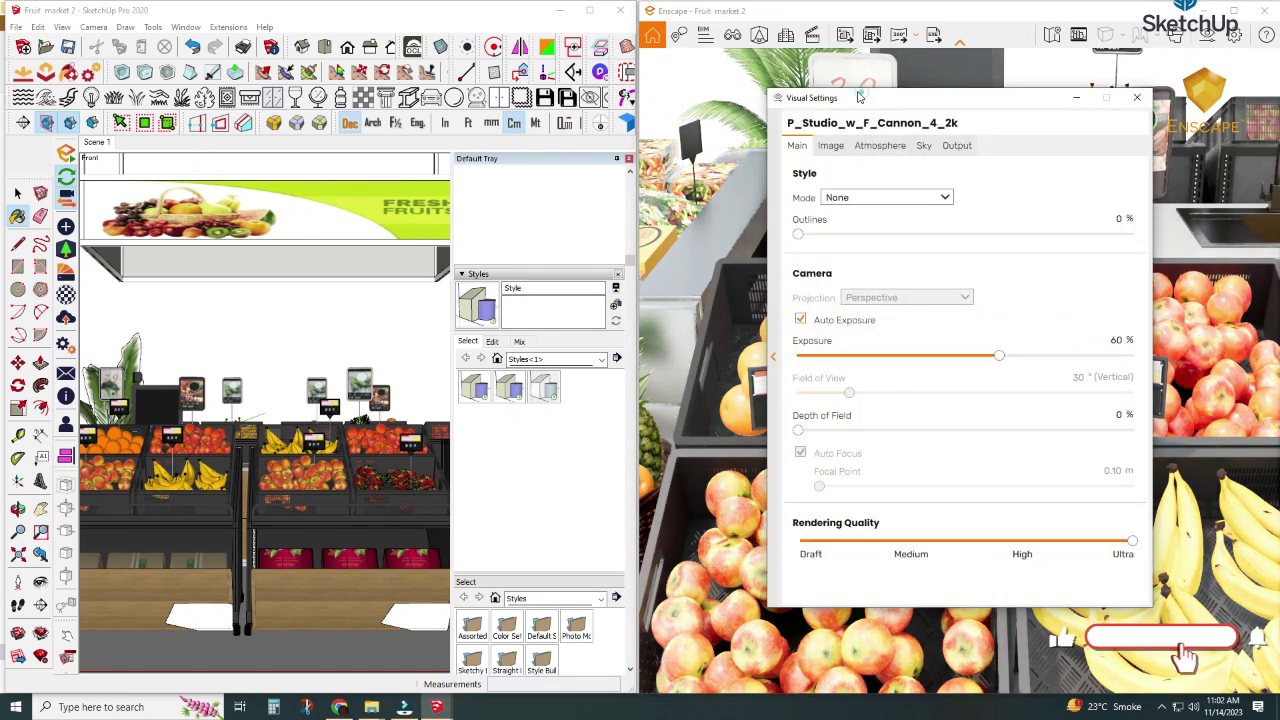
{"action": "left_click_drag", "start_coordinate": [862, 97], "coordinate": [521, 89]}
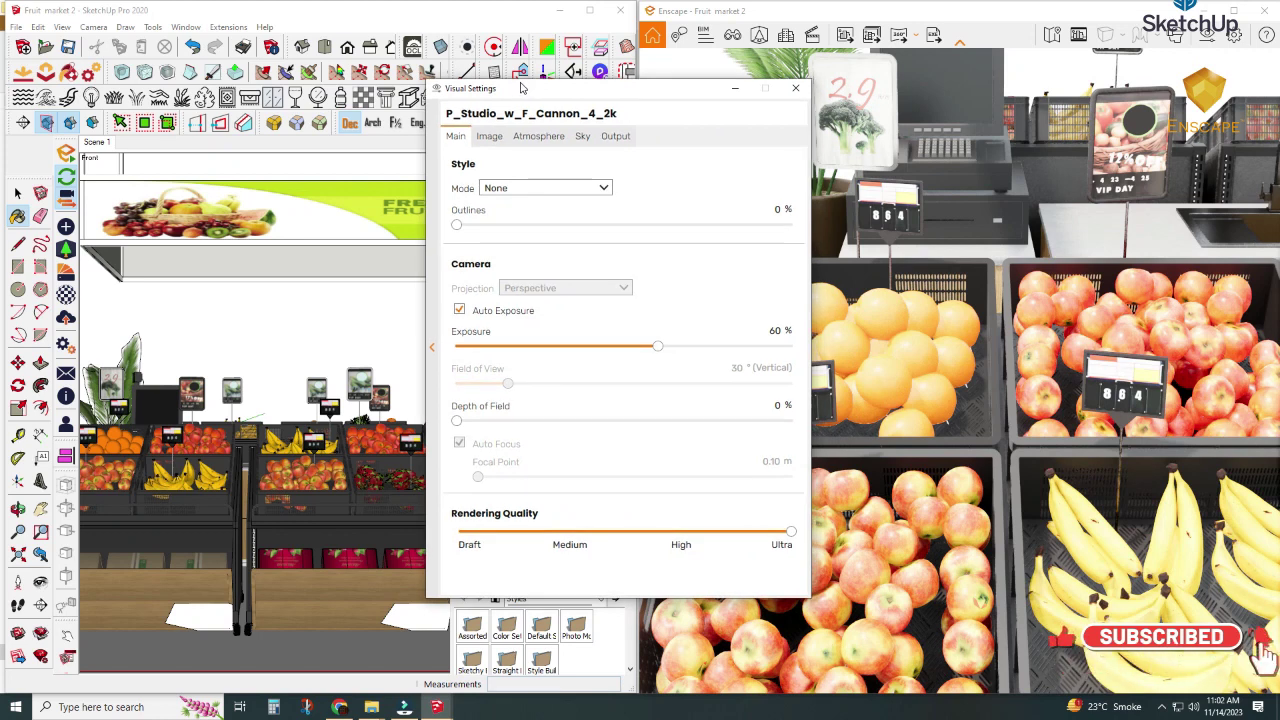
{"action": "left_click", "coordinate": [582, 138]}
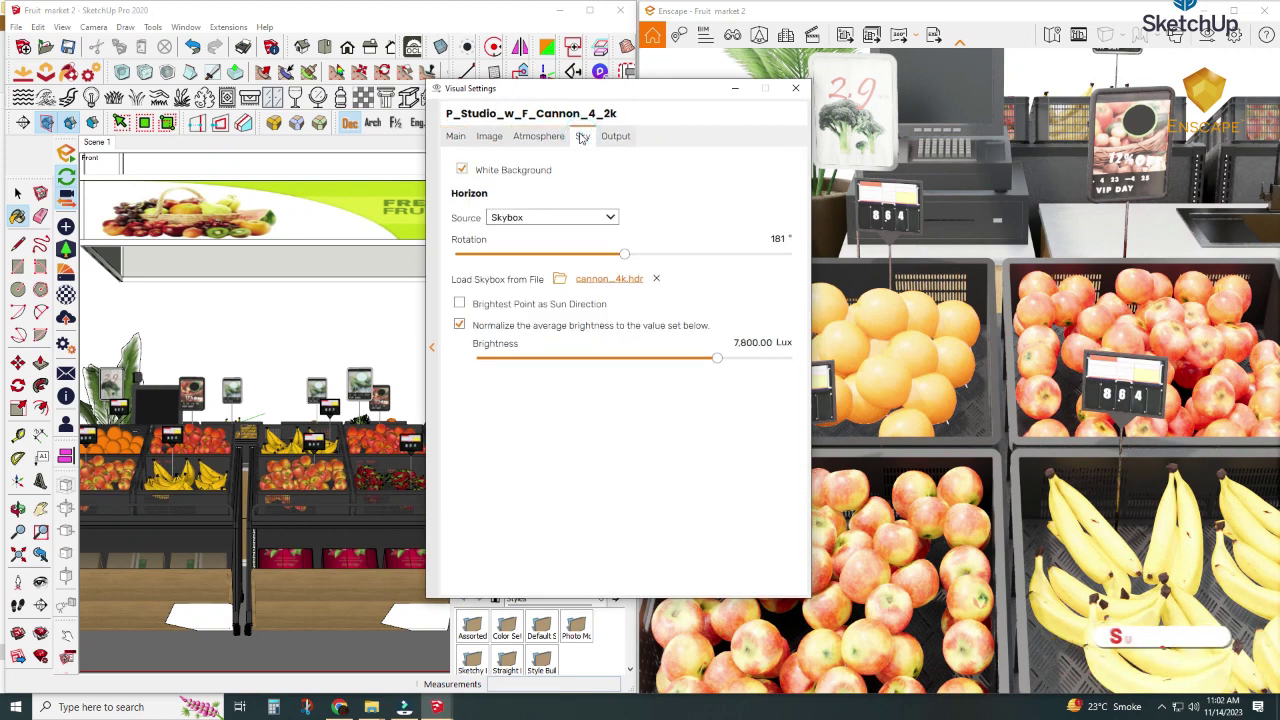
{"action": "left_click", "coordinate": [489, 140]}
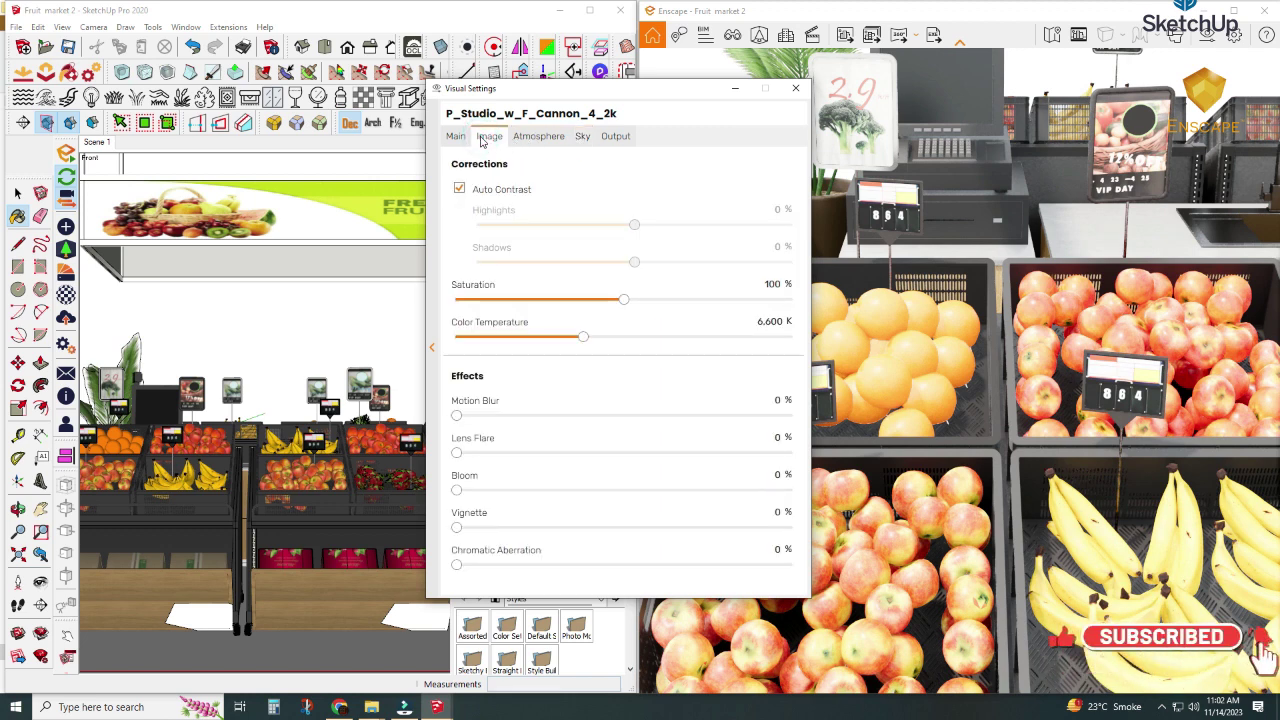
{"action": "left_click", "coordinate": [453, 139]}
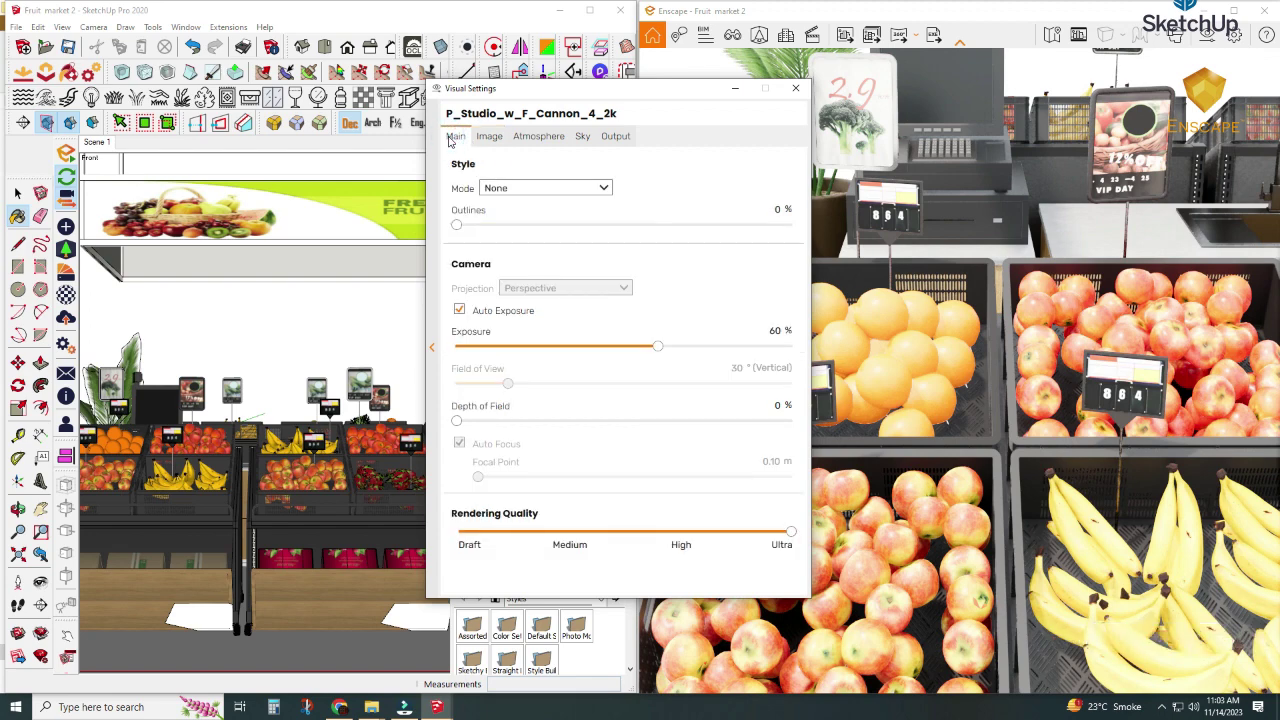
{"action": "left_click", "coordinate": [734, 88]}
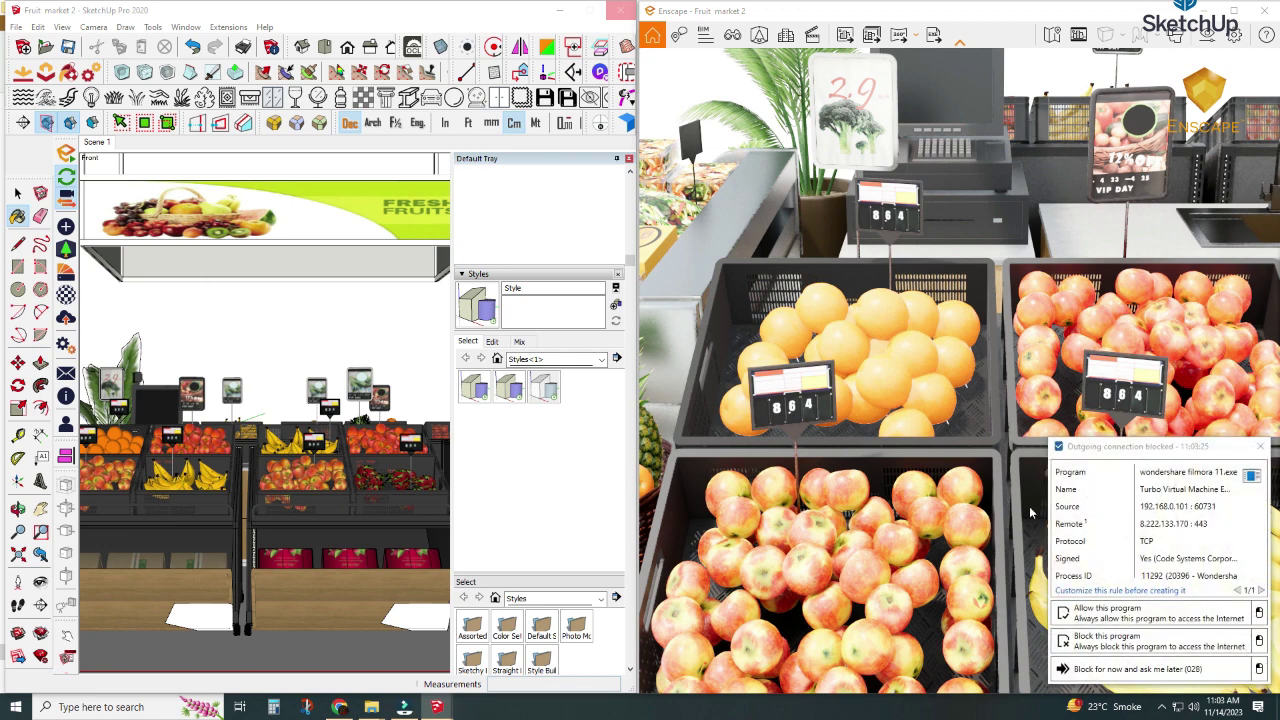
Dismiss the firewall notice, zoom onto the FRESH FRUITS sign, and bring up Enscape's Material Editor.
{"action": "left_click", "coordinate": [1260, 446]}
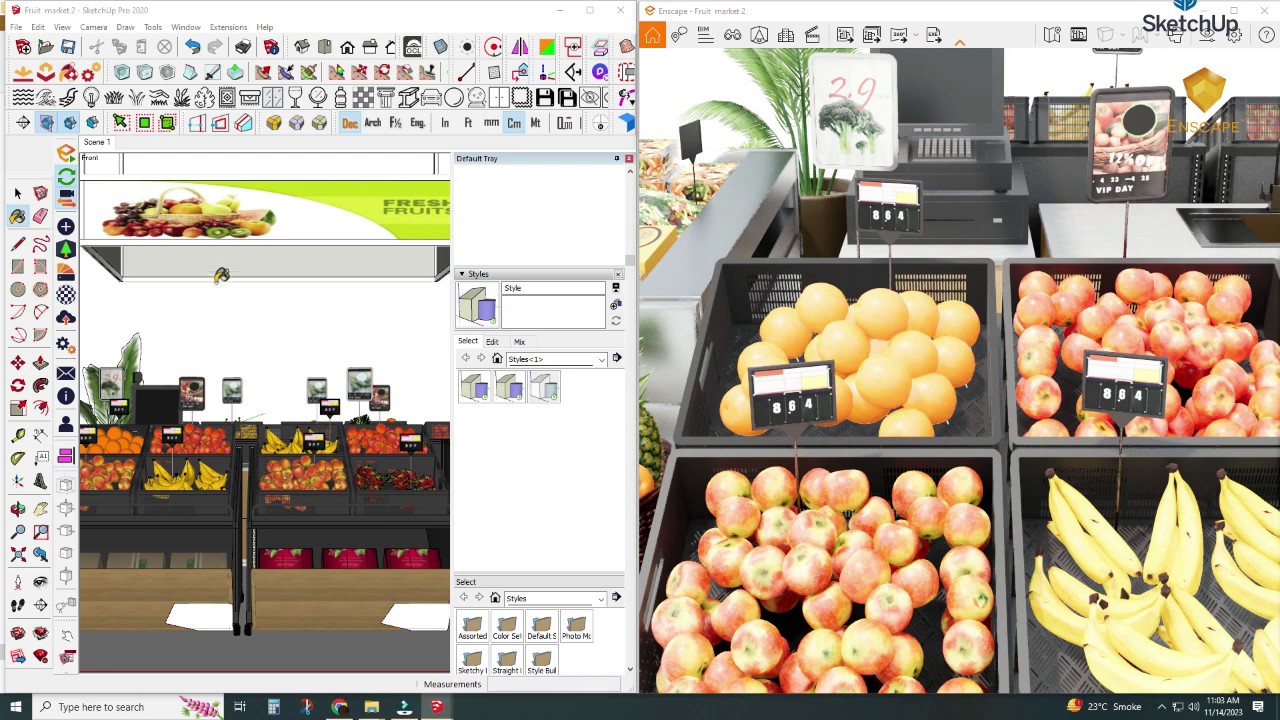
{"action": "middle_click_drag", "start_coordinate": [228, 281], "coordinate": [276, 420], "text": "shift"}
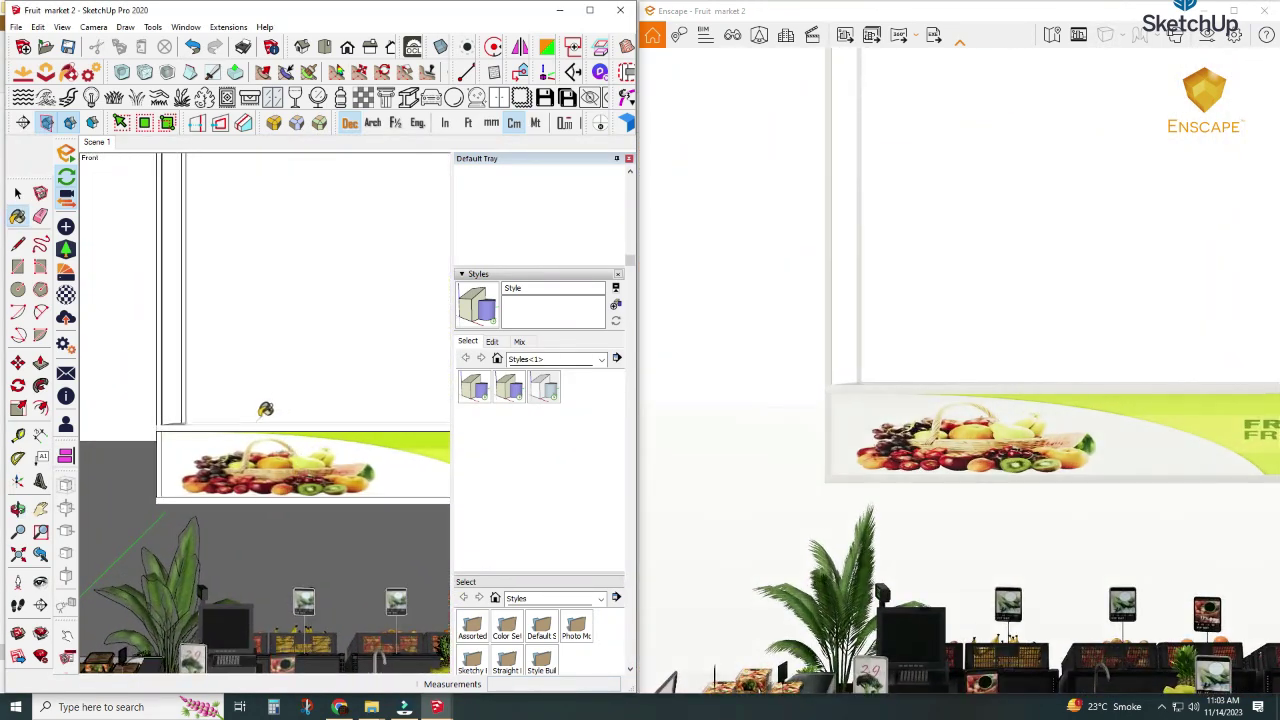
{"action": "scroll", "coordinate": [260, 412], "scroll_direction": "down", "scroll_amount": 3}
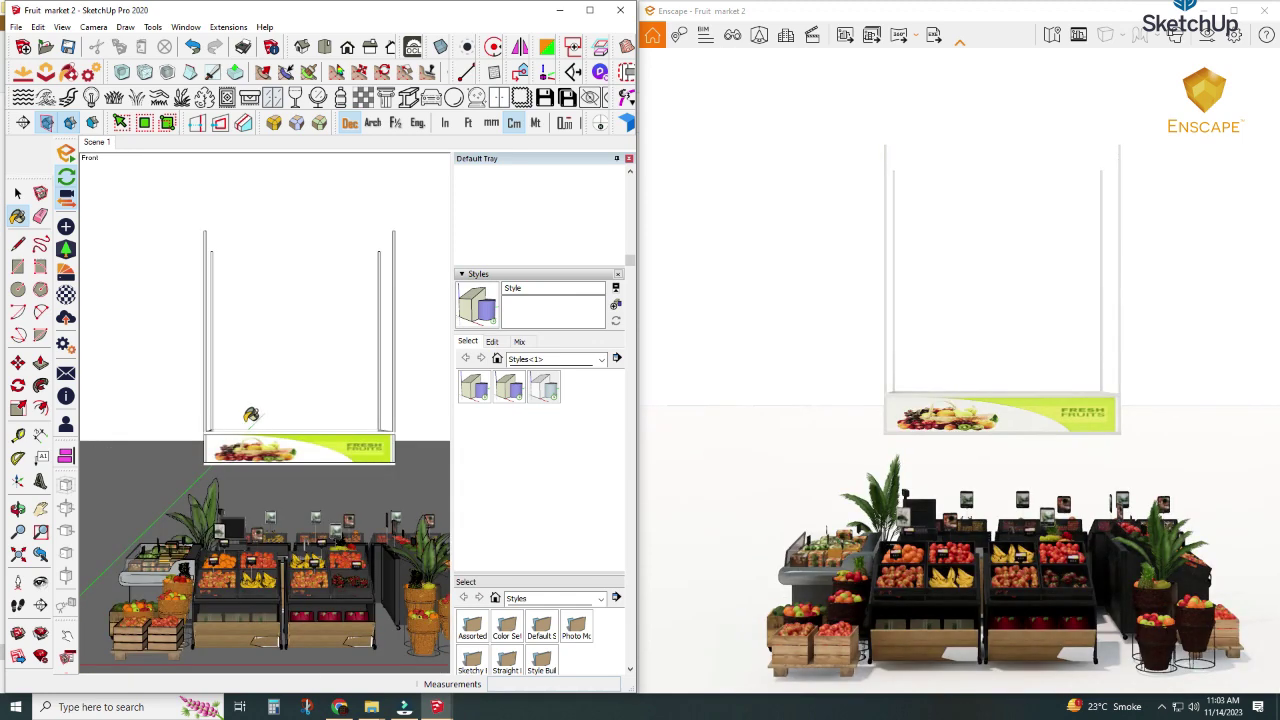
{"action": "scroll", "coordinate": [248, 418], "scroll_direction": "up", "scroll_amount": 1}
{"action": "scroll", "coordinate": [240, 421], "scroll_direction": "up", "scroll_amount": 1}
{"action": "scroll", "coordinate": [234, 423], "scroll_direction": "up", "scroll_amount": 1}
{"action": "scroll", "coordinate": [234, 423], "scroll_direction": "up", "scroll_amount": 1}
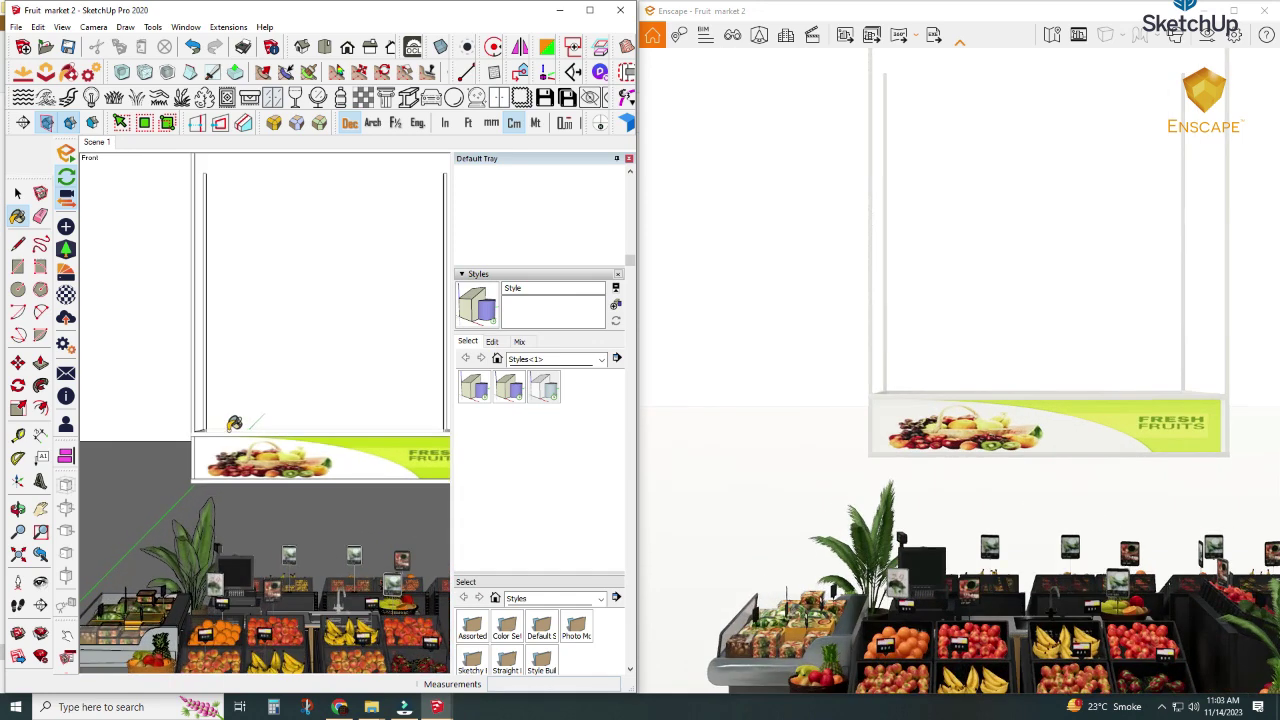
{"action": "scroll", "coordinate": [234, 423], "scroll_direction": "up", "scroll_amount": 1}
{"action": "scroll", "coordinate": [234, 423], "scroll_direction": "up", "scroll_amount": 1}
{"action": "scroll", "coordinate": [234, 423], "scroll_direction": "up", "scroll_amount": 1}
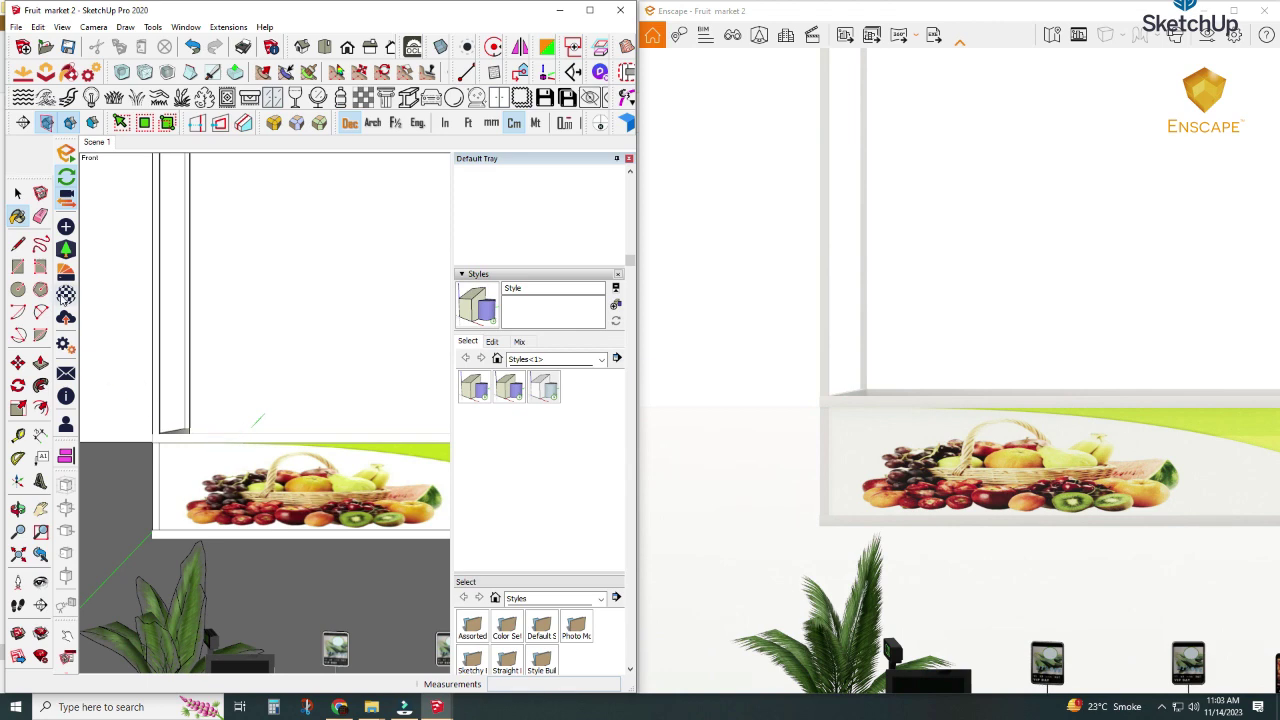
{"action": "left_click", "coordinate": [65, 294]}
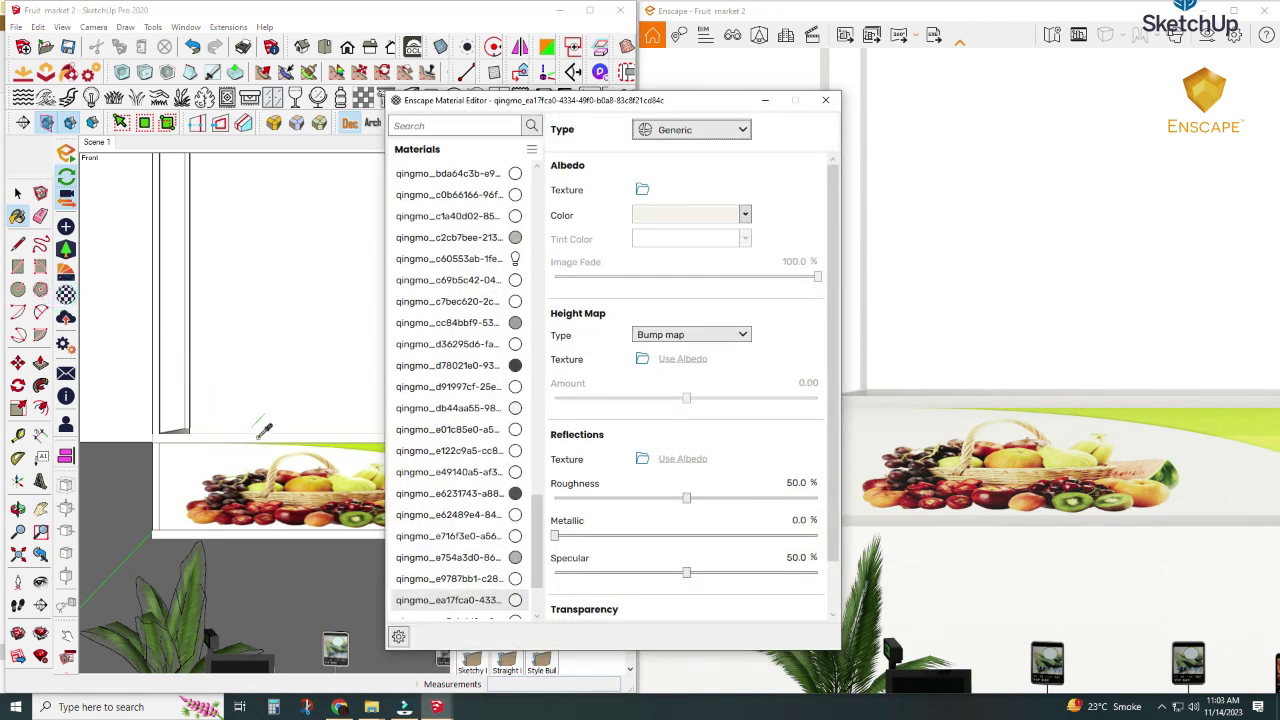
Change the generic material's albedo colour from off-white #F3F1EA to light grey #D6D5CF.
{"action": "left_click", "coordinate": [695, 221]}
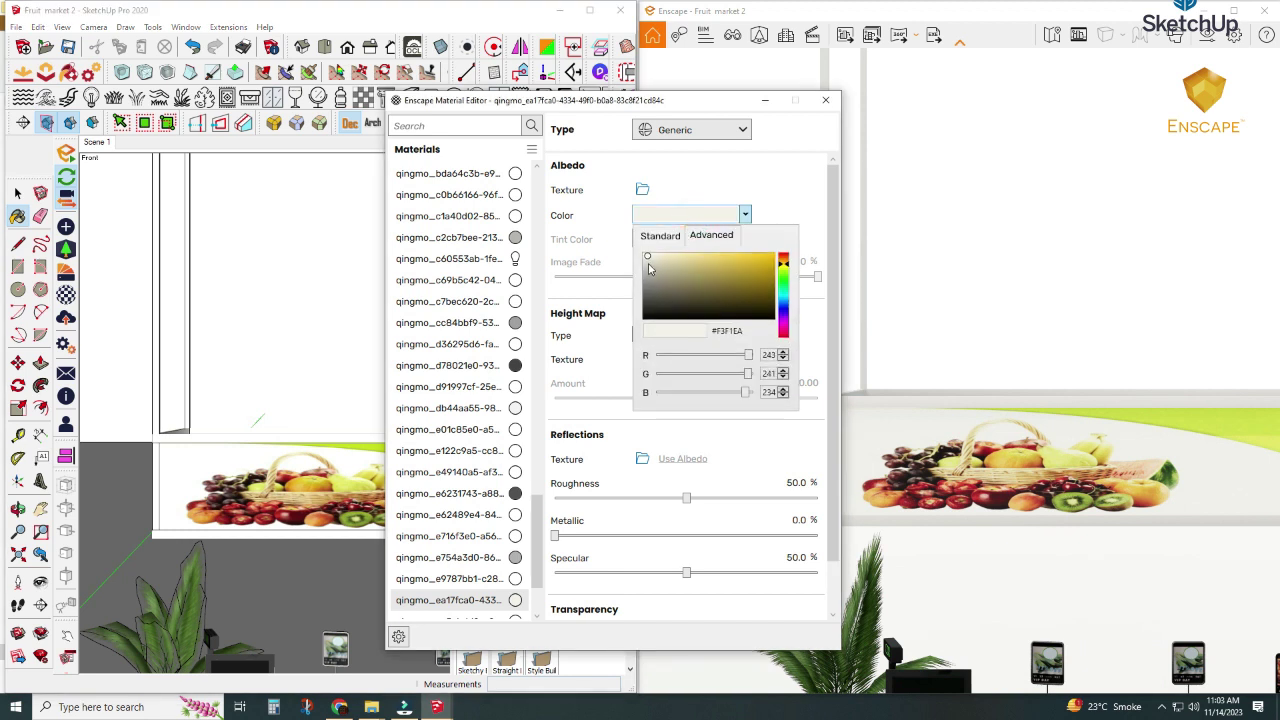
{"action": "left_click", "coordinate": [648, 266]}
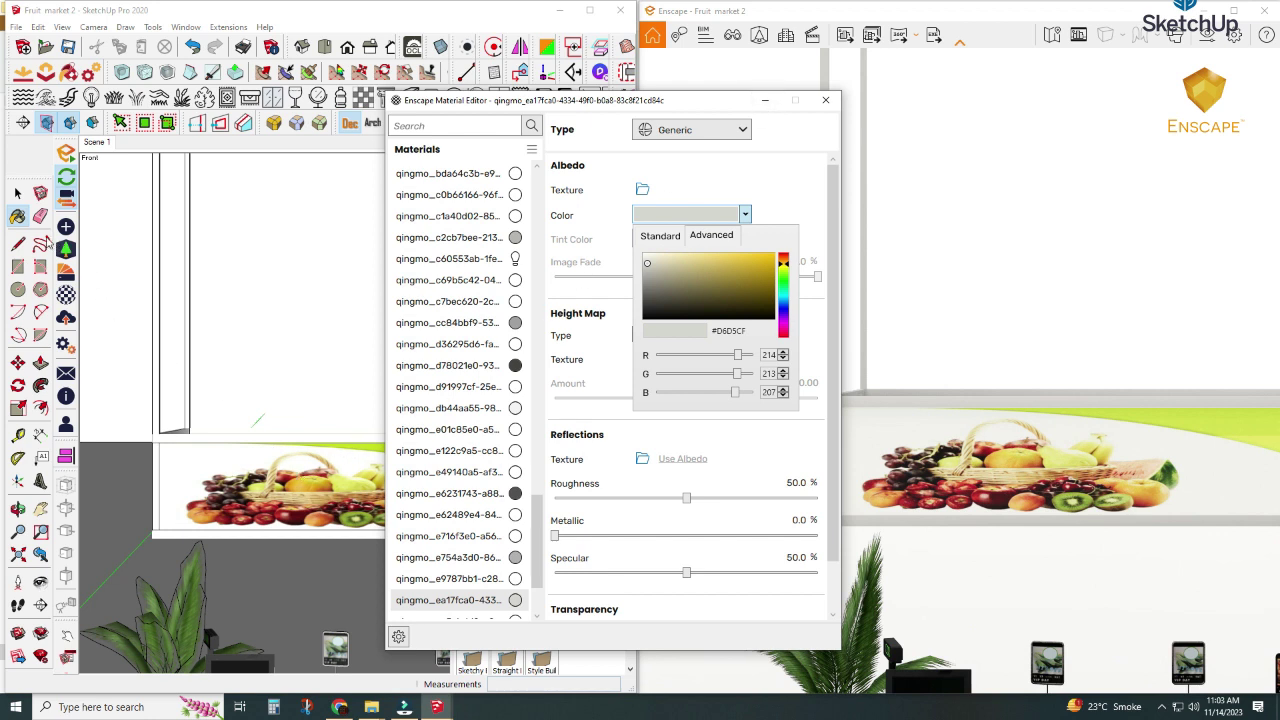
{"action": "left_click", "coordinate": [21, 219]}
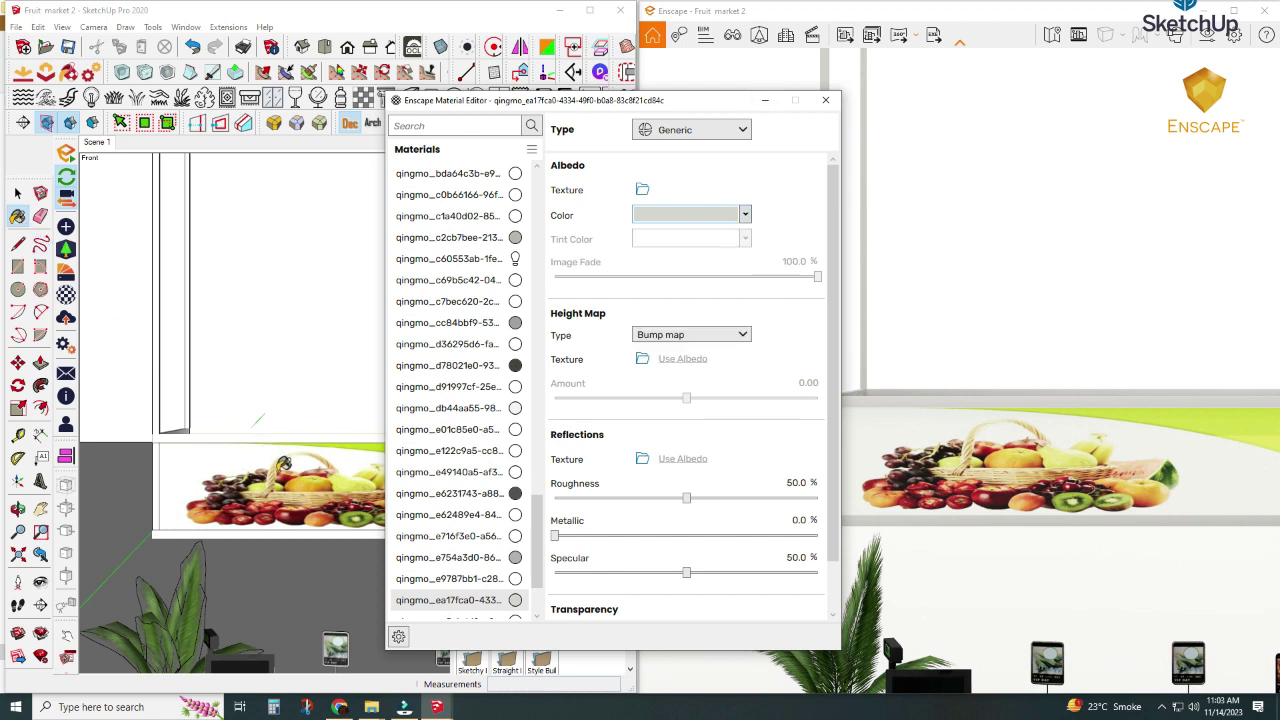
Inspect the self-illuminated banner material (5,000 cd/m², 20% roughness), then close the Material Editor.
{"action": "left_click", "coordinate": [447, 173]}
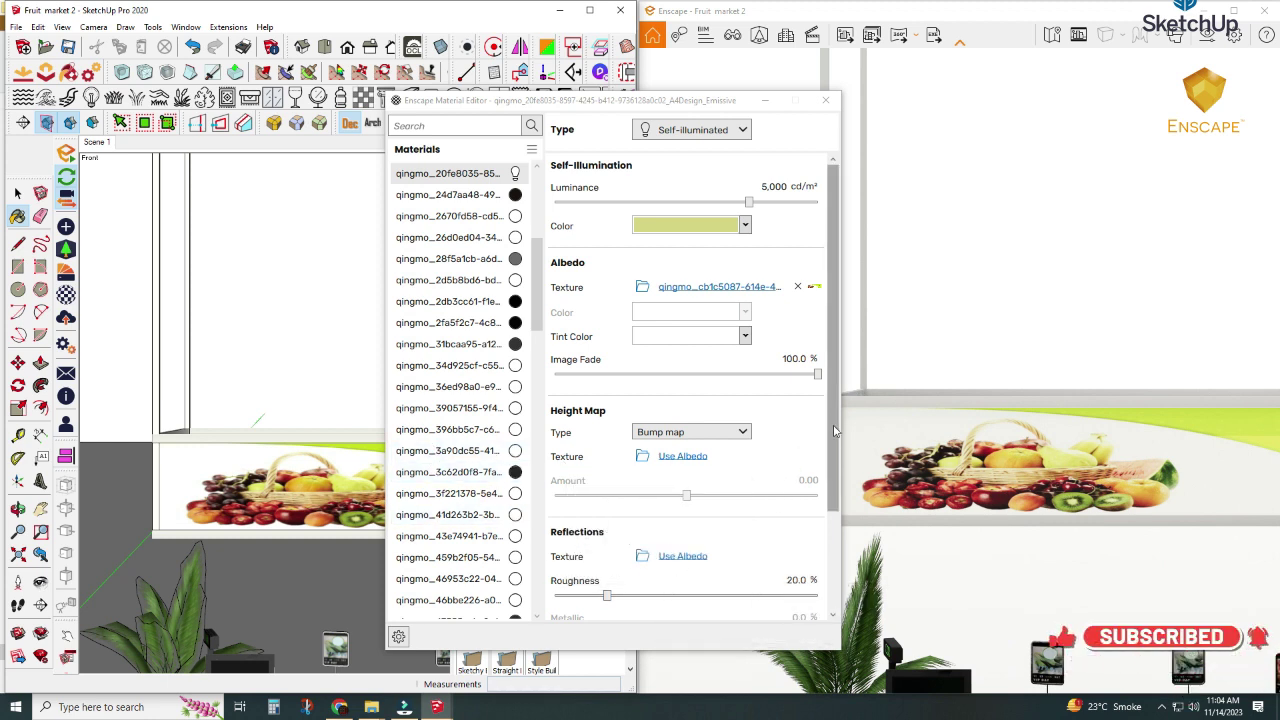
{"action": "left_click_drag", "start_coordinate": [838, 443], "coordinate": [825, 561]}
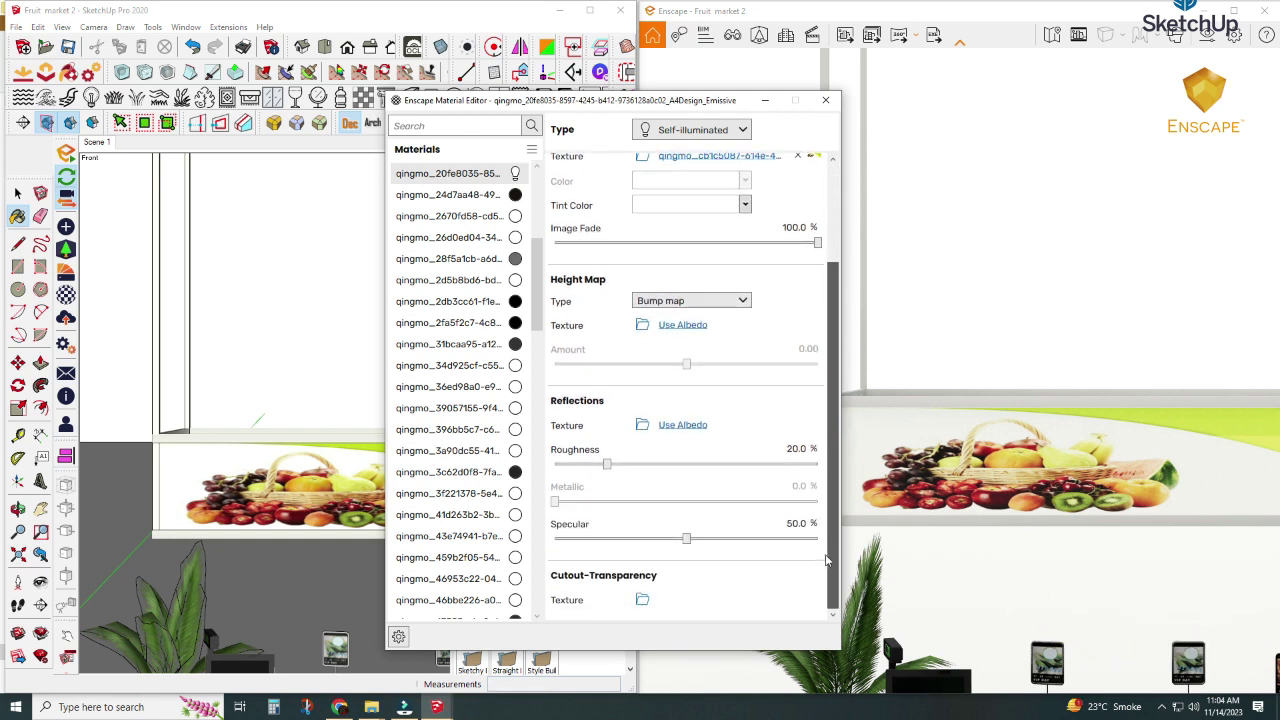
{"action": "left_click", "coordinate": [765, 100]}
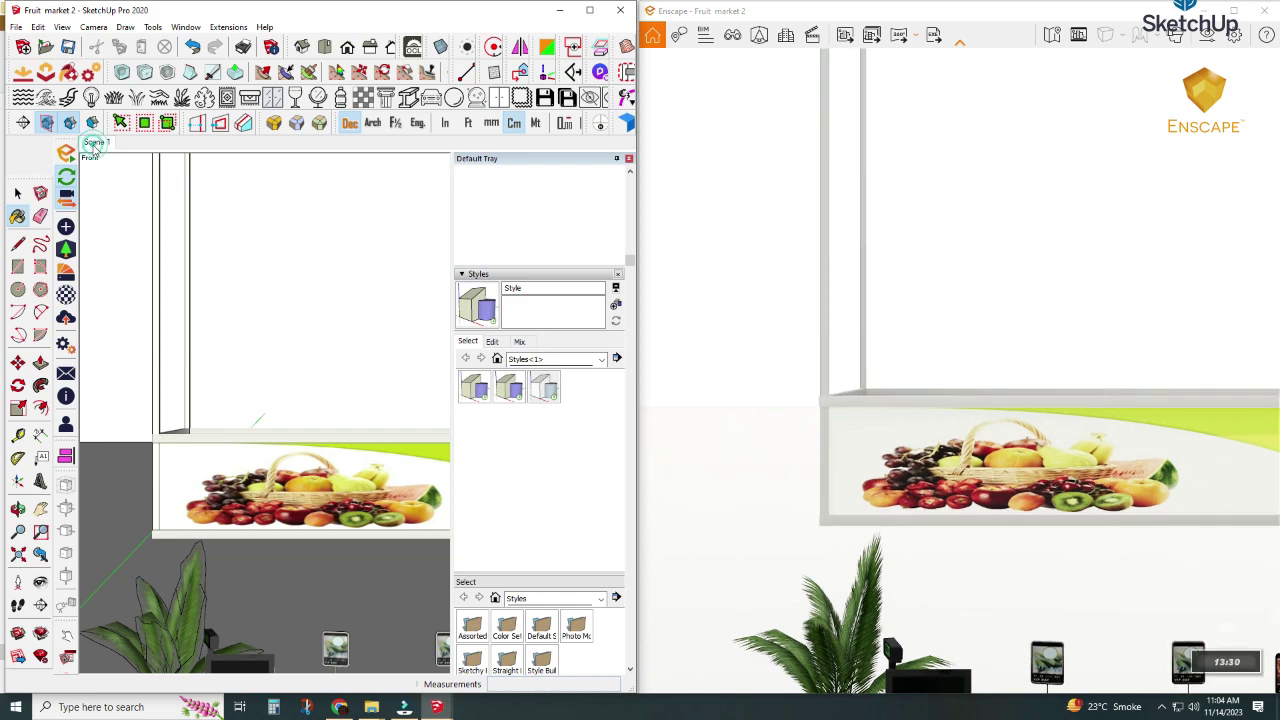
Return to Scene 1 and show the full-screen Enscape render with Safe Frame on.
{"action": "left_click", "coordinate": [95, 142]}
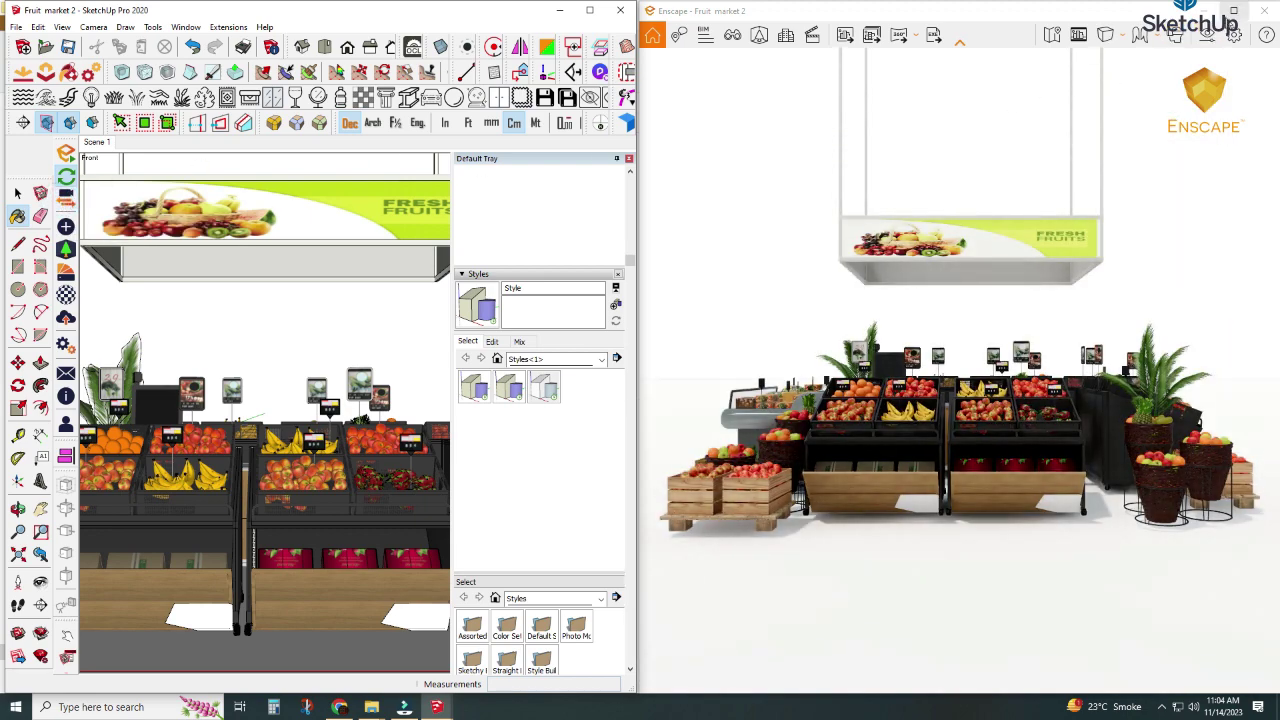
{"action": "left_click", "coordinate": [1236, 12]}
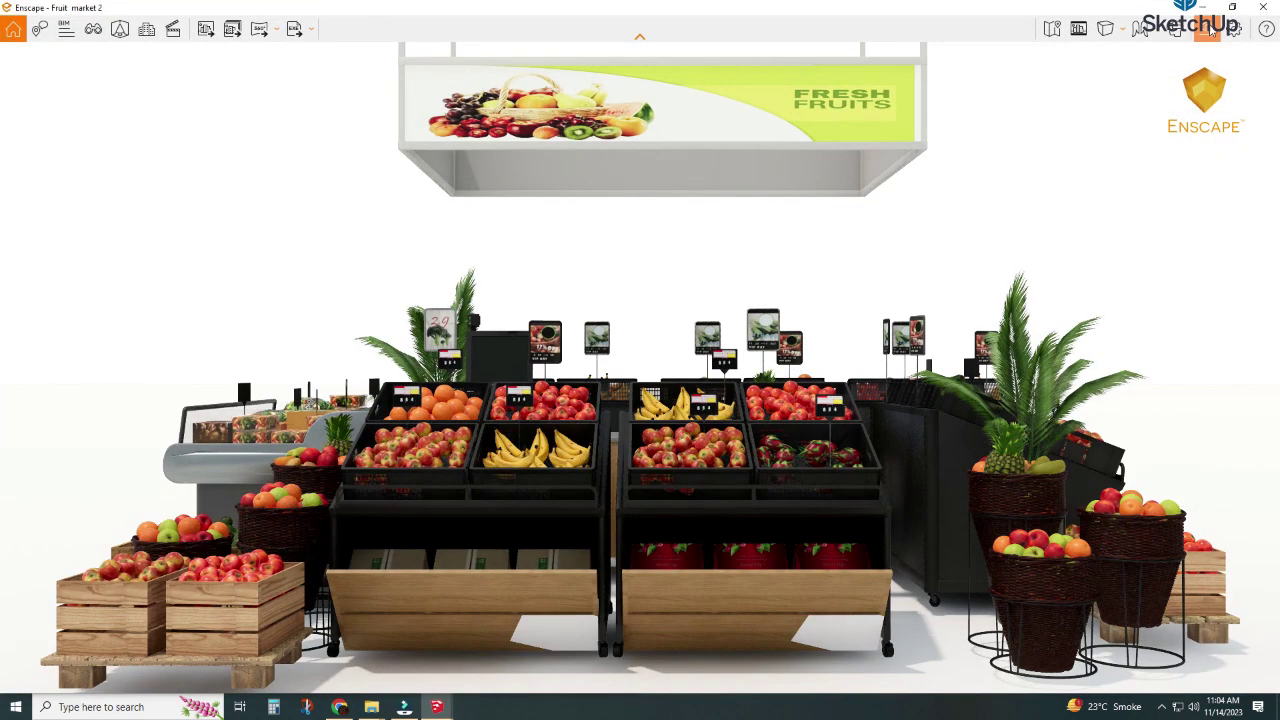
{"action": "left_click", "coordinate": [1078, 28]}
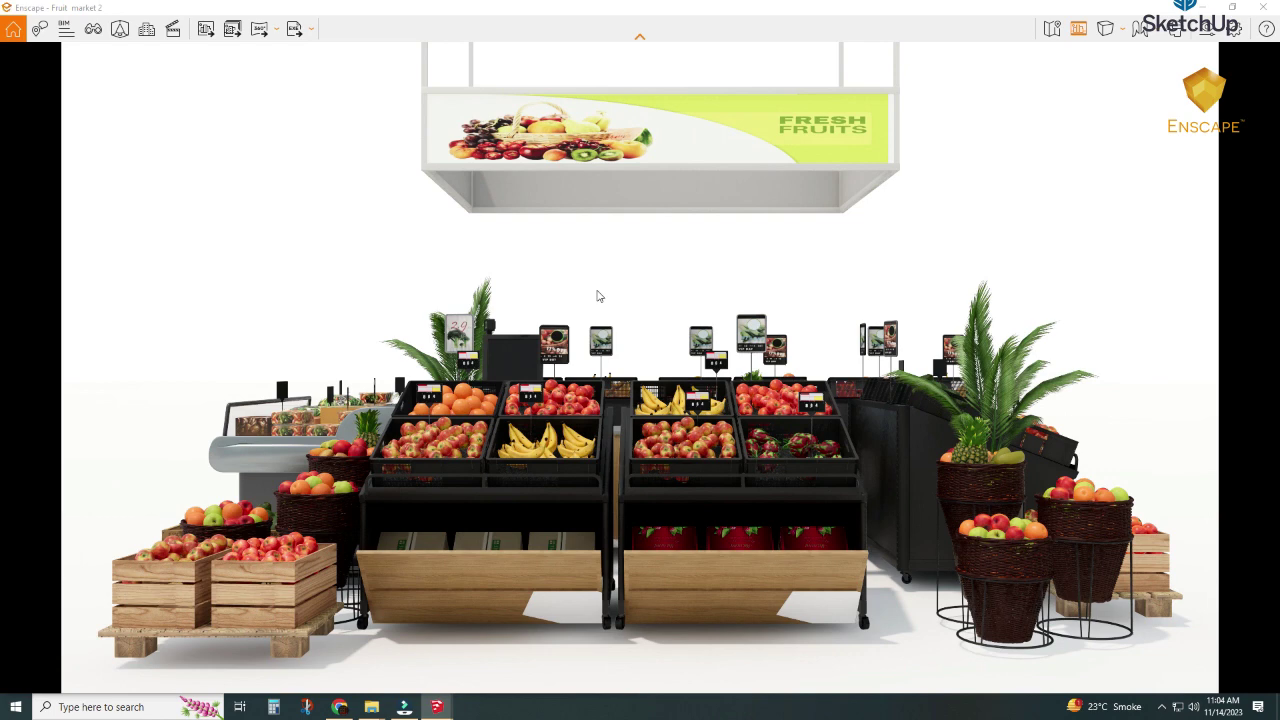
Restore Enscape beside SketchUp and move the model camera close to the fruit counter.
{"action": "left_click", "coordinate": [598, 296]}
{"action": "left_click", "coordinate": [1234, 9]}
{"action": "mouse_move", "coordinate": [225, 590]}
{"action": "left_mouse_down"}
{"action": "mouse_move", "coordinate": [382, 607]}
{"action": "mouse_move", "coordinate": [366, 580]}
{"action": "mouse_move", "coordinate": [268, 568]}
{"action": "mouse_move", "coordinate": [400, 566]}
{"action": "mouse_move", "coordinate": [223, 523]}
{"action": "left_mouse_up"}
Sample the wood counter with Paint Bucket (B) and load its material into Enscape's Material Editor.
{"action": "key", "text": "b"}
{"action": "left_click", "coordinate": [234, 524]}
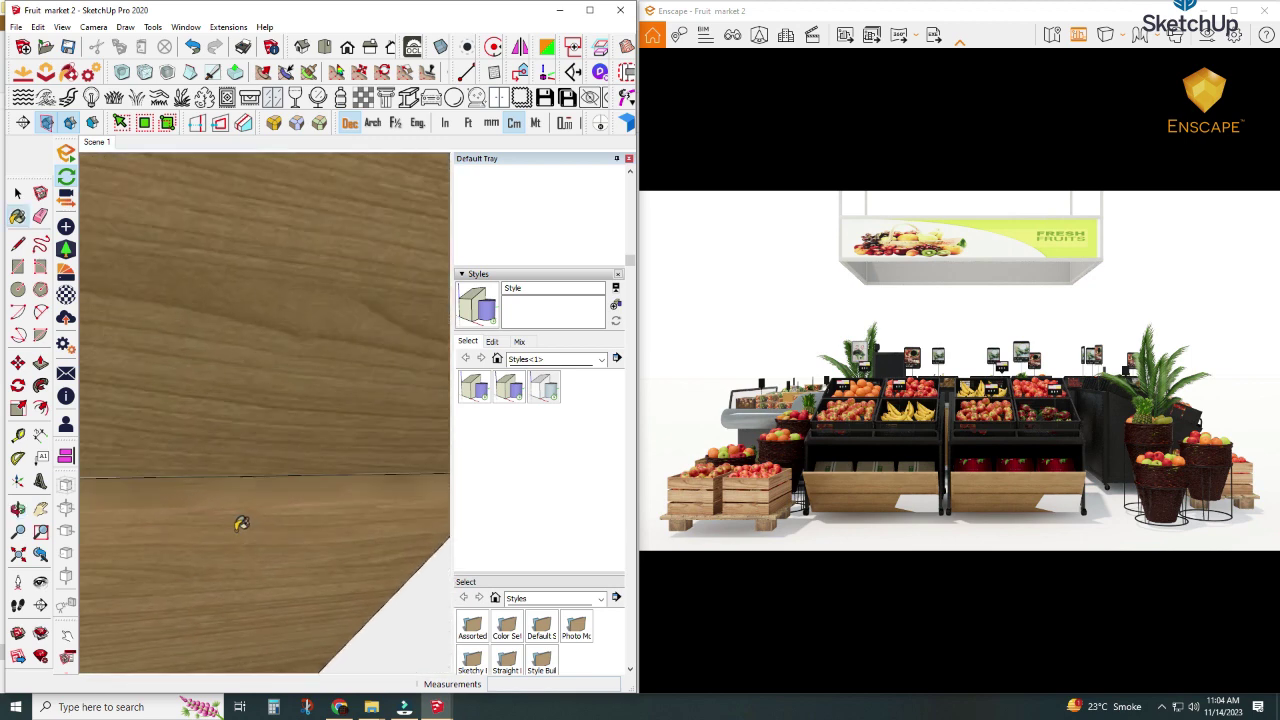
{"action": "scroll", "coordinate": [238, 523], "scroll_direction": "up", "scroll_amount": 2}
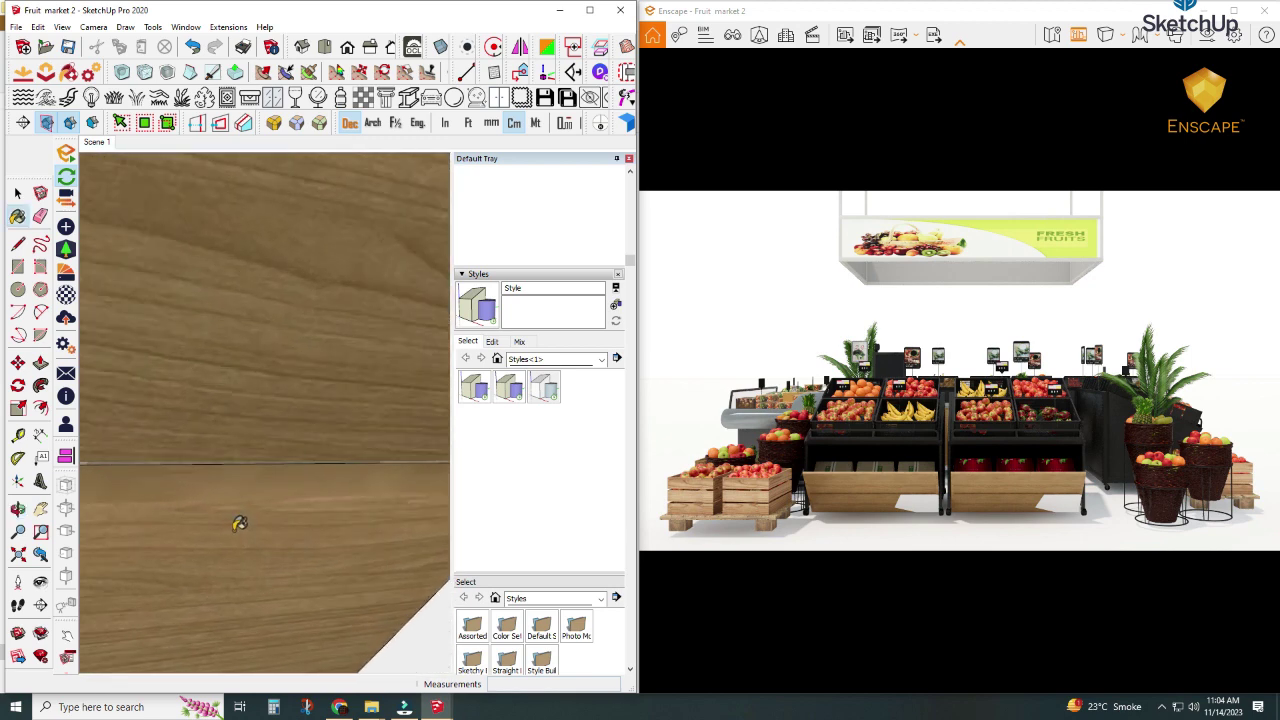
{"action": "left_click", "coordinate": [66, 293]}
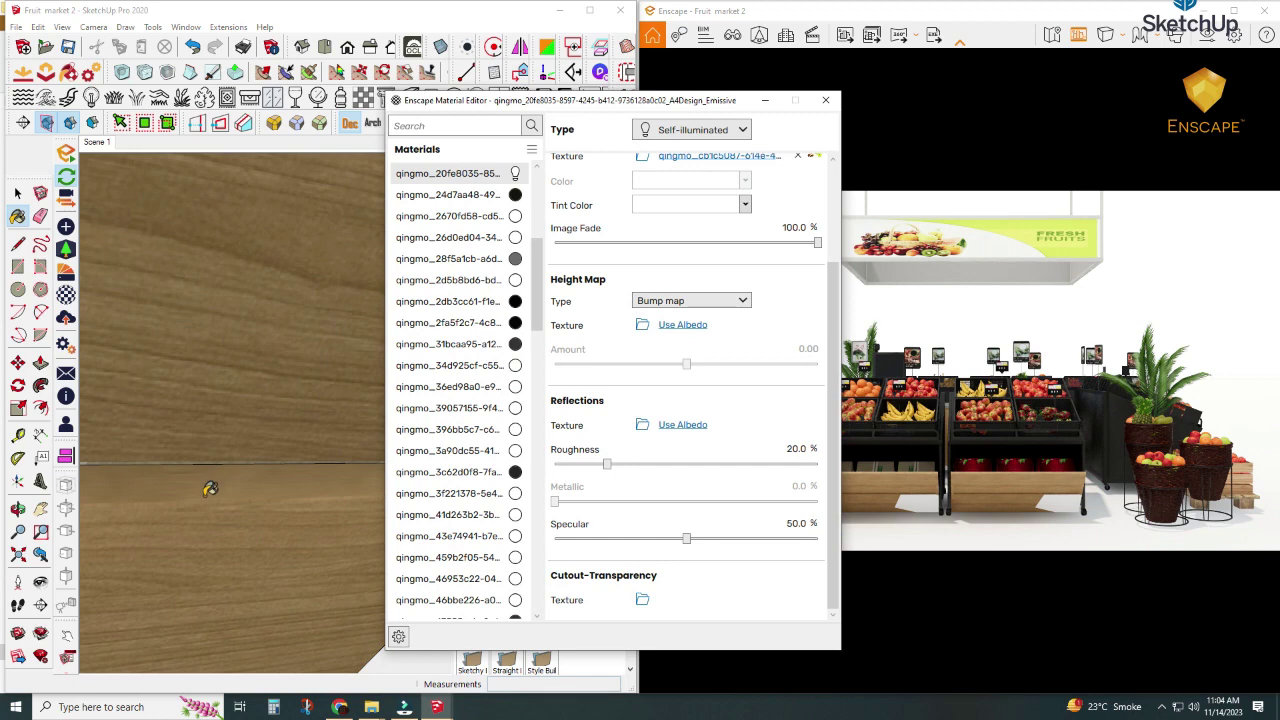
{"action": "left_click", "coordinate": [211, 512], "text": "alt"}
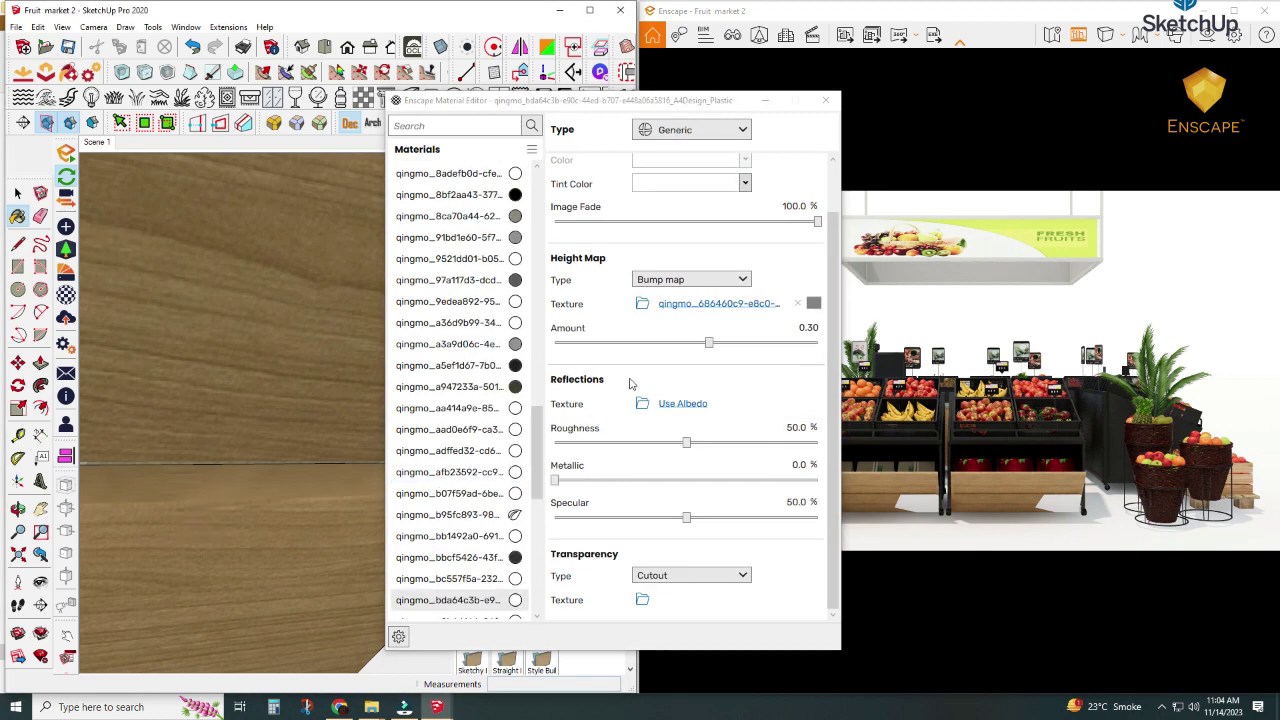
{"action": "scroll", "coordinate": [630, 383], "scroll_direction": "up", "scroll_amount": 1}
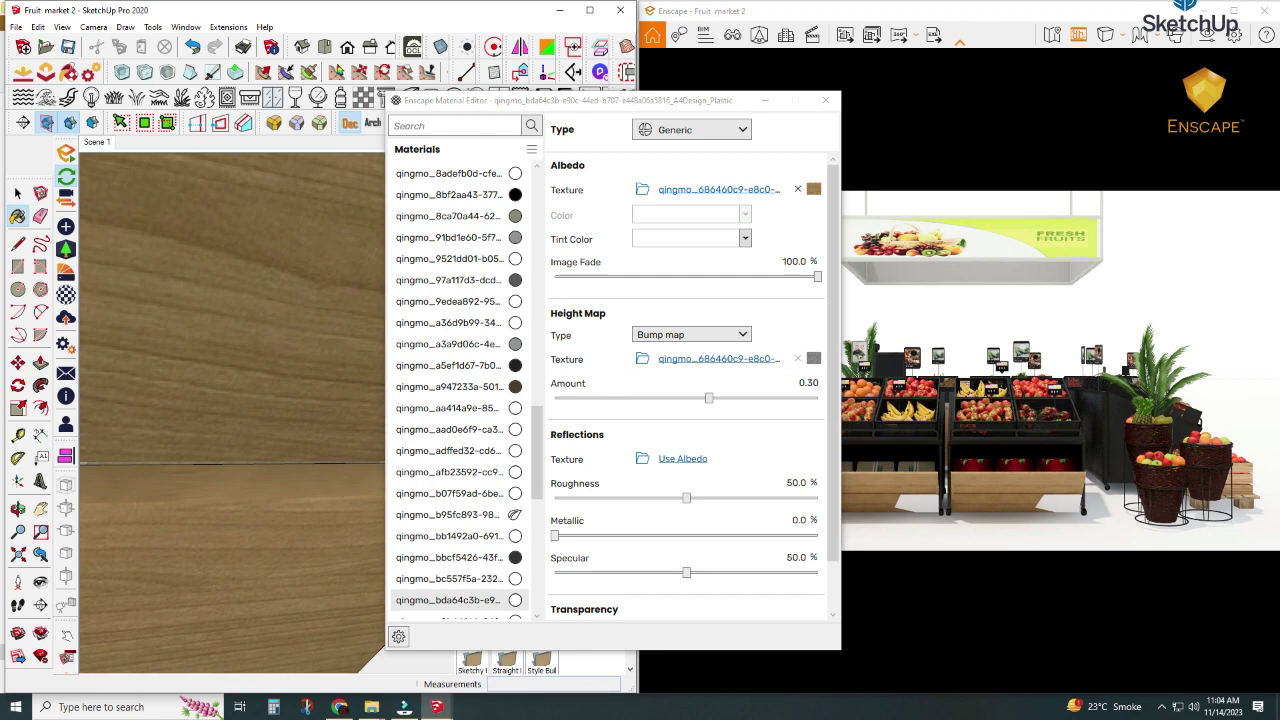
{"action": "left_click", "coordinate": [17, 192]}
{"action": "scroll", "coordinate": [244, 421], "scroll_direction": "down", "scroll_amount": 1}
{"action": "scroll", "coordinate": [238, 430], "scroll_direction": "down", "scroll_amount": 1}
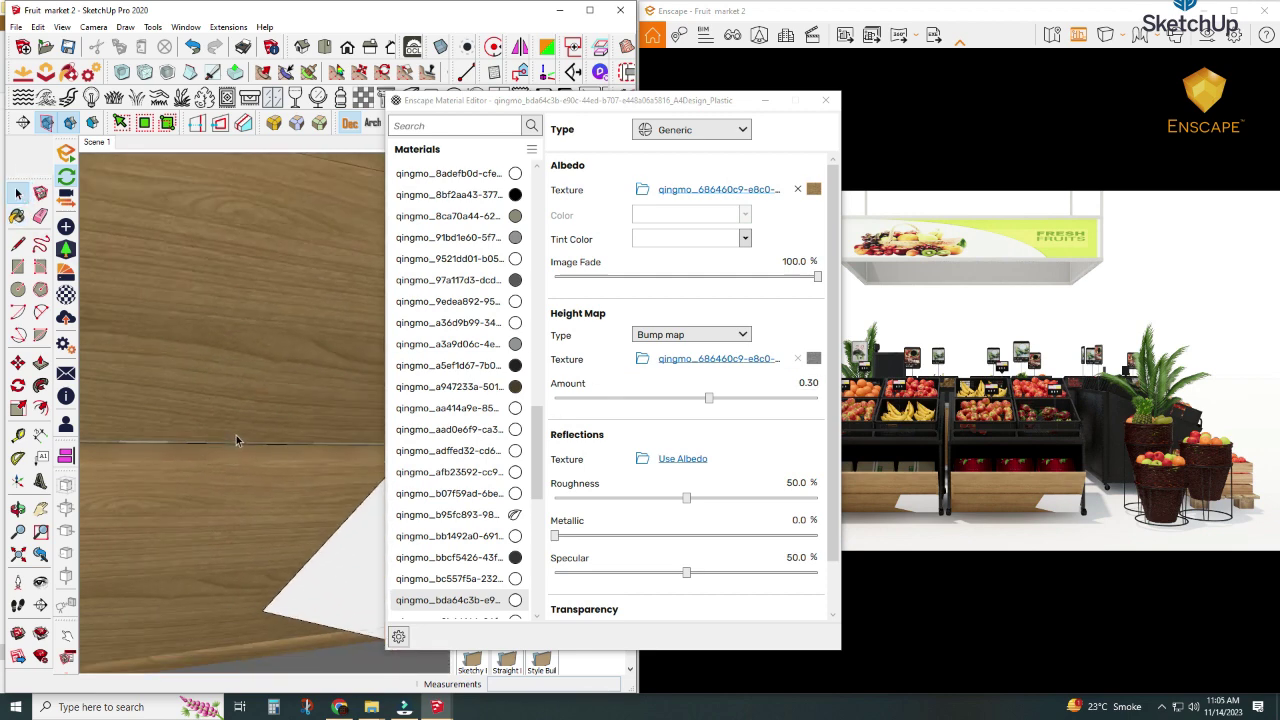
{"action": "scroll", "coordinate": [252, 506], "scroll_direction": "down", "scroll_amount": 1}
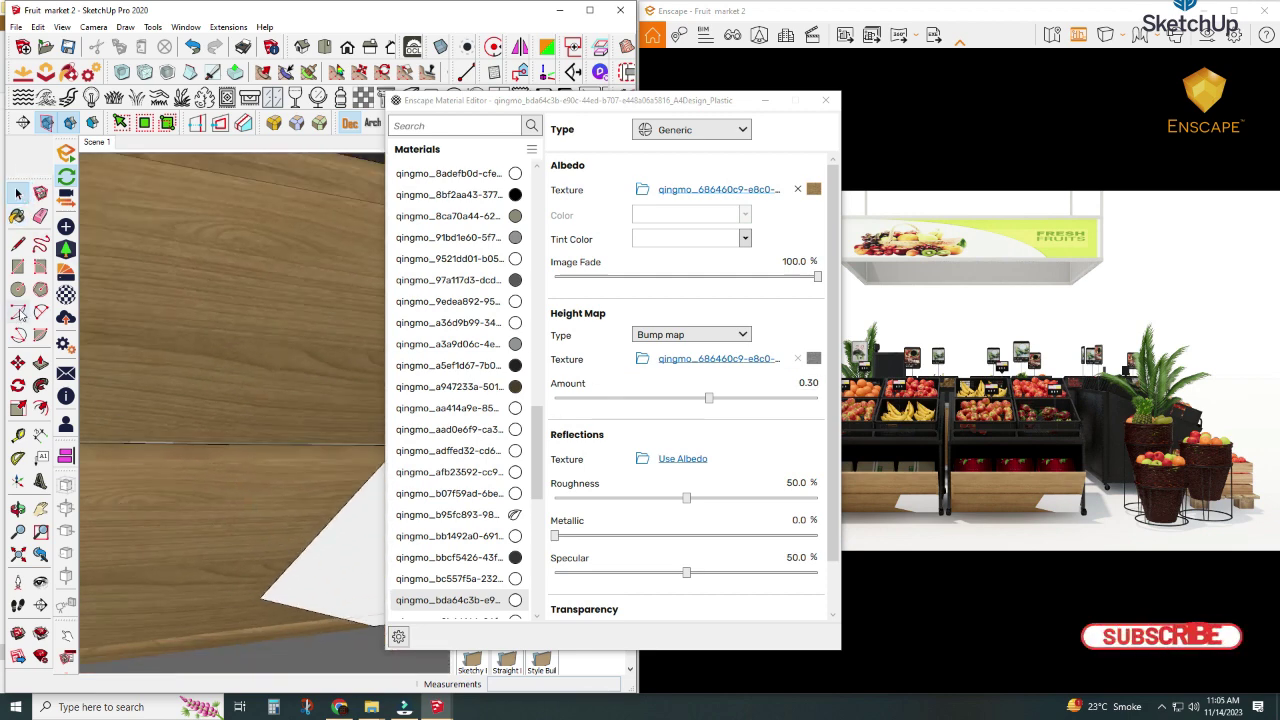
Load the white surface's material and set its albedo colour to light grey #E6E6E6.
{"action": "left_click", "coordinate": [17, 217]}
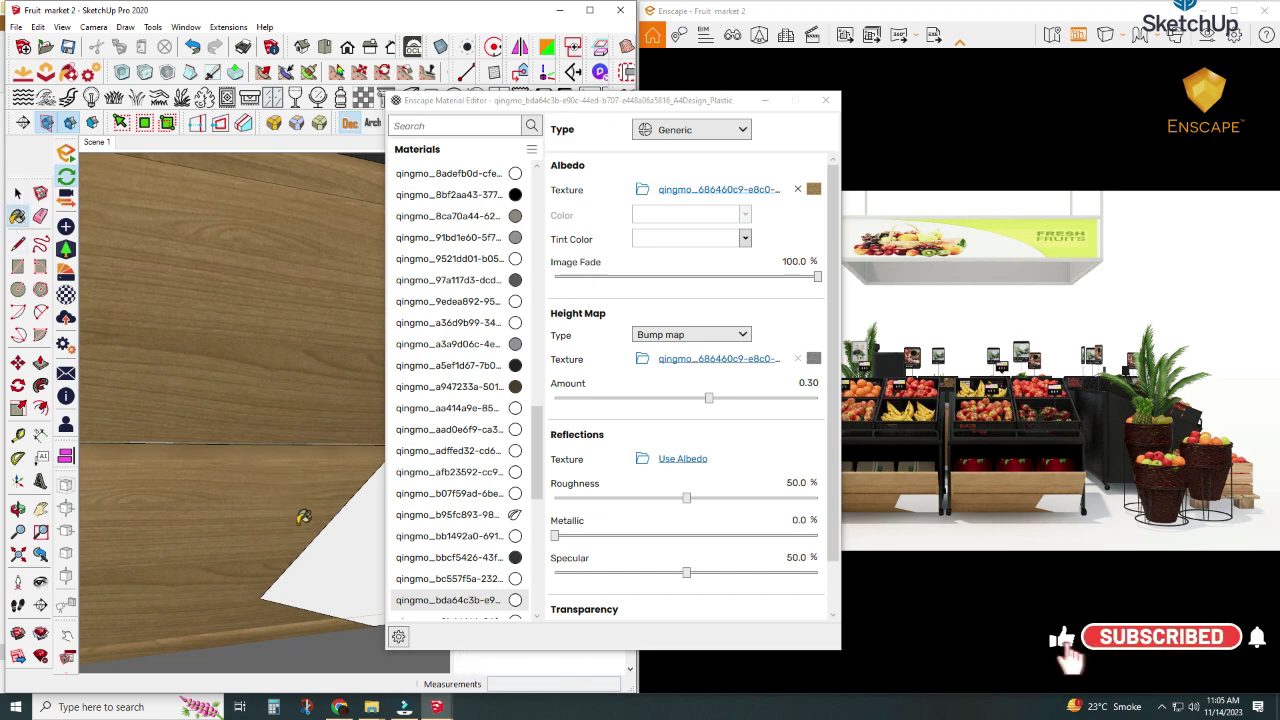
{"action": "left_click", "coordinate": [336, 550], "text": "alt"}
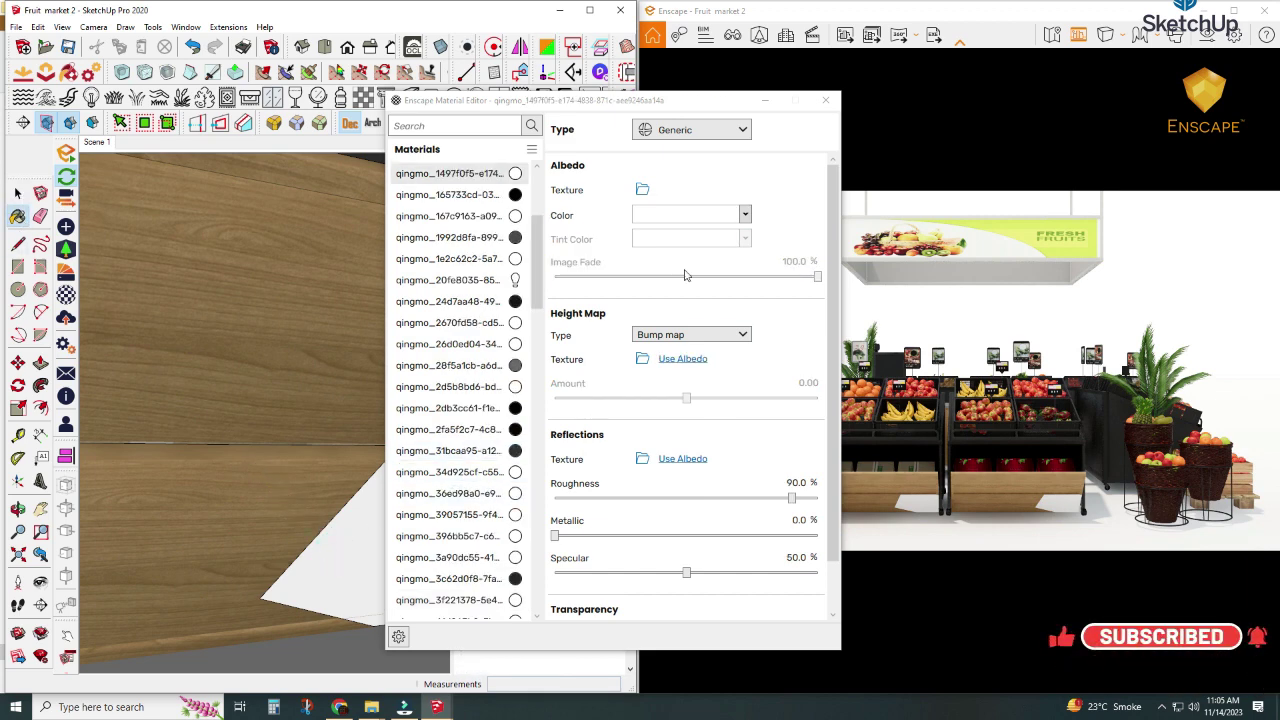
{"action": "left_click", "coordinate": [722, 216]}
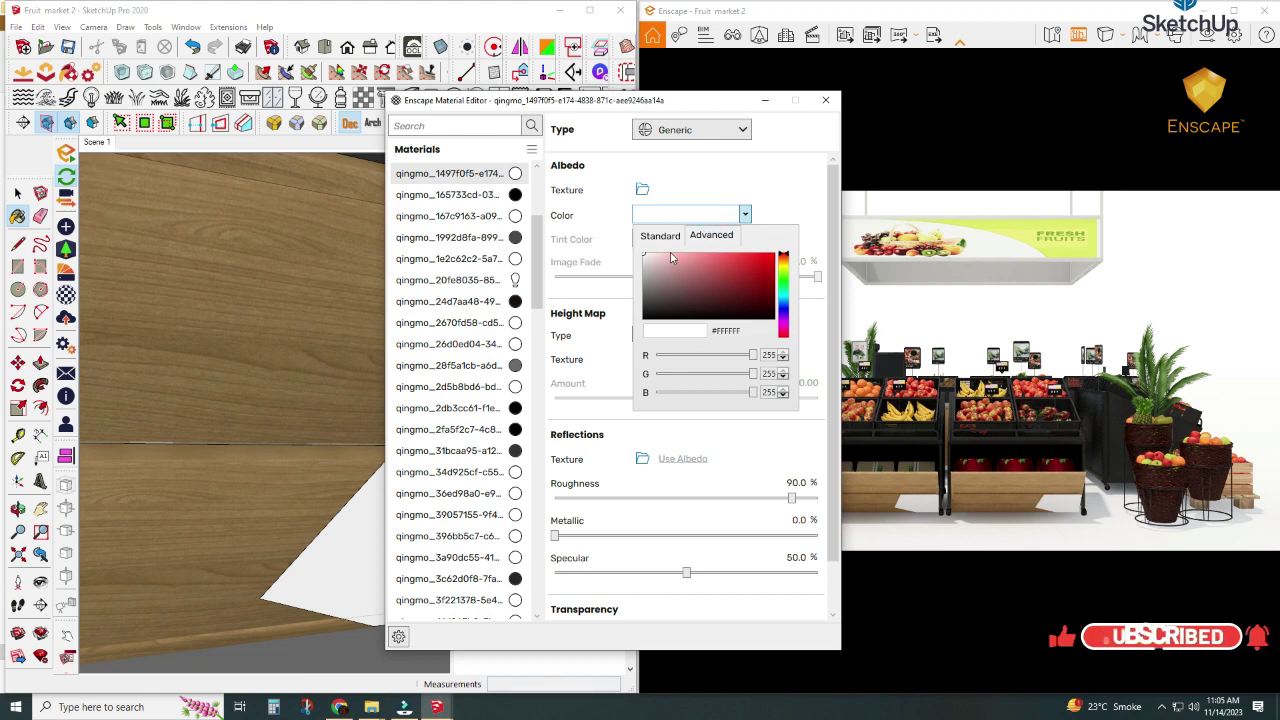
{"action": "left_click", "coordinate": [644, 264]}
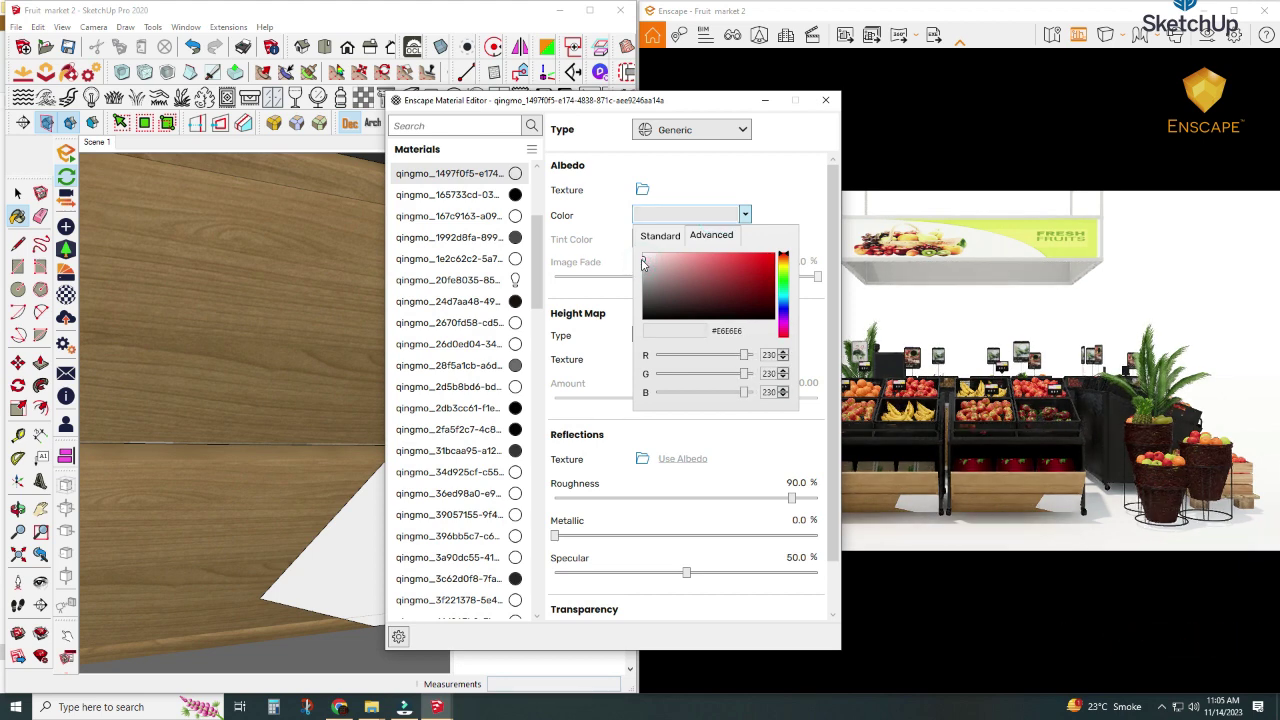
{"action": "left_click", "coordinate": [765, 103]}
{"action": "left_click", "coordinate": [763, 101]}
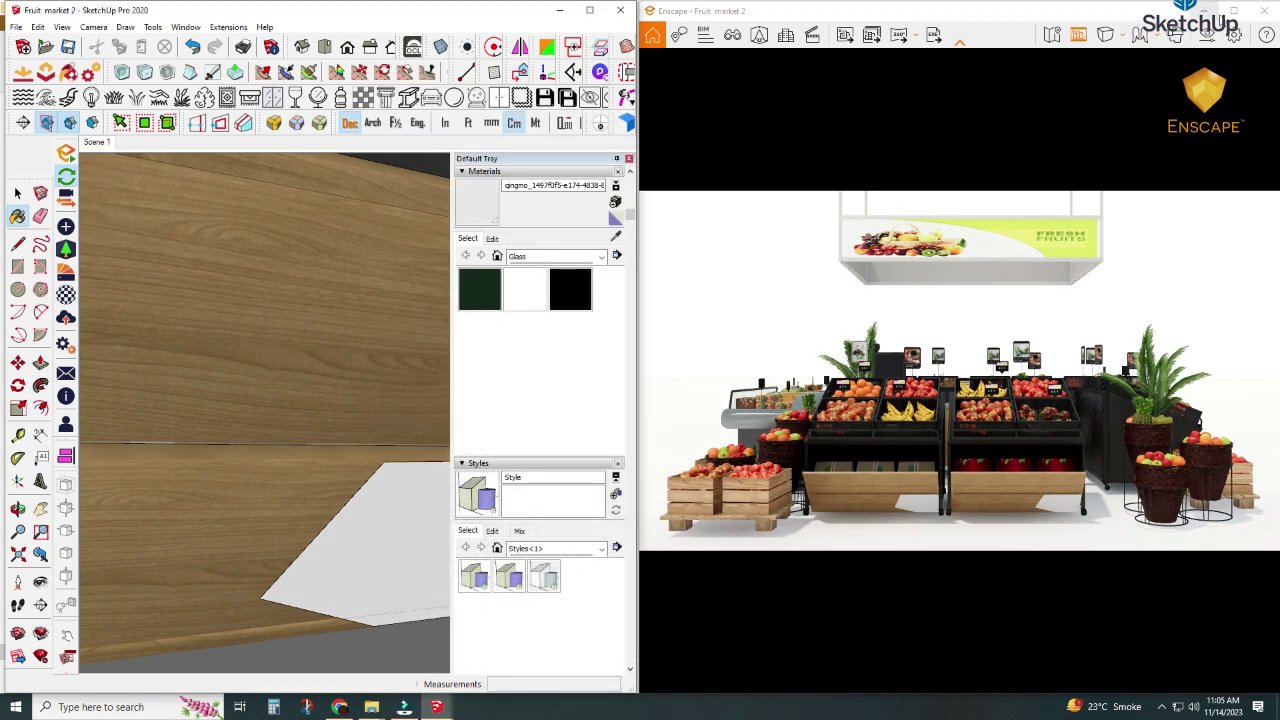
Maximize the Enscape render and reset its camera exposure to 50% in Visual Settings.
{"action": "left_click", "coordinate": [1234, 10]}
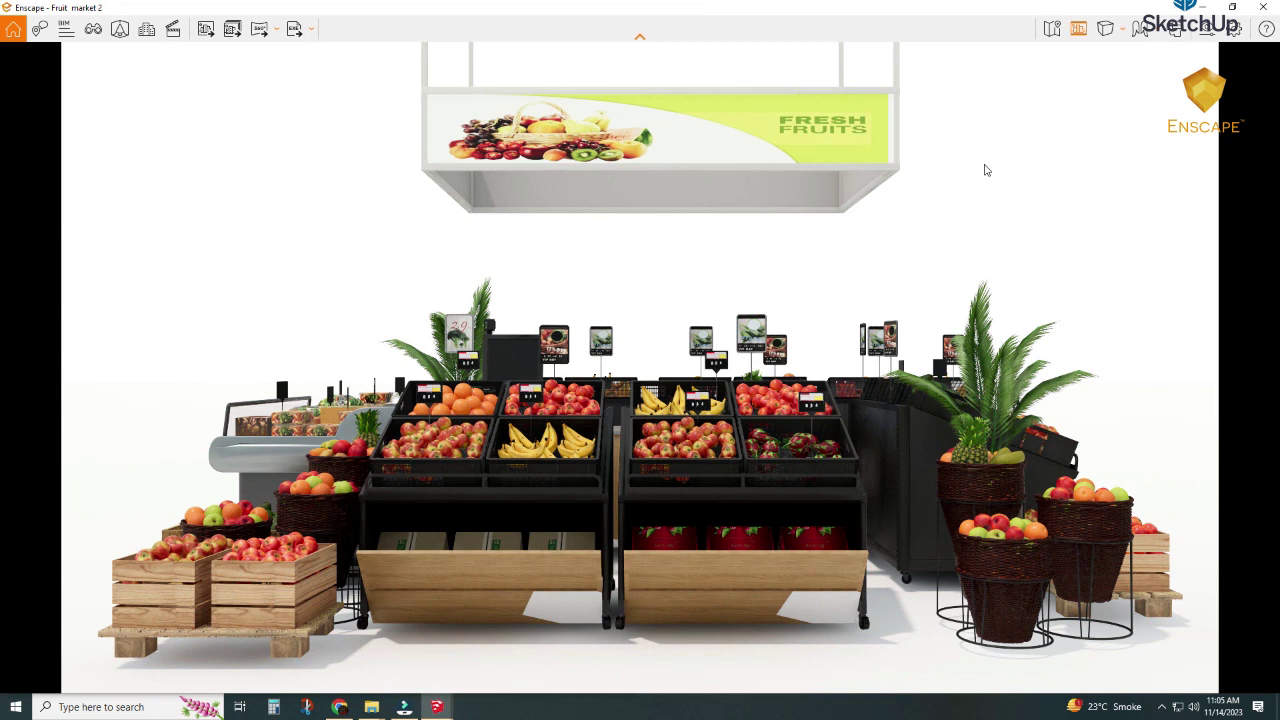
{"action": "left_click", "coordinate": [1207, 28]}
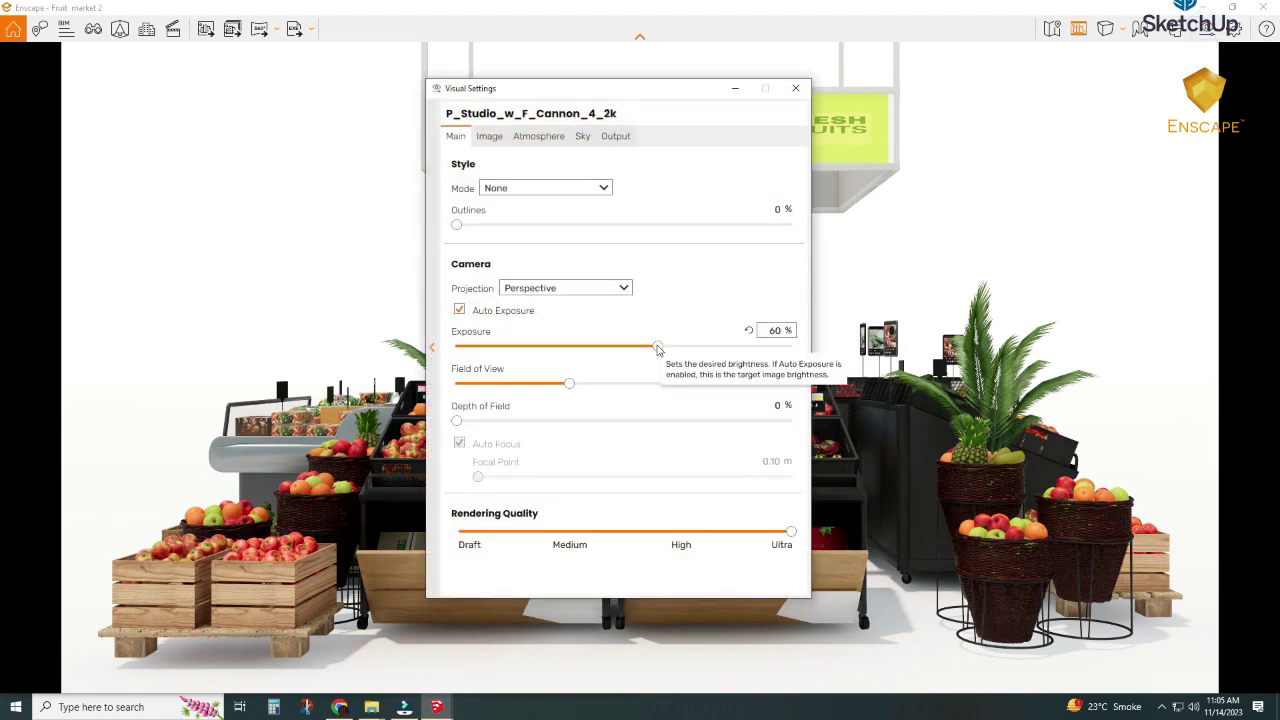
{"action": "left_click_drag", "start_coordinate": [656, 347], "coordinate": [647, 355]}
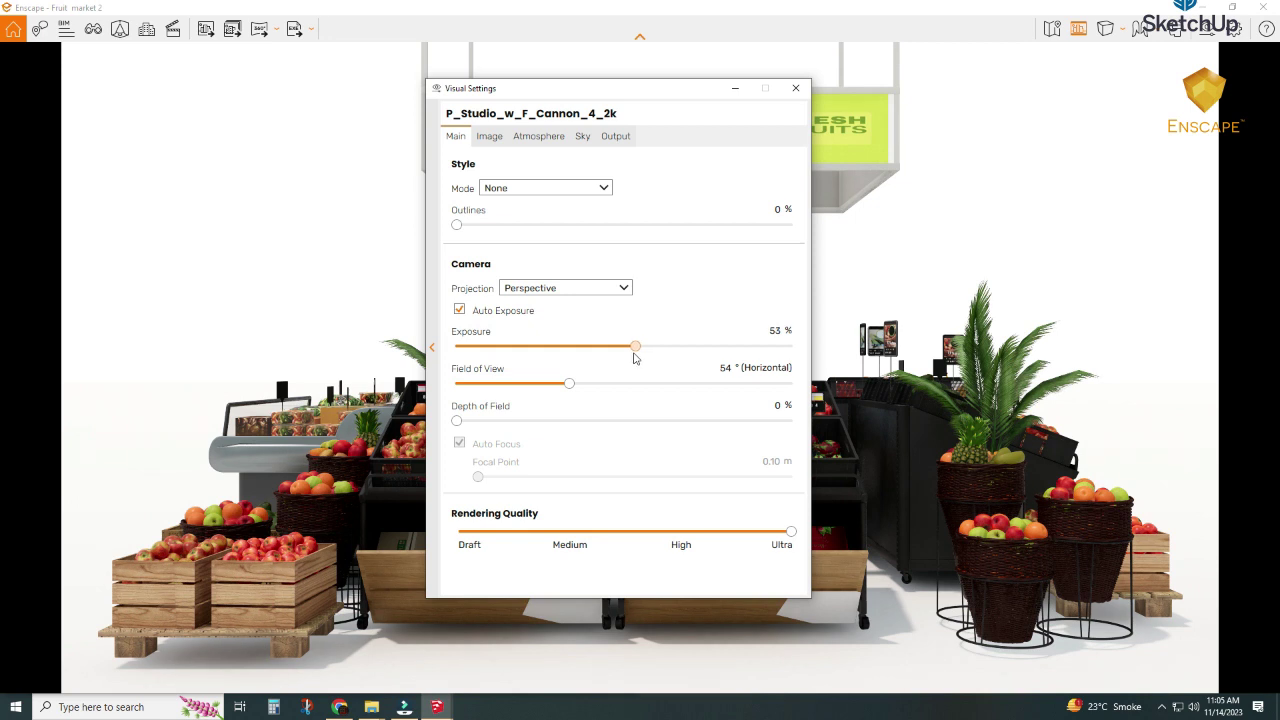
{"action": "mouse_move", "coordinate": [721, 340]}
{"action": "left_click", "coordinate": [746, 332]}
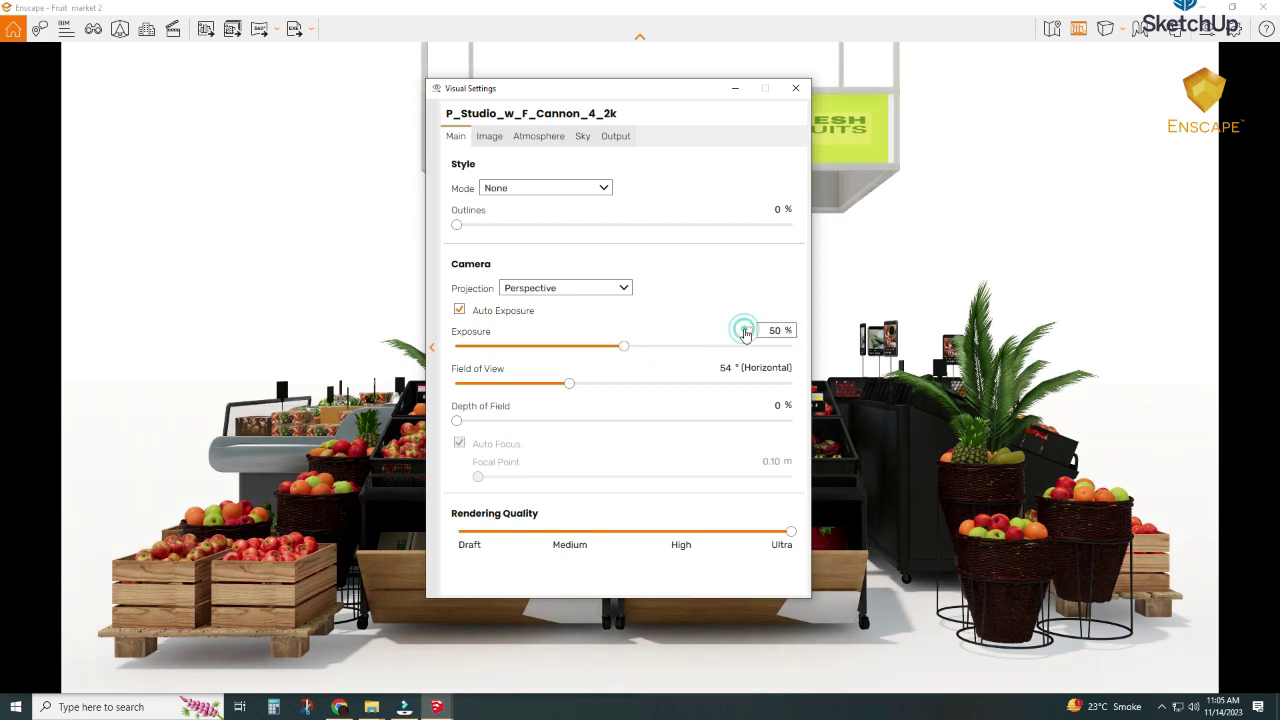
{"action": "left_click", "coordinate": [734, 89]}
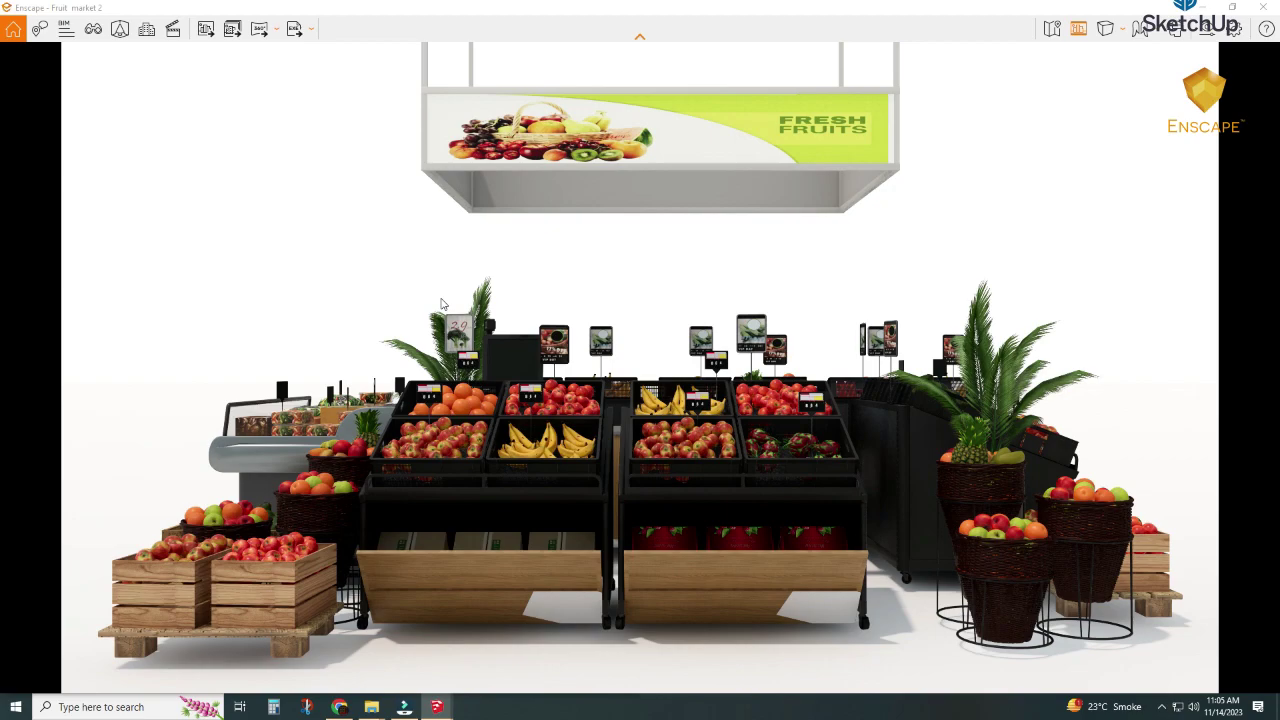
Fly the Enscape camera across the fruit crates to the sink and fruit bowl, then restore to half screen.
{"action": "scroll", "coordinate": [420, 505], "scroll_direction": "up", "scroll_amount": 3}
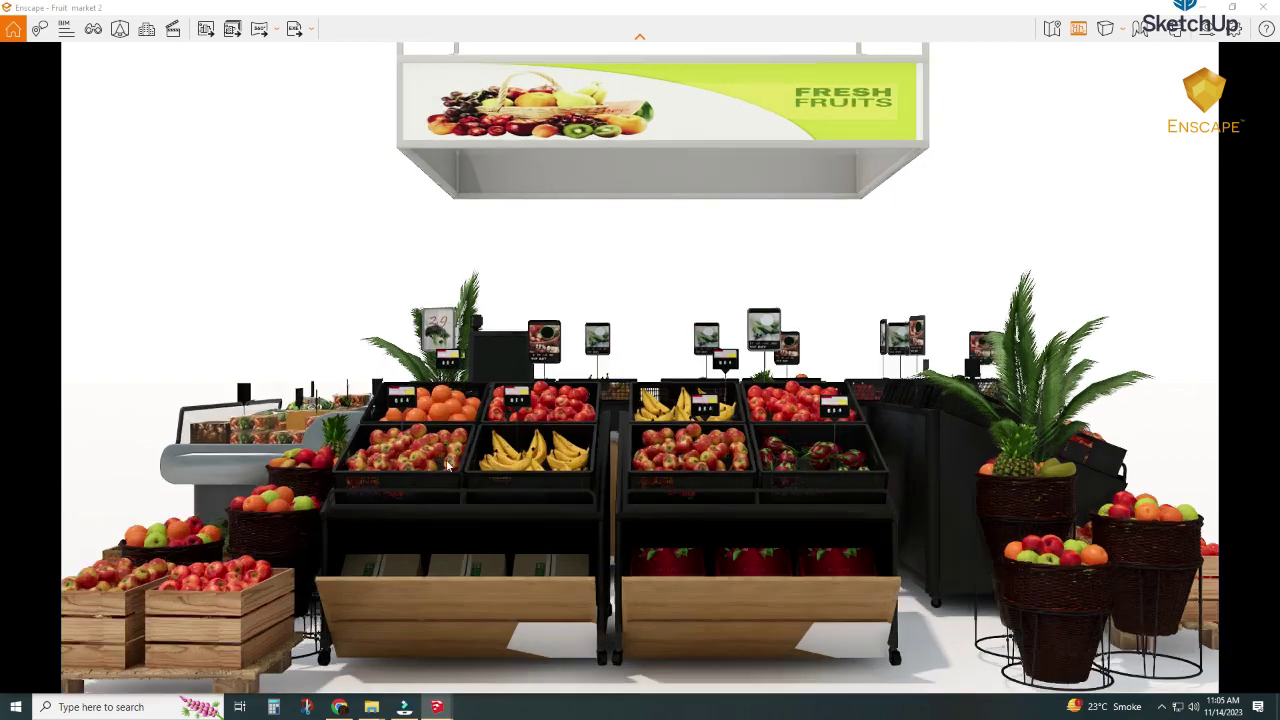
{"action": "scroll", "coordinate": [420, 505], "scroll_direction": "up", "scroll_amount": 2}
{"action": "scroll", "coordinate": [402, 463], "scroll_direction": "up", "scroll_amount": 2}
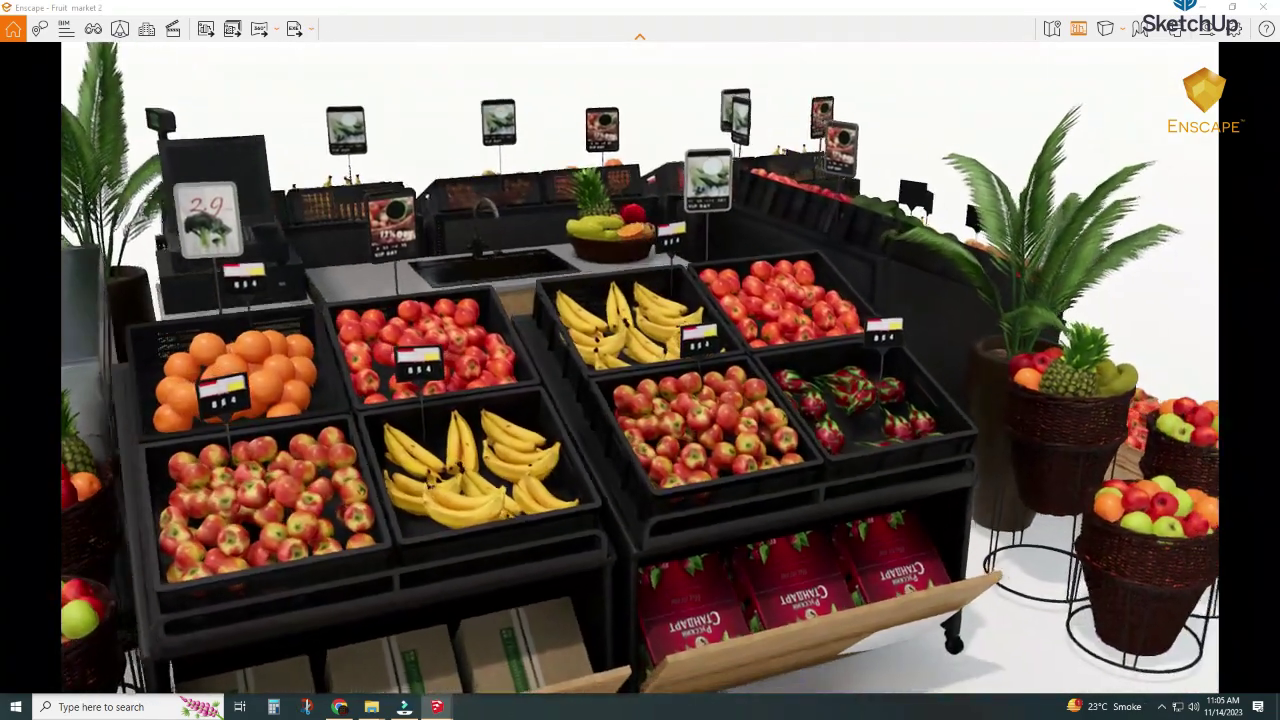
{"action": "scroll", "coordinate": [402, 463], "scroll_direction": "up", "scroll_amount": 2}
{"action": "scroll", "coordinate": [402, 463], "scroll_direction": "up", "scroll_amount": 2}
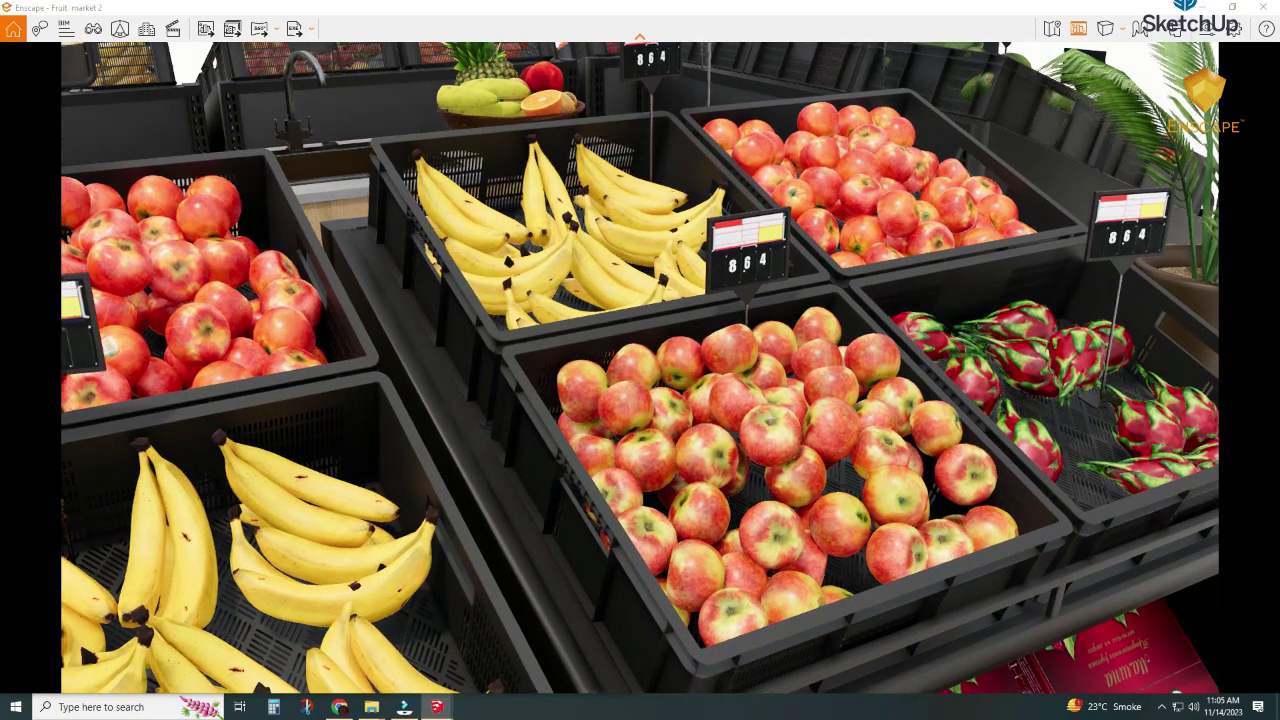
{"action": "middle_click_drag", "start_coordinate": [352, 441], "coordinate": [700, 540]}
{"action": "middle_click_drag", "start_coordinate": [352, 441], "coordinate": [355, 447]}
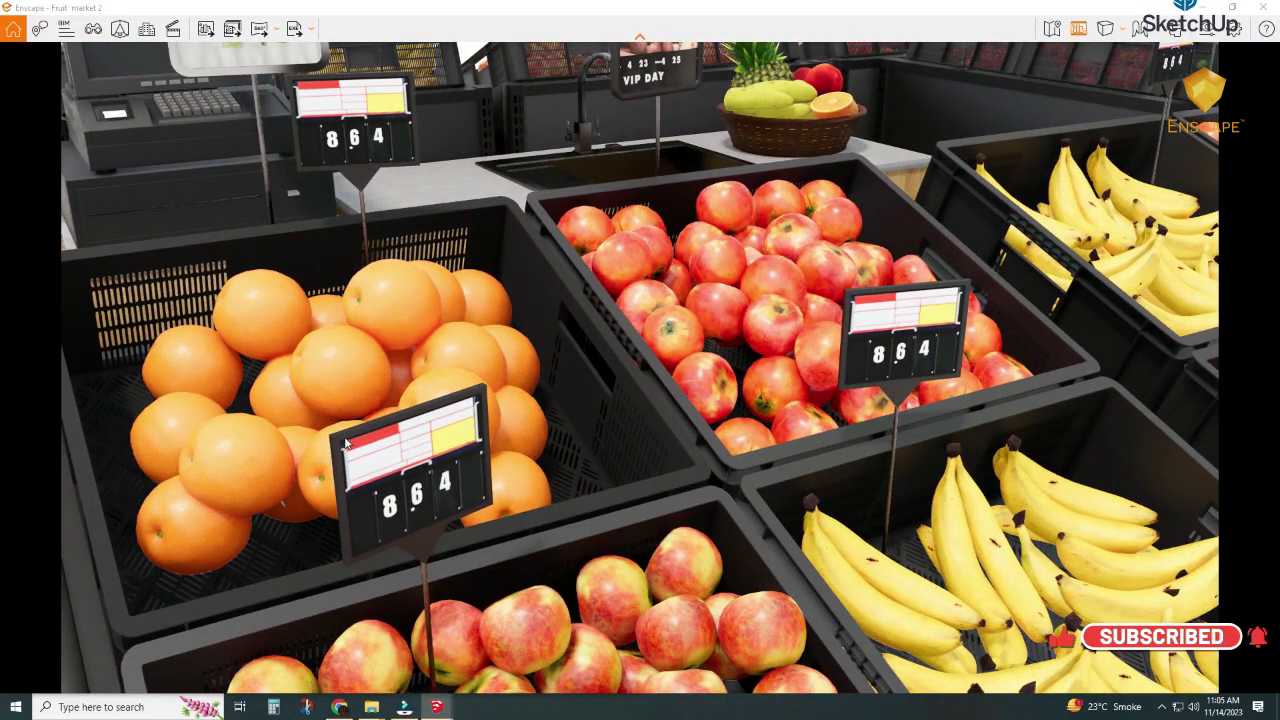
{"action": "scroll", "coordinate": [348, 443], "scroll_direction": "down", "scroll_amount": 3}
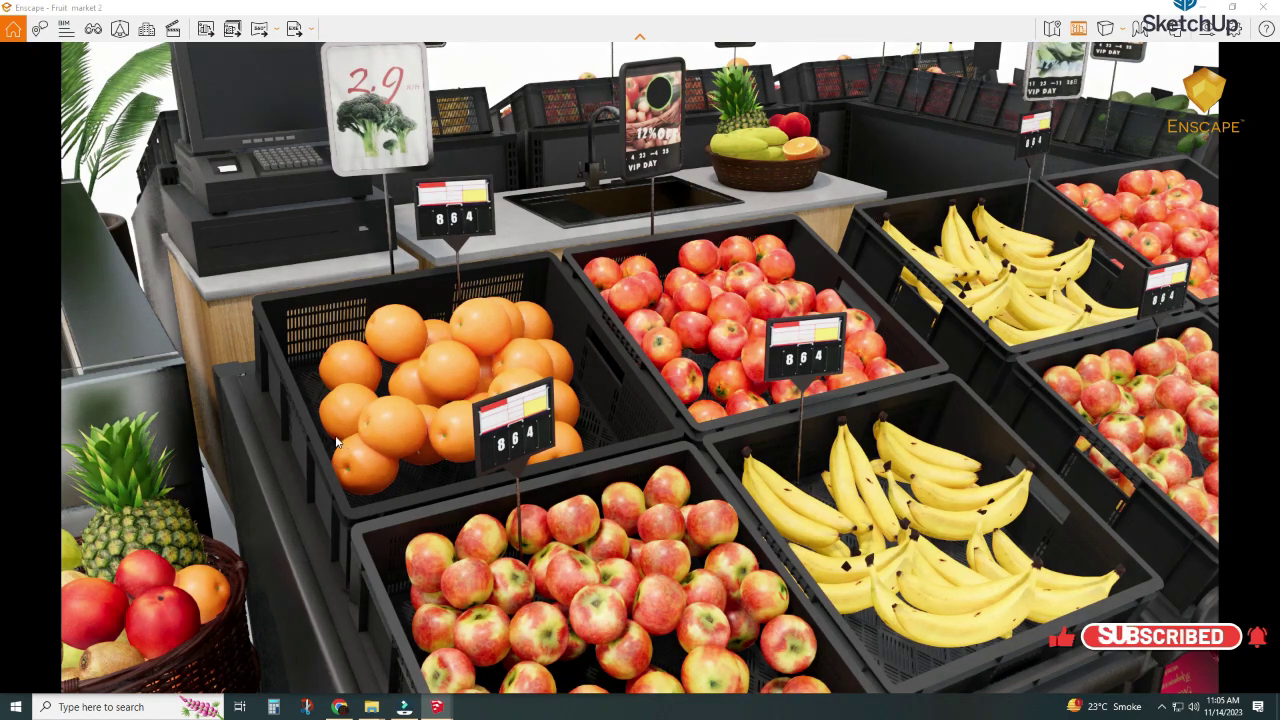
{"action": "scroll", "coordinate": [344, 443], "scroll_direction": "up", "scroll_amount": 3}
{"action": "scroll", "coordinate": [626, 260], "scroll_direction": "up", "scroll_amount": 5}
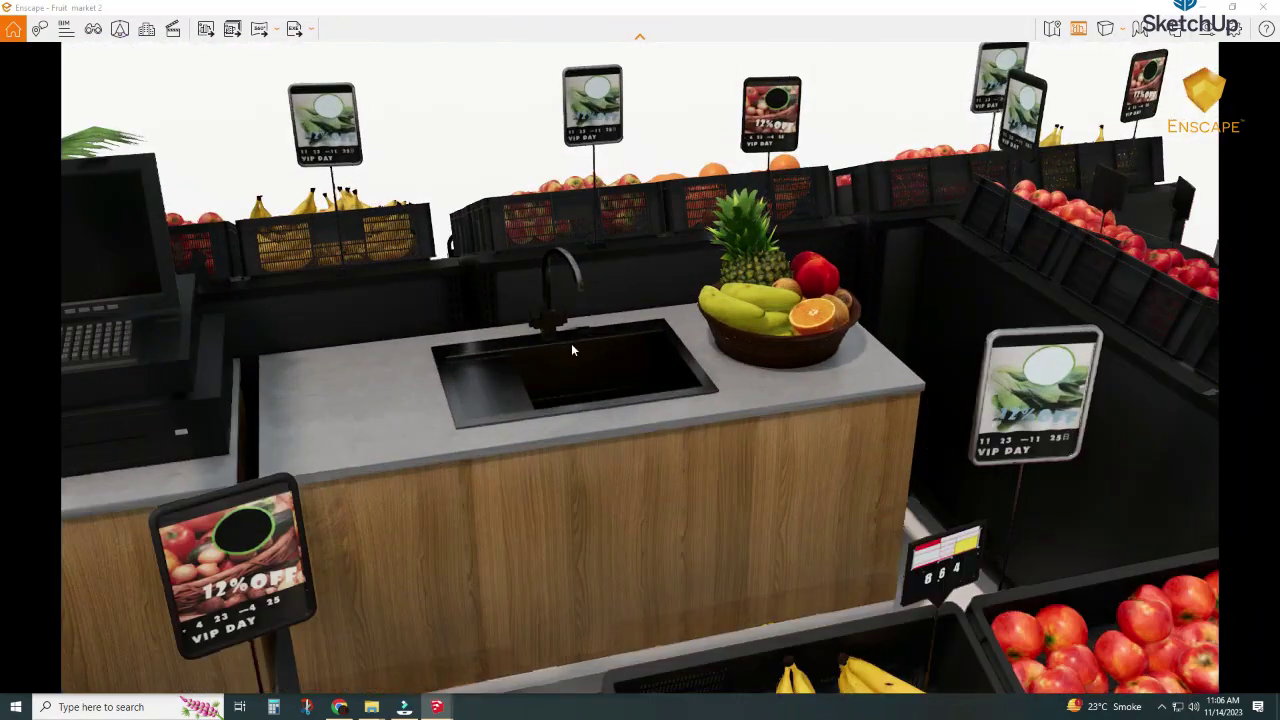
{"action": "scroll", "coordinate": [571, 343], "scroll_direction": "up", "scroll_amount": 3}
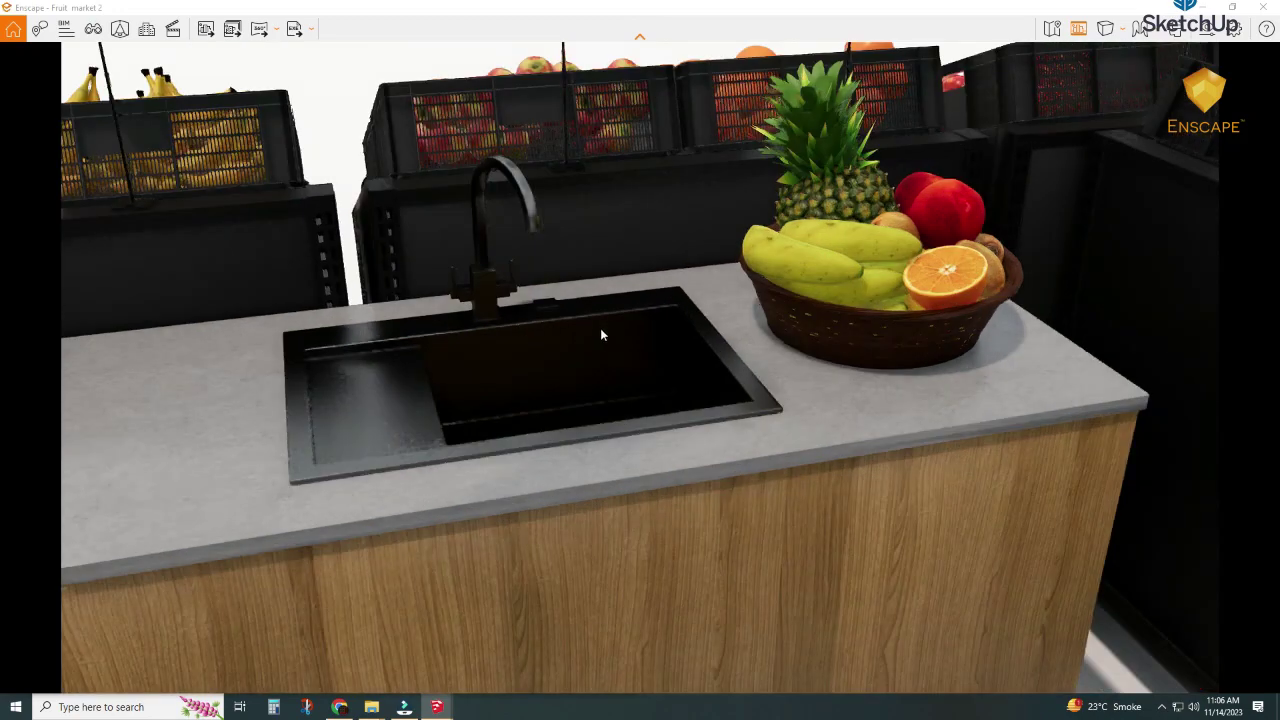
{"action": "left_click", "coordinate": [1232, 7]}
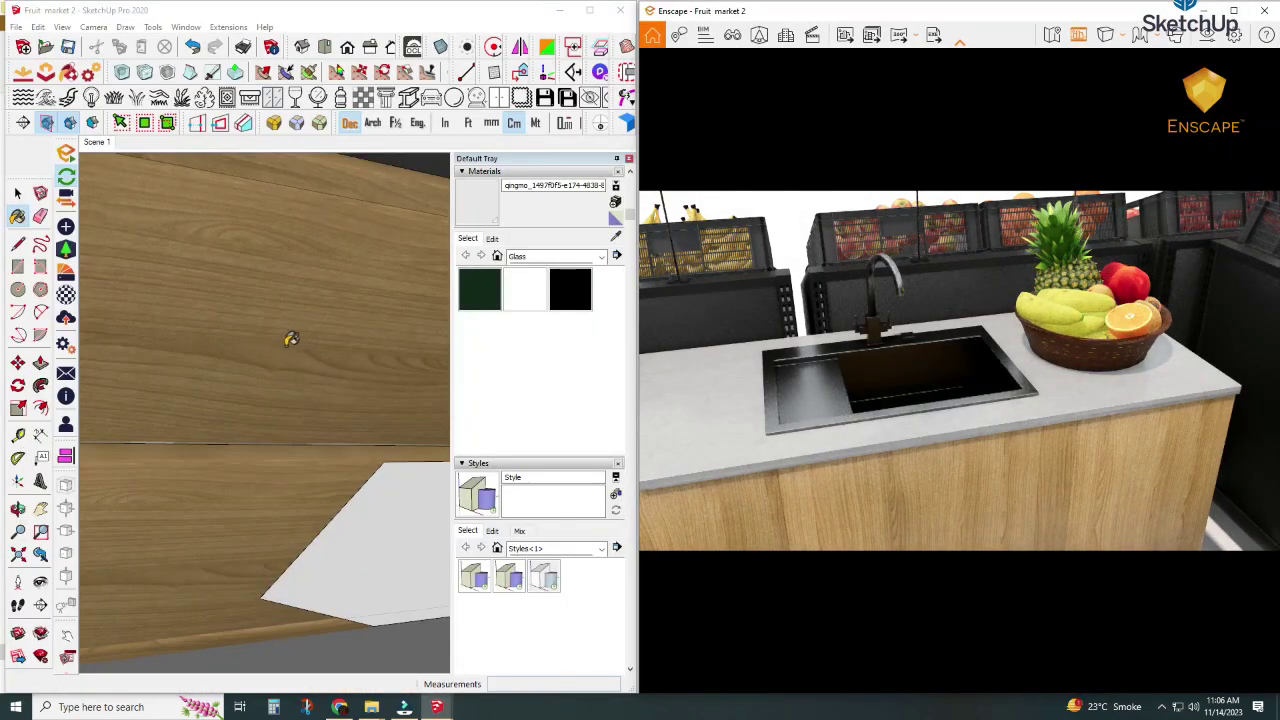
Pan the model view past the shelf boxes, bananas and apple crate to frame the sink and faucet.
{"action": "middle_click_drag", "start_coordinate": [290, 338], "coordinate": [286, 357]}
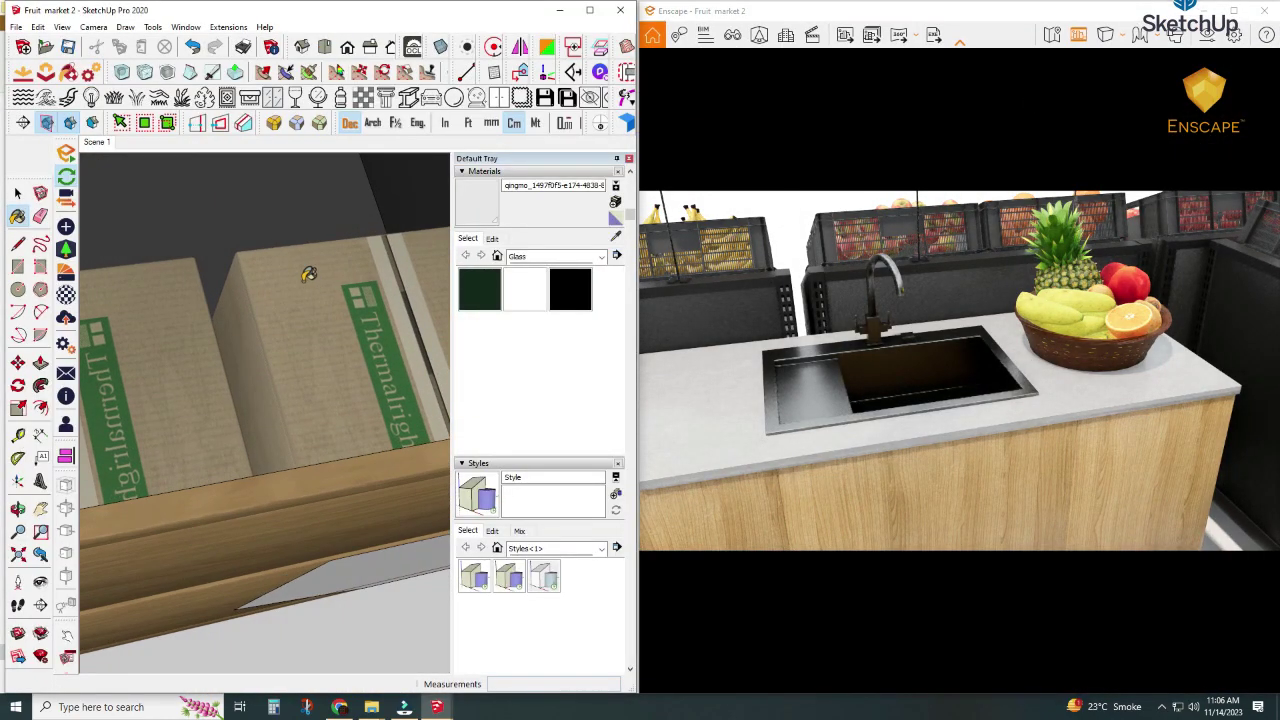
{"action": "middle_click_drag", "start_coordinate": [286, 300], "coordinate": [312, 540], "text": "shift"}
{"action": "middle_click_drag", "start_coordinate": [286, 306], "coordinate": [298, 621], "text": "shift"}
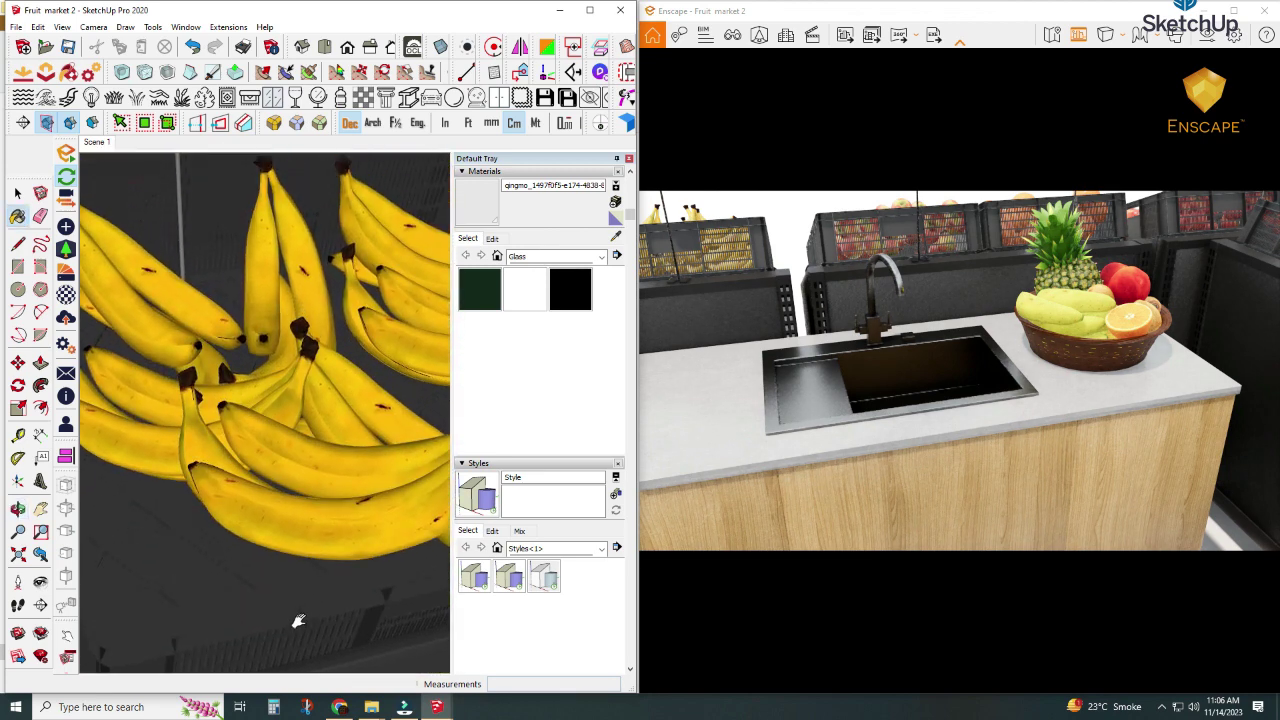
{"action": "mouse_move", "coordinate": [306, 310]}
{"action": "middle_mouse_down", "text": "shift"}
{"action": "mouse_move", "coordinate": [306, 609]}
{"action": "mouse_move", "coordinate": [336, 521]}
{"action": "middle_mouse_up", "text": "shift"}
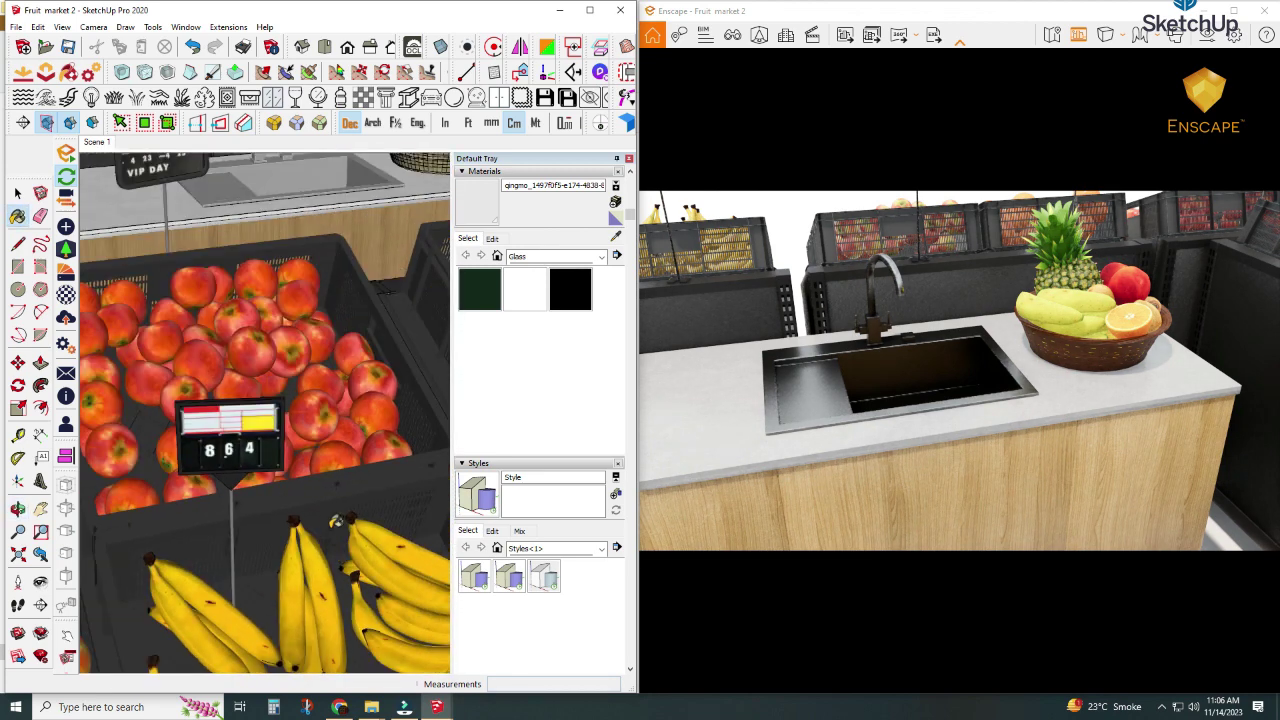
{"action": "middle_click_drag", "start_coordinate": [272, 414], "coordinate": [258, 653], "text": "shift"}
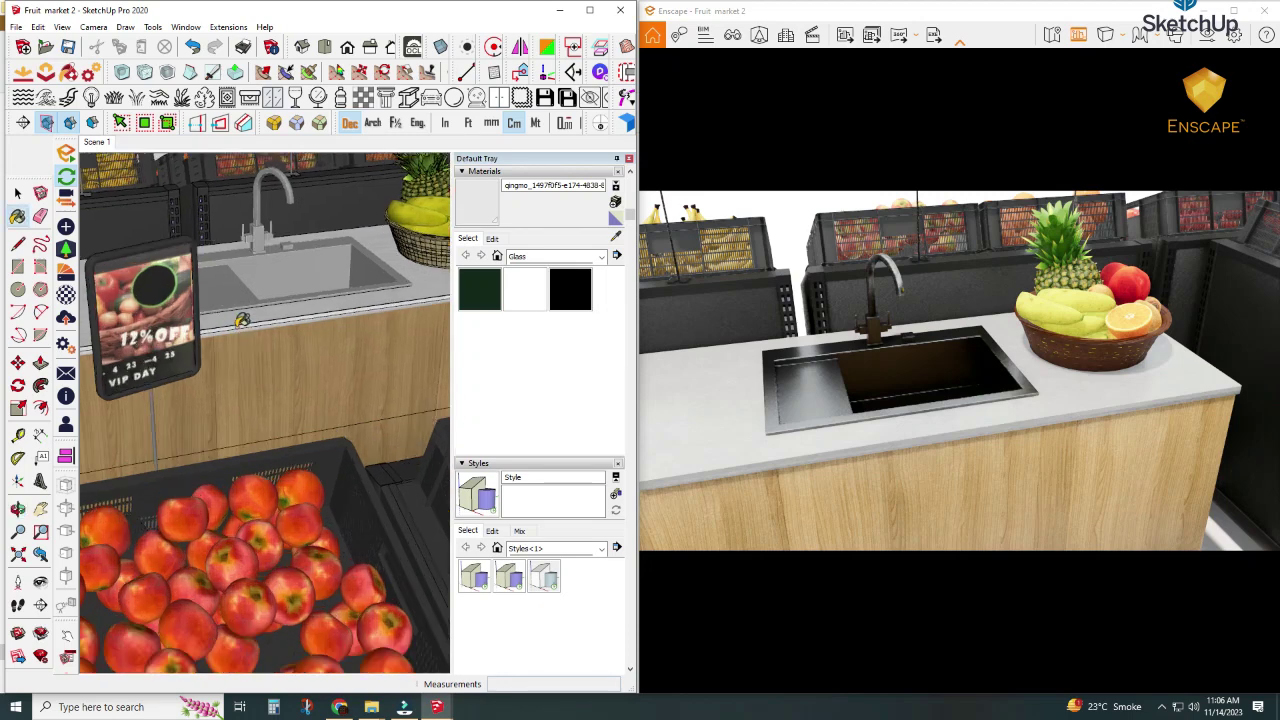
{"action": "middle_click_drag", "start_coordinate": [269, 374], "coordinate": [260, 560], "text": "shift"}
{"action": "scroll", "coordinate": [240, 267], "scroll_direction": "up", "scroll_amount": 2}
{"action": "middle_click_drag", "start_coordinate": [234, 249], "coordinate": [222, 470], "text": "shift"}
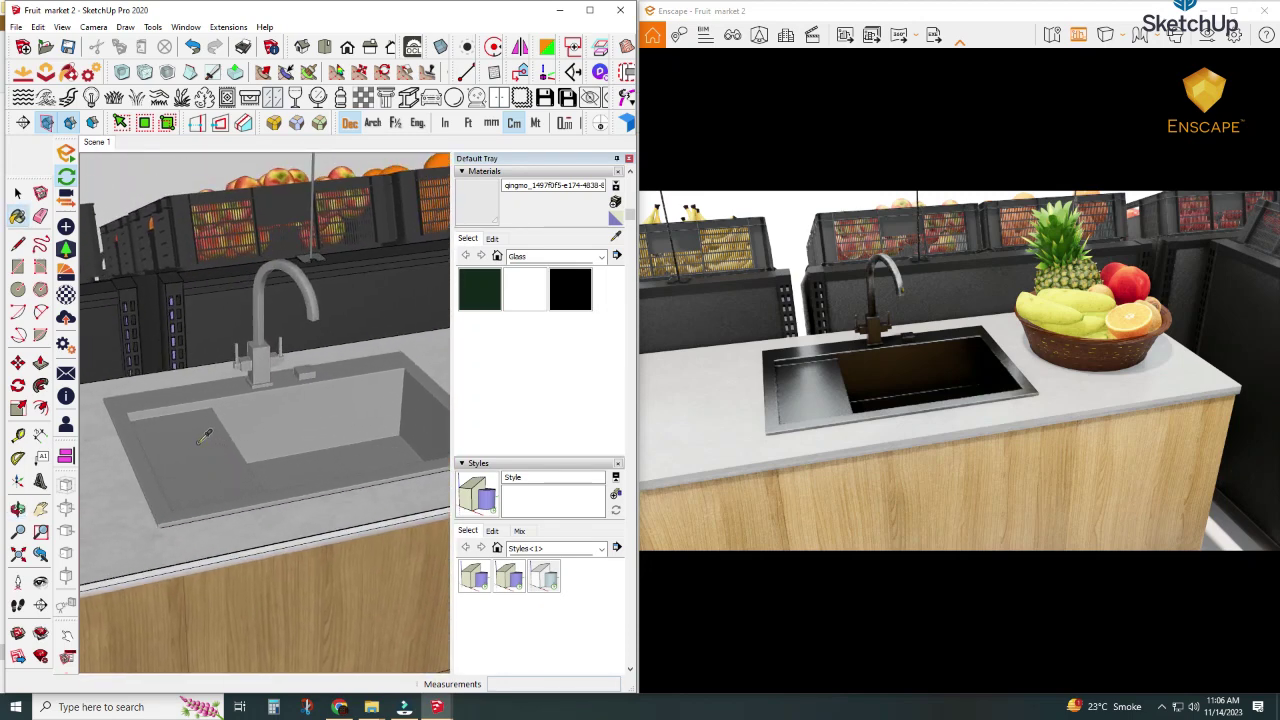
Sample the sink's metallic material and lighten its albedo colour to light grey #D6D6D6.
{"action": "left_click", "coordinate": [205, 437], "text": "alt"}
{"action": "left_click", "coordinate": [66, 293]}
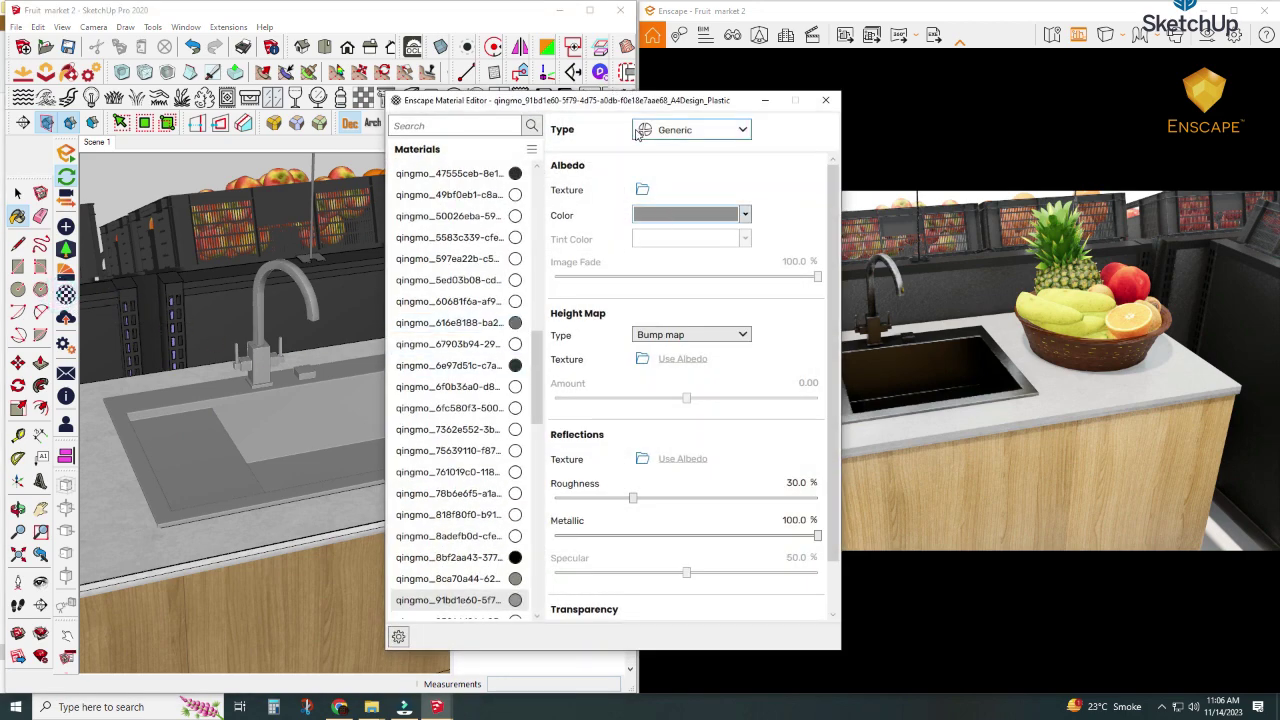
{"action": "left_click_drag", "start_coordinate": [622, 101], "coordinate": [333, 86]}
{"action": "left_click", "coordinate": [403, 203]}
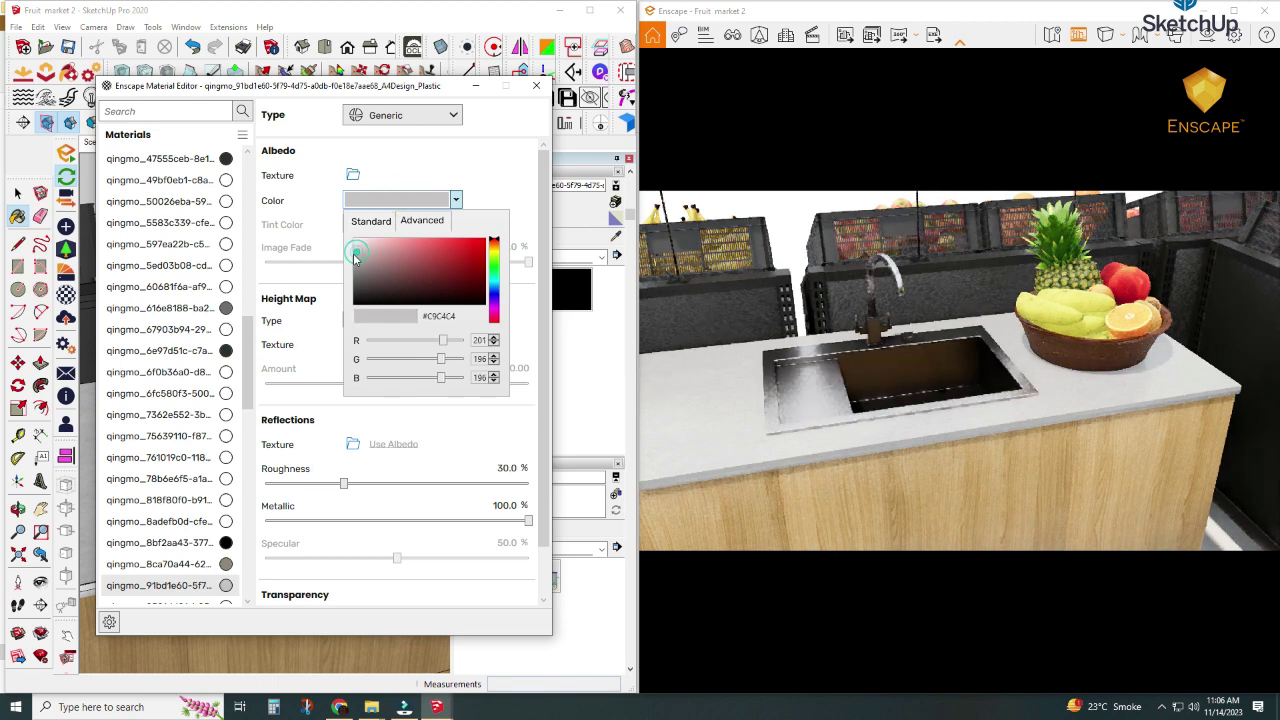
{"action": "left_click", "coordinate": [350, 258]}
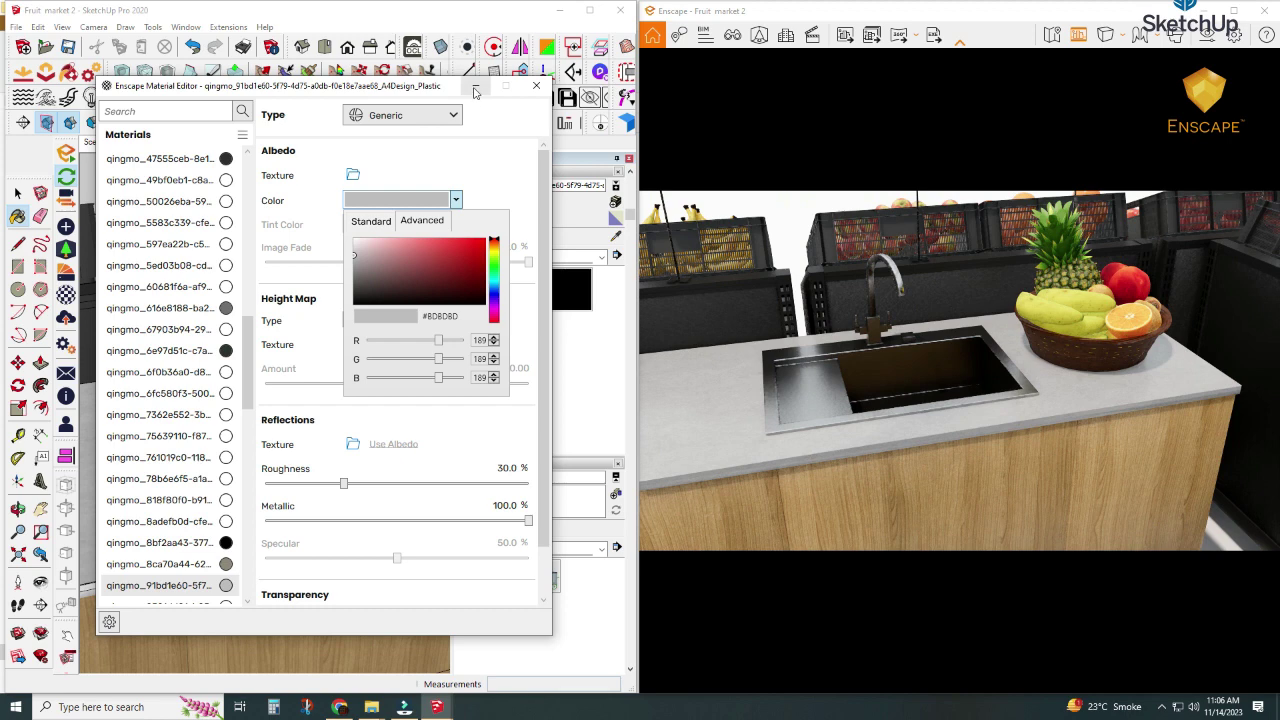
{"action": "left_click", "coordinate": [350, 254]}
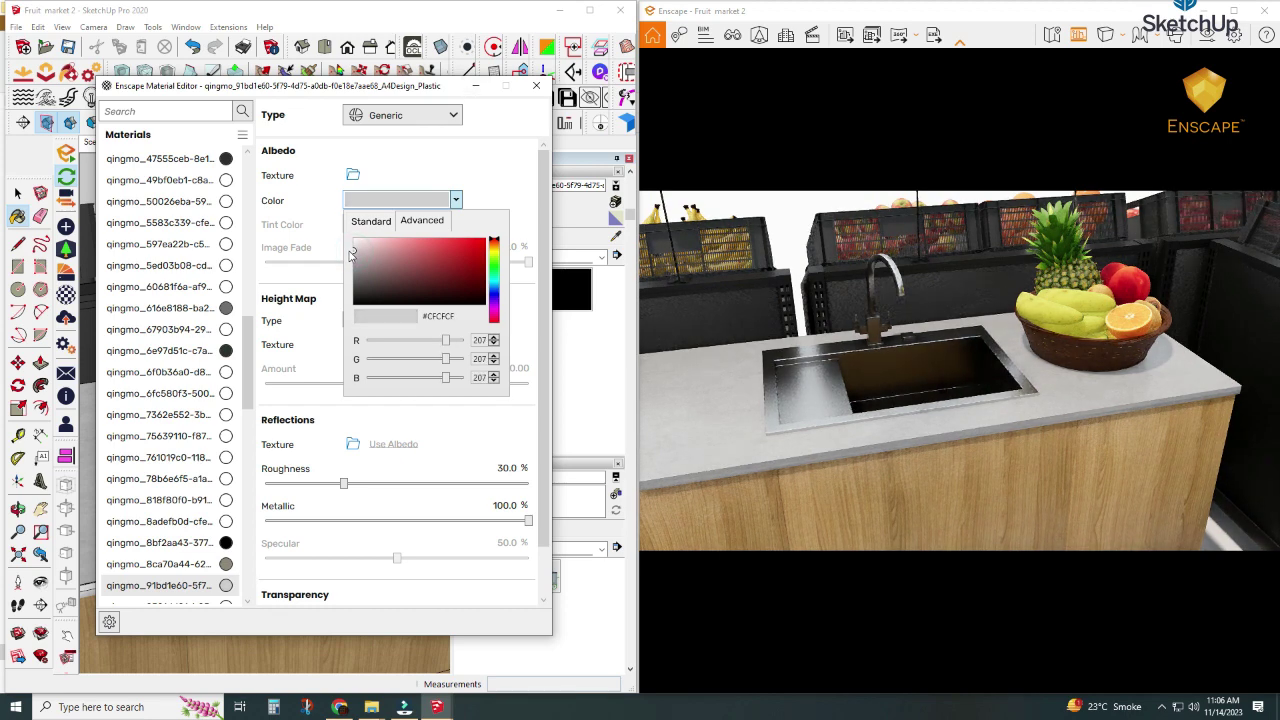
{"action": "left_click_drag", "start_coordinate": [351, 254], "coordinate": [349, 254]}
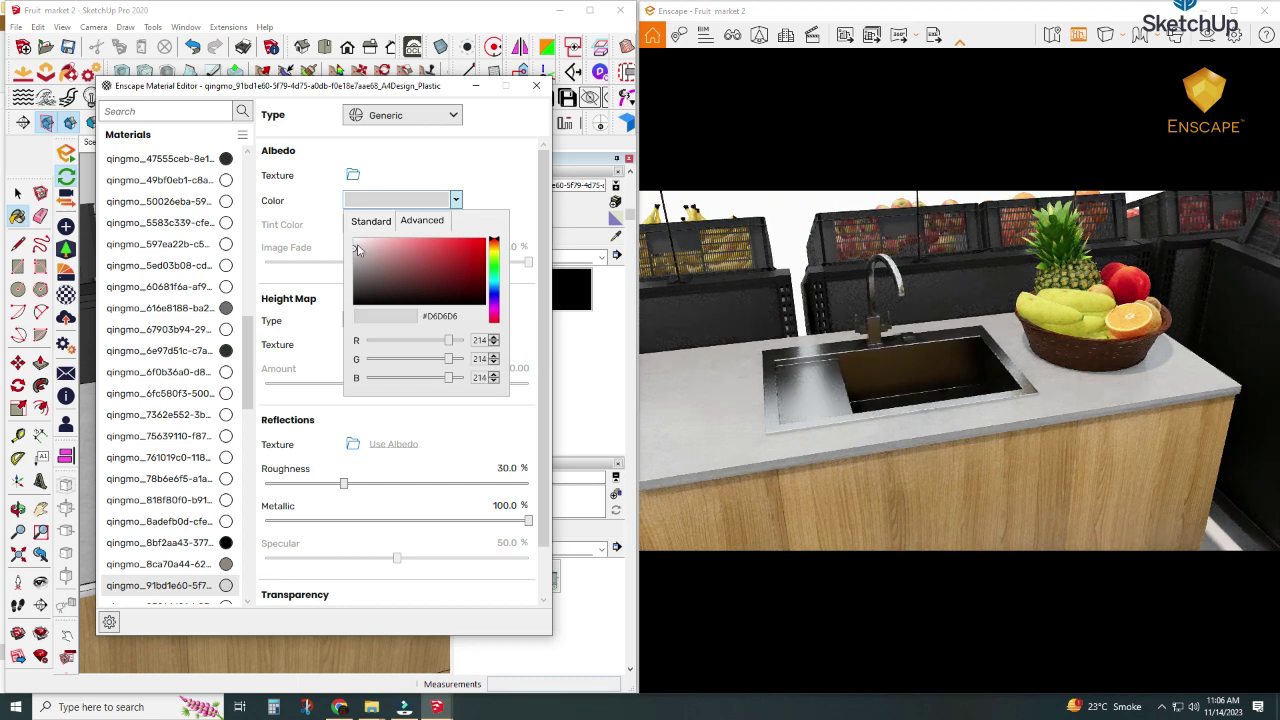
{"action": "left_click", "coordinate": [479, 92]}
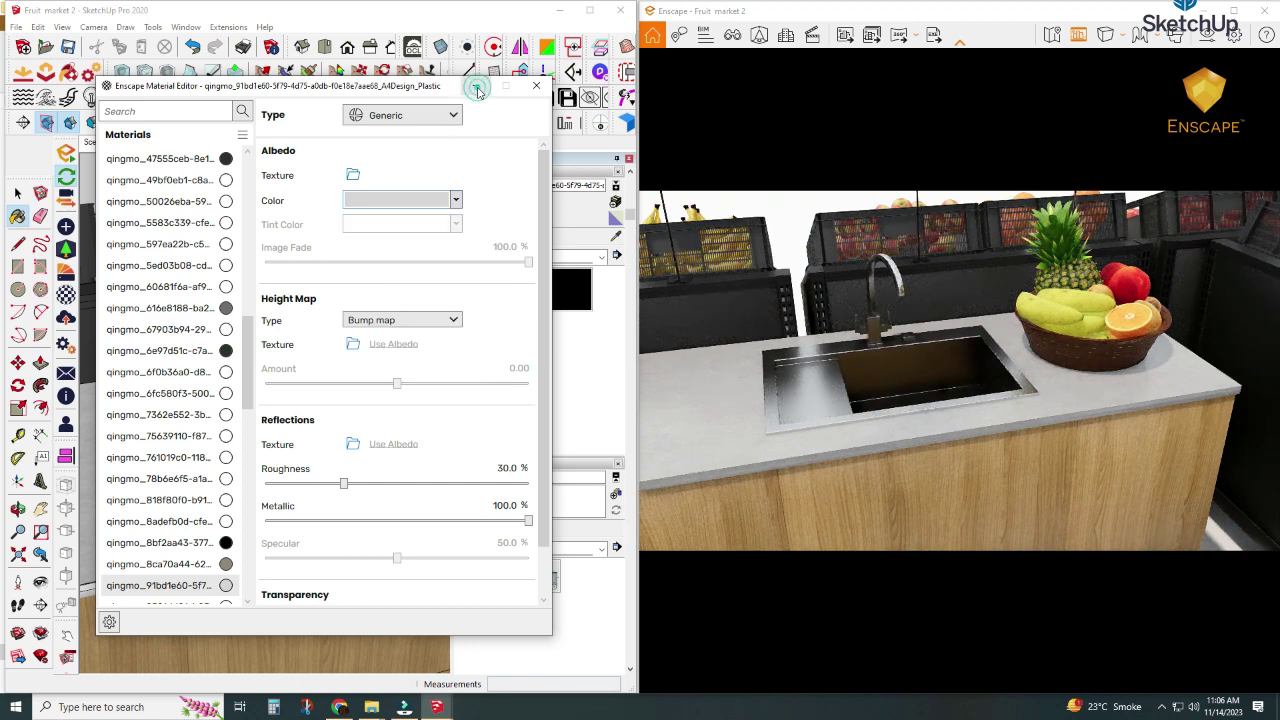
{"action": "left_click", "coordinate": [477, 88]}
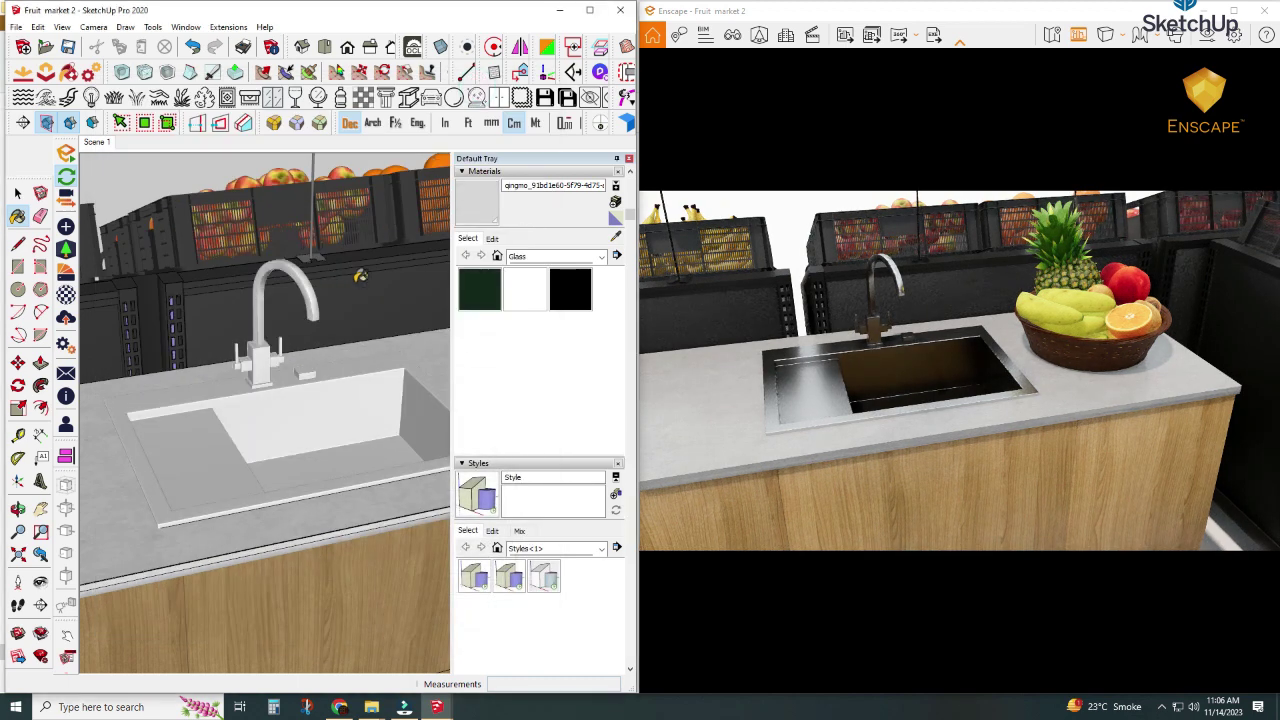
Set the banana material's roughness to 50%, then load the orange material and browse for its height map.
{"action": "middle_click_drag", "start_coordinate": [329, 305], "coordinate": [325, 425]}
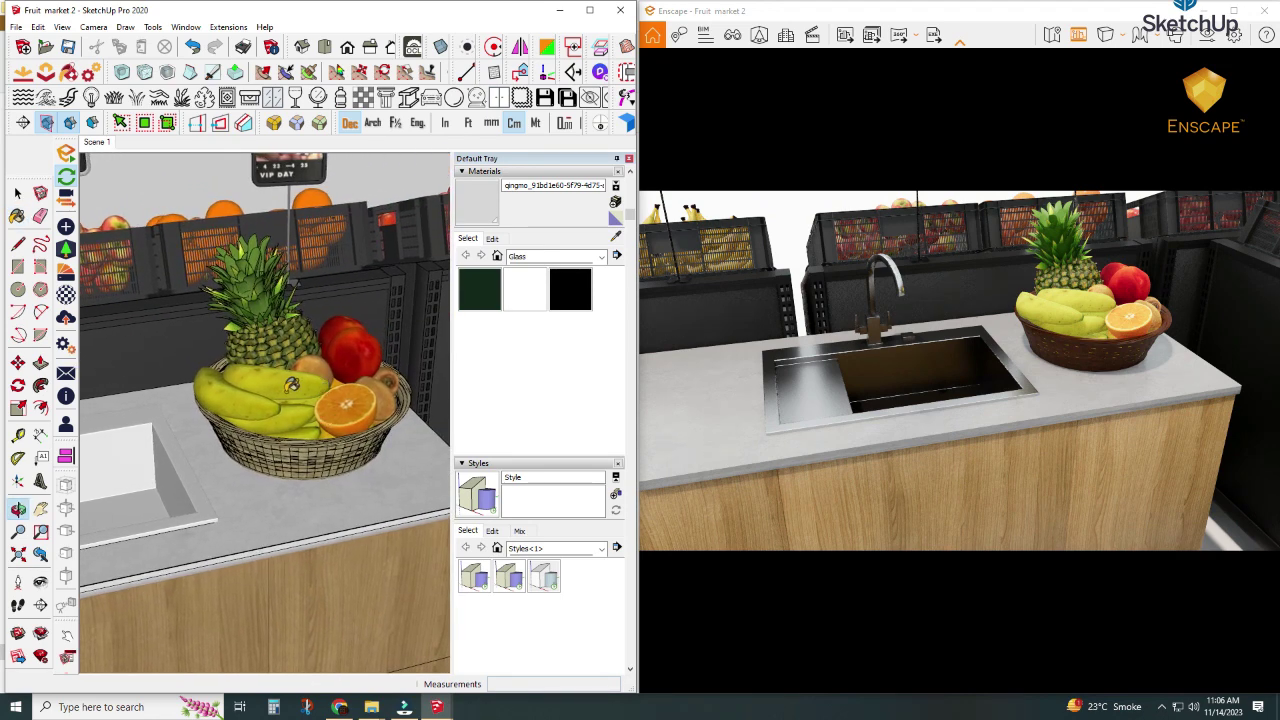
{"action": "scroll", "coordinate": [258, 396], "scroll_direction": "up", "scroll_amount": 5}
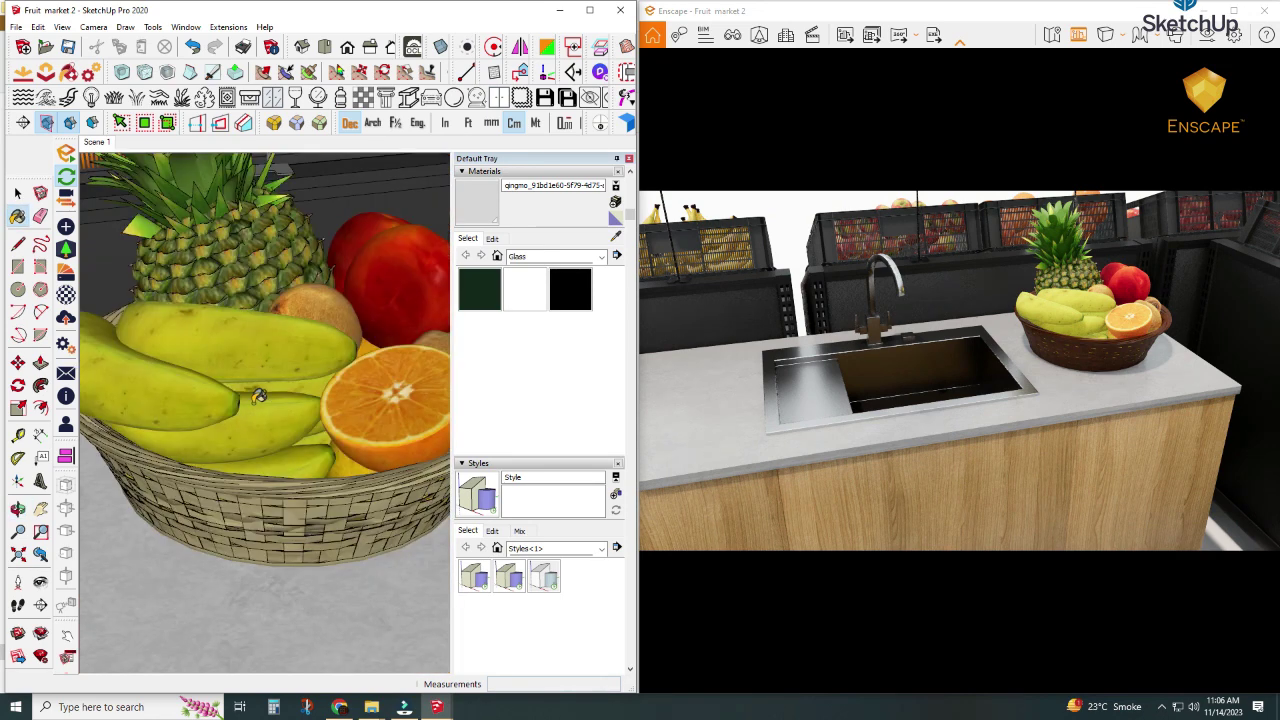
{"action": "left_click", "coordinate": [66, 293]}
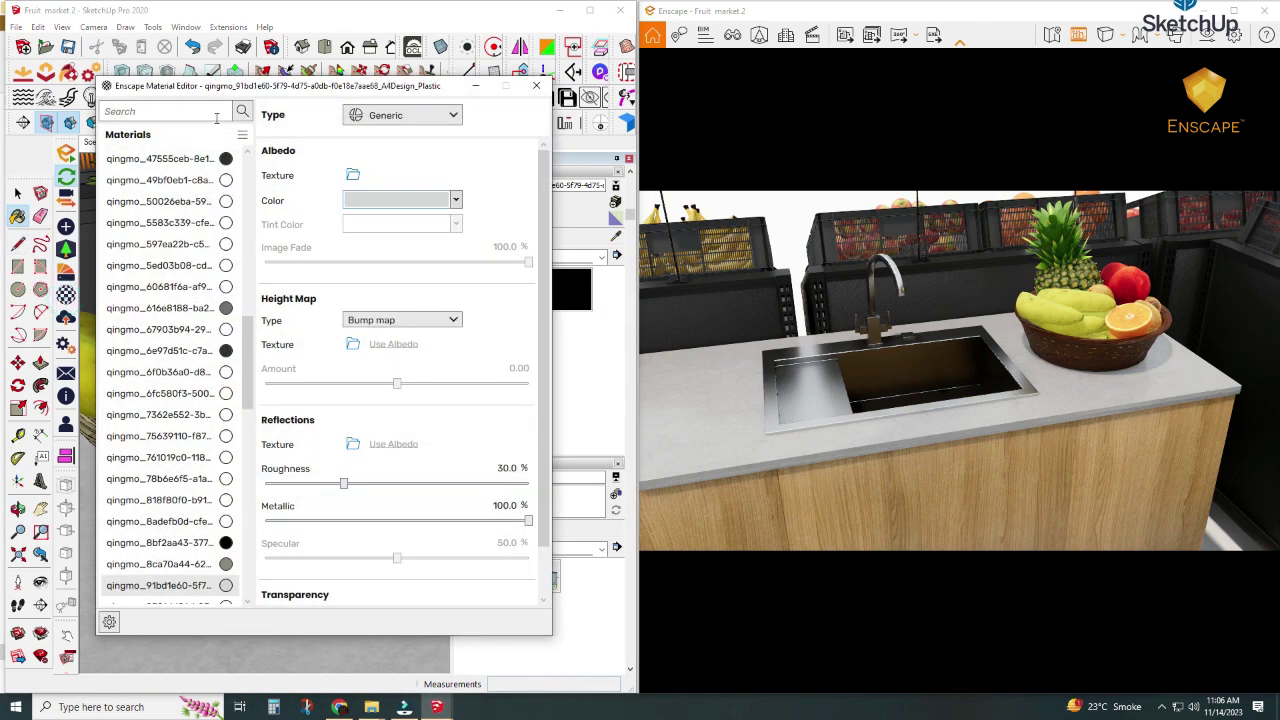
{"action": "left_click_drag", "start_coordinate": [228, 88], "coordinate": [564, 116]}
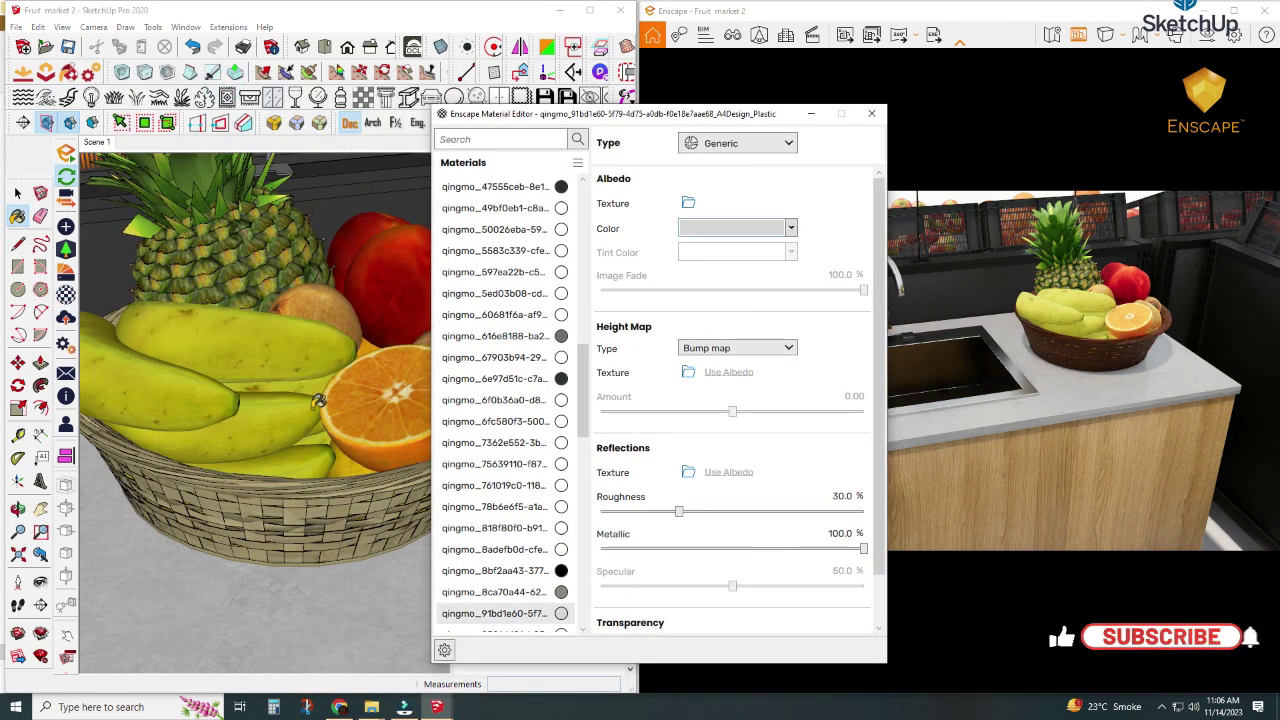
{"action": "left_click", "coordinate": [262, 332]}
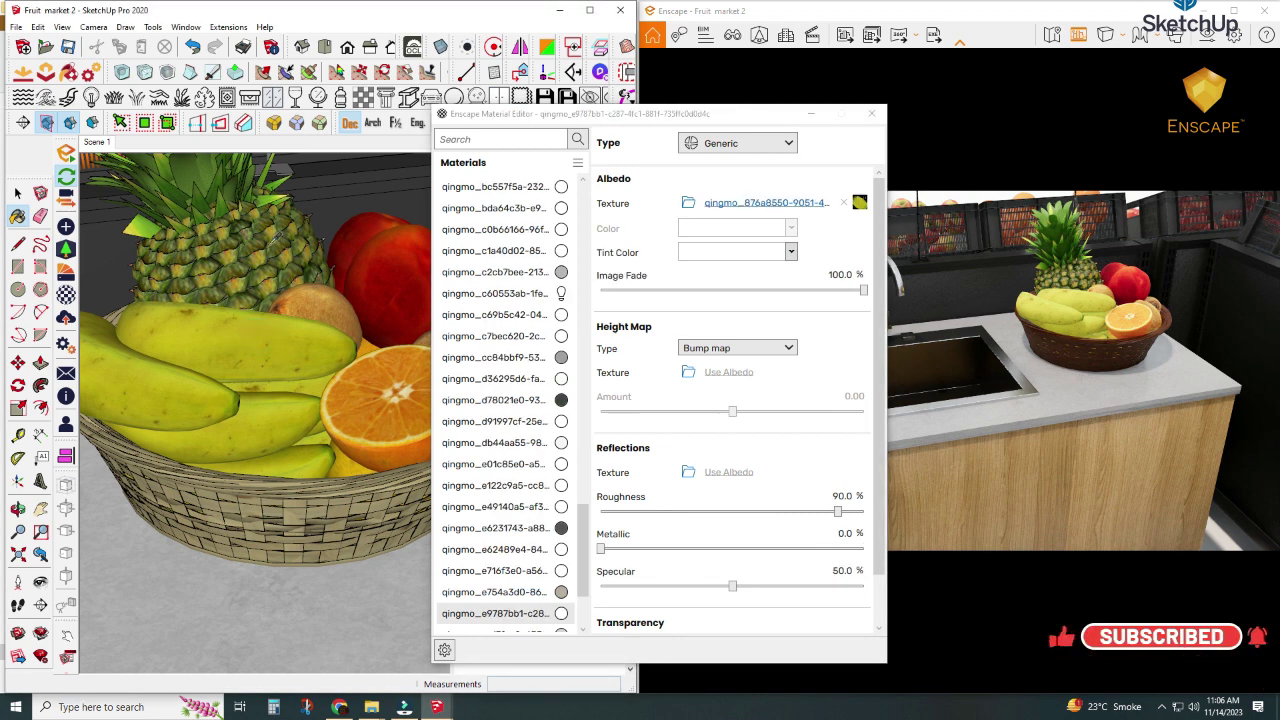
{"action": "left_click", "coordinate": [340, 96]}
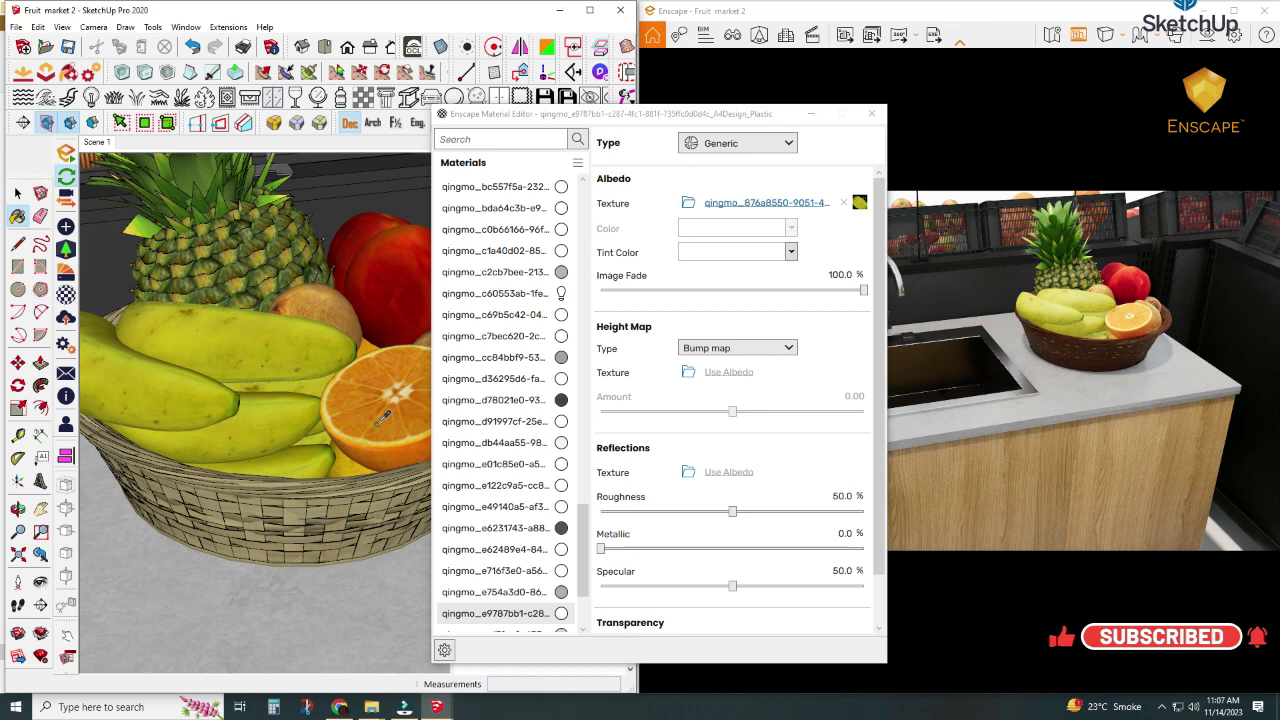
{"action": "left_click", "coordinate": [378, 422]}
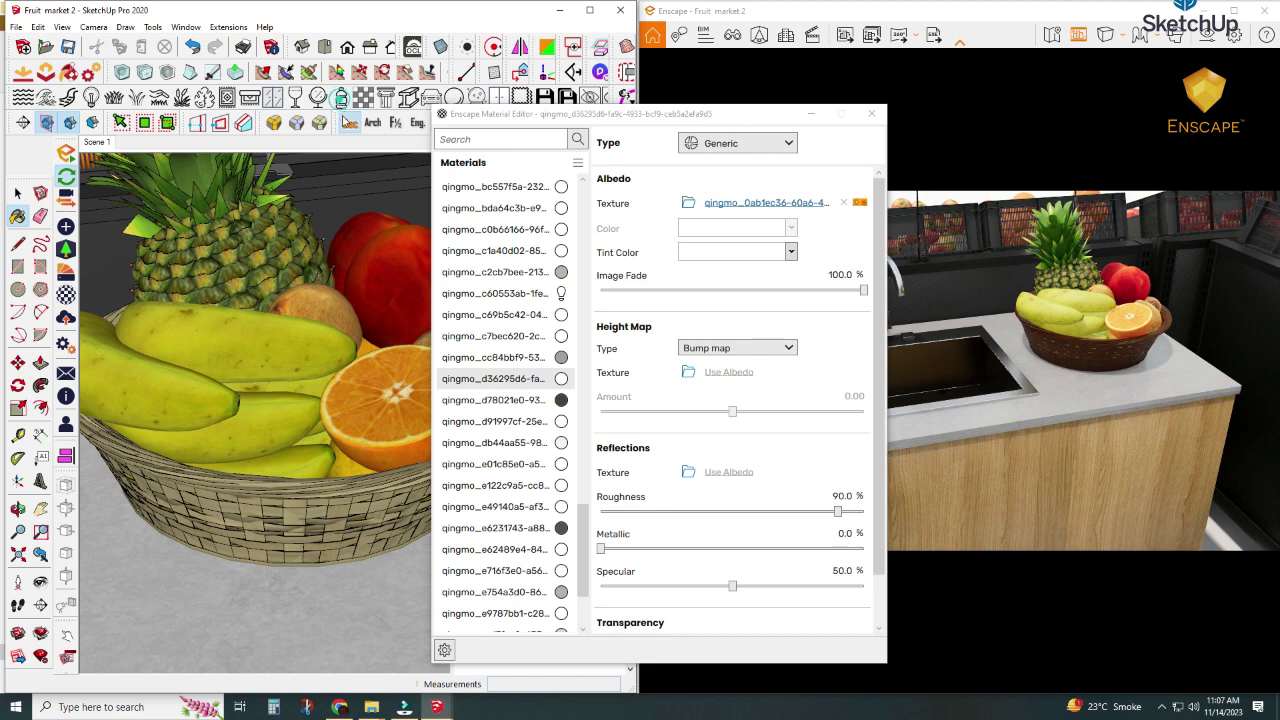
{"action": "left_click", "coordinate": [689, 372]}
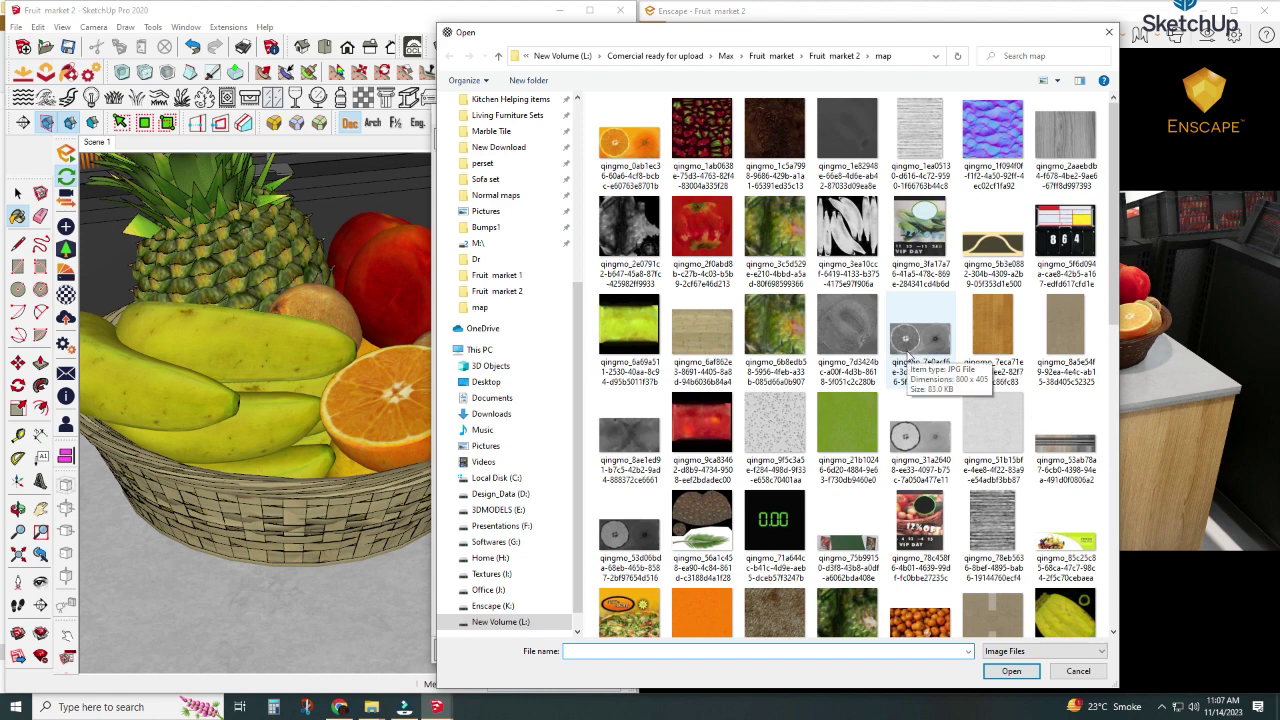
Assign one grey texture map as the orange's height (bump) map and another as its reflection map.
{"action": "double_click", "coordinate": [908, 357]}
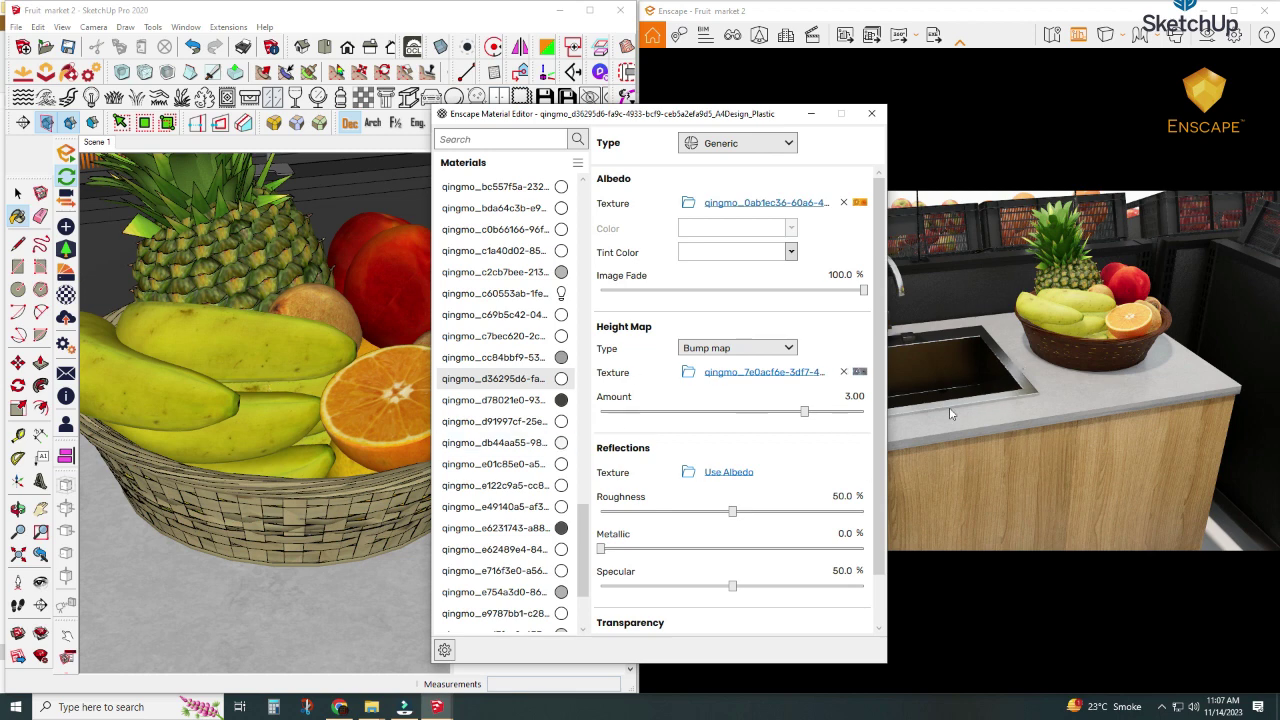
{"action": "scroll", "coordinate": [1141, 339], "scroll_direction": "up", "scroll_amount": 3}
{"action": "scroll", "coordinate": [1146, 310], "scroll_direction": "up", "scroll_amount": 3}
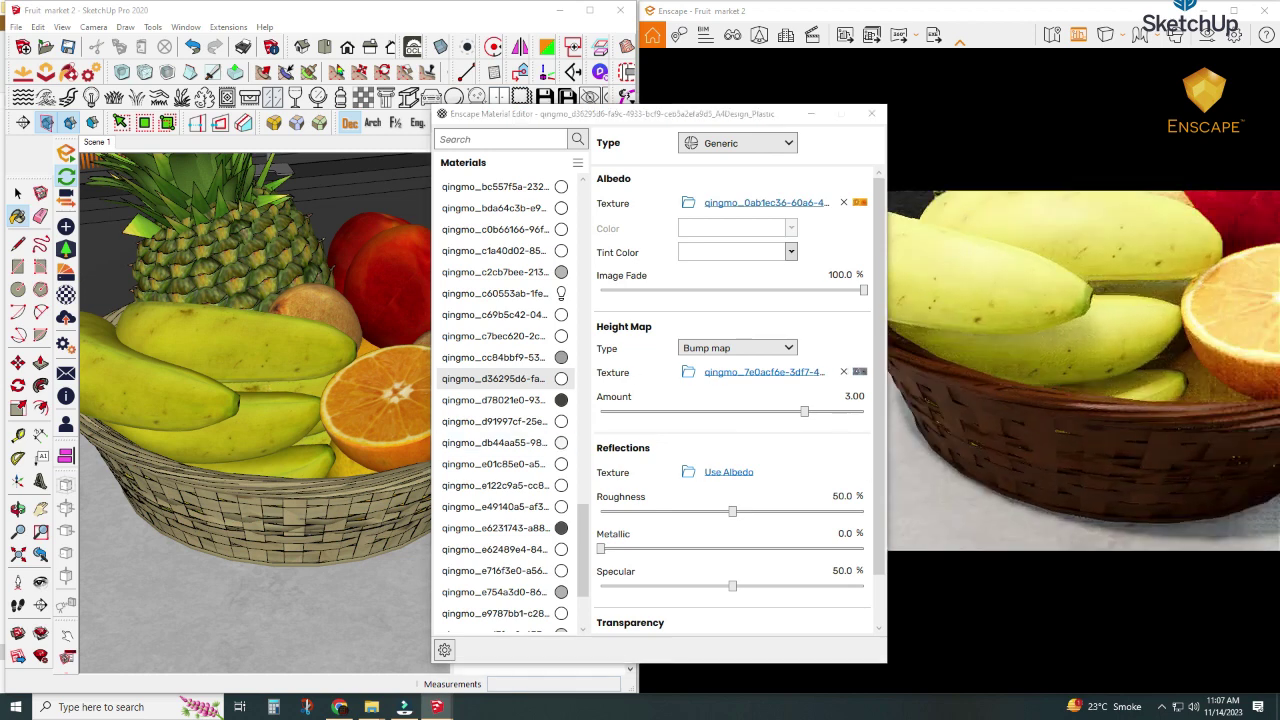
{"action": "left_click_drag", "start_coordinate": [1166, 340], "coordinate": [1136, 331]}
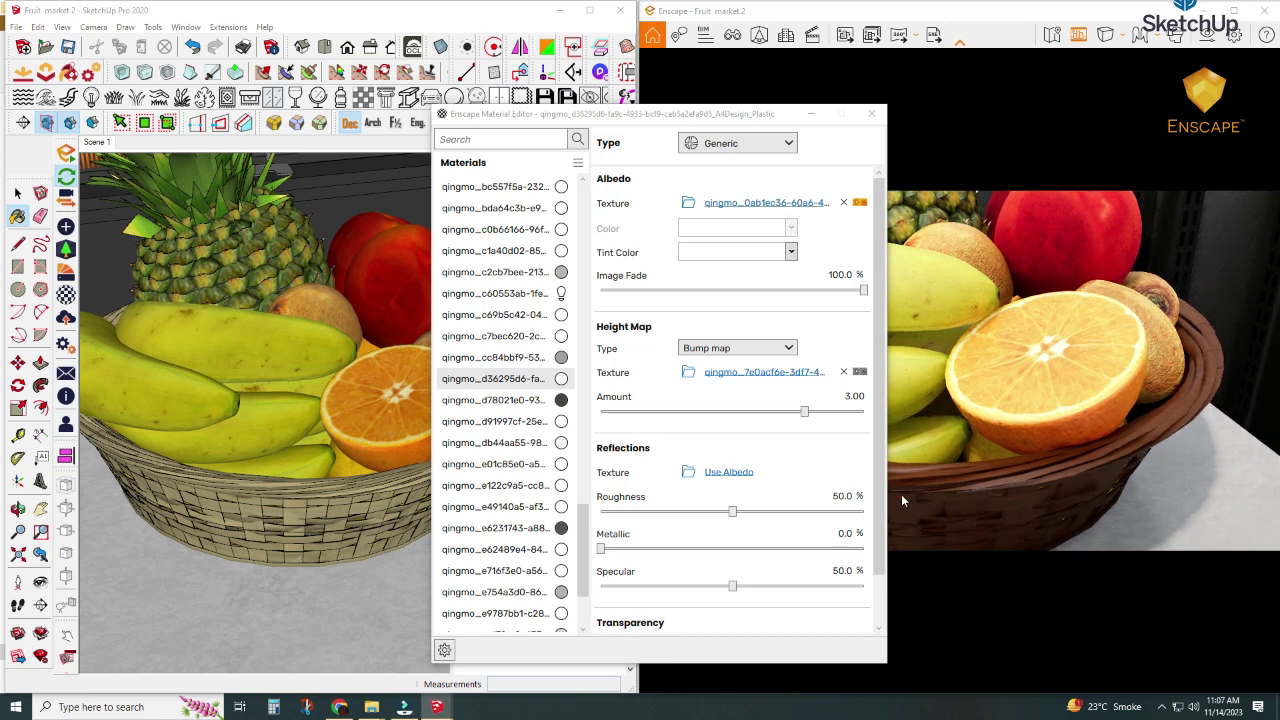
{"action": "left_click", "coordinate": [689, 475]}
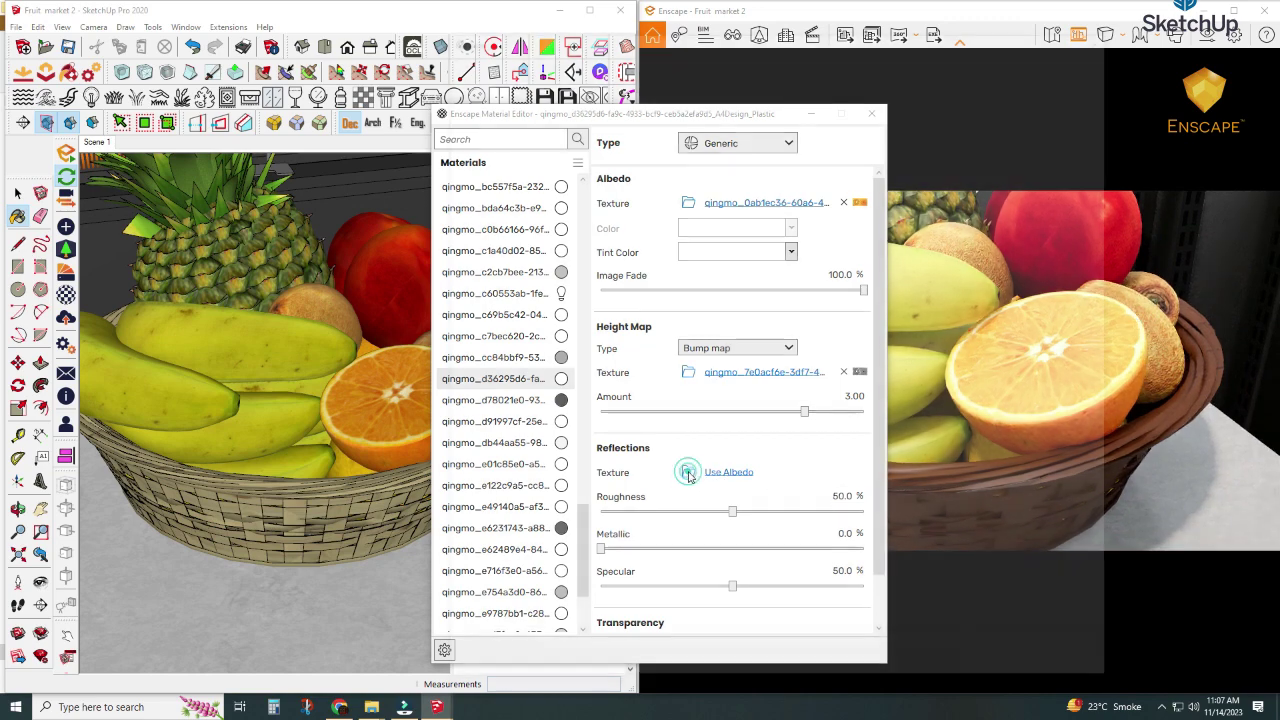
{"action": "left_click", "coordinate": [928, 450]}
{"action": "double_click", "coordinate": [928, 452]}
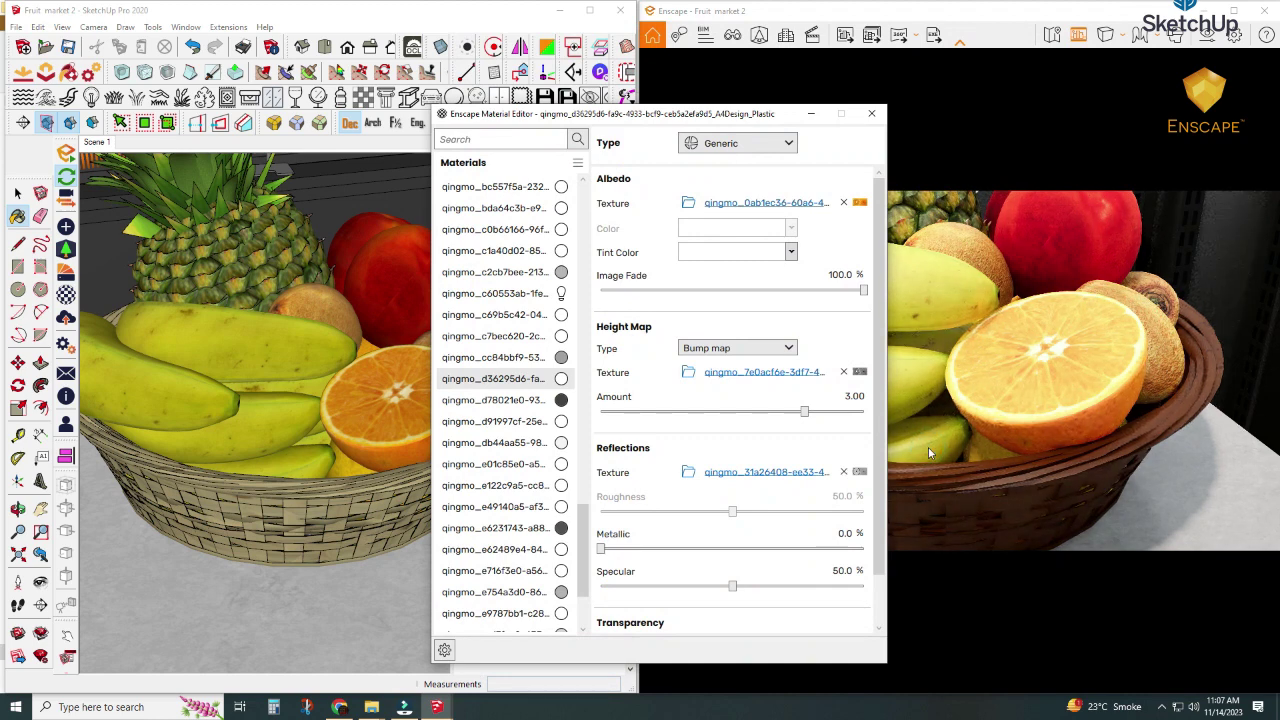
Swap in different grey maps for the height and reflection slots and set the bump amount to 3.00.
{"action": "left_click", "coordinate": [843, 472]}
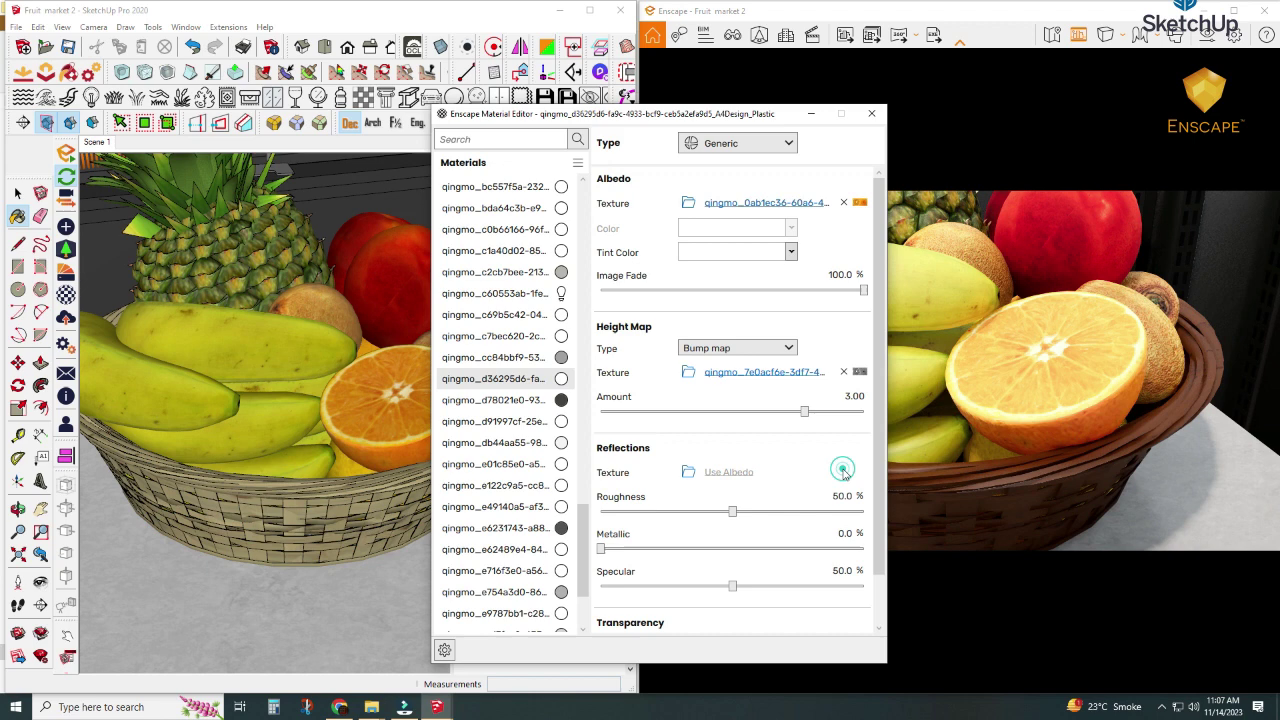
{"action": "left_click", "coordinate": [843, 372]}
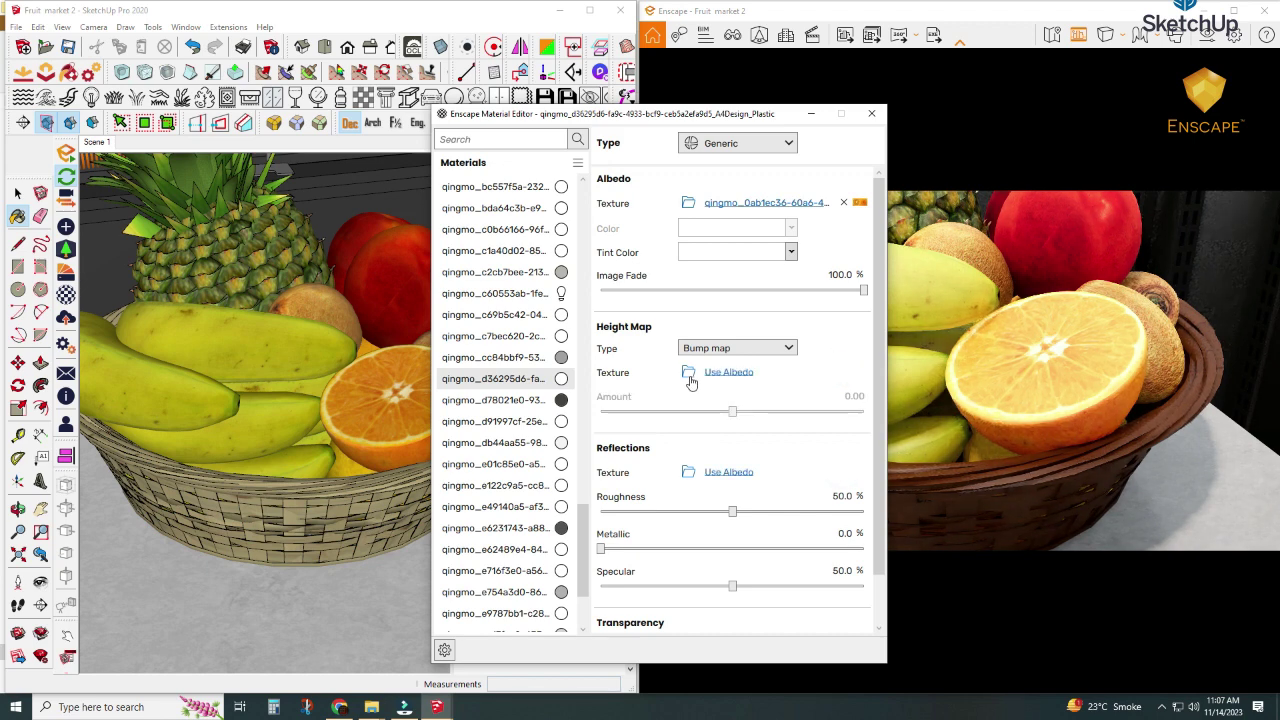
{"action": "left_click", "coordinate": [728, 372]}
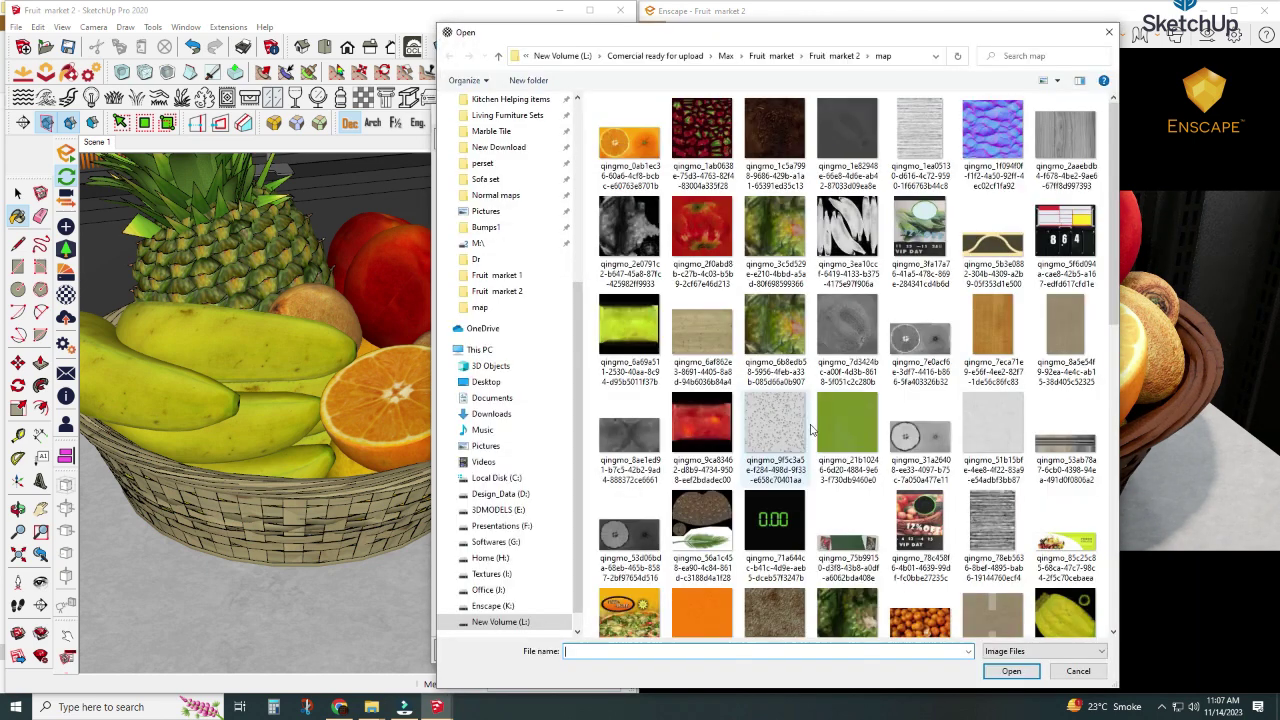
{"action": "double_click", "coordinate": [911, 434]}
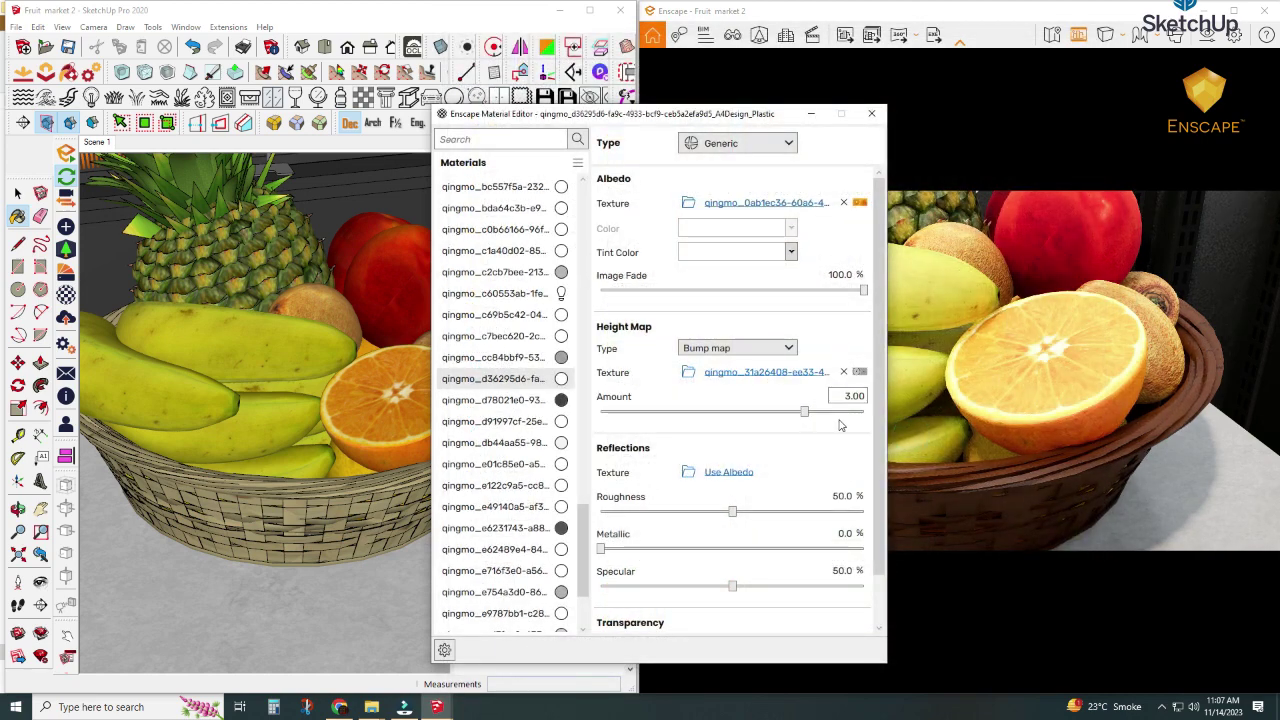
{"action": "left_click_drag", "start_coordinate": [805, 411], "coordinate": [841, 413]}
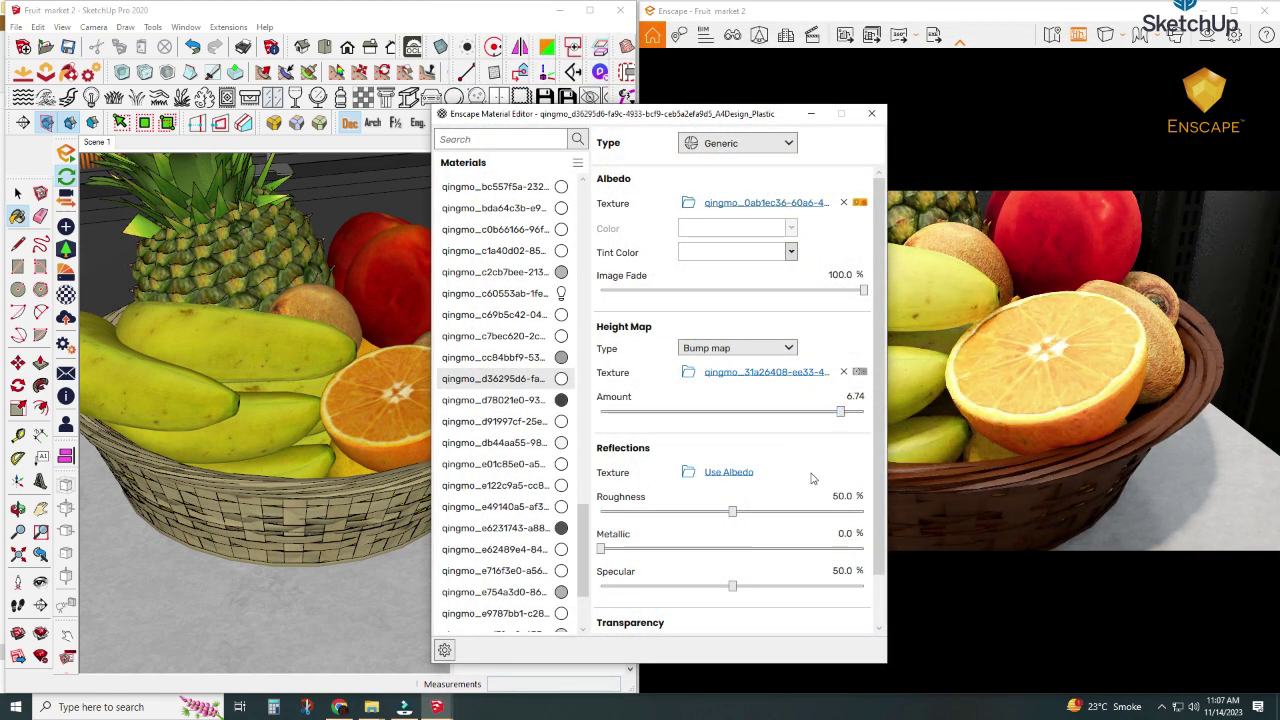
{"action": "left_click", "coordinate": [688, 473]}
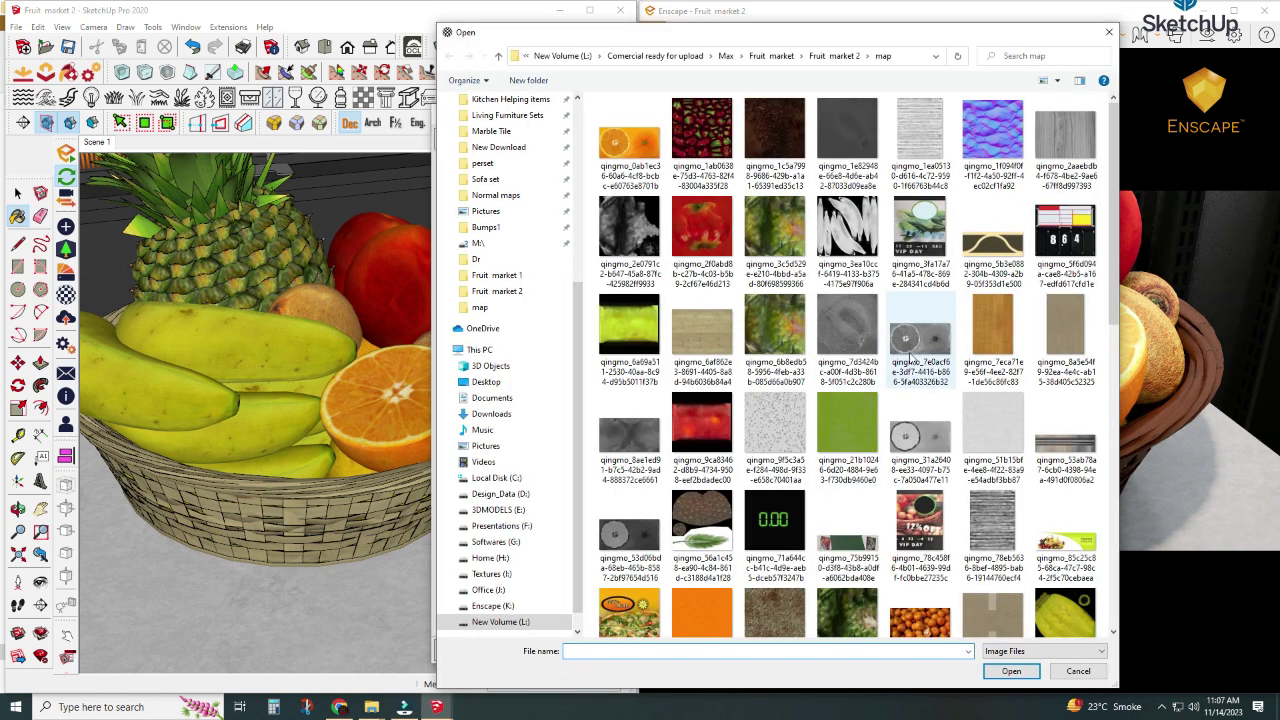
{"action": "double_click", "coordinate": [913, 340]}
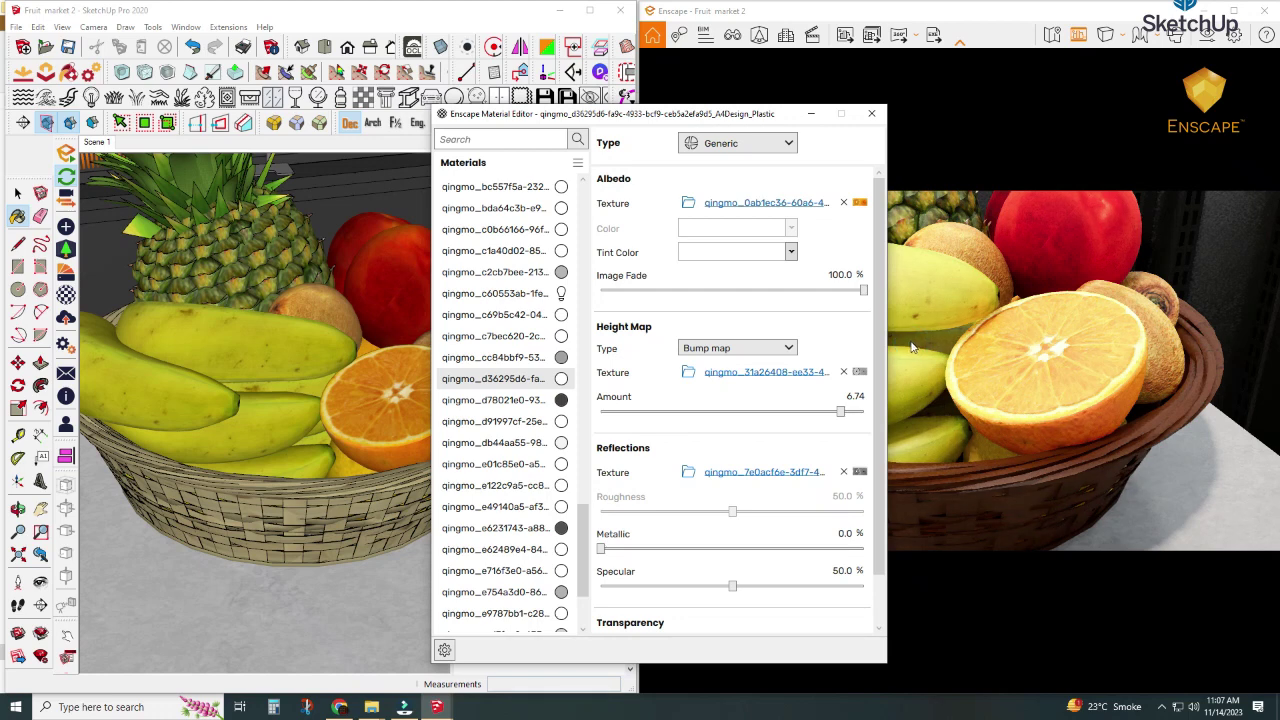
{"action": "left_click", "coordinate": [858, 396]}
{"action": "type", "text": "3"}
{"action": "key", "text": "Return"}
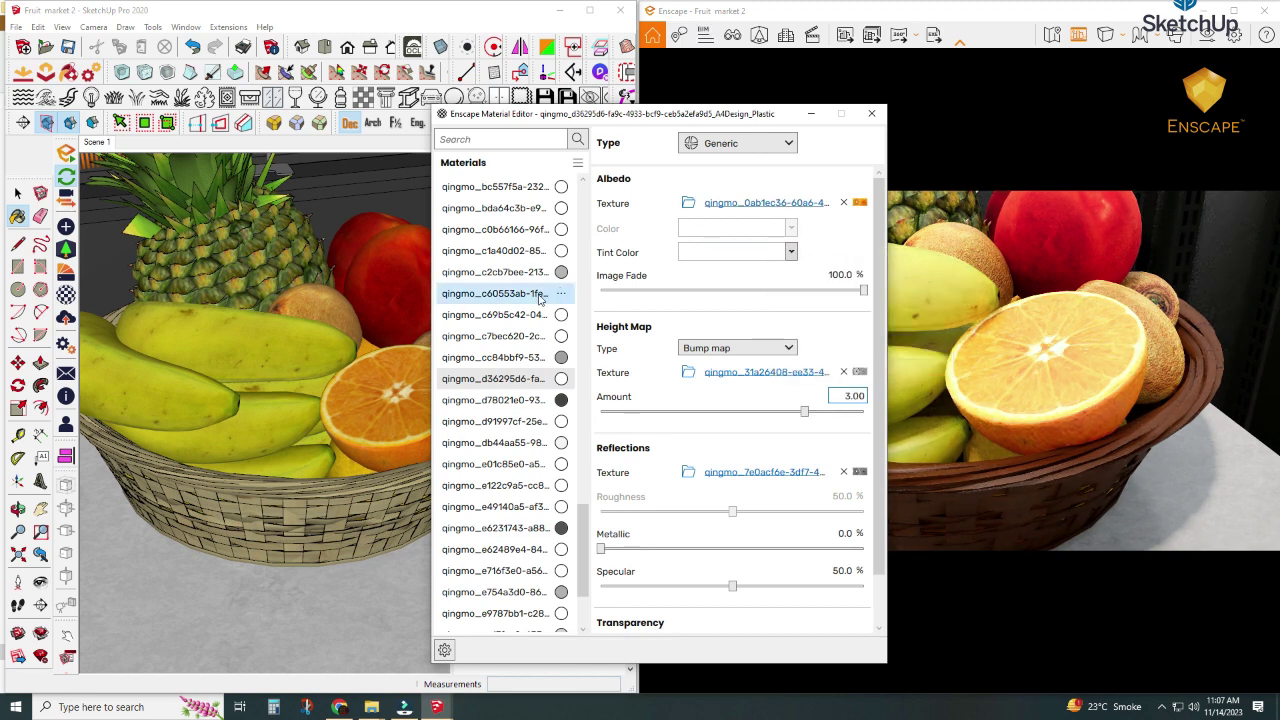
{"action": "left_click", "coordinate": [323, 292], "text": "alt"}
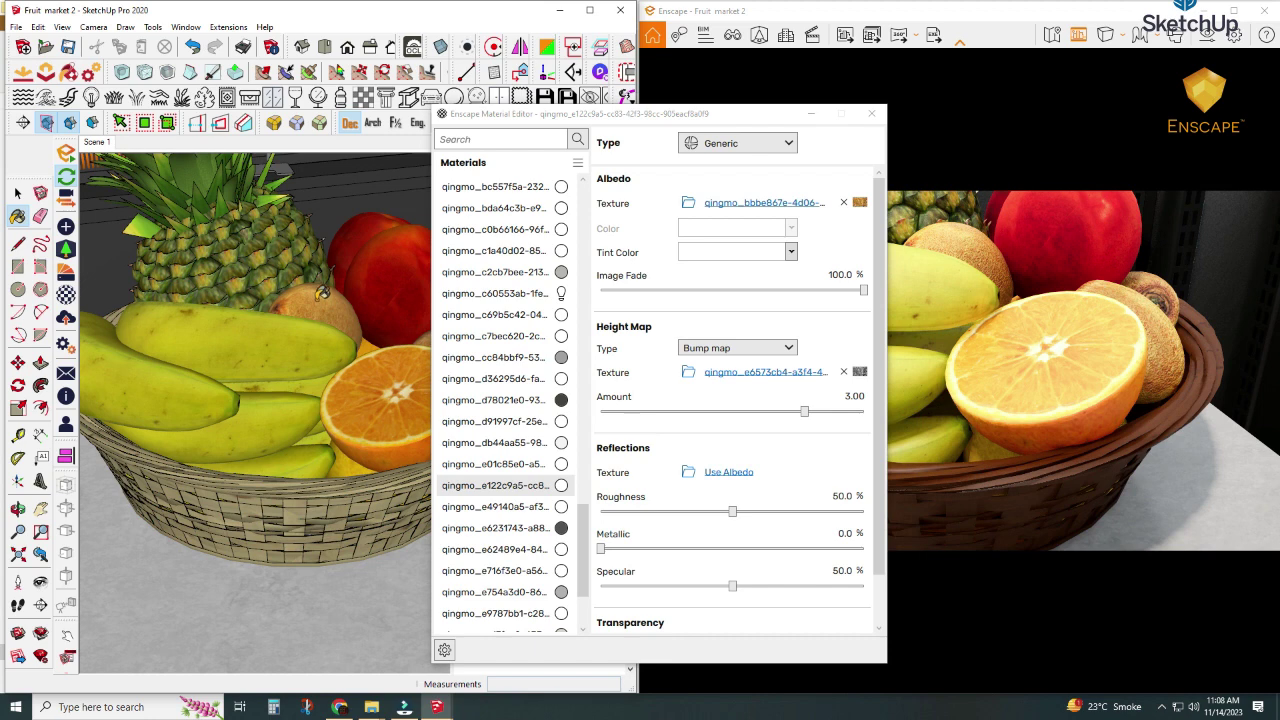
Load the red apple's Generic material, at 90% roughness, into the Enscape Material Editor.
{"action": "mouse_move", "coordinate": [323, 292]}
{"action": "middle_mouse_down"}
{"action": "mouse_move", "coordinate": [297, 305]}
{"action": "mouse_move", "coordinate": [286, 371]}
{"action": "middle_mouse_up"}
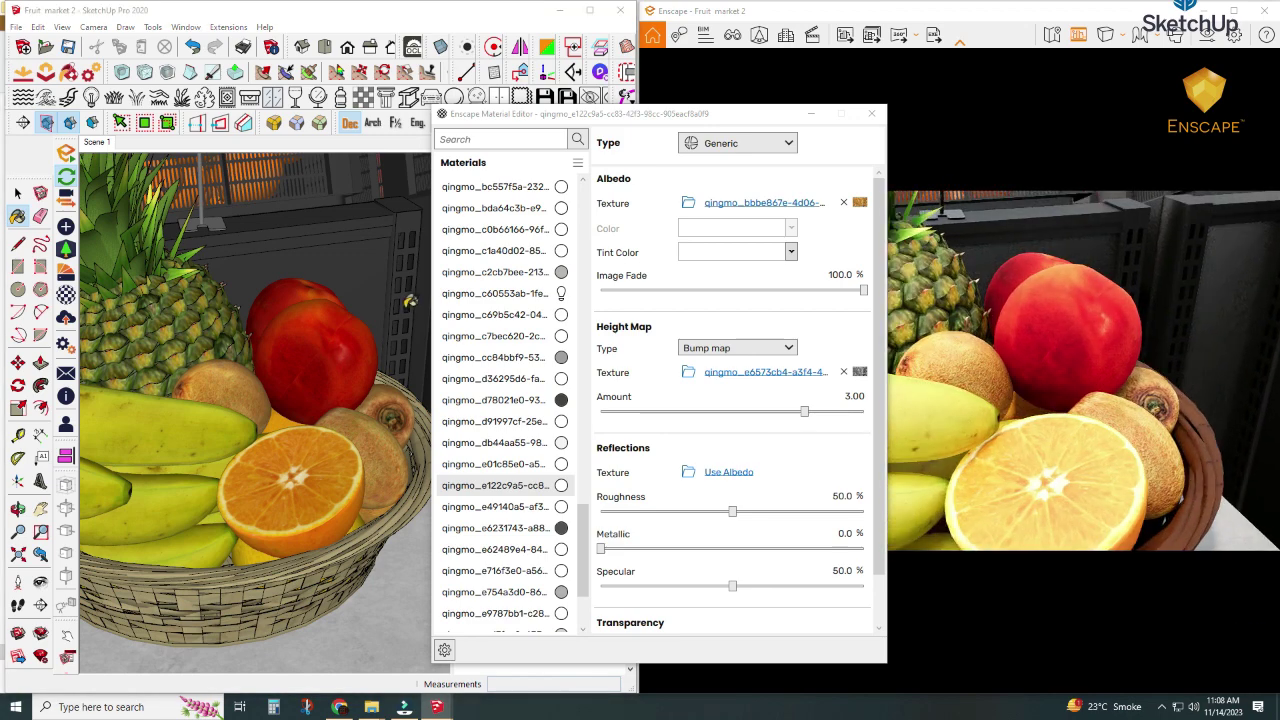
{"action": "key", "text": "space"}
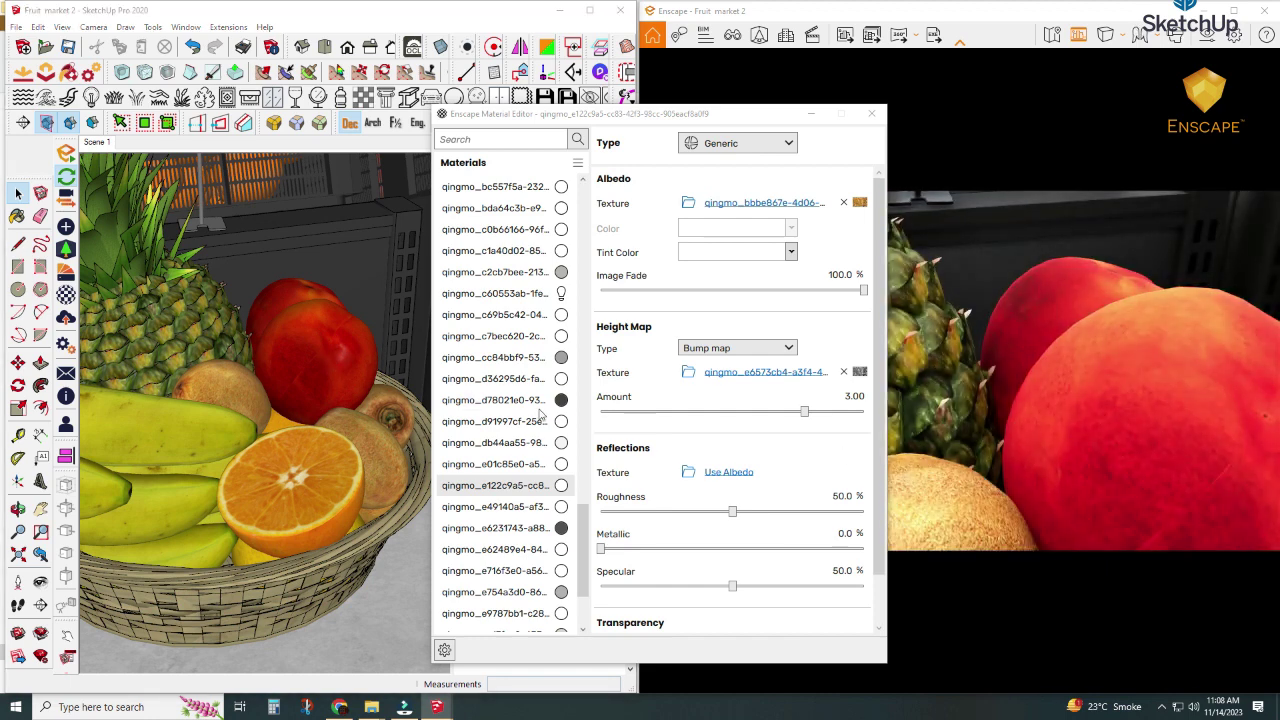
{"action": "left_click", "coordinate": [62, 247]}
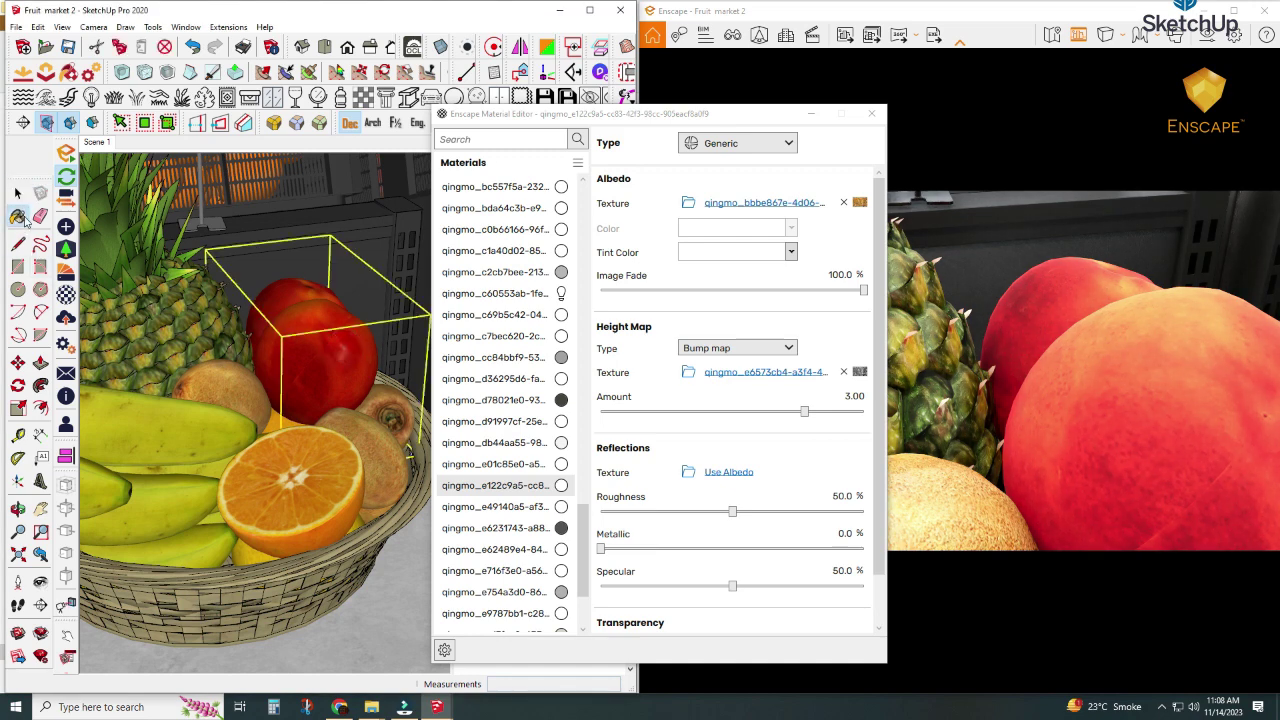
{"action": "left_click", "coordinate": [343, 352]}
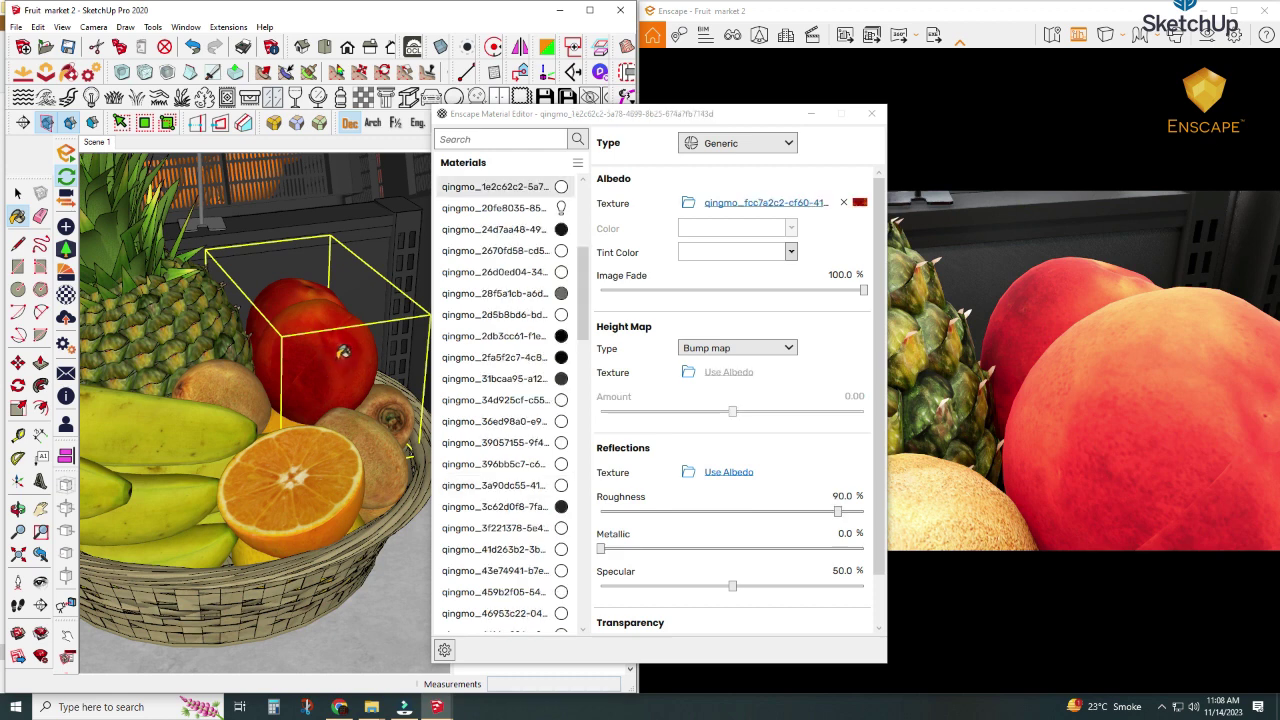
Give the apple material 50% roughness and an albedo-based bump map at amount 1.00.
{"action": "left_click", "coordinate": [340, 96]}
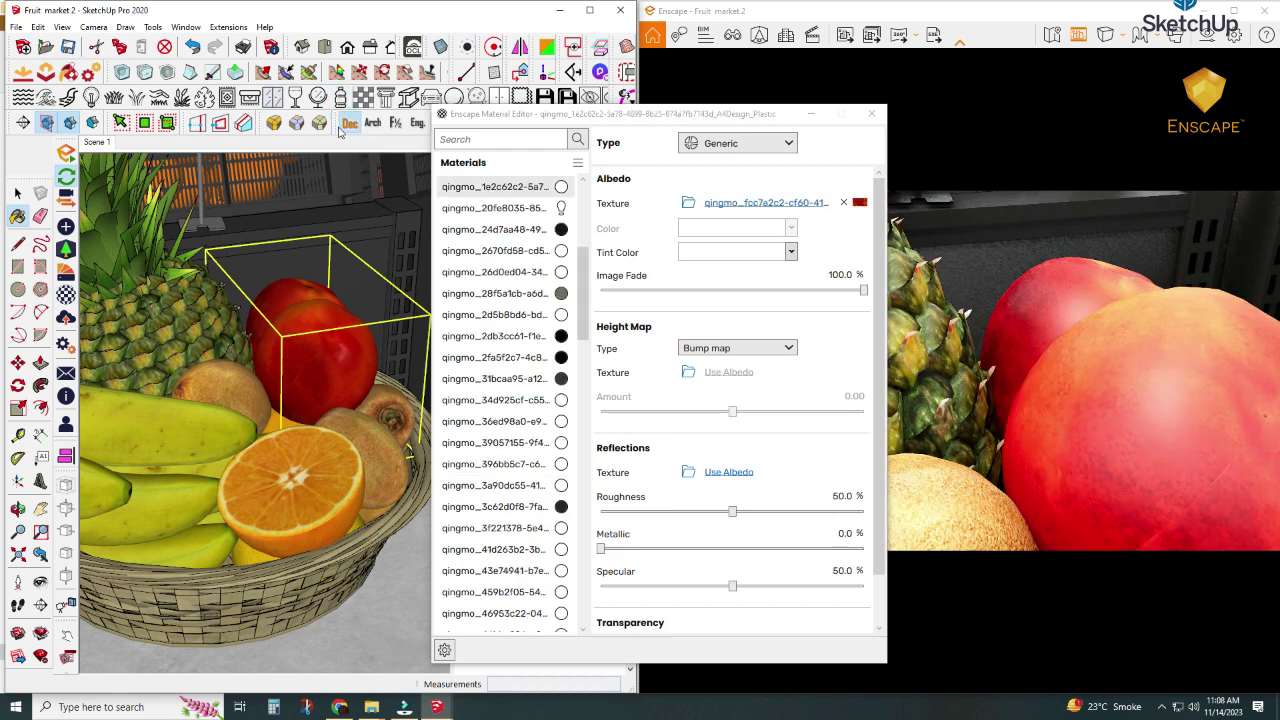
{"action": "left_click", "coordinate": [689, 372]}
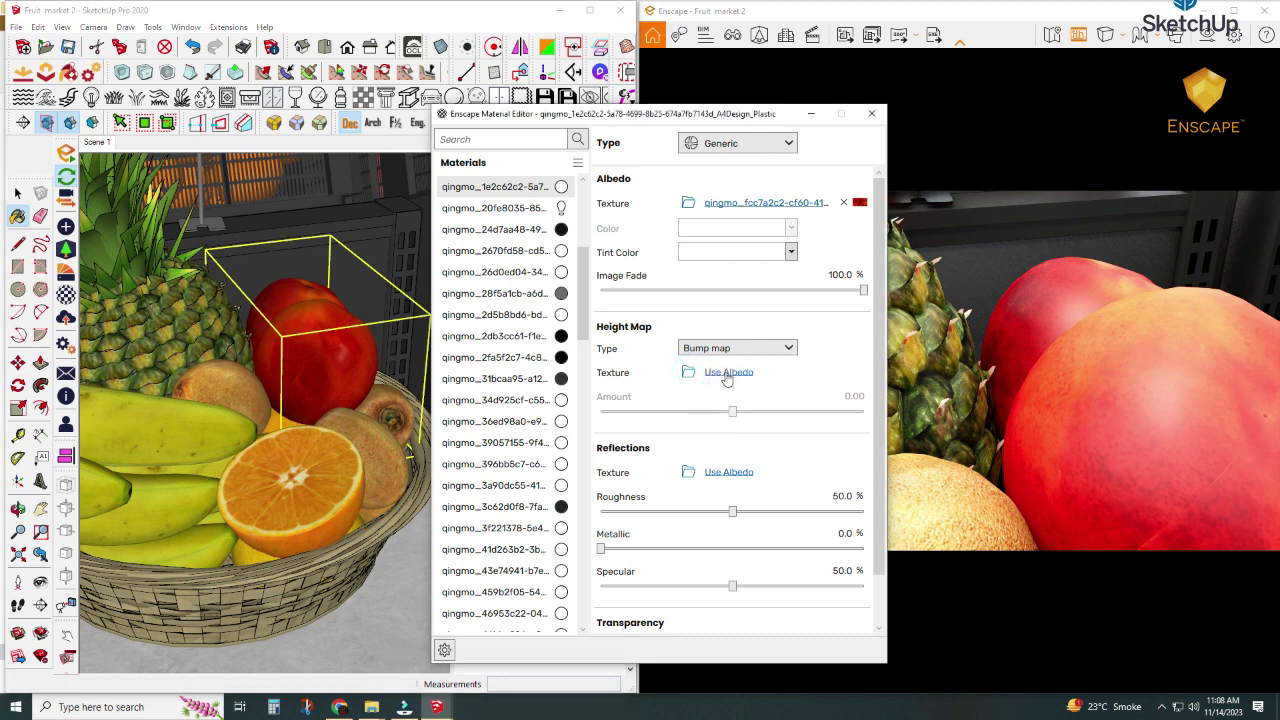
{"action": "left_click", "coordinate": [727, 372]}
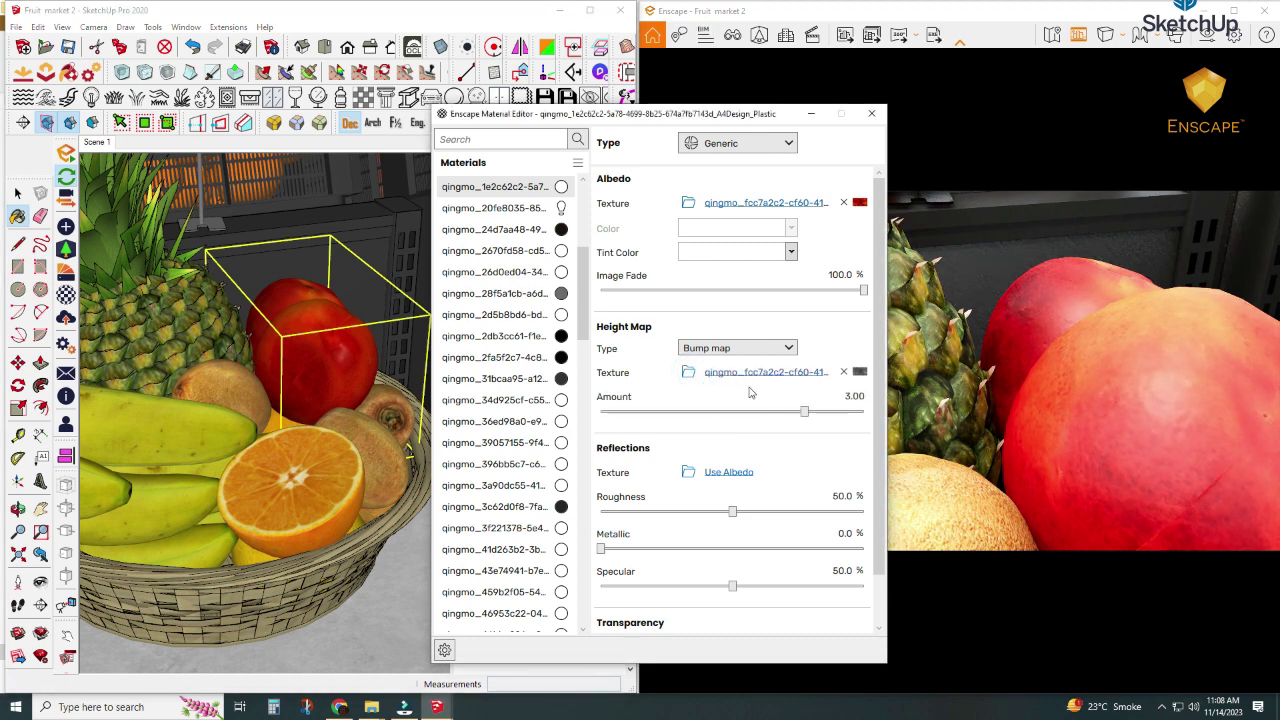
{"action": "double_click", "coordinate": [855, 397]}
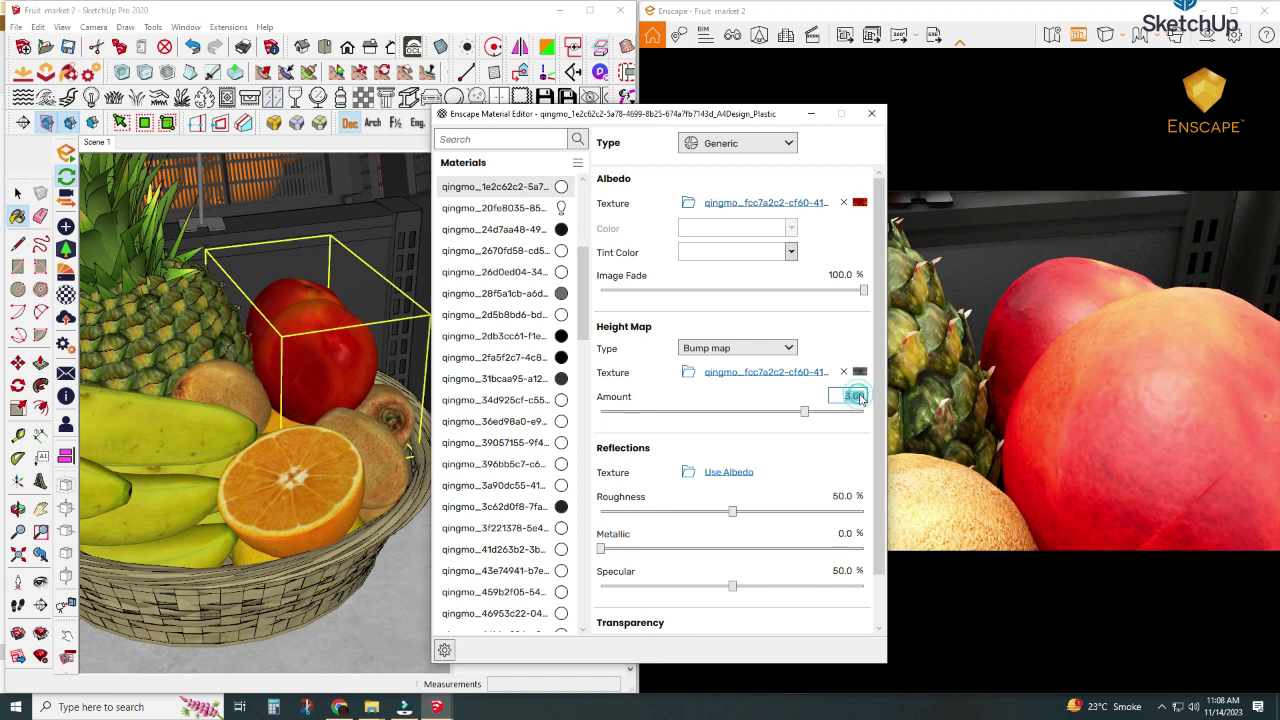
{"action": "type", "text": "1"}
{"action": "key", "text": "Return"}
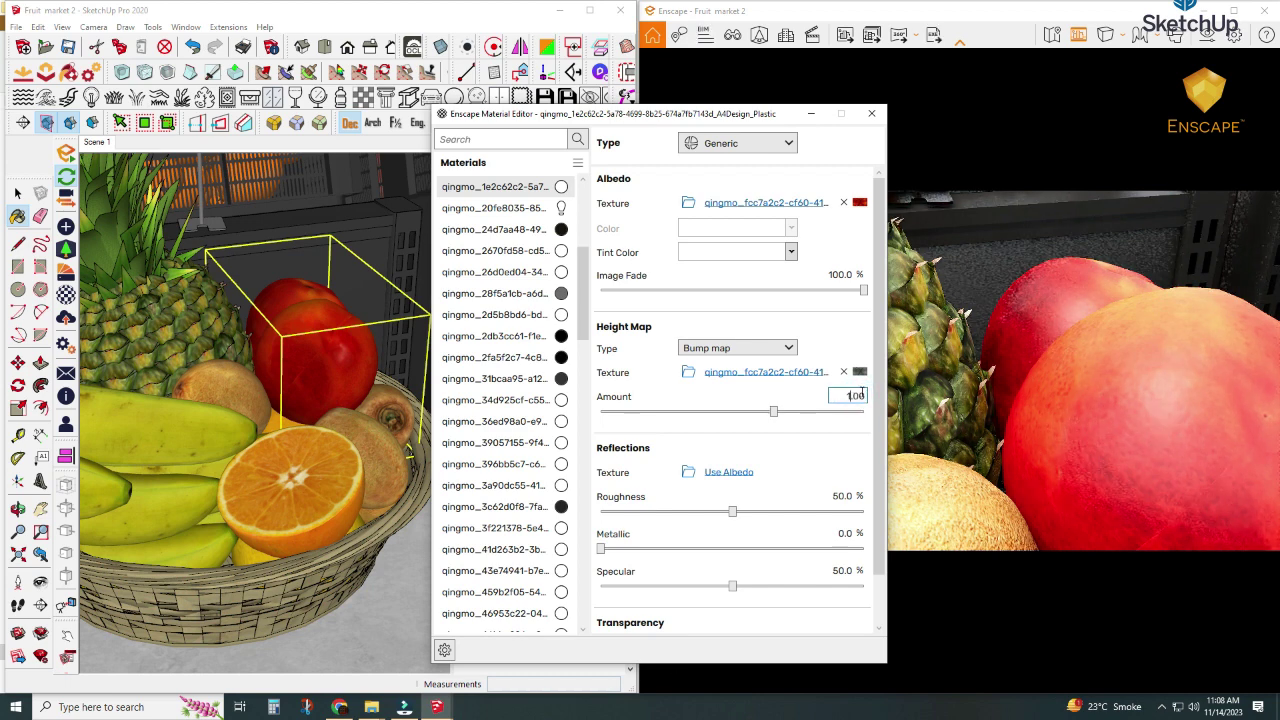
{"action": "left_click", "coordinate": [982, 410]}
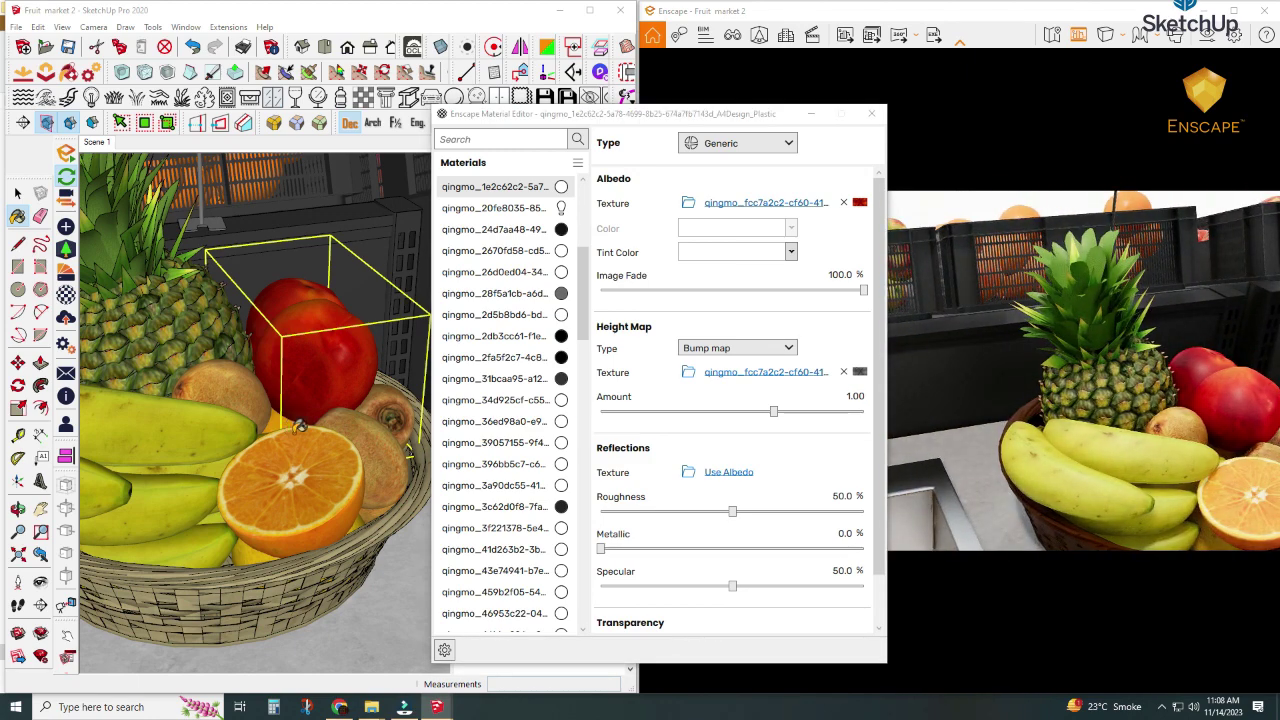
Zoom and orbit around the fruit baskets to bring the bananas and pineapple basket into view.
{"action": "scroll", "coordinate": [299, 426], "scroll_direction": "down", "scroll_amount": 2}
{"action": "scroll", "coordinate": [275, 430], "scroll_direction": "down", "scroll_amount": 2}
{"action": "scroll", "coordinate": [250, 434], "scroll_direction": "down", "scroll_amount": 2}
{"action": "scroll", "coordinate": [222, 438], "scroll_direction": "down", "scroll_amount": 2}
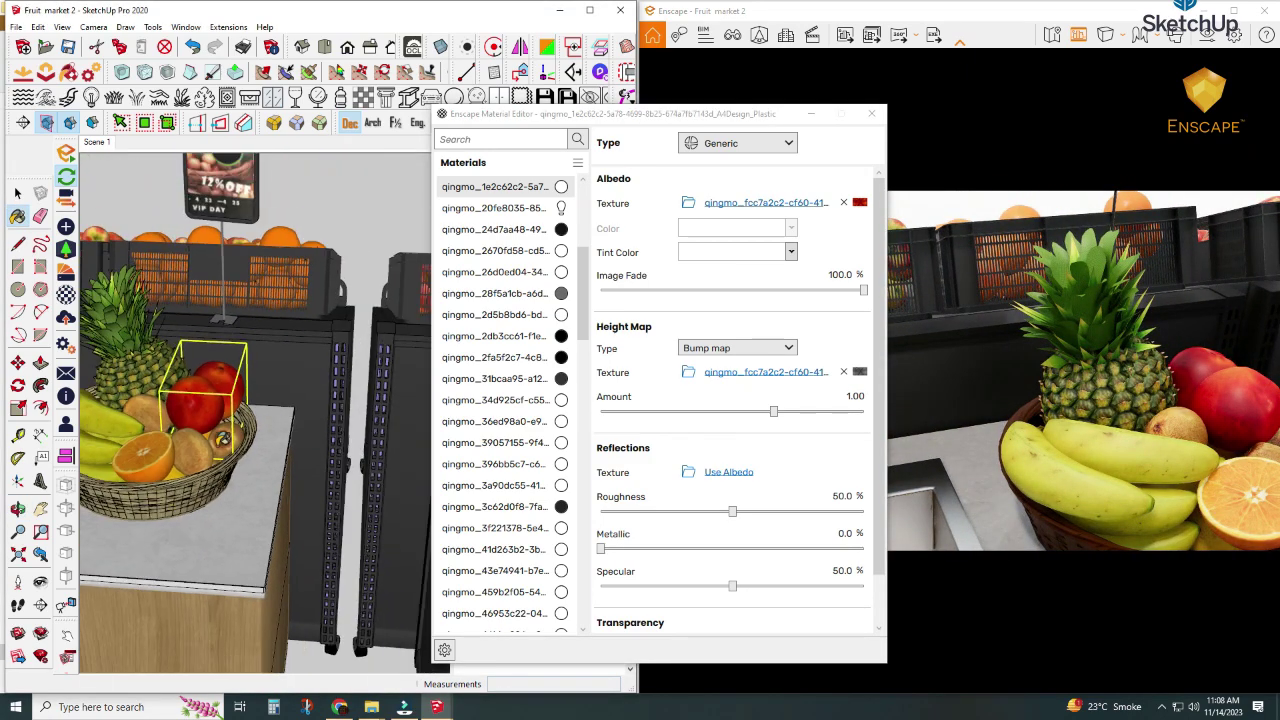
{"action": "scroll", "coordinate": [222, 438], "scroll_direction": "down", "scroll_amount": 2}
{"action": "scroll", "coordinate": [222, 438], "scroll_direction": "down", "scroll_amount": 2}
{"action": "scroll", "coordinate": [222, 438], "scroll_direction": "down", "scroll_amount": 2}
{"action": "scroll", "coordinate": [222, 438], "scroll_direction": "down", "scroll_amount": 2}
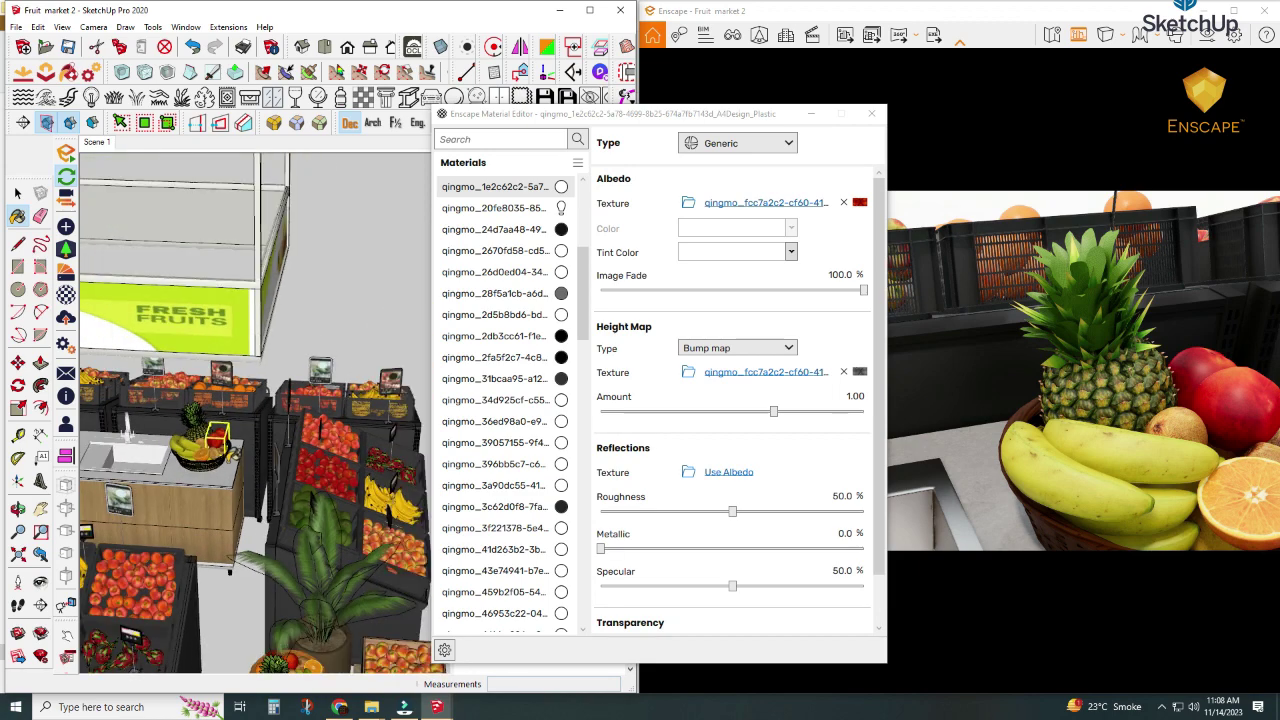
{"action": "scroll", "coordinate": [216, 437], "scroll_direction": "down", "scroll_amount": 2}
{"action": "scroll", "coordinate": [222, 448], "scroll_direction": "down", "scroll_amount": 2}
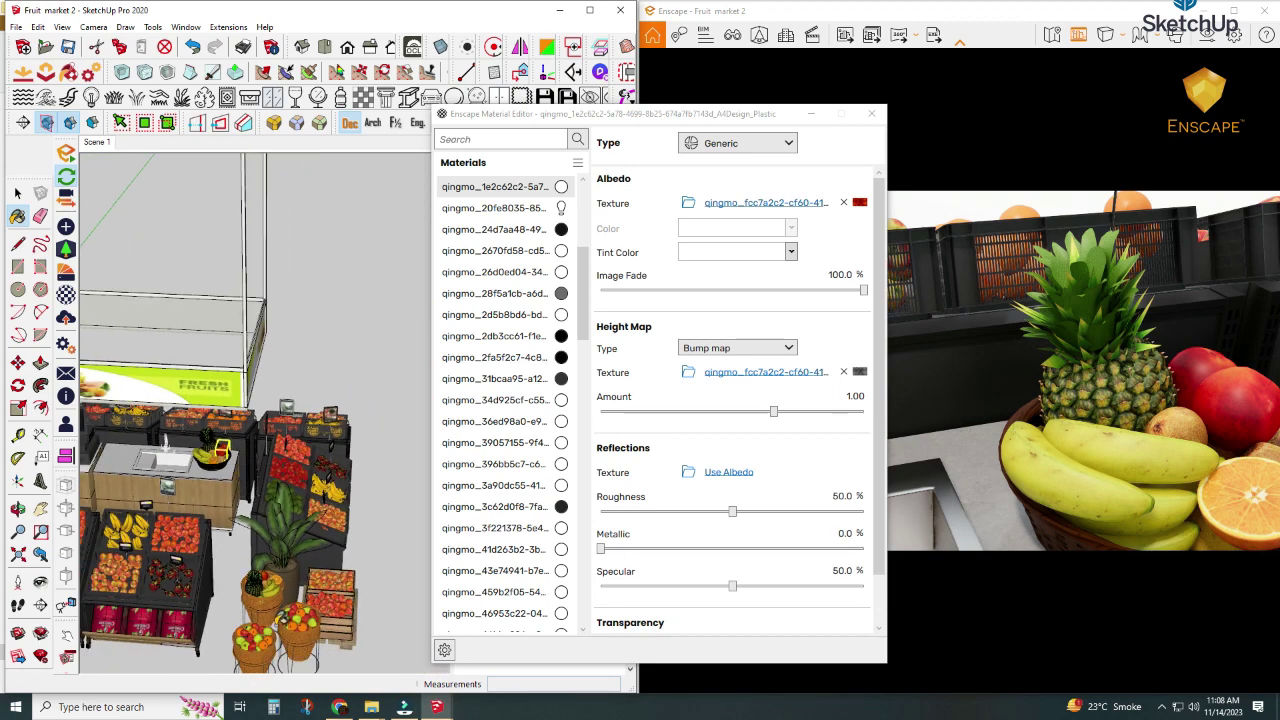
{"action": "scroll", "coordinate": [278, 626], "scroll_direction": "up", "scroll_amount": 2}
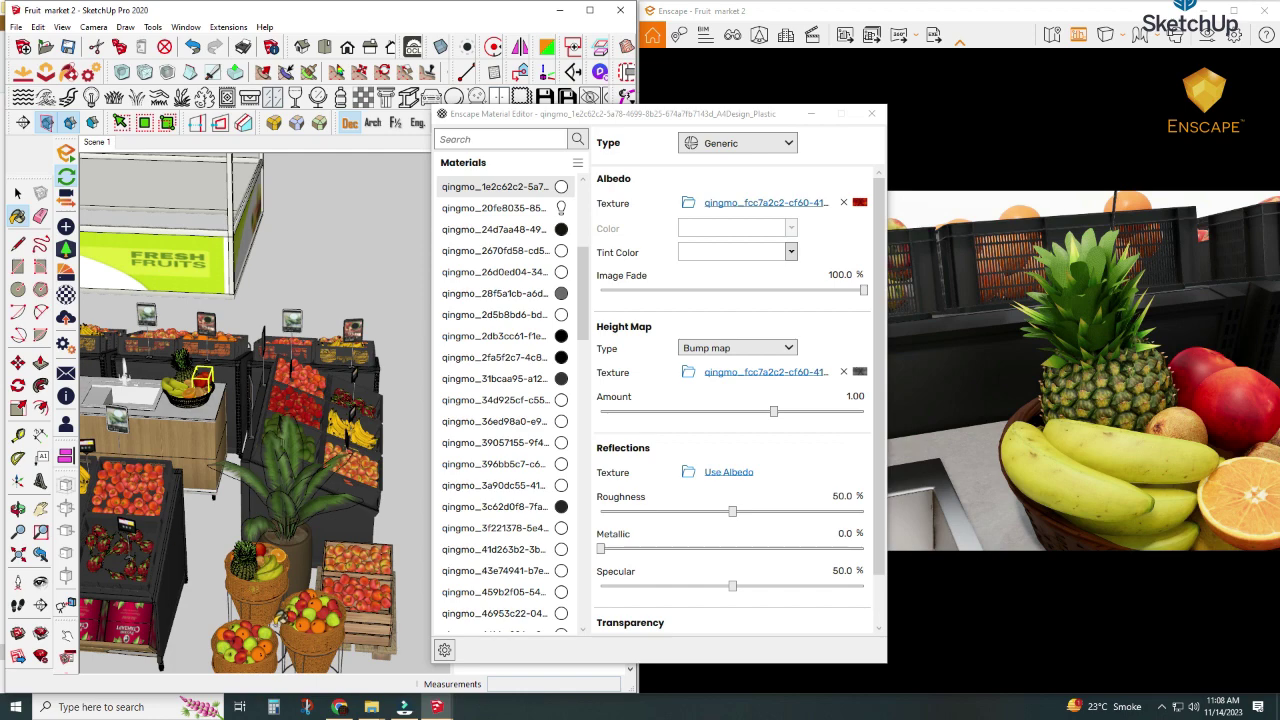
{"action": "scroll", "coordinate": [278, 624], "scroll_direction": "up", "scroll_amount": 2}
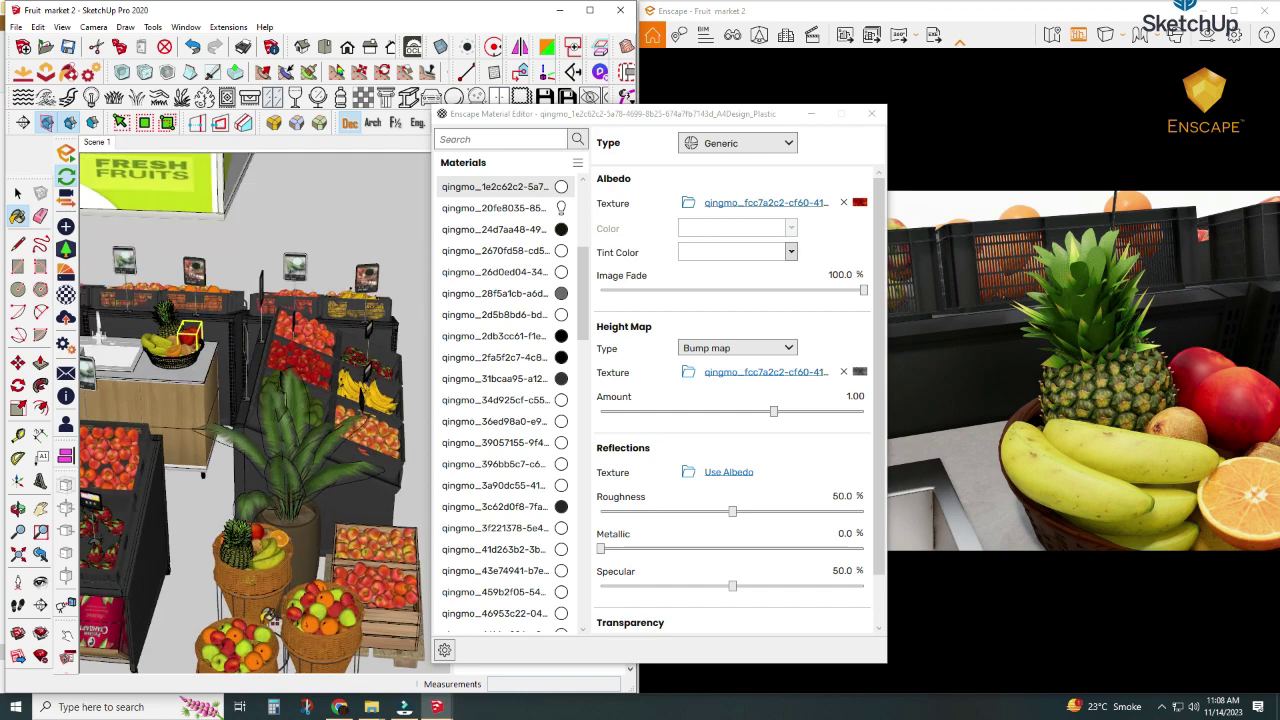
{"action": "scroll", "coordinate": [268, 613], "scroll_direction": "up", "scroll_amount": 2}
{"action": "scroll", "coordinate": [312, 470], "scroll_direction": "up", "scroll_amount": 2}
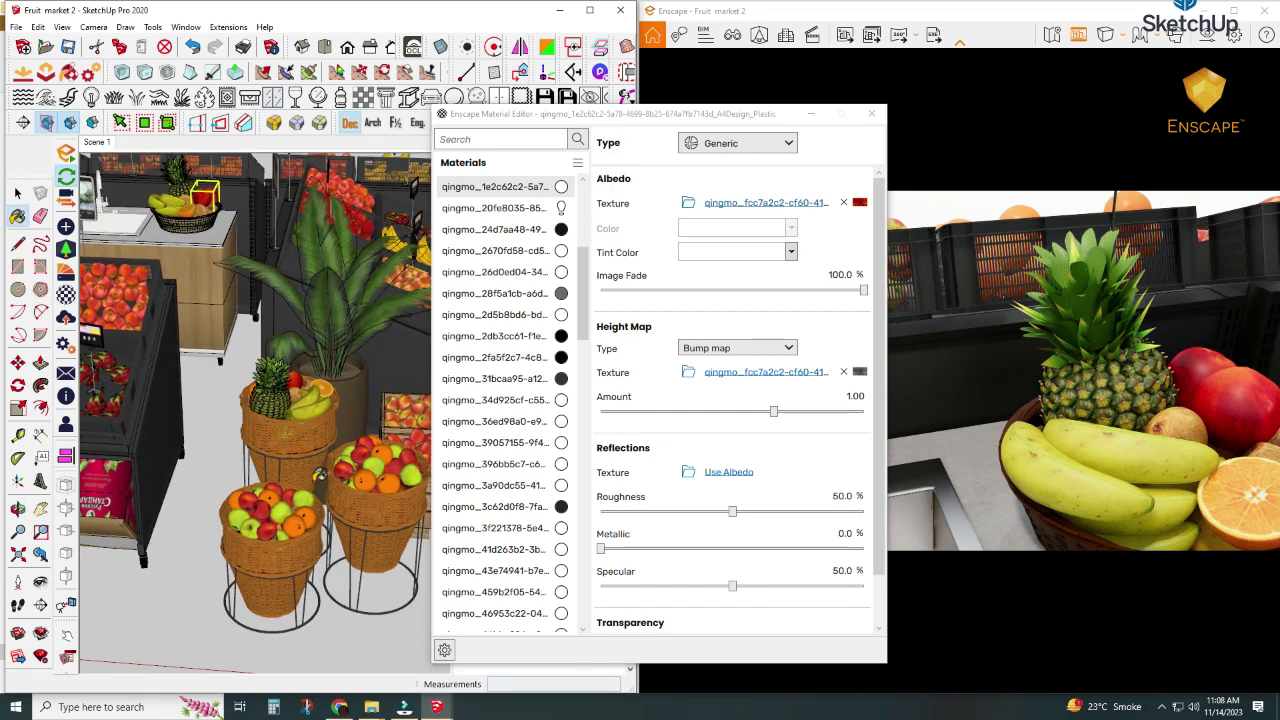
{"action": "scroll", "coordinate": [318, 475], "scroll_direction": "up", "scroll_amount": 1}
{"action": "scroll", "coordinate": [300, 480], "scroll_direction": "up", "scroll_amount": 1}
{"action": "scroll", "coordinate": [270, 488], "scroll_direction": "up", "scroll_amount": 1}
{"action": "scroll", "coordinate": [245, 495], "scroll_direction": "up", "scroll_amount": 1}
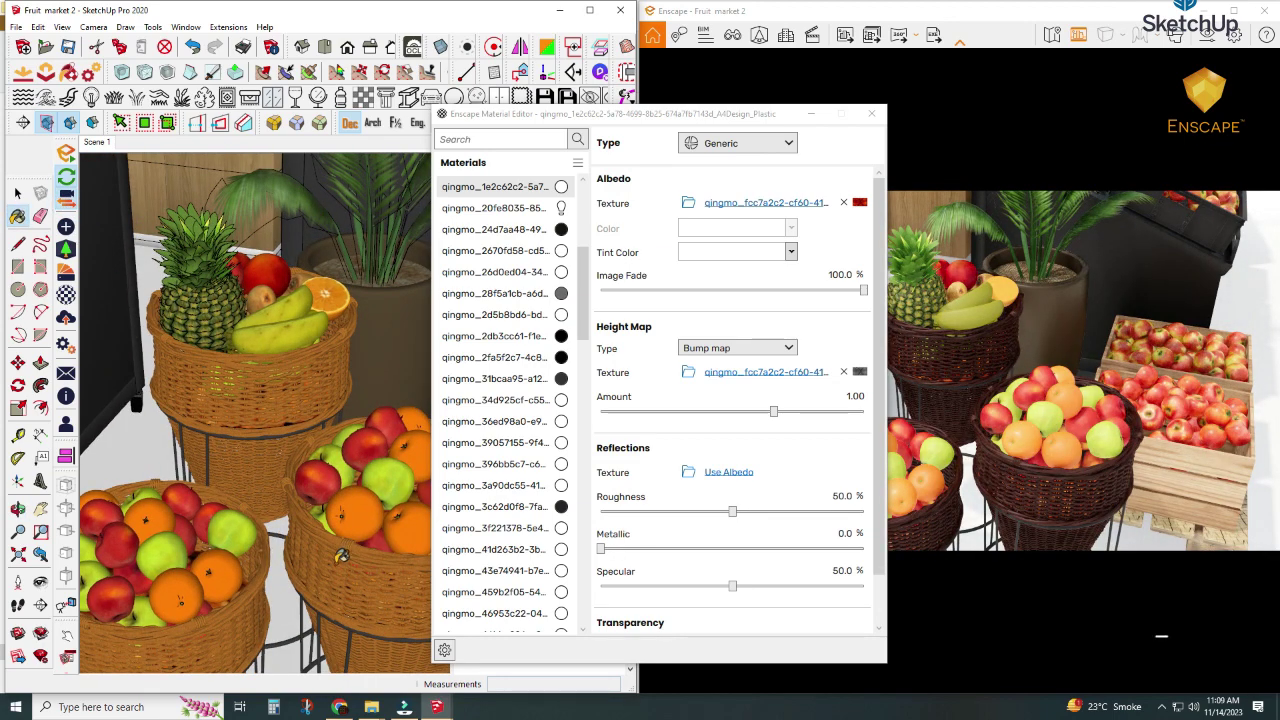
{"action": "scroll", "coordinate": [341, 556], "scroll_direction": "up", "scroll_amount": 1}
{"action": "middle_click_drag", "start_coordinate": [320, 560], "coordinate": [300, 572]}
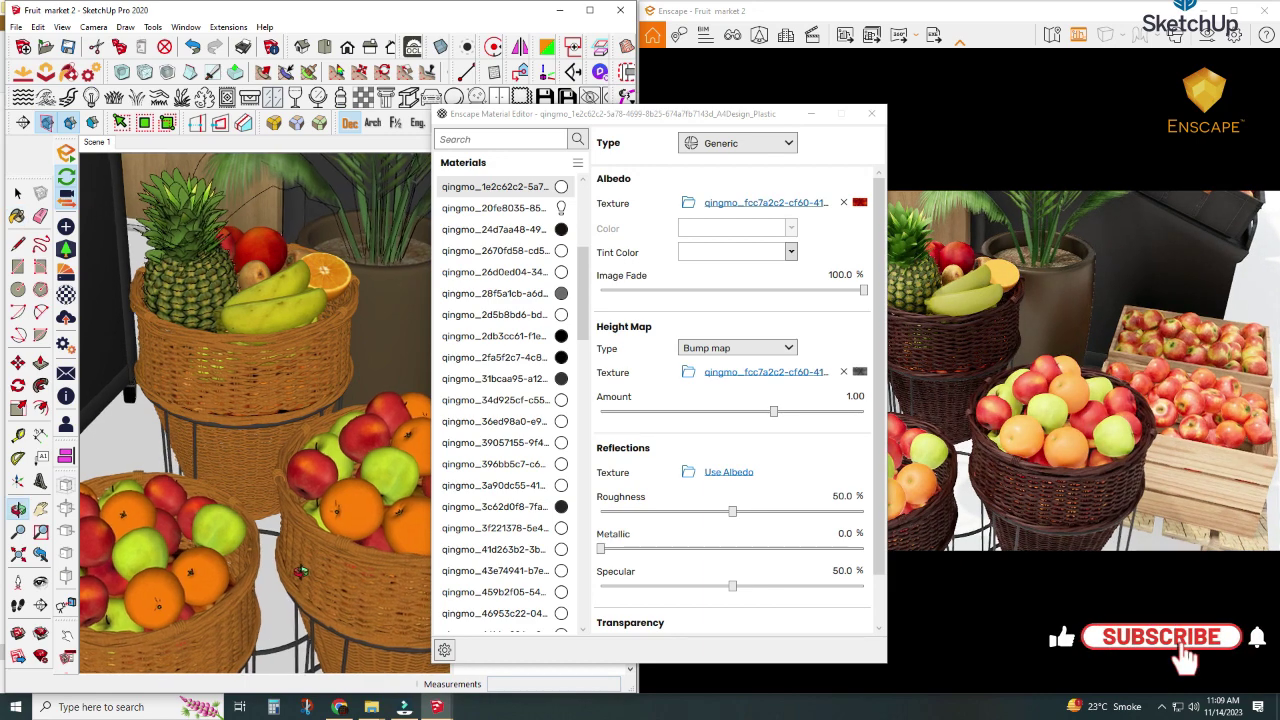
{"action": "scroll", "coordinate": [300, 571], "scroll_direction": "up", "scroll_amount": 2}
{"action": "scroll", "coordinate": [315, 540], "scroll_direction": "up", "scroll_amount": 2}
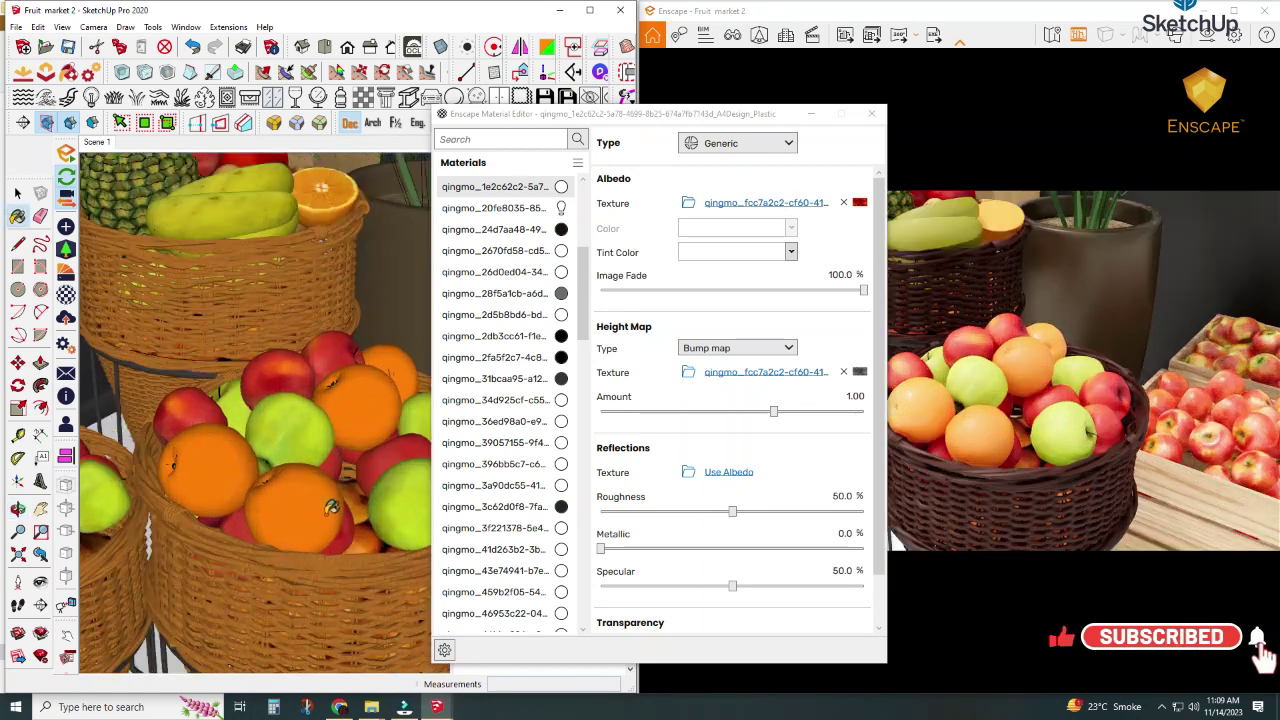
{"action": "scroll", "coordinate": [330, 508], "scroll_direction": "up", "scroll_amount": 1}
{"action": "scroll", "coordinate": [332, 509], "scroll_direction": "up", "scroll_amount": 1}
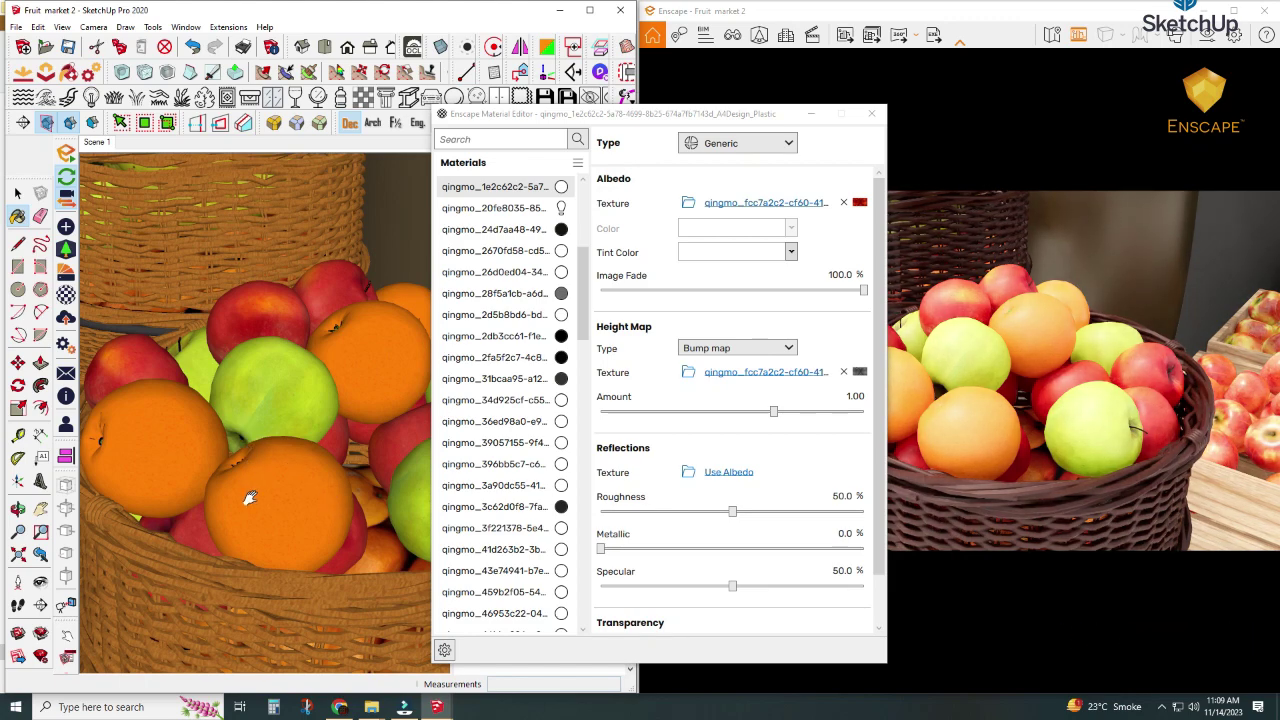
{"action": "mouse_move", "coordinate": [250, 498]}
{"action": "middle_mouse_down"}
{"action": "mouse_move", "coordinate": [330, 688]}
{"action": "mouse_move", "coordinate": [300, 678]}
{"action": "mouse_move", "coordinate": [326, 663]}
{"action": "middle_mouse_up"}
Return to the Select tool and close the Enscape Material Editor.
{"action": "key", "text": "b"}
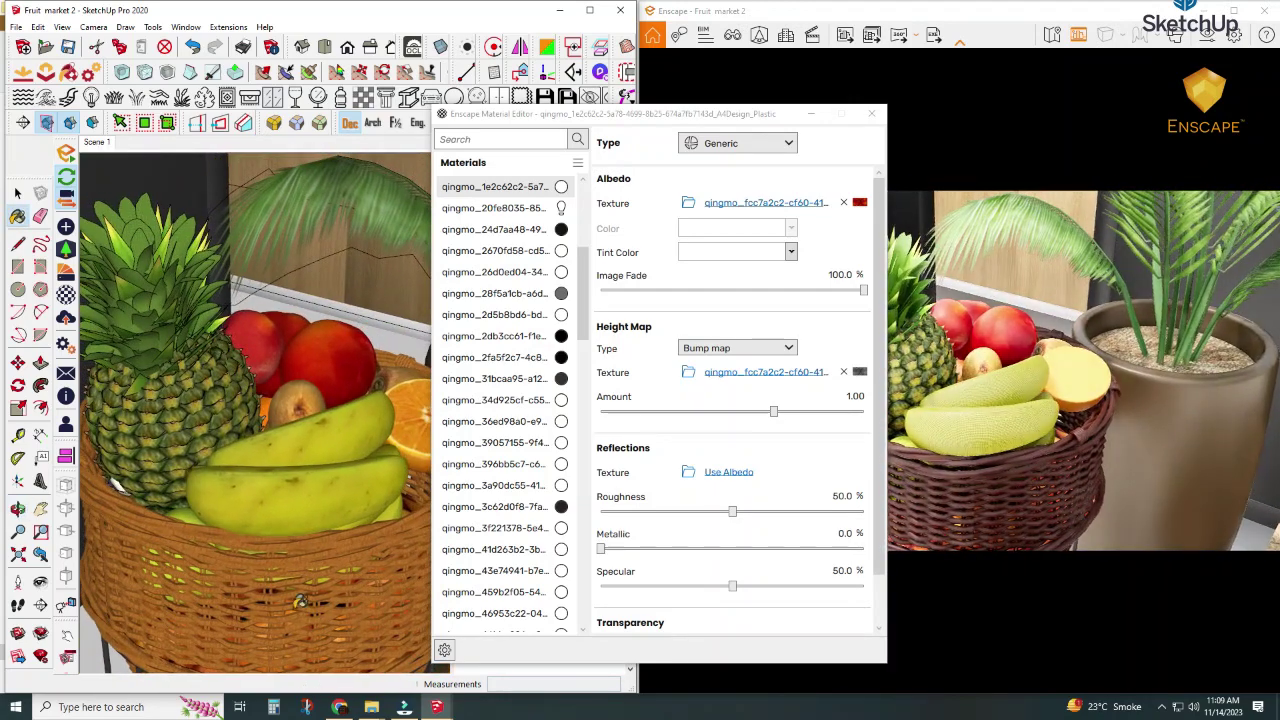
{"action": "scroll", "coordinate": [267, 552], "scroll_direction": "up", "scroll_amount": 2}
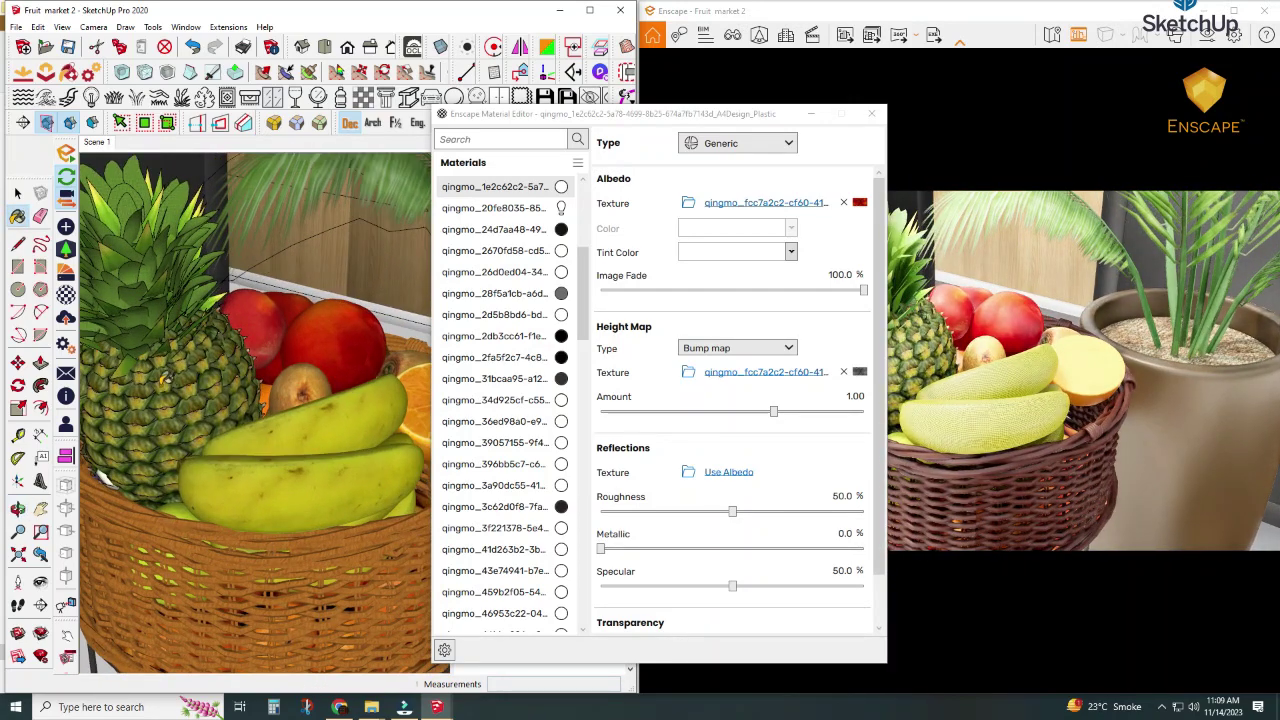
{"action": "scroll", "coordinate": [85, 269], "scroll_direction": "up", "scroll_amount": 1}
{"action": "left_click", "coordinate": [18, 194]}
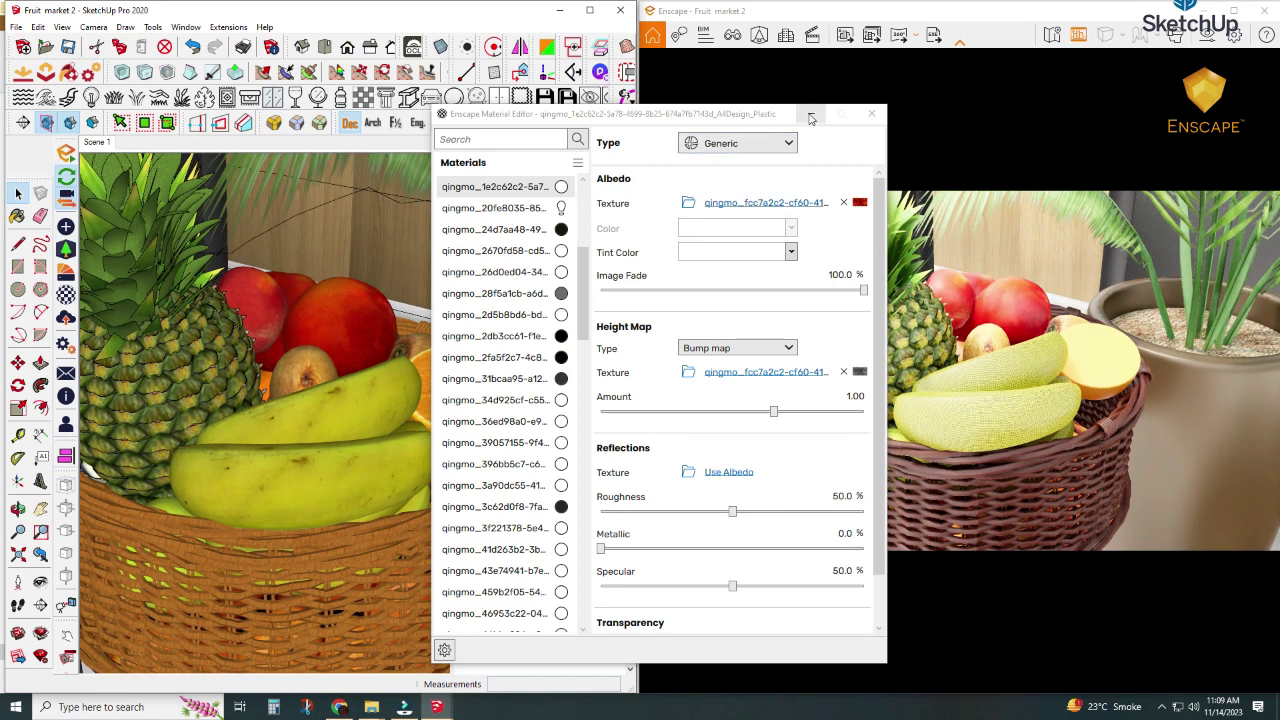
Explode the pineapple and banana basket component into its individual parts.
{"action": "left_click", "coordinate": [338, 412]}
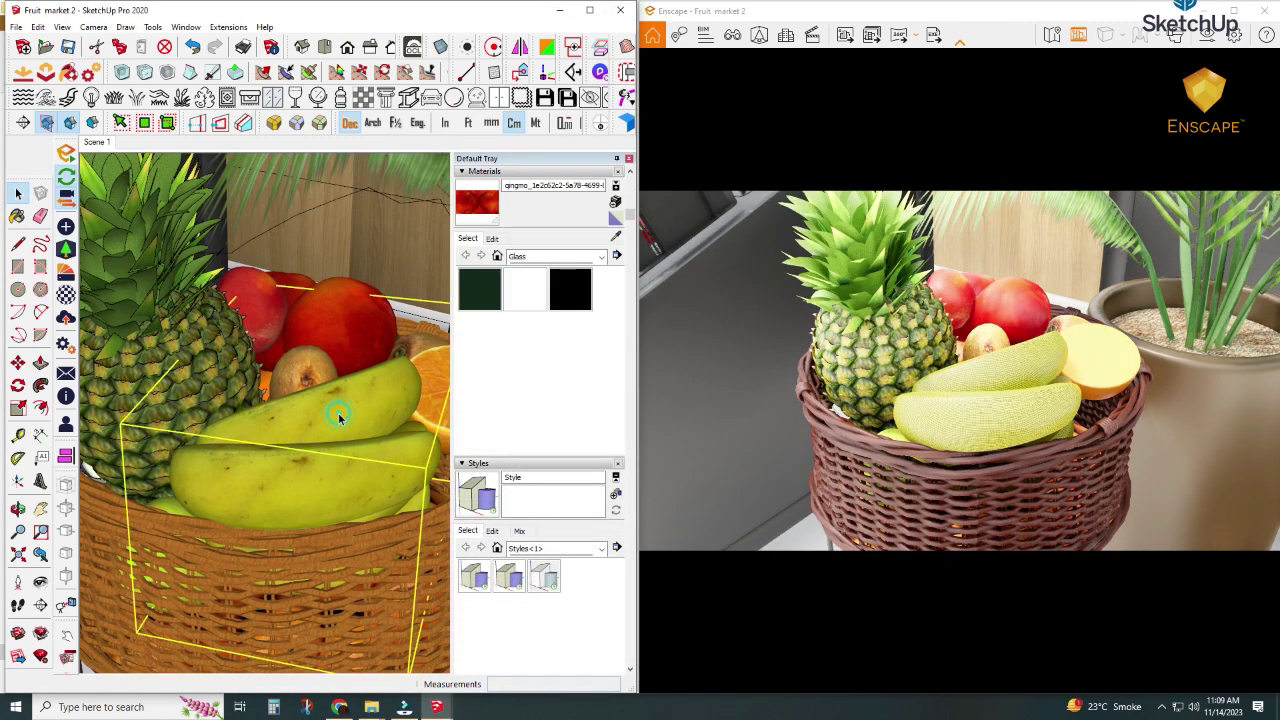
{"action": "right_click", "coordinate": [338, 412]}
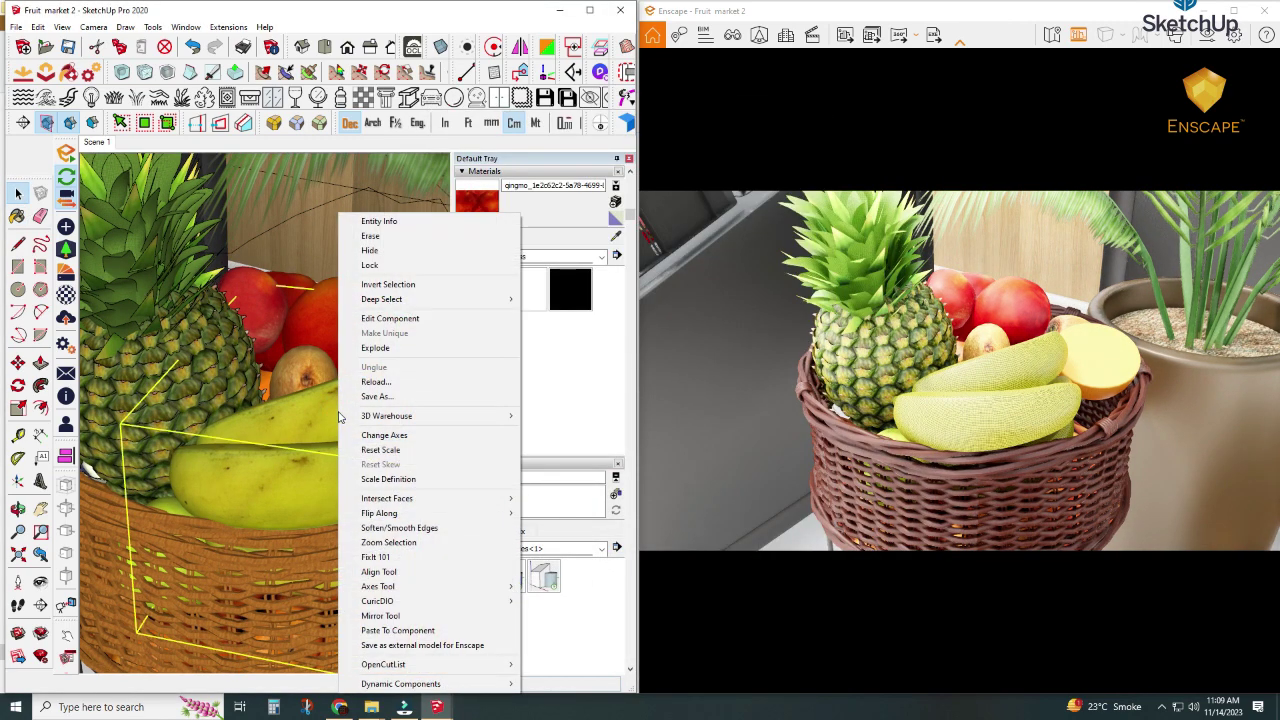
{"action": "left_click", "coordinate": [377, 349]}
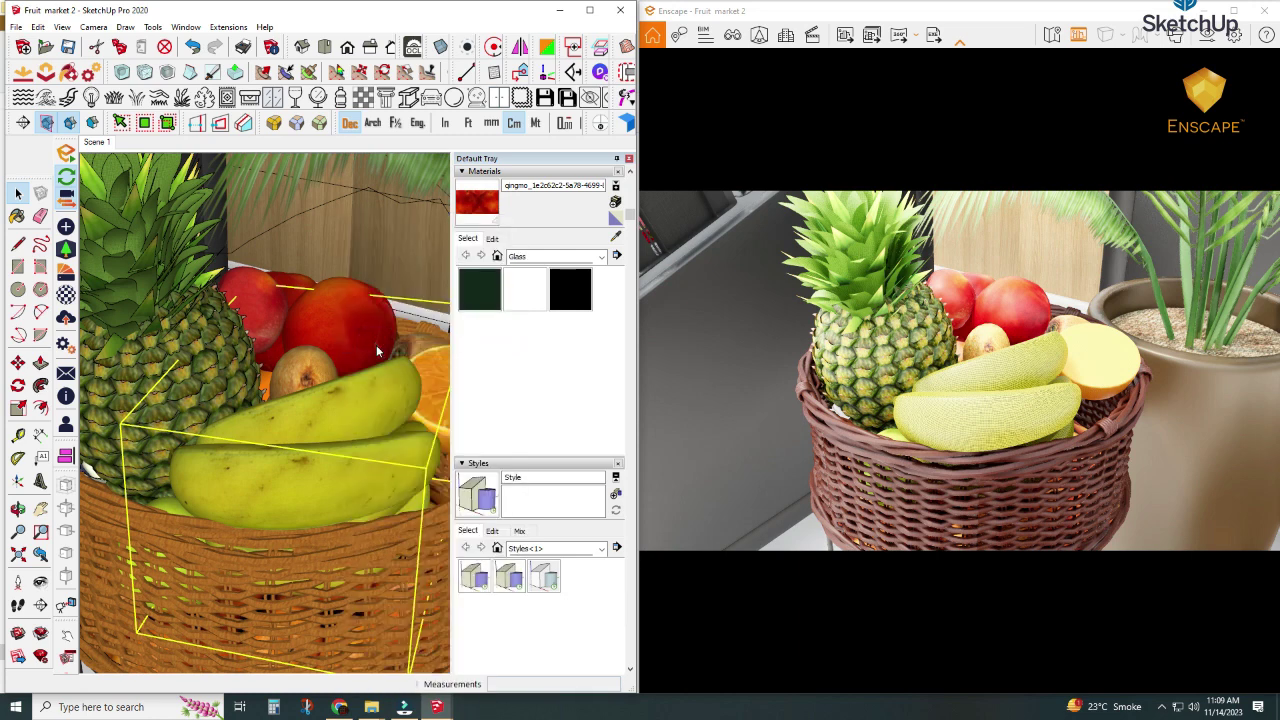
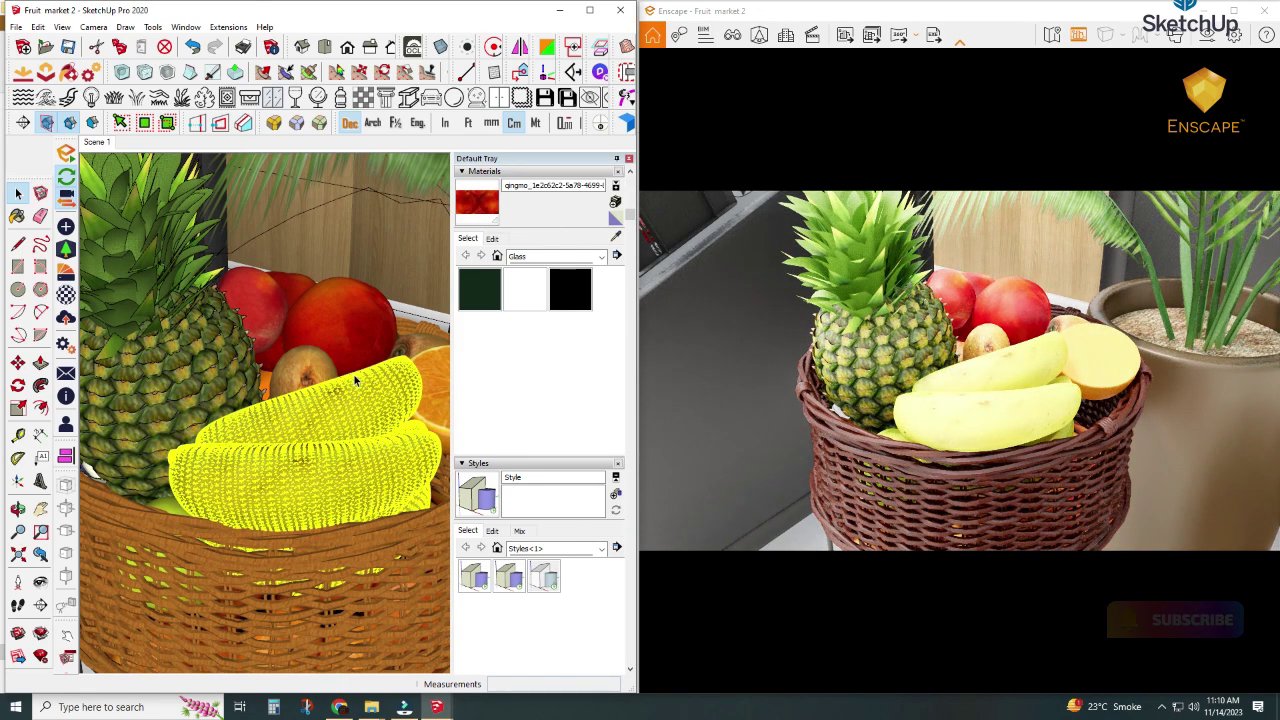
Group the banana and lower its Enscape albedo texture brightness to 80%.
{"action": "right_click", "coordinate": [345, 411]}
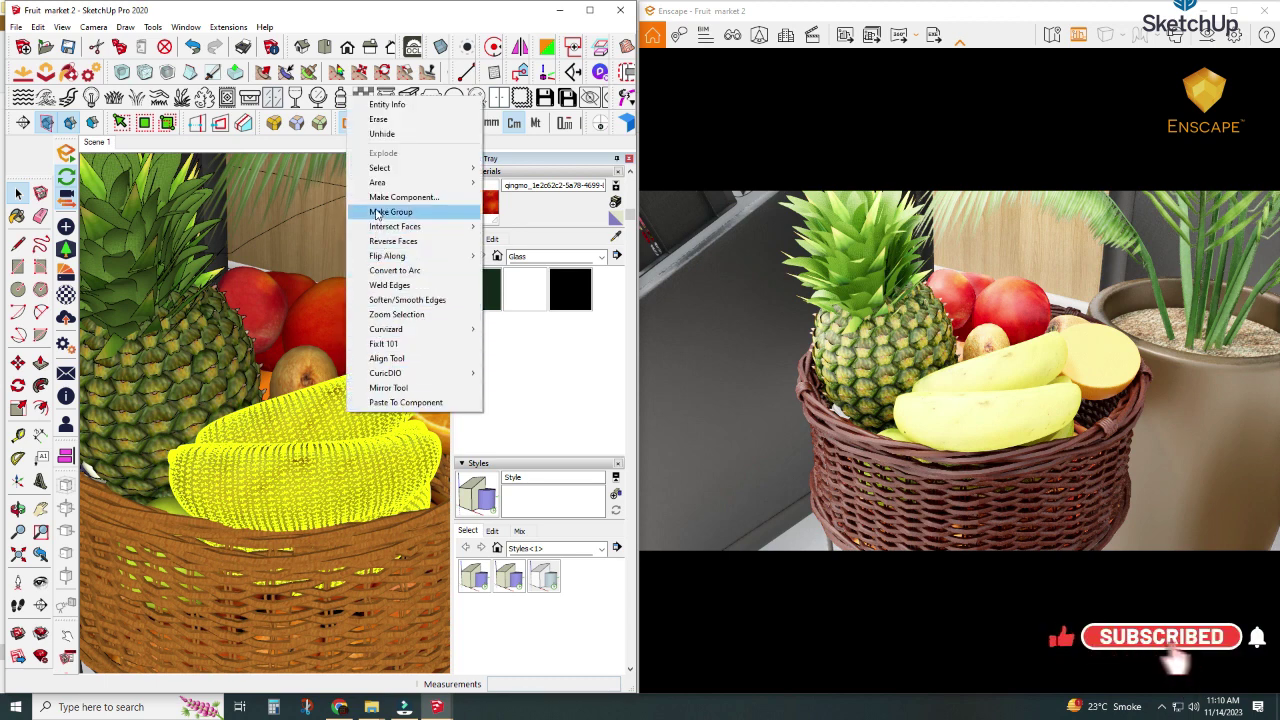
{"action": "left_click", "coordinate": [376, 211]}
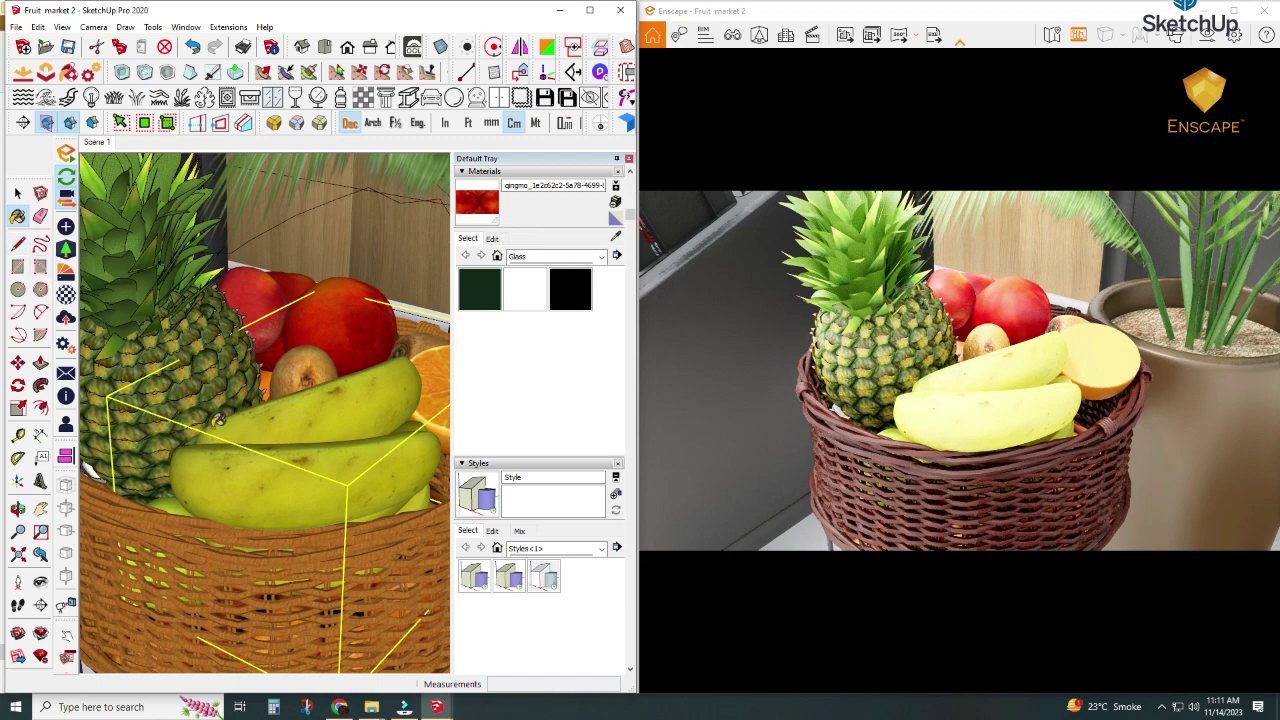
{"action": "left_click", "coordinate": [326, 416], "text": "alt"}
{"action": "left_click", "coordinate": [65, 293]}
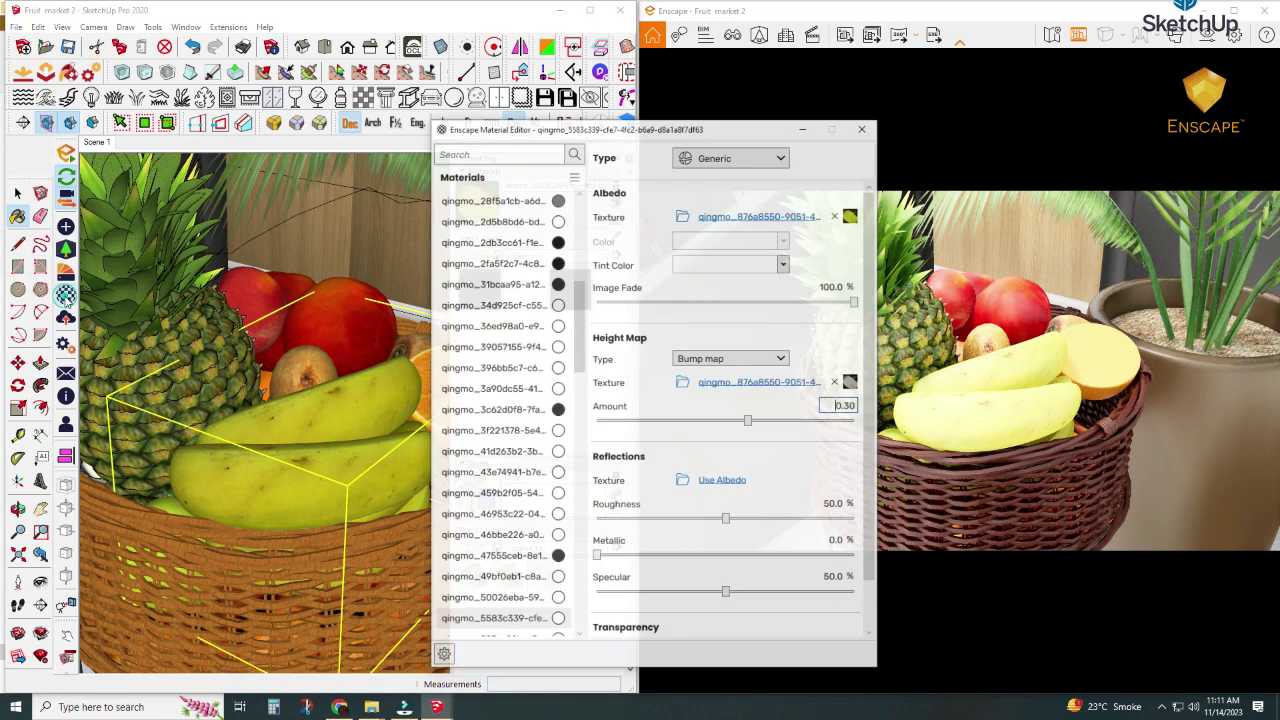
{"action": "left_click", "coordinate": [754, 204]}
{"action": "left_click", "coordinate": [852, 430]}
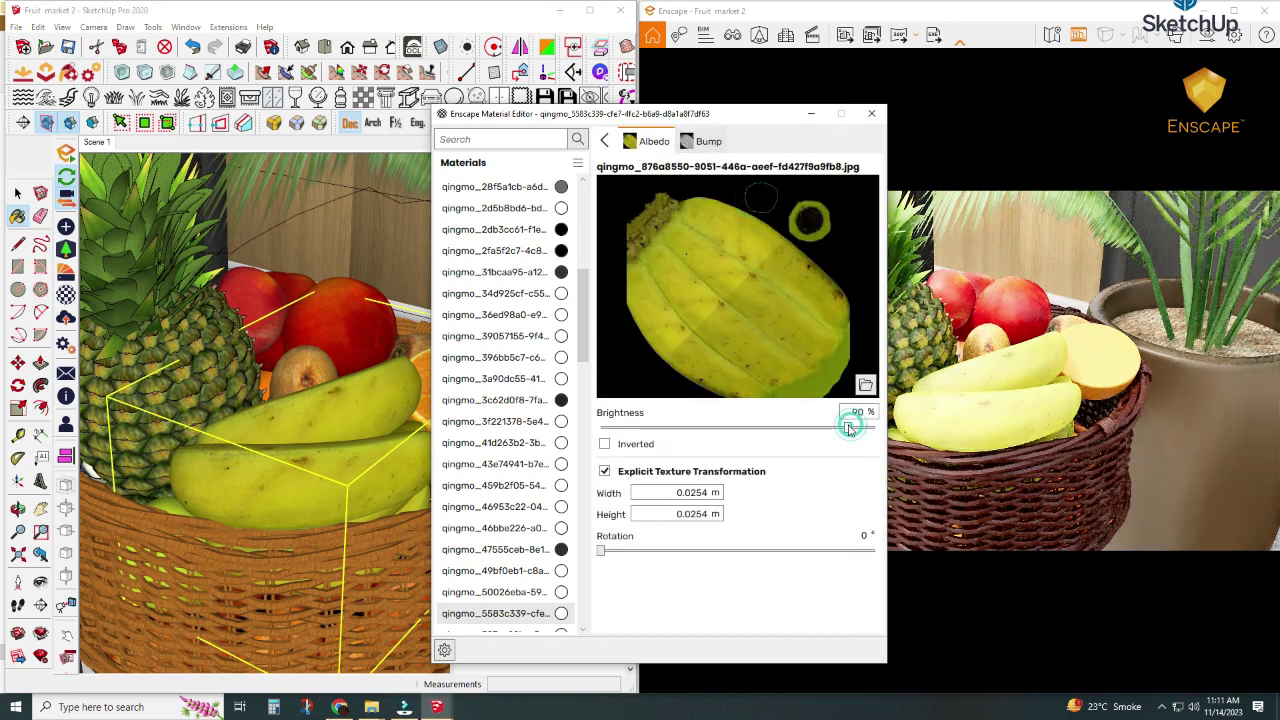
{"action": "left_click", "coordinate": [842, 428]}
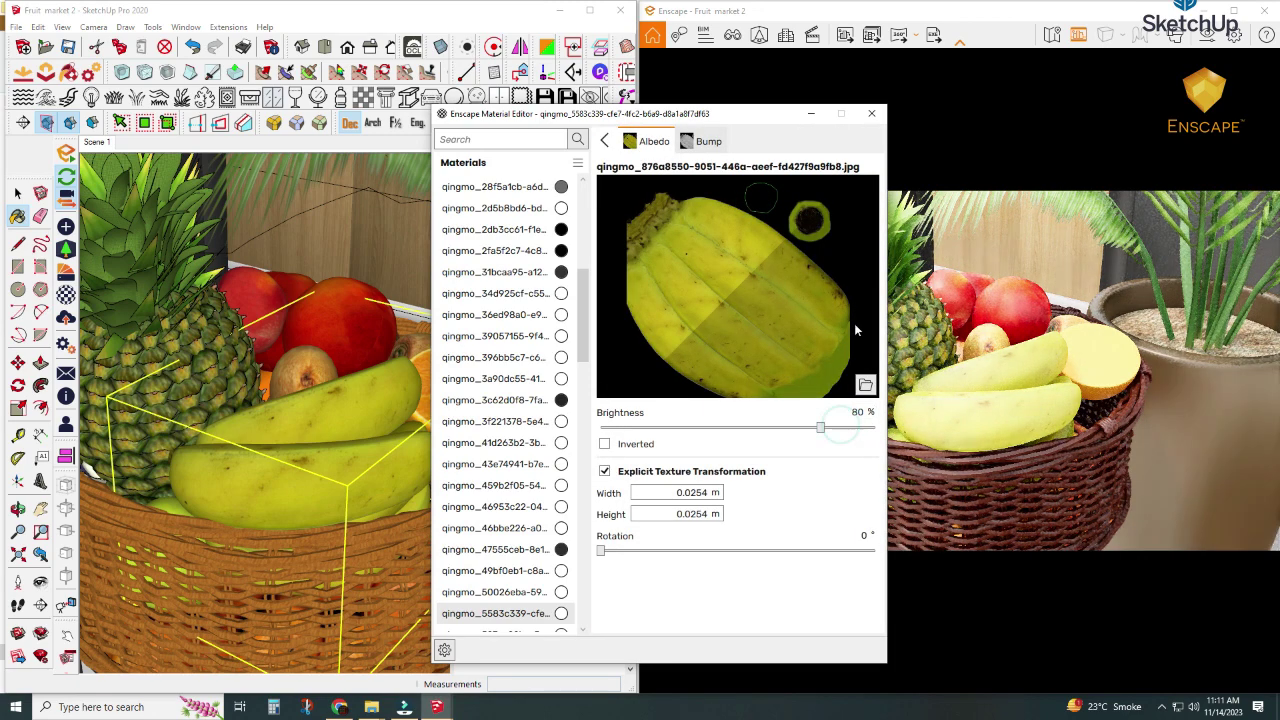
{"action": "left_click", "coordinate": [871, 113]}
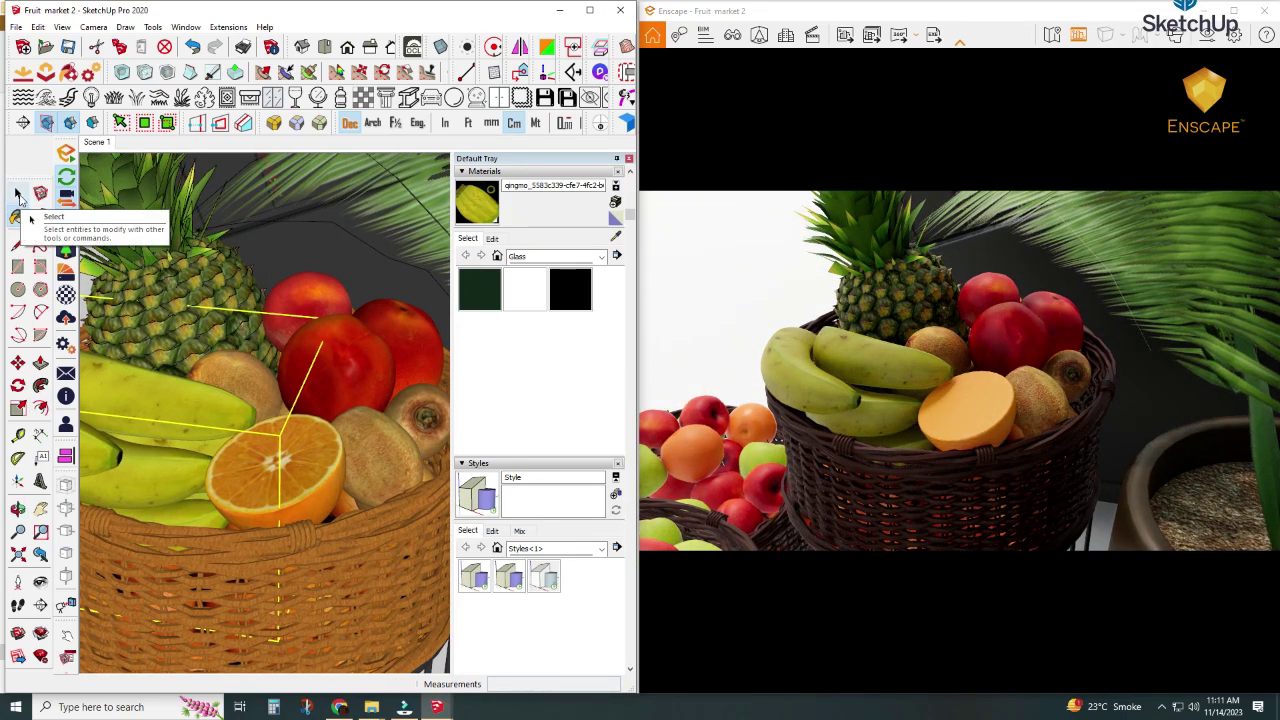
Explode the orange and regroup its geometry into a single group.
{"action": "left_click", "coordinate": [18, 193]}
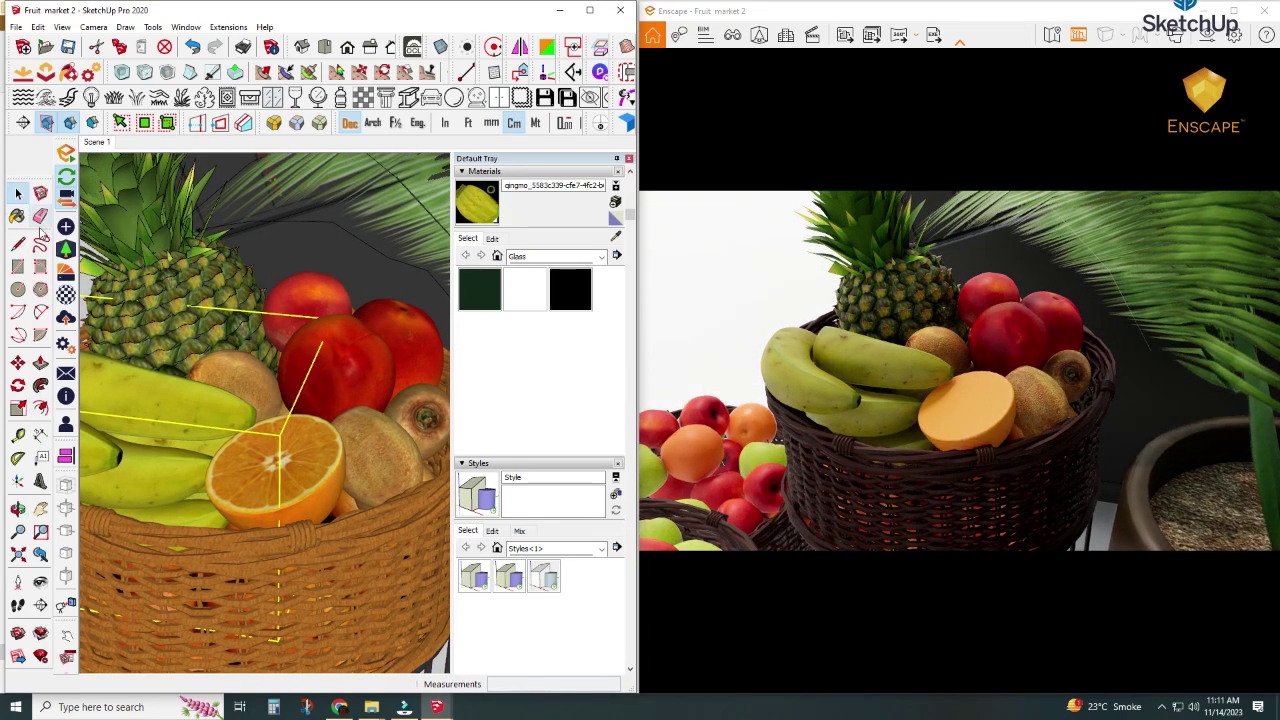
{"action": "left_click", "coordinate": [301, 471]}
{"action": "right_click", "coordinate": [302, 472]}
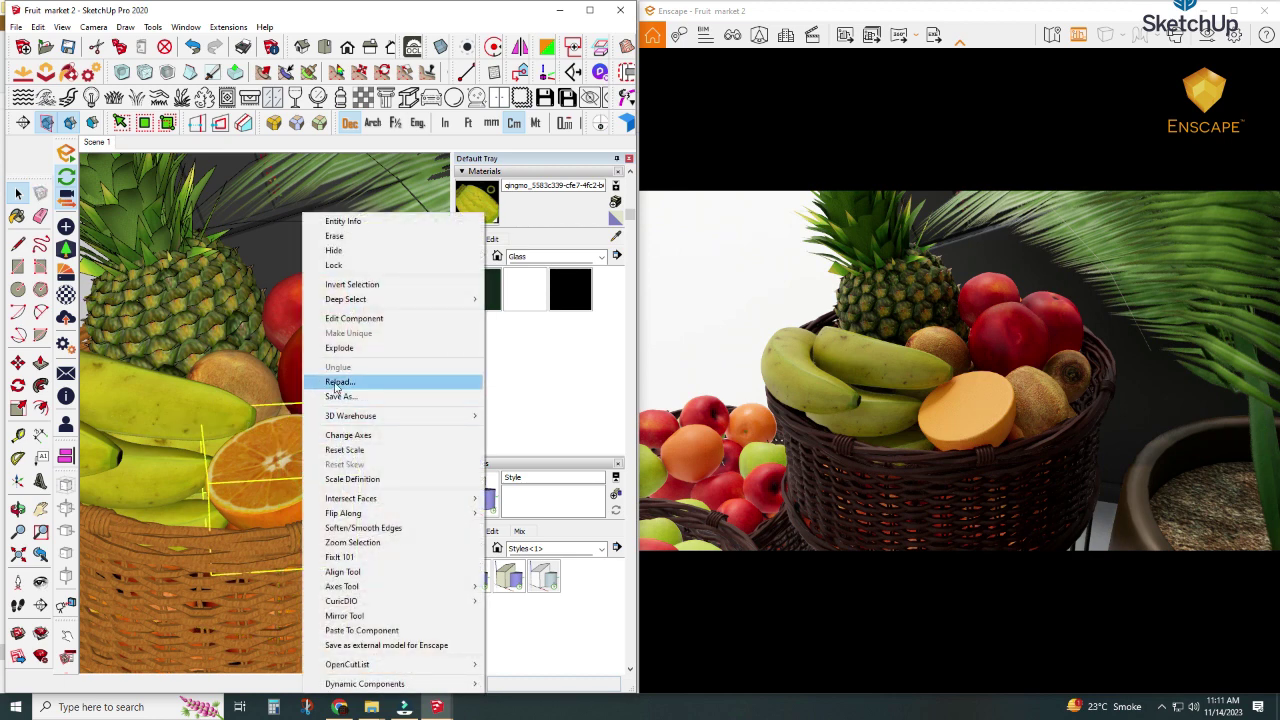
{"action": "left_click", "coordinate": [338, 348]}
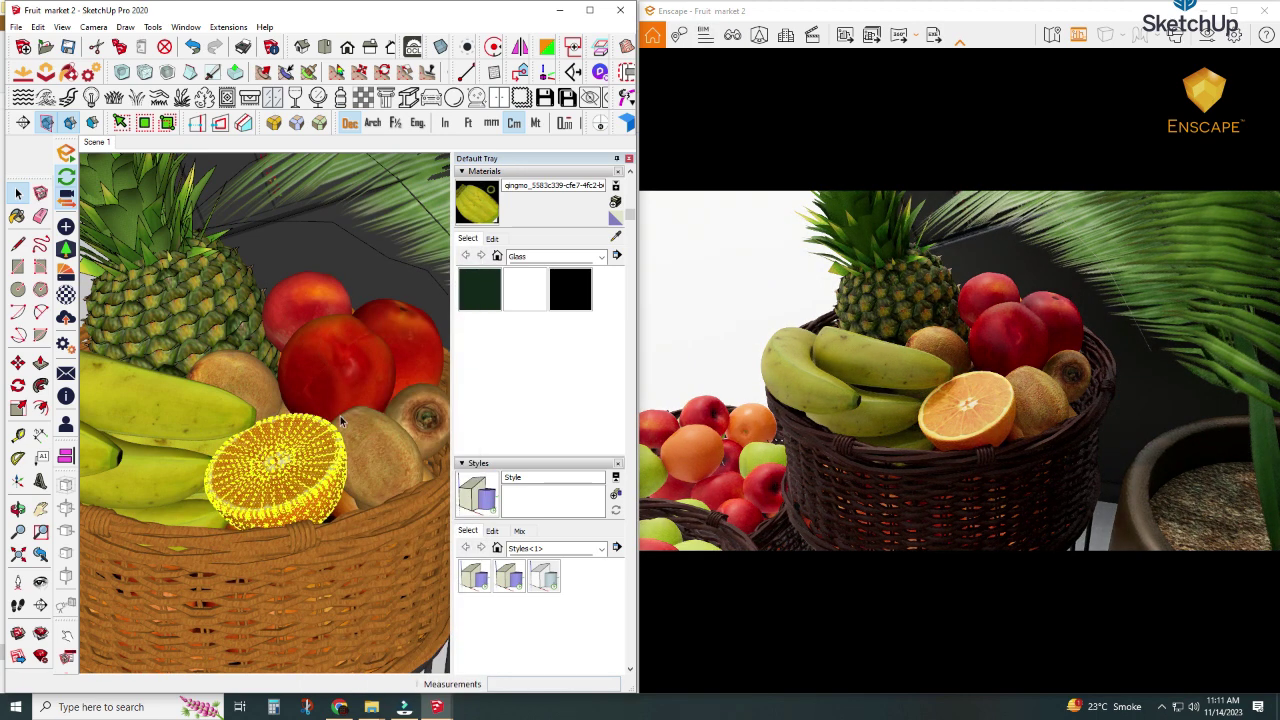
{"action": "right_click", "coordinate": [313, 458]}
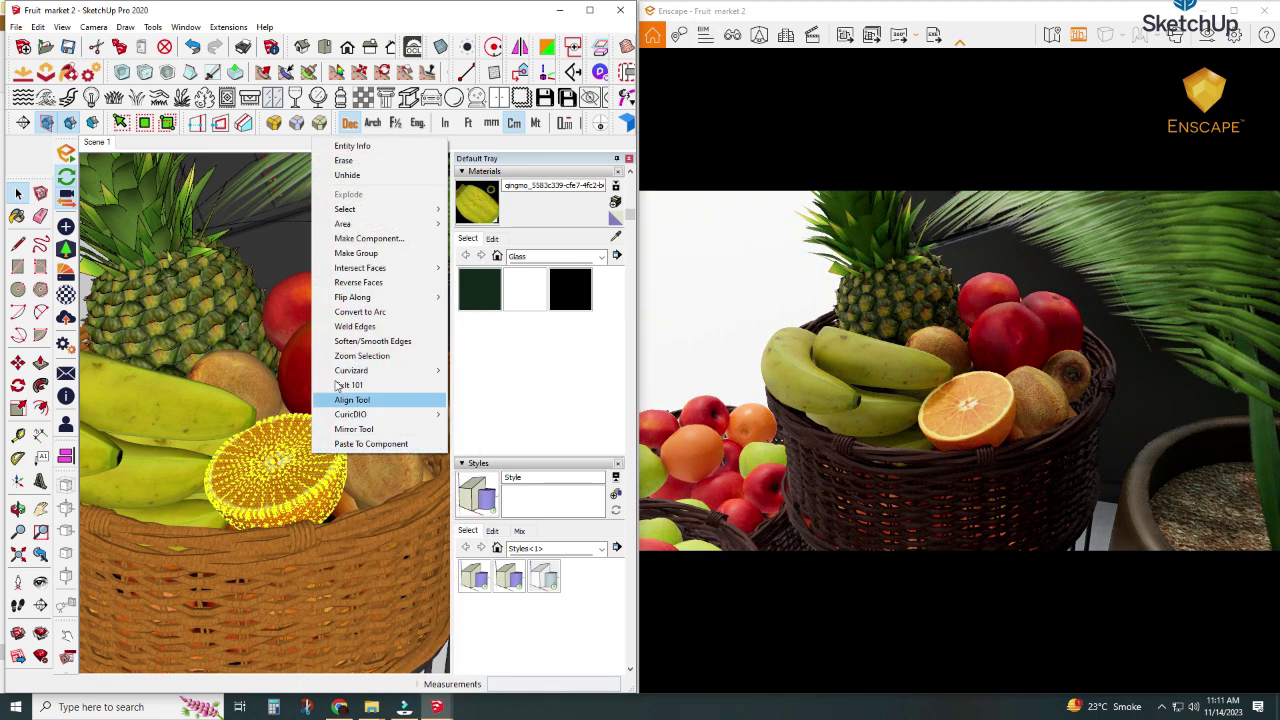
{"action": "left_click", "coordinate": [356, 254]}
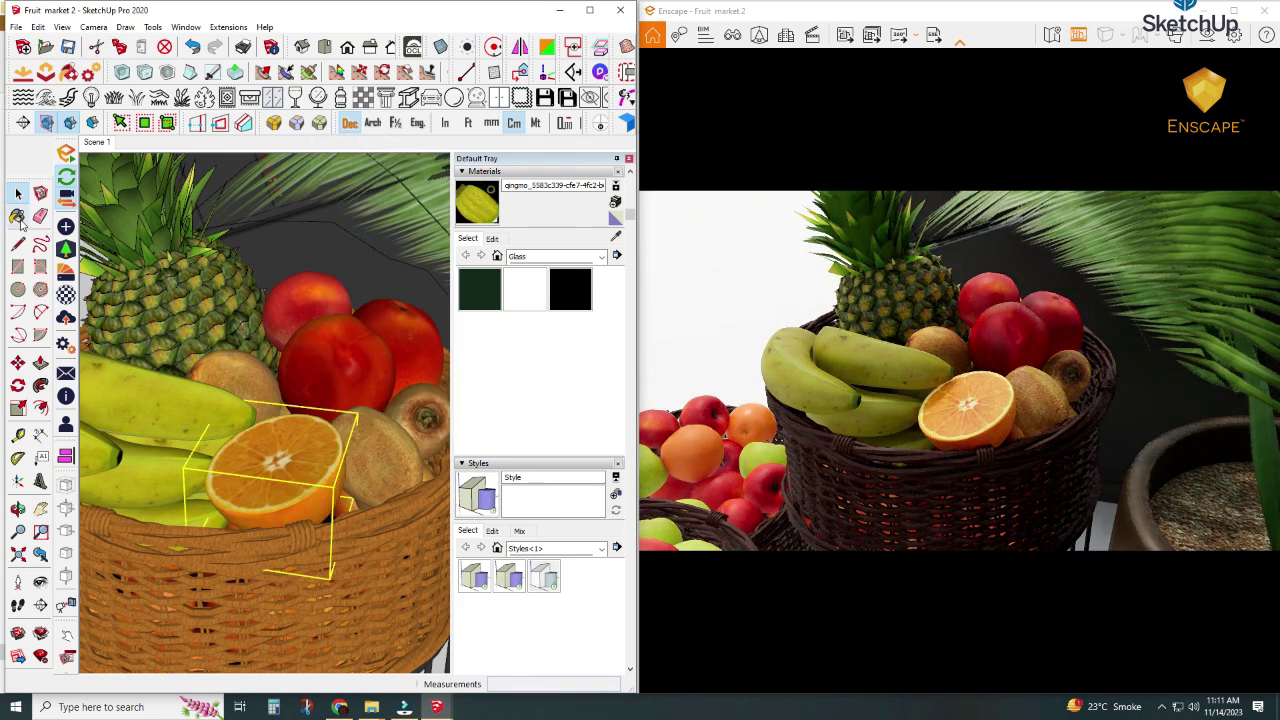
Sample the orange's material and inspect it in the Enscape Material Editor.
{"action": "left_click", "coordinate": [17, 216]}
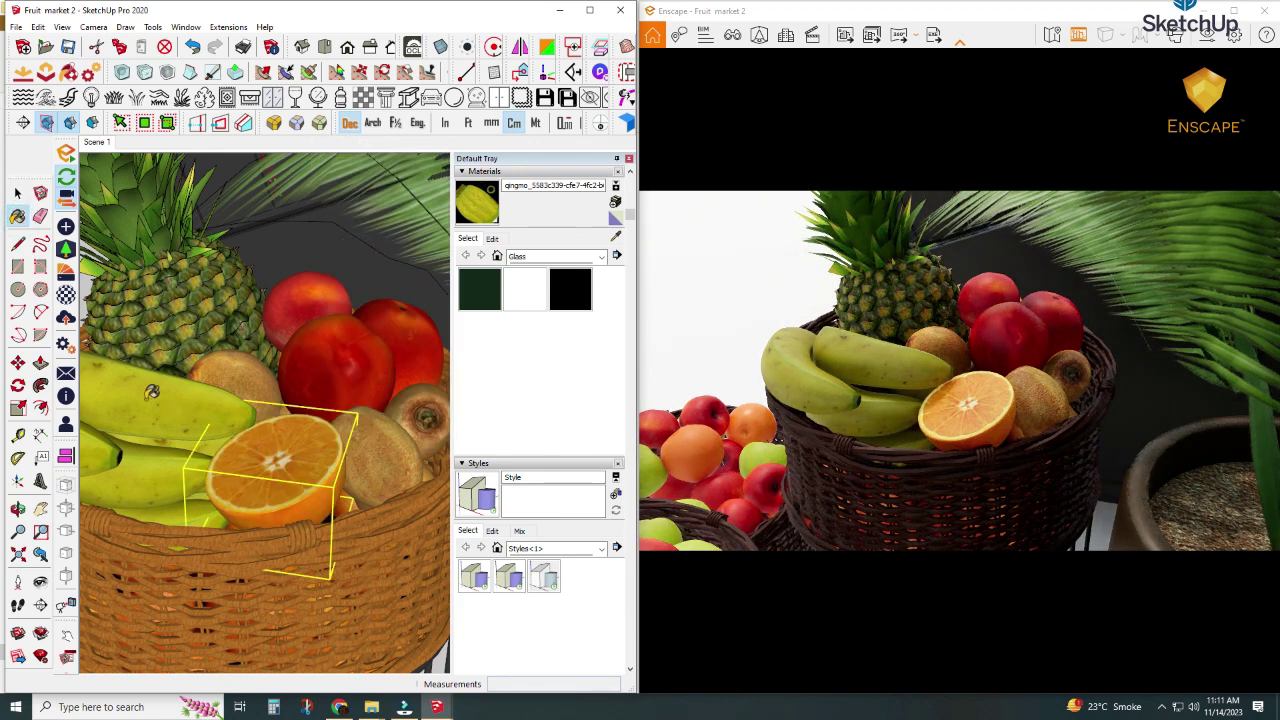
{"action": "left_click", "coordinate": [66, 314]}
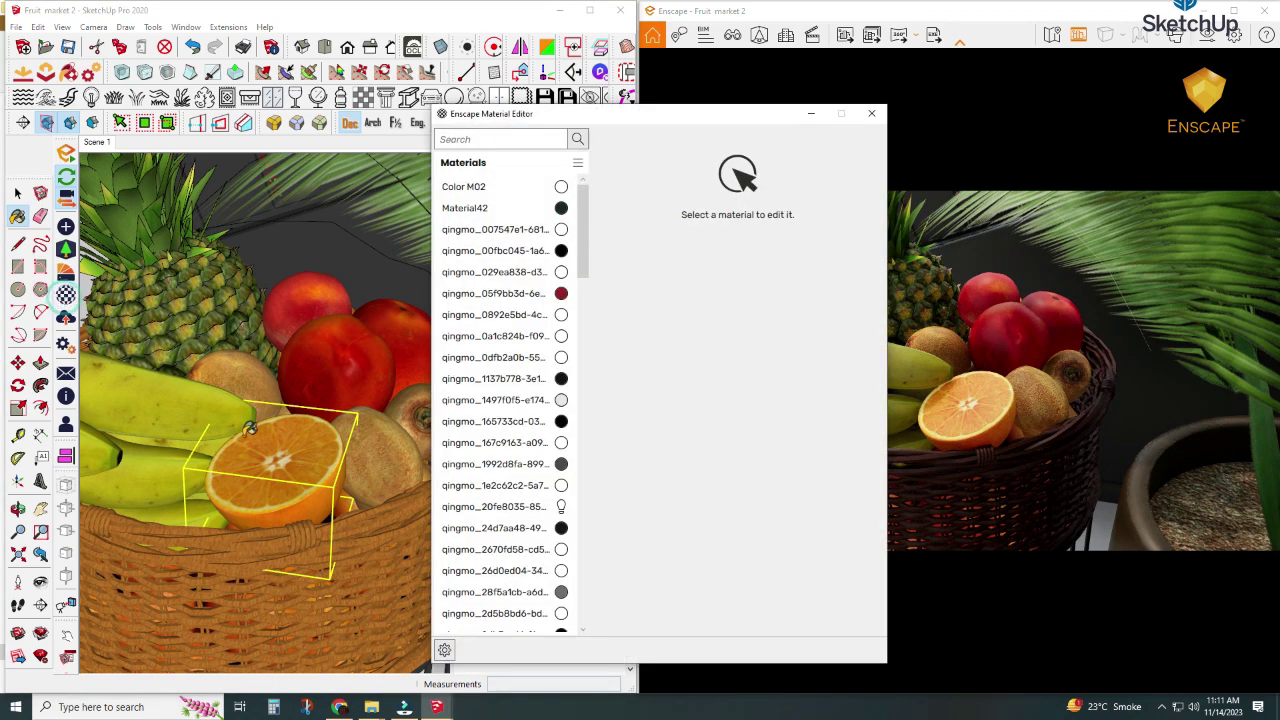
{"action": "left_click", "coordinate": [288, 455], "text": "alt"}
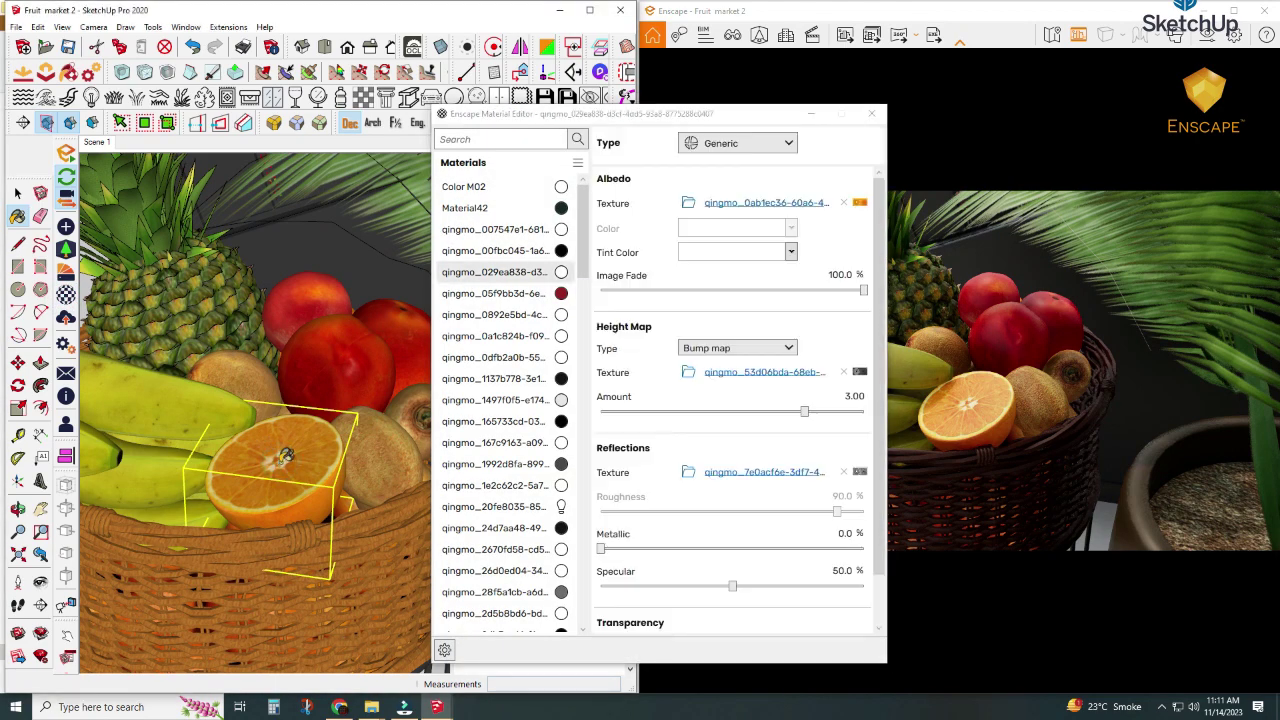
{"action": "left_click", "coordinate": [871, 113]}
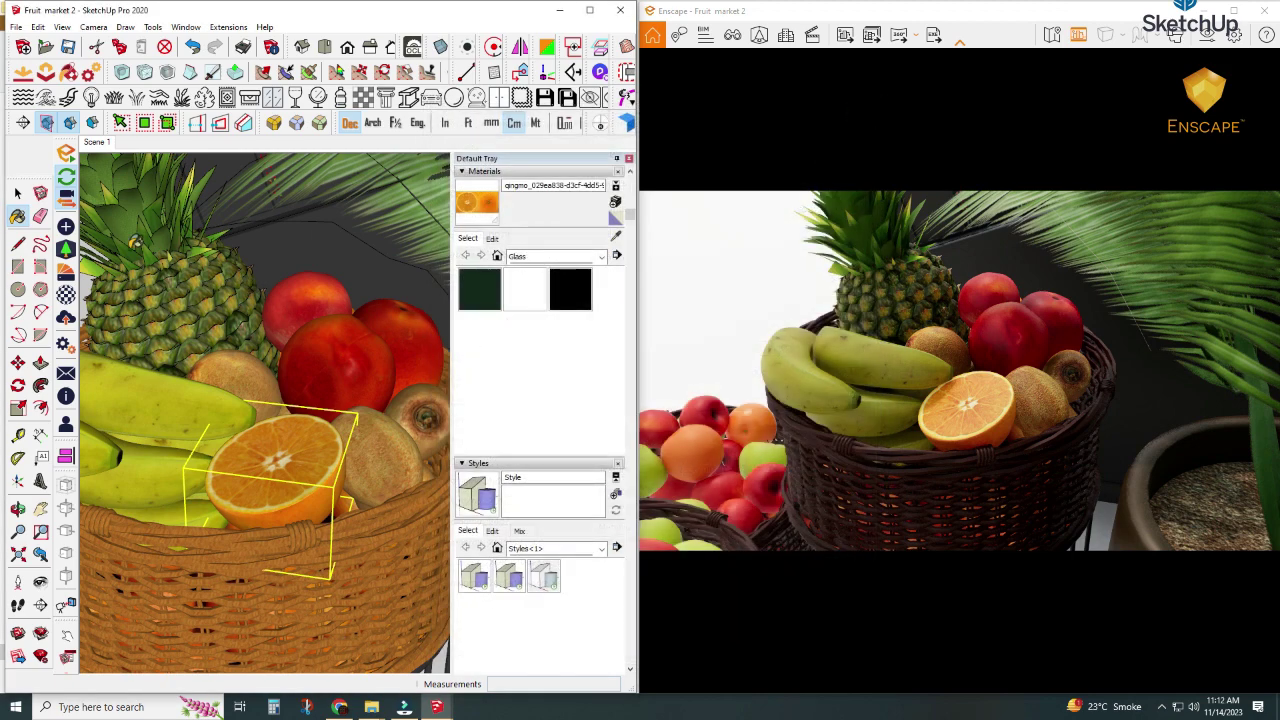
{"action": "left_click", "coordinate": [15, 193]}
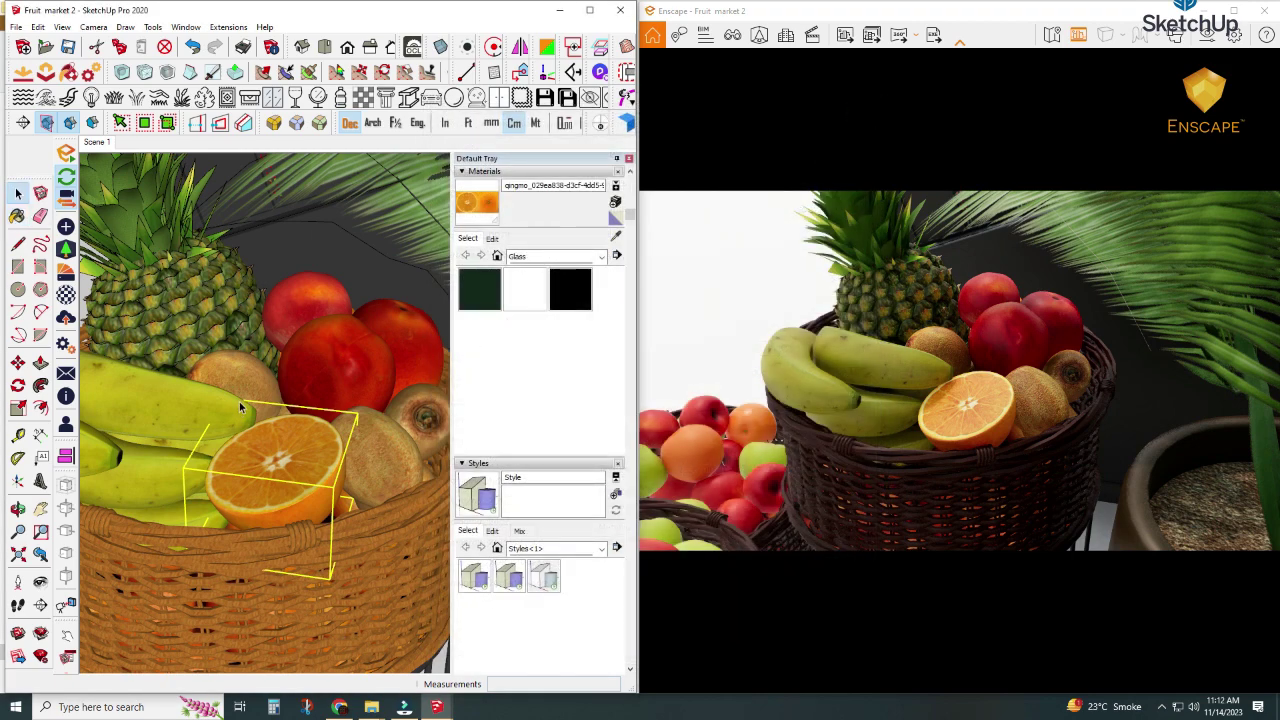
Zoom and orbit around the market stand to inspect the fruit baskets.
{"action": "scroll", "coordinate": [238, 394], "scroll_direction": "down", "scroll_amount": 2}
{"action": "scroll", "coordinate": [237, 392], "scroll_direction": "down", "scroll_amount": 2}
{"action": "scroll", "coordinate": [237, 392], "scroll_direction": "down", "scroll_amount": 2}
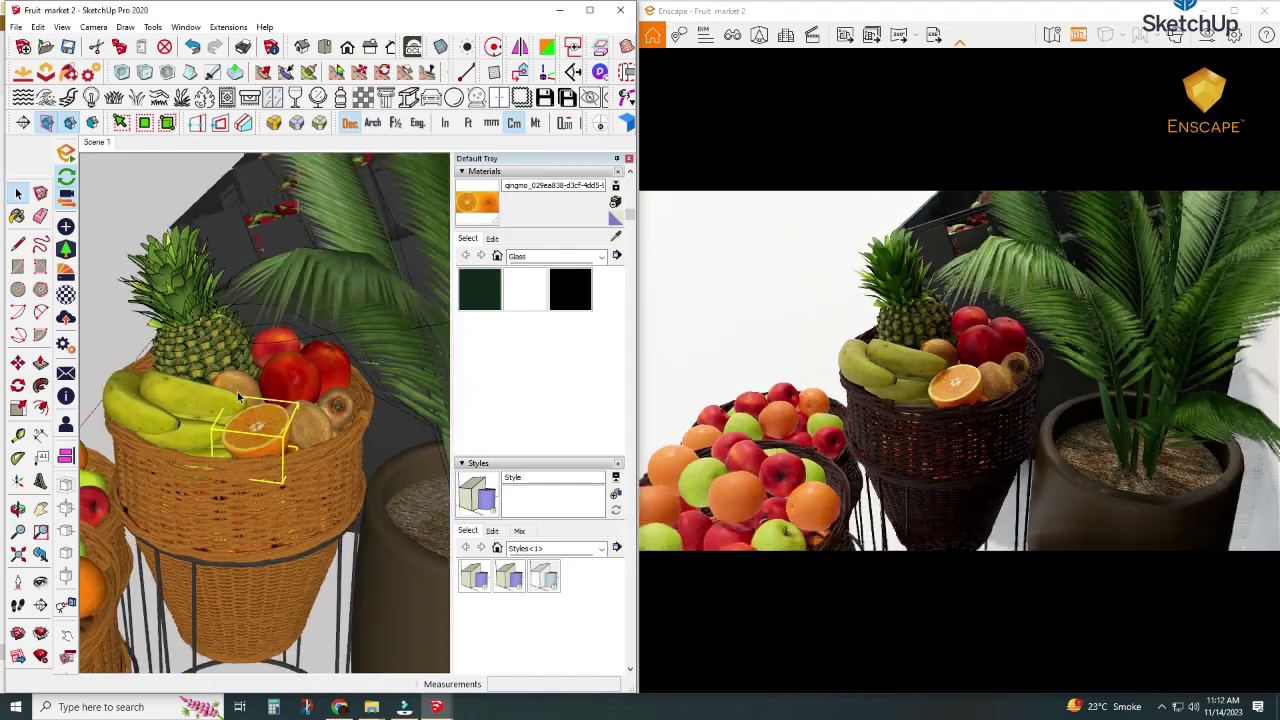
{"action": "scroll", "coordinate": [237, 391], "scroll_direction": "down", "scroll_amount": 2}
{"action": "scroll", "coordinate": [237, 391], "scroll_direction": "down", "scroll_amount": 2}
{"action": "scroll", "coordinate": [237, 391], "scroll_direction": "down", "scroll_amount": 2}
{"action": "scroll", "coordinate": [237, 391], "scroll_direction": "down", "scroll_amount": 2}
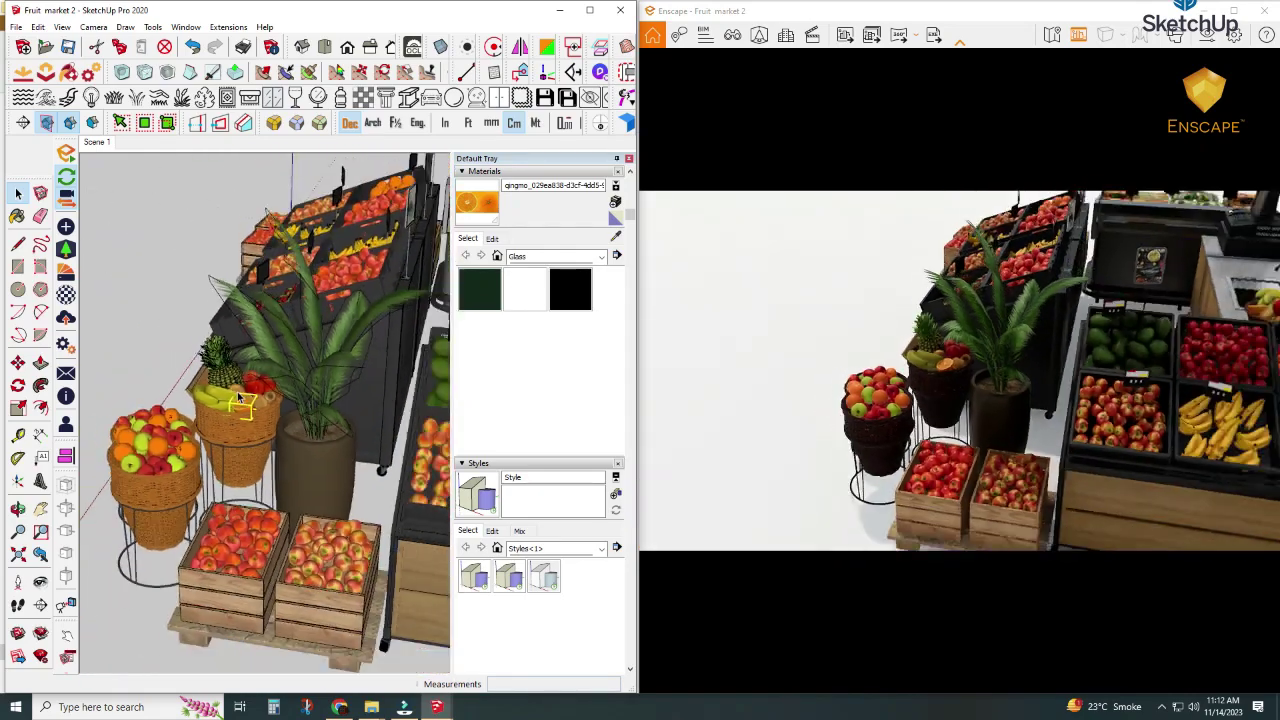
{"action": "scroll", "coordinate": [237, 391], "scroll_direction": "down", "scroll_amount": 2}
{"action": "scroll", "coordinate": [237, 391], "scroll_direction": "down", "scroll_amount": 2}
{"action": "mouse_move", "coordinate": [298, 418]}
{"action": "middle_mouse_down"}
{"action": "mouse_move", "coordinate": [308, 390]}
{"action": "mouse_move", "coordinate": [258, 462]}
{"action": "mouse_move", "coordinate": [337, 400]}
{"action": "mouse_move", "coordinate": [285, 373]}
{"action": "mouse_move", "coordinate": [310, 465]}
{"action": "middle_mouse_up"}
{"action": "scroll", "coordinate": [303, 513], "scroll_direction": "up", "scroll_amount": 2}
{"action": "scroll", "coordinate": [310, 499], "scroll_direction": "up", "scroll_amount": 2}
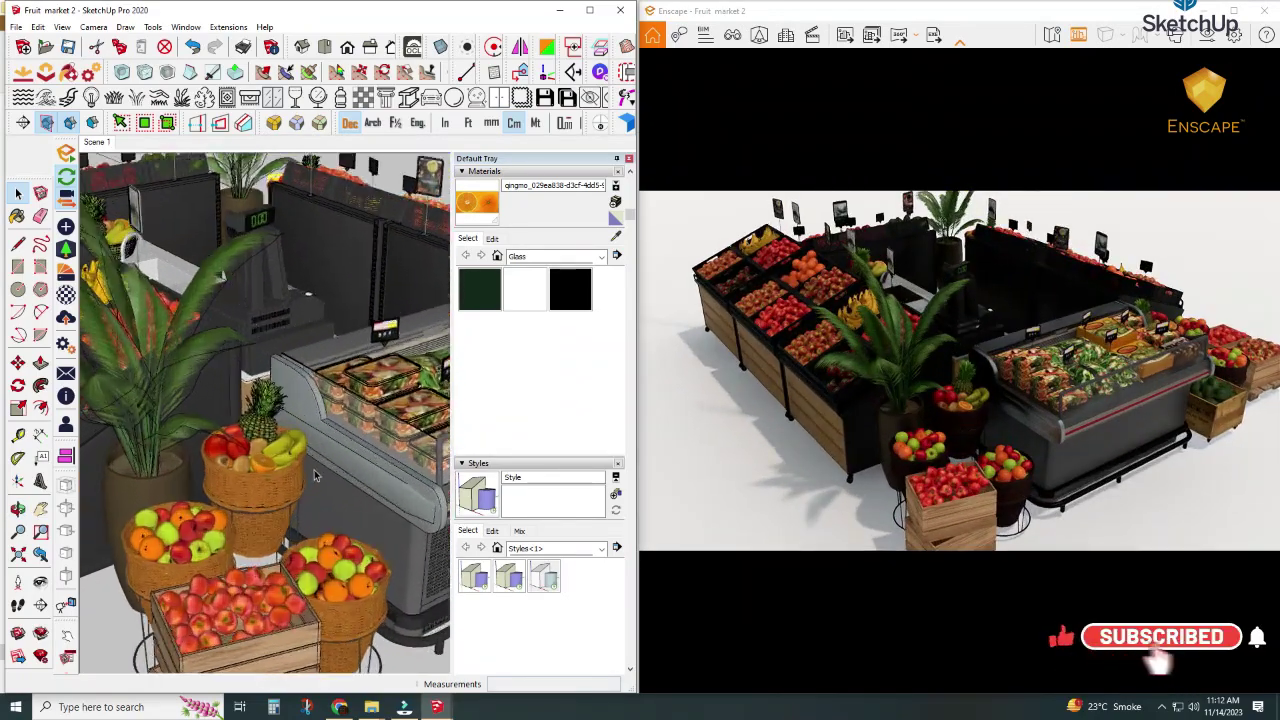
{"action": "scroll", "coordinate": [317, 485], "scroll_direction": "up", "scroll_amount": 2}
{"action": "scroll", "coordinate": [324, 471], "scroll_direction": "up", "scroll_amount": 2}
{"action": "scroll", "coordinate": [326, 448], "scroll_direction": "up", "scroll_amount": 2}
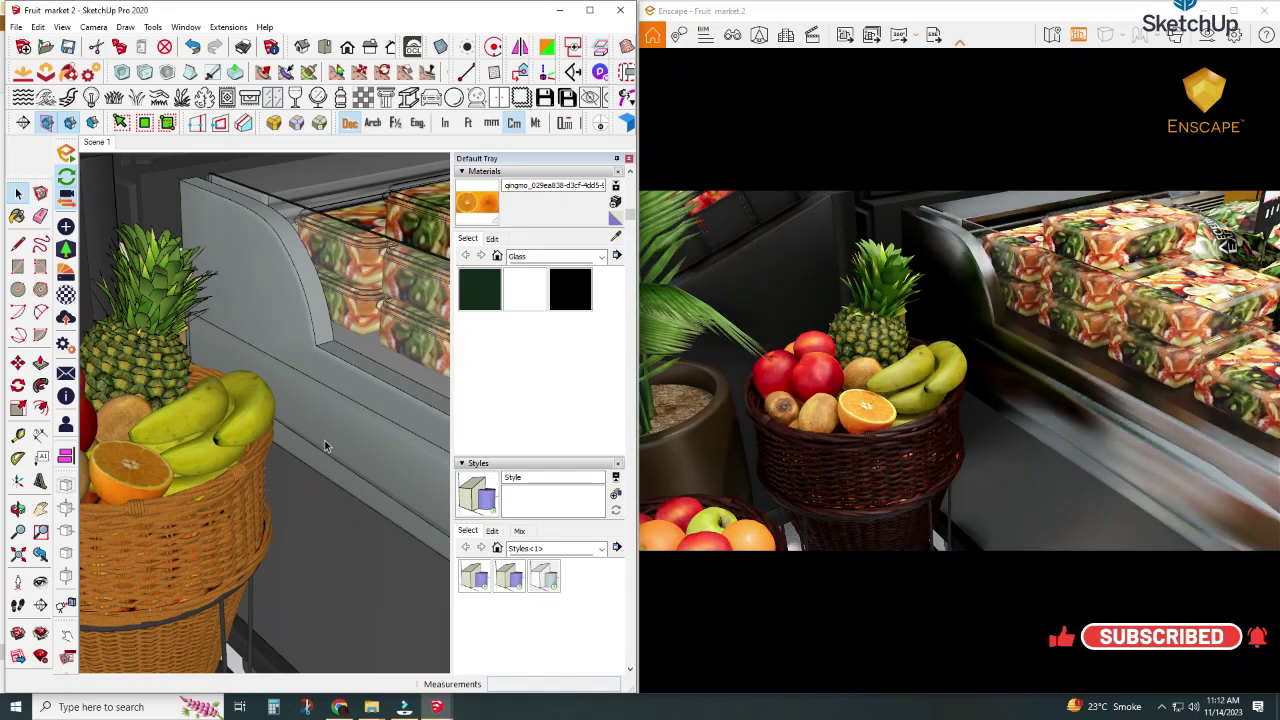
{"action": "scroll", "coordinate": [322, 432], "scroll_direction": "down", "scroll_amount": 2}
{"action": "scroll", "coordinate": [322, 432], "scroll_direction": "down", "scroll_amount": 2}
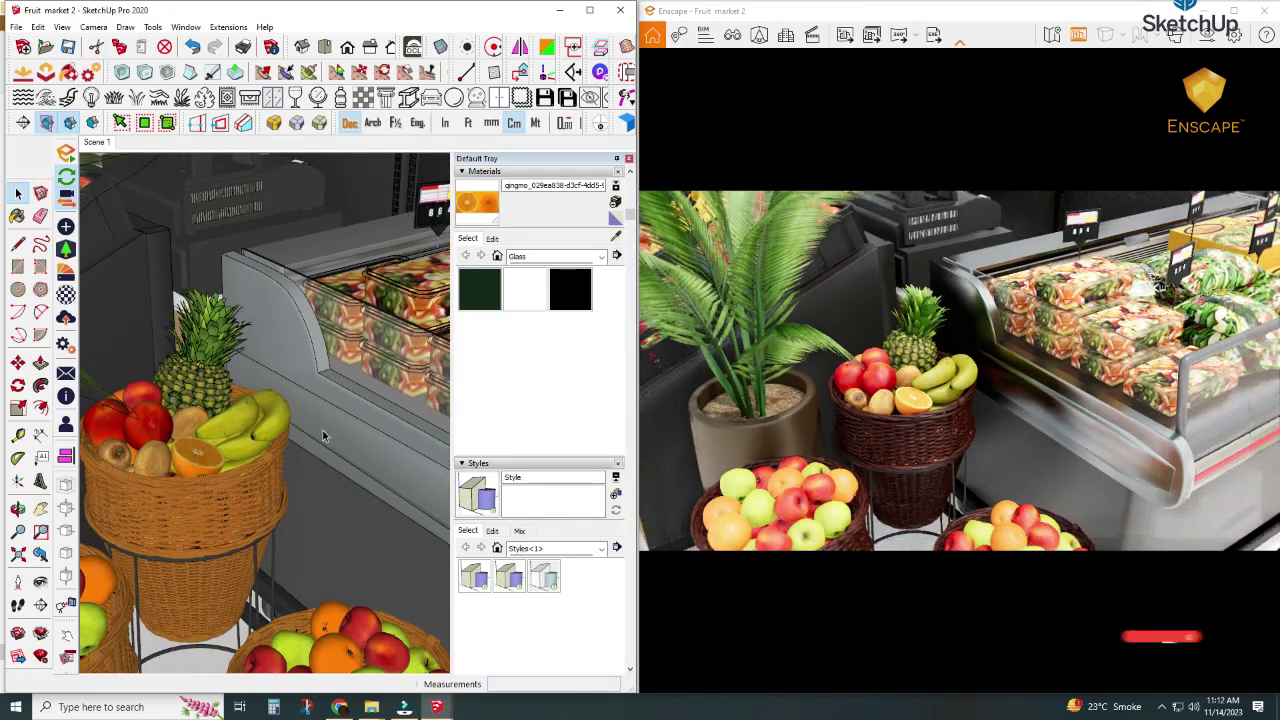
{"action": "scroll", "coordinate": [322, 433], "scroll_direction": "down", "scroll_amount": 2}
{"action": "scroll", "coordinate": [322, 435], "scroll_direction": "down", "scroll_amount": 2}
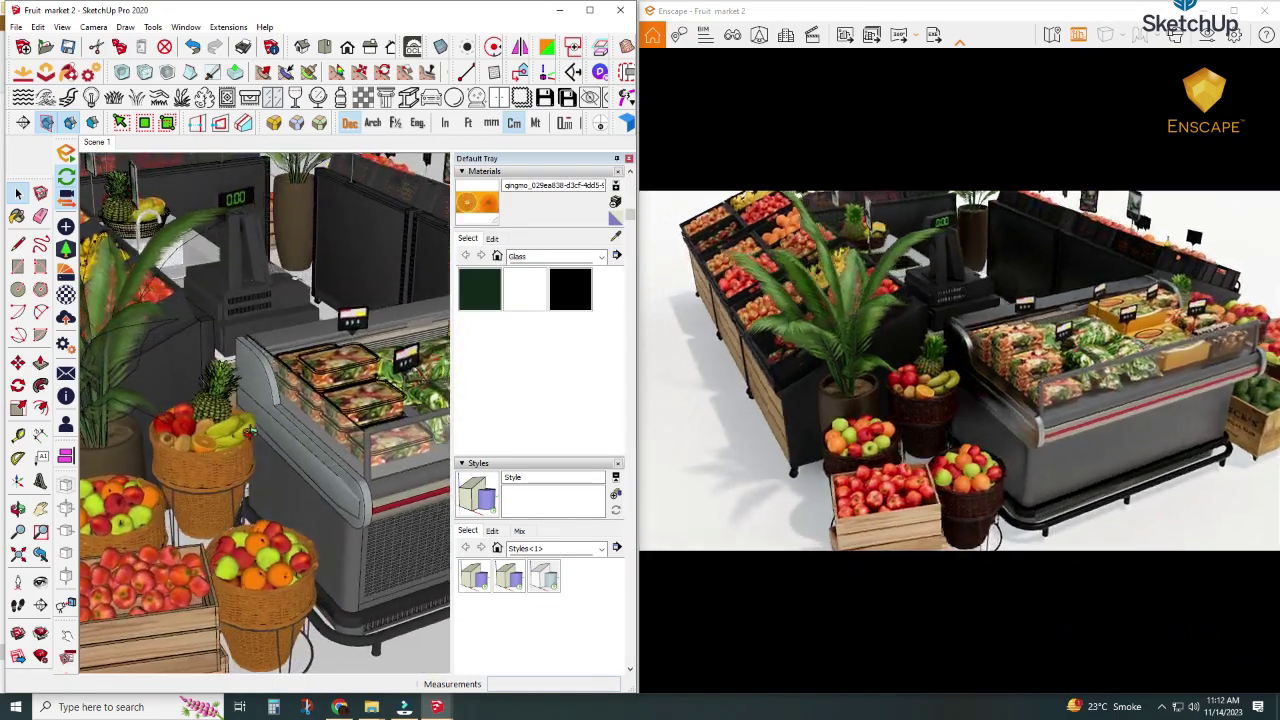
Swing the view toward the deli counter, then switch to the Front scene.
{"action": "mouse_move", "coordinate": [322, 432]}
{"action": "middle_mouse_down"}
{"action": "mouse_move", "coordinate": [296, 418]}
{"action": "mouse_move", "coordinate": [233, 458]}
{"action": "middle_mouse_up"}
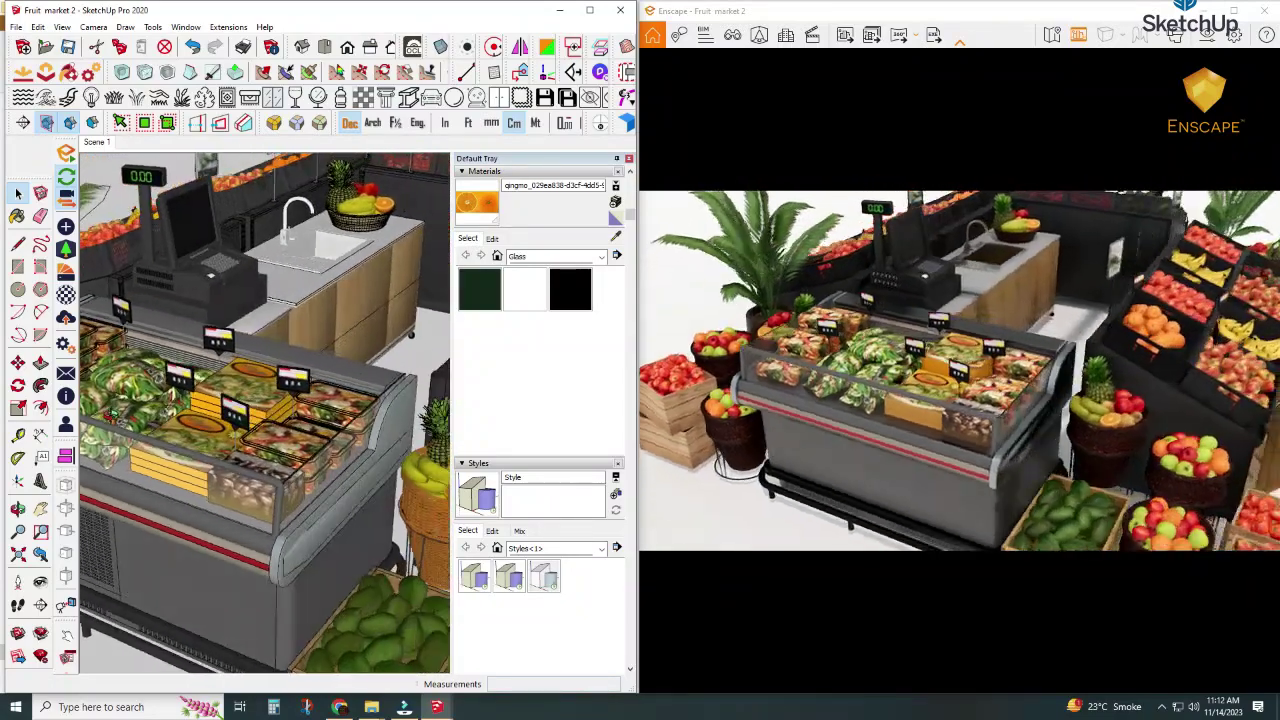
{"action": "scroll", "coordinate": [349, 510], "scroll_direction": "up", "scroll_amount": 2}
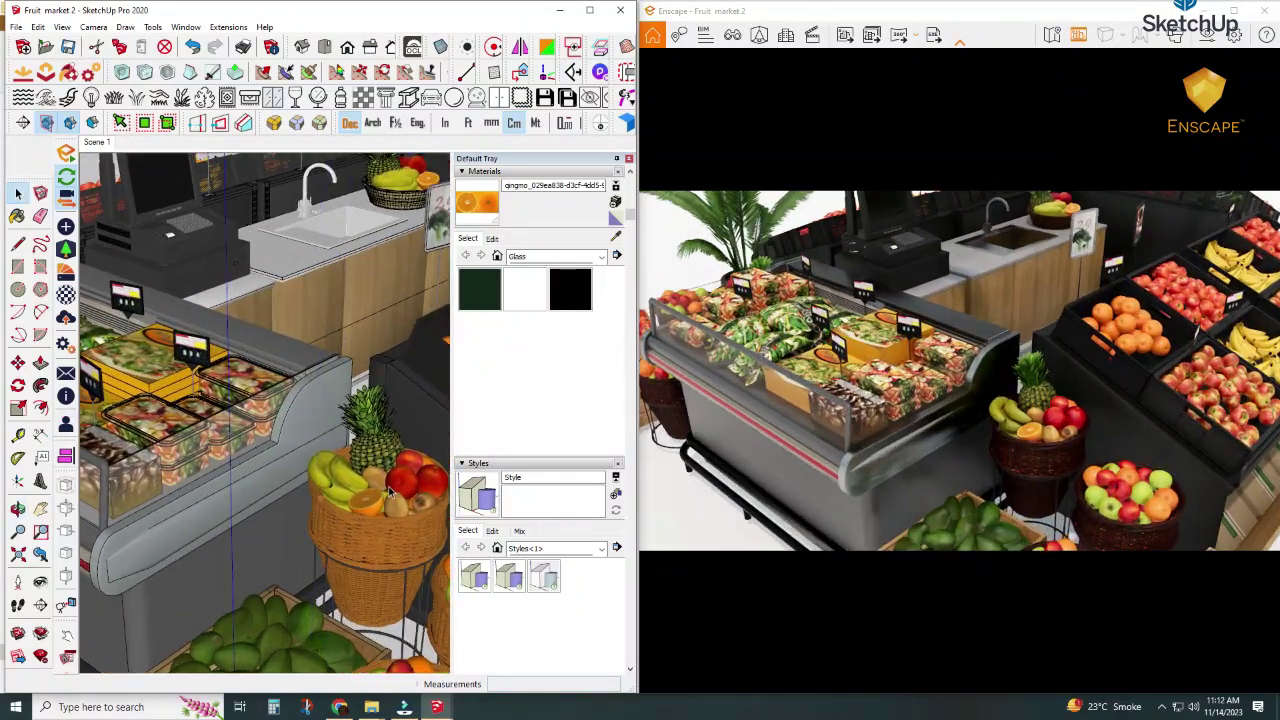
{"action": "scroll", "coordinate": [391, 488], "scroll_direction": "up", "scroll_amount": 2}
{"action": "scroll", "coordinate": [392, 488], "scroll_direction": "up", "scroll_amount": 1}
{"action": "scroll", "coordinate": [392, 490], "scroll_direction": "up", "scroll_amount": 2}
{"action": "scroll", "coordinate": [392, 490], "scroll_direction": "up", "scroll_amount": 2}
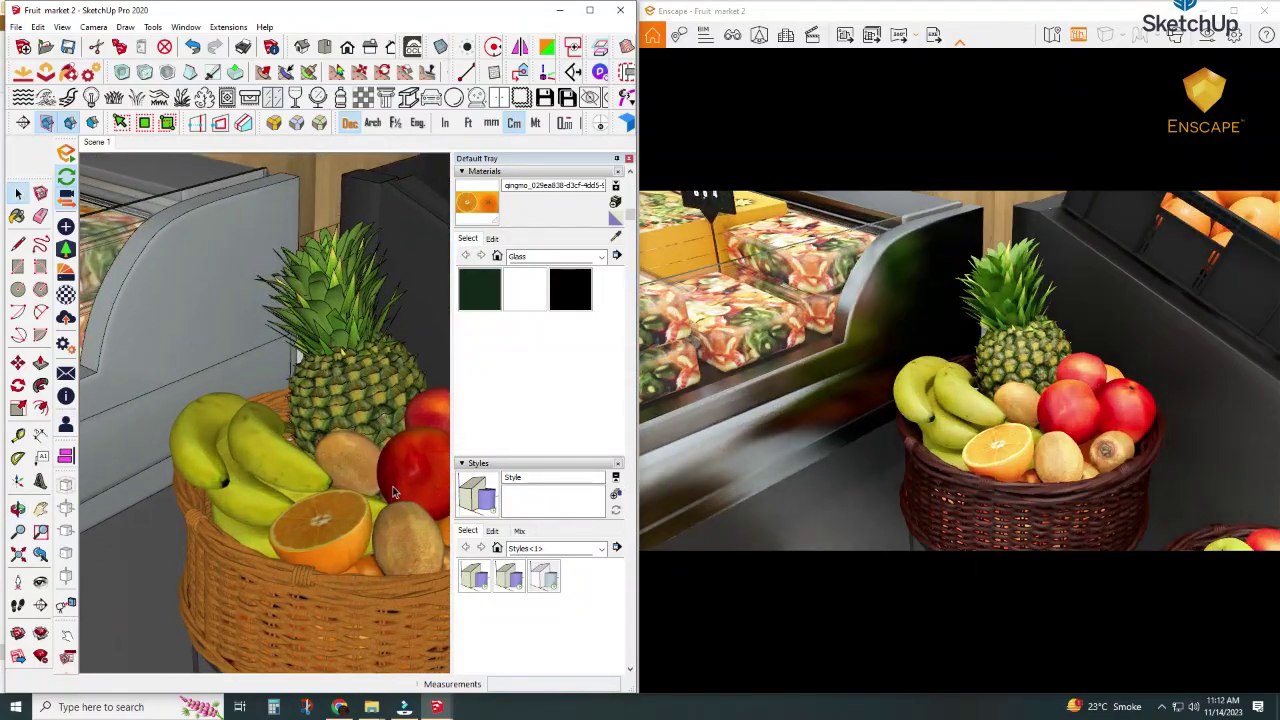
{"action": "scroll", "coordinate": [392, 490], "scroll_direction": "up", "scroll_amount": 1}
{"action": "scroll", "coordinate": [392, 490], "scroll_direction": "up", "scroll_amount": 2}
{"action": "scroll", "coordinate": [392, 490], "scroll_direction": "up", "scroll_amount": 1}
{"action": "scroll", "coordinate": [392, 490], "scroll_direction": "up", "scroll_amount": 1}
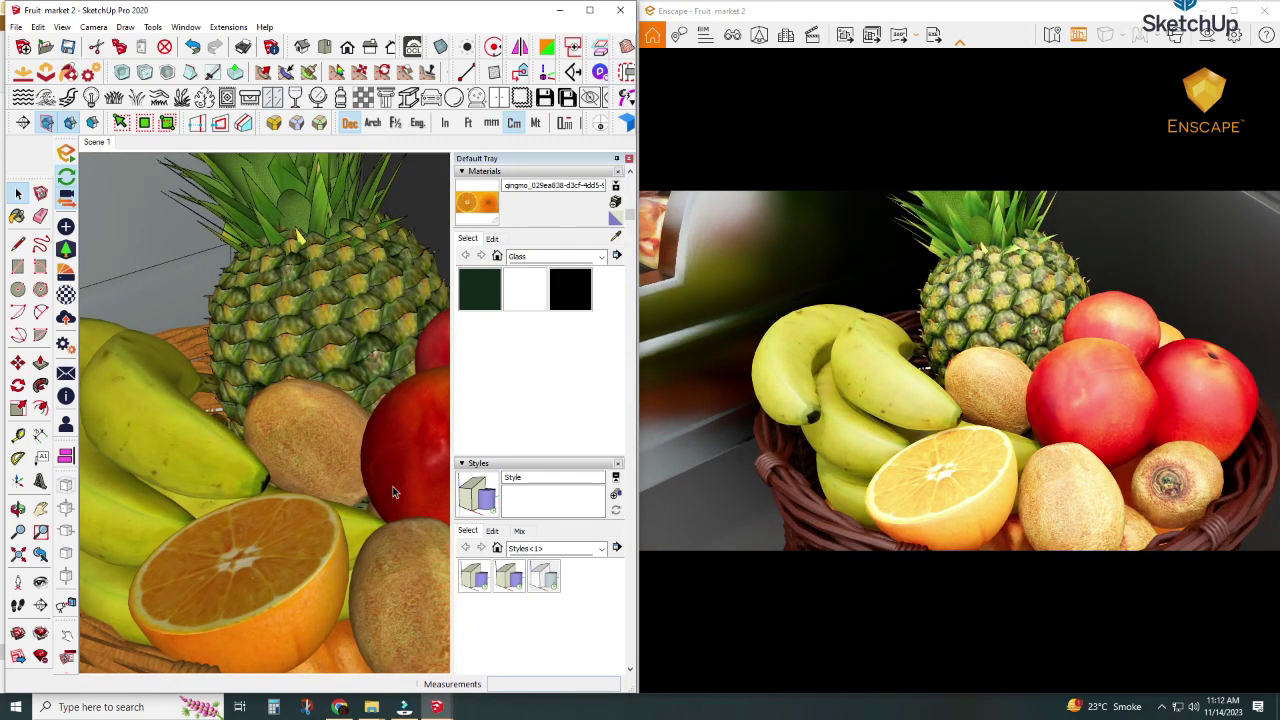
{"action": "scroll", "coordinate": [392, 490], "scroll_direction": "down", "scroll_amount": 1}
{"action": "scroll", "coordinate": [392, 490], "scroll_direction": "down", "scroll_amount": 2}
{"action": "scroll", "coordinate": [393, 493], "scroll_direction": "down", "scroll_amount": 2}
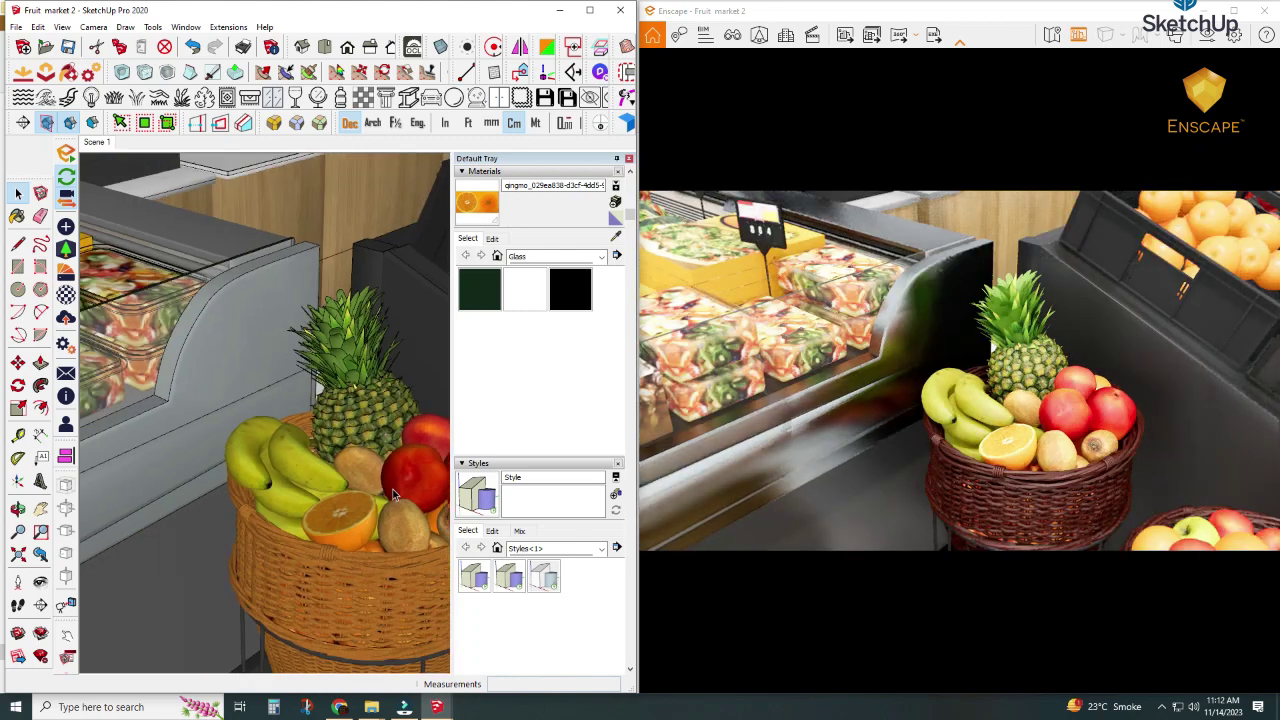
{"action": "scroll", "coordinate": [393, 493], "scroll_direction": "down", "scroll_amount": 2}
{"action": "scroll", "coordinate": [393, 493], "scroll_direction": "down", "scroll_amount": 1}
{"action": "scroll", "coordinate": [393, 493], "scroll_direction": "down", "scroll_amount": 1}
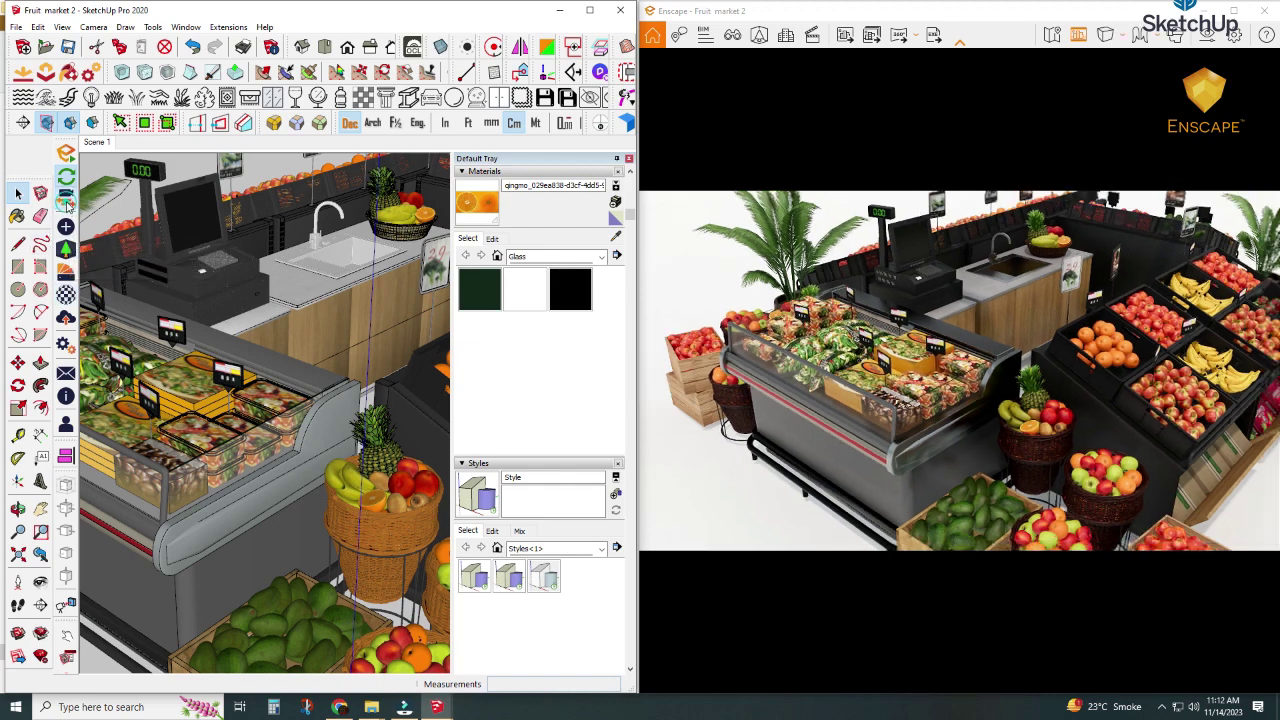
{"action": "left_click", "coordinate": [97, 143]}
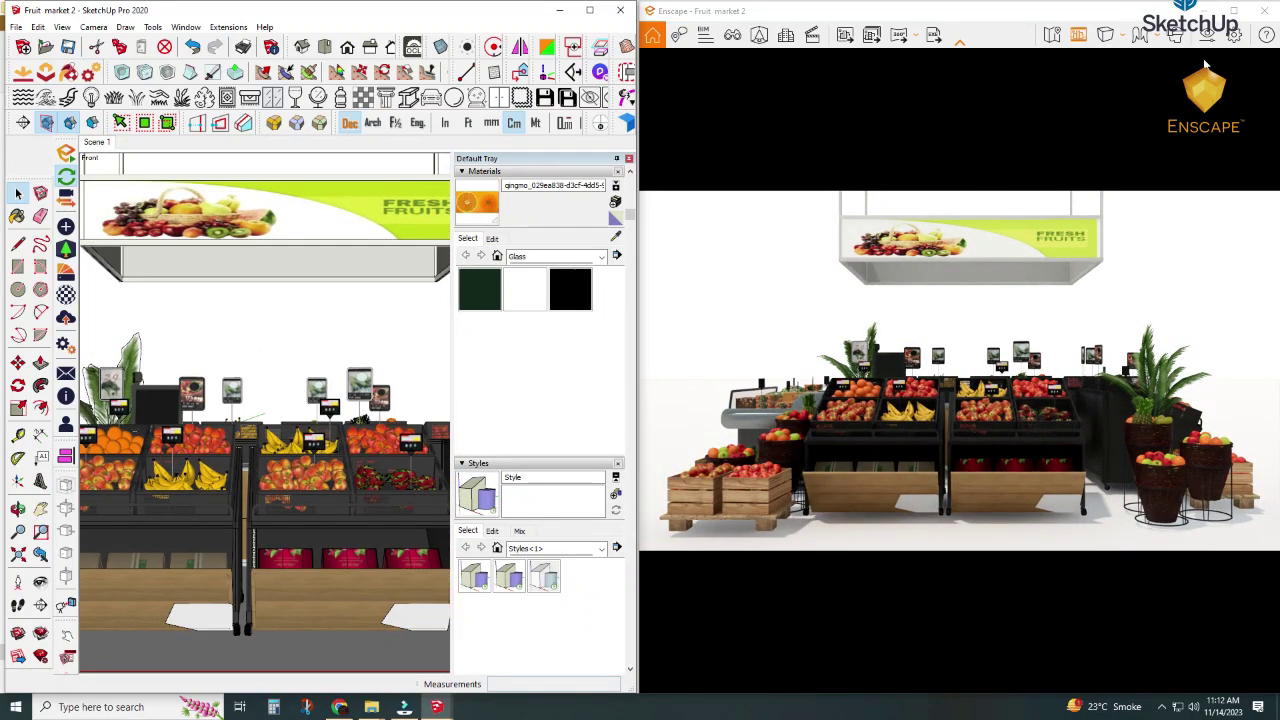
Maximize Enscape and frame the full fruit display beneath the Fresh Fruits sign.
{"action": "left_click", "coordinate": [1233, 10]}
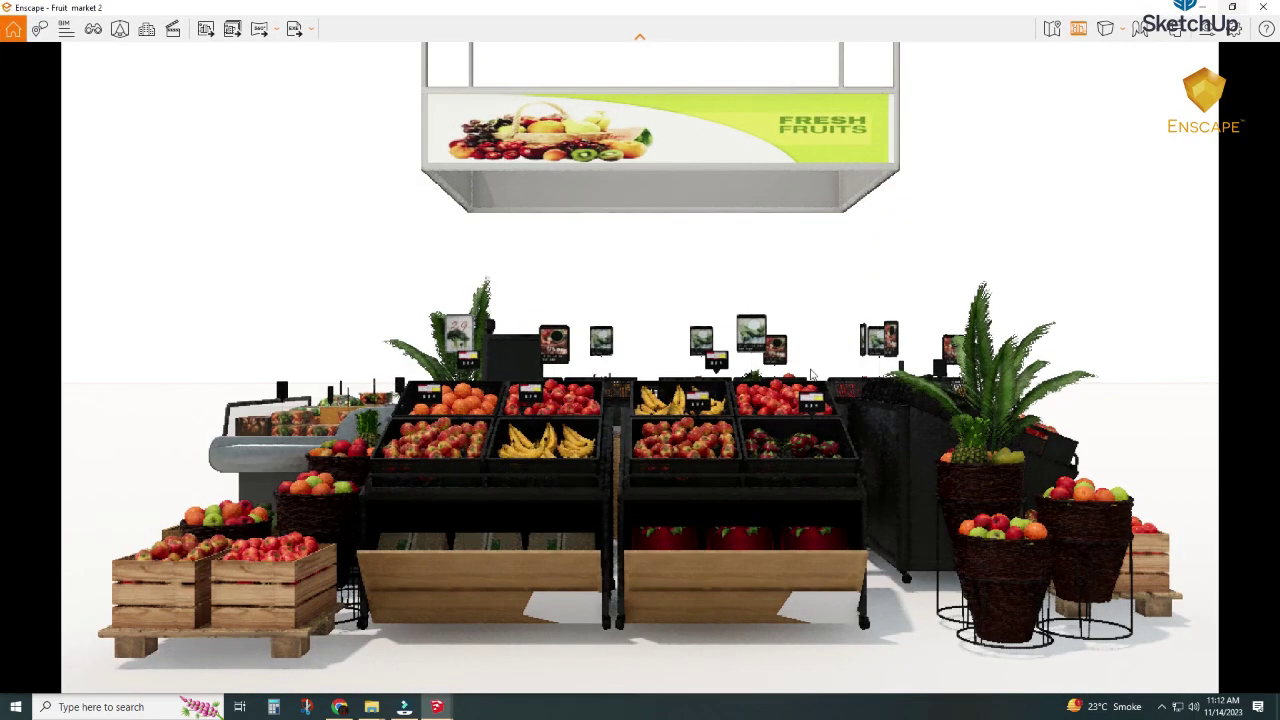
{"action": "scroll", "coordinate": [640, 400], "scroll_direction": "up", "scroll_amount": 1}
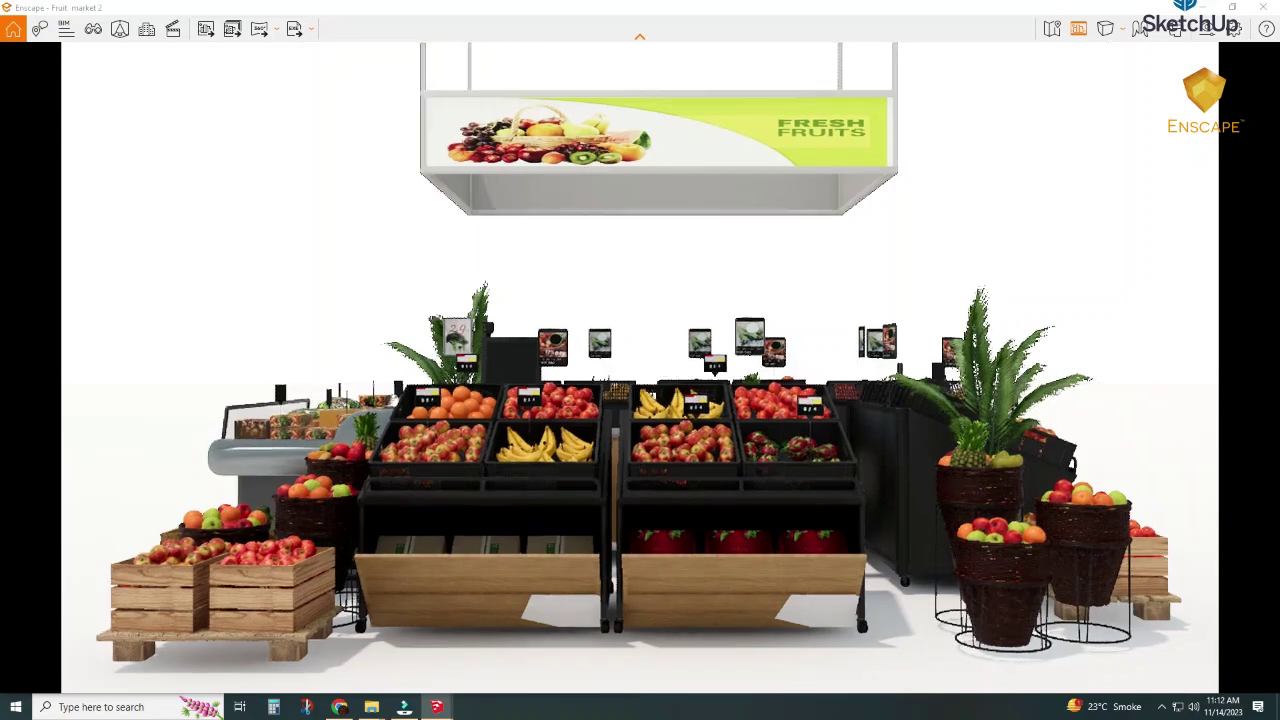
{"action": "scroll", "coordinate": [640, 400], "scroll_direction": "up", "scroll_amount": 1}
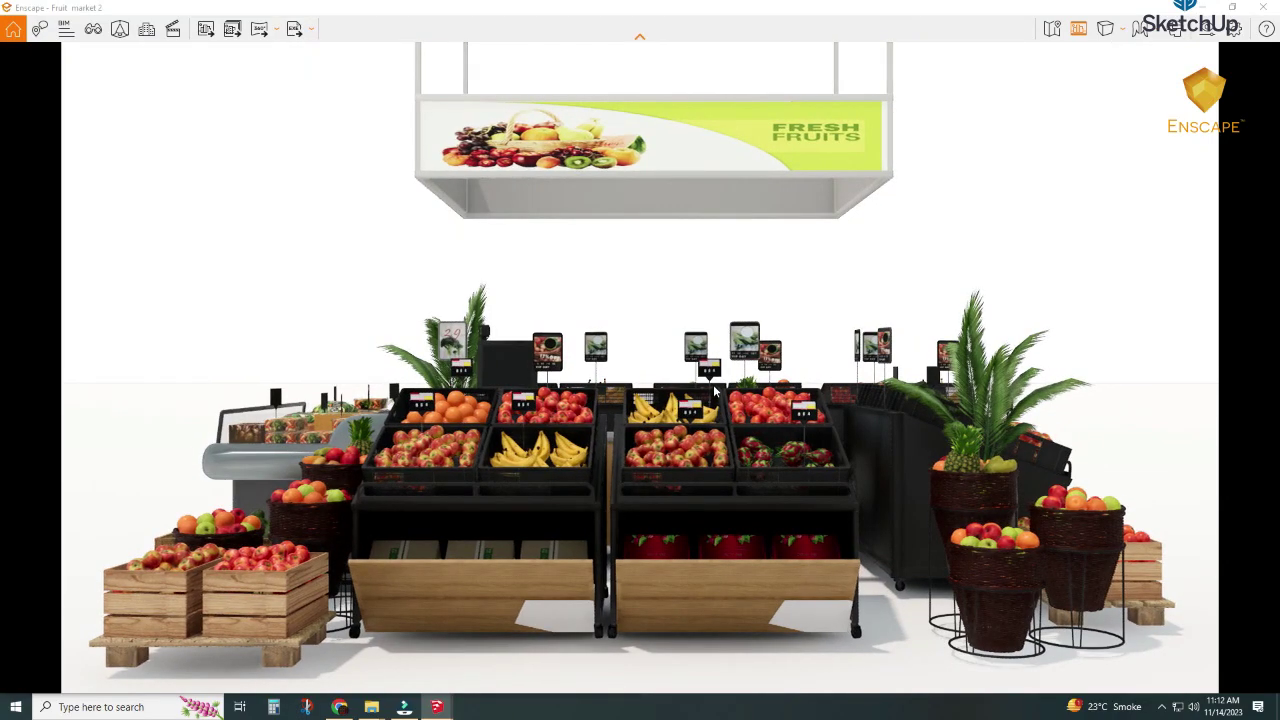
{"action": "scroll", "coordinate": [713, 384], "scroll_direction": "up", "scroll_amount": 1}
{"action": "mouse_move", "coordinate": [660, 130]}
{"action": "left_mouse_down"}
{"action": "mouse_move", "coordinate": [664, 220]}
{"action": "mouse_move", "coordinate": [682, 176]}
{"action": "left_mouse_up"}
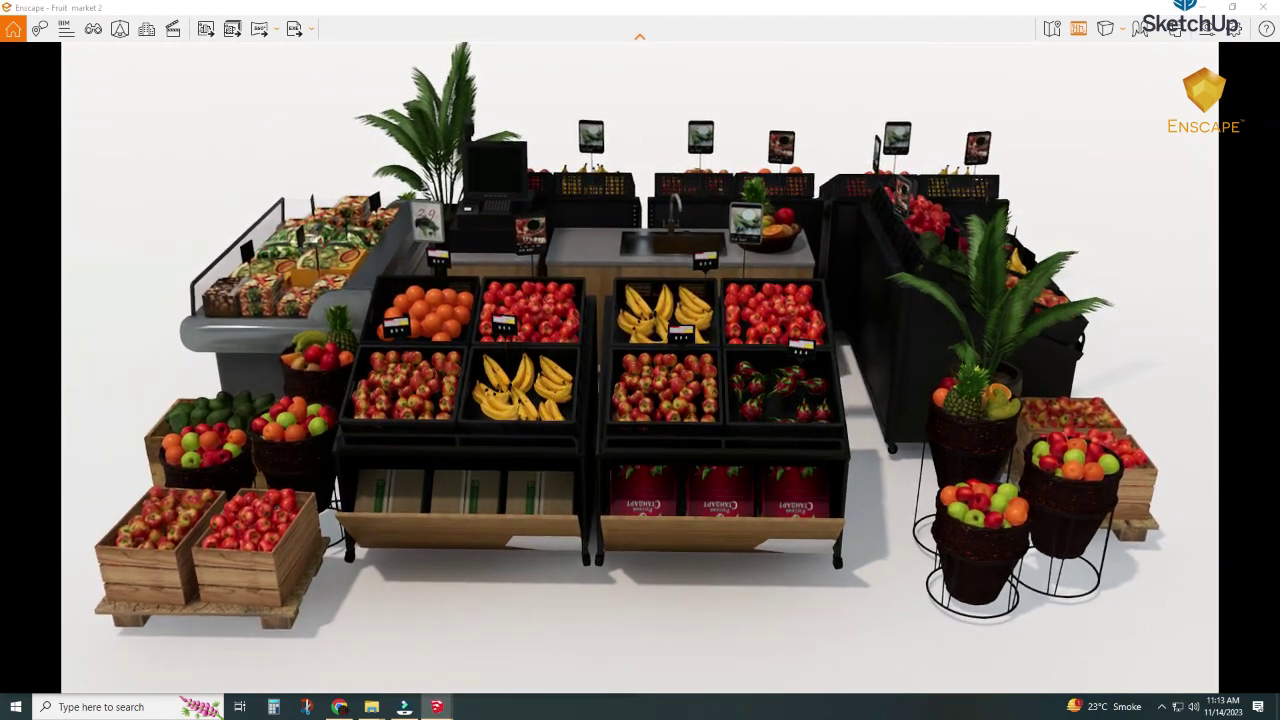
{"action": "scroll", "coordinate": [683, 356], "scroll_direction": "down", "scroll_amount": 3}
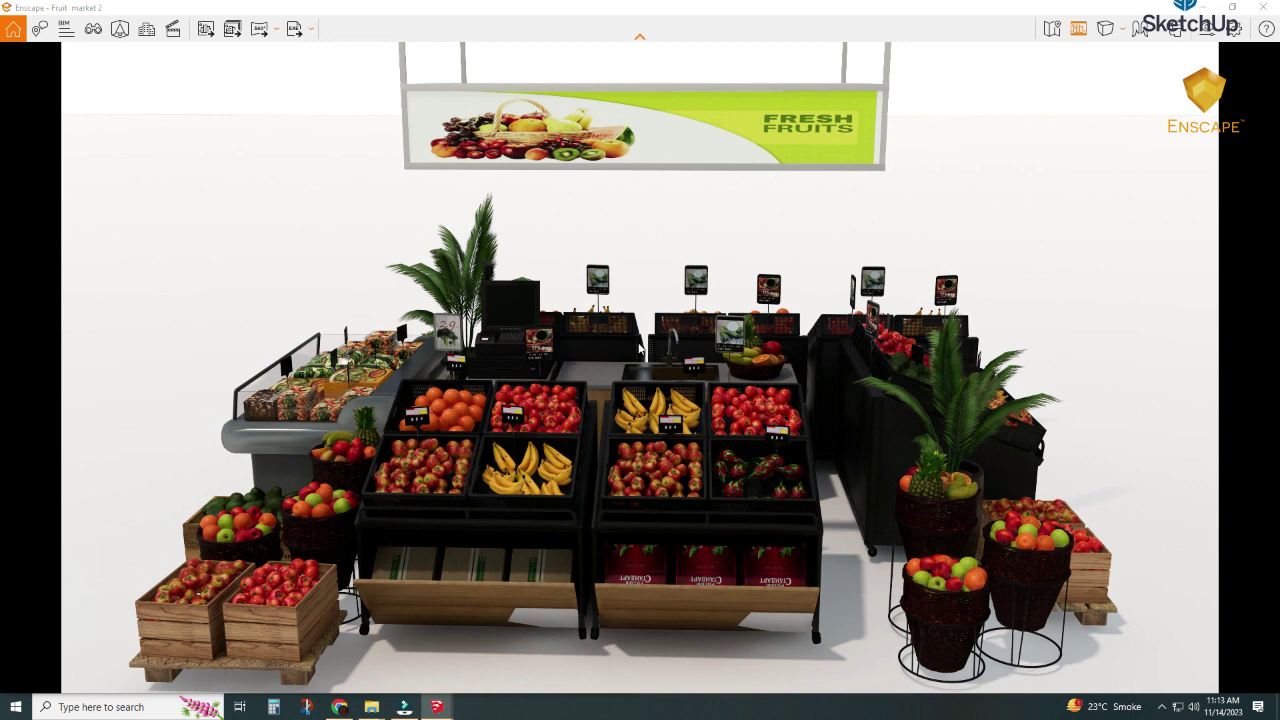
{"action": "left_click_drag", "start_coordinate": [647, 351], "coordinate": [637, 351]}
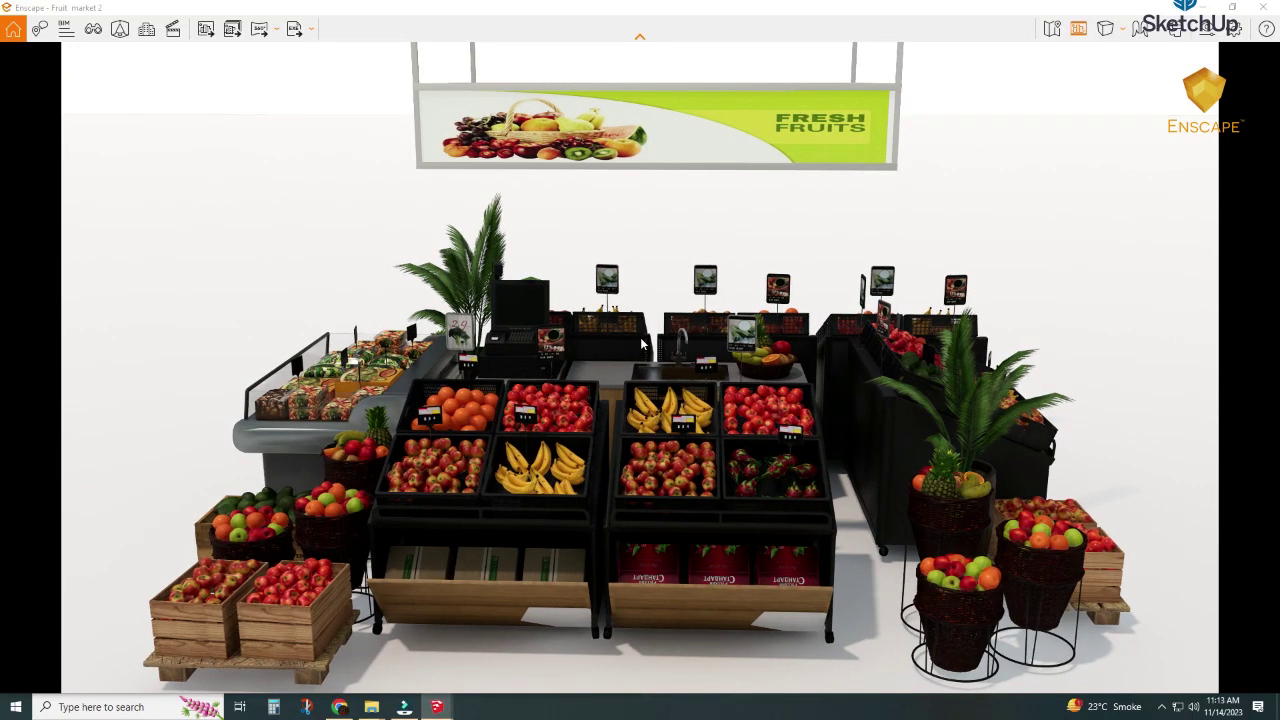
Raise Enscape exposure from 50% to about 54% in Visual Settings.
{"action": "left_click", "coordinate": [1207, 33]}
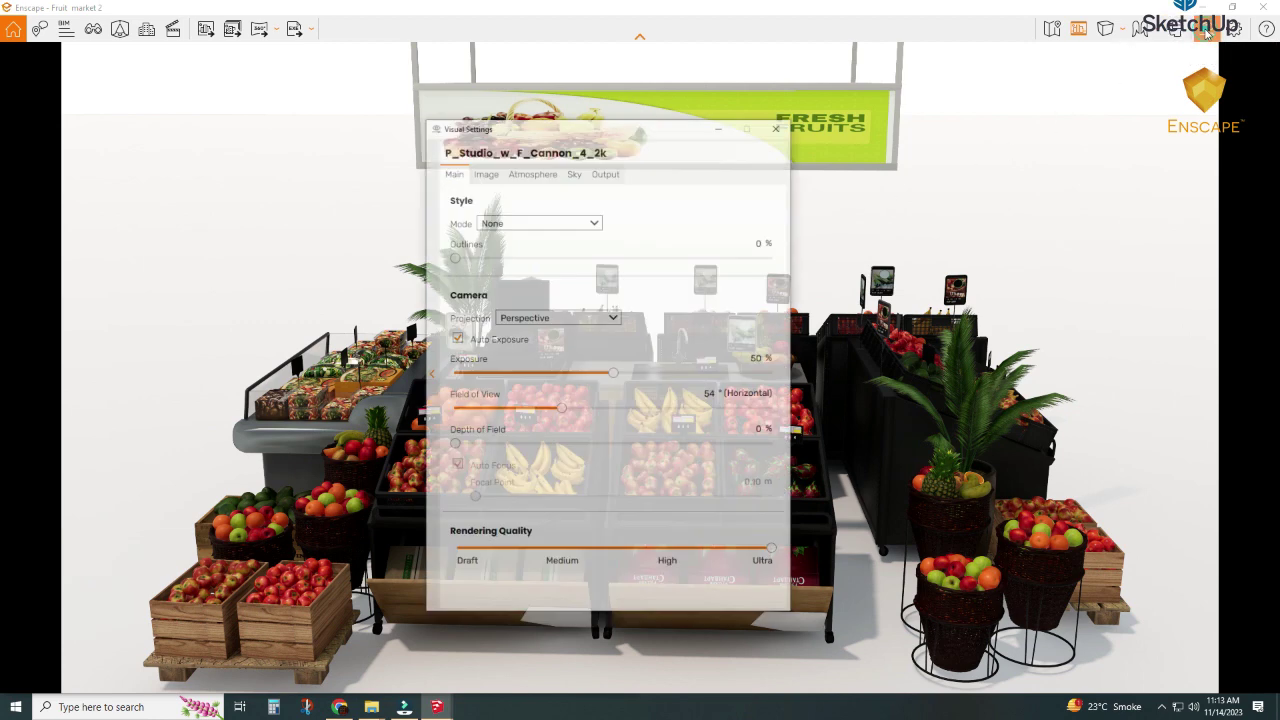
{"action": "left_click_drag", "start_coordinate": [623, 345], "coordinate": [631, 354]}
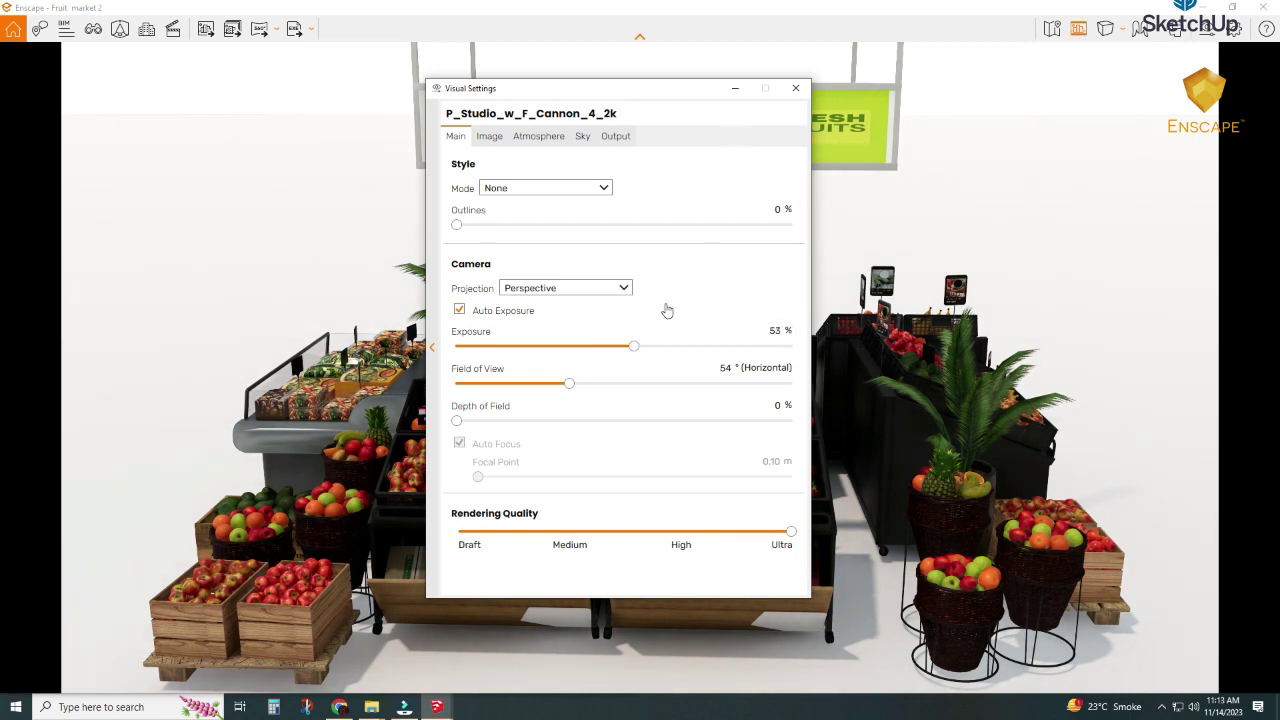
{"action": "left_click_drag", "start_coordinate": [633, 352], "coordinate": [637, 352]}
{"action": "left_click", "coordinate": [735, 88]}
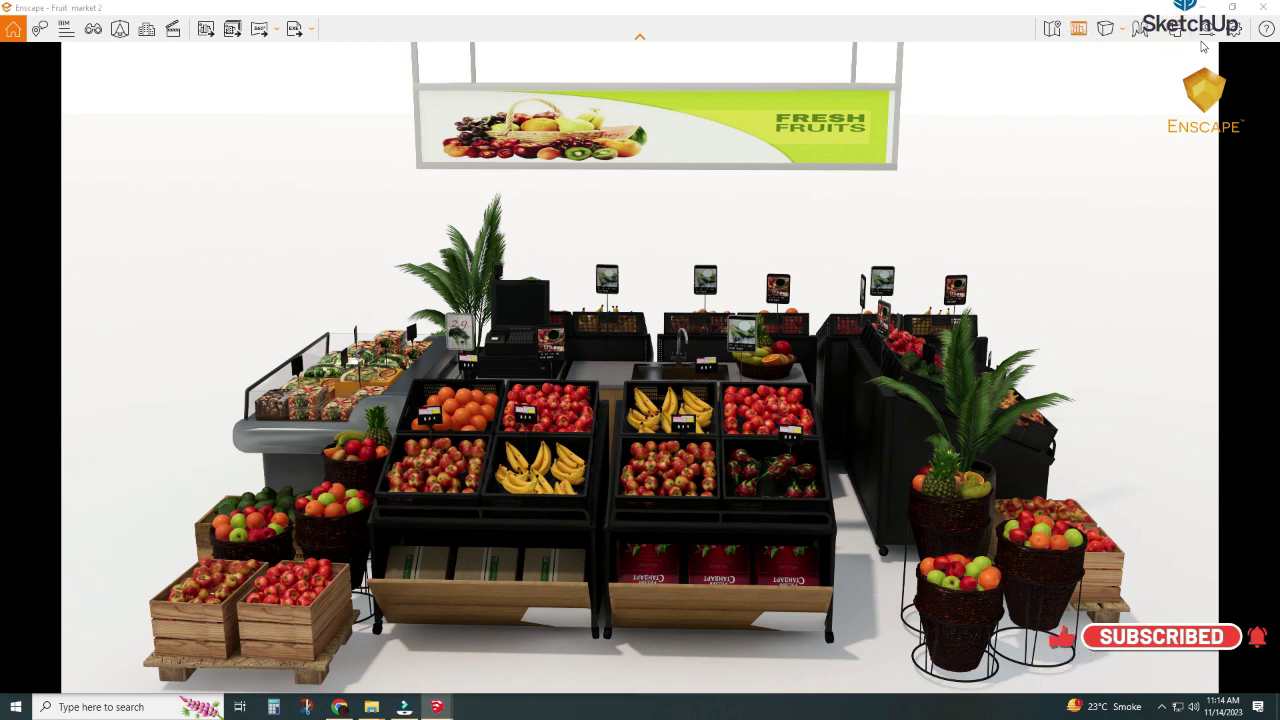
Set sun brightness to 7% on the Atmosphere tab.
{"action": "left_click", "coordinate": [1140, 30]}
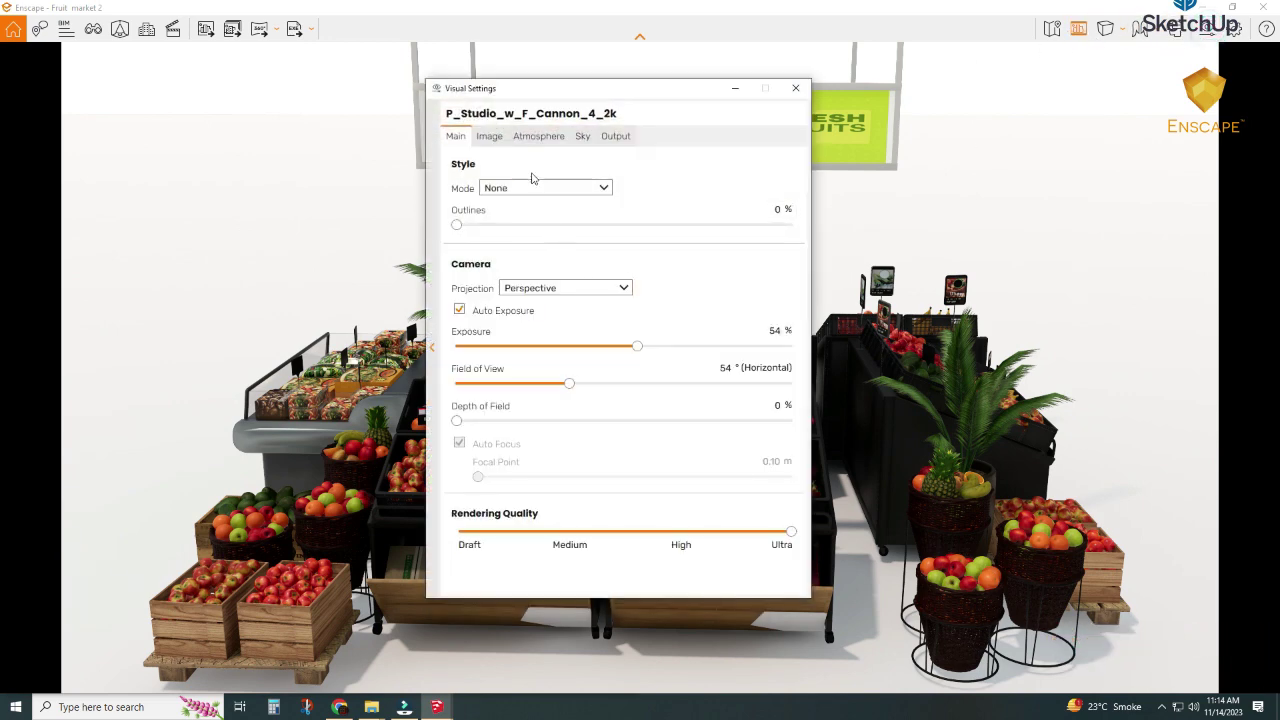
{"action": "left_click", "coordinate": [489, 137]}
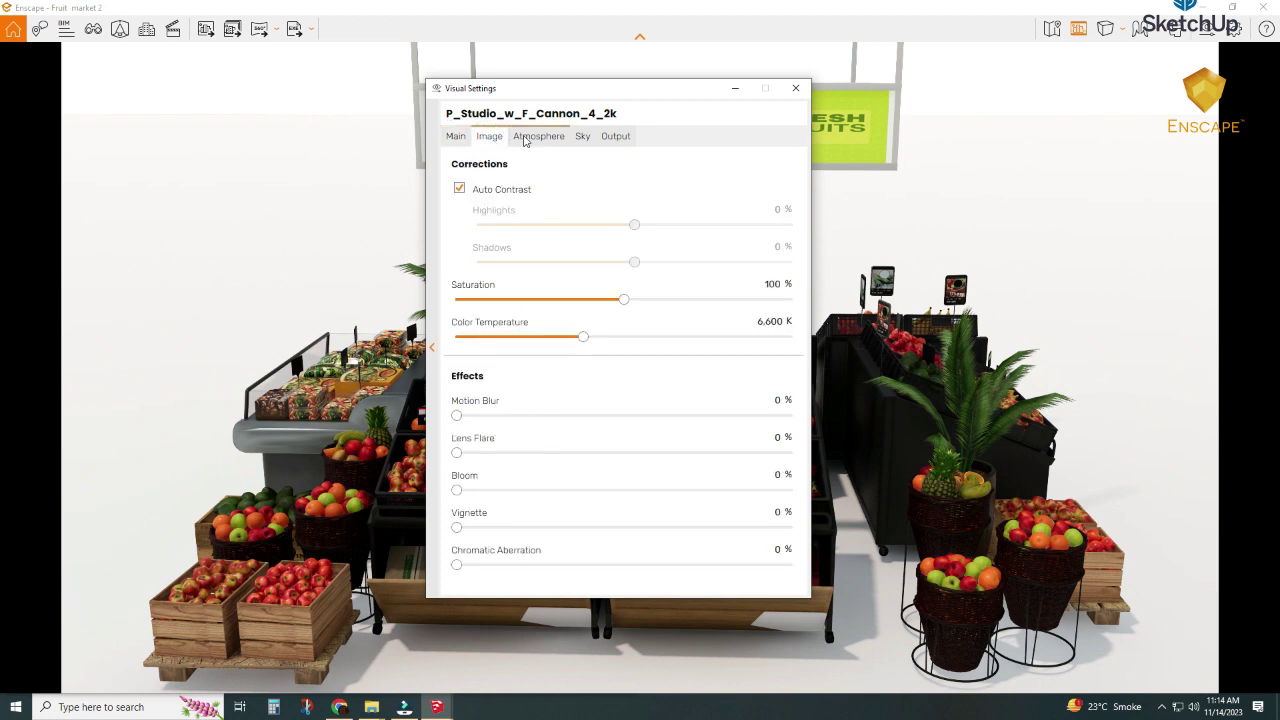
{"action": "left_click", "coordinate": [536, 136]}
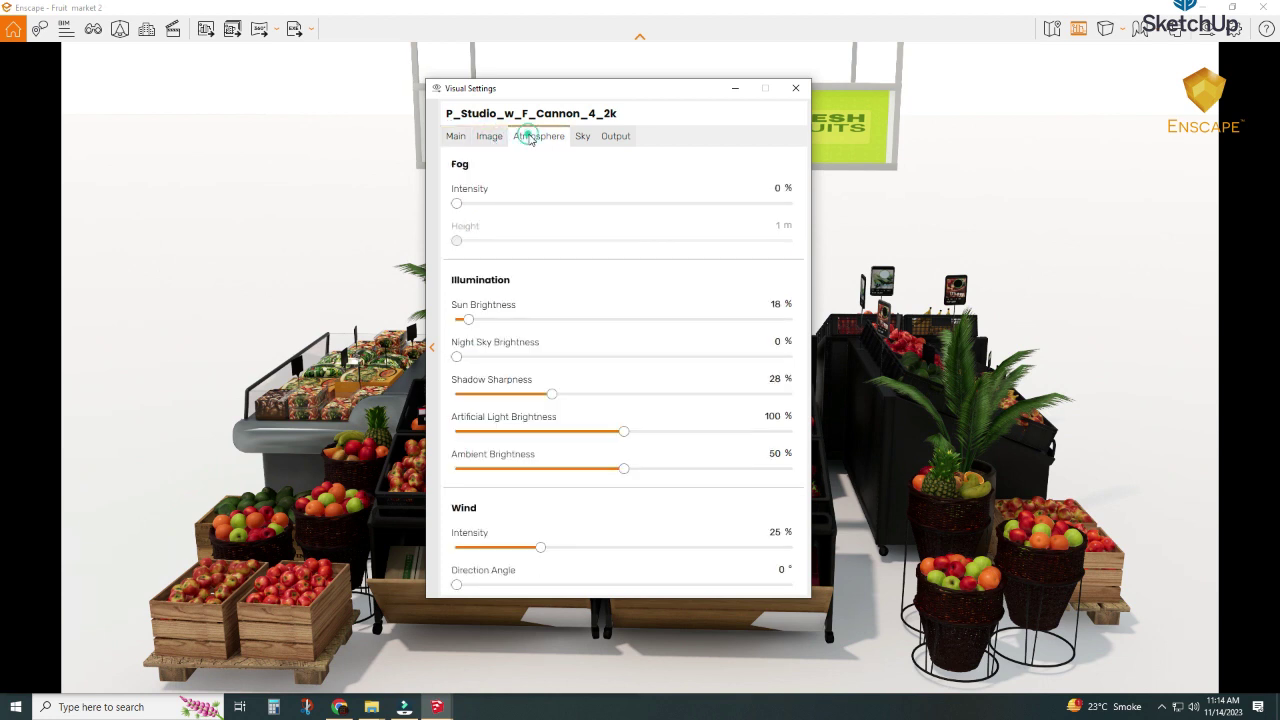
{"action": "double_click", "coordinate": [776, 303]}
{"action": "type", "text": "7"}
{"action": "key", "text": "Return"}
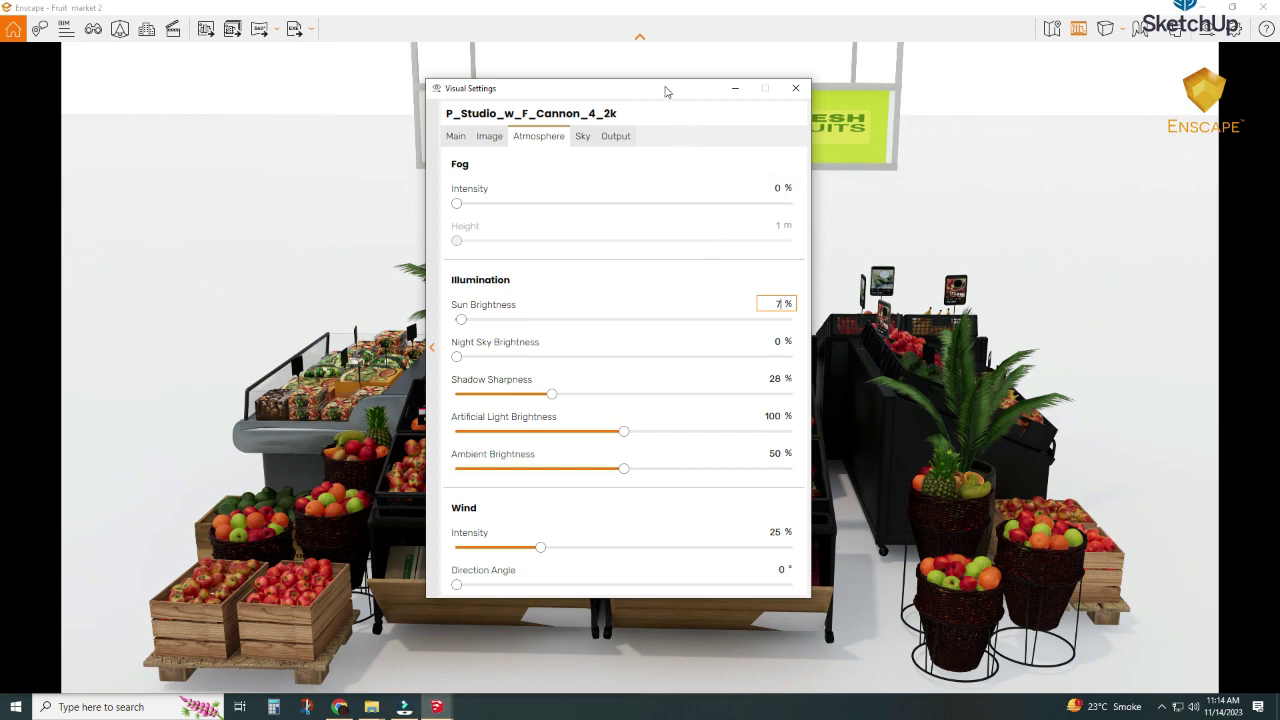
Fine-tune the exposure to 55% on the Main tab.
{"action": "mouse_move", "coordinate": [665, 91]}
{"action": "left_mouse_down"}
{"action": "mouse_move", "coordinate": [225, 293]}
{"action": "mouse_move", "coordinate": [540, 194]}
{"action": "left_mouse_up"}
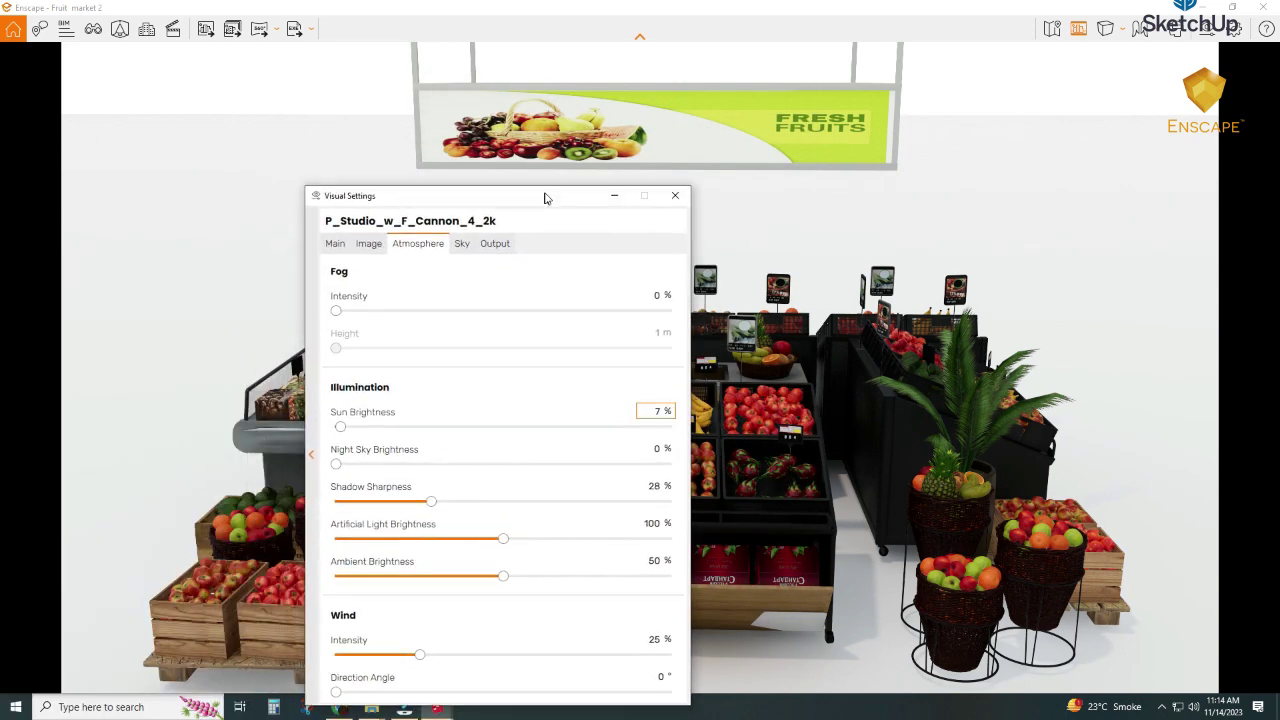
{"action": "left_click", "coordinate": [334, 242]}
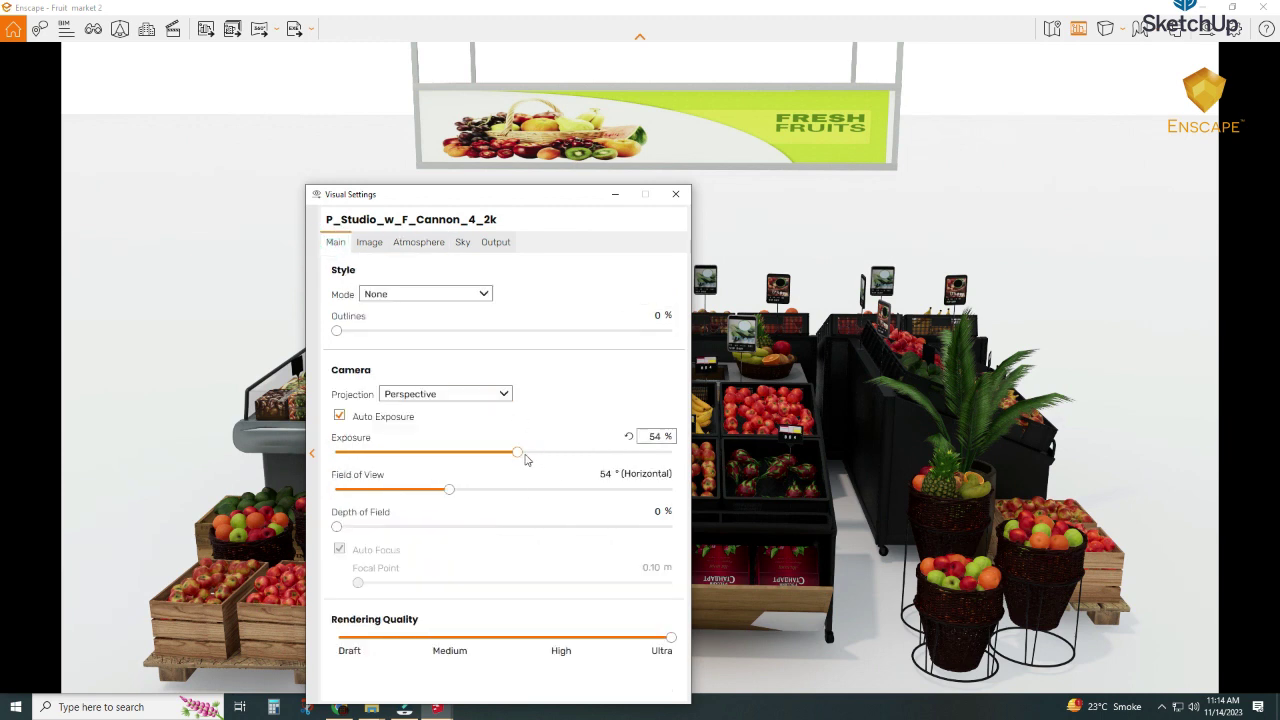
{"action": "left_click_drag", "start_coordinate": [518, 453], "coordinate": [520, 455]}
Close Visual Settings, zoom in on the fruit bins and sink, then return to the wide view.
{"action": "left_click", "coordinate": [615, 194]}
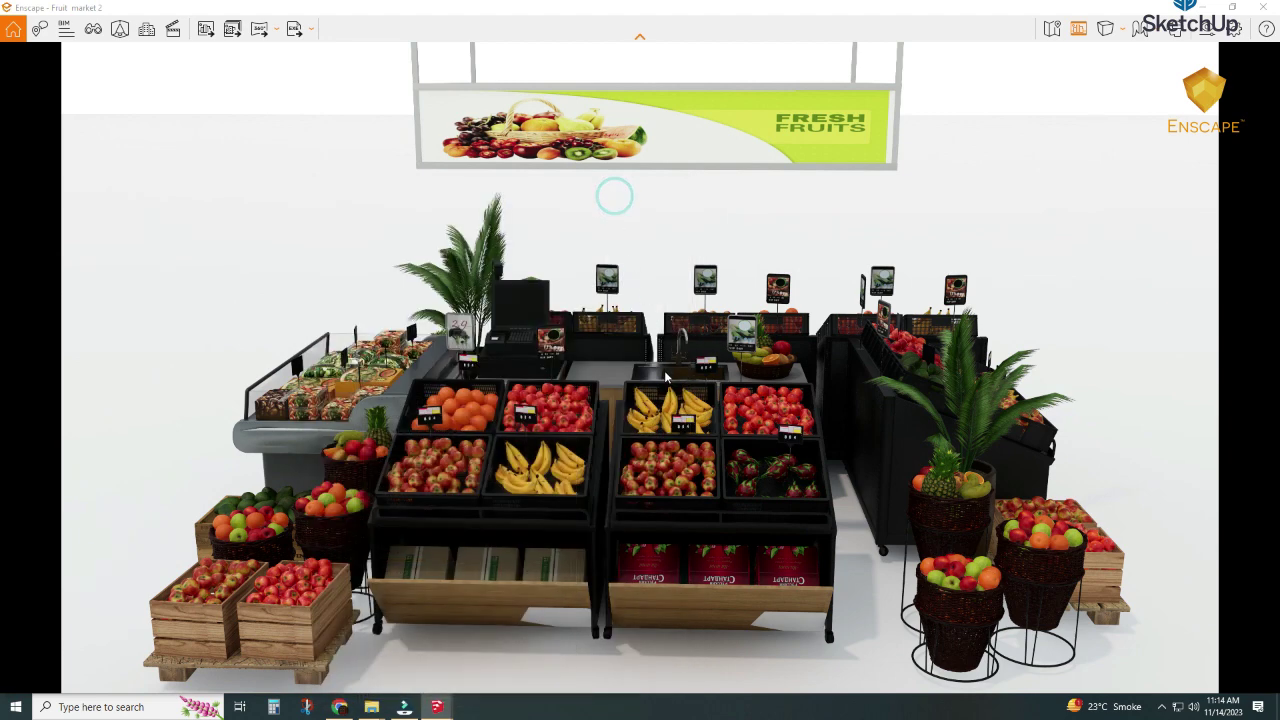
{"action": "left_click", "coordinate": [546, 556]}
{"action": "scroll", "coordinate": [538, 532], "scroll_direction": "down", "scroll_amount": 5}
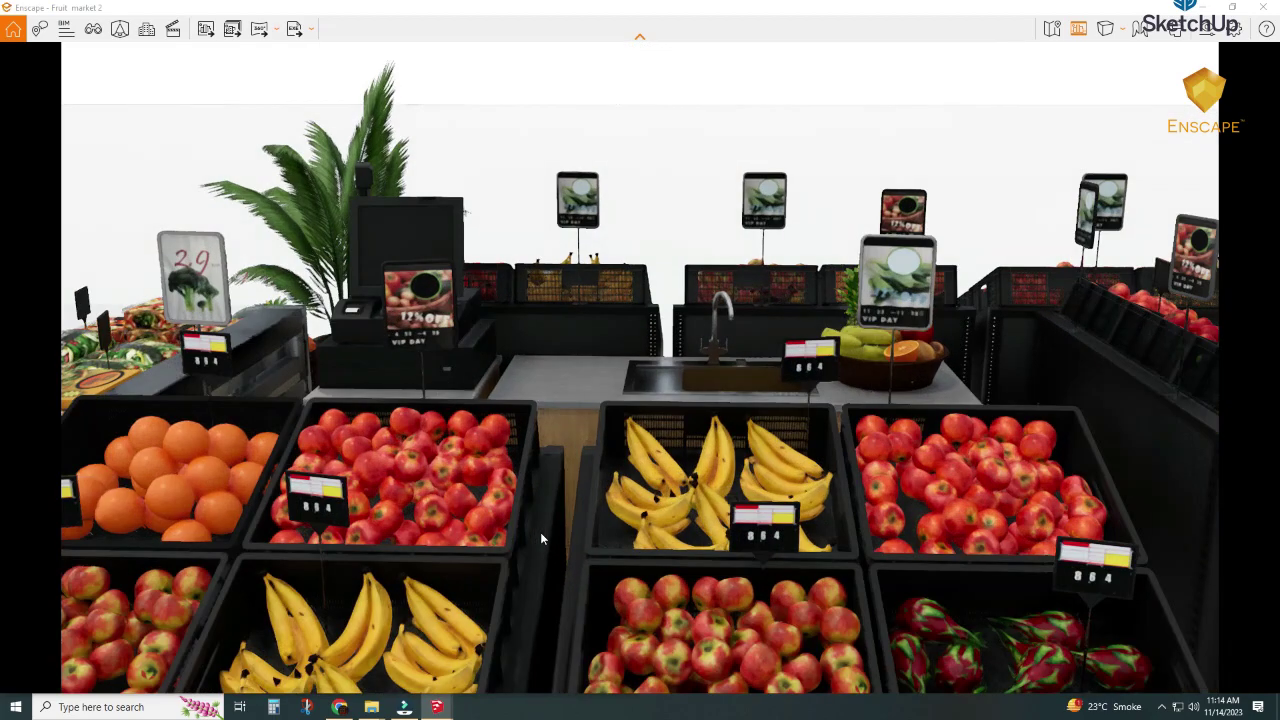
{"action": "scroll", "coordinate": [540, 532], "scroll_direction": "down", "scroll_amount": 3}
{"action": "scroll", "coordinate": [540, 532], "scroll_direction": "down", "scroll_amount": 3}
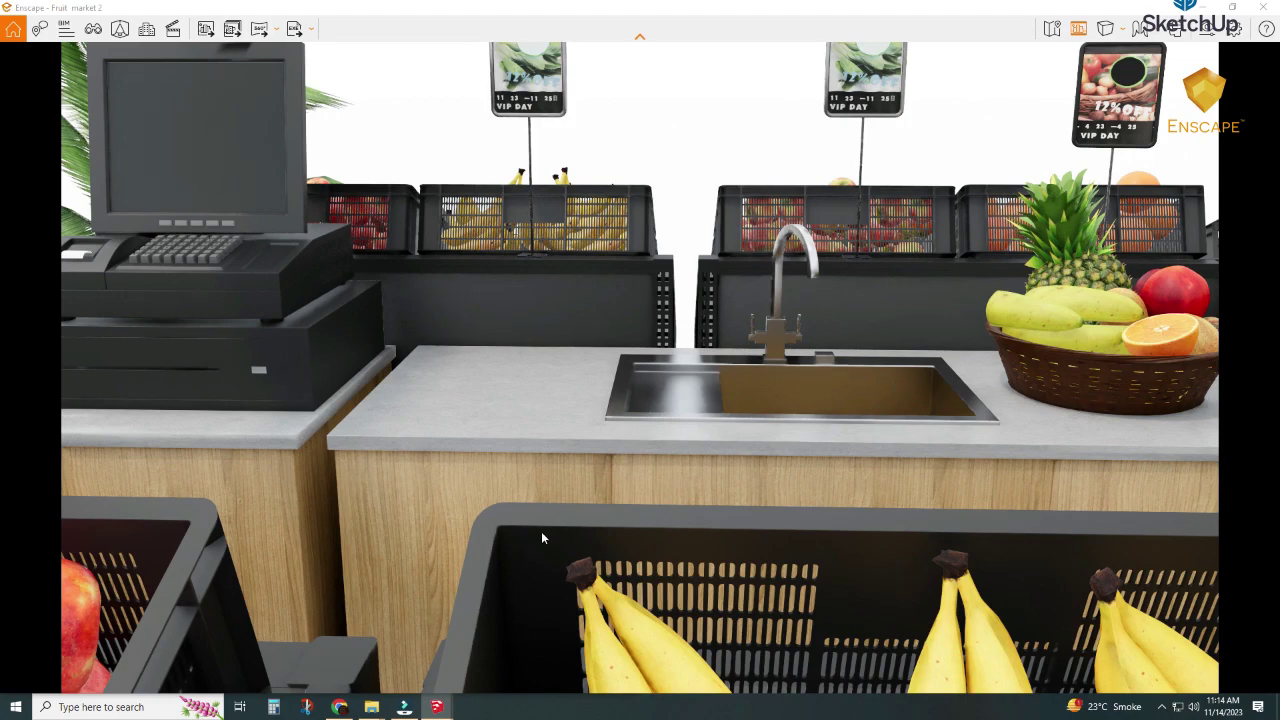
{"action": "scroll", "coordinate": [541, 531], "scroll_direction": "up", "scroll_amount": 3}
{"action": "scroll", "coordinate": [541, 532], "scroll_direction": "up", "scroll_amount": 2}
{"action": "scroll", "coordinate": [541, 532], "scroll_direction": "up", "scroll_amount": 2}
{"action": "scroll", "coordinate": [541, 533], "scroll_direction": "up", "scroll_amount": 2}
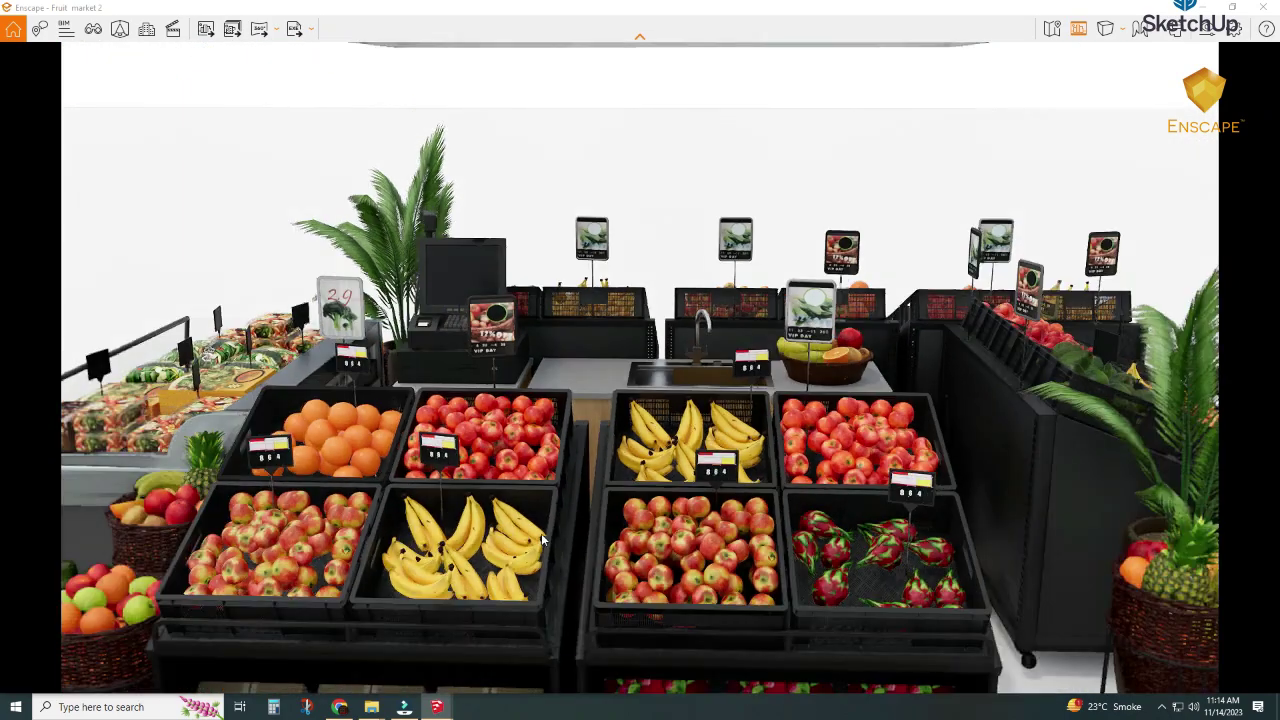
{"action": "scroll", "coordinate": [541, 533], "scroll_direction": "up", "scroll_amount": 1}
{"action": "scroll", "coordinate": [541, 533], "scroll_direction": "up", "scroll_amount": 2}
{"action": "scroll", "coordinate": [542, 533], "scroll_direction": "up", "scroll_amount": 2}
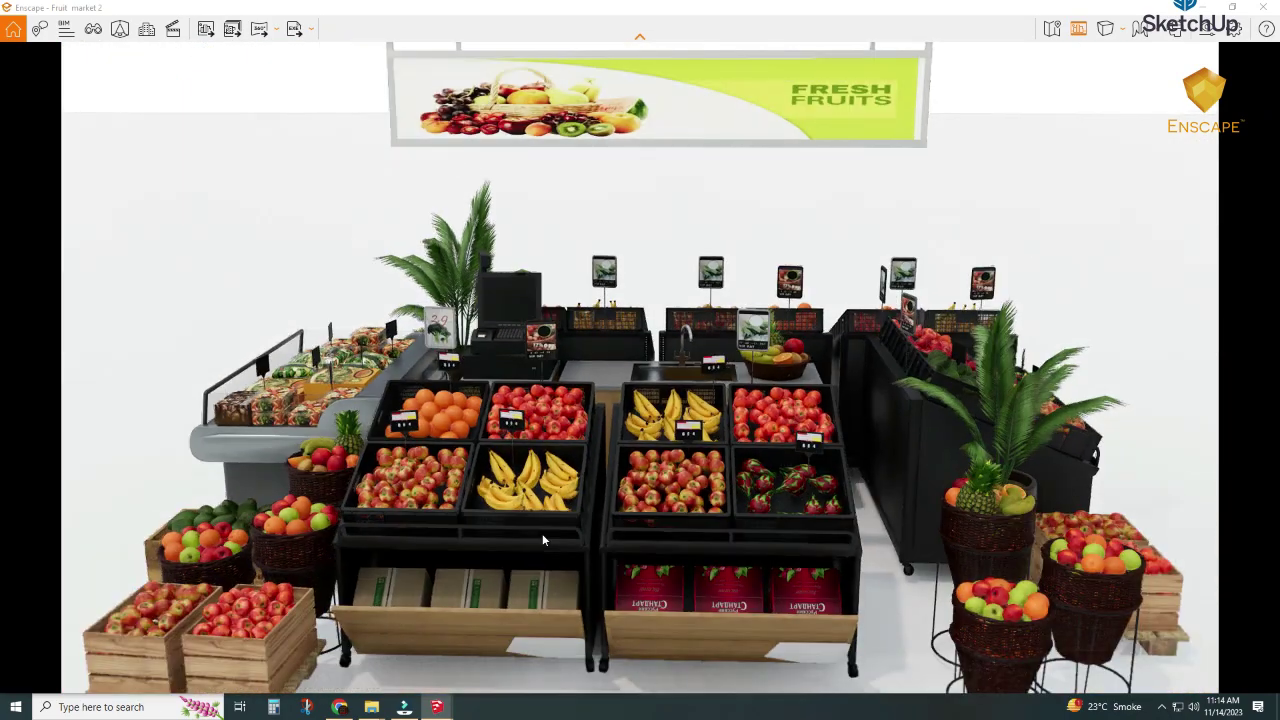
{"action": "scroll", "coordinate": [543, 535], "scroll_direction": "up", "scroll_amount": 2}
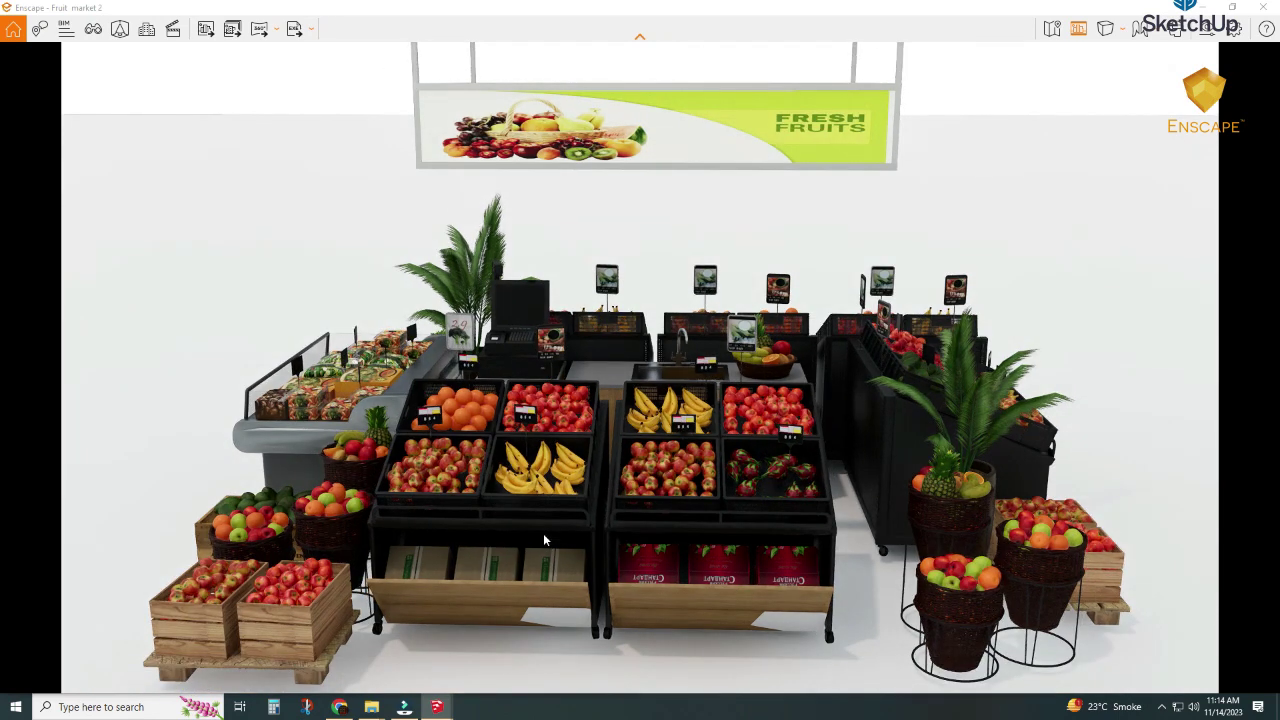
{"action": "scroll", "coordinate": [545, 540], "scroll_direction": "up", "scroll_amount": 2}
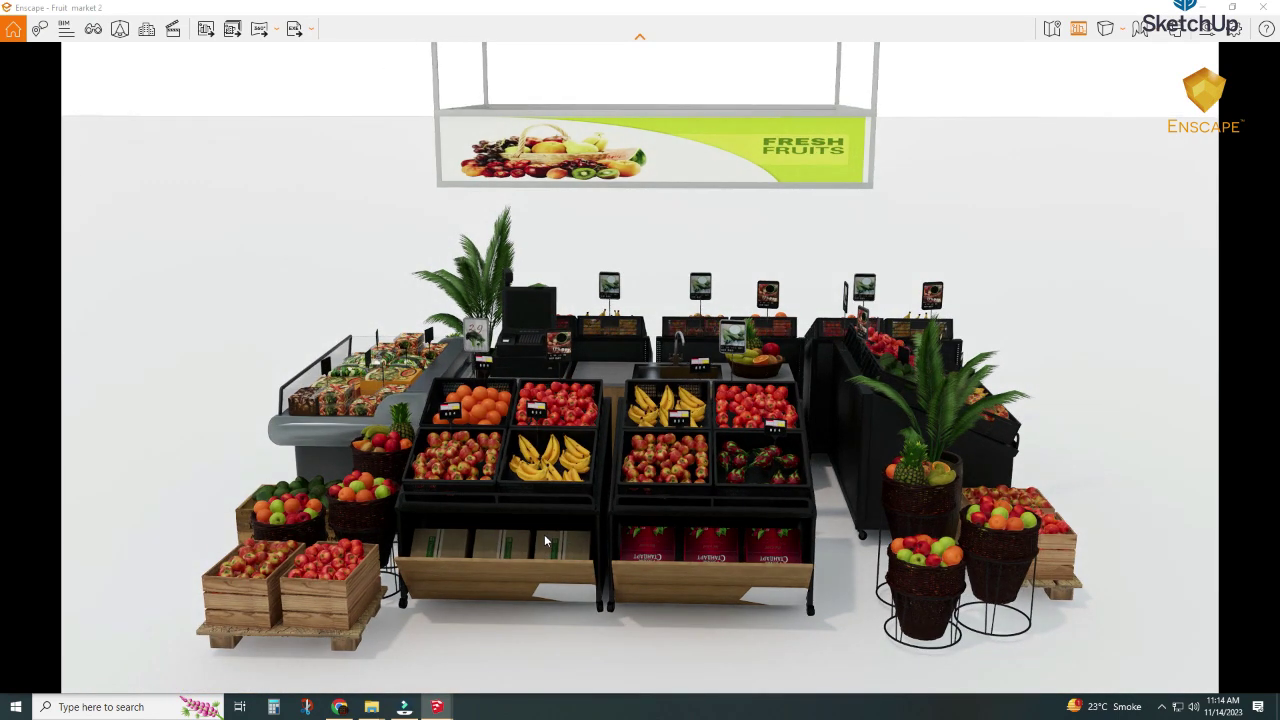
{"action": "scroll", "coordinate": [543, 541], "scroll_direction": "up", "scroll_amount": 2}
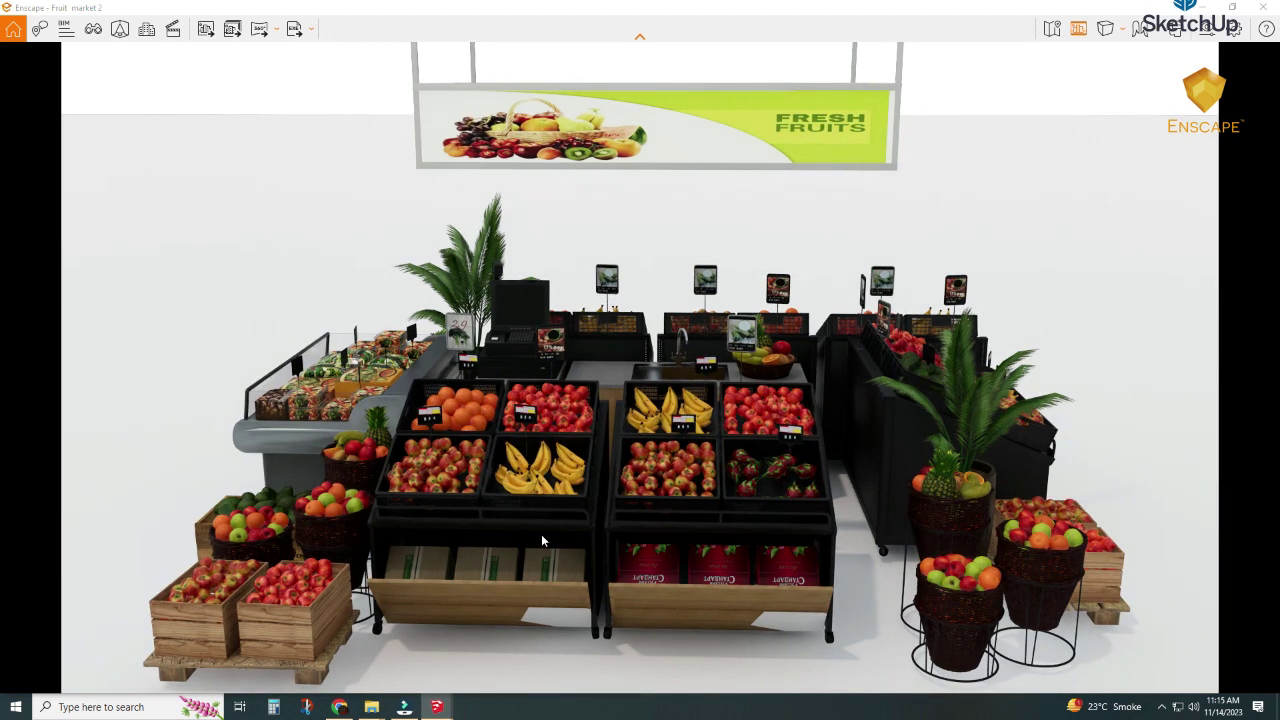
Save the wide render as a screenshot in a new 'render' folder inside Fruit market 2.
{"action": "left_click", "coordinate": [205, 28]}
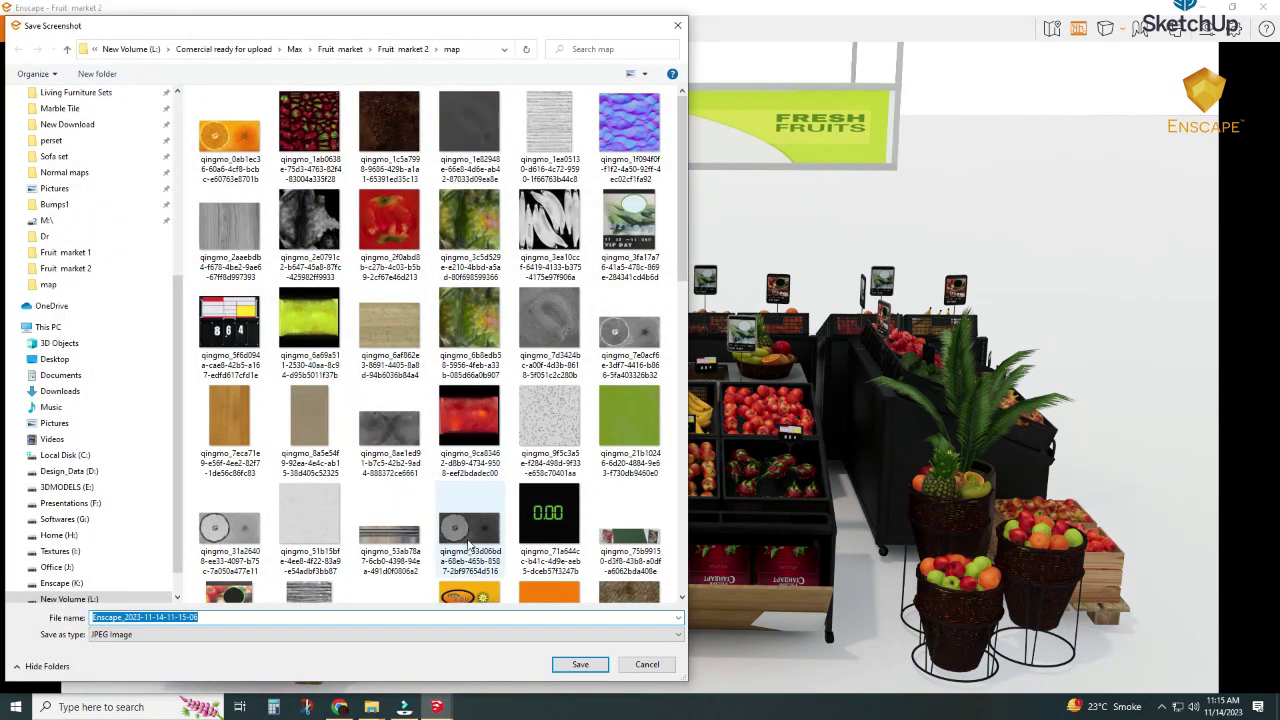
{"action": "left_click", "coordinate": [400, 50]}
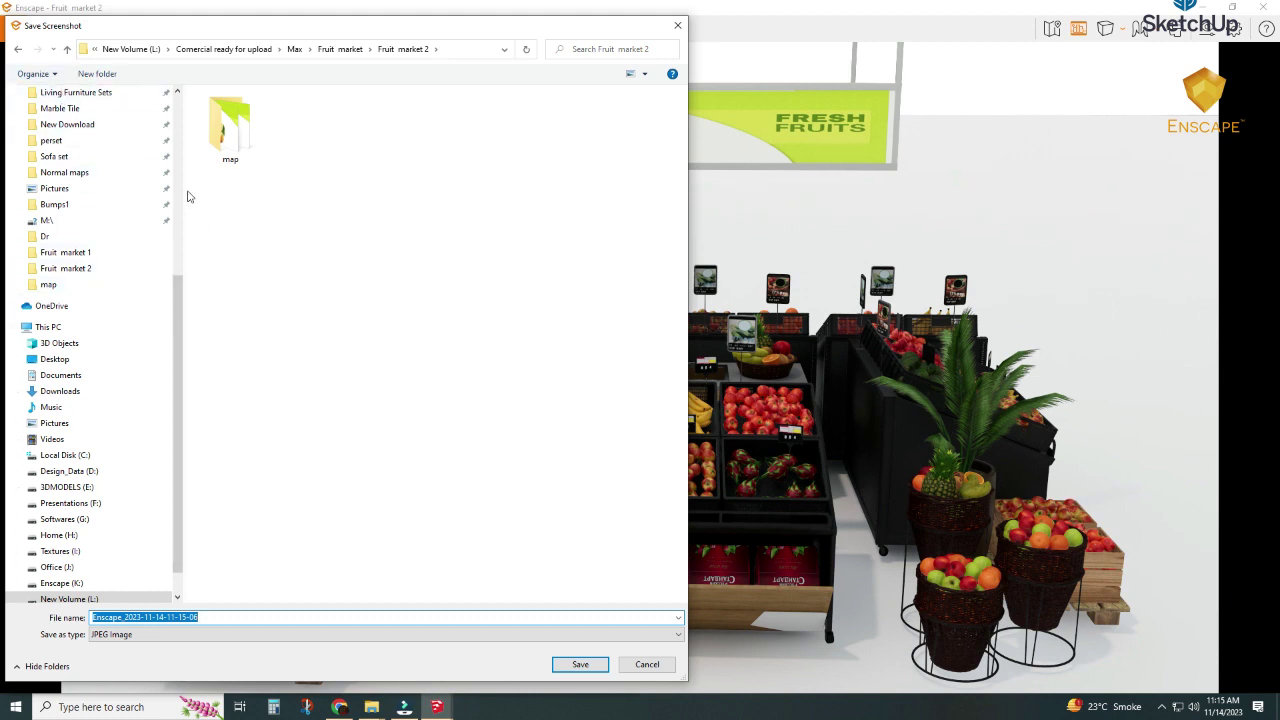
{"action": "left_click", "coordinate": [97, 74]}
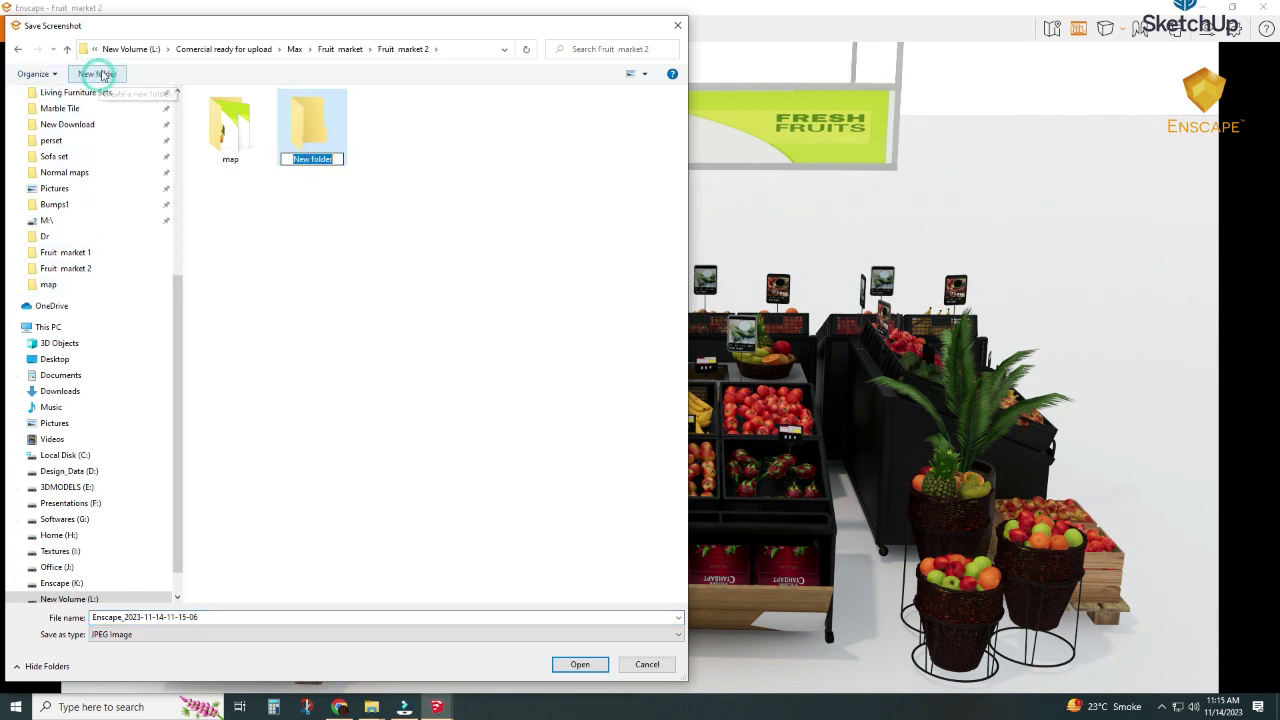
{"action": "type", "text": "r"}
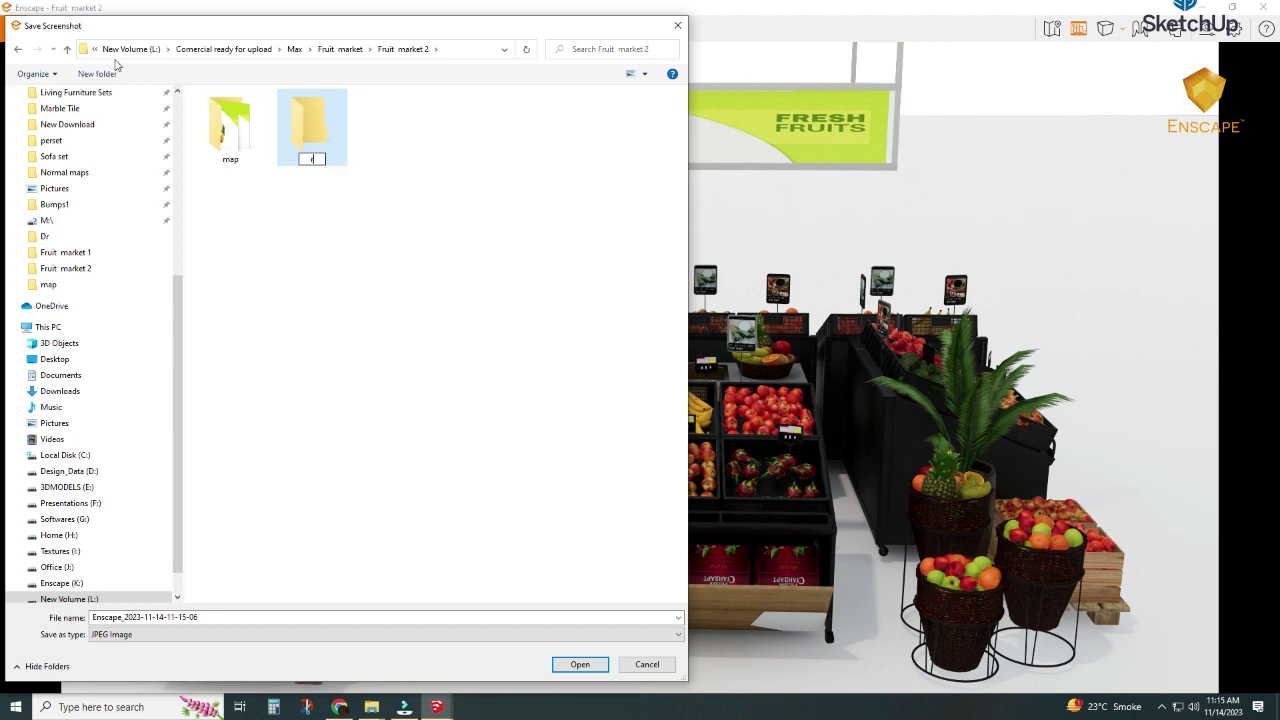
{"action": "type", "text": "e"}
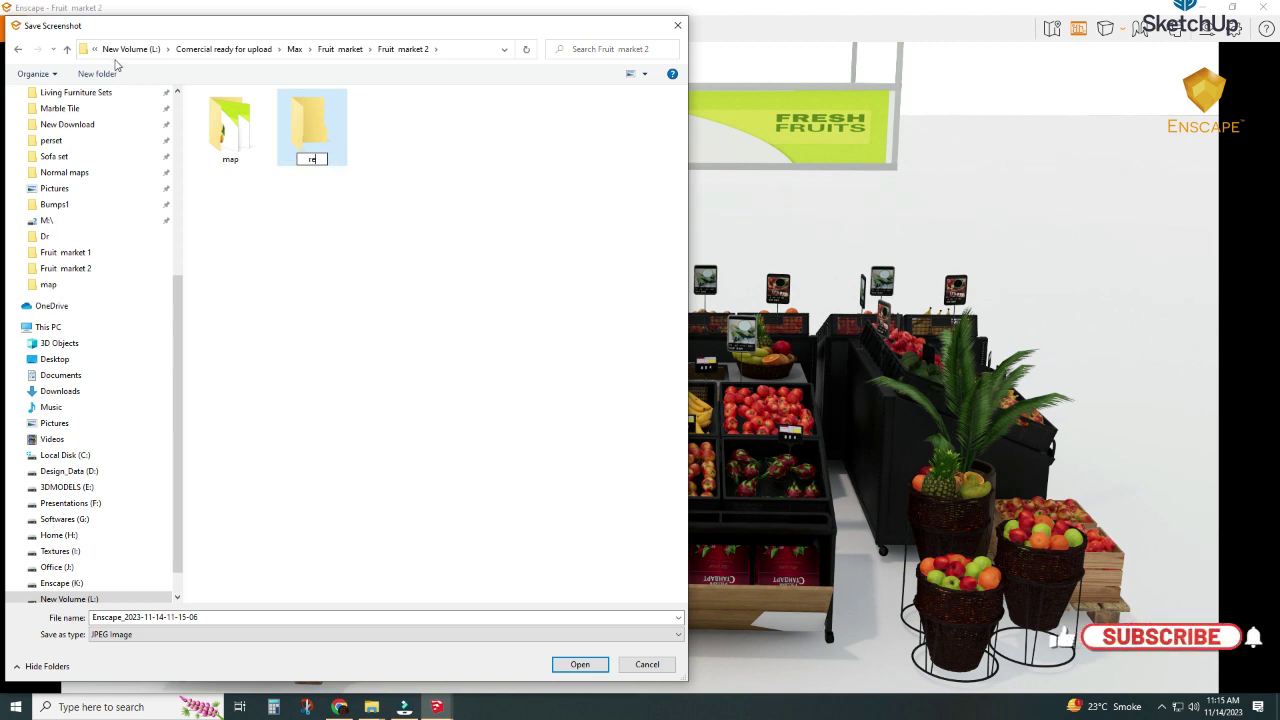
{"action": "type", "text": "nder"}
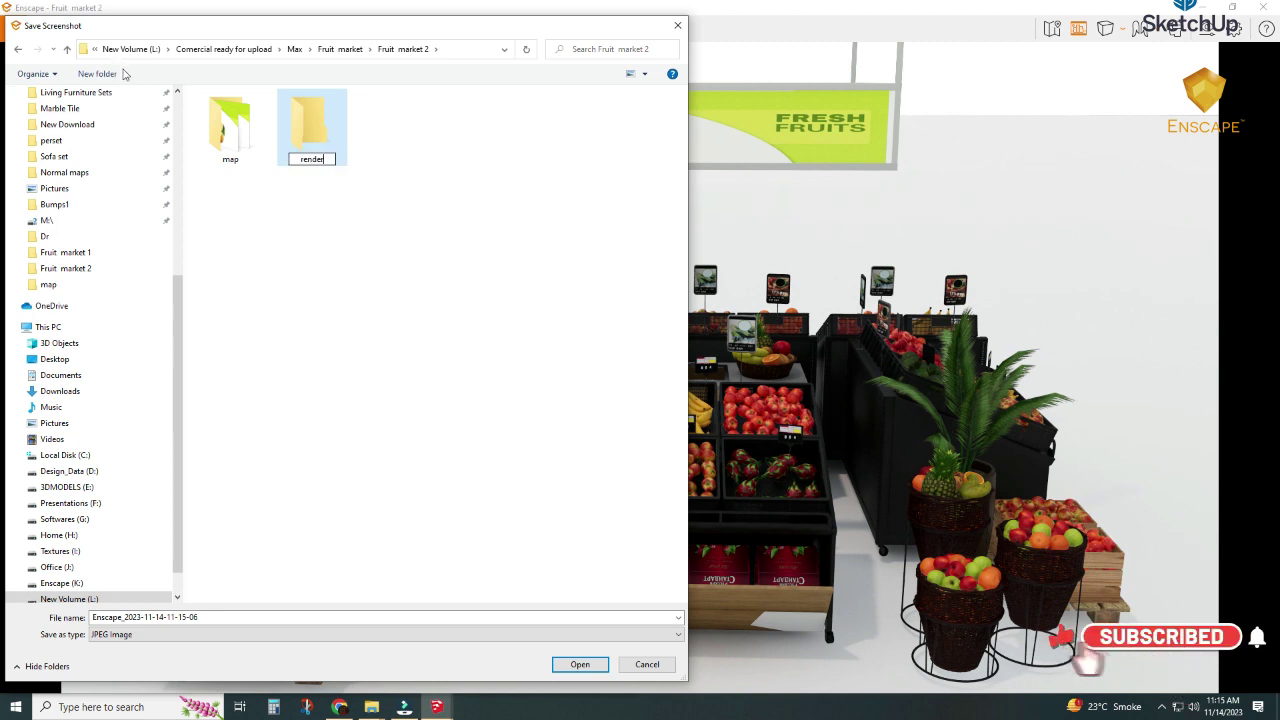
{"action": "left_click", "coordinate": [343, 260]}
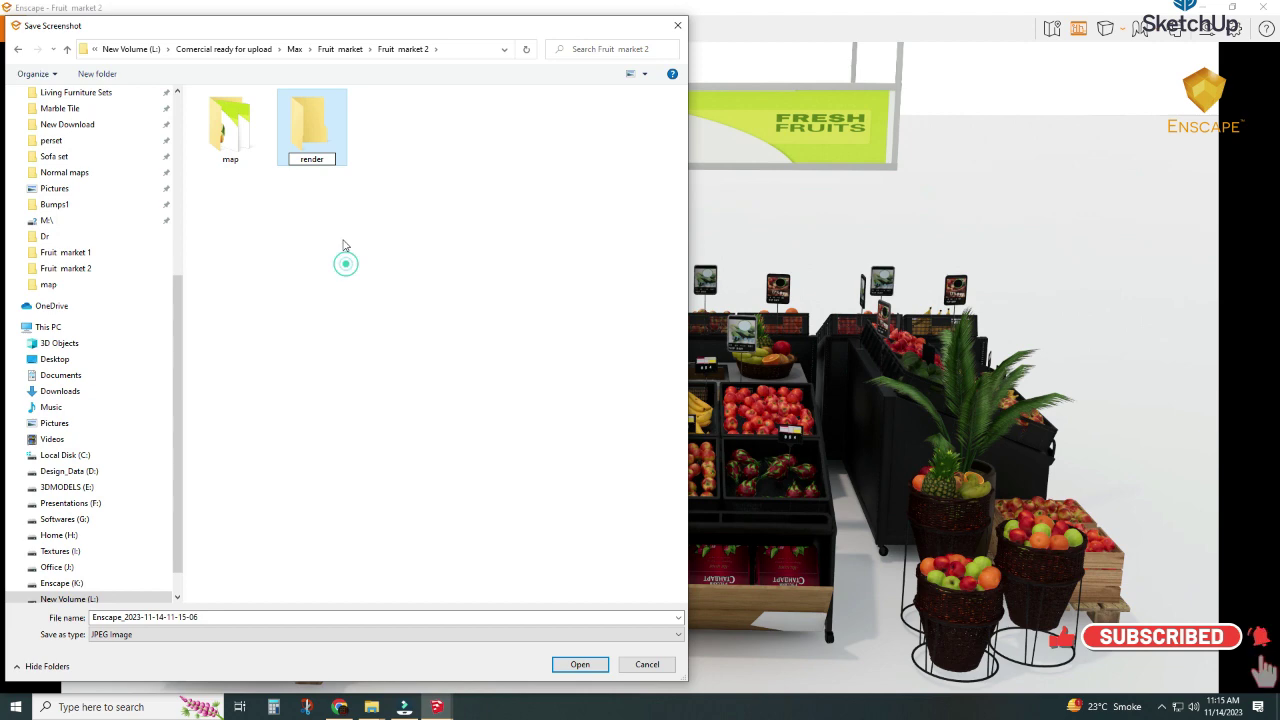
{"action": "double_click", "coordinate": [304, 143]}
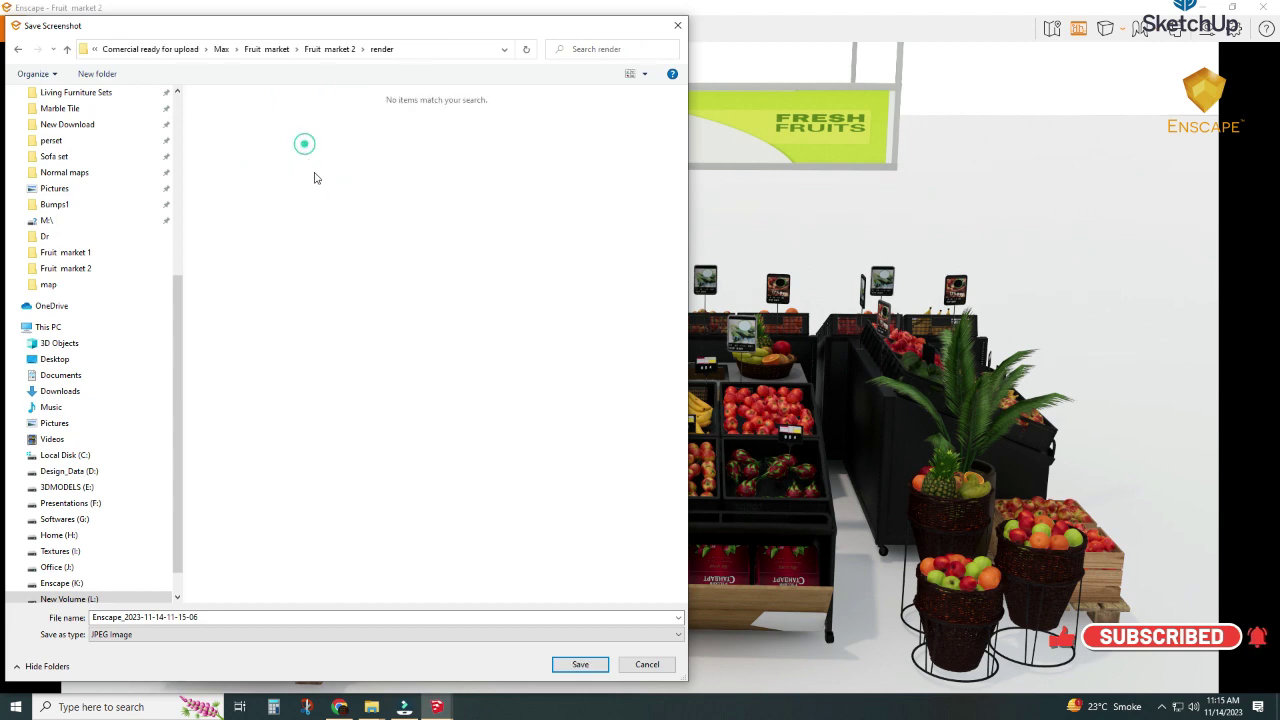
{"action": "left_click", "coordinate": [576, 666]}
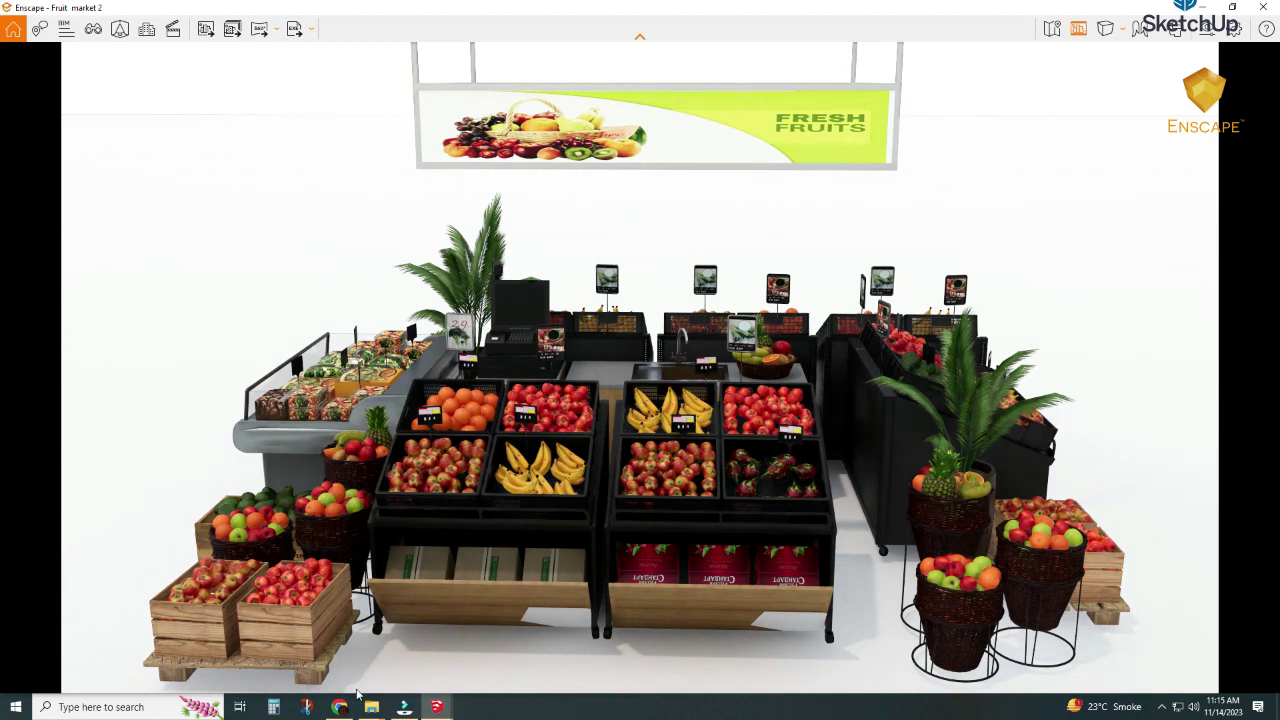
{"action": "mouse_move", "coordinate": [371, 707]}
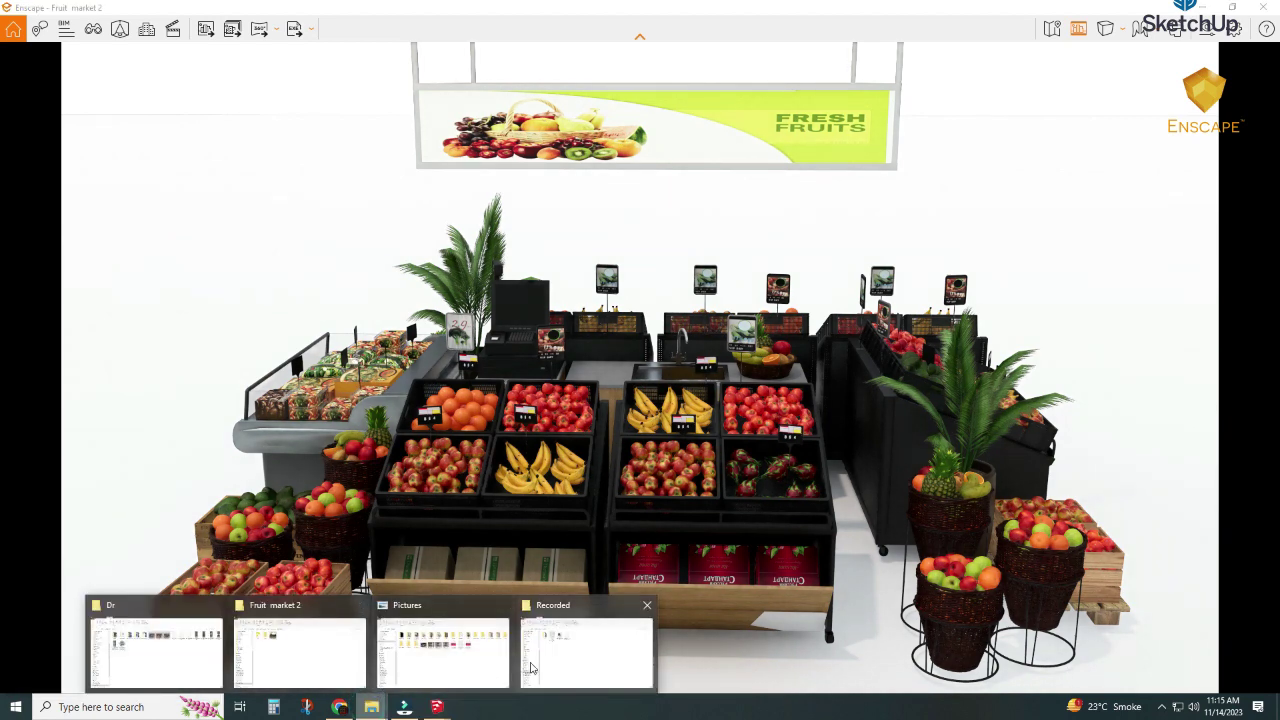
Open the render folder in the Fruit market 2 Explorer window and select the Enscape image.
{"action": "left_click", "coordinate": [531, 667]}
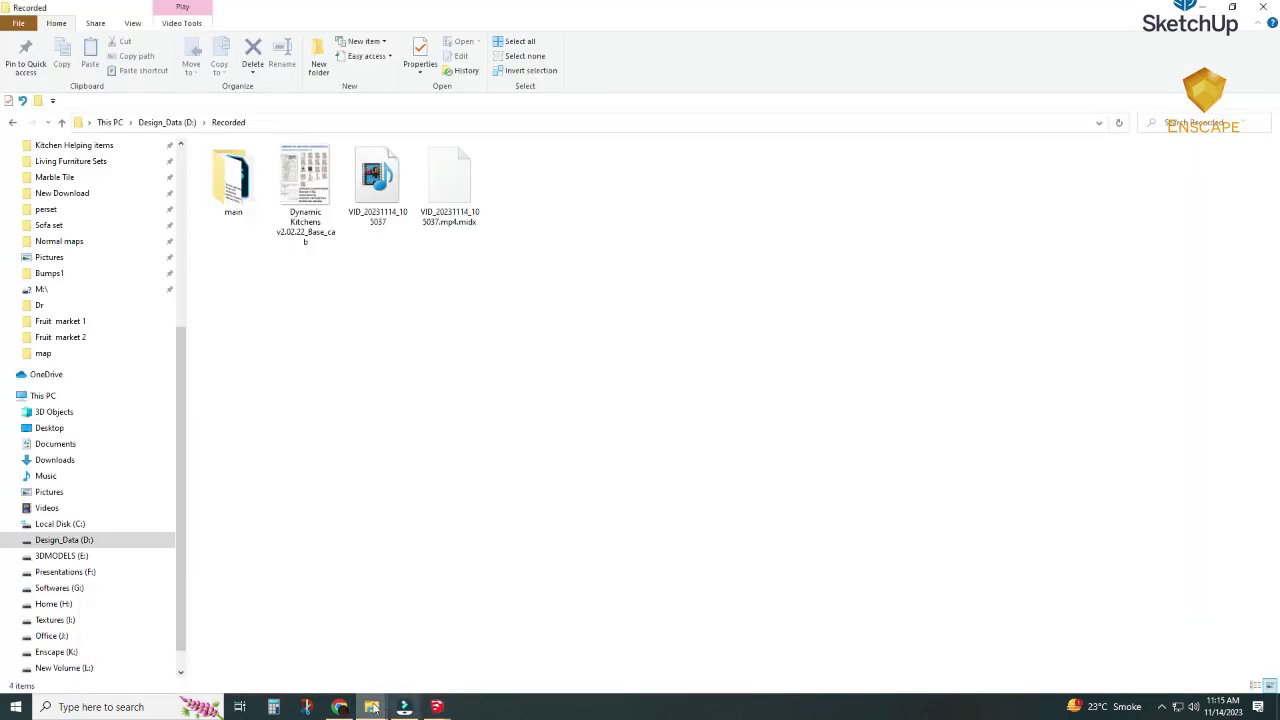
{"action": "mouse_move", "coordinate": [299, 650]}
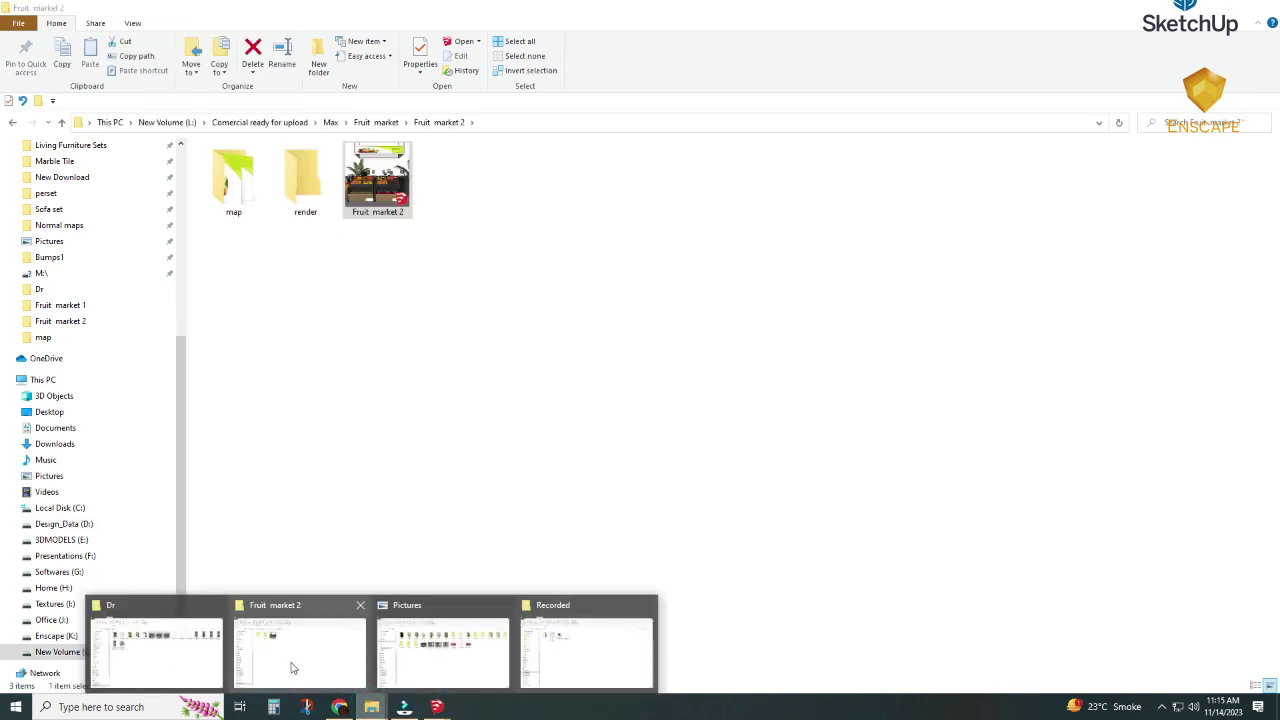
{"action": "left_click", "coordinate": [292, 668]}
{"action": "double_click", "coordinate": [305, 200]}
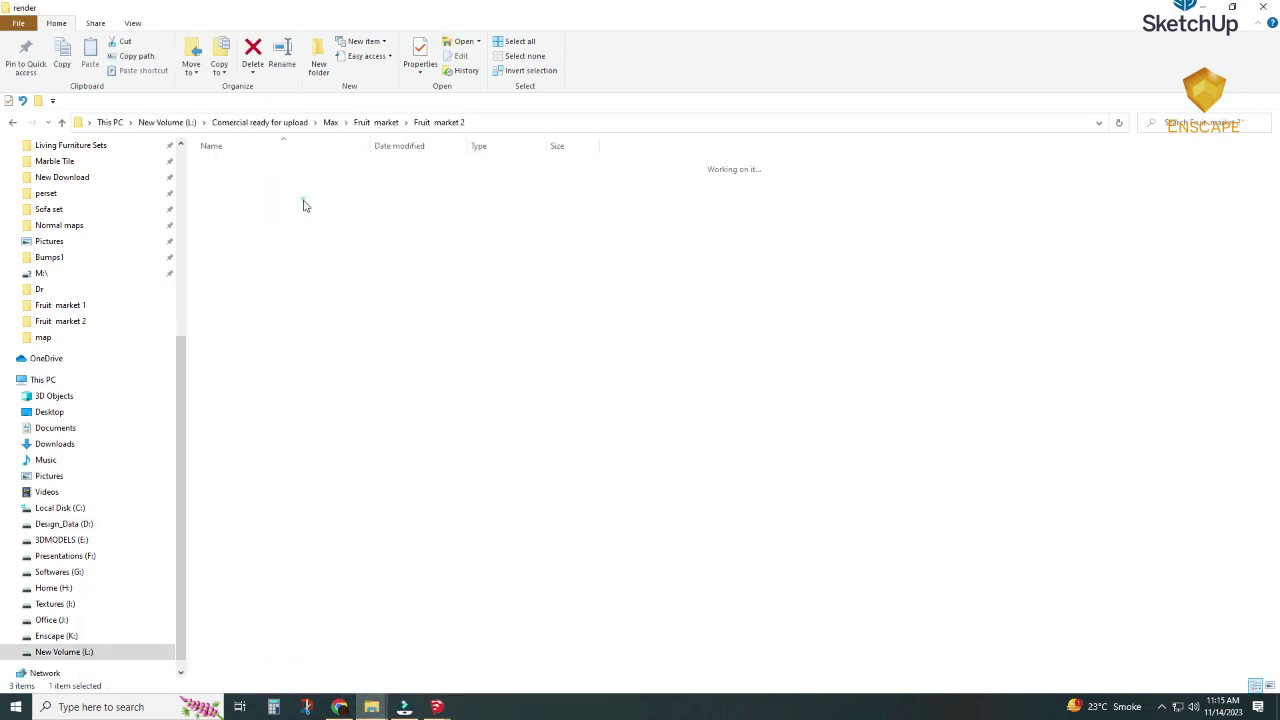
{"action": "left_click", "coordinate": [230, 172]}
Open the Enscape render with Adobe Photoshop 2022 and wait for it to load.
{"action": "right_click", "coordinate": [229, 170]}
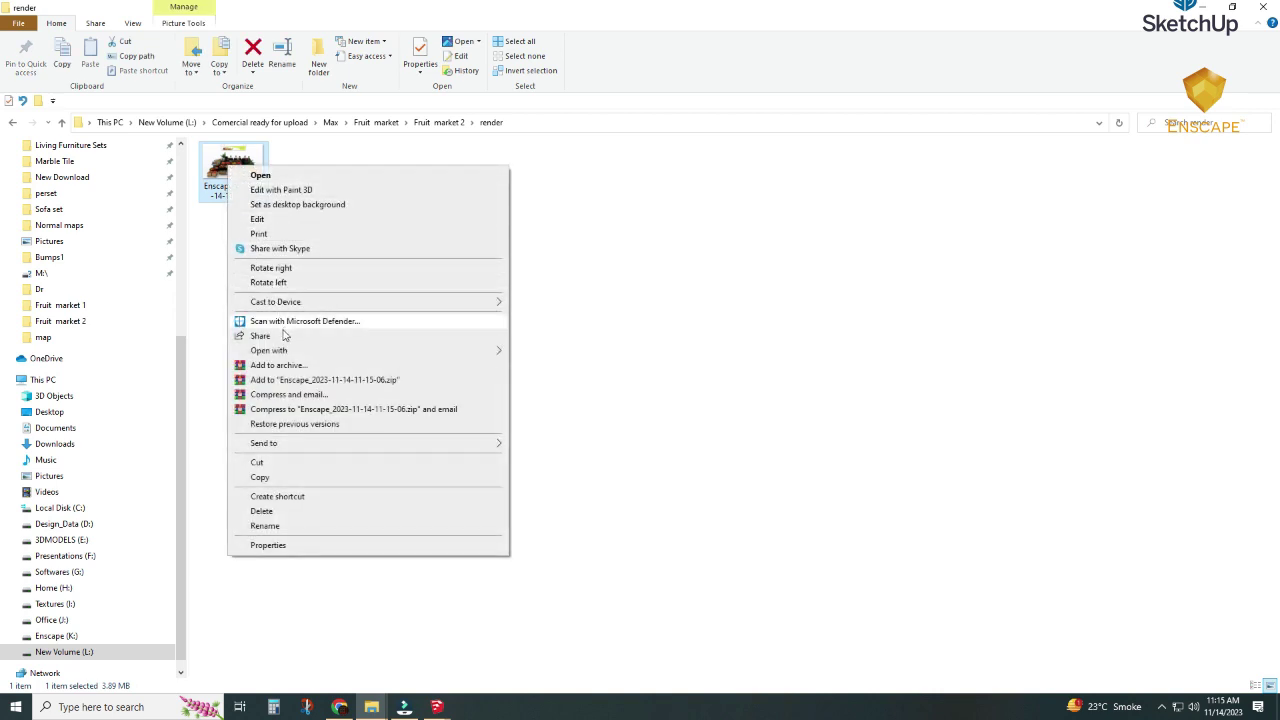
{"action": "mouse_move", "coordinate": [269, 350]}
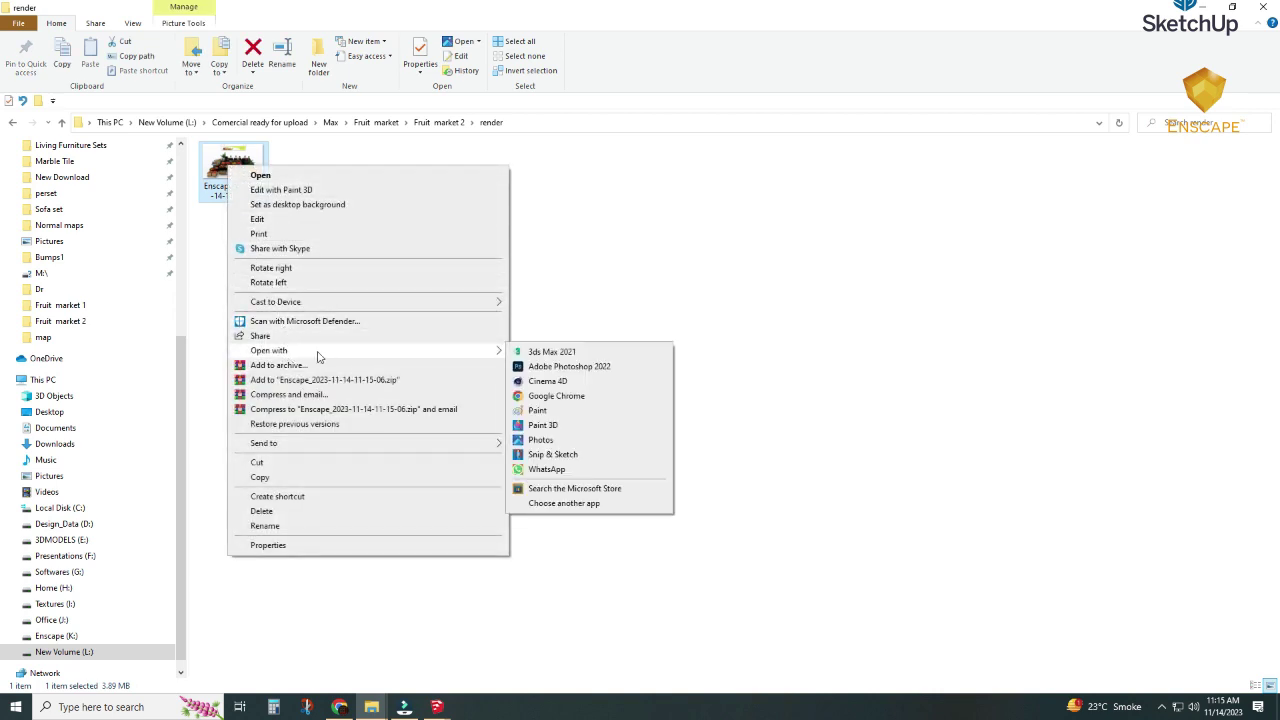
{"action": "left_click", "coordinate": [538, 366]}
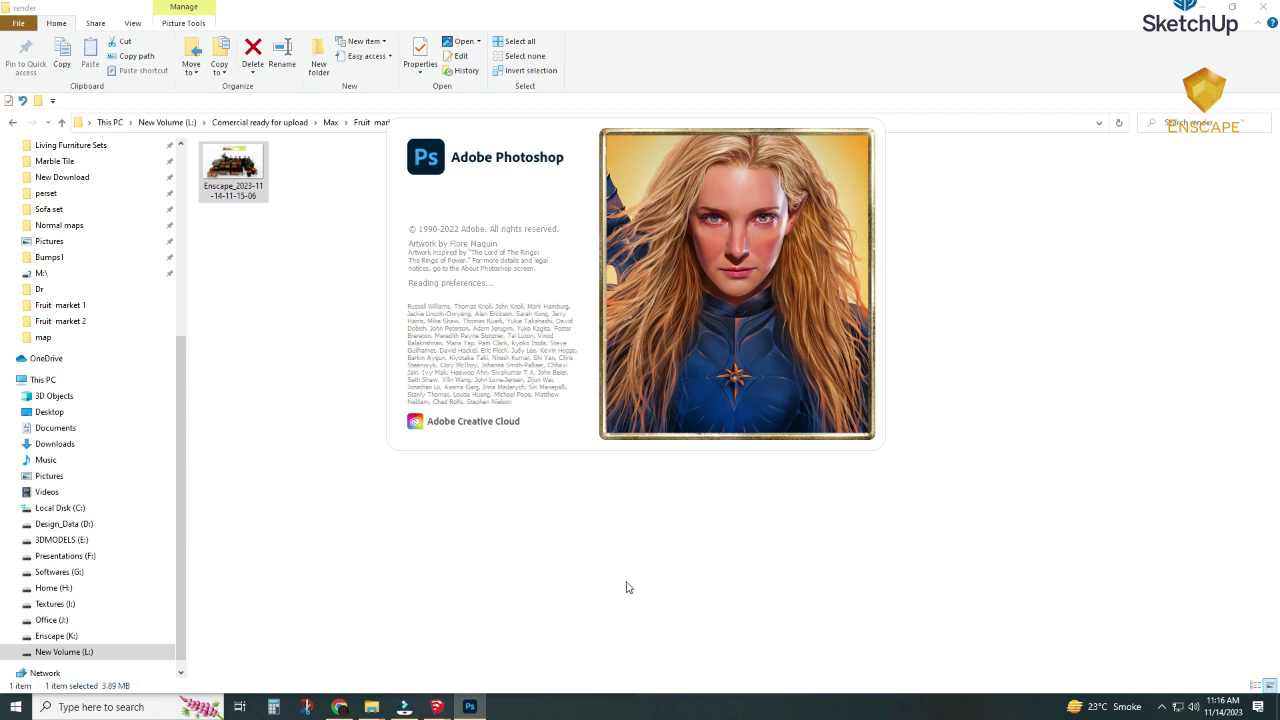
{"action": "left_click", "coordinate": [626, 587]}
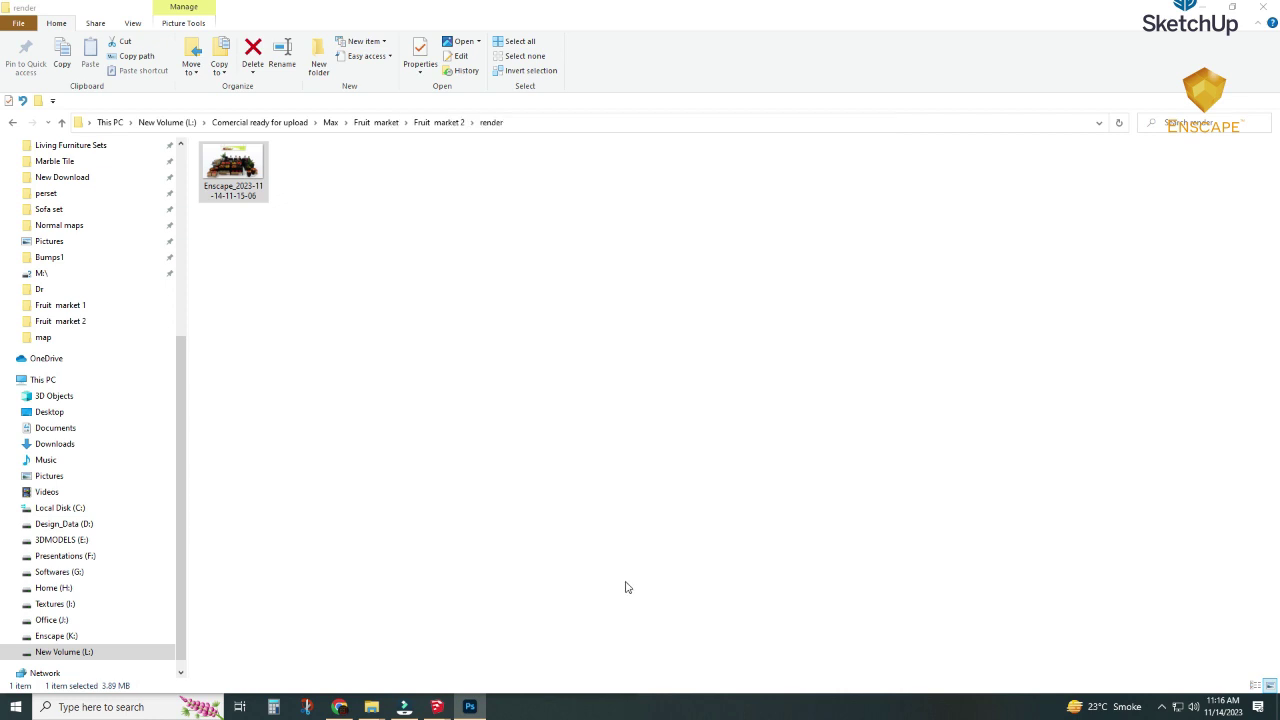
{"action": "left_click", "coordinate": [470, 708]}
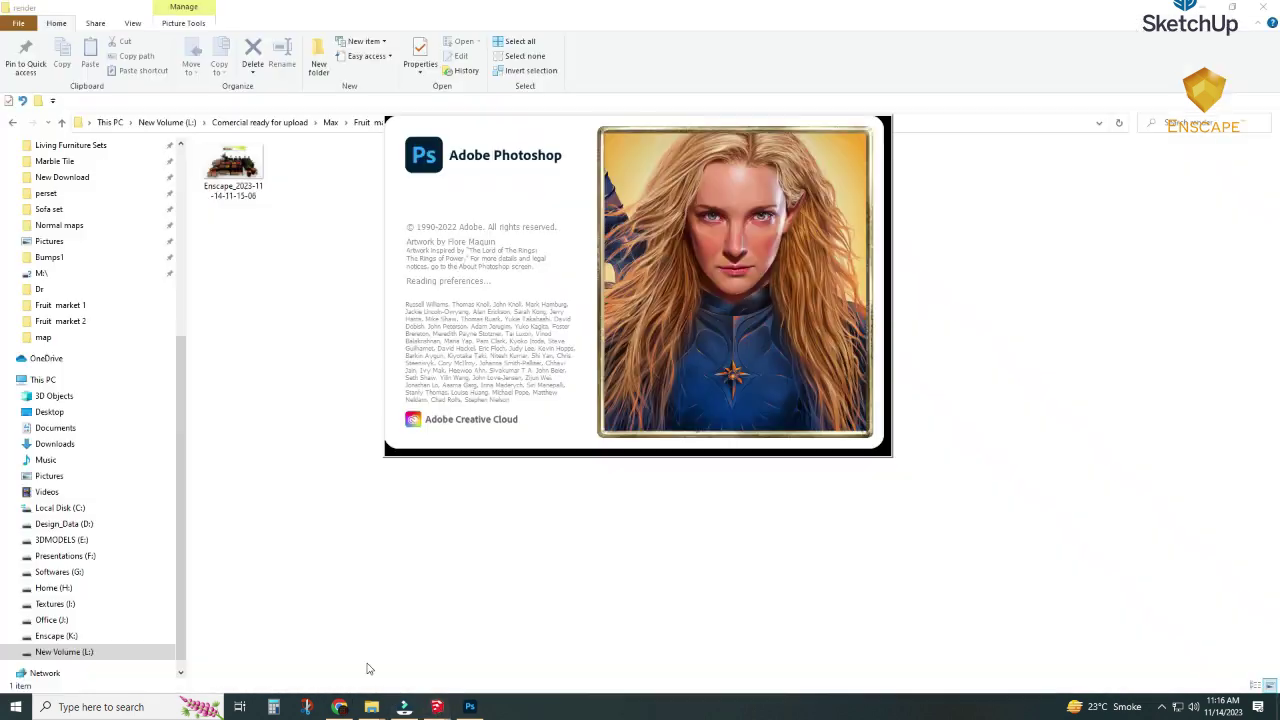
{"action": "left_click", "coordinate": [366, 666]}
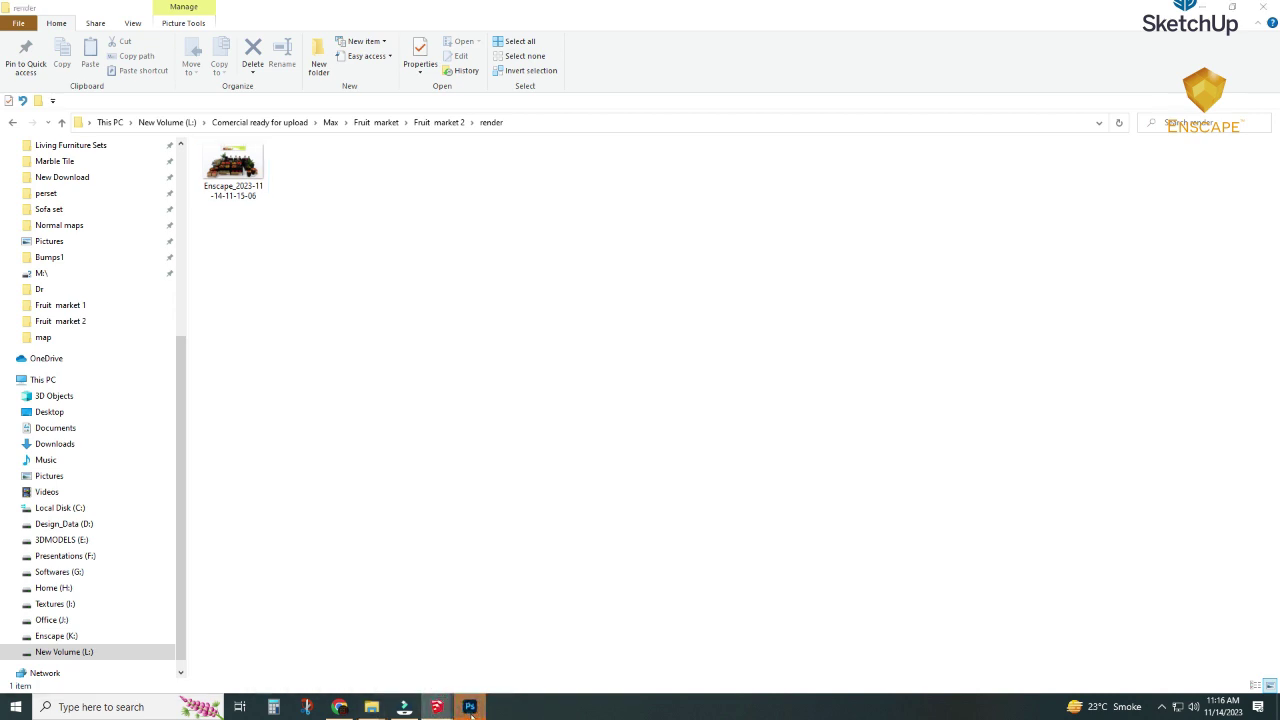
Auto-tone the render in the Camera Raw filter and show its Presets list.
{"action": "left_click", "coordinate": [469, 707]}
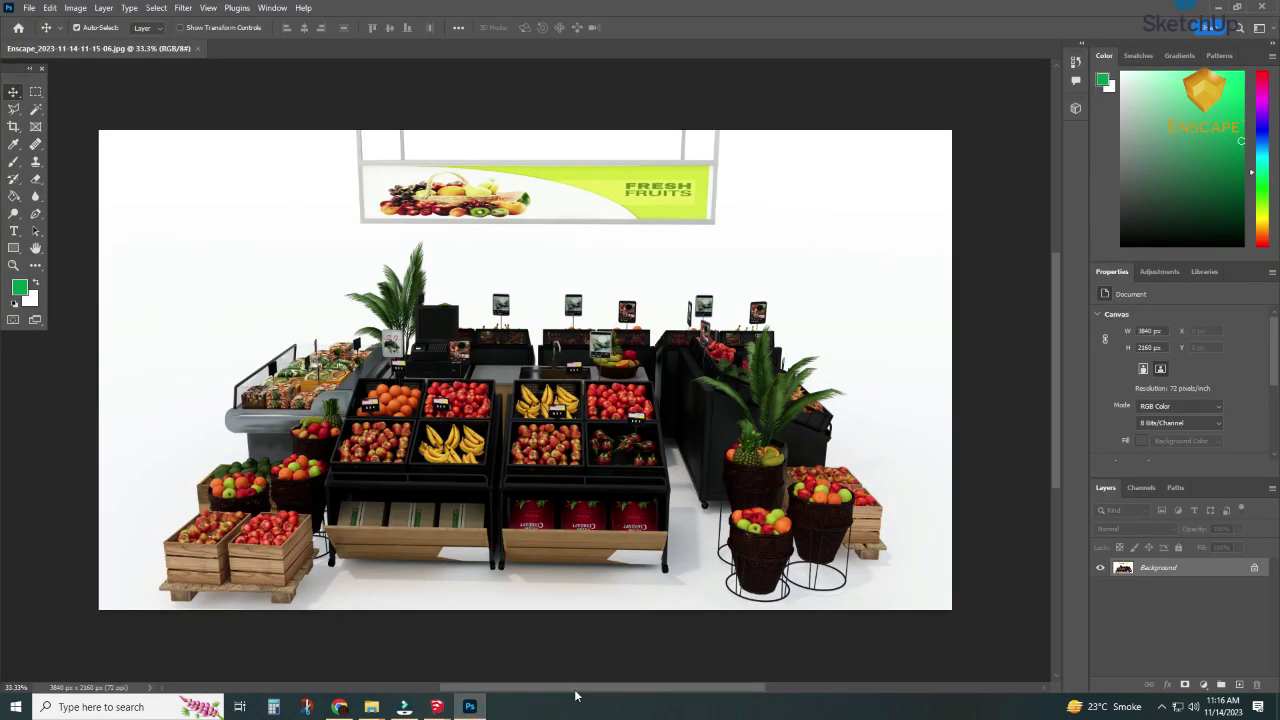
{"action": "left_click", "coordinate": [607, 447]}
{"action": "key", "text": "ctrl+shift+a"}
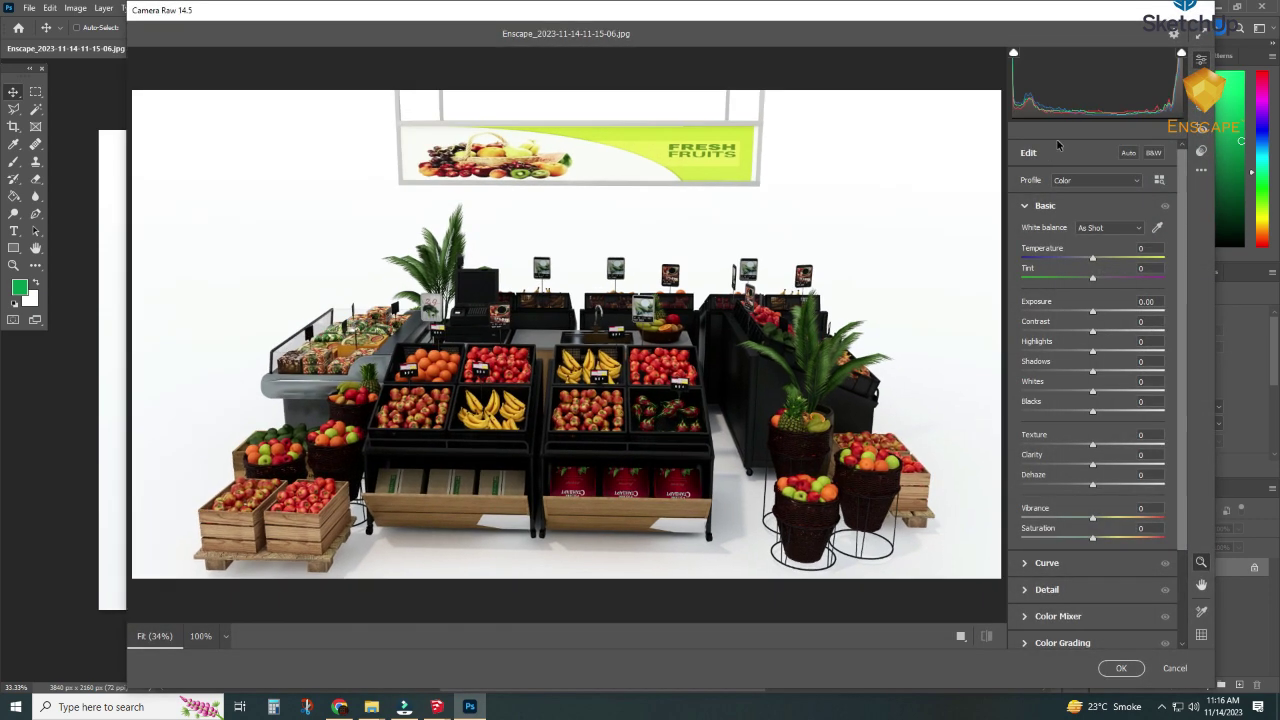
{"action": "left_click", "coordinate": [1128, 154]}
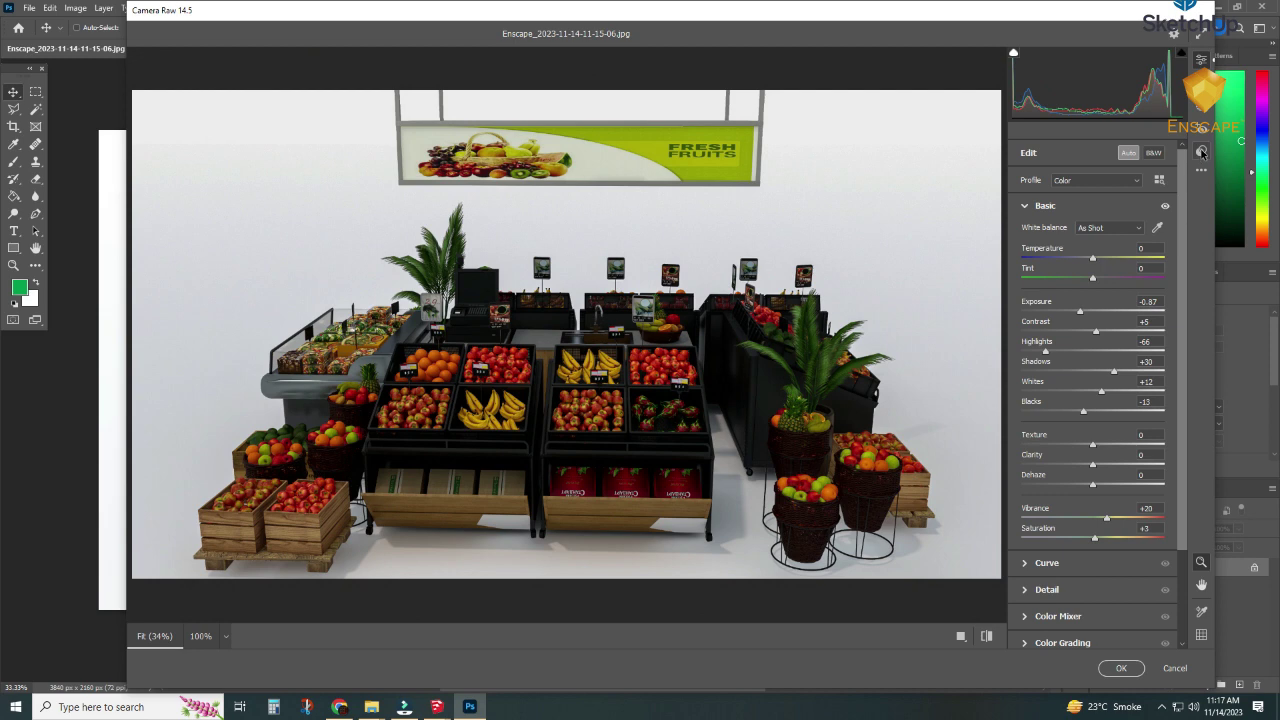
{"action": "left_click", "coordinate": [1202, 152]}
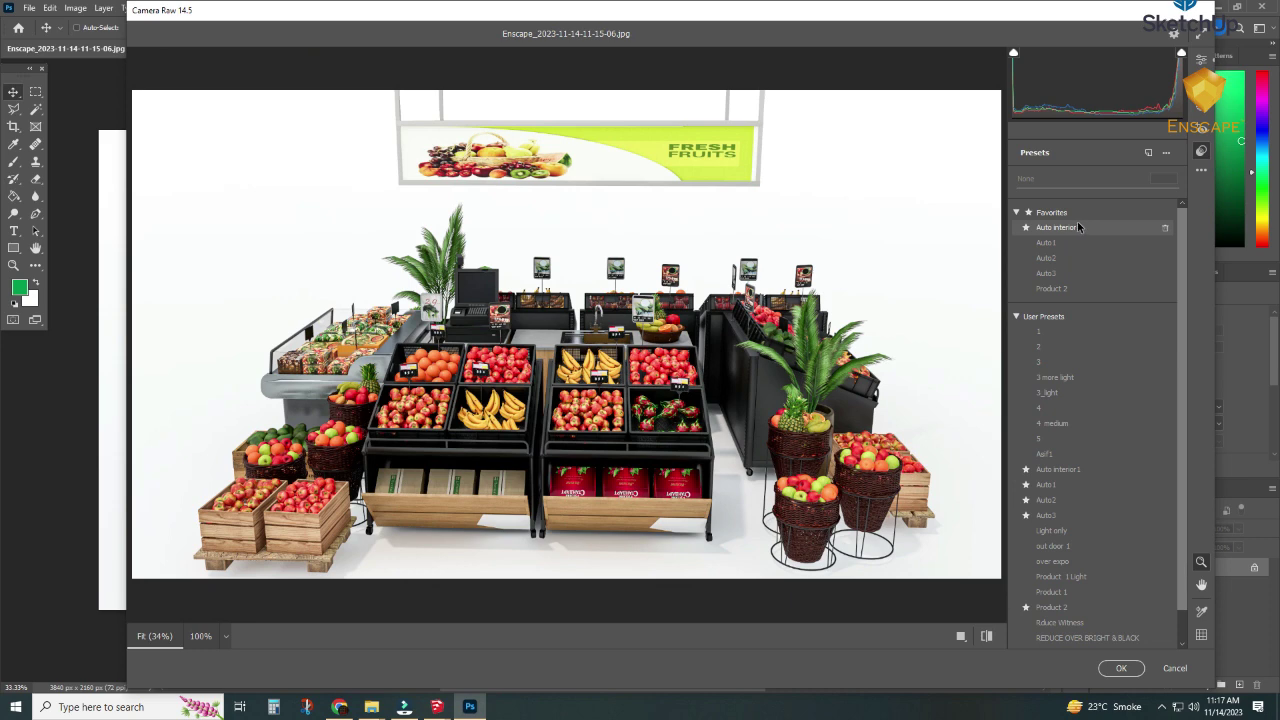
Apply the Product 2 Camera Raw preset and compare it against the original render.
{"action": "left_click", "coordinate": [1051, 289]}
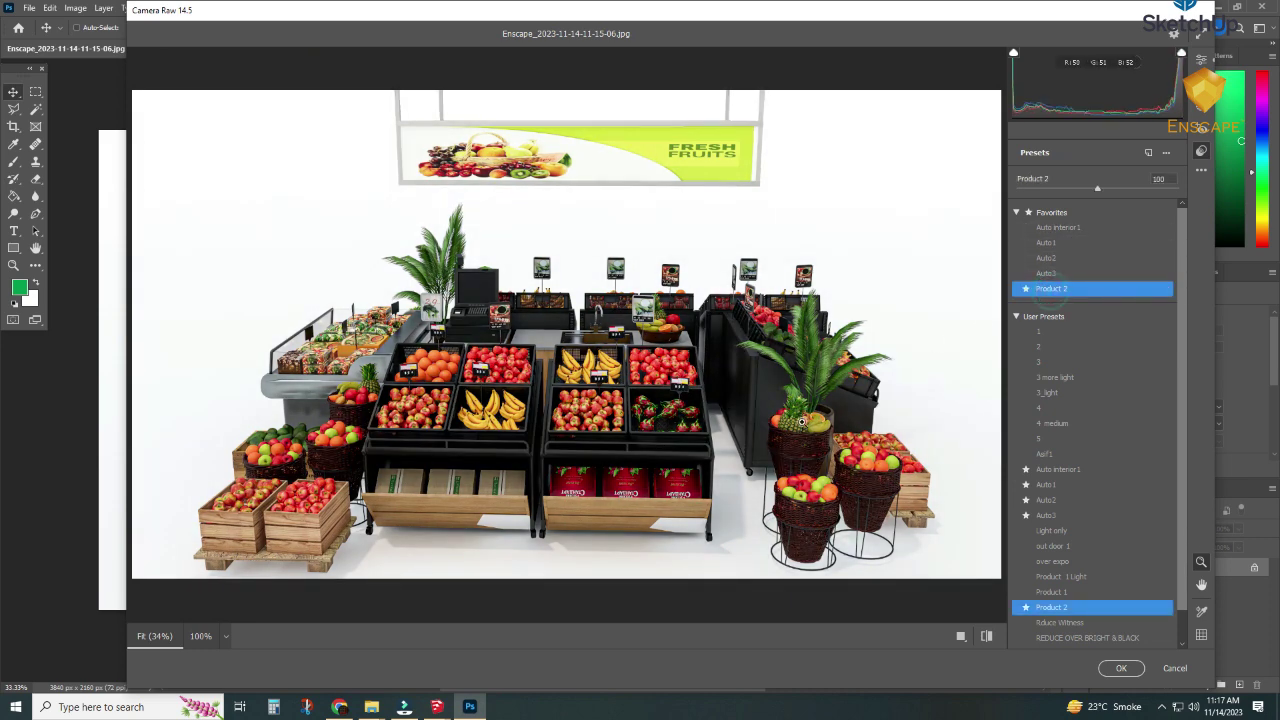
{"action": "left_click", "coordinate": [986, 637]}
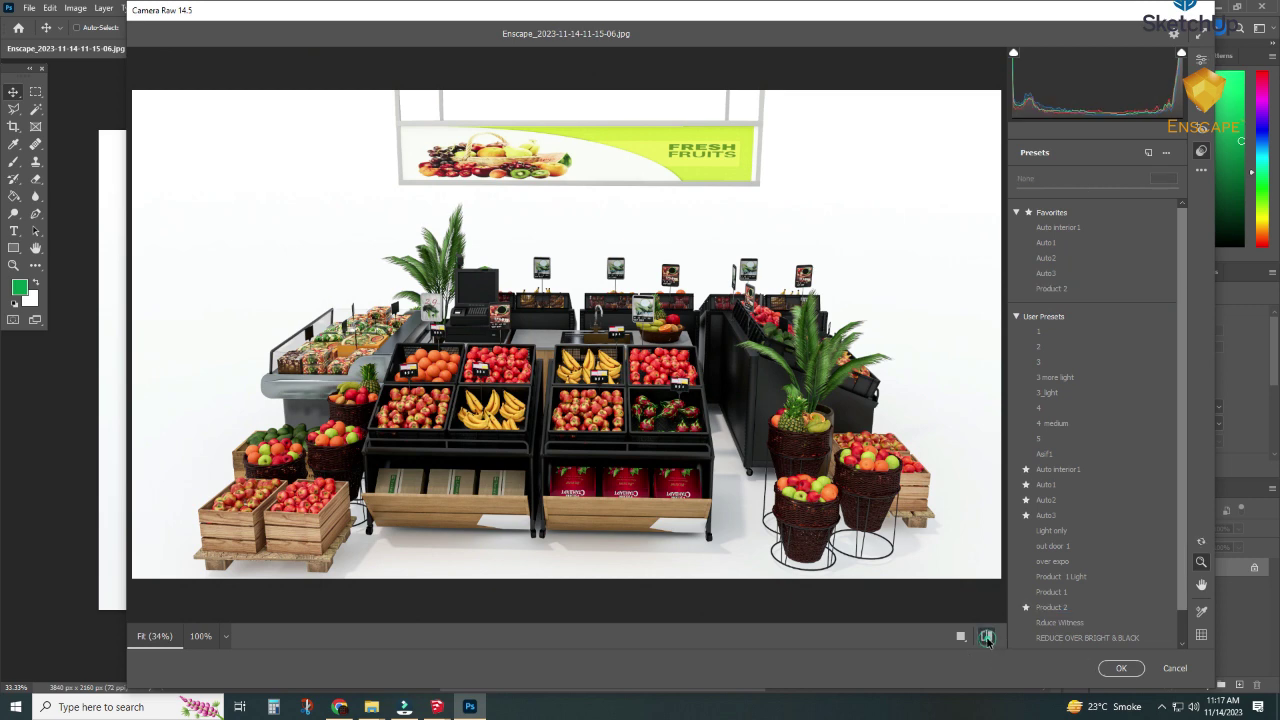
{"action": "left_click", "coordinate": [986, 637]}
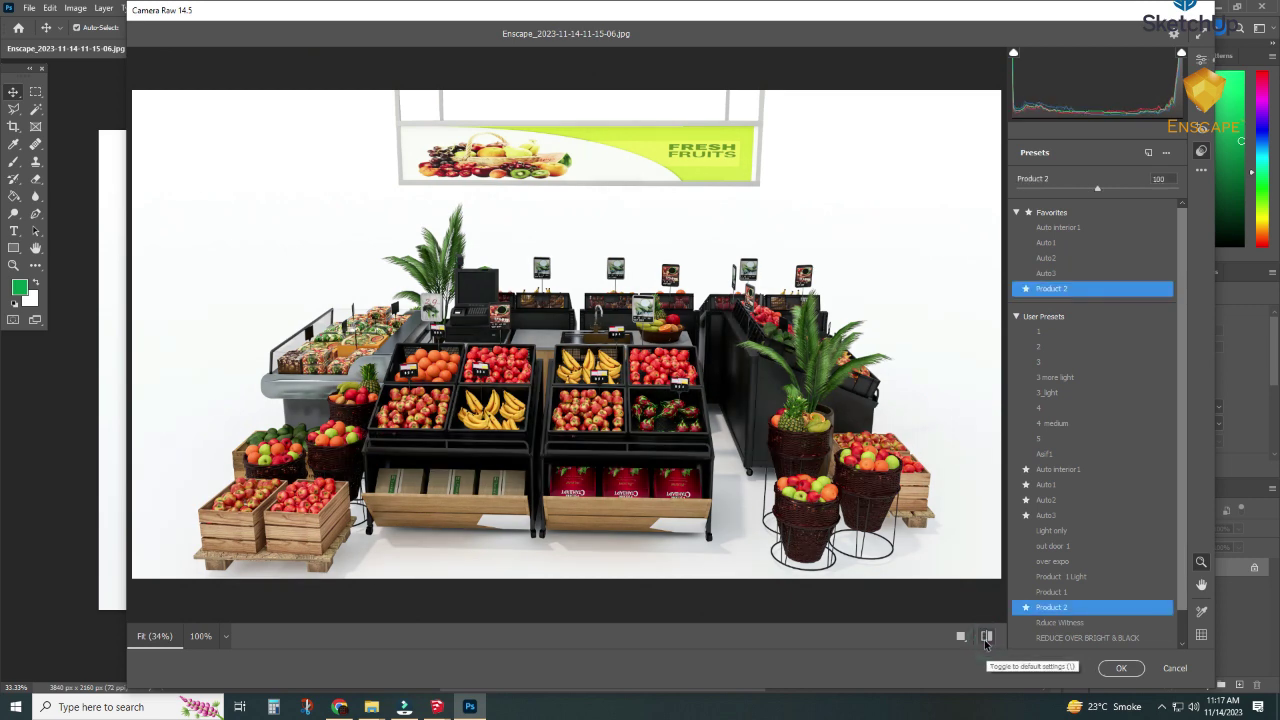
{"action": "left_click", "coordinate": [986, 637]}
{"action": "left_click", "coordinate": [986, 637]}
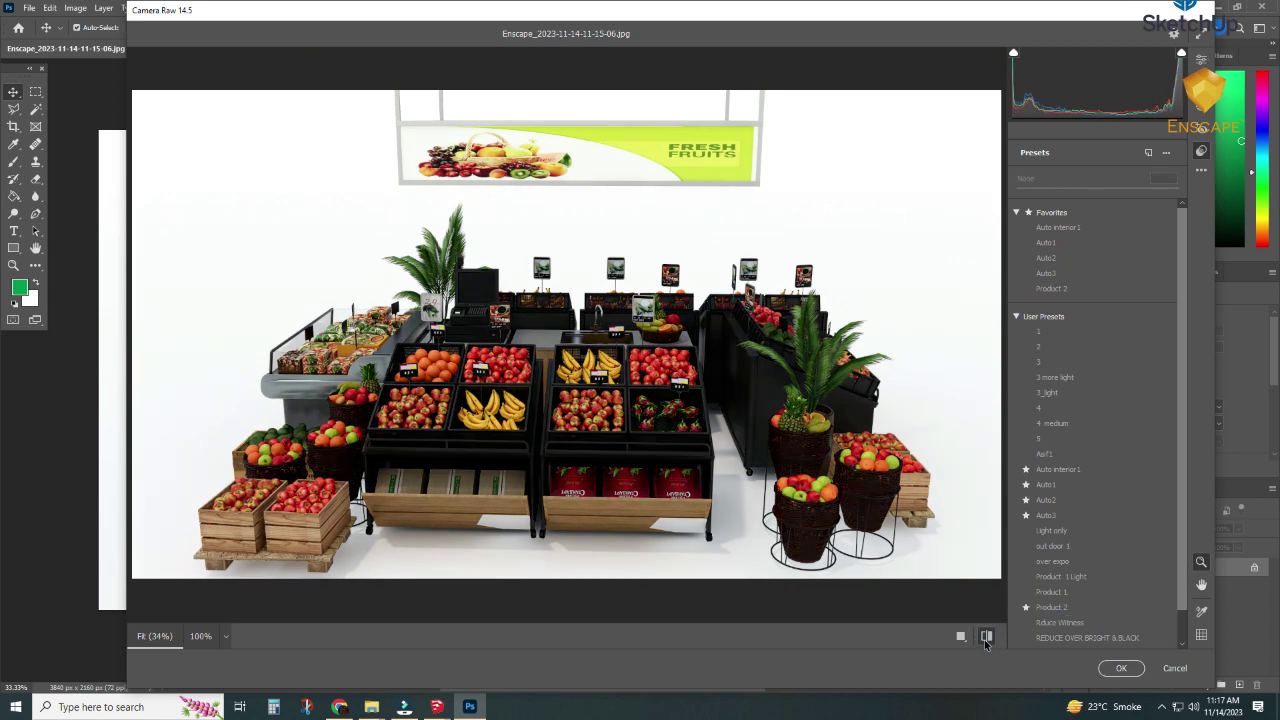
{"action": "left_click", "coordinate": [986, 637]}
{"action": "left_click", "coordinate": [986, 637]}
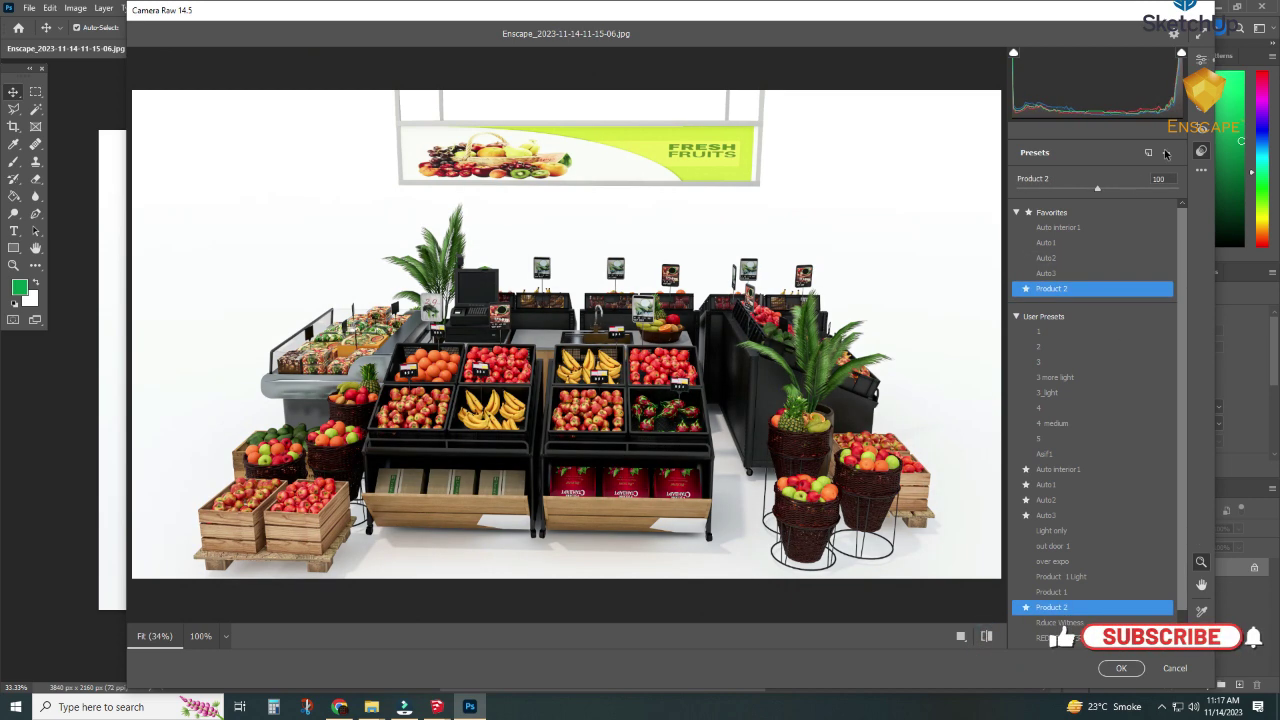
{"action": "left_click", "coordinate": [1202, 60]}
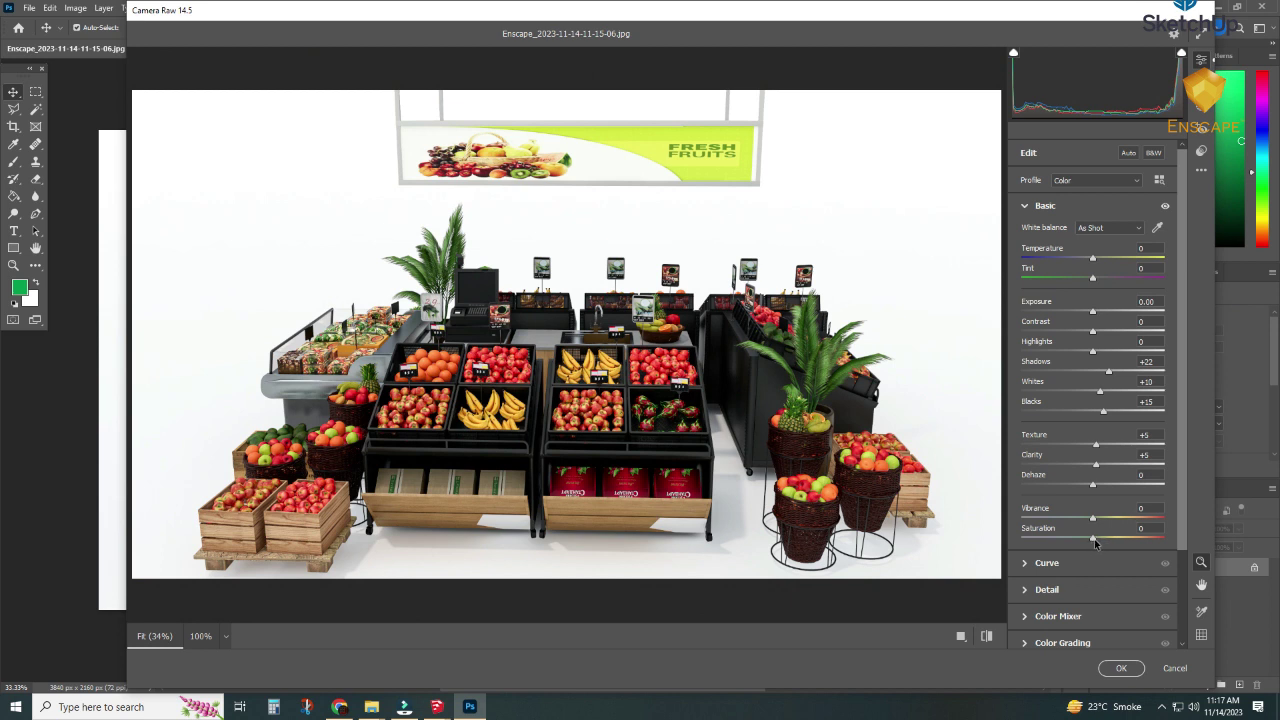
Set Saturation to -2, Texture to +10 and Shadows to +31, checking before/after.
{"action": "left_click_drag", "start_coordinate": [1095, 541], "coordinate": [1093, 541]}
{"action": "left_click_drag", "start_coordinate": [1097, 447], "coordinate": [1102, 469]}
{"action": "left_click_drag", "start_coordinate": [1107, 373], "coordinate": [1118, 373]}
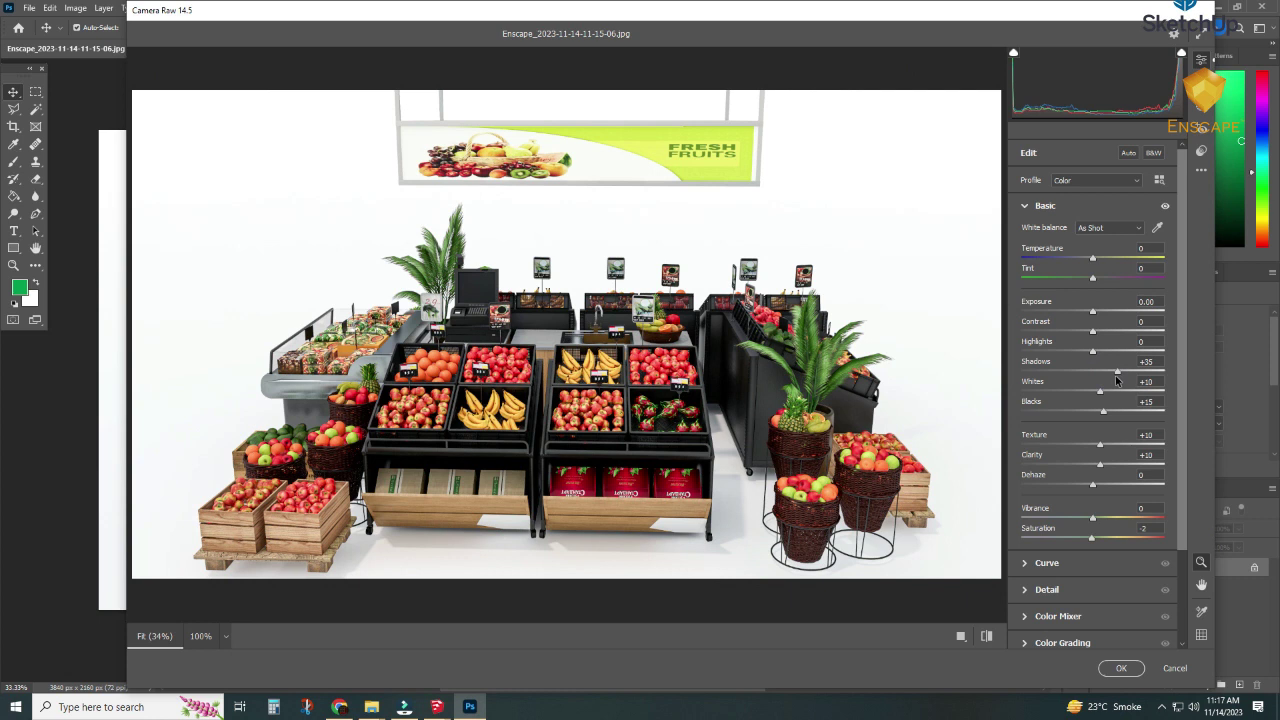
{"action": "left_click_drag", "start_coordinate": [1114, 381], "coordinate": [1118, 378]}
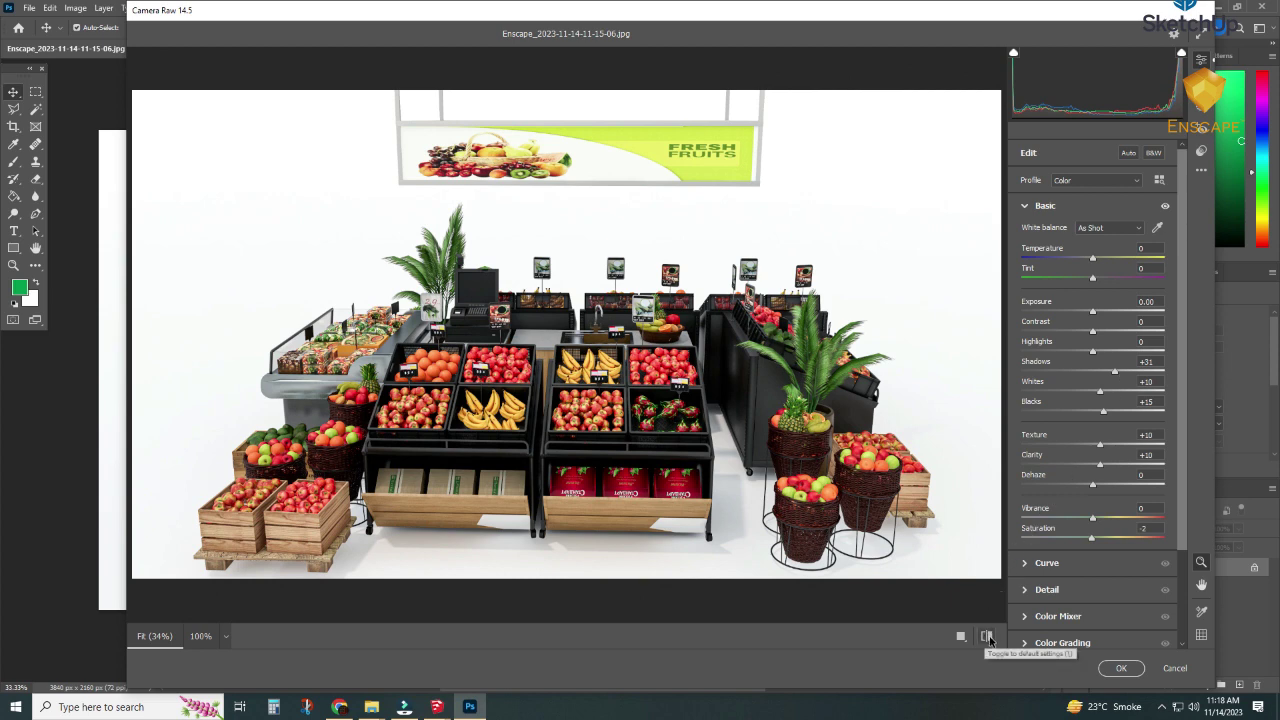
{"action": "left_click", "coordinate": [986, 636]}
{"action": "left_click", "coordinate": [987, 636]}
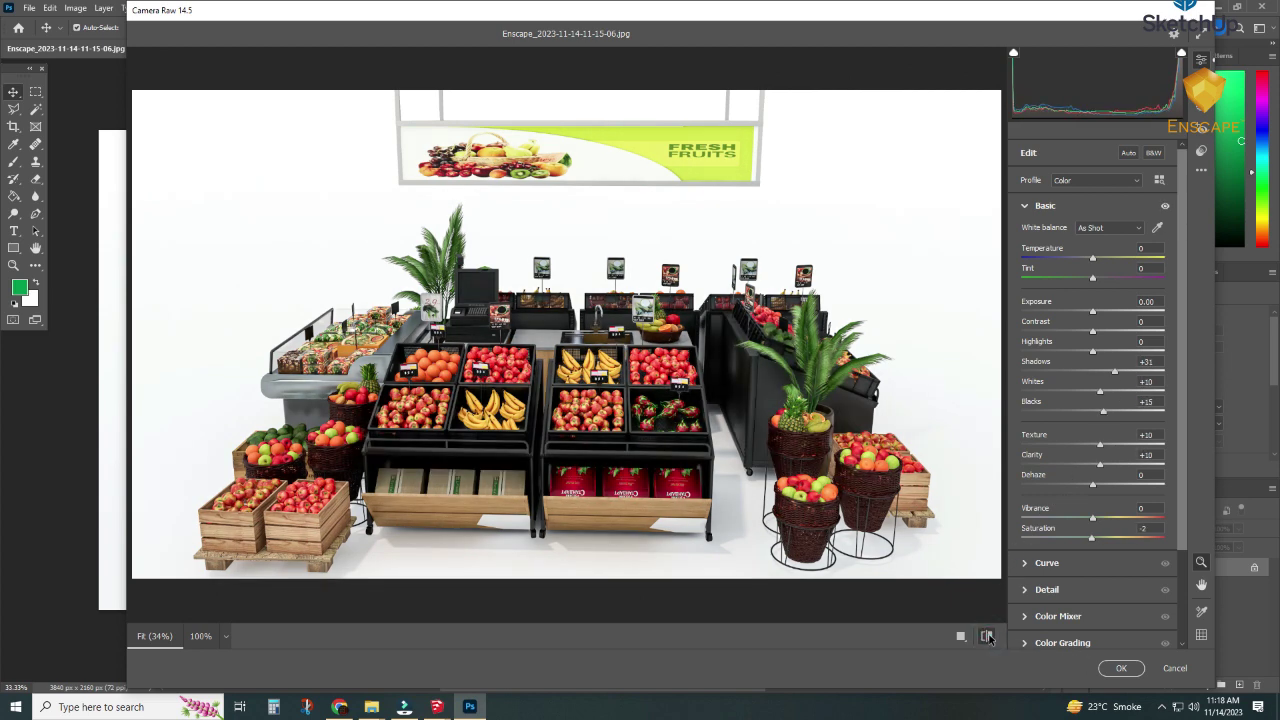
{"action": "left_click", "coordinate": [987, 636]}
{"action": "left_click", "coordinate": [987, 636]}
{"action": "left_click", "coordinate": [987, 636]}
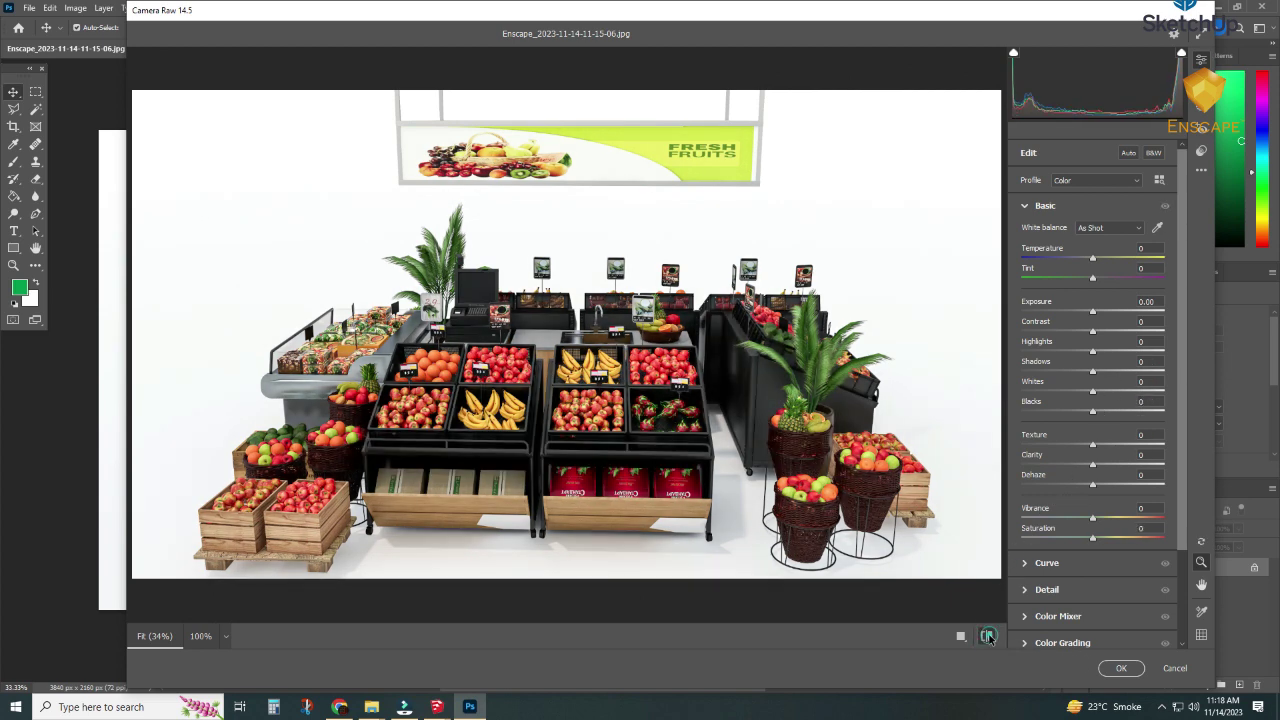
{"action": "left_click", "coordinate": [987, 636]}
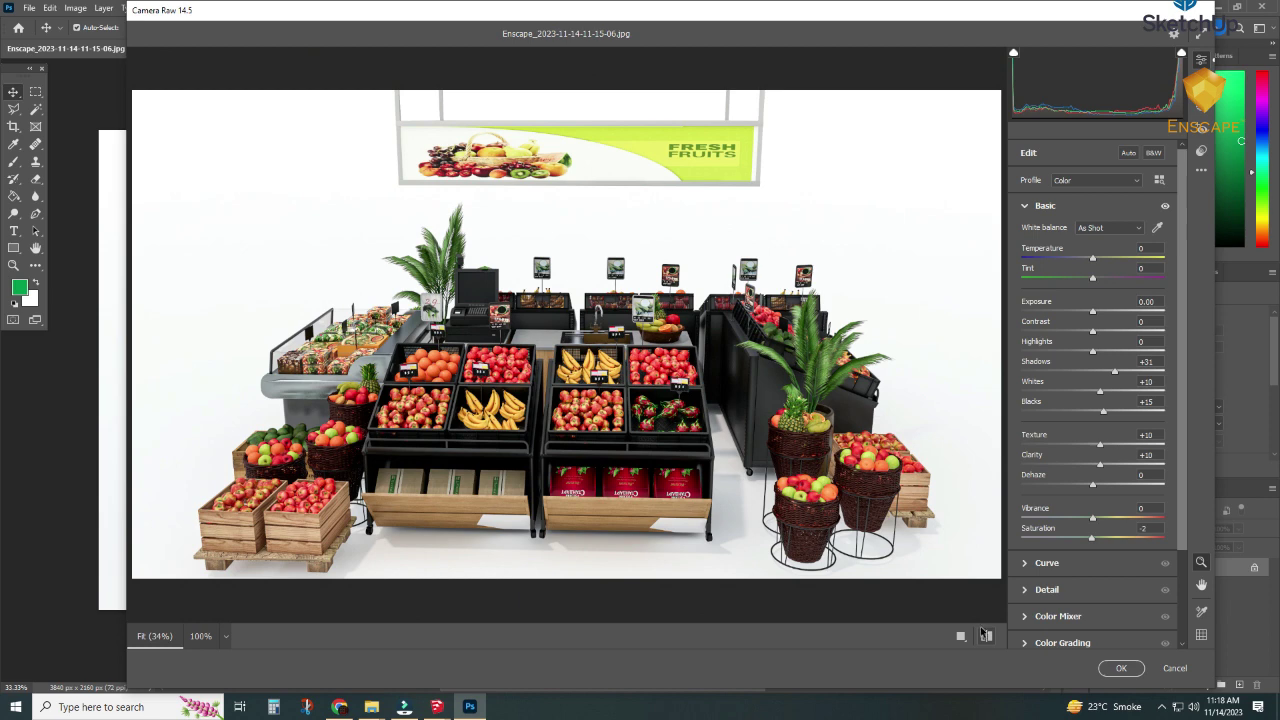
{"action": "left_click", "coordinate": [987, 636]}
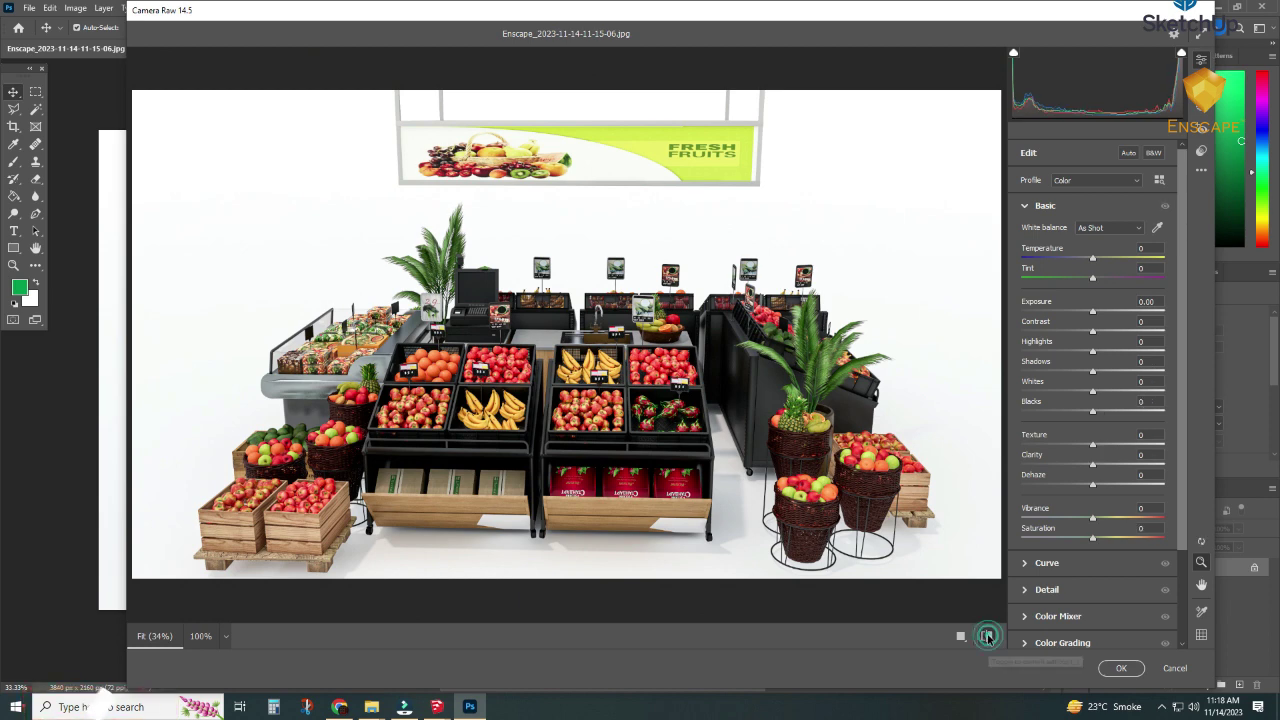
{"action": "left_click", "coordinate": [987, 637]}
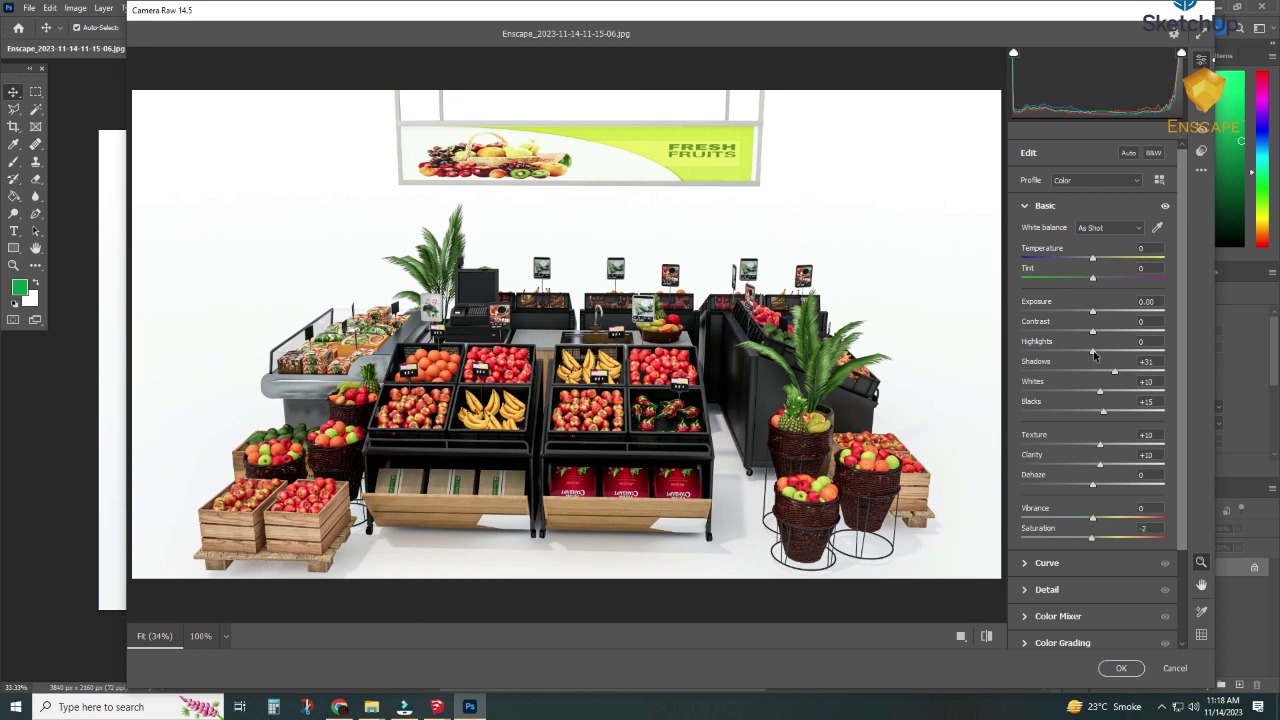
Lower Highlights to -20 to tame the bright banner and commit the Camera Raw edits.
{"action": "left_click_drag", "start_coordinate": [1092, 352], "coordinate": [1076, 354]}
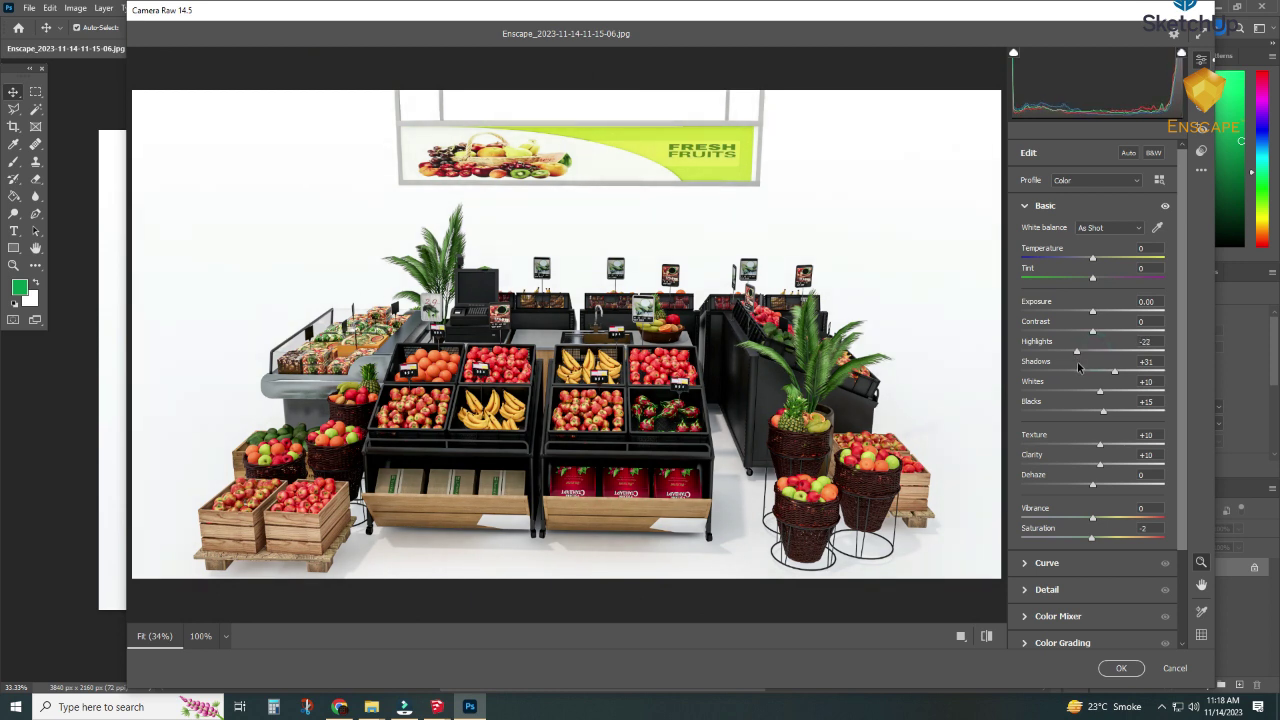
{"action": "left_click_drag", "start_coordinate": [1079, 362], "coordinate": [1080, 364]}
{"action": "left_click", "coordinate": [986, 636]}
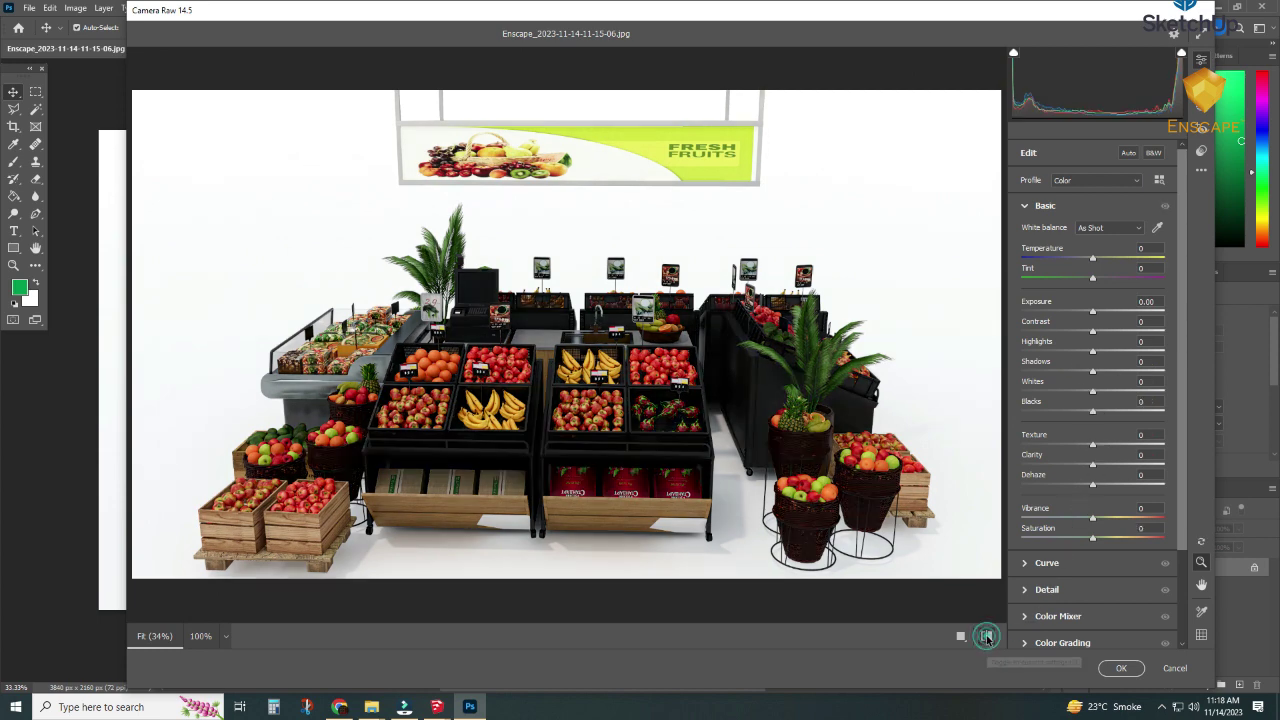
{"action": "left_click", "coordinate": [986, 636]}
{"action": "left_click", "coordinate": [986, 637]}
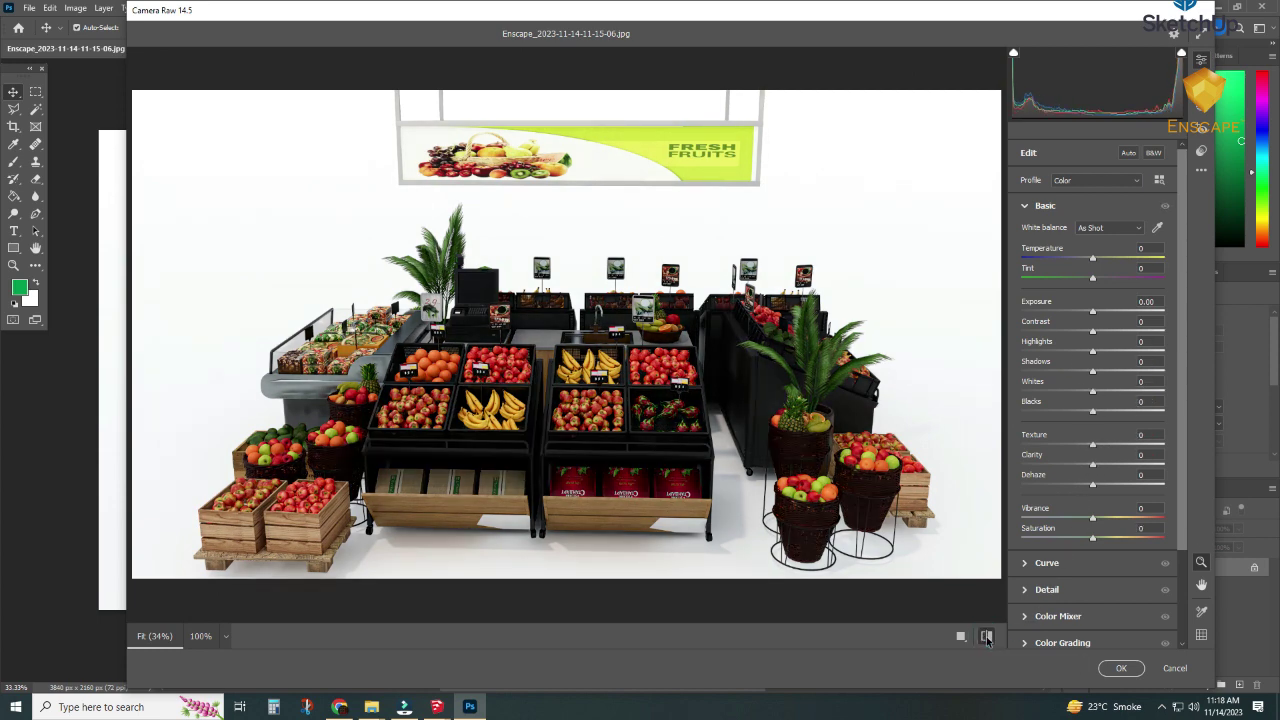
{"action": "left_click", "coordinate": [986, 636]}
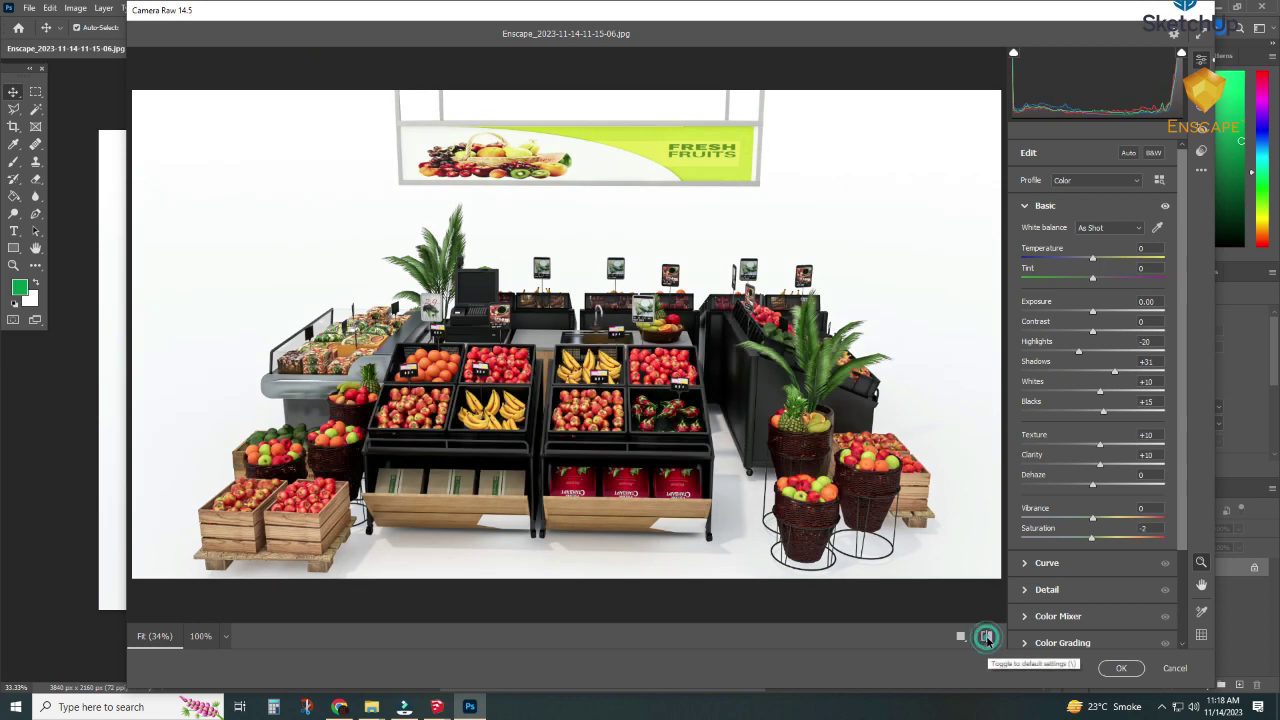
{"action": "left_click", "coordinate": [1110, 674]}
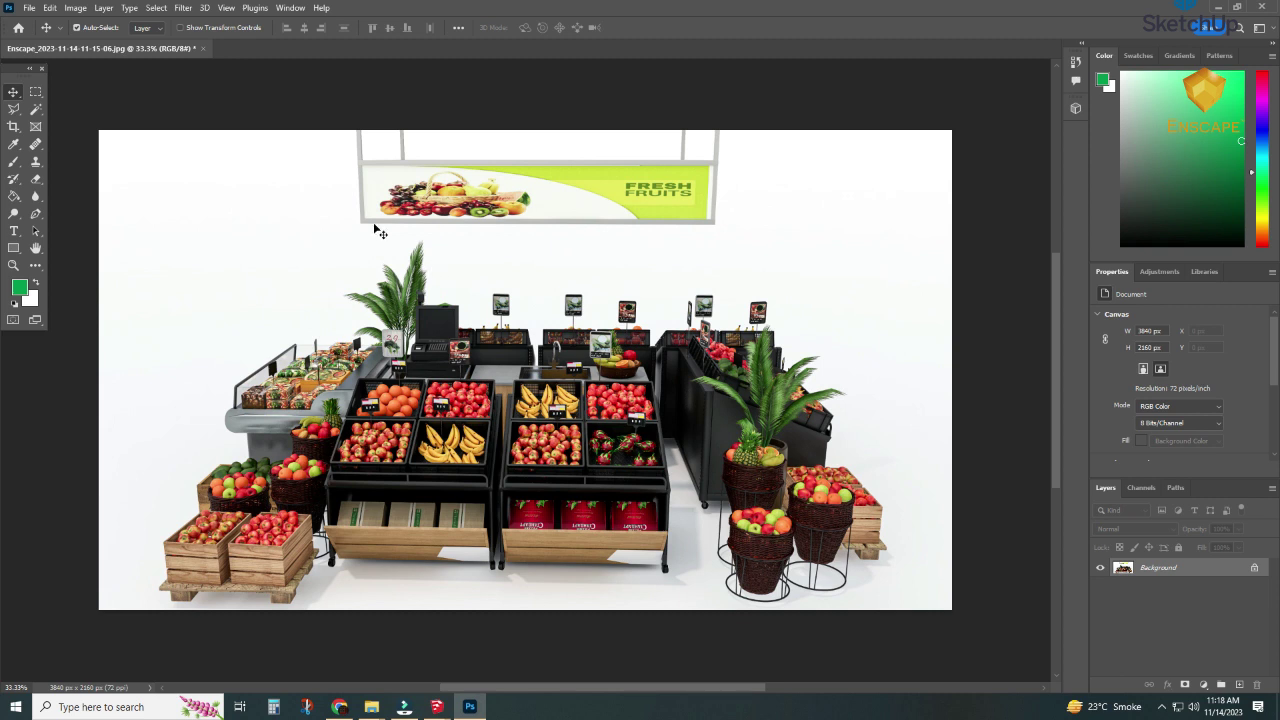
Apply Image > Match Color with Neutralize on and fade about 47.
{"action": "left_click", "coordinate": [76, 8]}
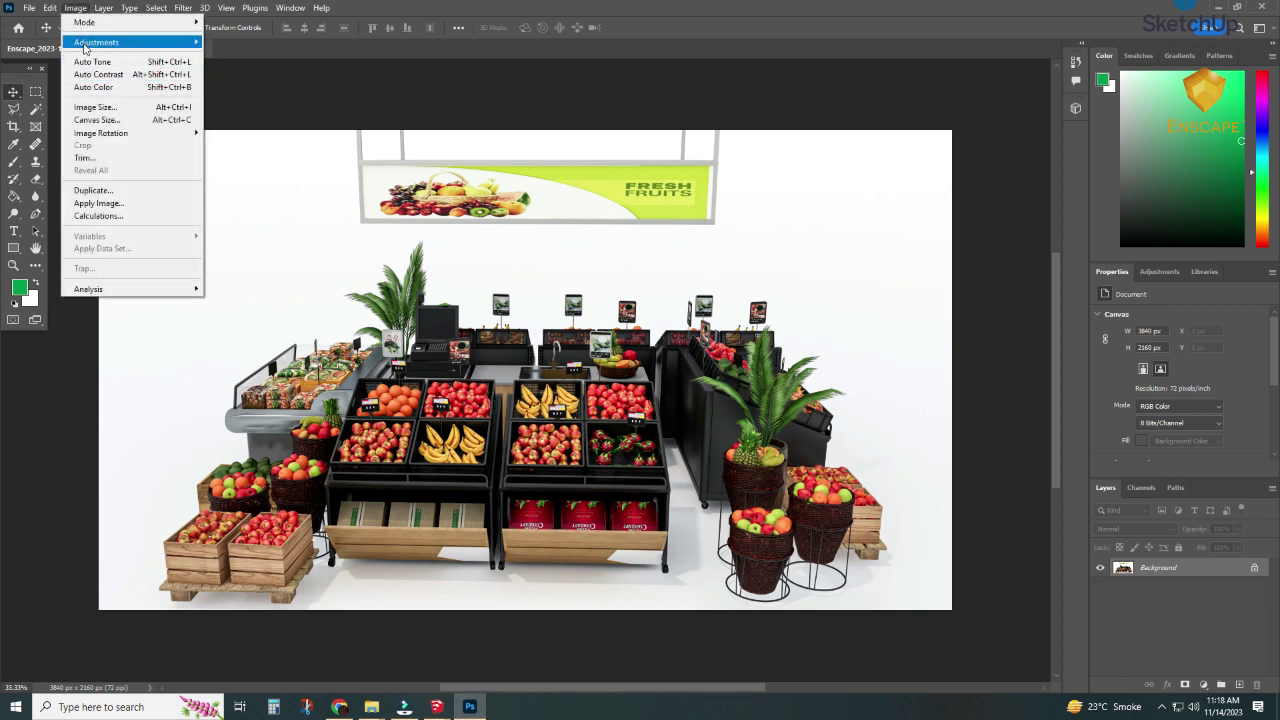
{"action": "mouse_move", "coordinate": [96, 42]}
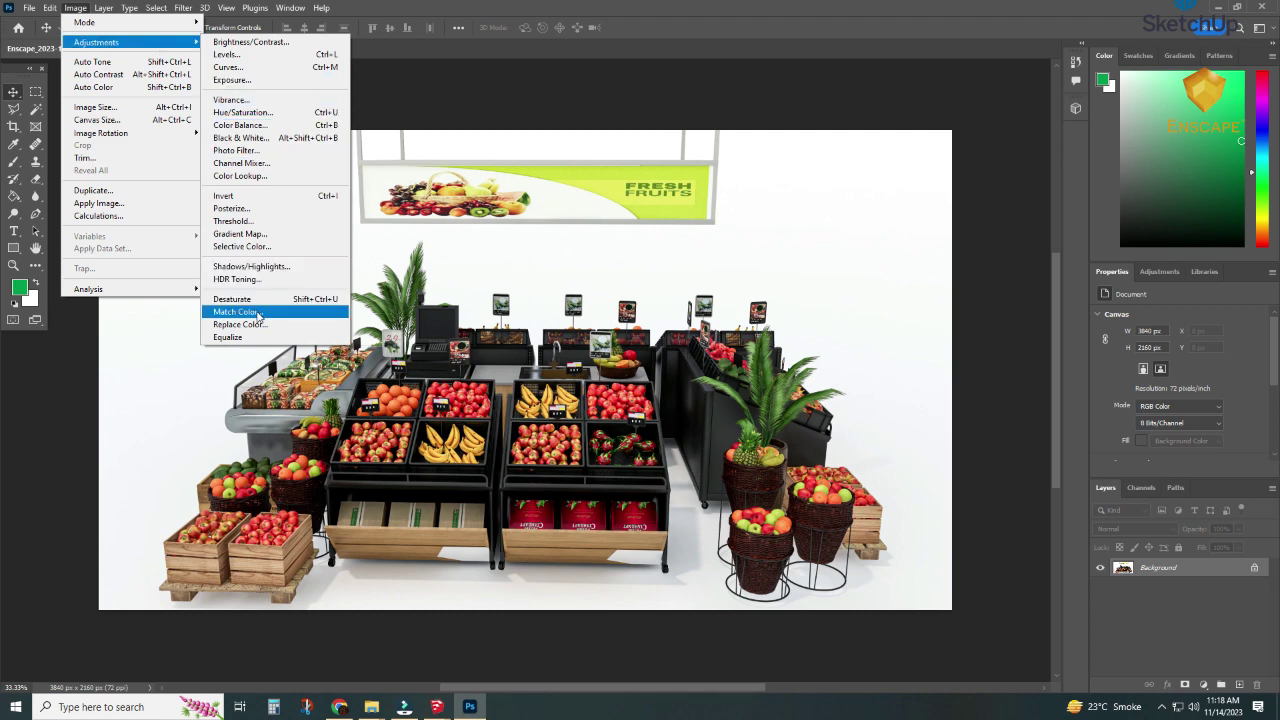
{"action": "left_click", "coordinate": [258, 316]}
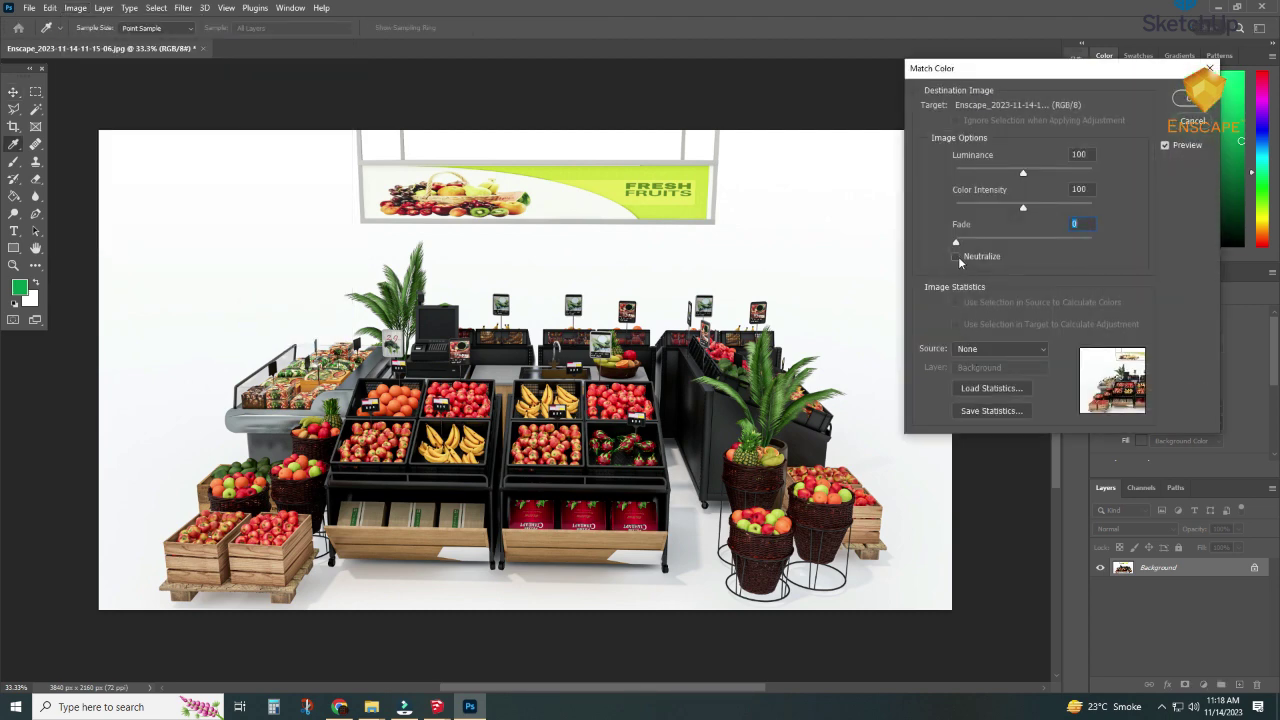
{"action": "left_click", "coordinate": [957, 257]}
{"action": "left_click", "coordinate": [1020, 240]}
{"action": "left_click", "coordinate": [956, 258]}
{"action": "left_click", "coordinate": [956, 258]}
{"action": "left_click", "coordinate": [1190, 98]}
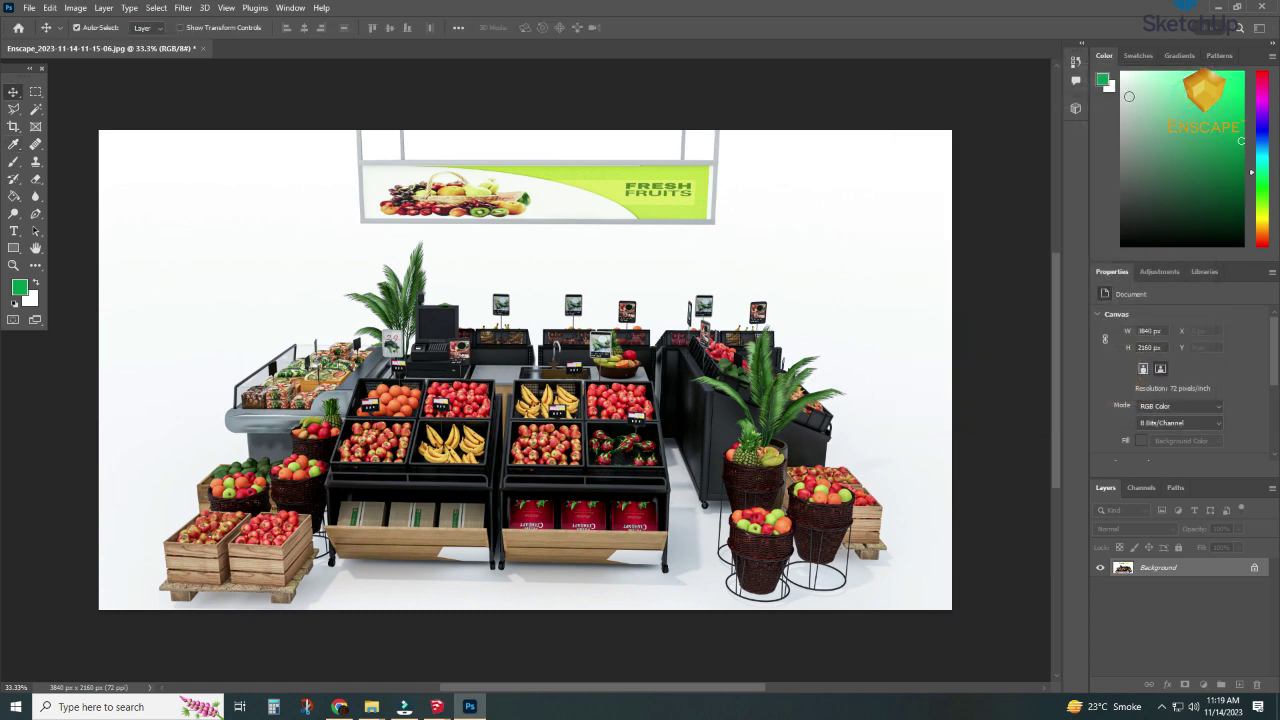
Save the render over its JPEG at Quality 12 (Maximum).
{"action": "left_click", "coordinate": [28, 9]}
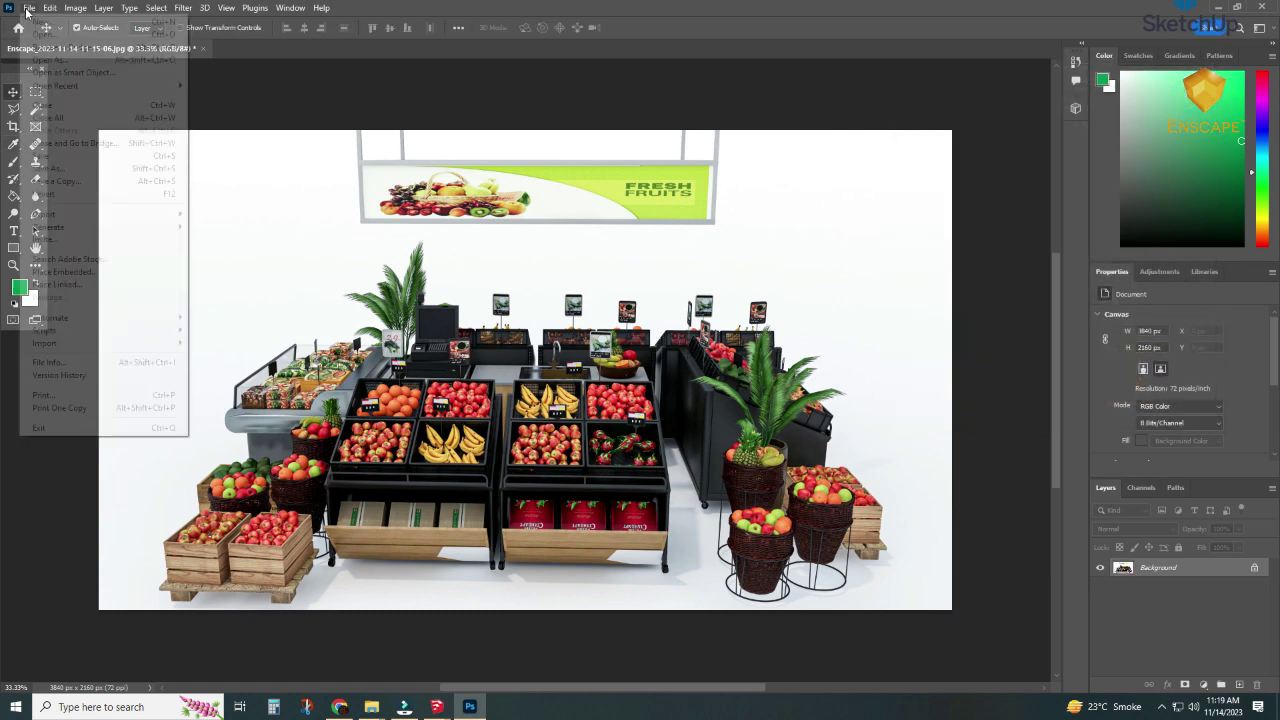
{"action": "left_click", "coordinate": [40, 156]}
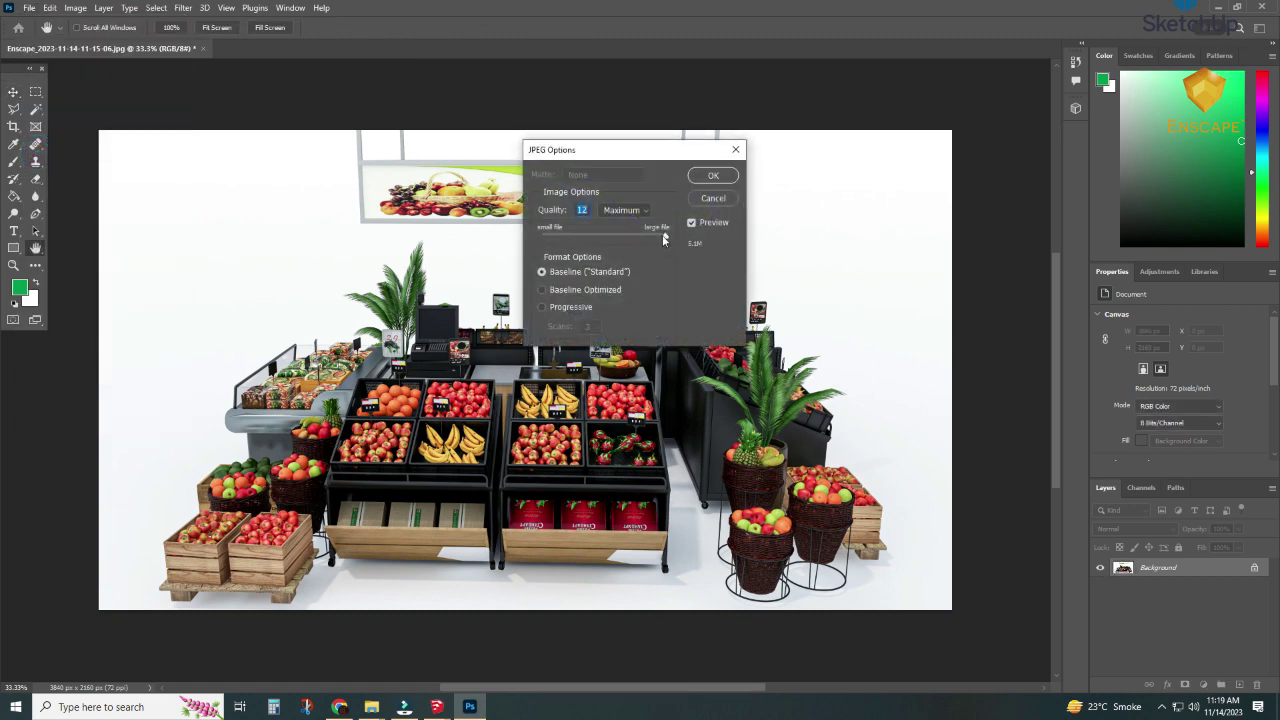
{"action": "left_click", "coordinate": [706, 178]}
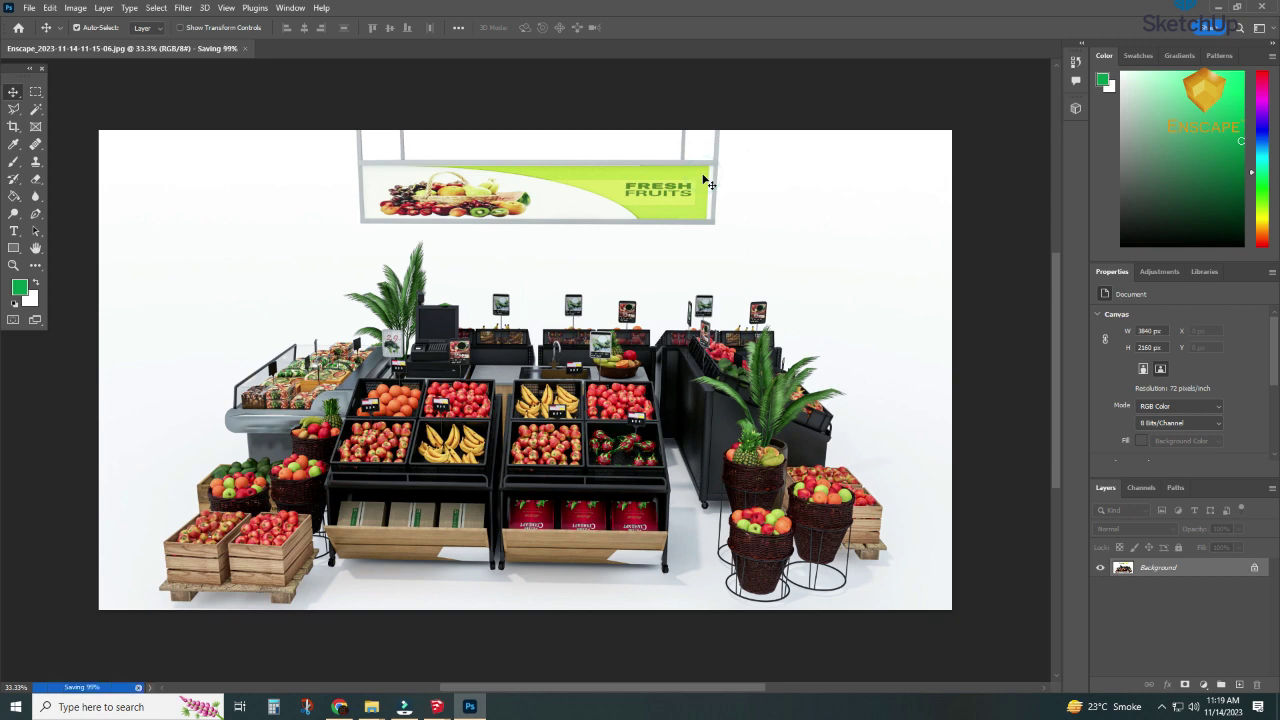
{"action": "left_click", "coordinate": [374, 710]}
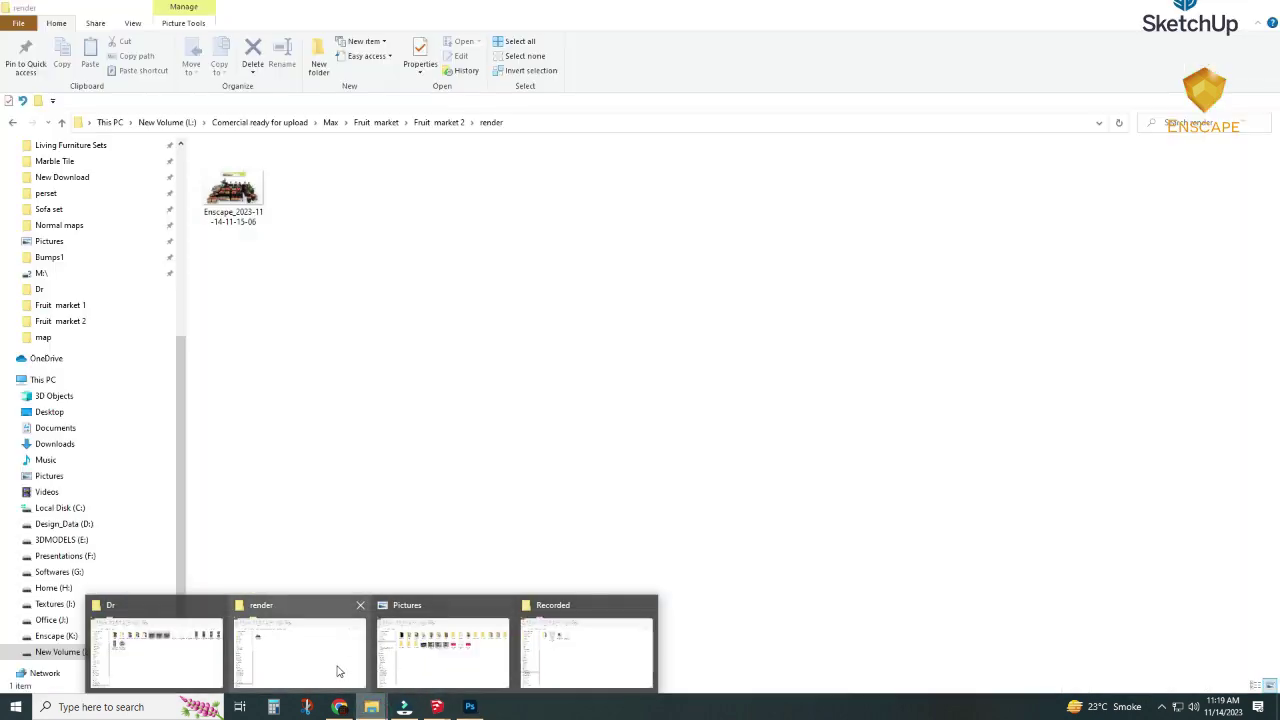
Open the saved render from the render folder in Windows Photos, maximized.
{"action": "left_click", "coordinate": [344, 673]}
{"action": "left_click", "coordinate": [227, 199]}
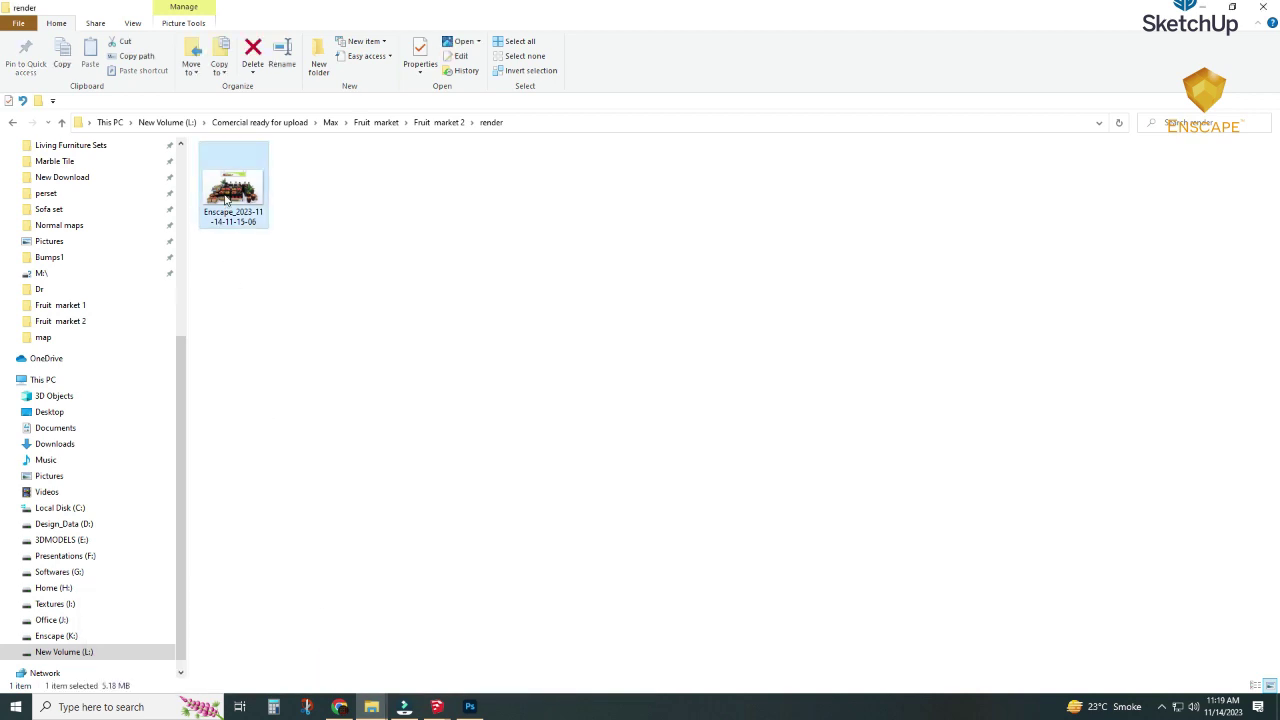
{"action": "double_click", "coordinate": [227, 199]}
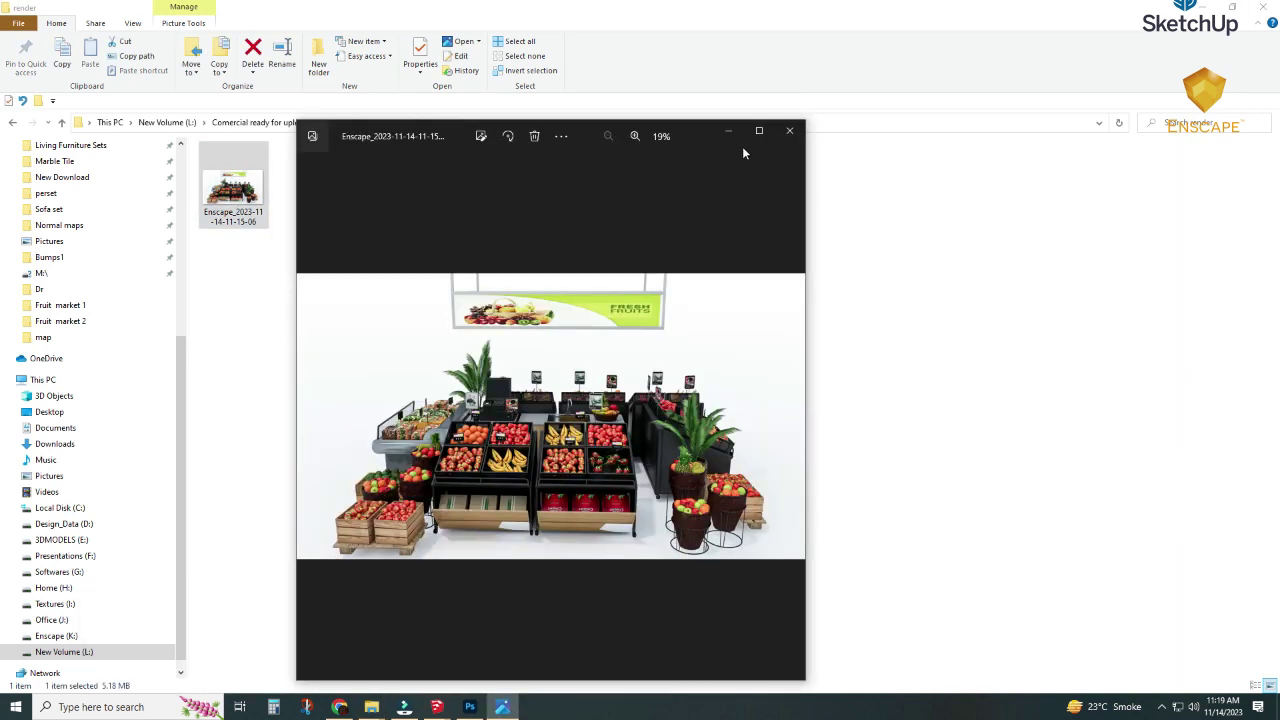
{"action": "left_click", "coordinate": [760, 134]}
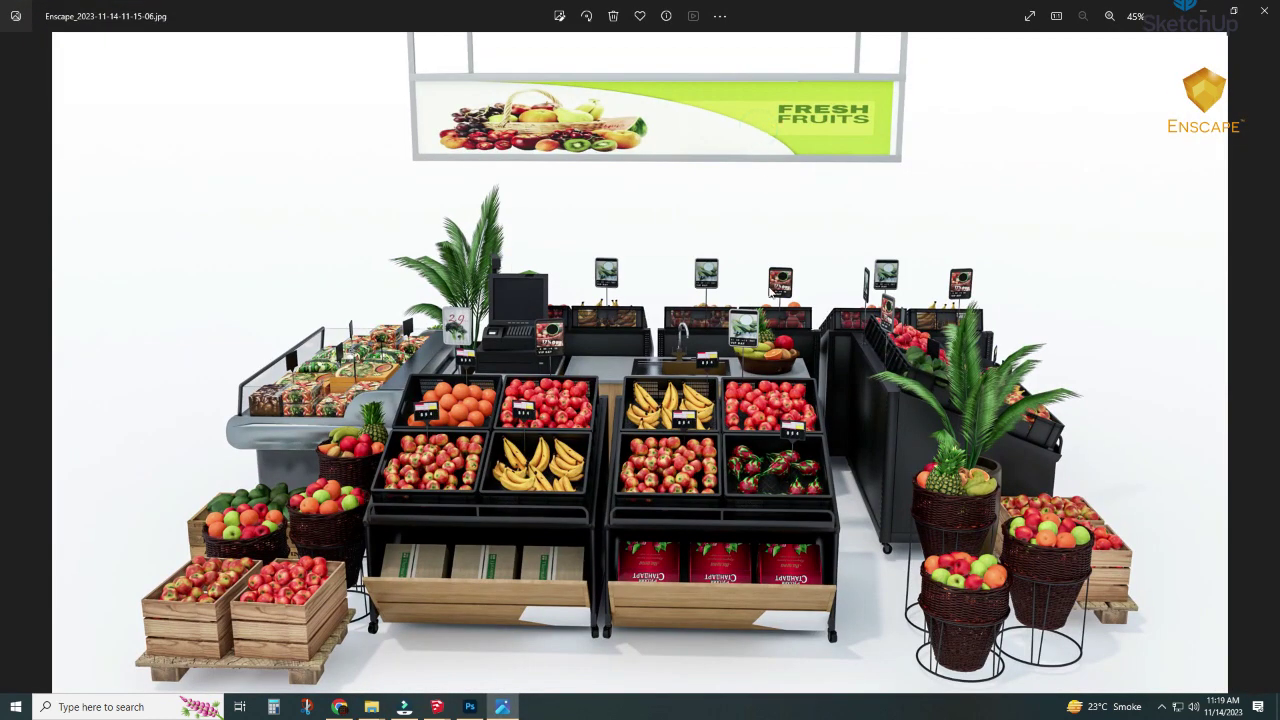
Zoom in and pan over the fruit bins and checkout counter, then close Photos.
{"action": "scroll", "coordinate": [628, 504], "scroll_direction": "up", "scroll_amount": 1}
{"action": "scroll", "coordinate": [628, 490], "scroll_direction": "up", "scroll_amount": 2}
{"action": "scroll", "coordinate": [627, 465], "scroll_direction": "up", "scroll_amount": 2}
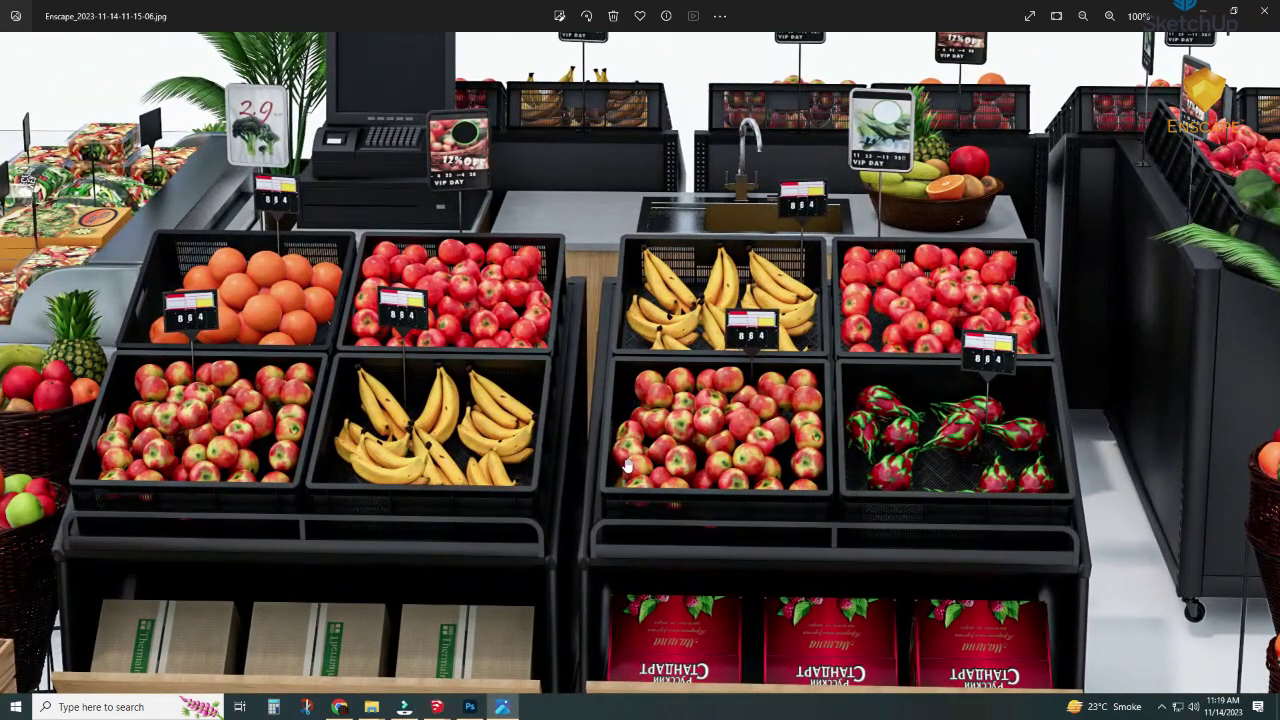
{"action": "scroll", "coordinate": [625, 432], "scroll_direction": "up", "scroll_amount": 2}
{"action": "left_click_drag", "start_coordinate": [588, 336], "coordinate": [937, 455]}
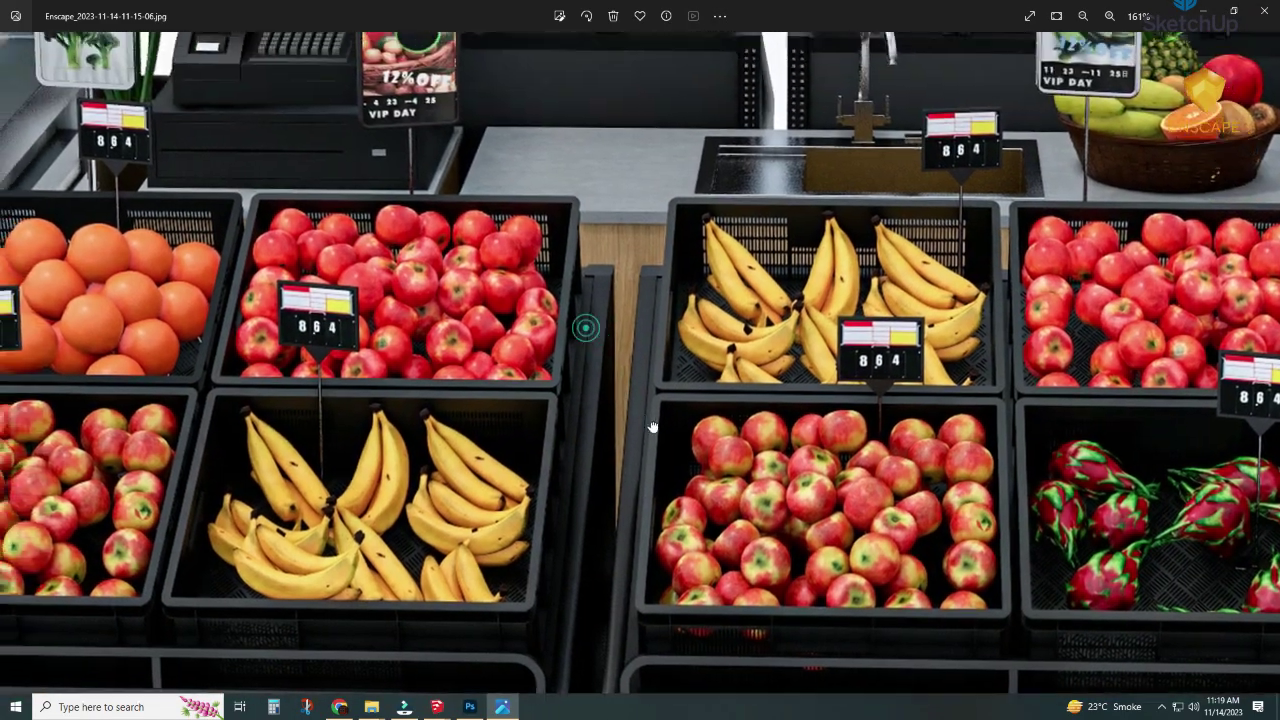
{"action": "scroll", "coordinate": [460, 387], "scroll_direction": "up", "scroll_amount": 1}
{"action": "scroll", "coordinate": [455, 382], "scroll_direction": "up", "scroll_amount": 1}
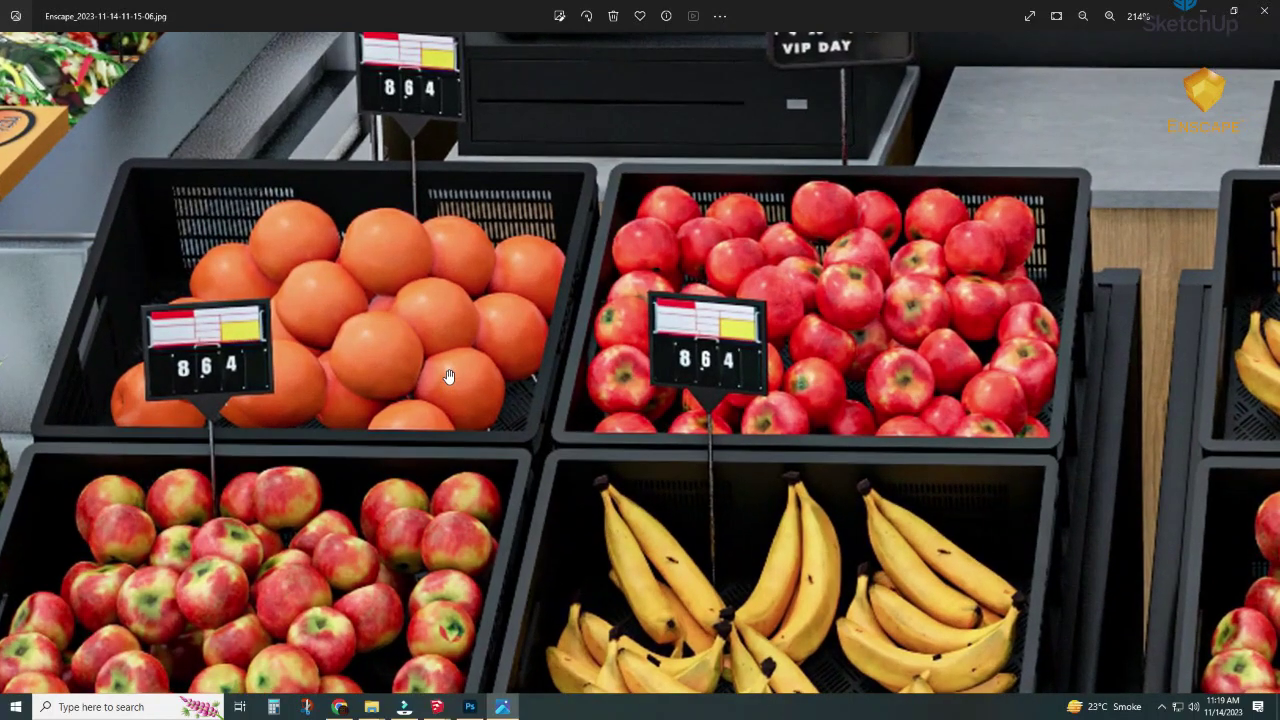
{"action": "scroll", "coordinate": [448, 377], "scroll_direction": "down", "scroll_amount": 2}
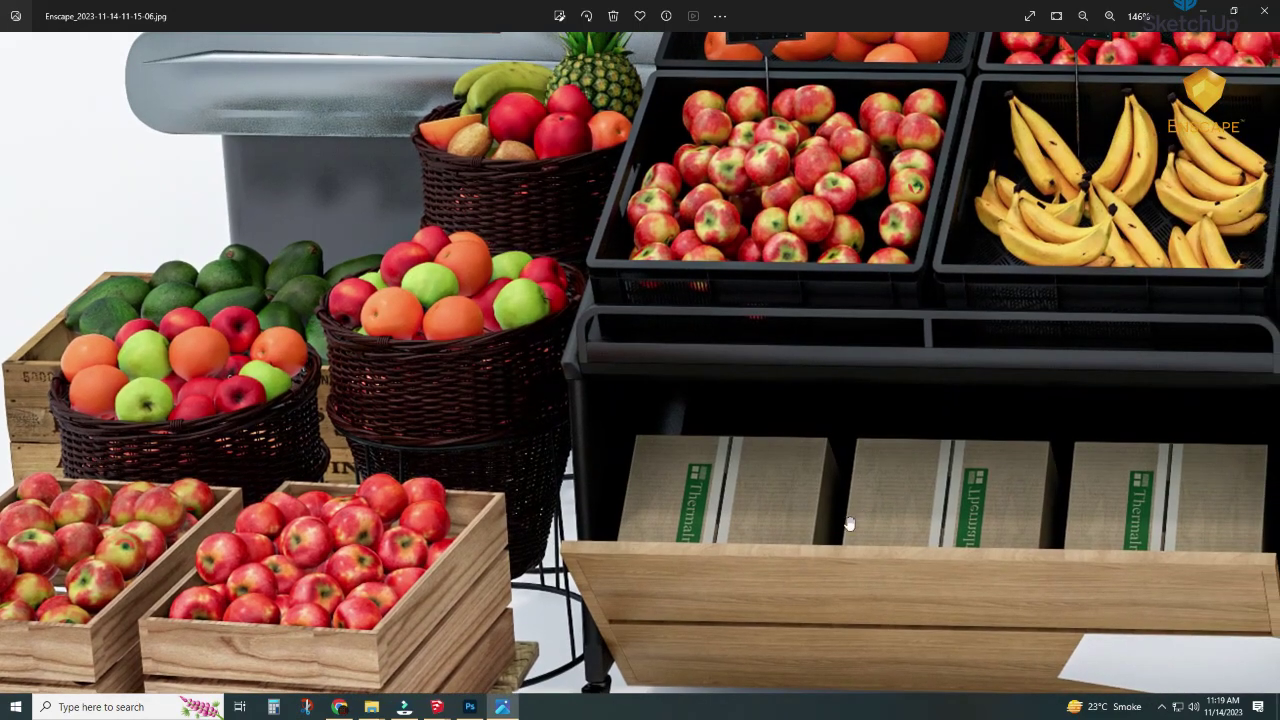
{"action": "scroll", "coordinate": [848, 523], "scroll_direction": "down", "scroll_amount": 3}
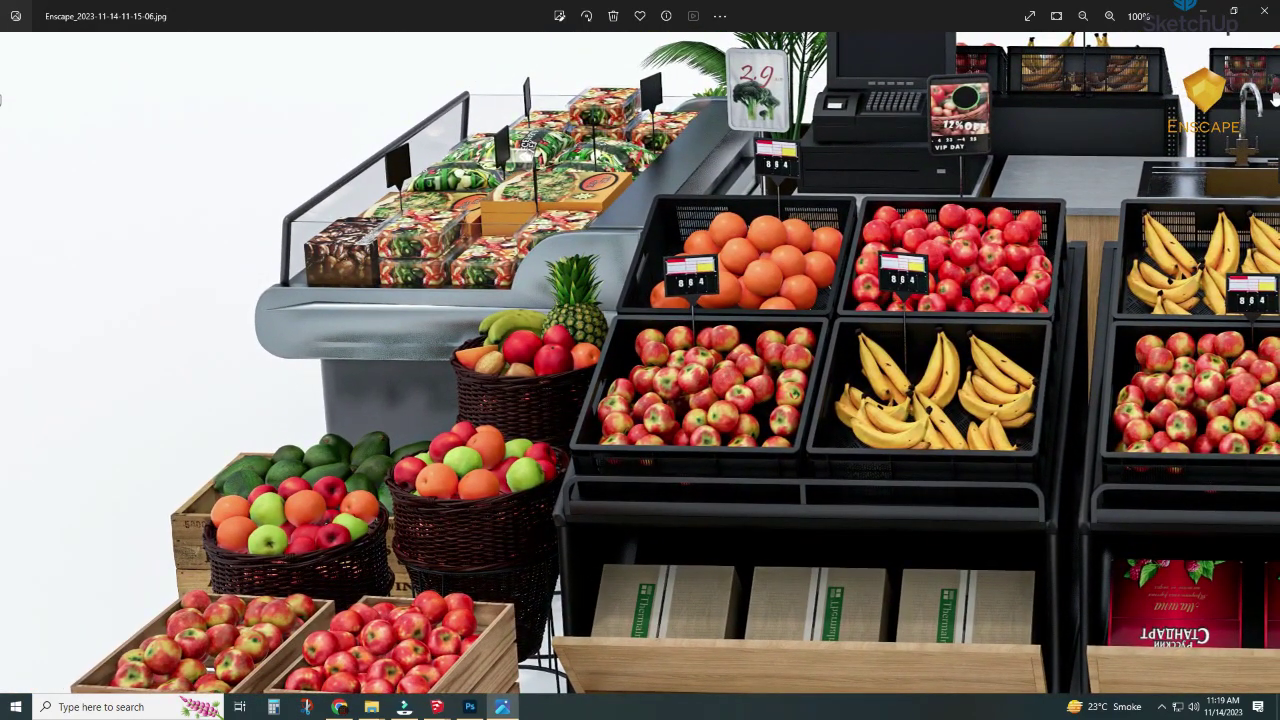
{"action": "left_click", "coordinate": [1263, 11]}
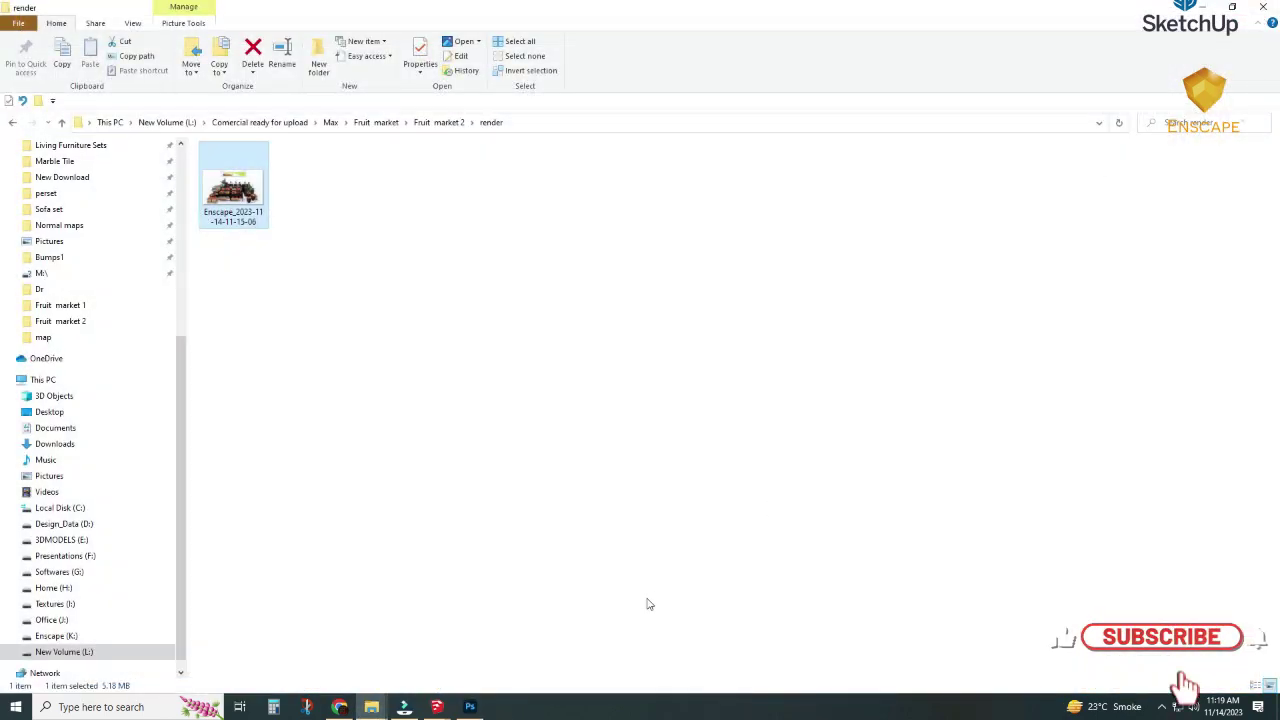
{"action": "mouse_move", "coordinate": [436, 707]}
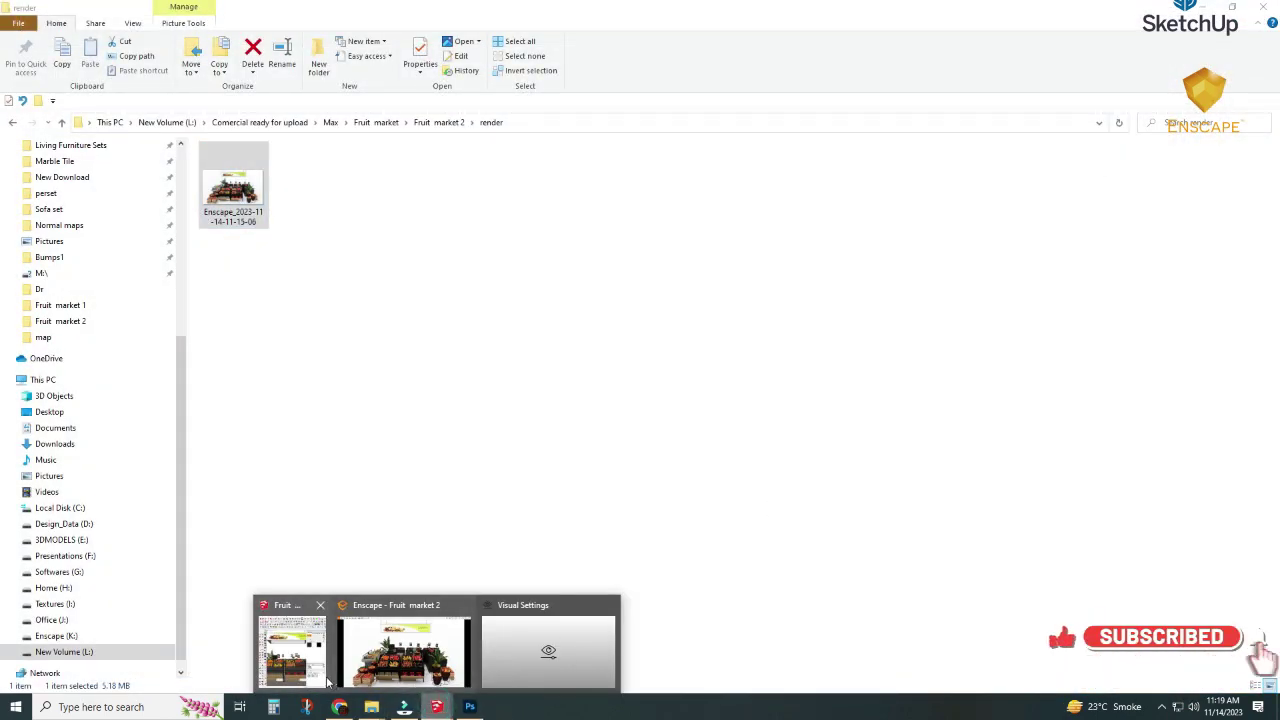
Zoom the SketchUp view in close onto the refrigerated display counter.
{"action": "left_click", "coordinate": [295, 655]}
{"action": "scroll", "coordinate": [288, 435], "scroll_direction": "up", "scroll_amount": 3}
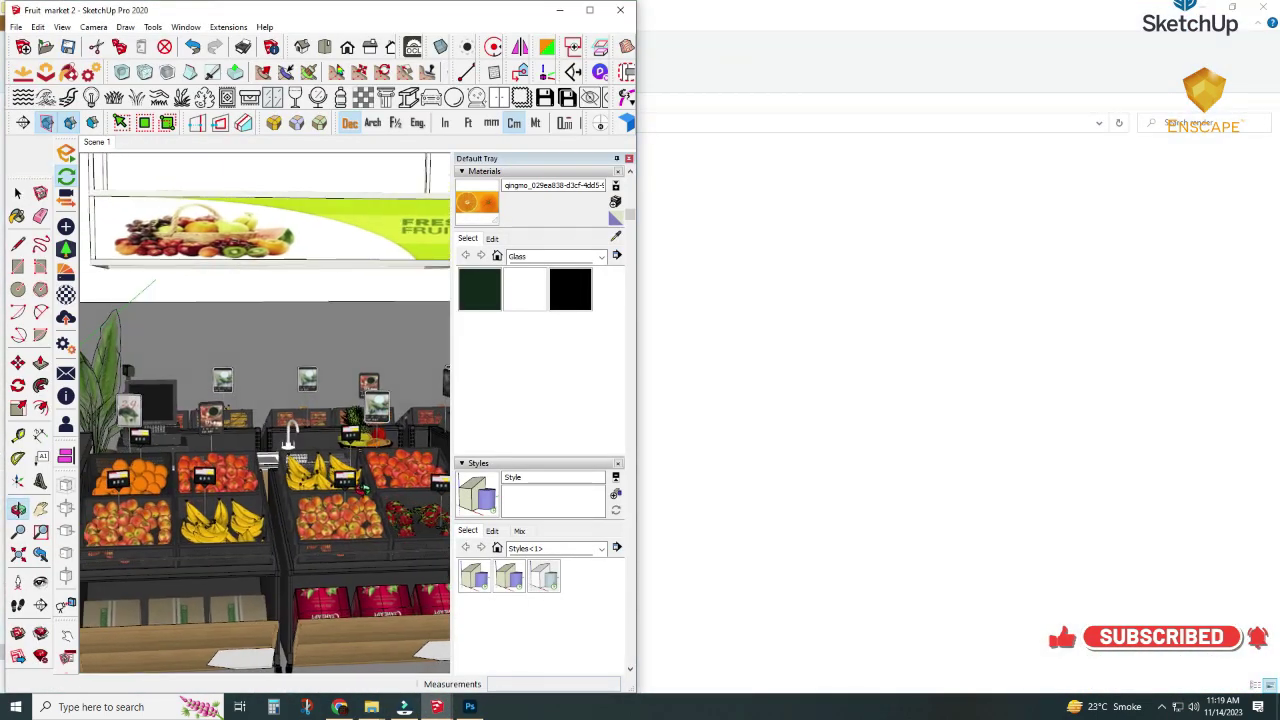
{"action": "key", "text": "space"}
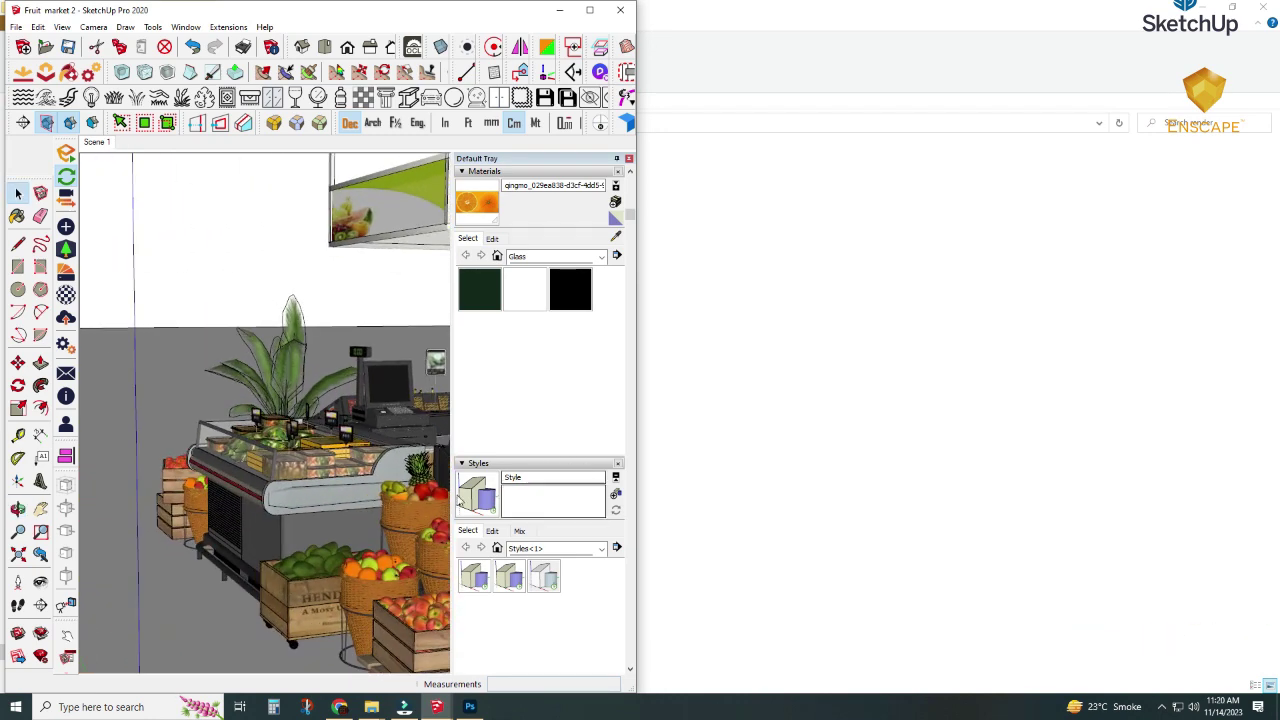
{"action": "scroll", "coordinate": [290, 500], "scroll_direction": "up", "scroll_amount": 2}
{"action": "scroll", "coordinate": [270, 501], "scroll_direction": "up", "scroll_amount": 2}
{"action": "scroll", "coordinate": [312, 506], "scroll_direction": "up", "scroll_amount": 2}
{"action": "scroll", "coordinate": [320, 540], "scroll_direction": "up", "scroll_amount": 2}
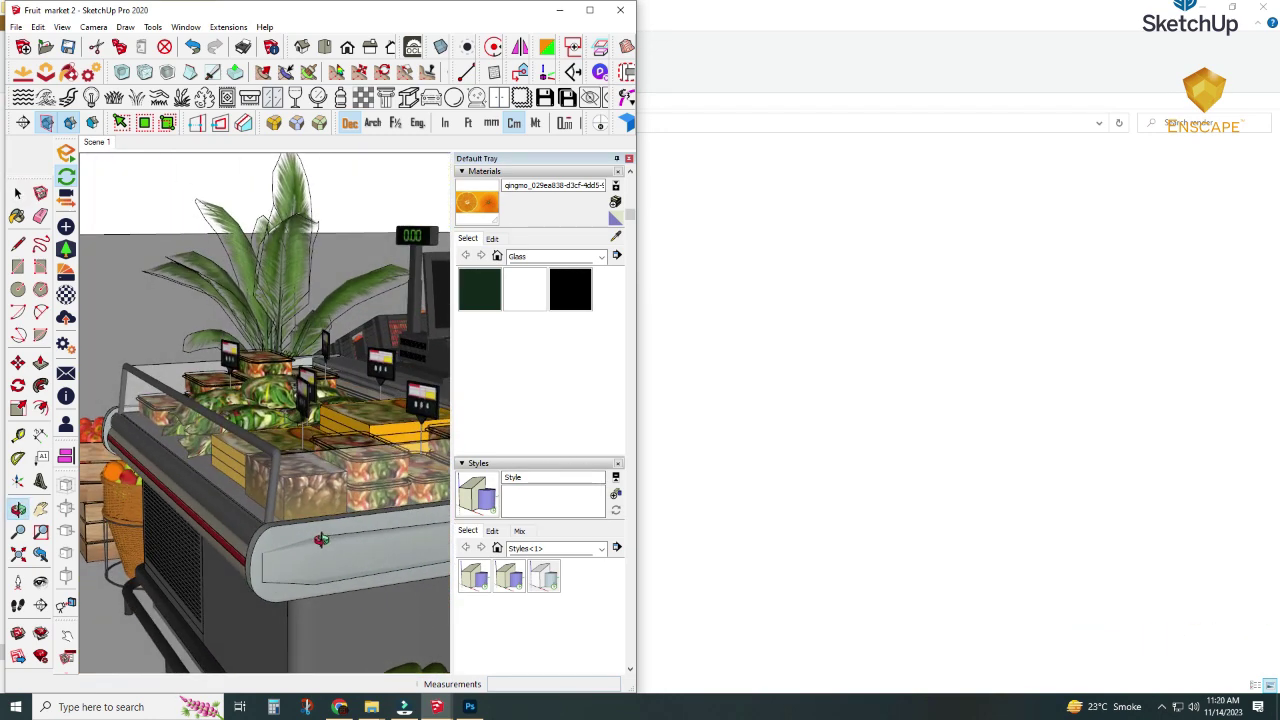
{"action": "scroll", "coordinate": [320, 540], "scroll_direction": "up", "scroll_amount": 2}
{"action": "scroll", "coordinate": [372, 631], "scroll_direction": "up", "scroll_amount": 2}
{"action": "scroll", "coordinate": [341, 624], "scroll_direction": "up", "scroll_amount": 2}
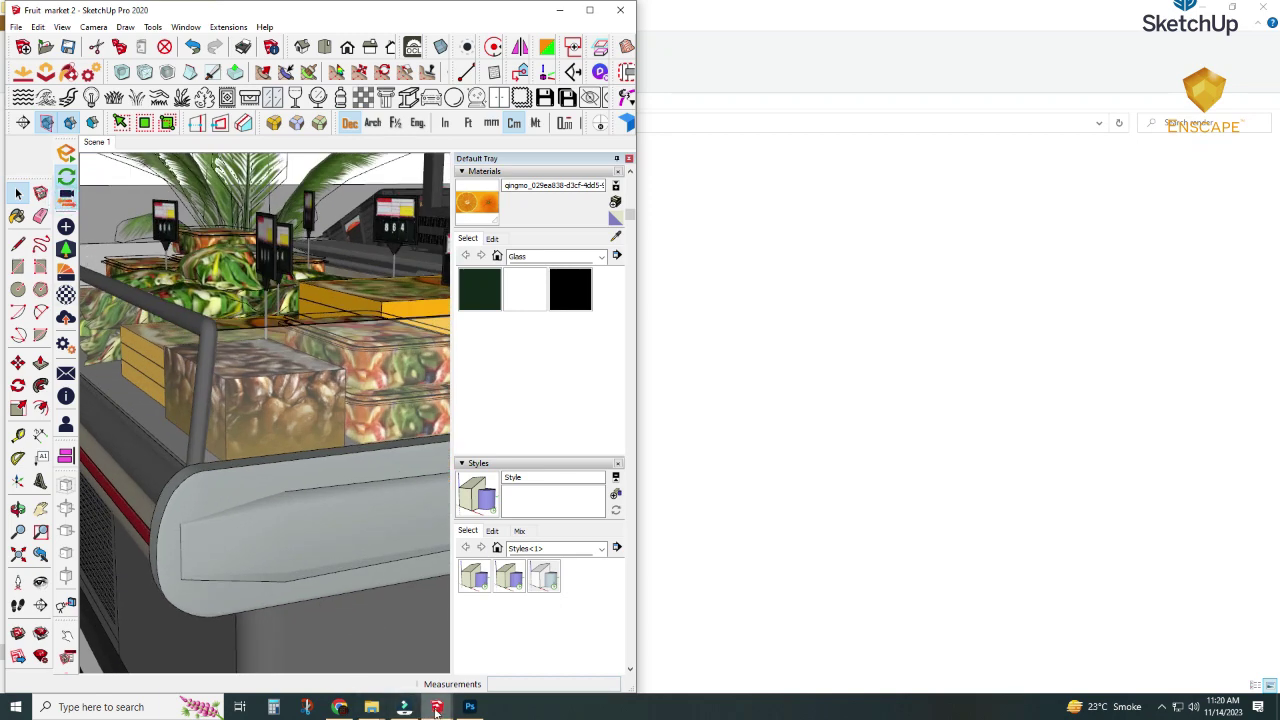
Show the Enscape render on the right half of the screen beside SketchUp.
{"action": "left_click", "coordinate": [404, 707]}
{"action": "left_click", "coordinate": [386, 674]}
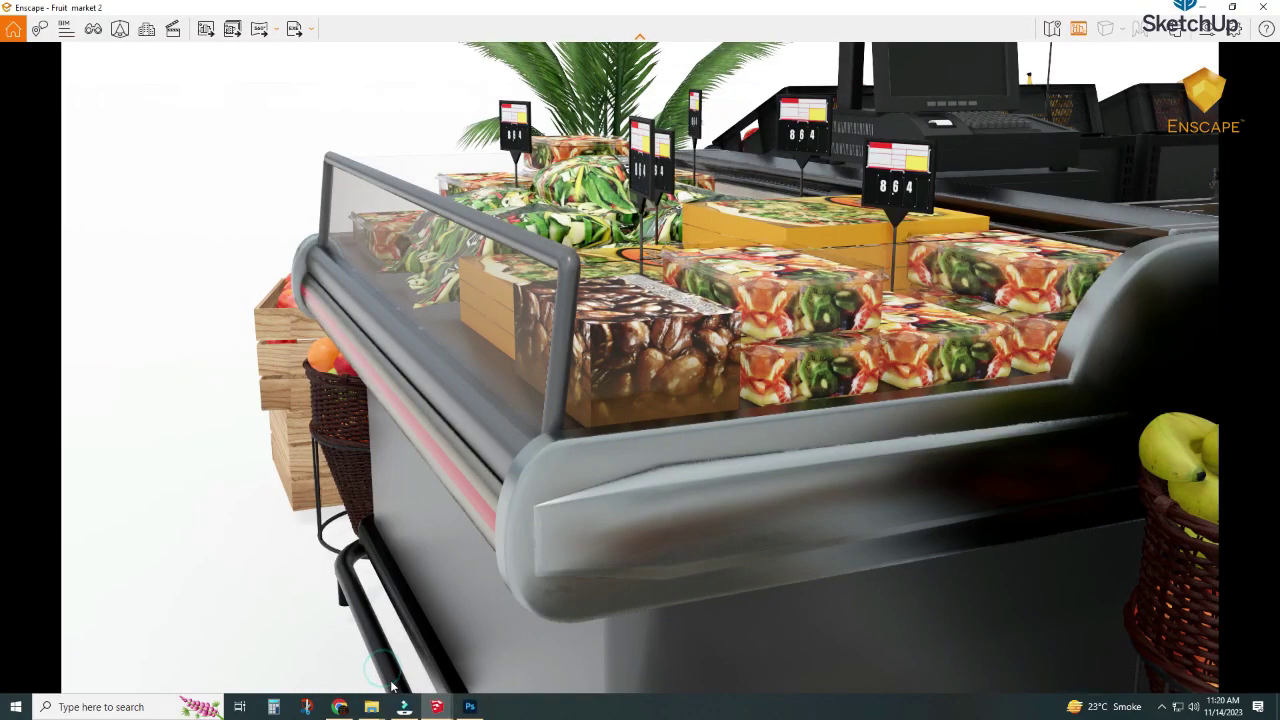
{"action": "left_click", "coordinate": [1234, 7]}
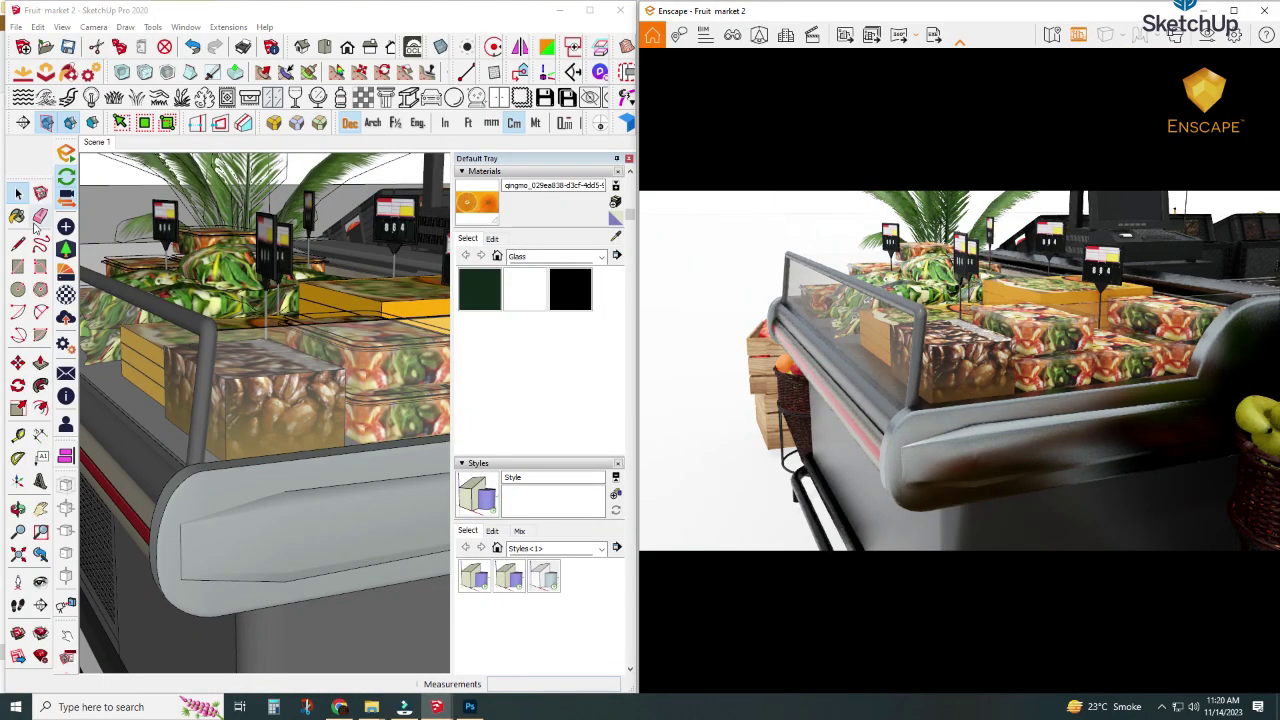
{"action": "left_click", "coordinate": [24, 224]}
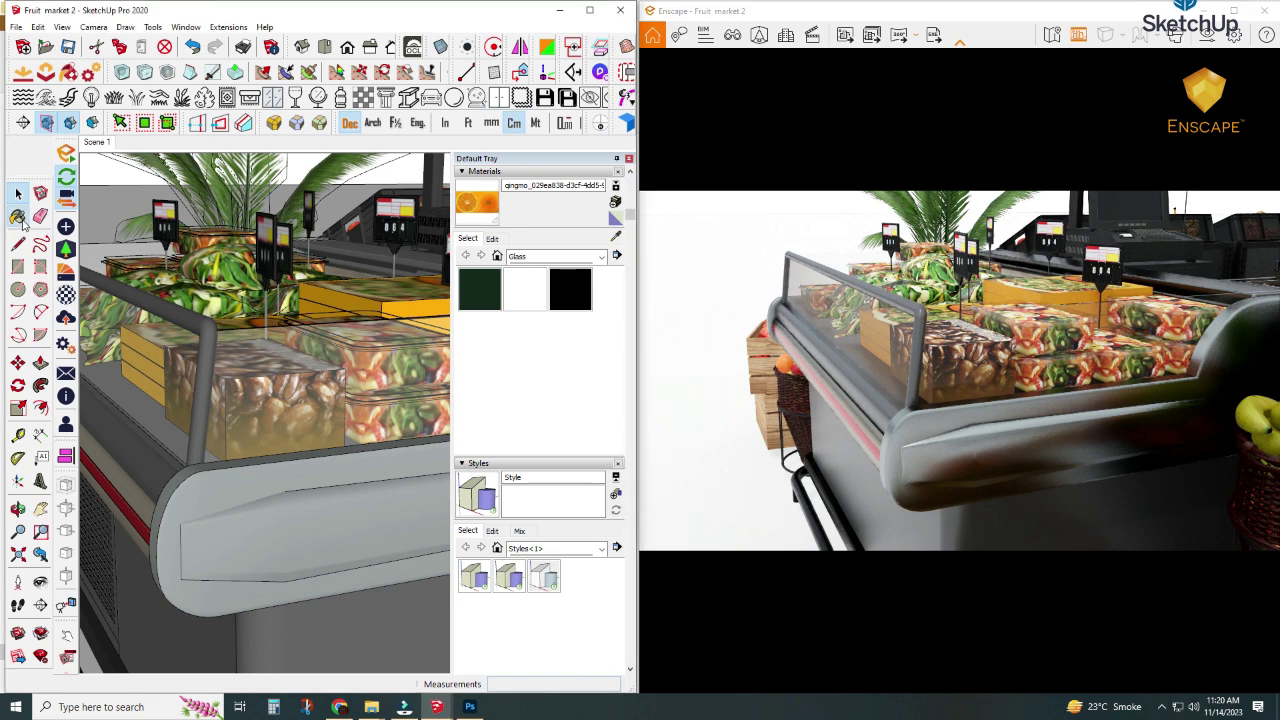
Lower the counter's grey metal material Metallic from 100% to about 25% in Enscape's Material Editor.
{"action": "left_click", "coordinate": [65, 295]}
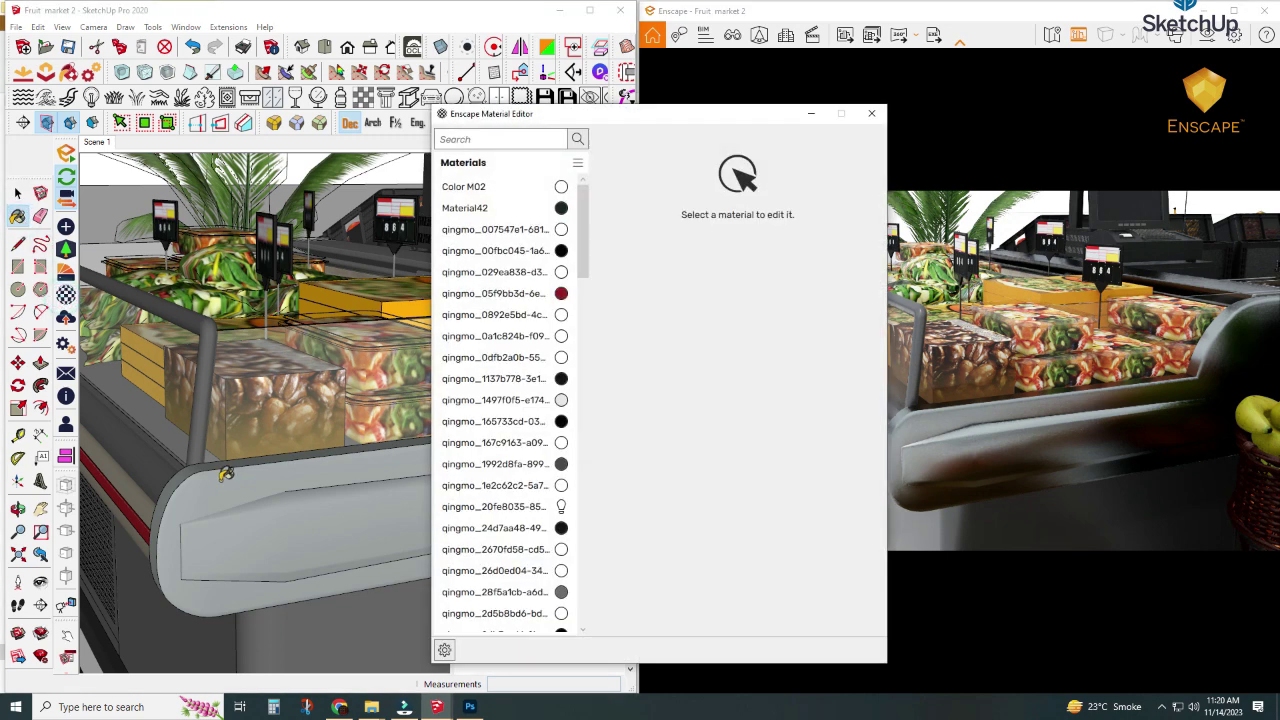
{"action": "left_click", "coordinate": [266, 515]}
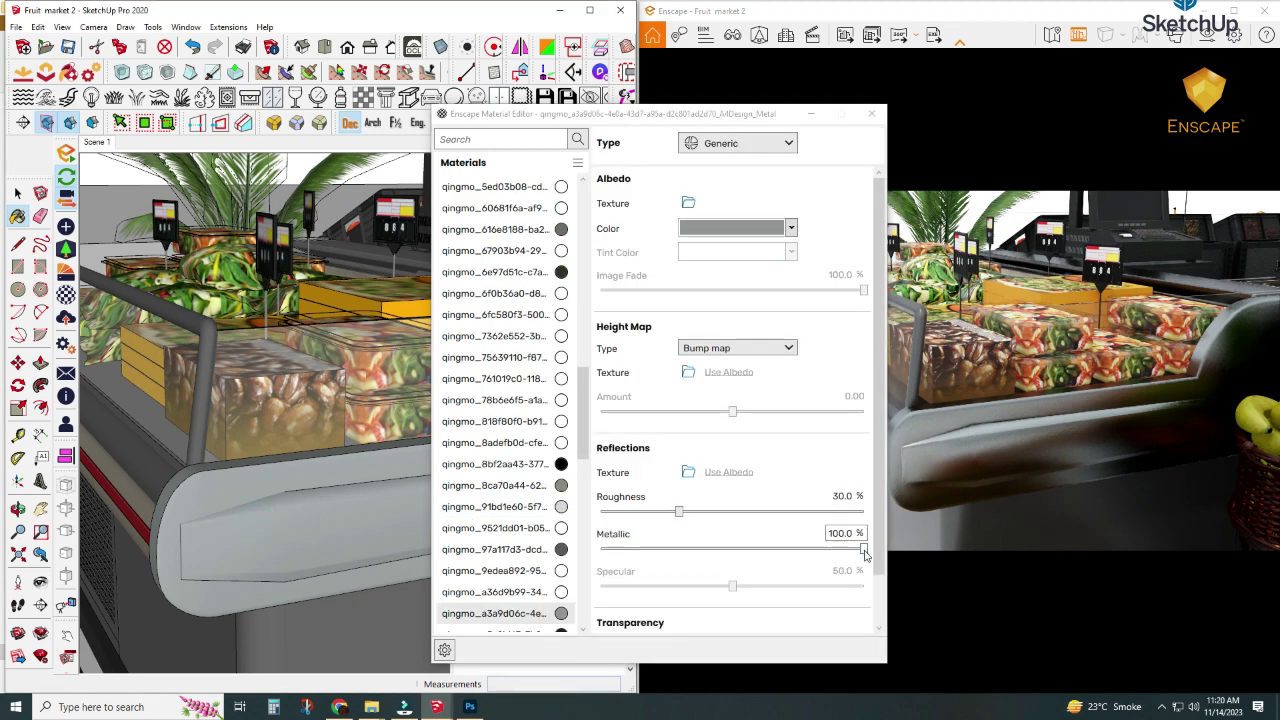
{"action": "left_click_drag", "start_coordinate": [864, 549], "coordinate": [805, 549]}
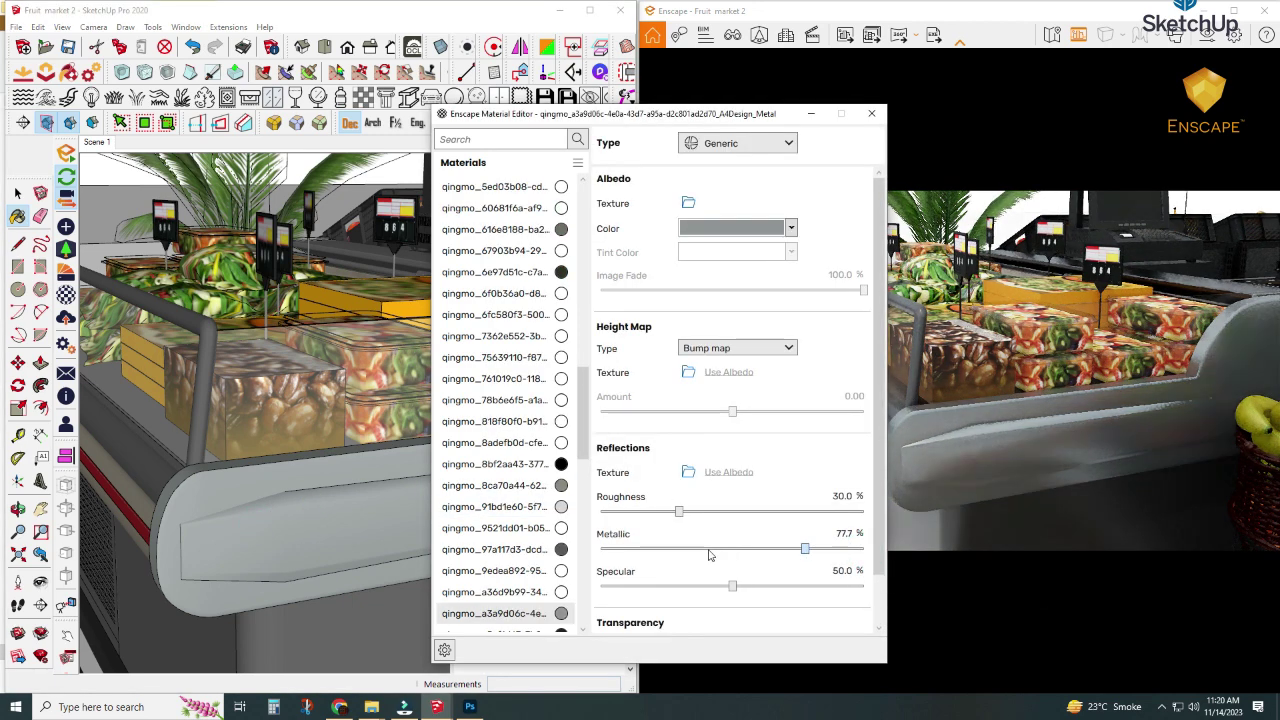
{"action": "left_click_drag", "start_coordinate": [709, 555], "coordinate": [669, 555]}
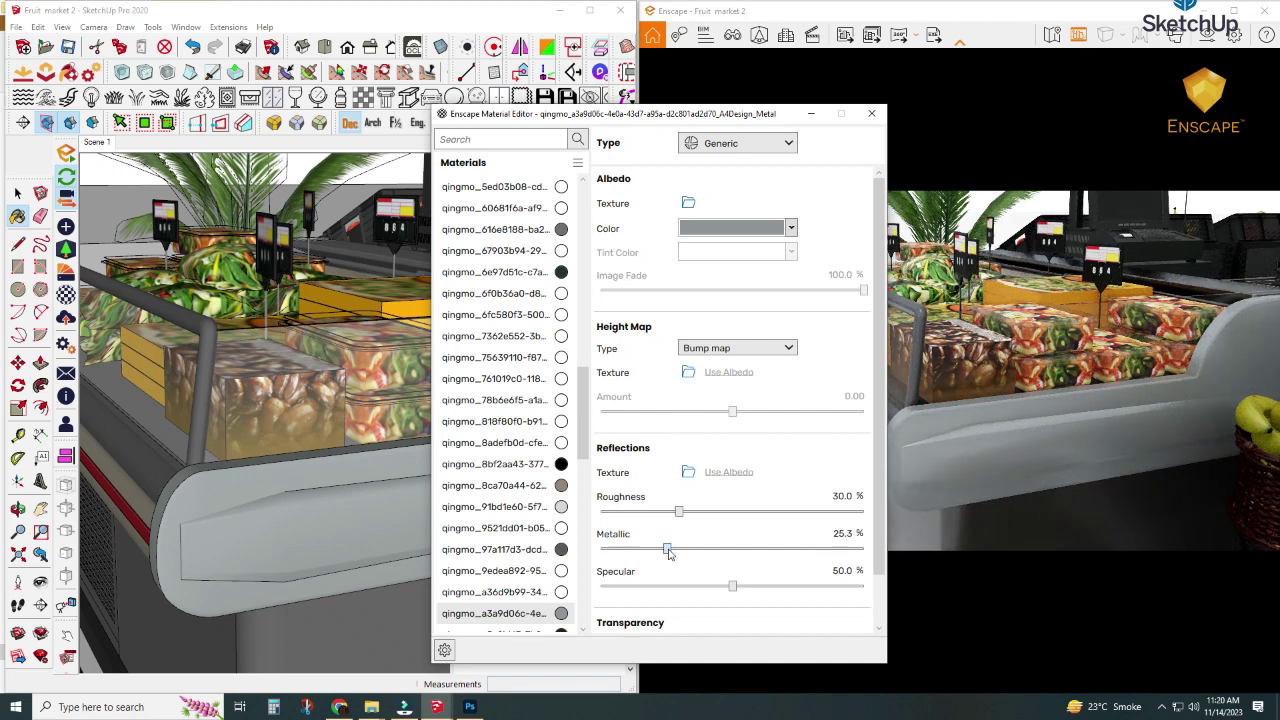
{"action": "left_click_drag", "start_coordinate": [667, 551], "coordinate": [668, 551]}
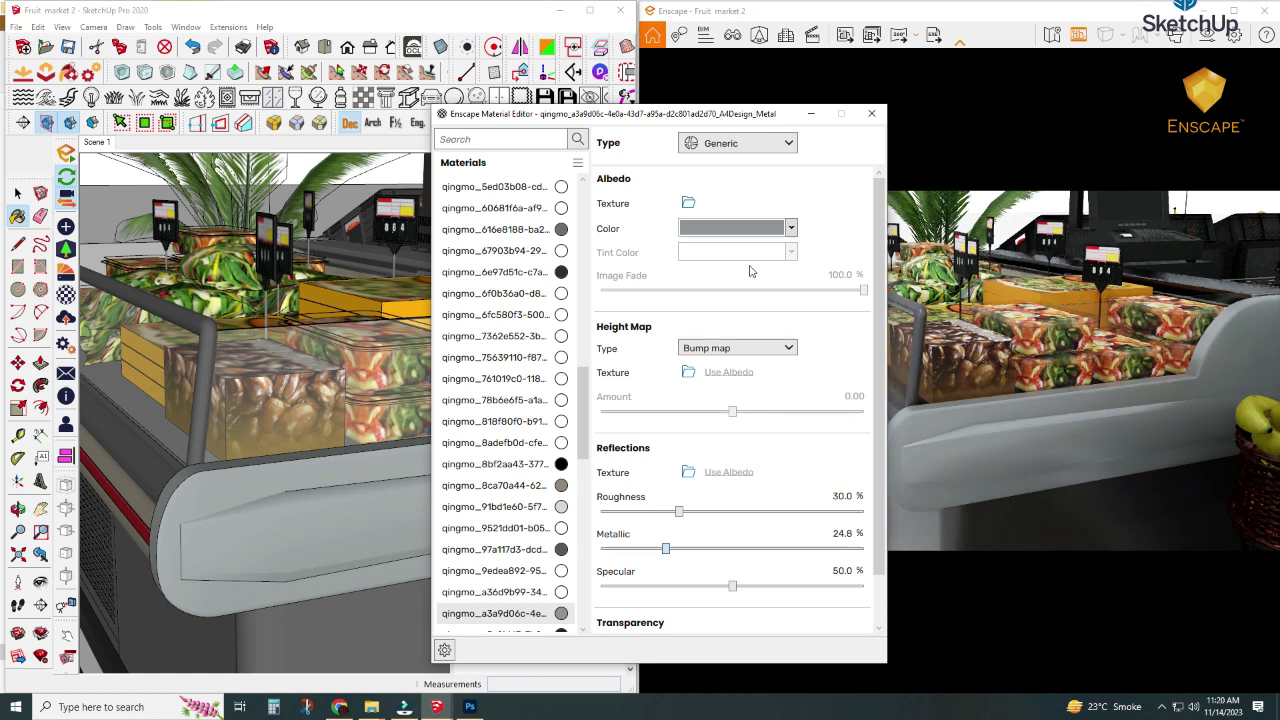
{"action": "left_click", "coordinate": [810, 117]}
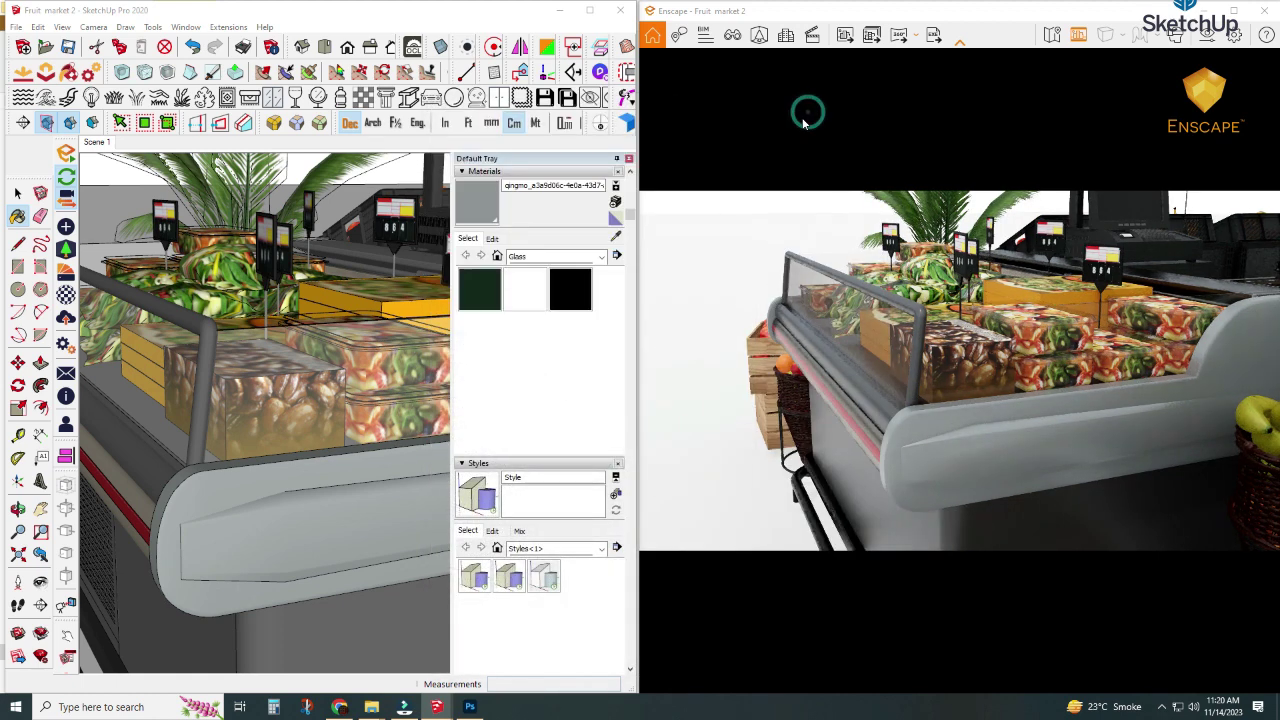
Switch to Scene 1's wide front view of the fruit stand and show Enscape full screen.
{"action": "left_click", "coordinate": [768, 371]}
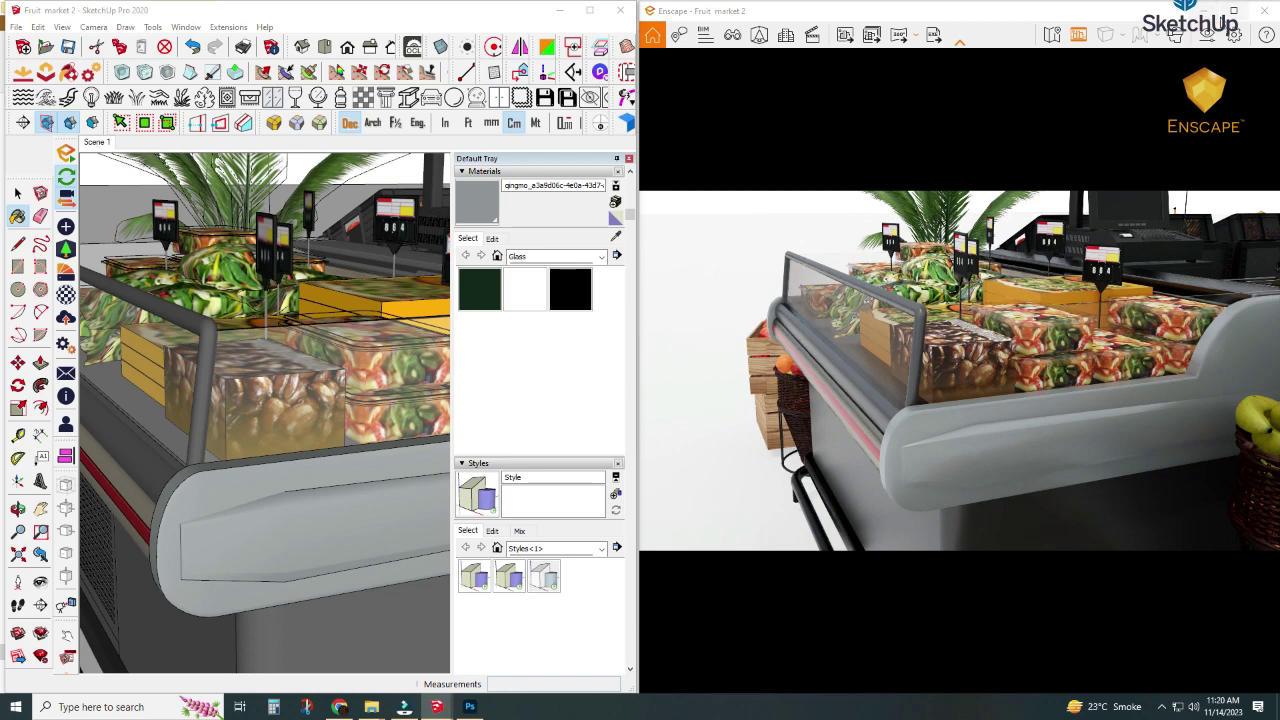
{"action": "left_click", "coordinate": [1234, 10]}
{"action": "left_click", "coordinate": [1234, 10]}
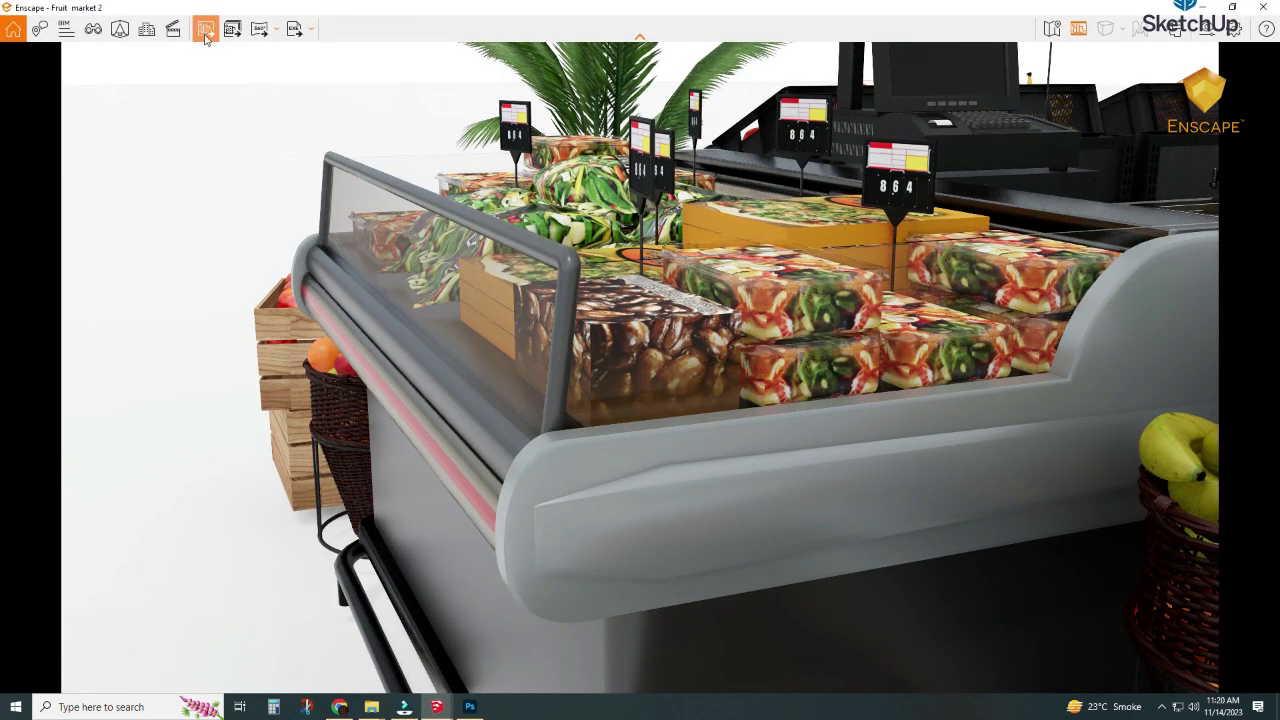
{"action": "left_click", "coordinate": [1234, 10]}
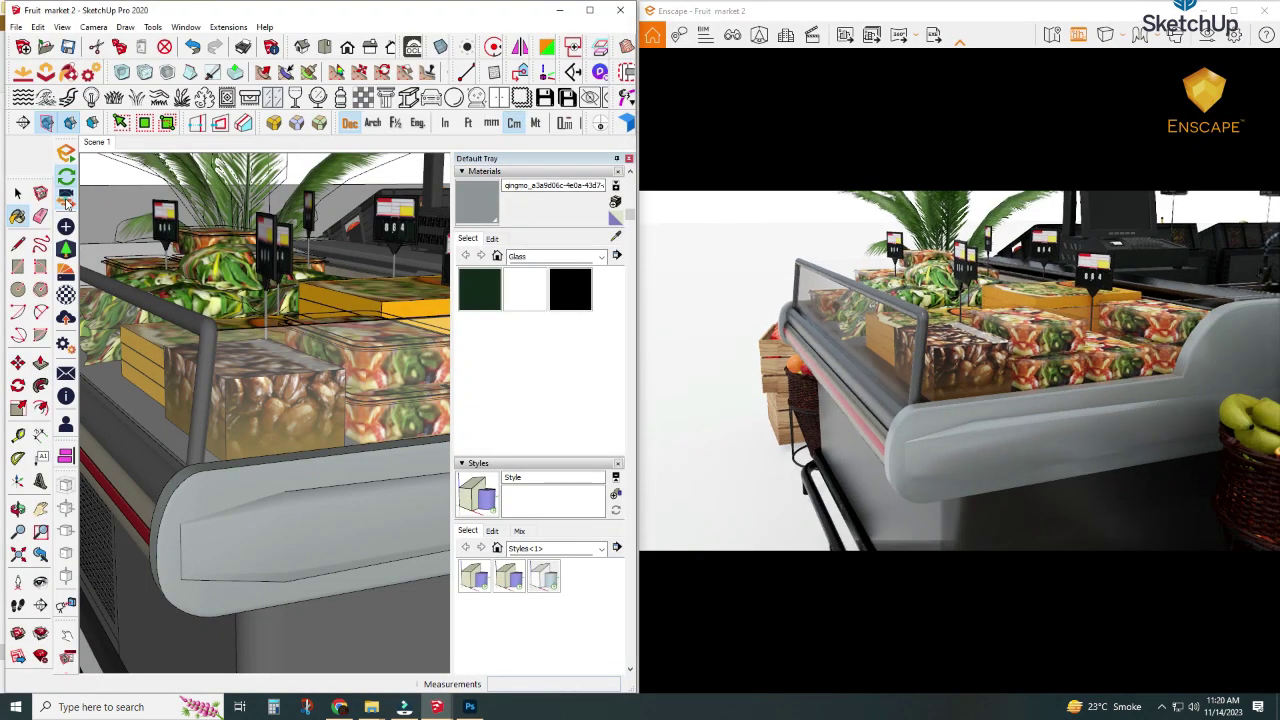
{"action": "left_click", "coordinate": [90, 145]}
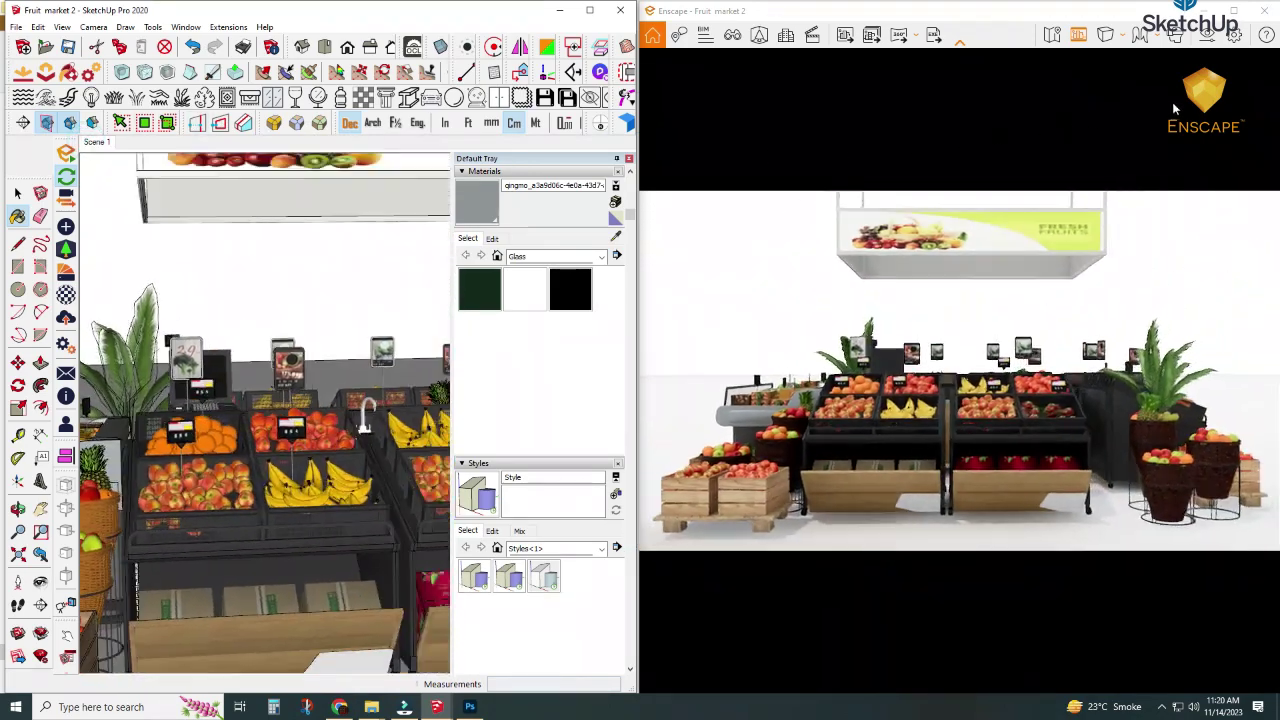
{"action": "left_click", "coordinate": [1236, 10]}
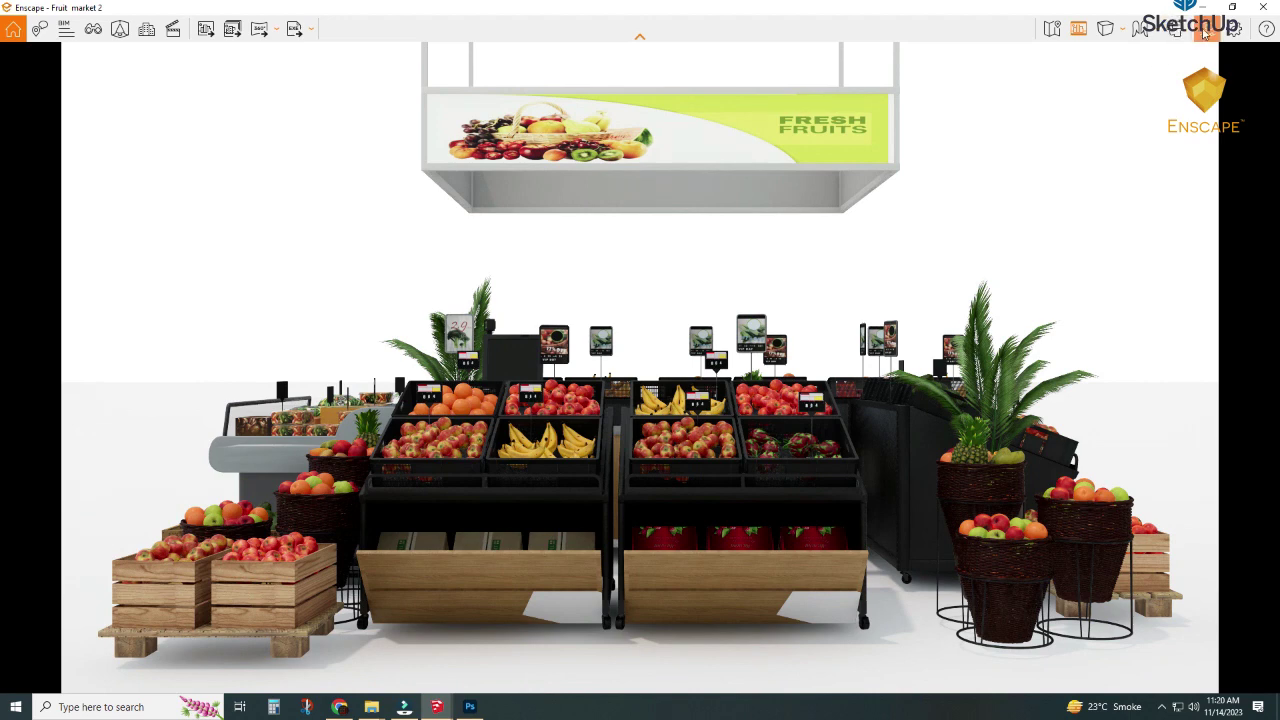
{"action": "left_click", "coordinate": [1205, 33]}
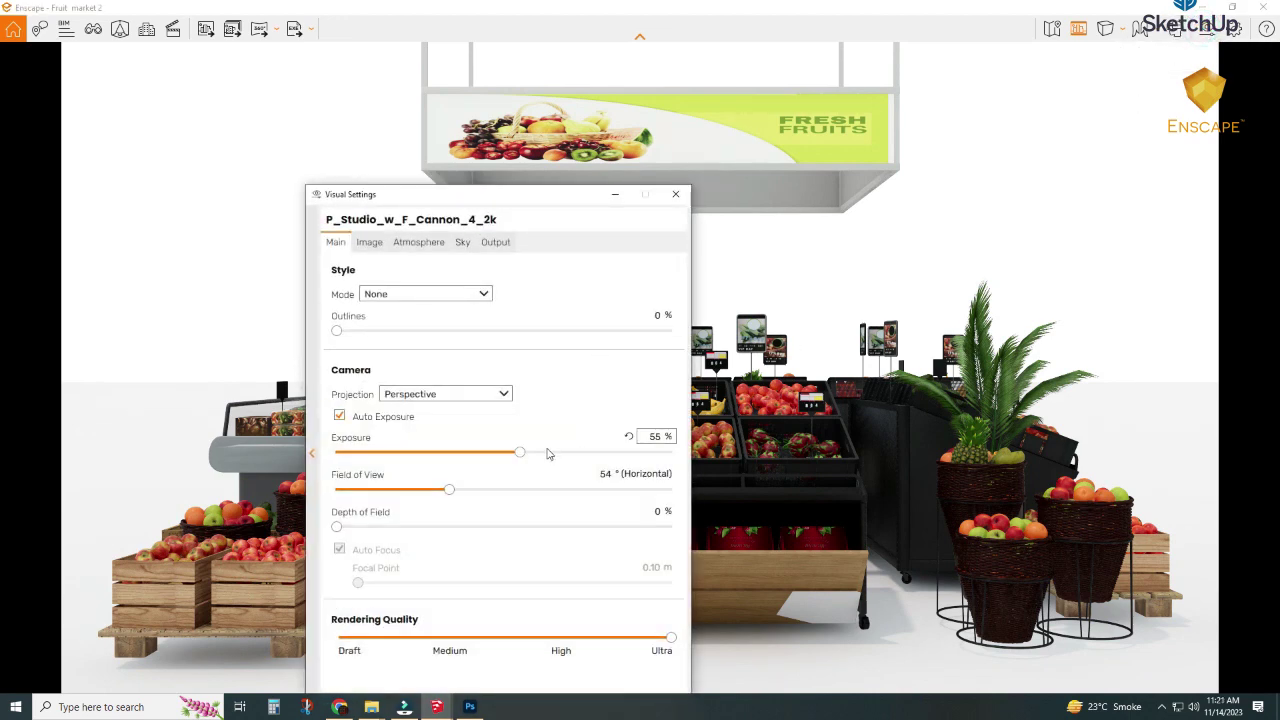
Set Enscape exposure to 54% and sun brightness to 10%, then close Visual Settings.
{"action": "left_click_drag", "start_coordinate": [521, 457], "coordinate": [518, 455]}
{"action": "left_click", "coordinate": [369, 244]}
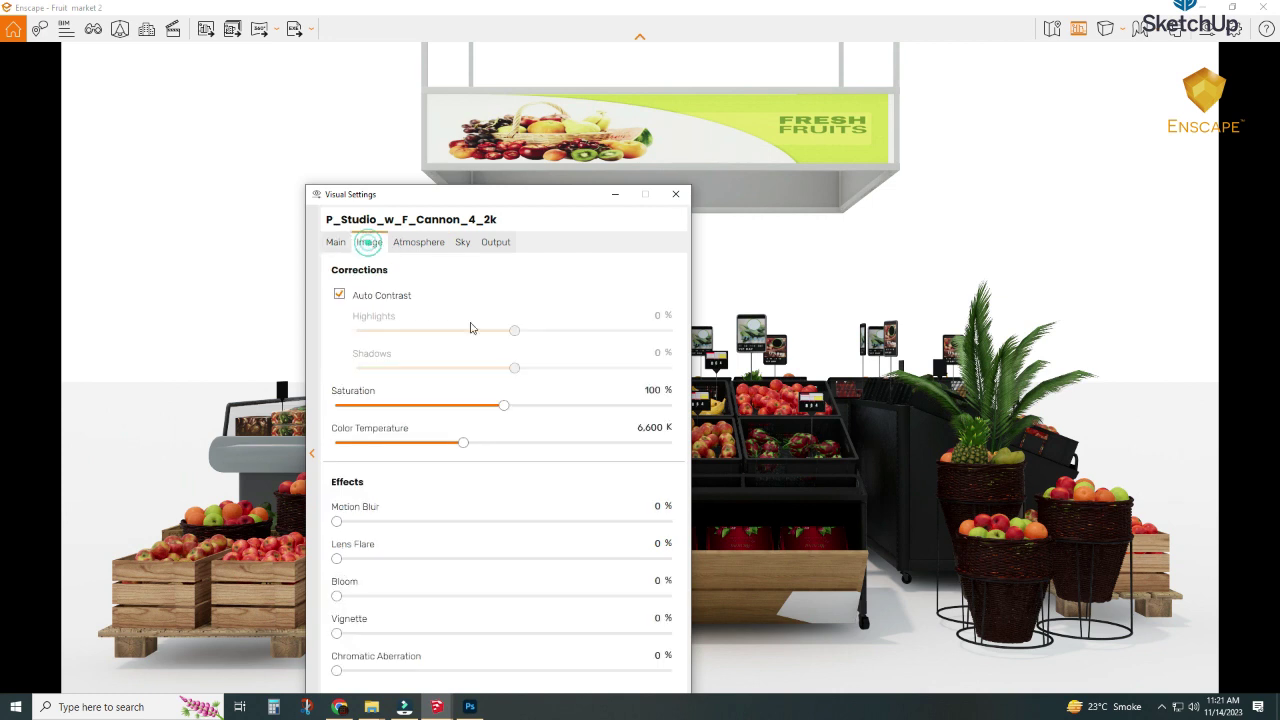
{"action": "left_click", "coordinate": [413, 246]}
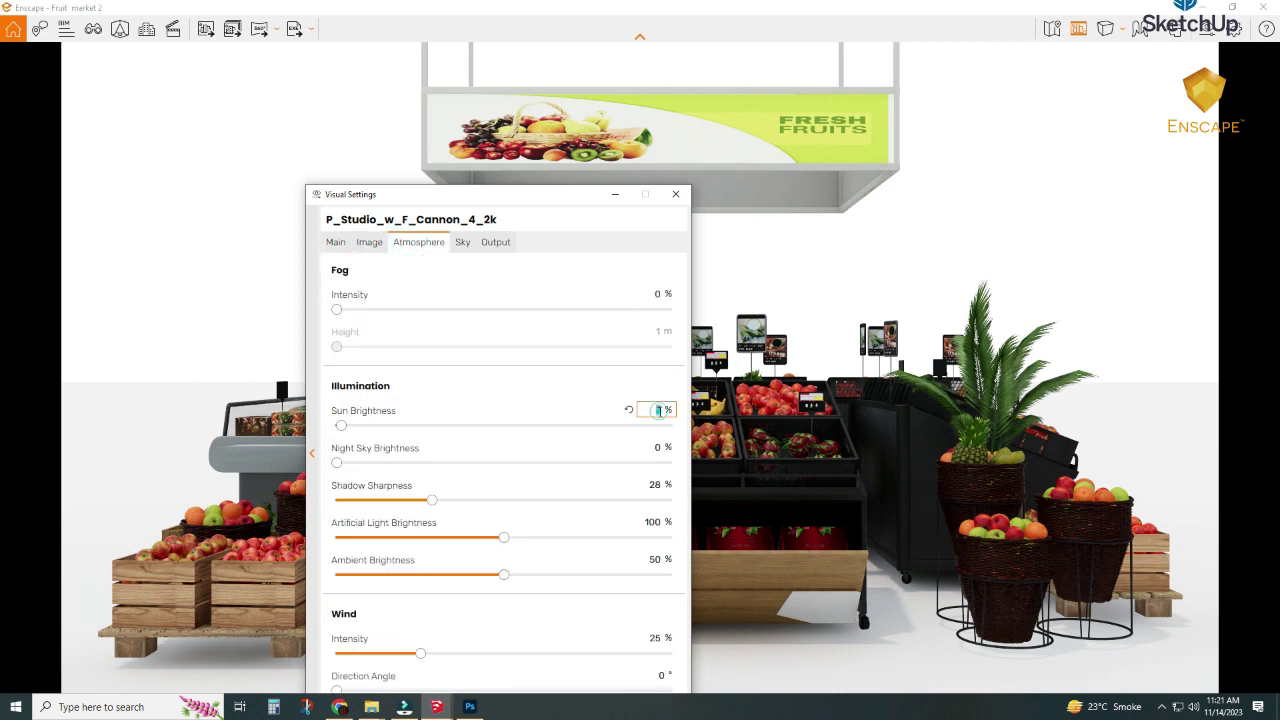
{"action": "type", "text": "0"}
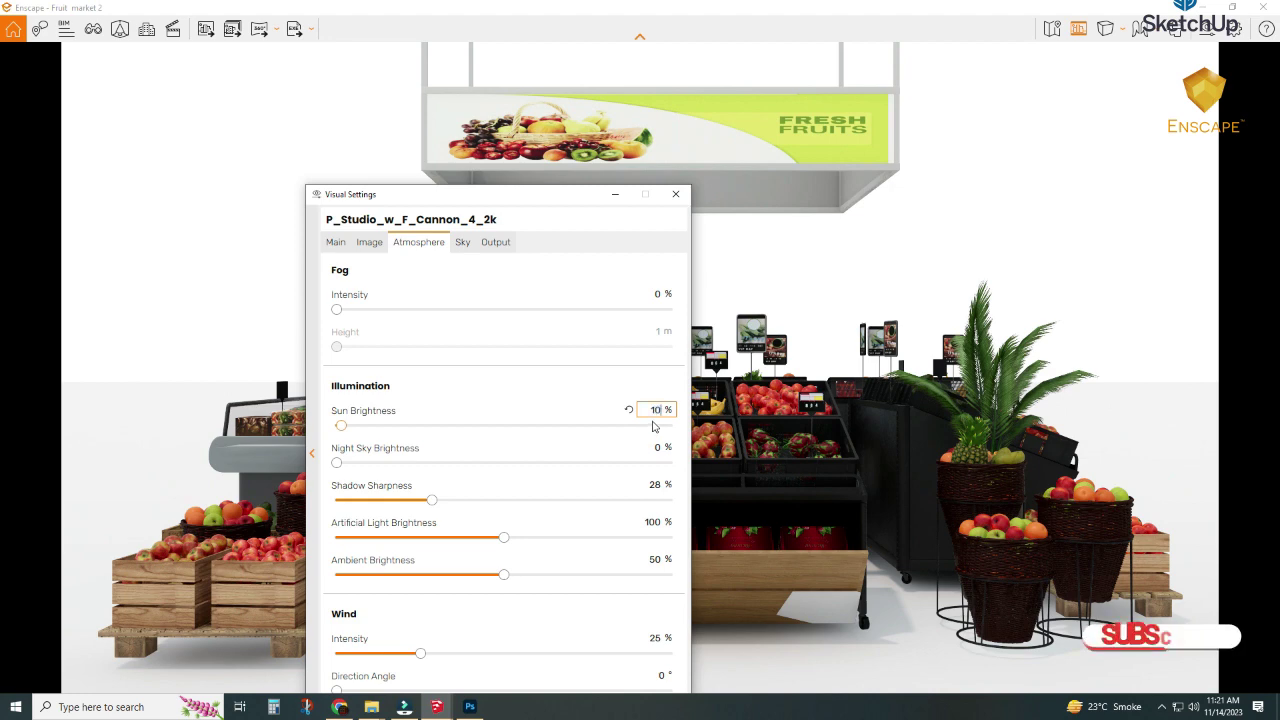
{"action": "left_click", "coordinate": [676, 194]}
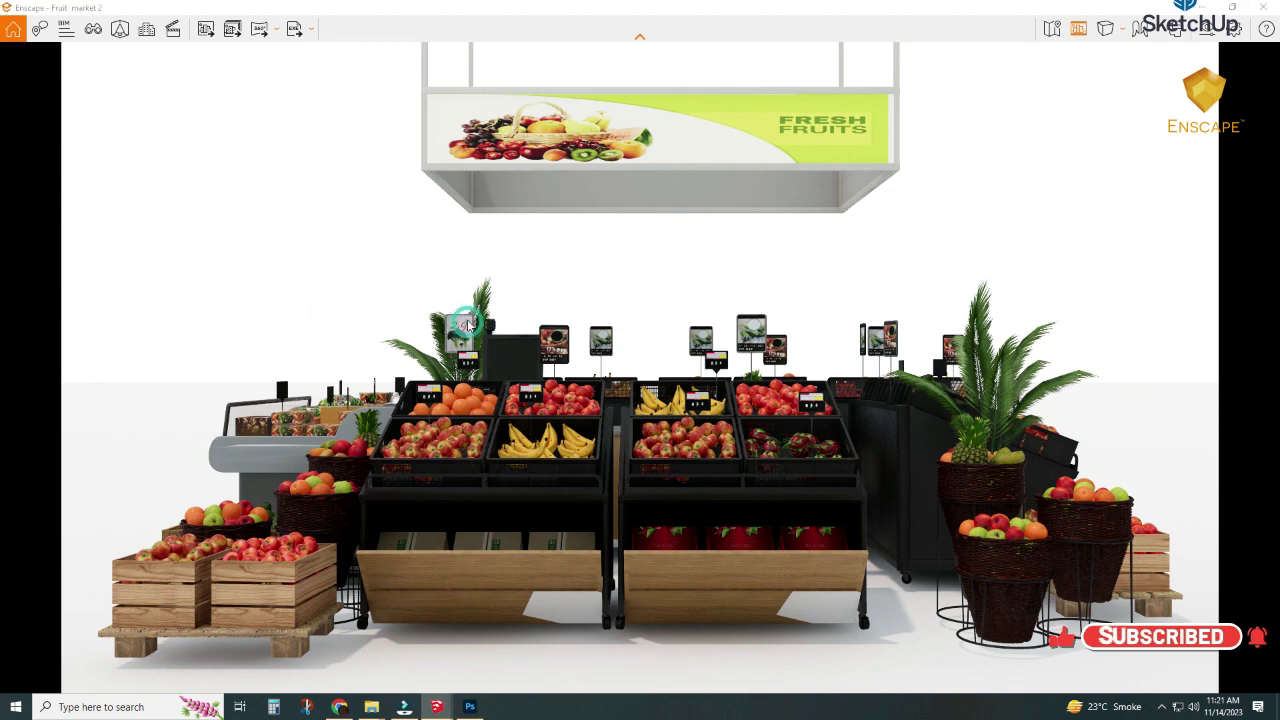
Pull back, raise and shift the Enscape camera right for a three-quarter view of the stands.
{"action": "scroll", "coordinate": [468, 327], "scroll_direction": "down", "scroll_amount": 2}
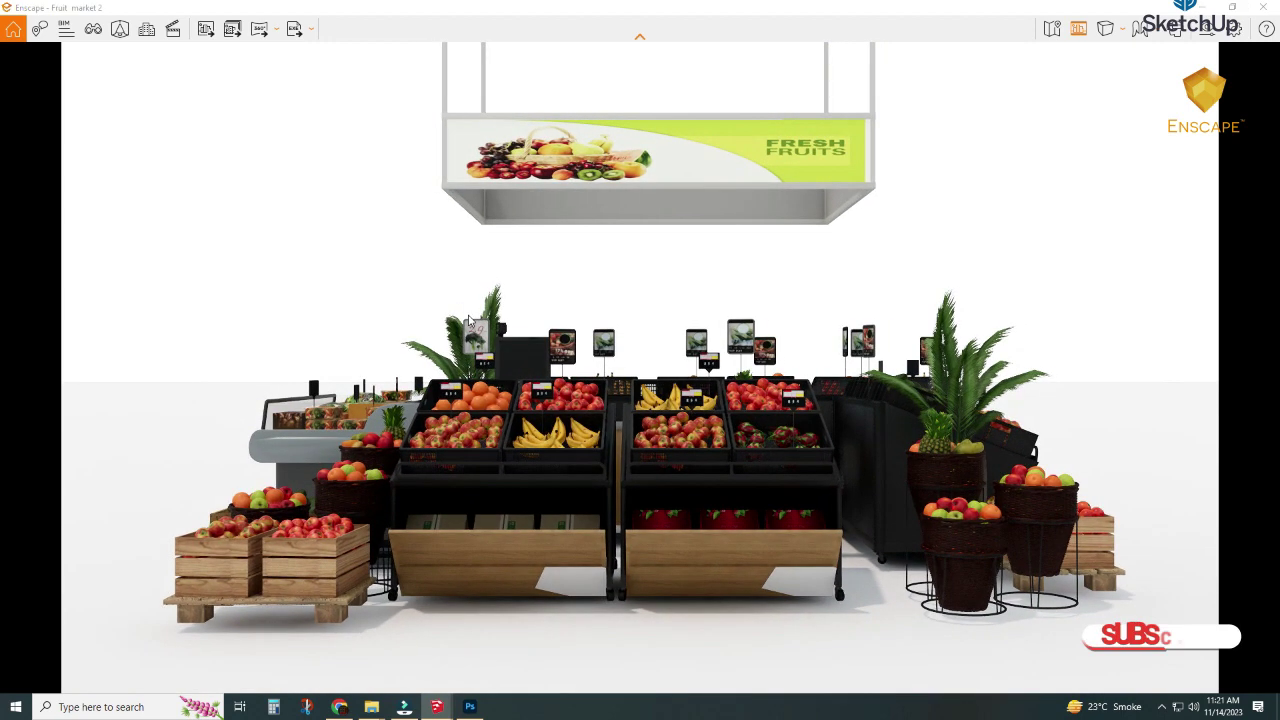
{"action": "key", "text": "e"}
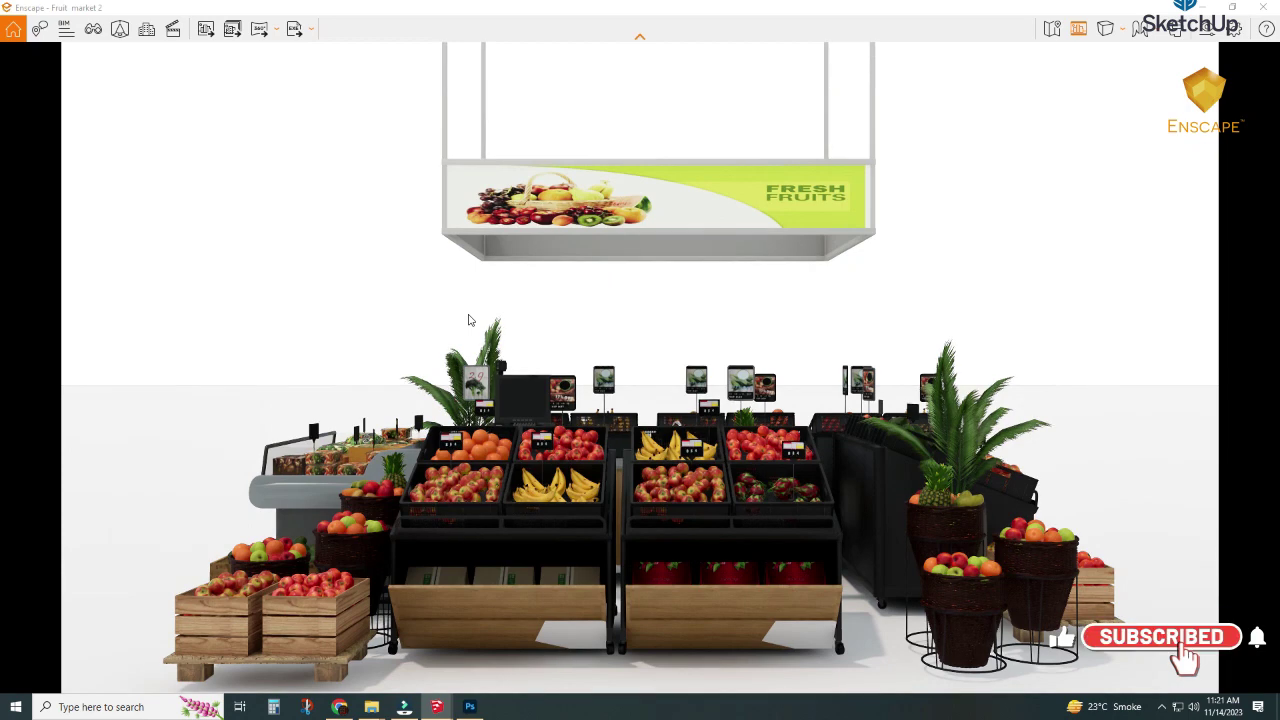
{"action": "scroll", "coordinate": [468, 320], "scroll_direction": "down", "scroll_amount": 1}
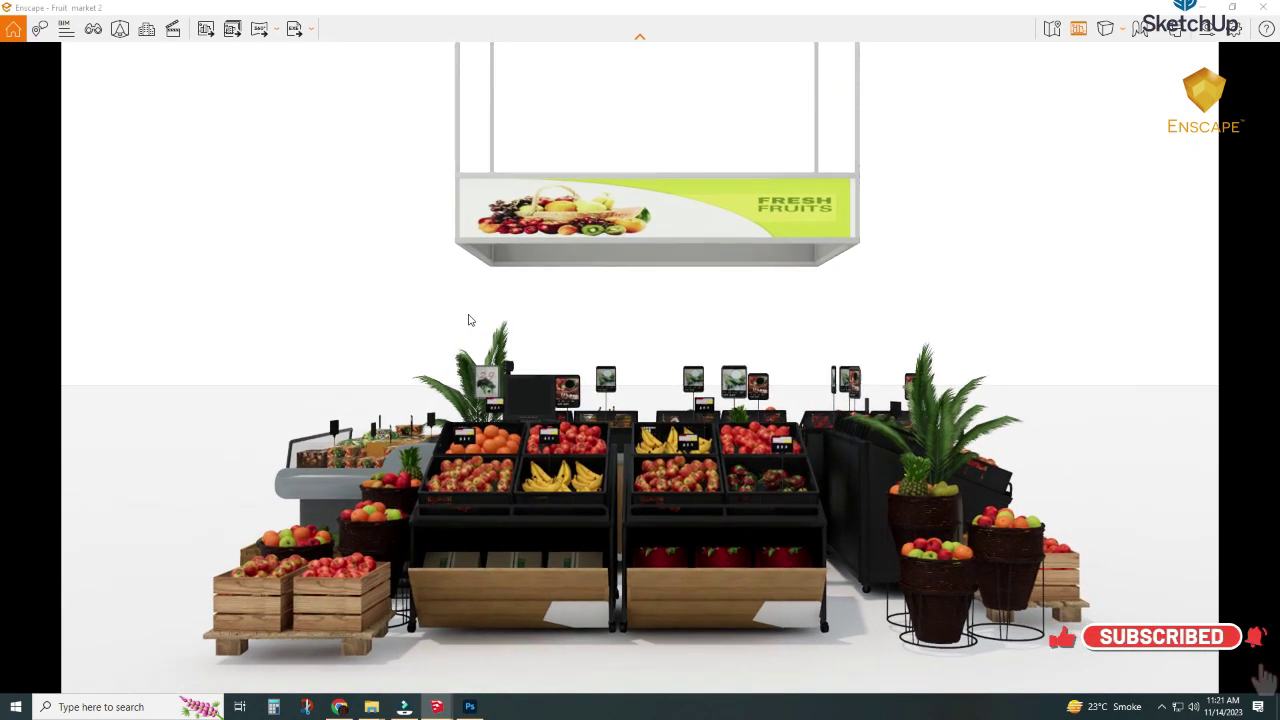
{"action": "key", "text": "e"}
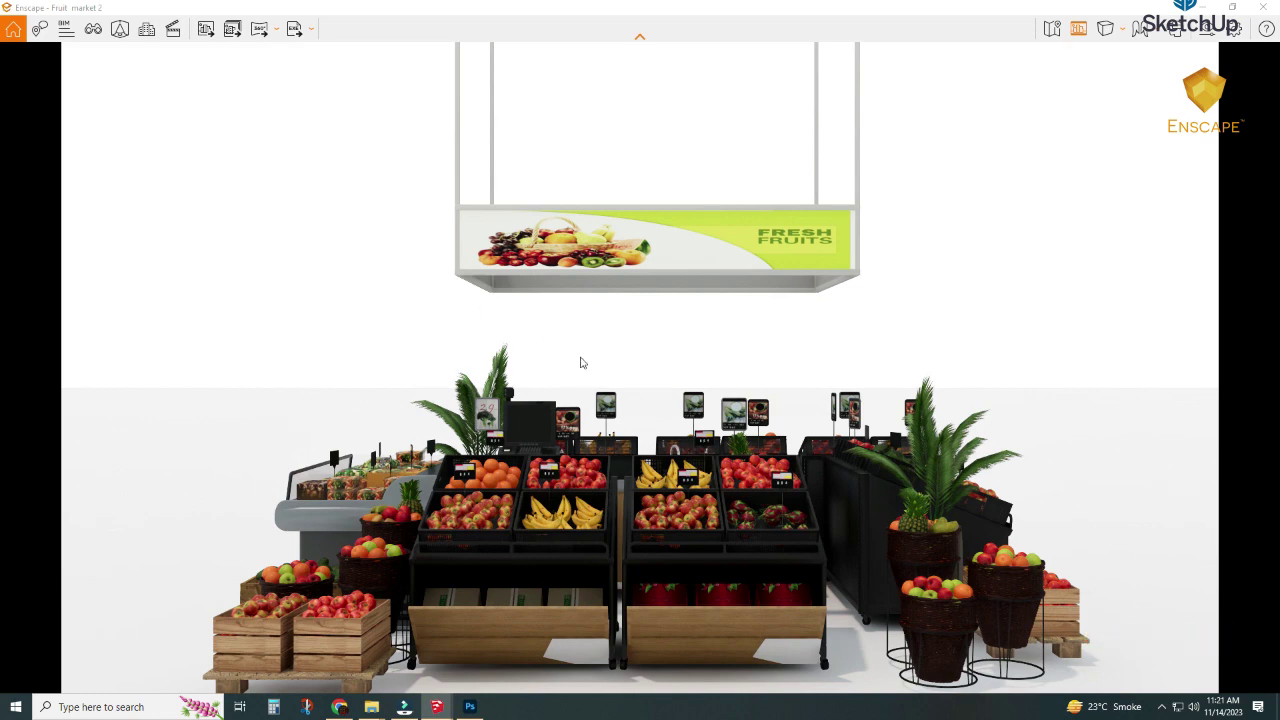
{"action": "scroll", "coordinate": [620, 371], "scroll_direction": "up", "scroll_amount": 3}
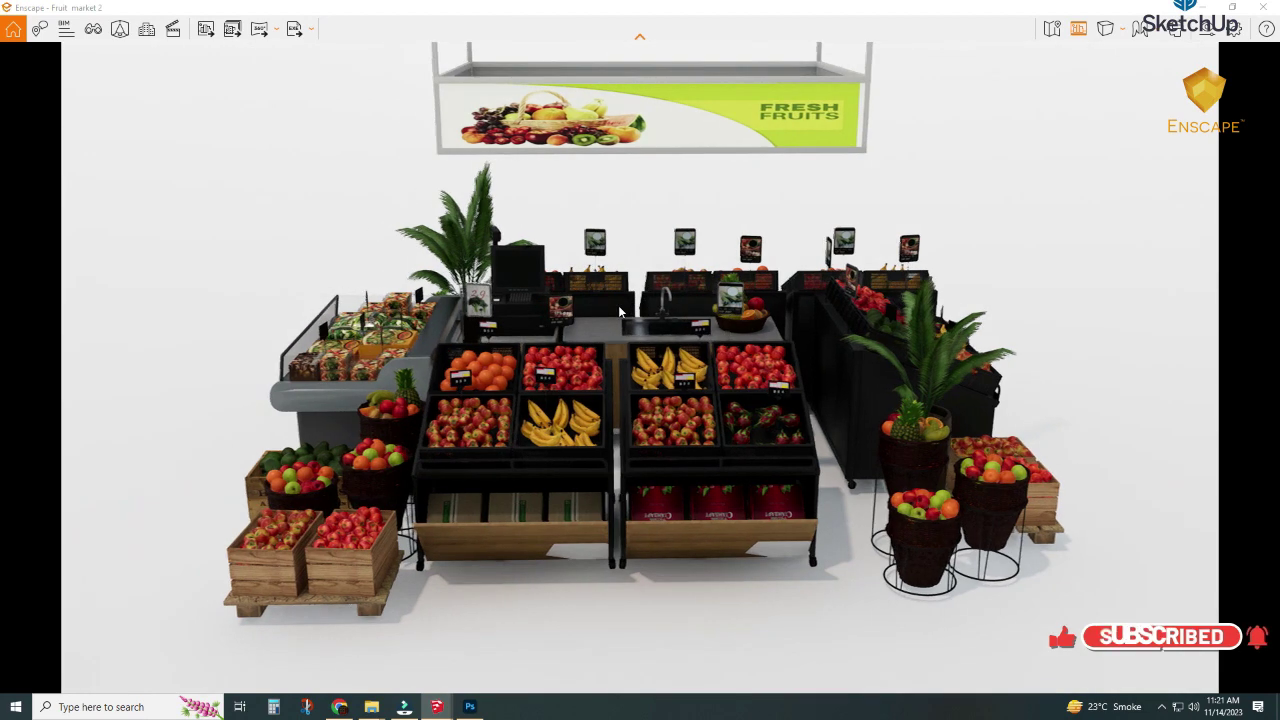
{"action": "scroll", "coordinate": [620, 312], "scroll_direction": "up", "scroll_amount": 2}
{"action": "scroll", "coordinate": [619, 311], "scroll_direction": "up", "scroll_amount": 2}
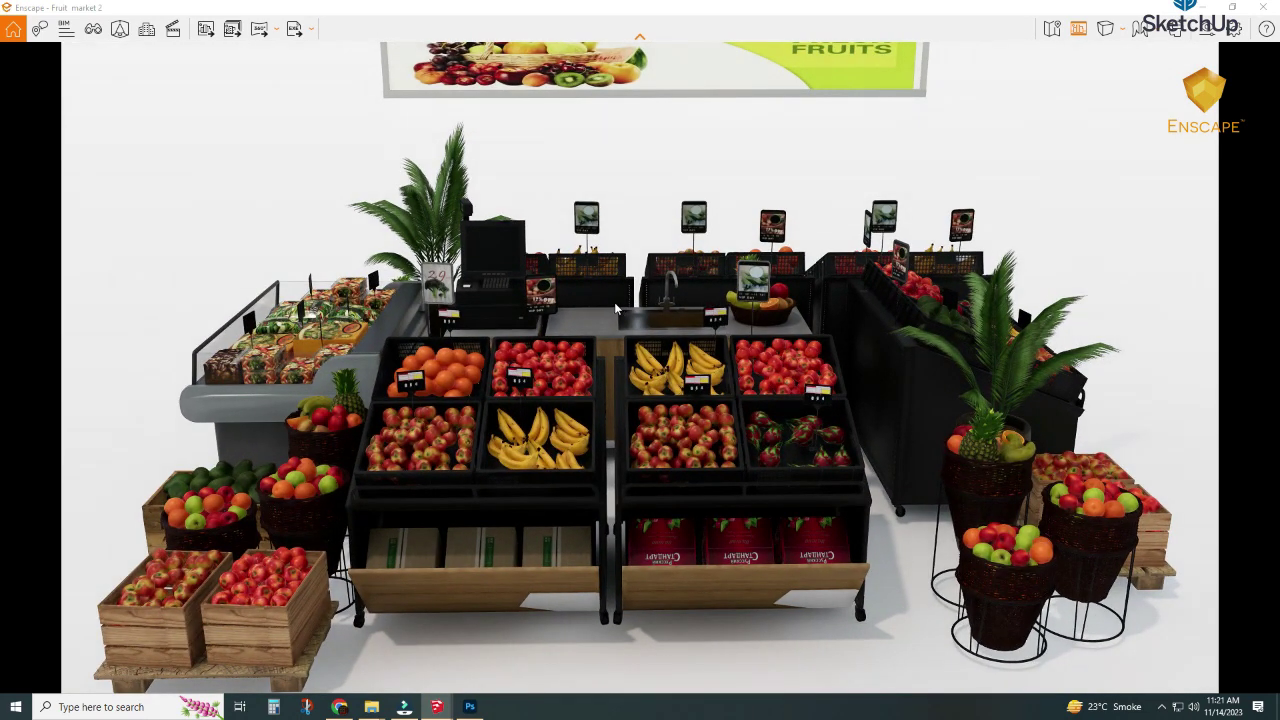
{"action": "key", "text": "d"}
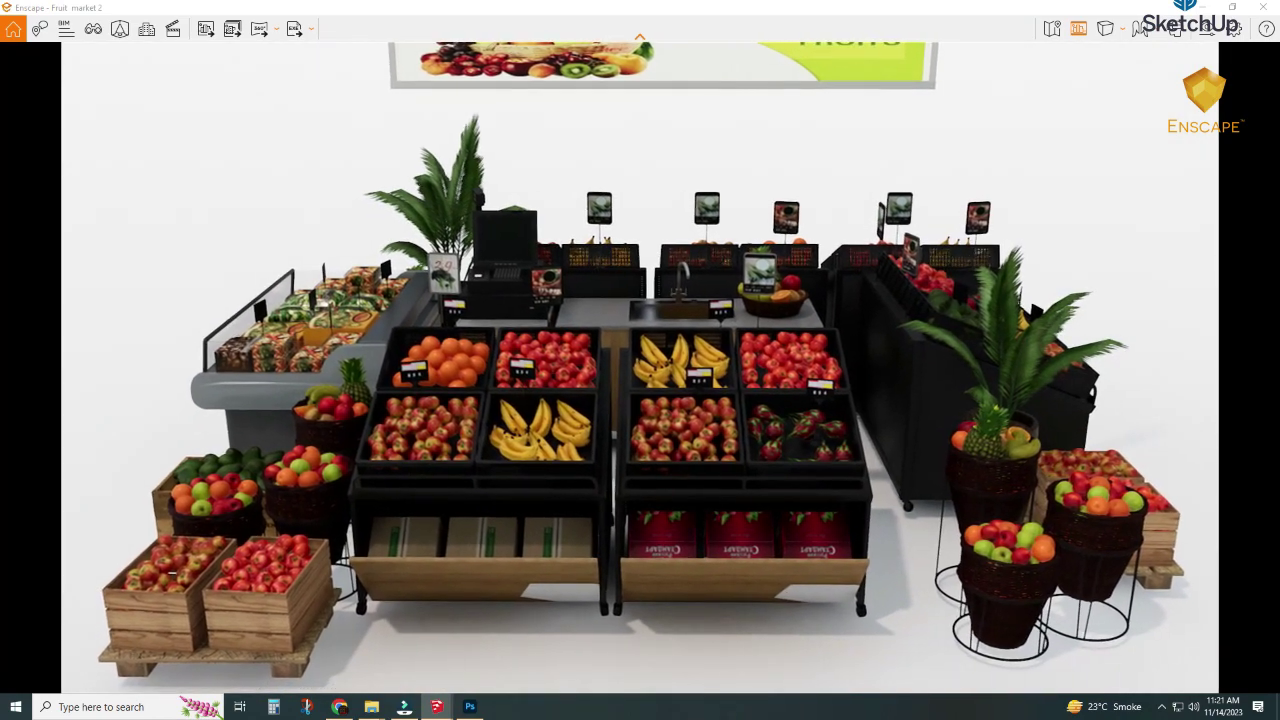
{"action": "left_click_drag", "start_coordinate": [704, 188], "coordinate": [680, 187]}
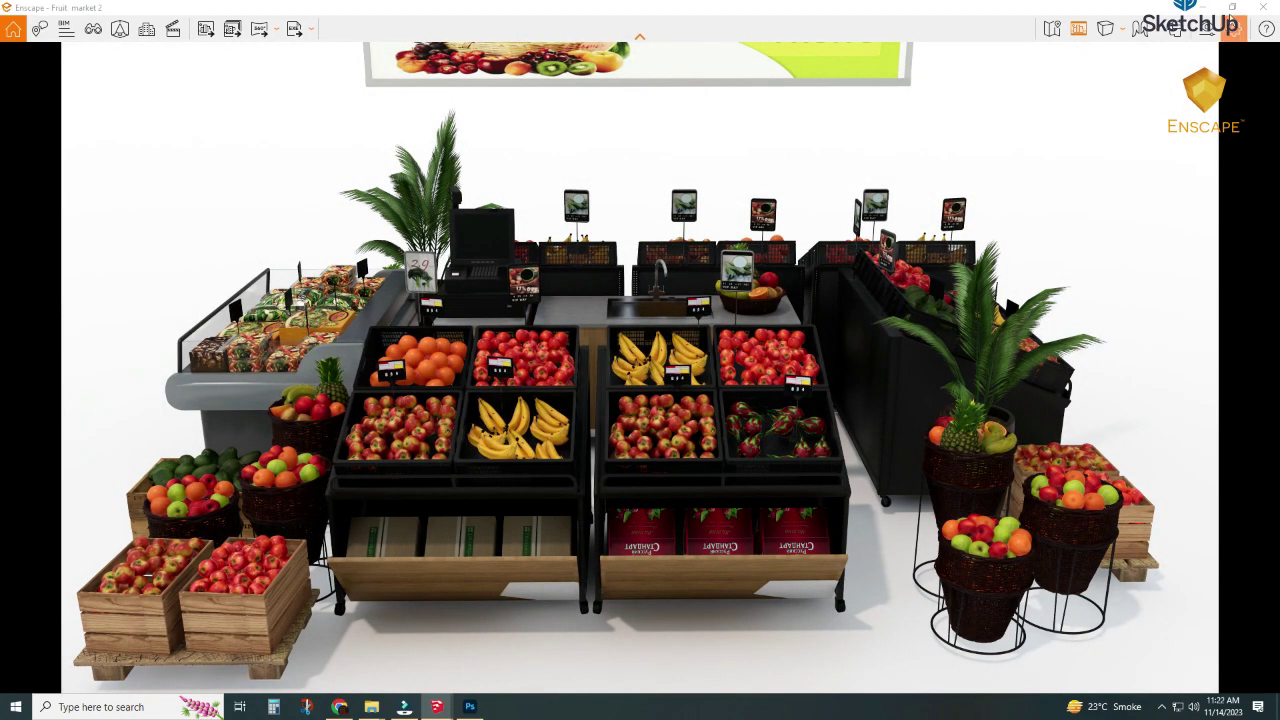
Restore Enscape to half screen and orbit SketchUp in under the crates, selecting the crate-bottom edge.
{"action": "left_click", "coordinate": [1234, 7]}
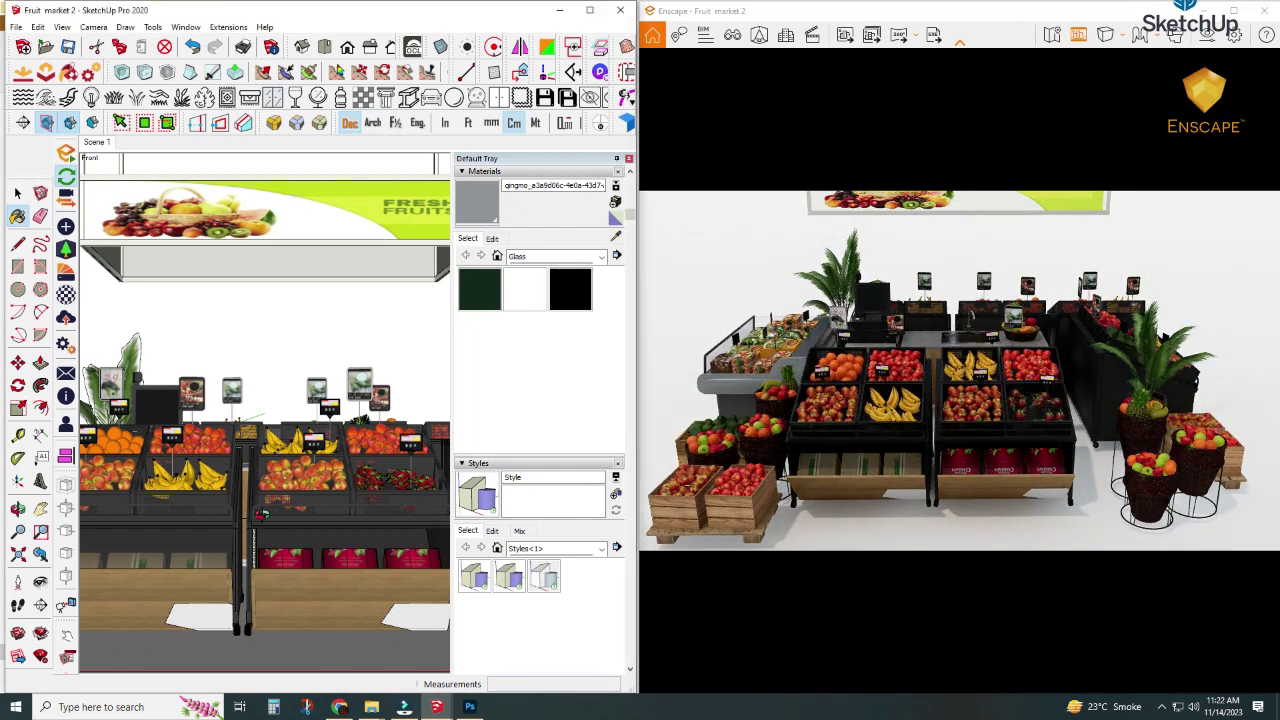
{"action": "middle_click_drag", "start_coordinate": [369, 483], "coordinate": [374, 488]}
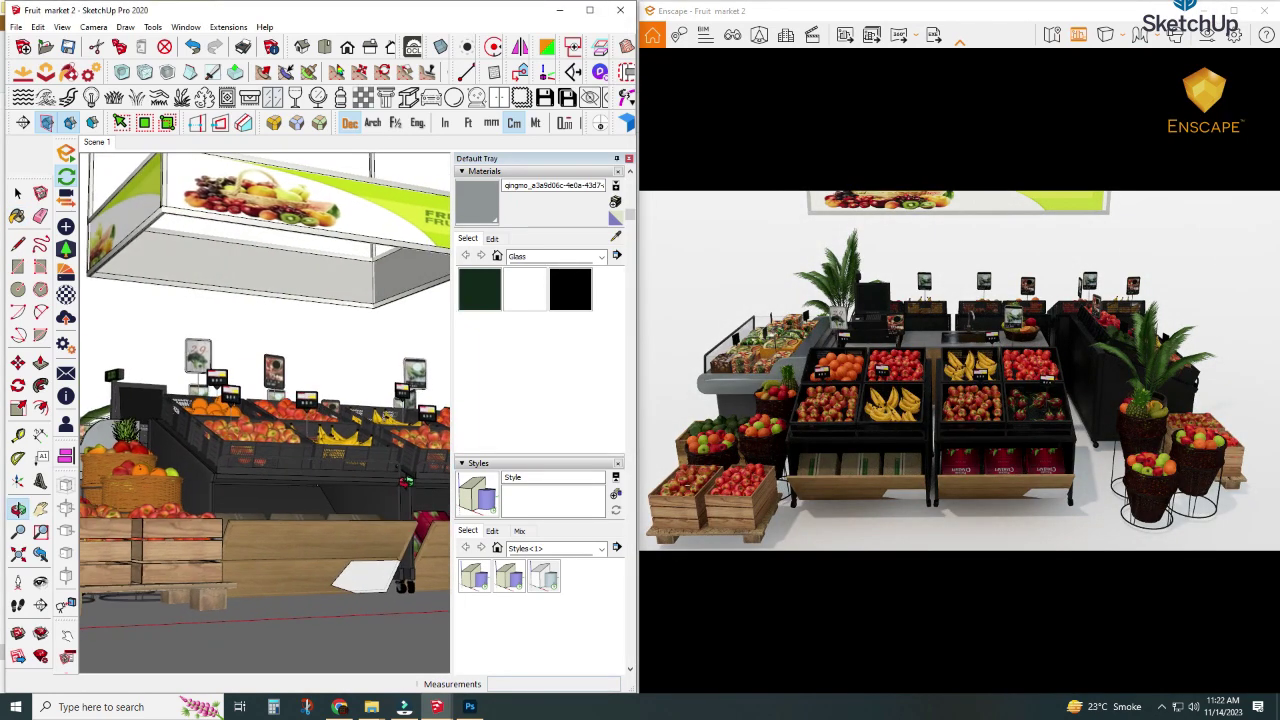
{"action": "scroll", "coordinate": [192, 610], "scroll_direction": "up", "scroll_amount": 2}
{"action": "scroll", "coordinate": [205, 612], "scroll_direction": "up", "scroll_amount": 2}
{"action": "scroll", "coordinate": [214, 603], "scroll_direction": "up", "scroll_amount": 2}
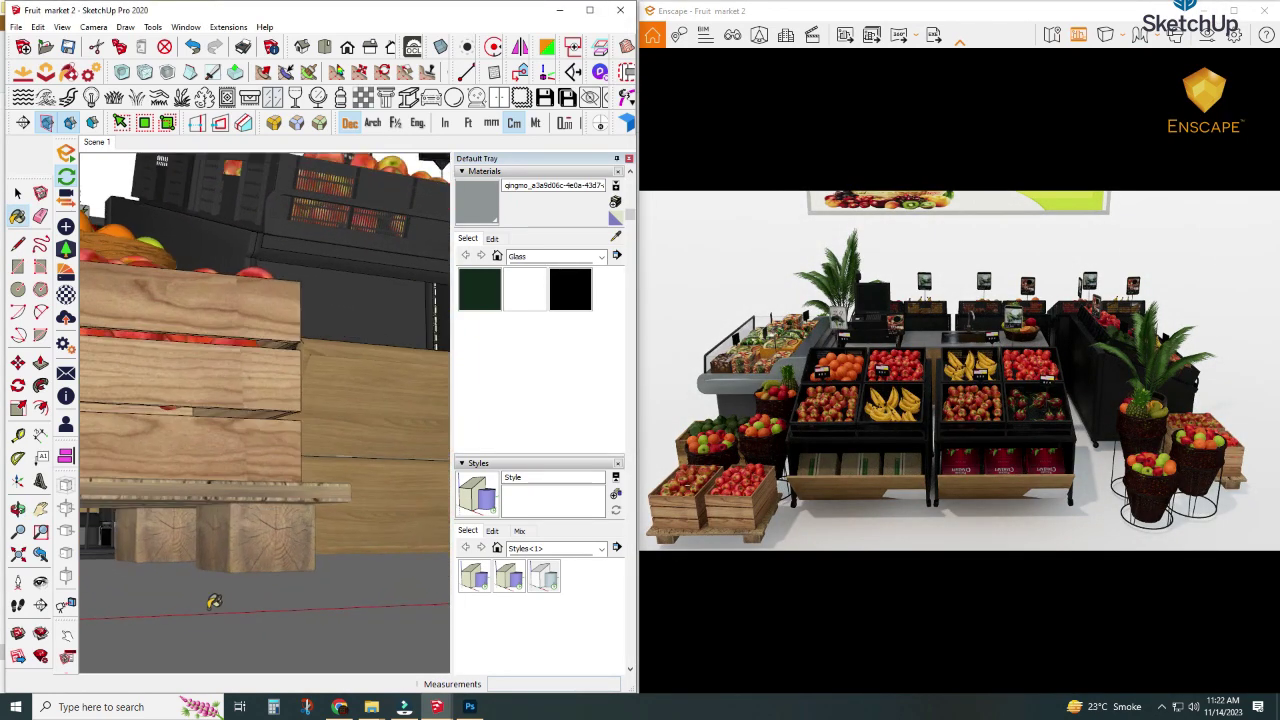
{"action": "scroll", "coordinate": [240, 597], "scroll_direction": "up", "scroll_amount": 2}
{"action": "middle_click_drag", "start_coordinate": [240, 597], "coordinate": [286, 571]}
{"action": "scroll", "coordinate": [288, 571], "scroll_direction": "up", "scroll_amount": 2}
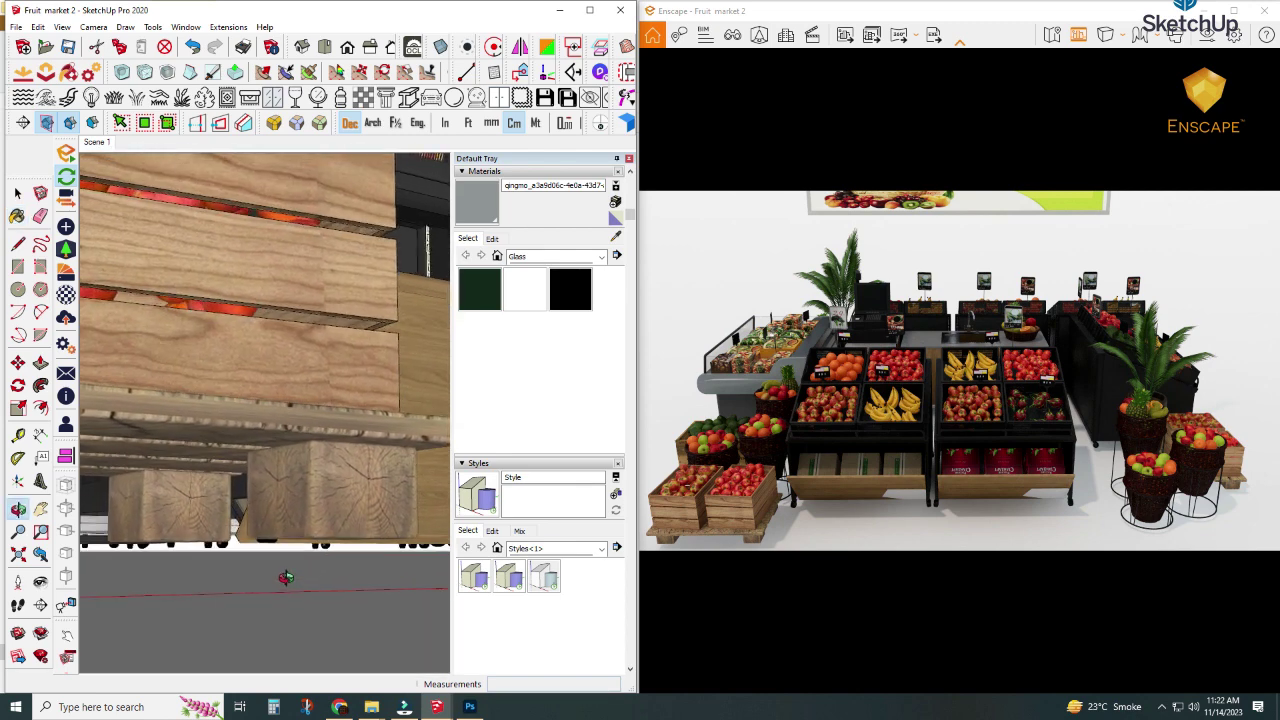
{"action": "scroll", "coordinate": [287, 568], "scroll_direction": "up", "scroll_amount": 1}
{"action": "left_click", "coordinate": [19, 194]}
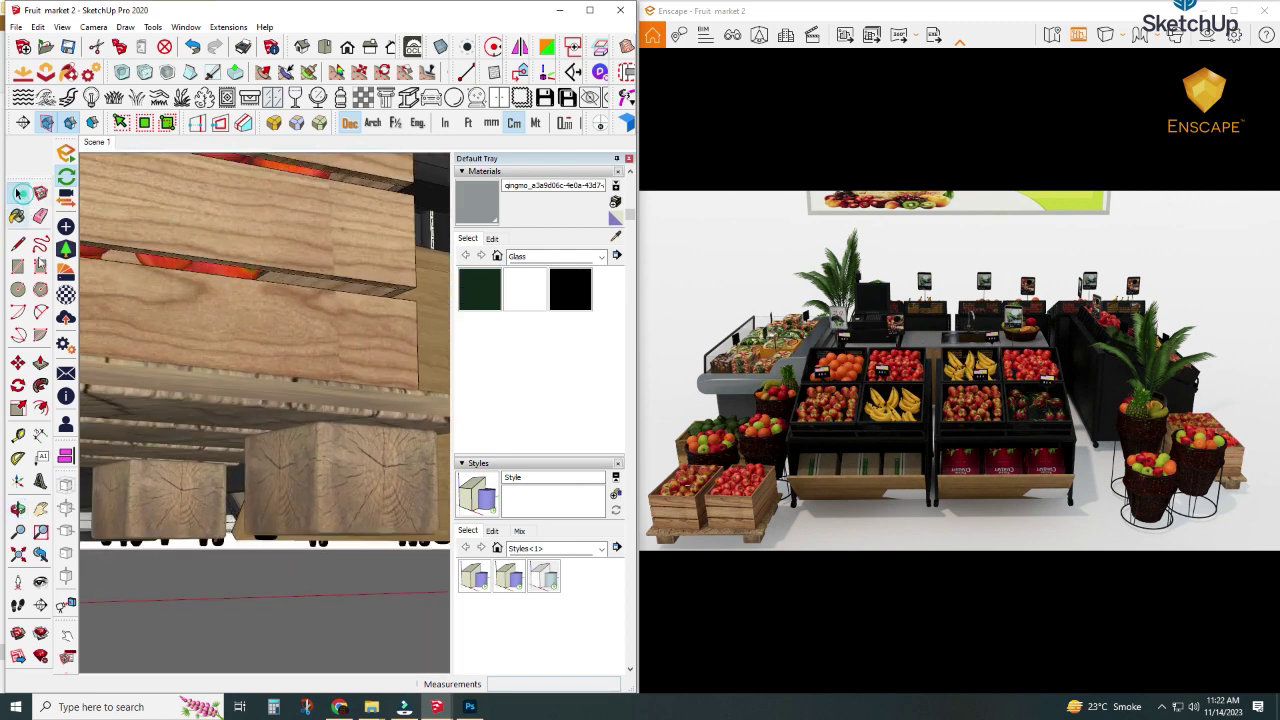
{"action": "left_click", "coordinate": [235, 591]}
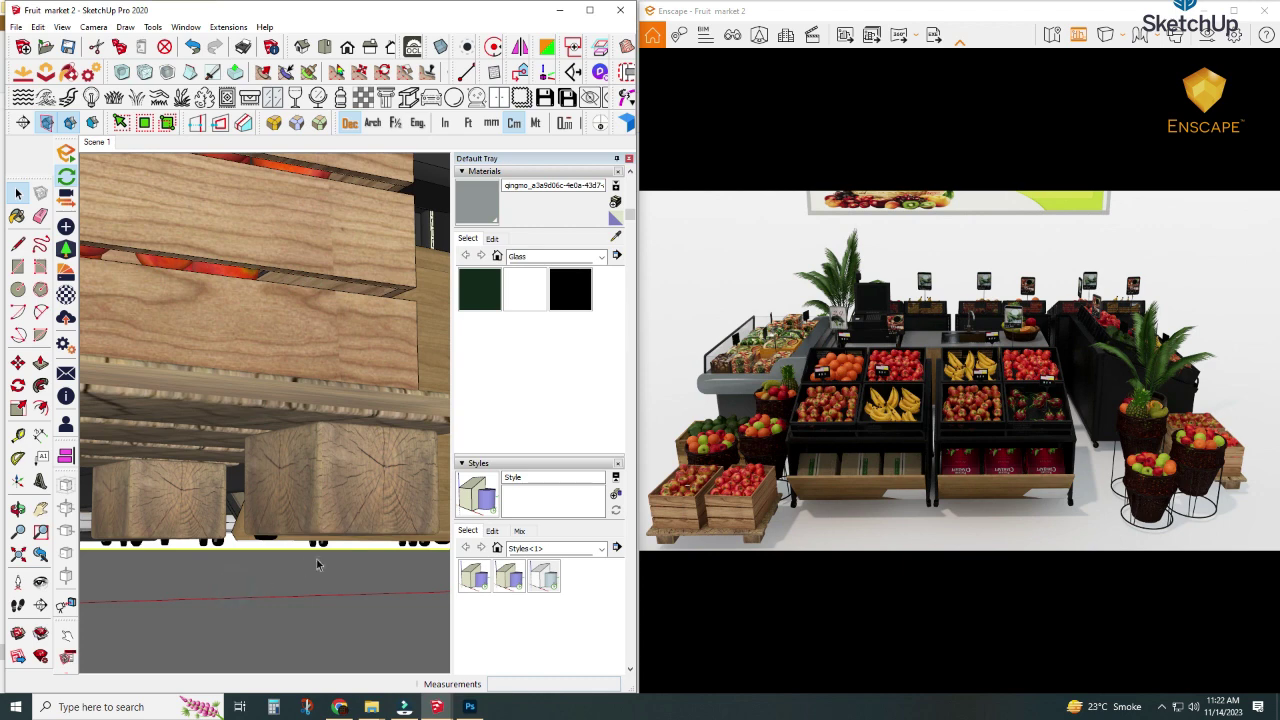
{"action": "scroll", "coordinate": [326, 543], "scroll_direction": "up", "scroll_amount": 2}
{"action": "scroll", "coordinate": [326, 542], "scroll_direction": "up", "scroll_amount": 2}
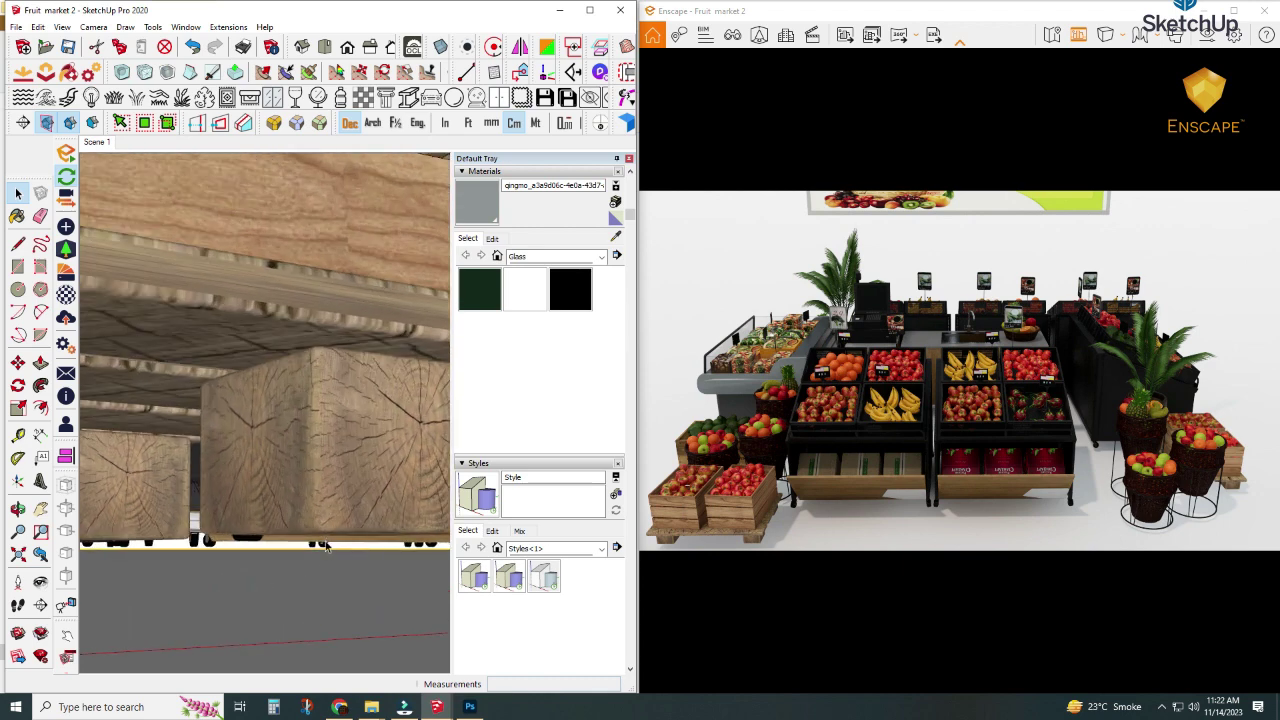
{"action": "middle_click_drag", "start_coordinate": [326, 543], "coordinate": [293, 530]}
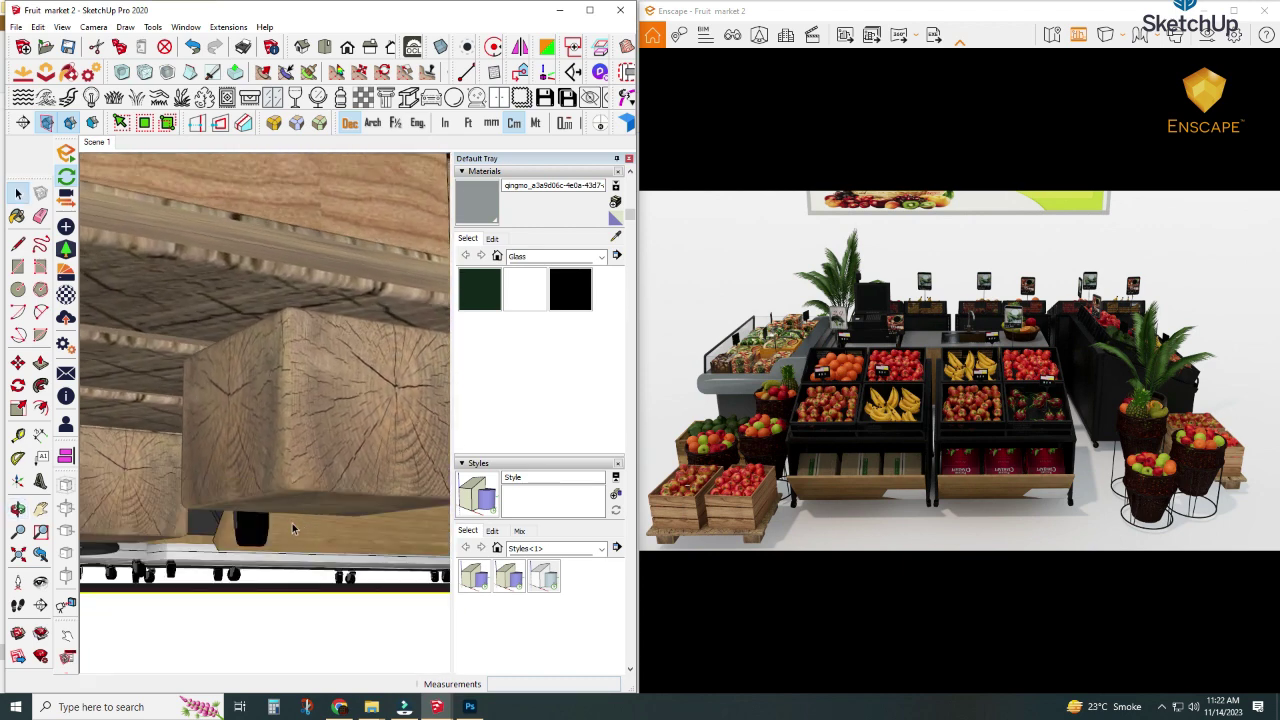
Place a section plane through the crate.
{"action": "left_click", "coordinate": [63, 457]}
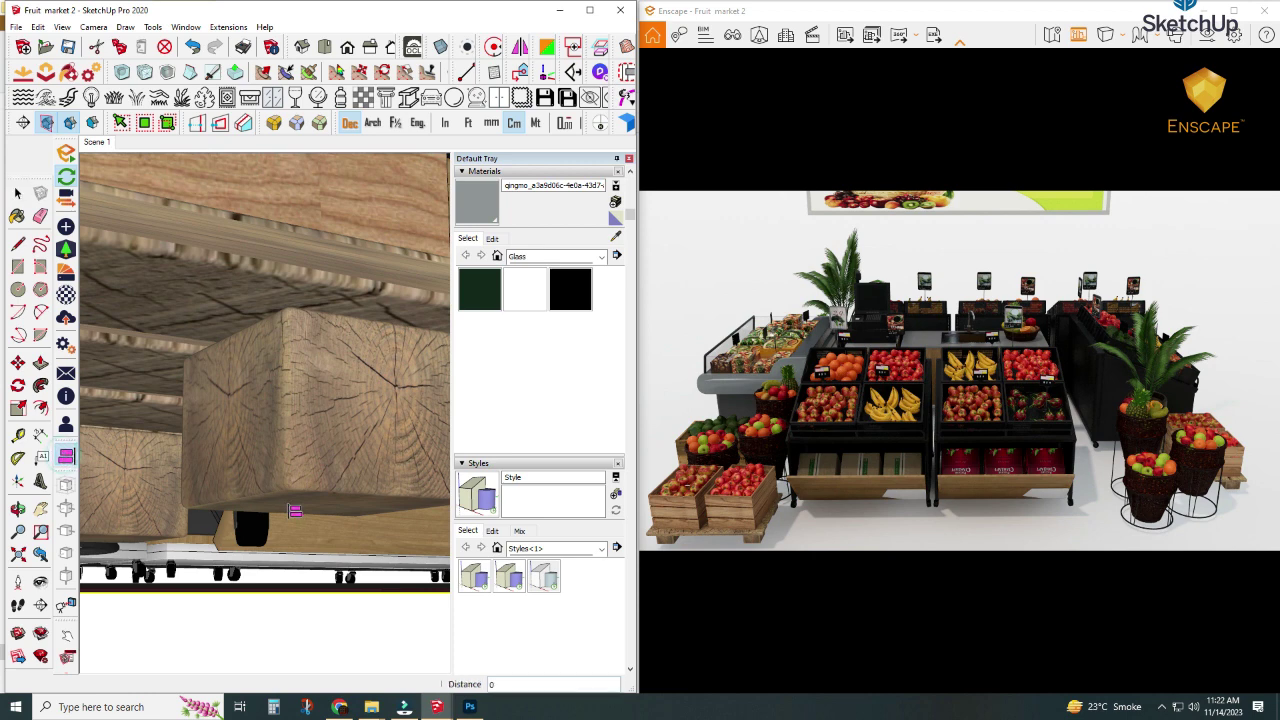
{"action": "scroll", "coordinate": [295, 505], "scroll_direction": "down", "scroll_amount": 2}
{"action": "scroll", "coordinate": [289, 466], "scroll_direction": "down", "scroll_amount": 2}
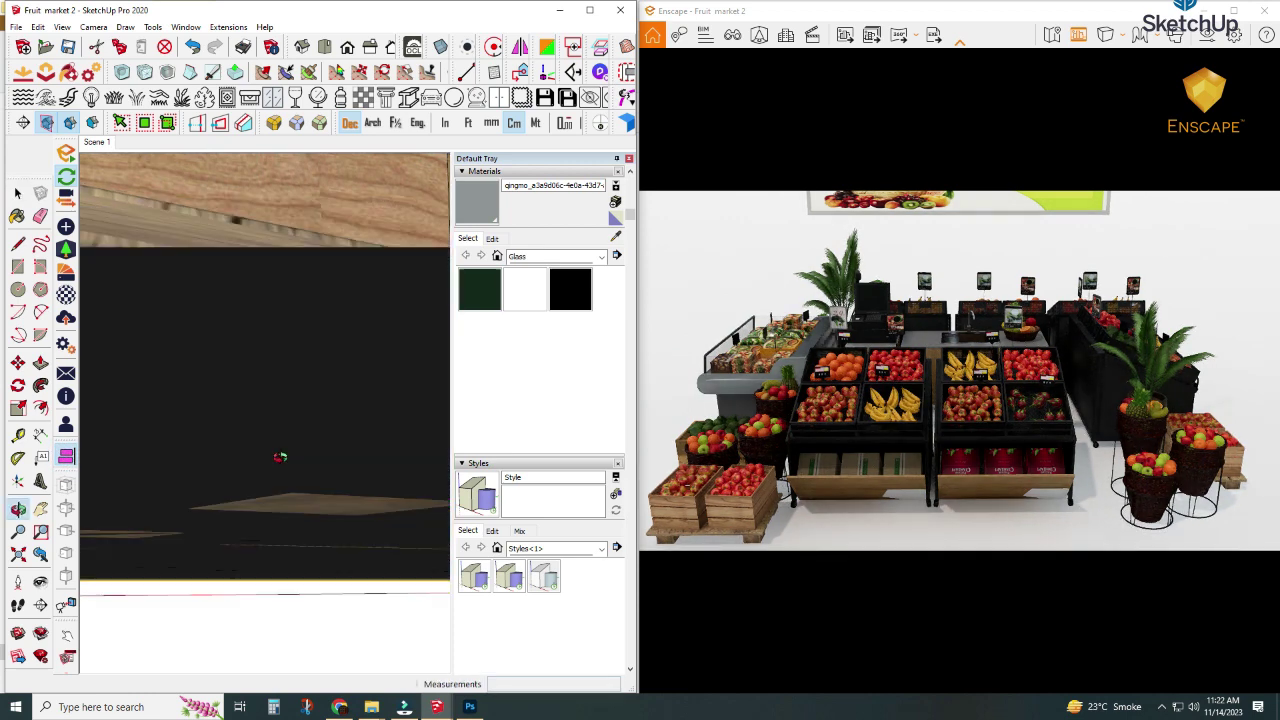
{"action": "scroll", "coordinate": [280, 457], "scroll_direction": "down", "scroll_amount": 2}
{"action": "scroll", "coordinate": [270, 537], "scroll_direction": "down", "scroll_amount": 1}
{"action": "left_click", "coordinate": [215, 530]}
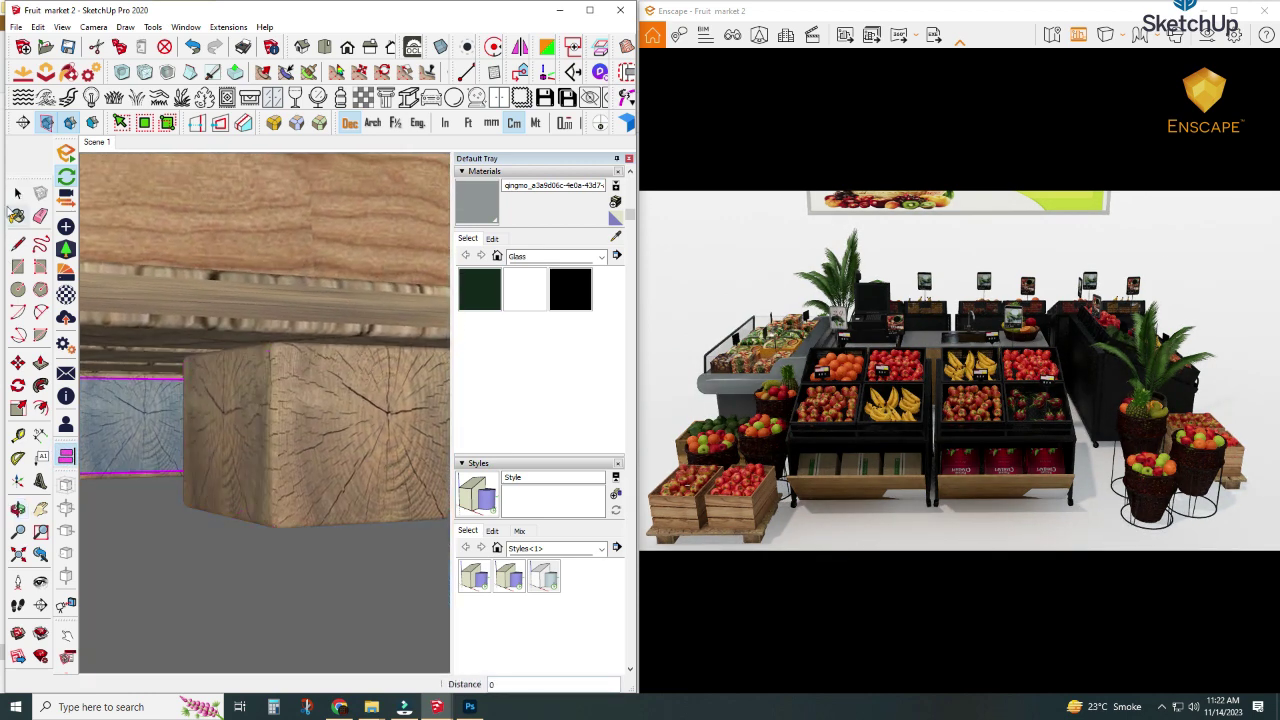
{"action": "left_click", "coordinate": [20, 193]}
Zoom out and orbit to a close view of the deli counter side.
{"action": "scroll", "coordinate": [275, 335], "scroll_direction": "down", "scroll_amount": 1}
{"action": "scroll", "coordinate": [270, 400], "scroll_direction": "down", "scroll_amount": 2}
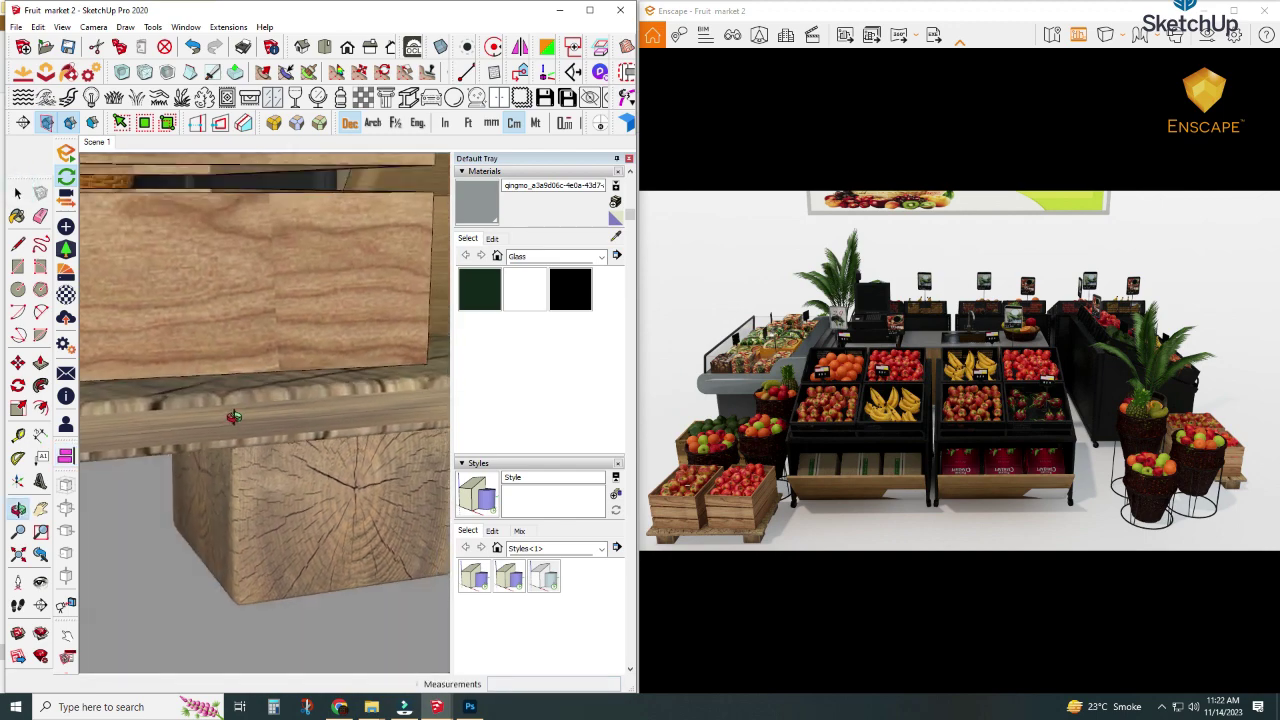
{"action": "scroll", "coordinate": [268, 443], "scroll_direction": "down", "scroll_amount": 1}
{"action": "scroll", "coordinate": [270, 445], "scroll_direction": "down", "scroll_amount": 1}
{"action": "scroll", "coordinate": [276, 448], "scroll_direction": "down", "scroll_amount": 2}
{"action": "scroll", "coordinate": [284, 452], "scroll_direction": "down", "scroll_amount": 1}
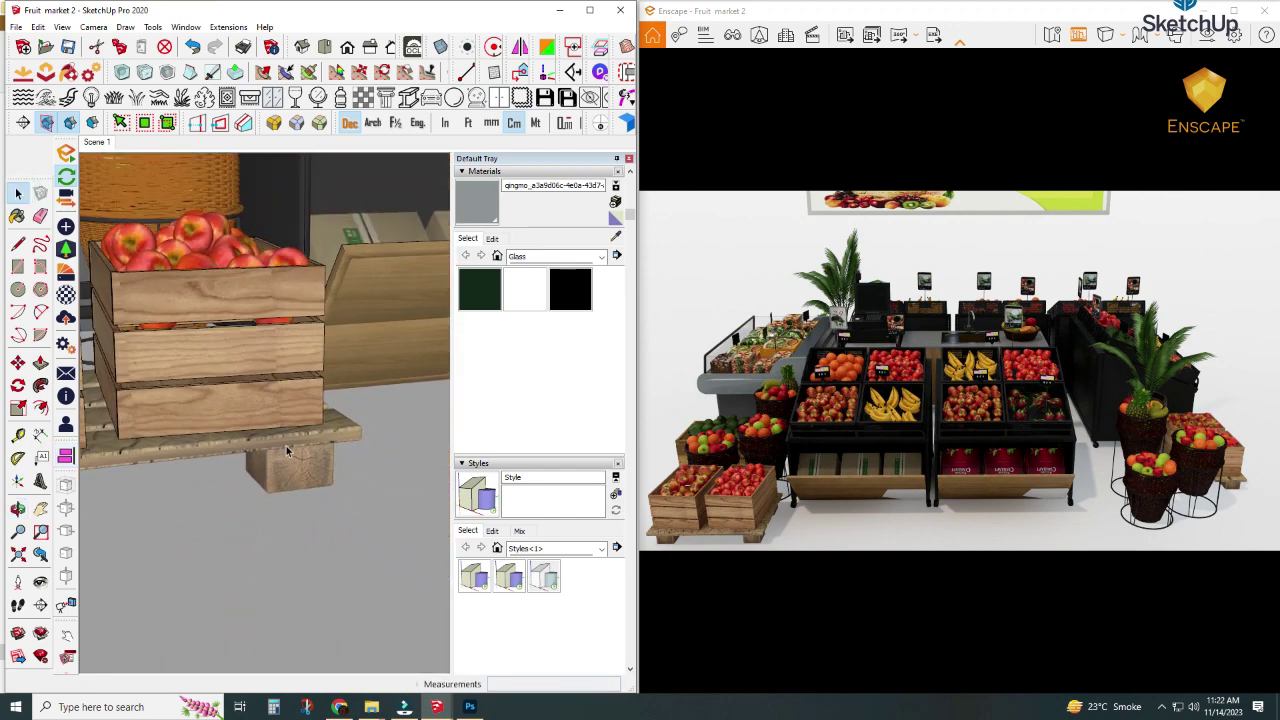
{"action": "scroll", "coordinate": [291, 457], "scroll_direction": "down", "scroll_amount": 2}
{"action": "scroll", "coordinate": [292, 458], "scroll_direction": "down", "scroll_amount": 1}
{"action": "scroll", "coordinate": [295, 459], "scroll_direction": "down", "scroll_amount": 1}
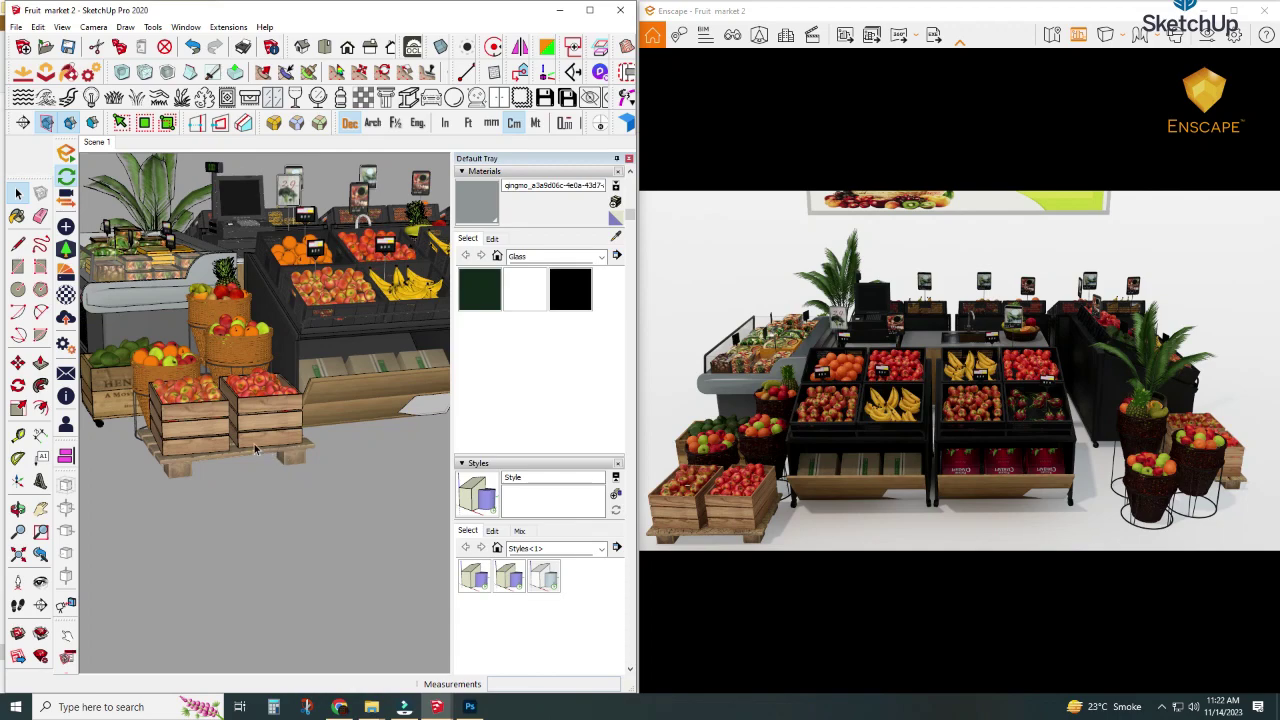
{"action": "middle_click_drag", "start_coordinate": [255, 450], "coordinate": [150, 318]}
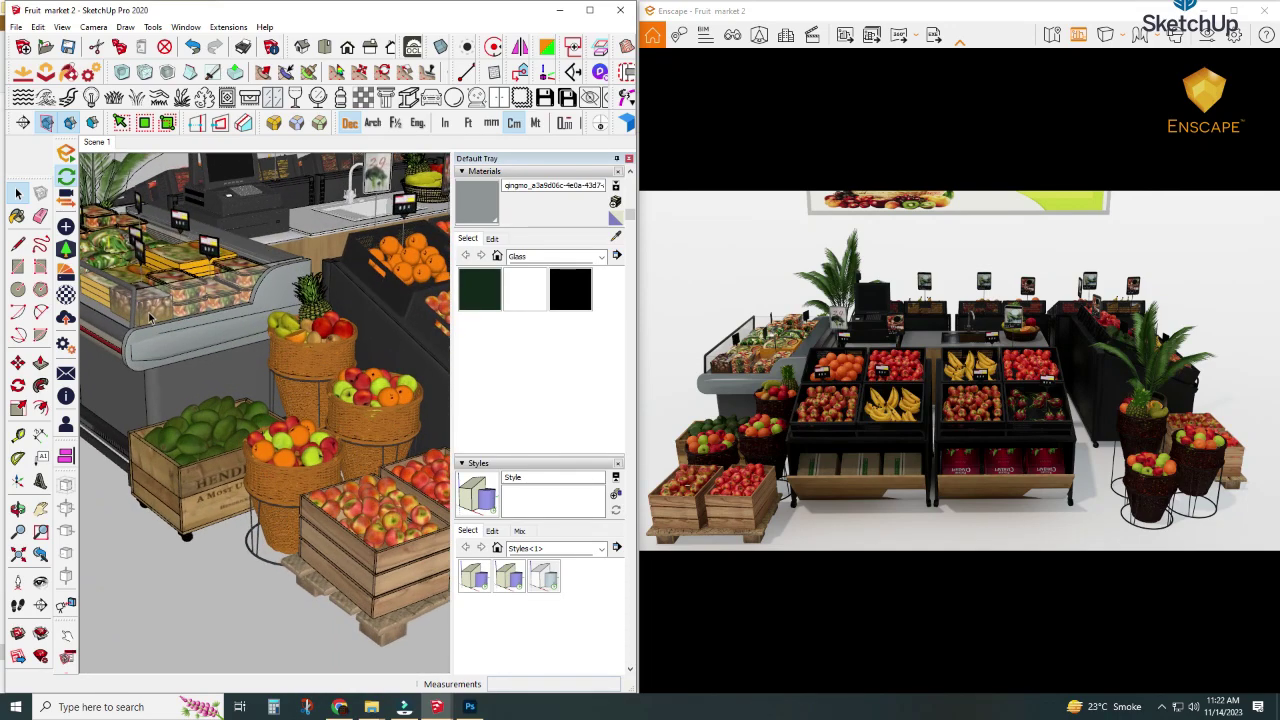
{"action": "scroll", "coordinate": [150, 318], "scroll_direction": "up", "scroll_amount": 2}
{"action": "scroll", "coordinate": [97, 340], "scroll_direction": "up", "scroll_amount": 2}
In the Enscape Material Editor, raise the counter metal's reflection roughness from 30 % to 45 %.
{"action": "left_click", "coordinate": [65, 295]}
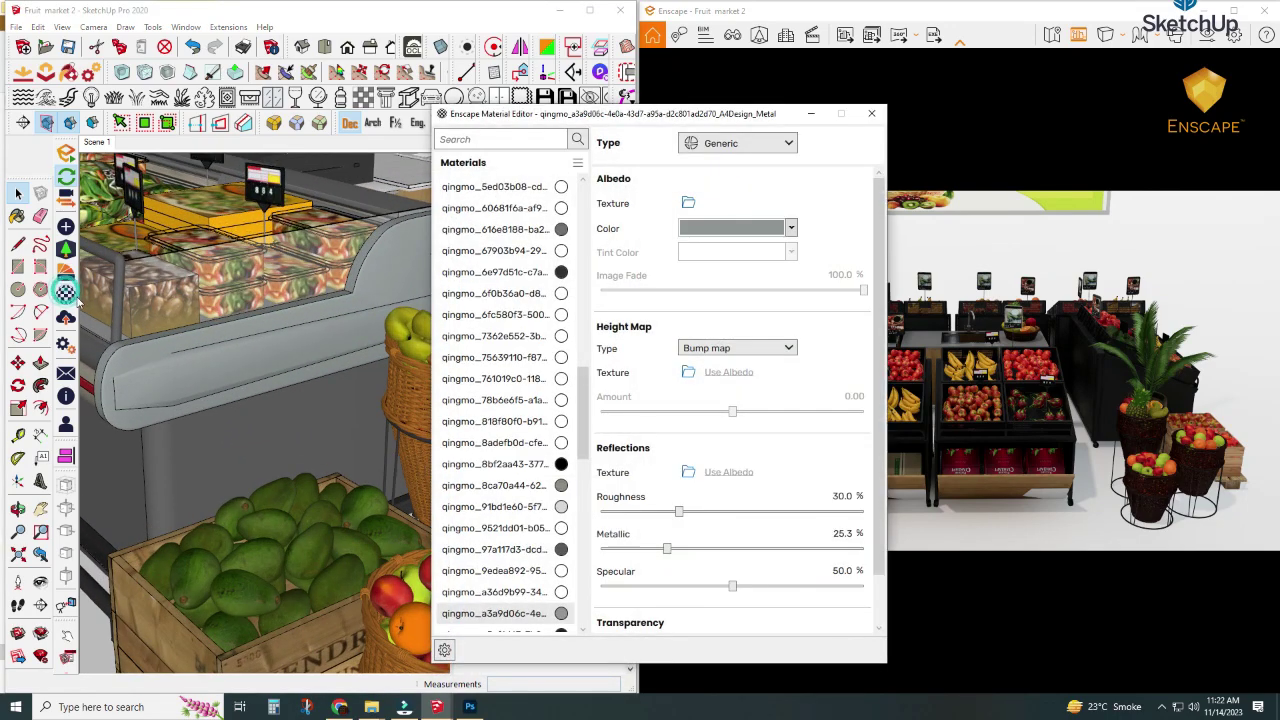
{"action": "left_click", "coordinate": [17, 216]}
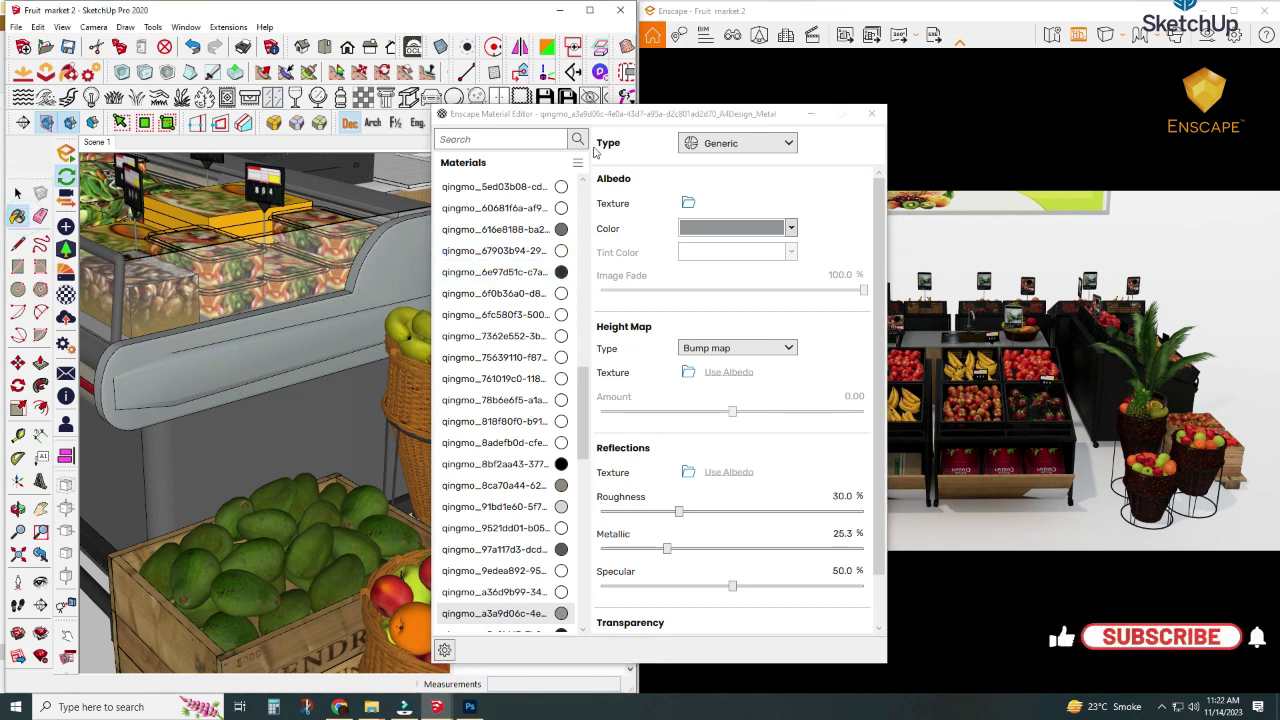
{"action": "left_click", "coordinate": [603, 113]}
{"action": "left_click_drag", "start_coordinate": [603, 113], "coordinate": [334, 97]}
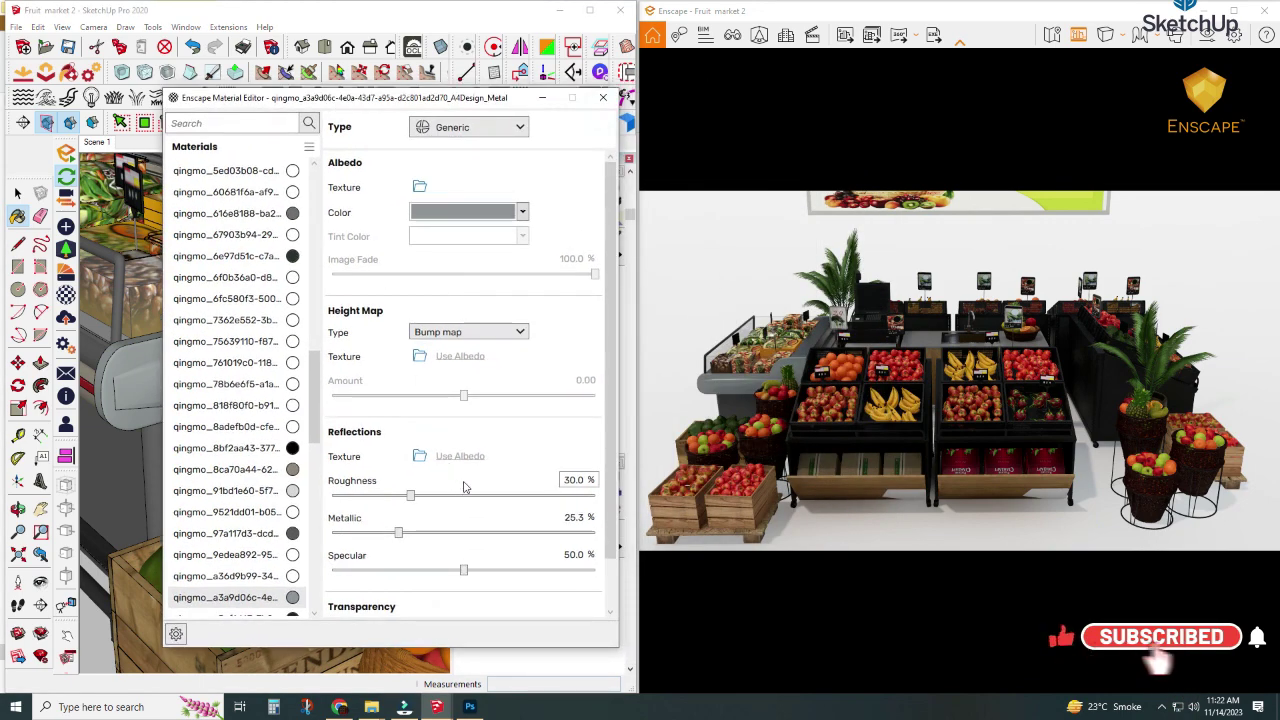
{"action": "double_click", "coordinate": [565, 480]}
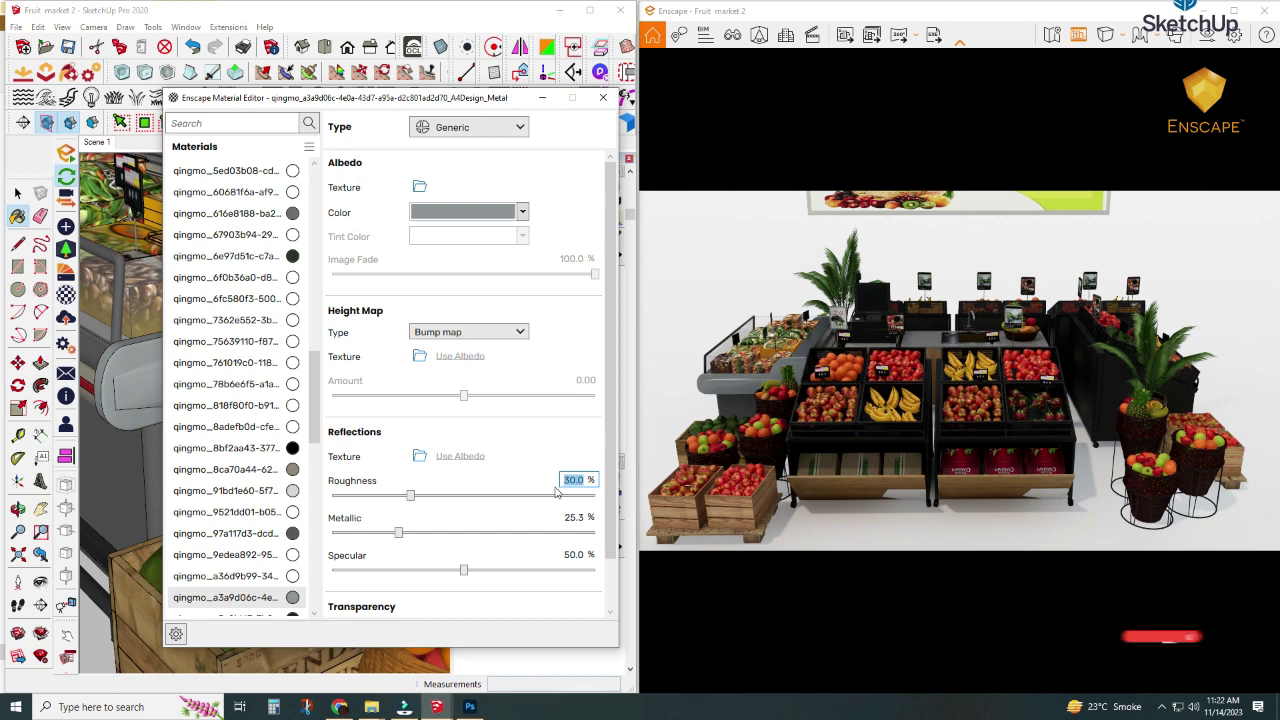
{"action": "type", "text": "40"}
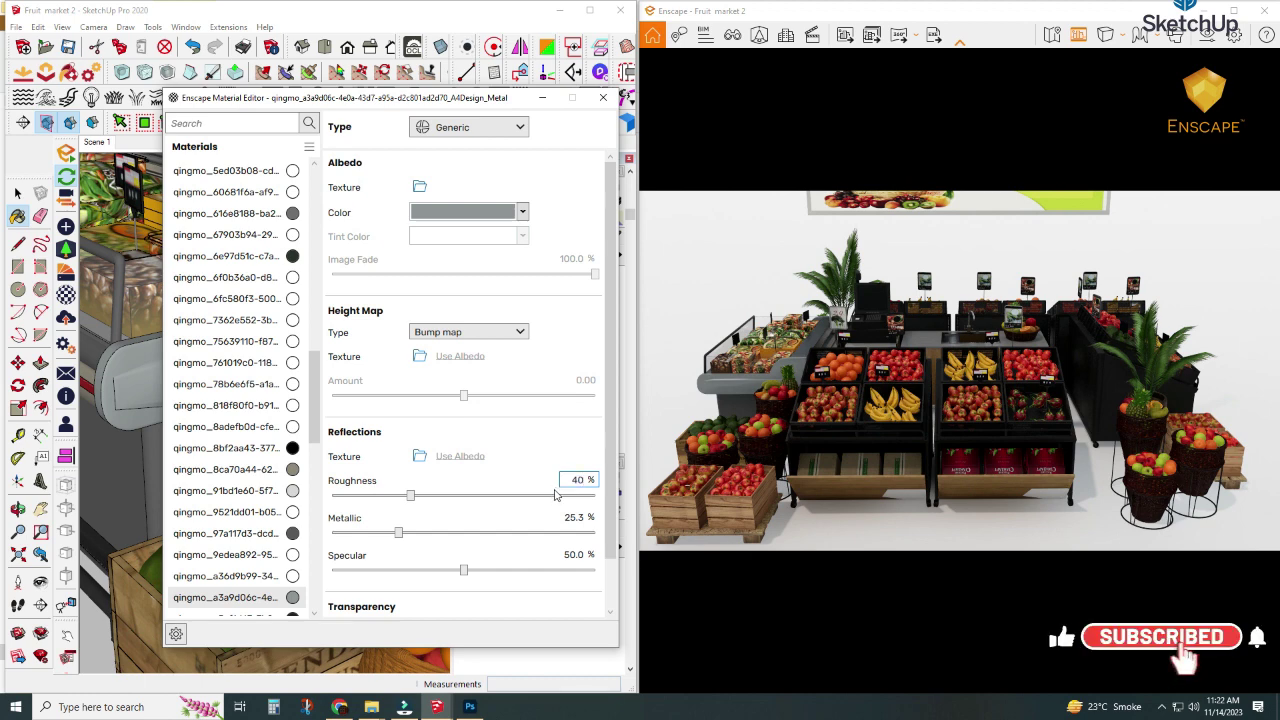
{"action": "key", "text": "Return"}
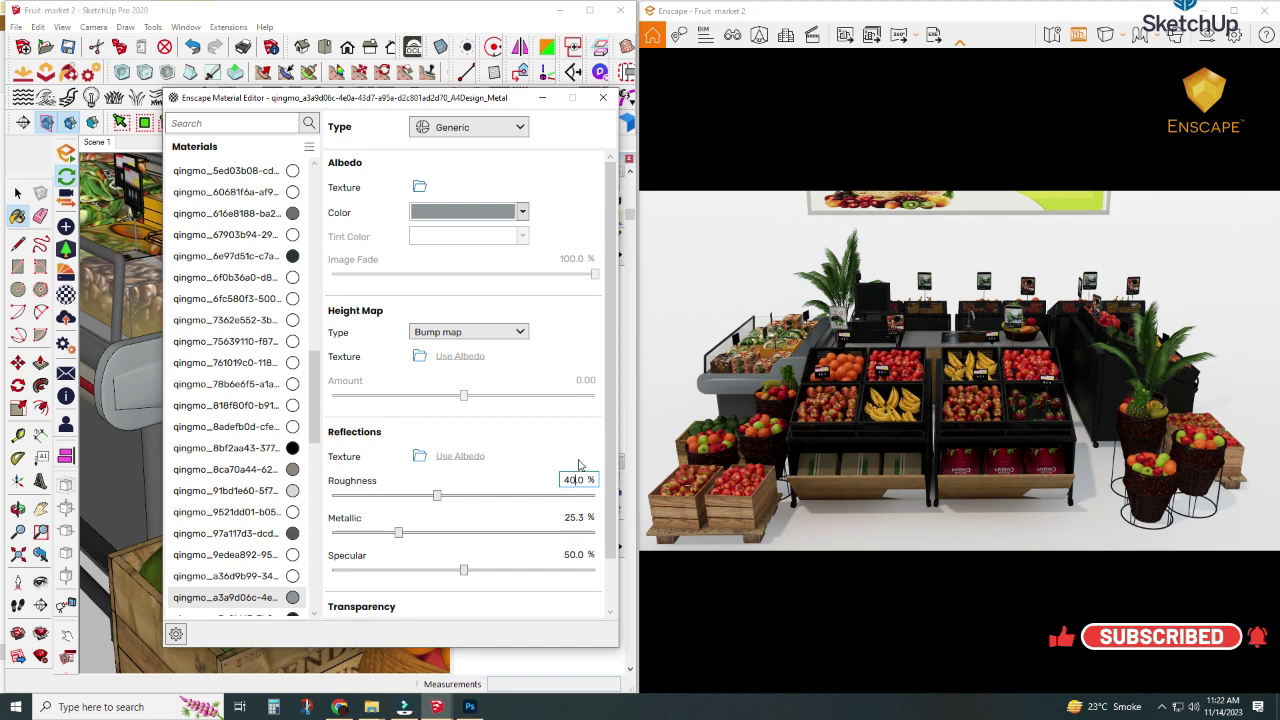
{"action": "double_click", "coordinate": [575, 480]}
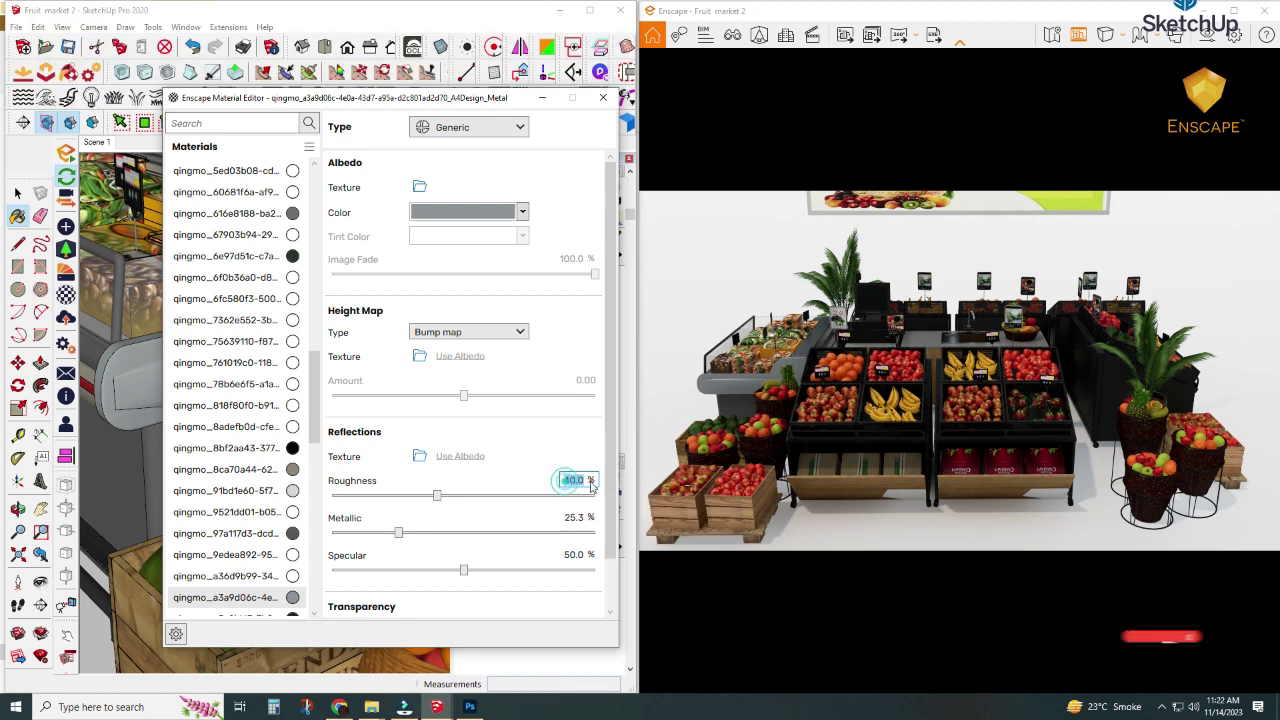
{"action": "type", "text": "55"}
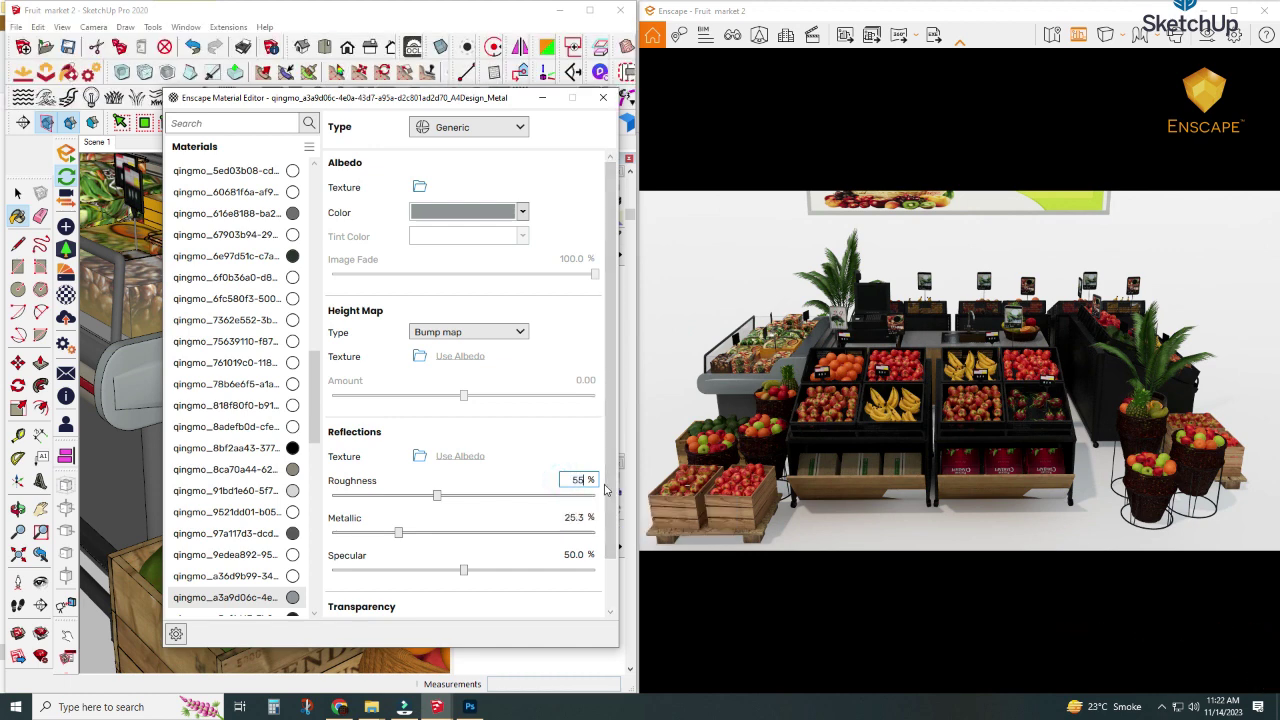
{"action": "key", "text": "Return"}
{"action": "key", "text": "Return"}
Maximize the Enscape render and pull the camera back until the Fresh Fruits banner fits.
{"action": "left_click", "coordinate": [1232, 12]}
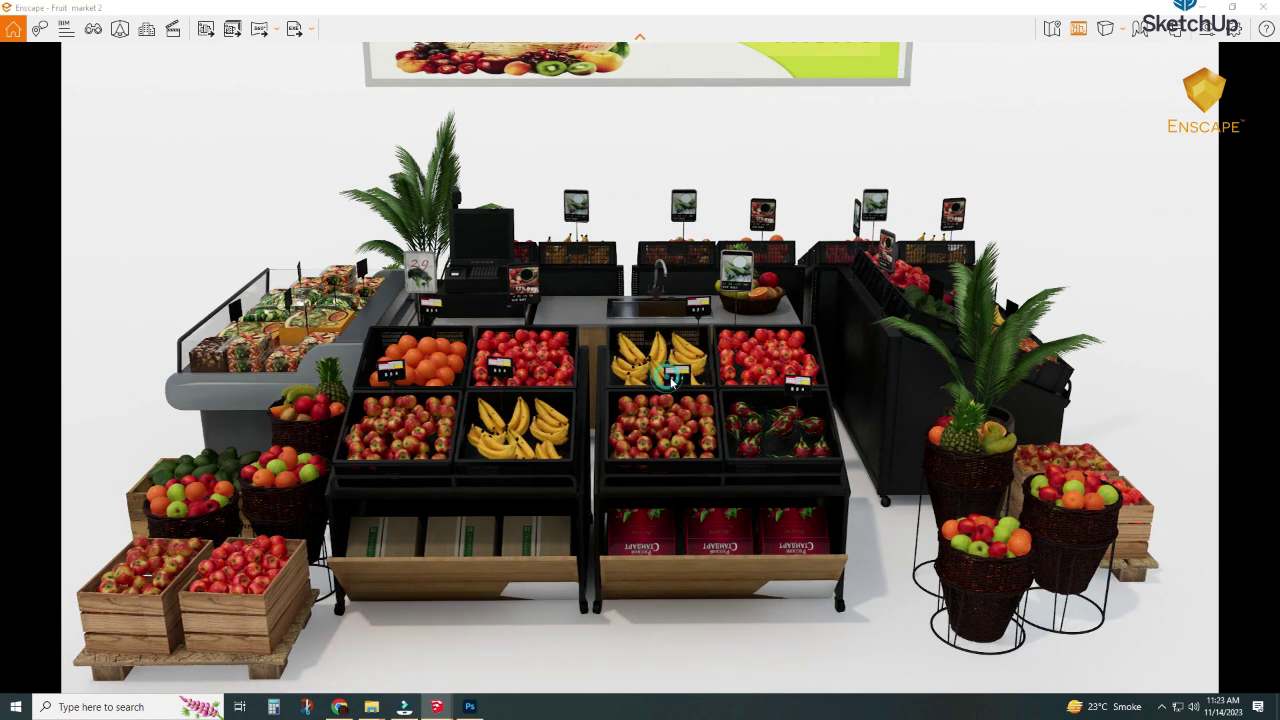
{"action": "left_click_drag", "start_coordinate": [673, 376], "coordinate": [672, 367]}
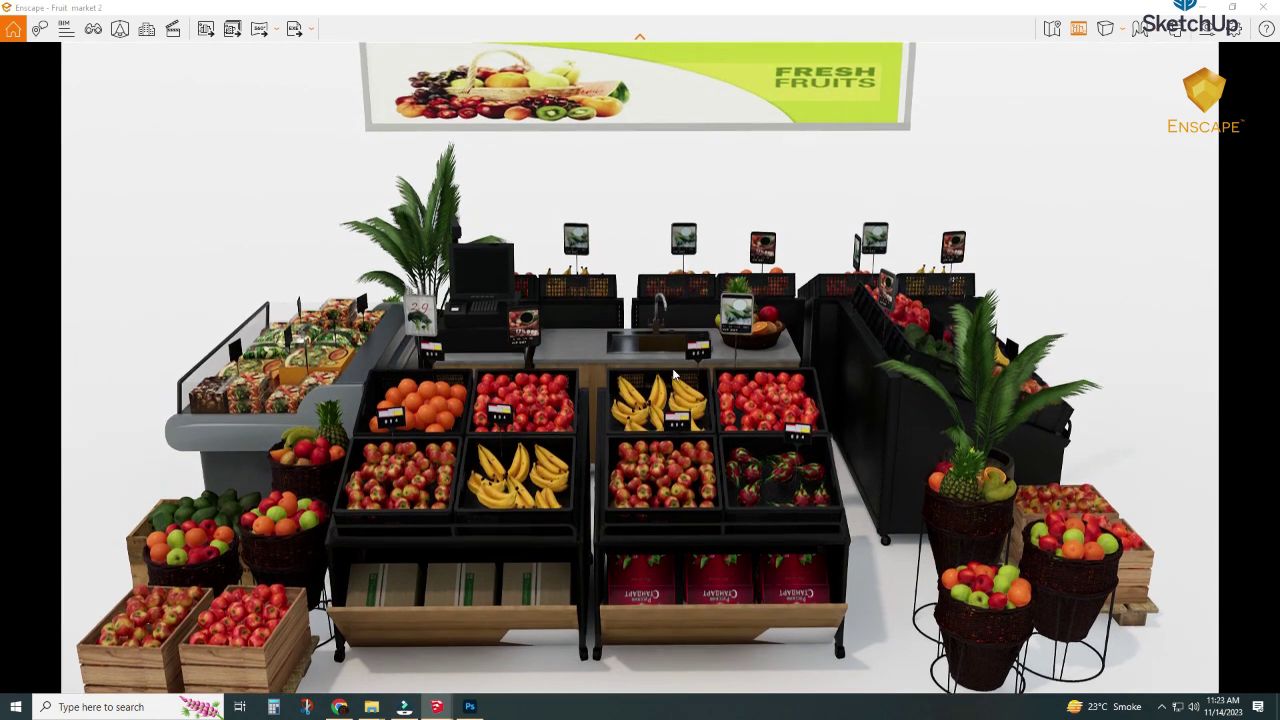
{"action": "scroll", "coordinate": [671, 366], "scroll_direction": "down", "scroll_amount": 2}
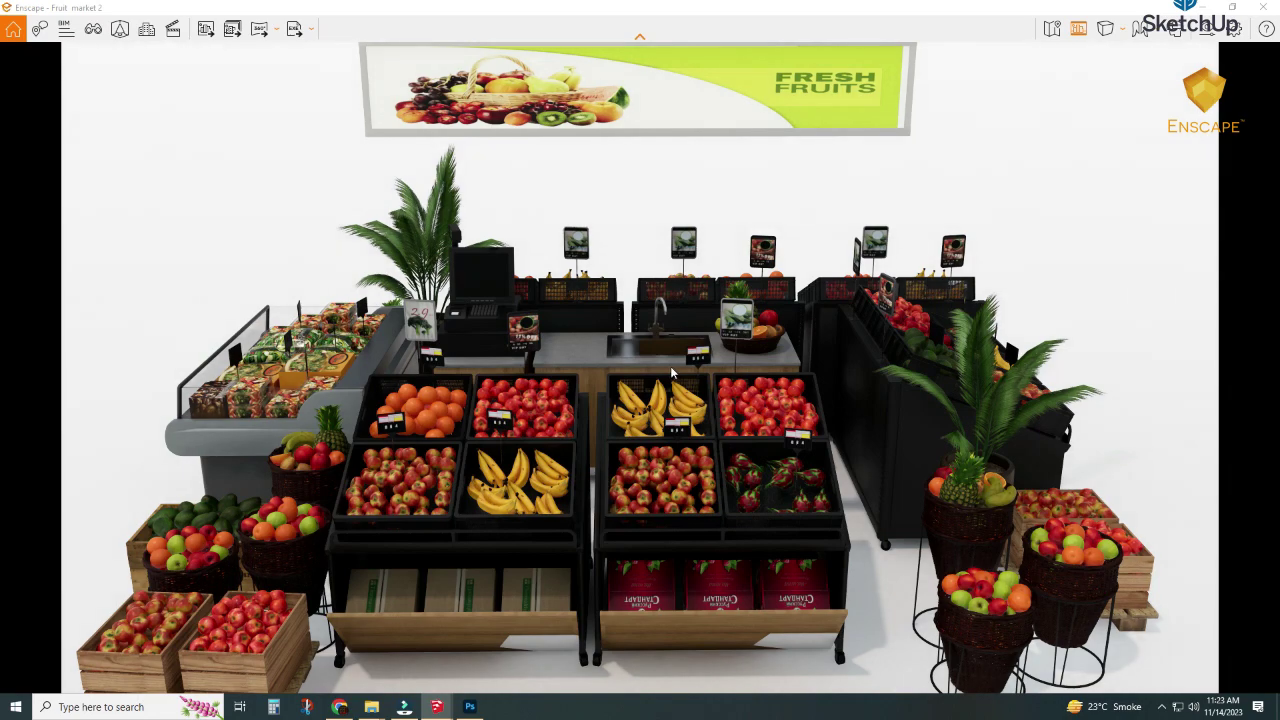
{"action": "scroll", "coordinate": [667, 371], "scroll_direction": "down", "scroll_amount": 1}
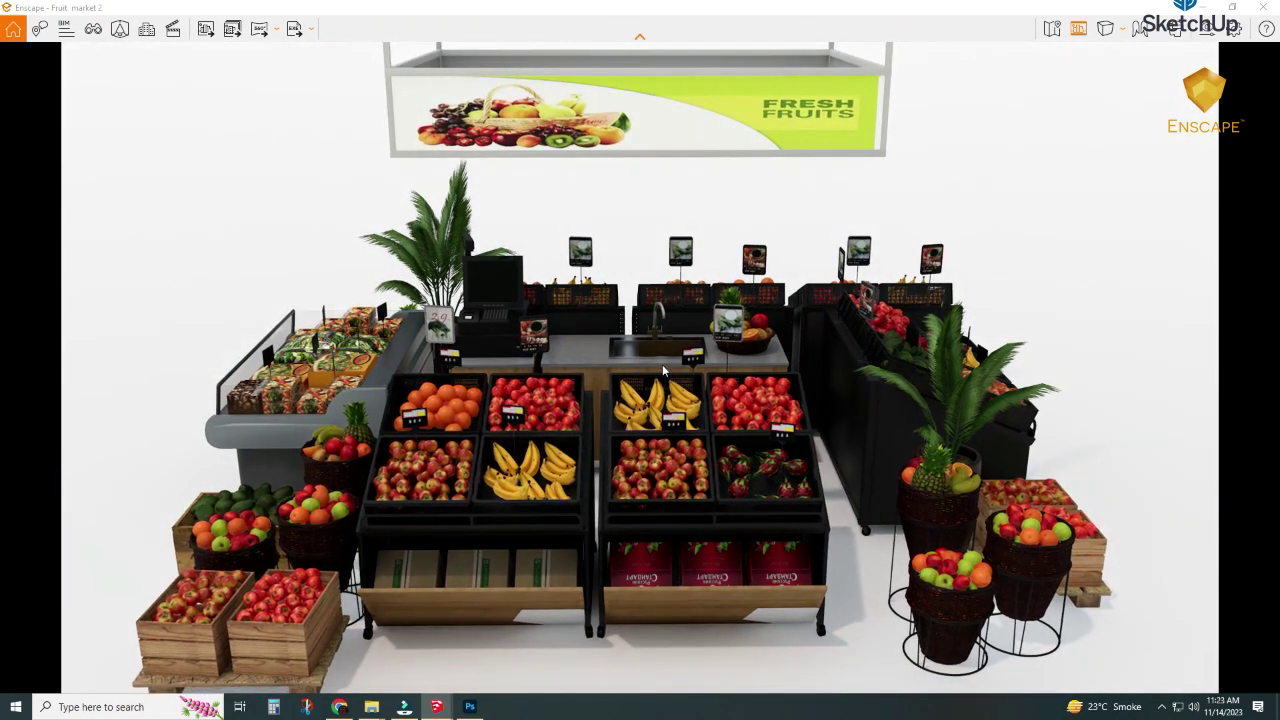
{"action": "scroll", "coordinate": [662, 368], "scroll_direction": "down", "scroll_amount": 1}
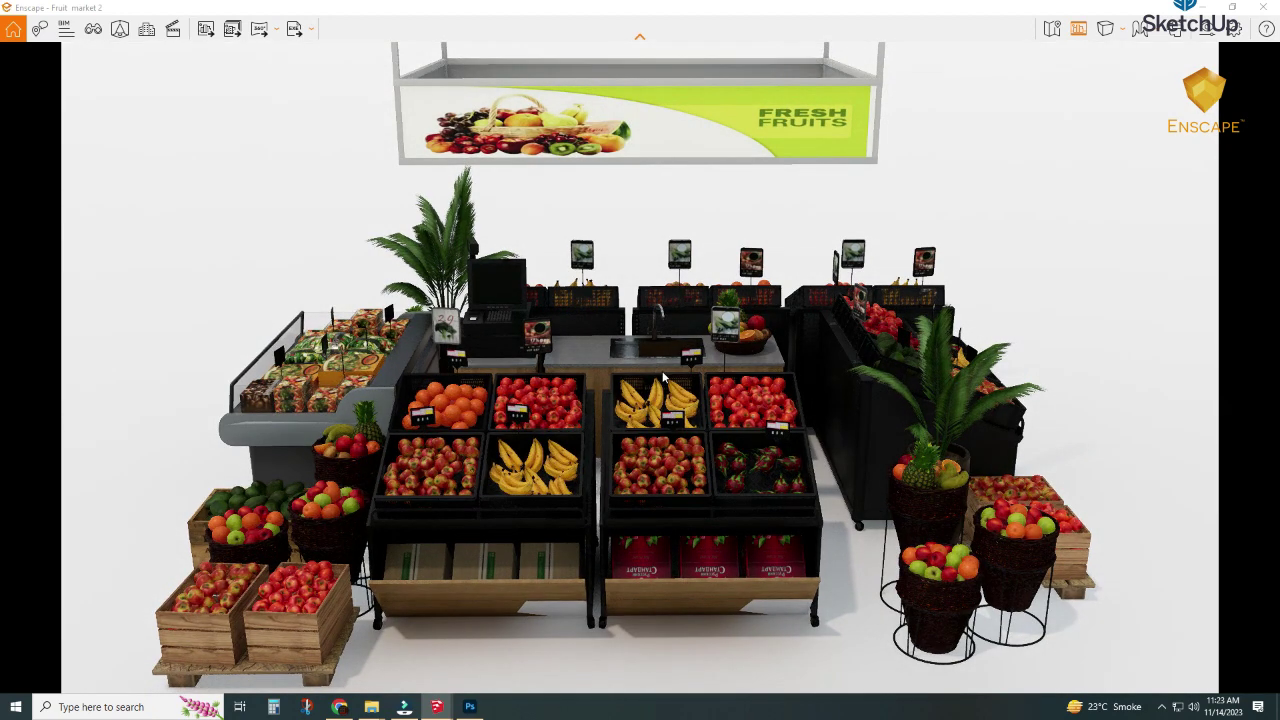
{"action": "left_click", "coordinate": [1207, 30]}
Drop Enscape image saturation to 98 % under the Image settings, then hide Visual Settings.
{"action": "left_click", "coordinate": [416, 242]}
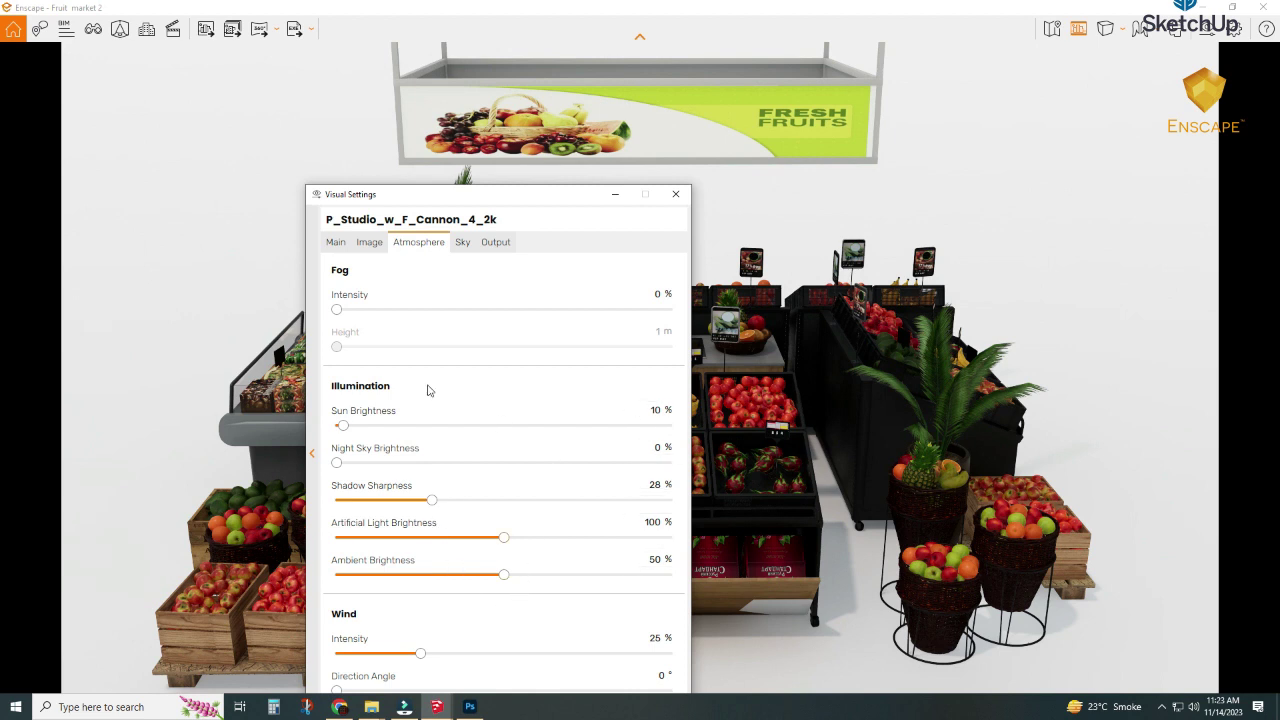
{"action": "left_click", "coordinate": [336, 243]}
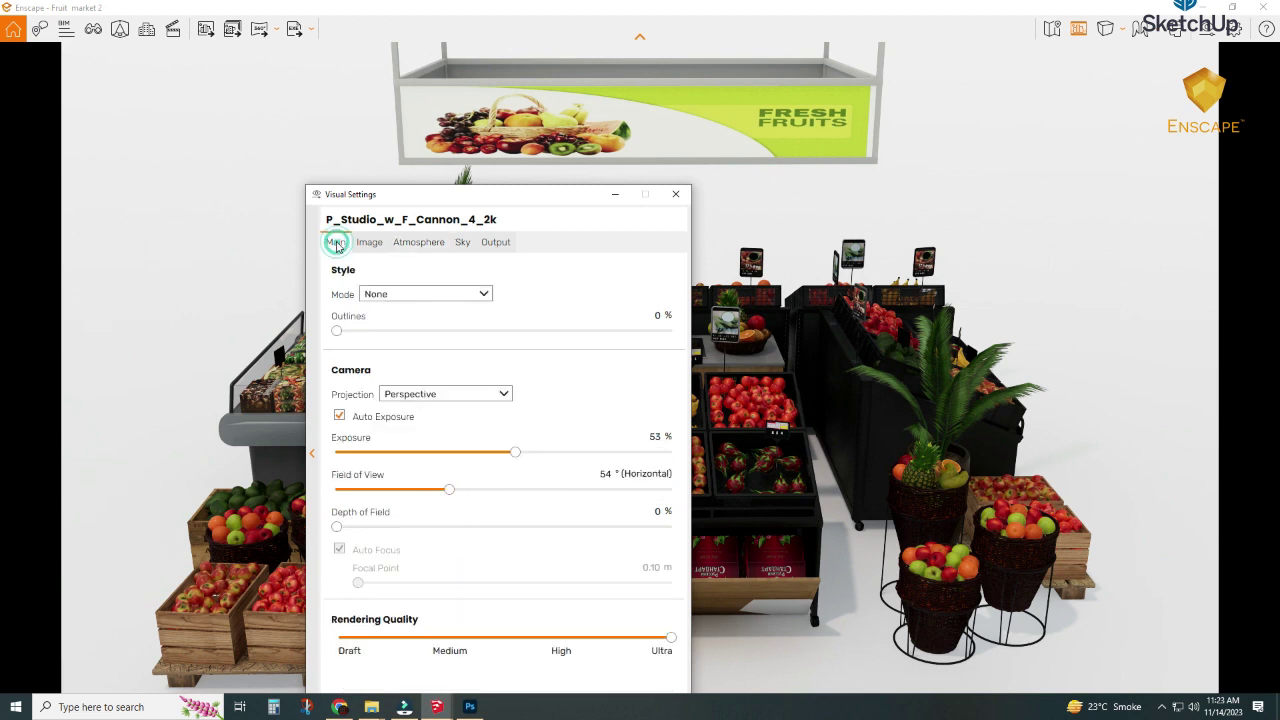
{"action": "left_click", "coordinate": [371, 243]}
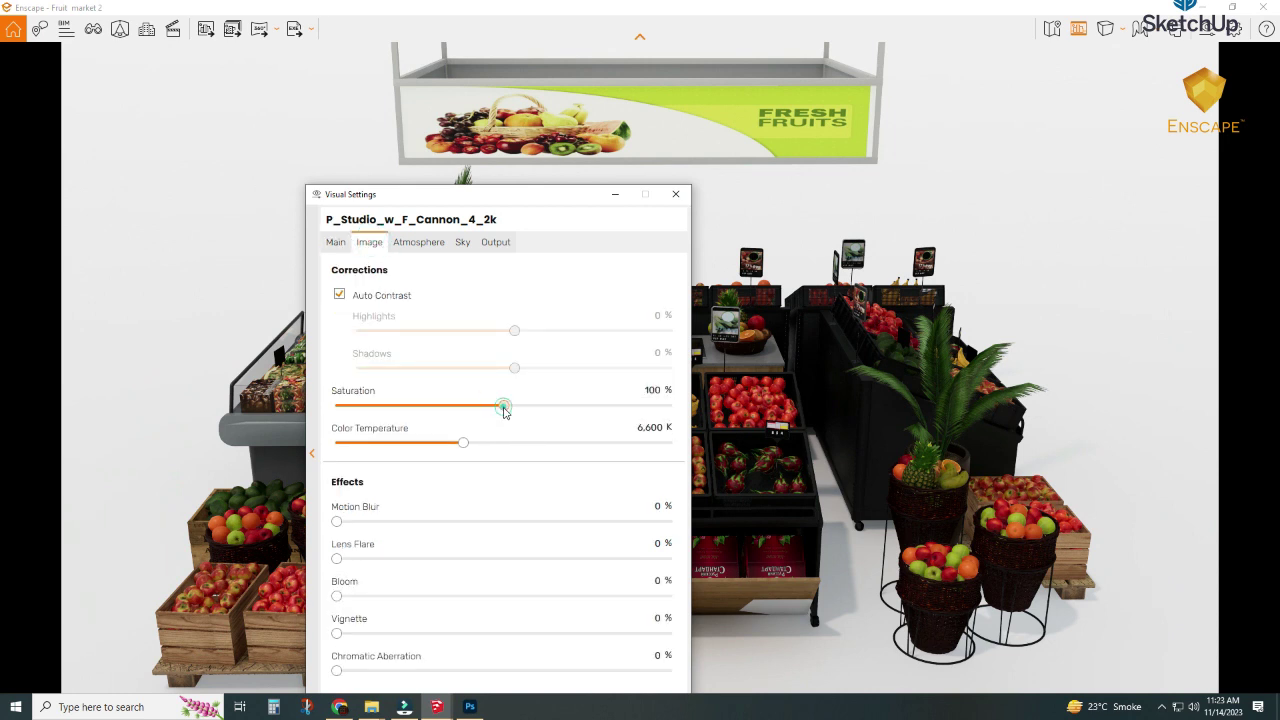
{"action": "left_click_drag", "start_coordinate": [505, 406], "coordinate": [500, 407]}
{"action": "left_click", "coordinate": [612, 195]}
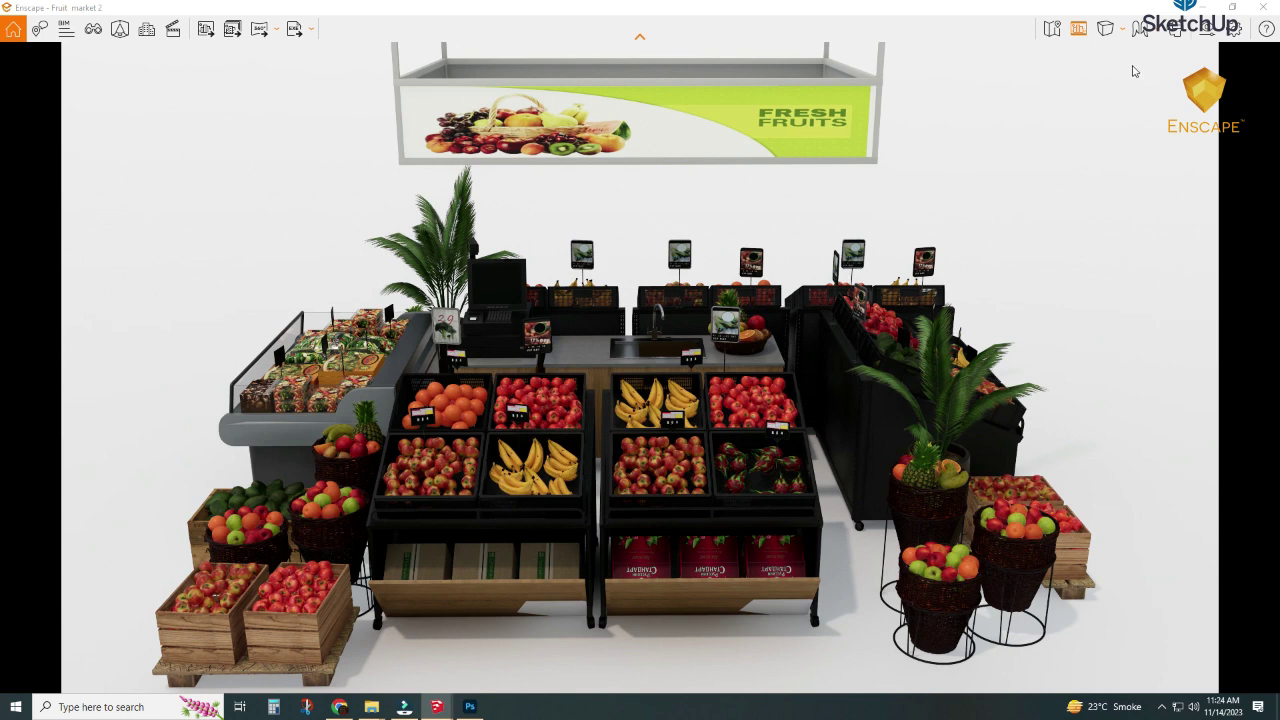
Nudge Enscape's camera exposure from 53 % up to about 57 %.
{"action": "left_click", "coordinate": [1206, 33]}
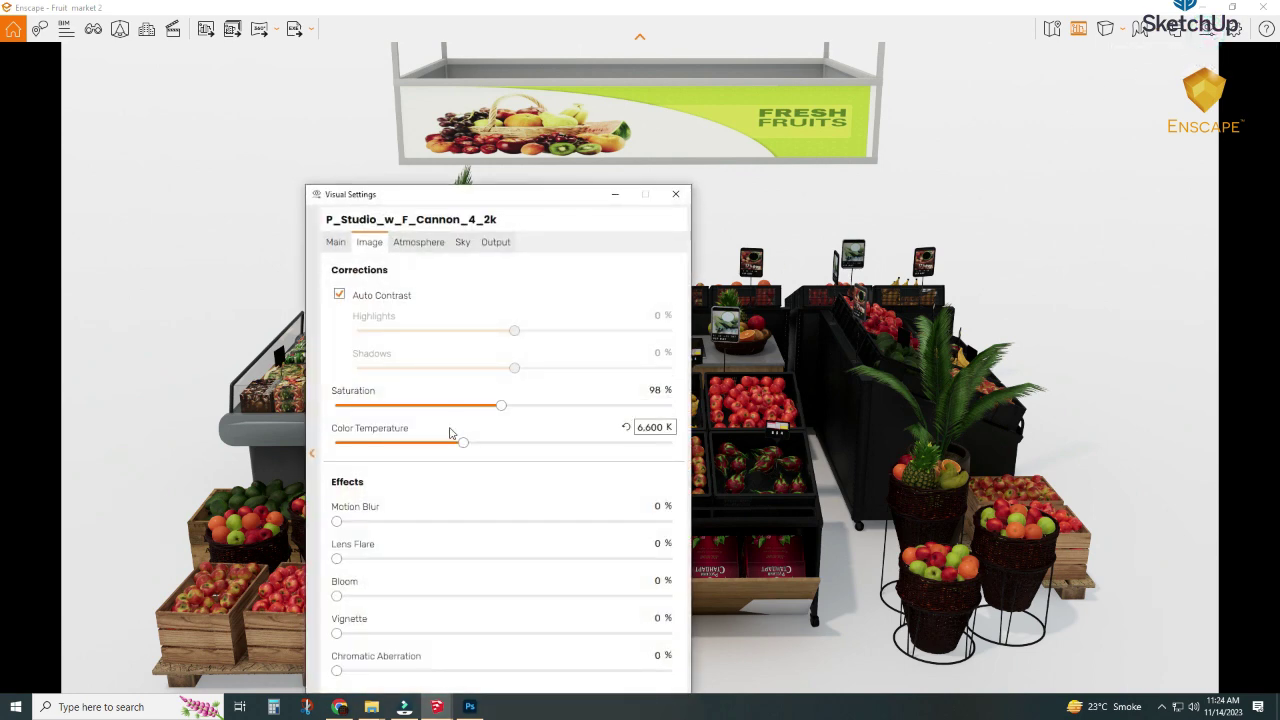
{"action": "left_click", "coordinate": [336, 242]}
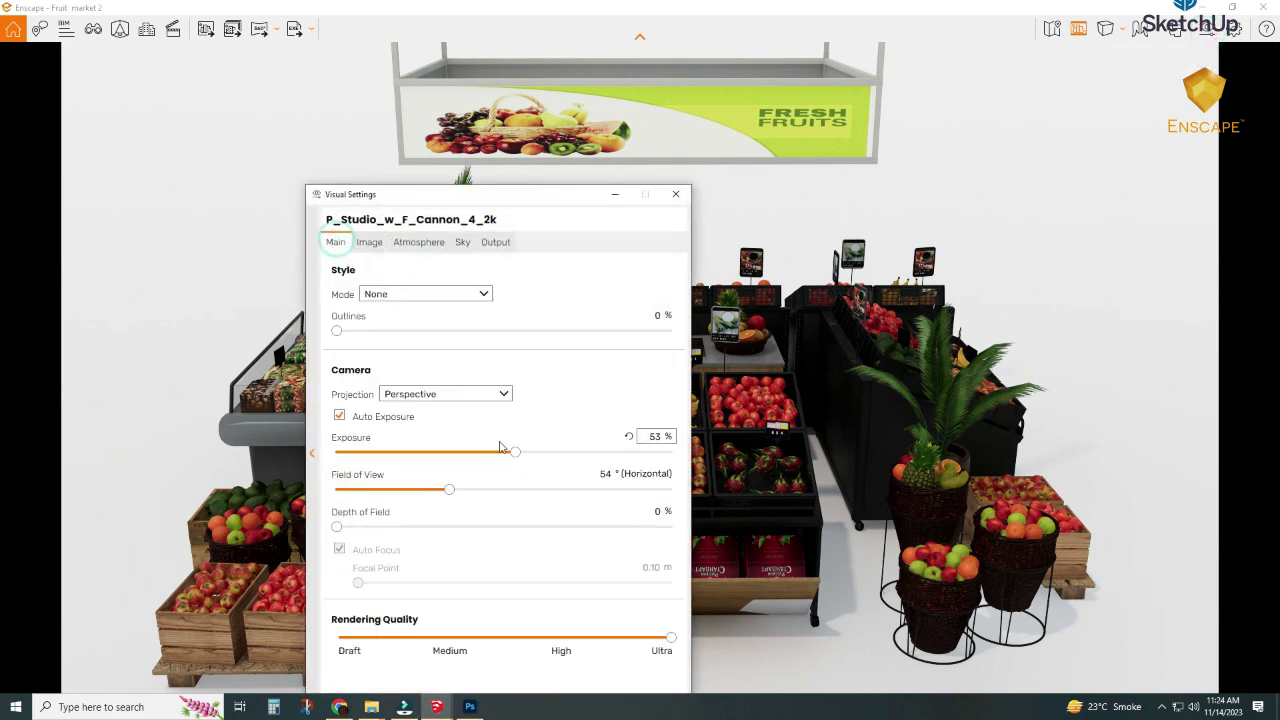
{"action": "left_click_drag", "start_coordinate": [514, 452], "coordinate": [529, 455]}
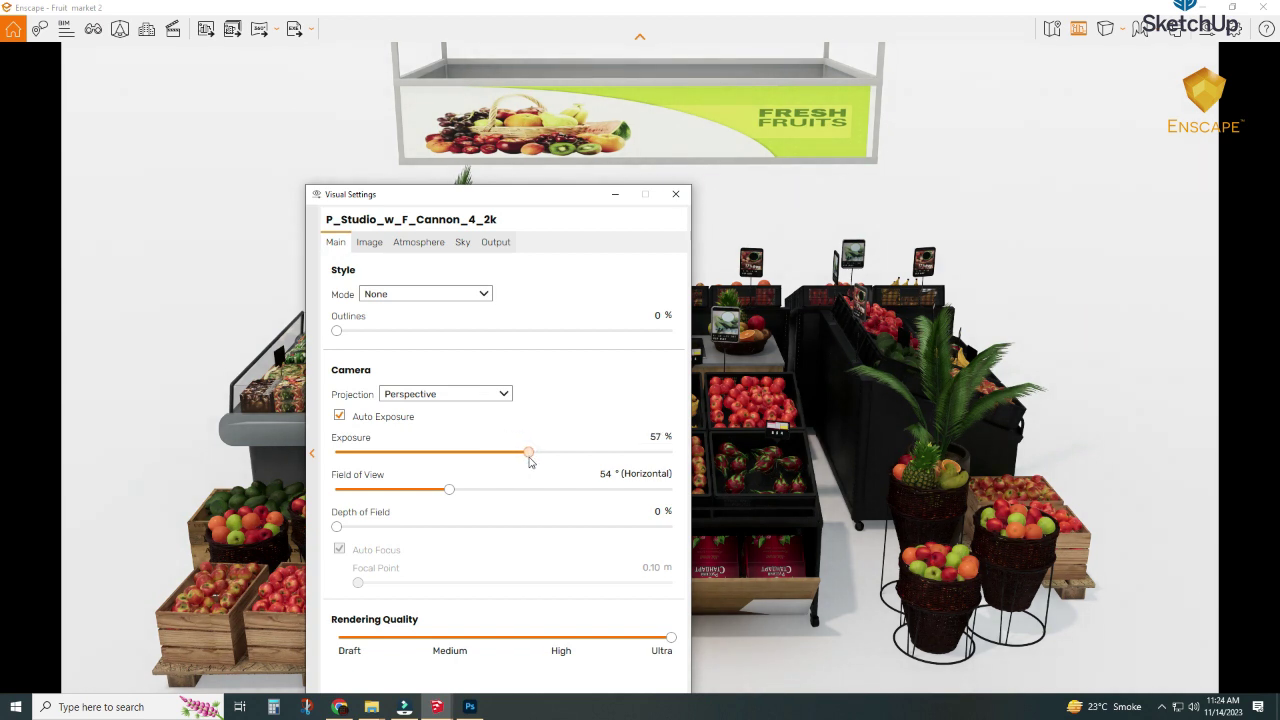
{"action": "left_click", "coordinate": [615, 194]}
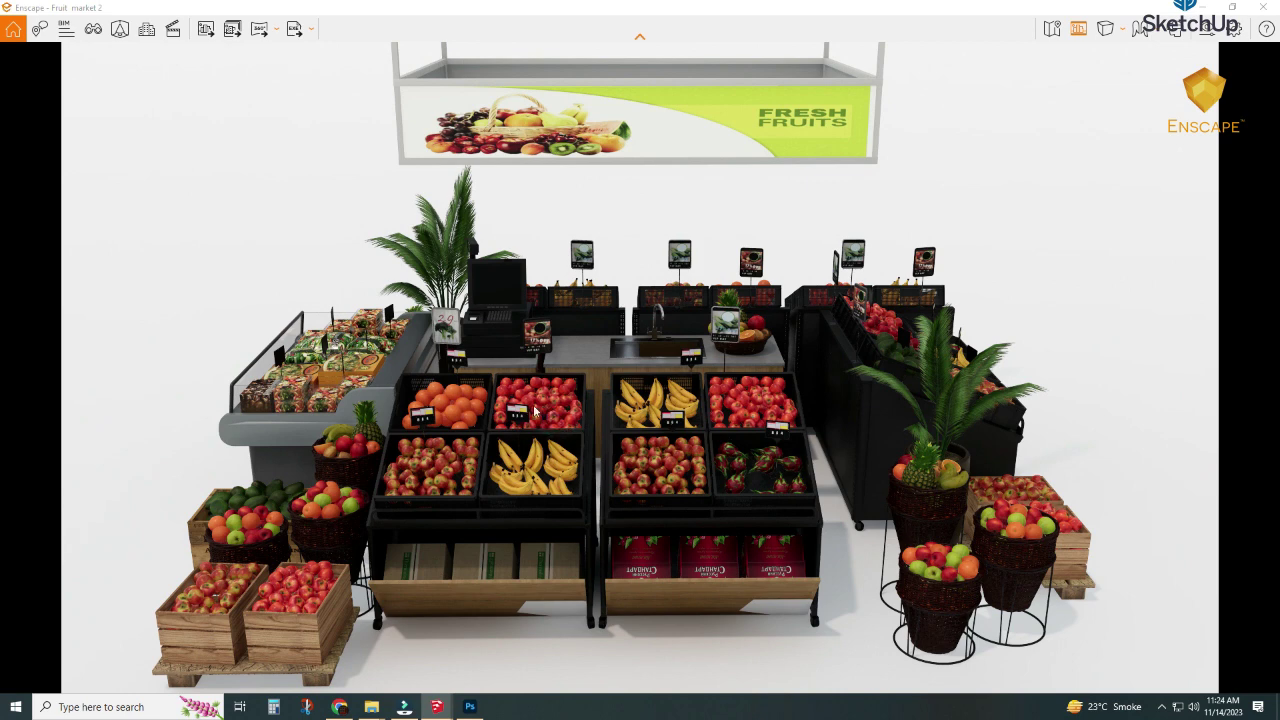
Widen the view slightly and export a new JPEG screenshot with the default name.
{"action": "left_click", "coordinate": [205, 30]}
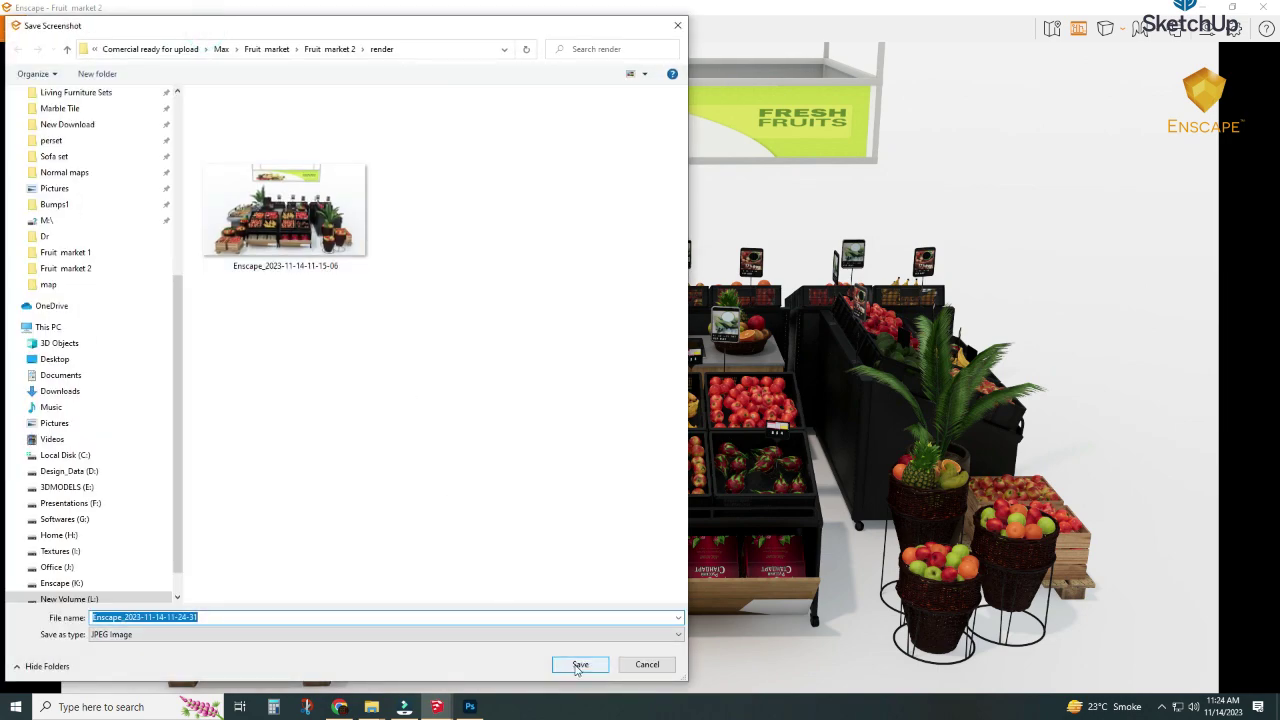
{"action": "left_click", "coordinate": [648, 664]}
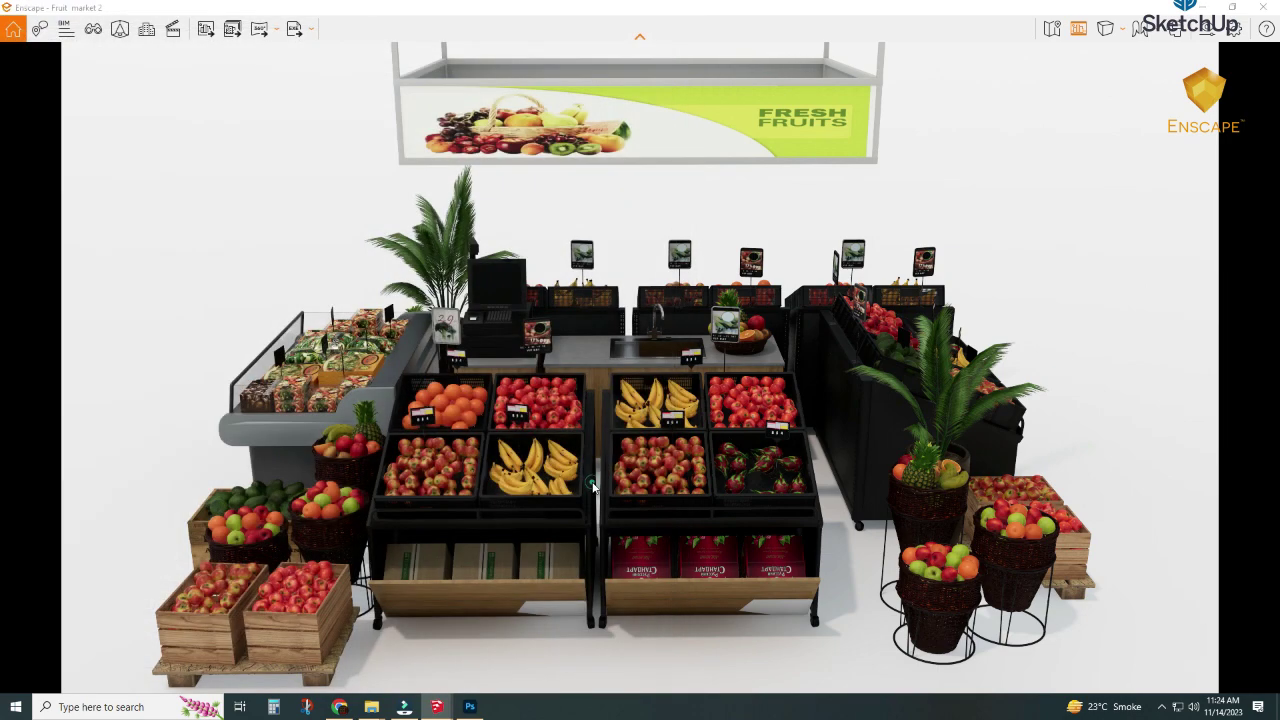
{"action": "scroll", "coordinate": [595, 487], "scroll_direction": "down", "scroll_amount": 2}
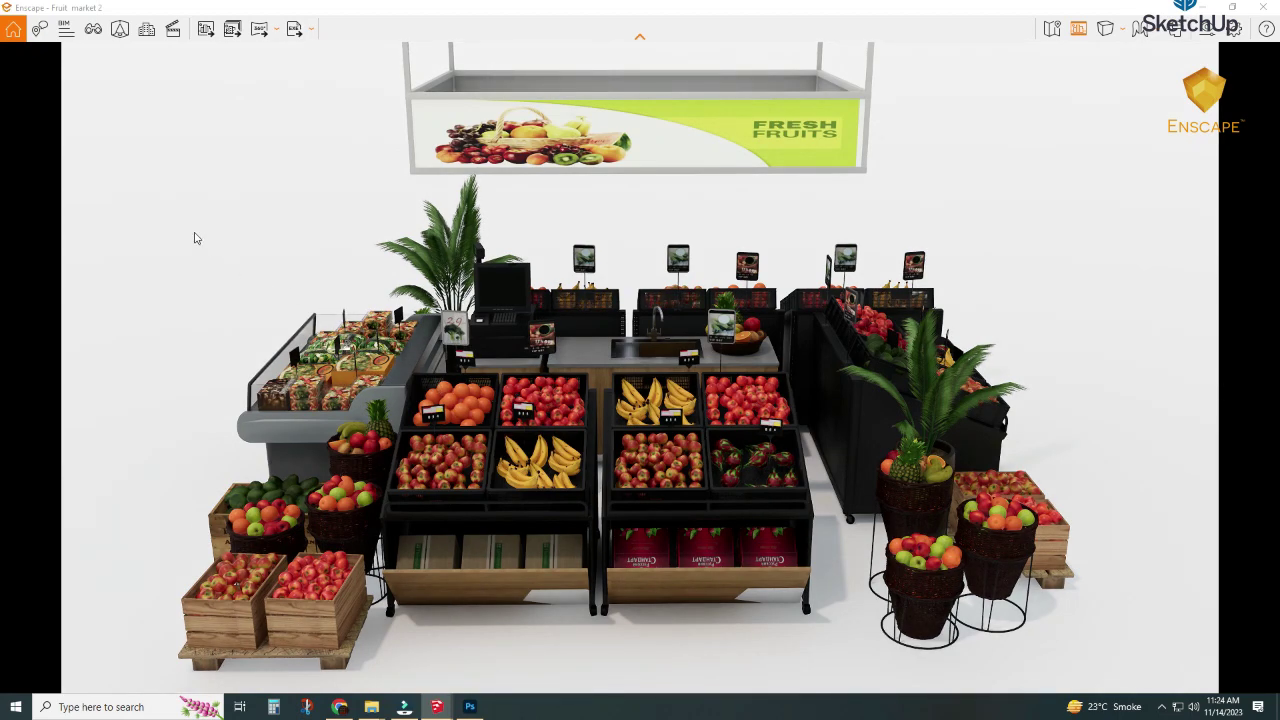
{"action": "left_click", "coordinate": [206, 29]}
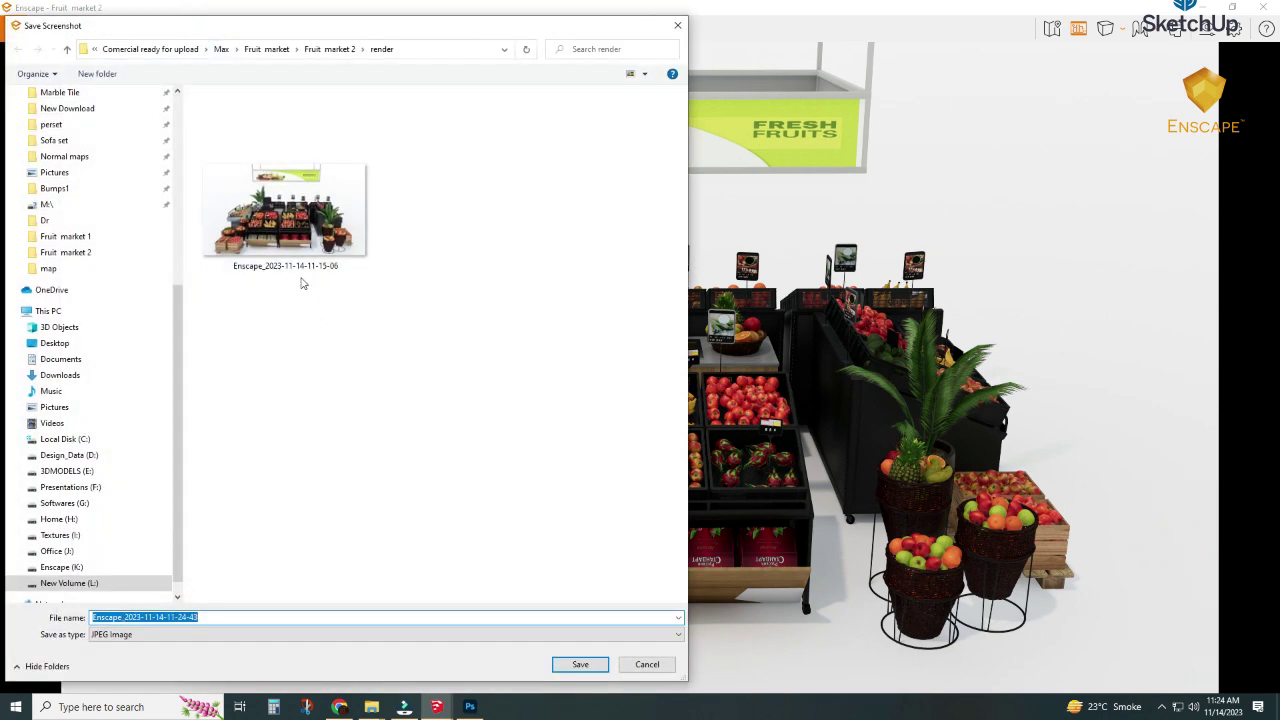
{"action": "left_click", "coordinate": [292, 252]}
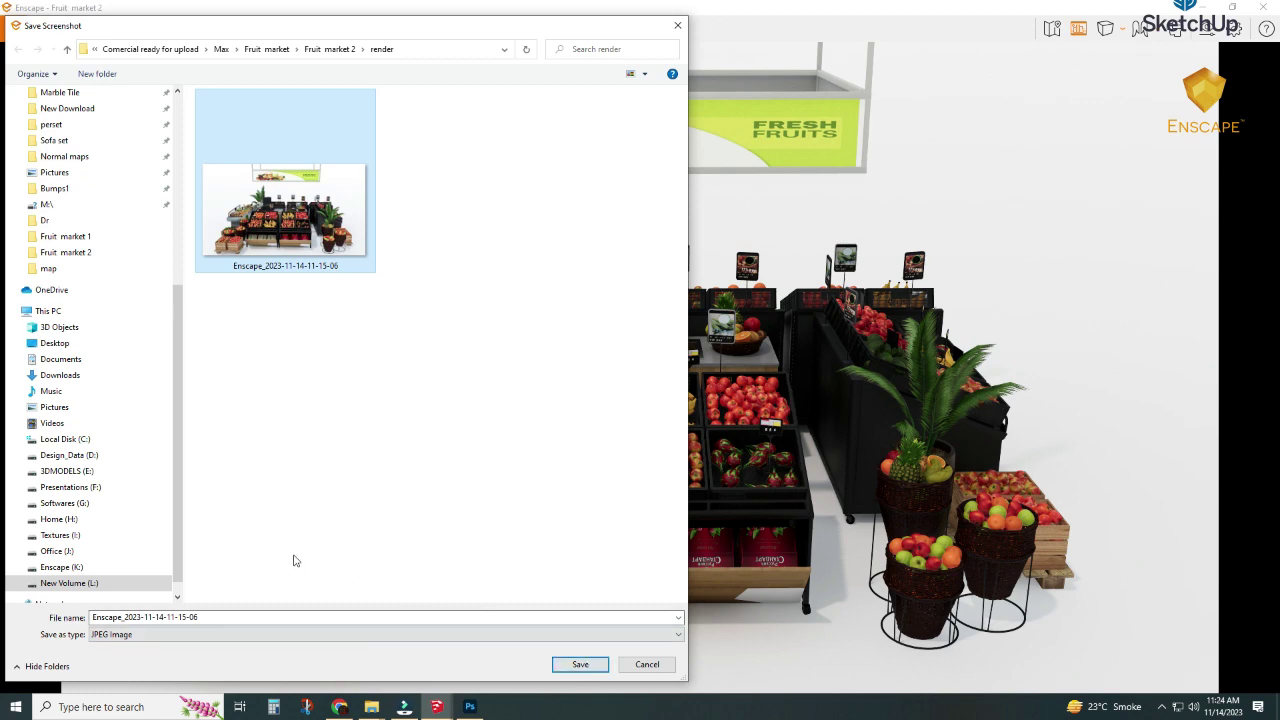
{"action": "left_click", "coordinate": [645, 667]}
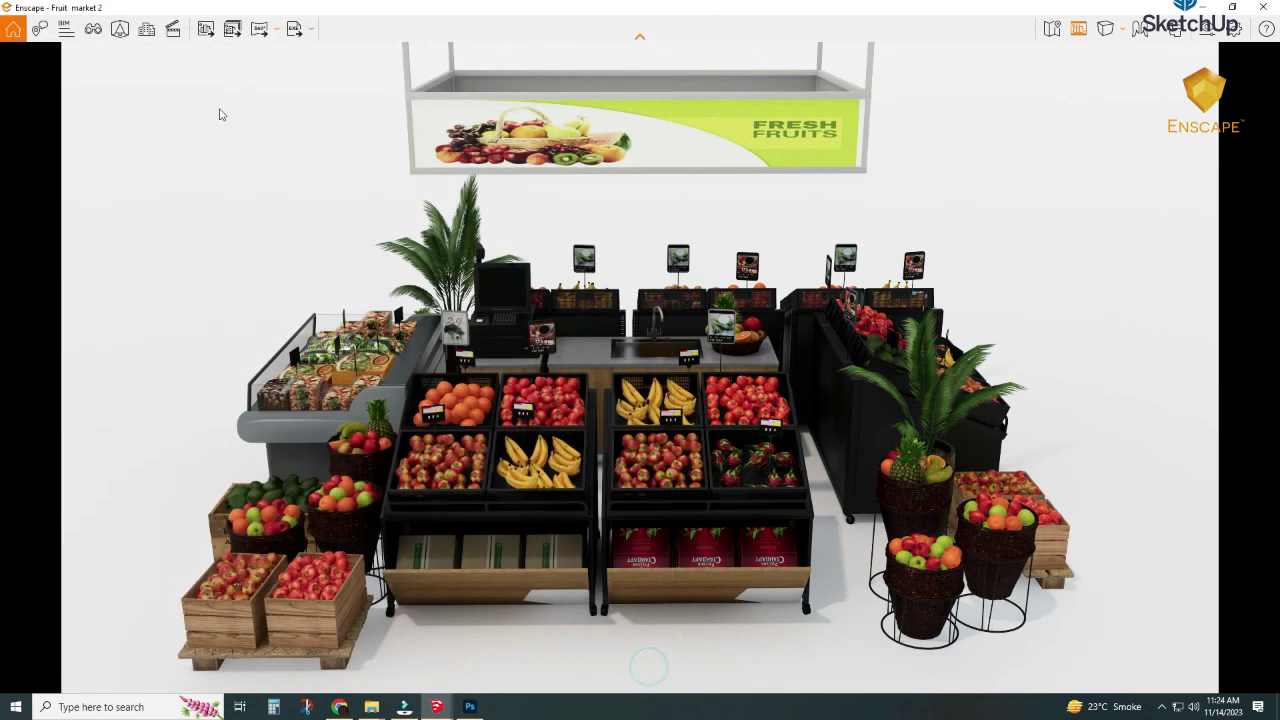
{"action": "left_click", "coordinate": [205, 28]}
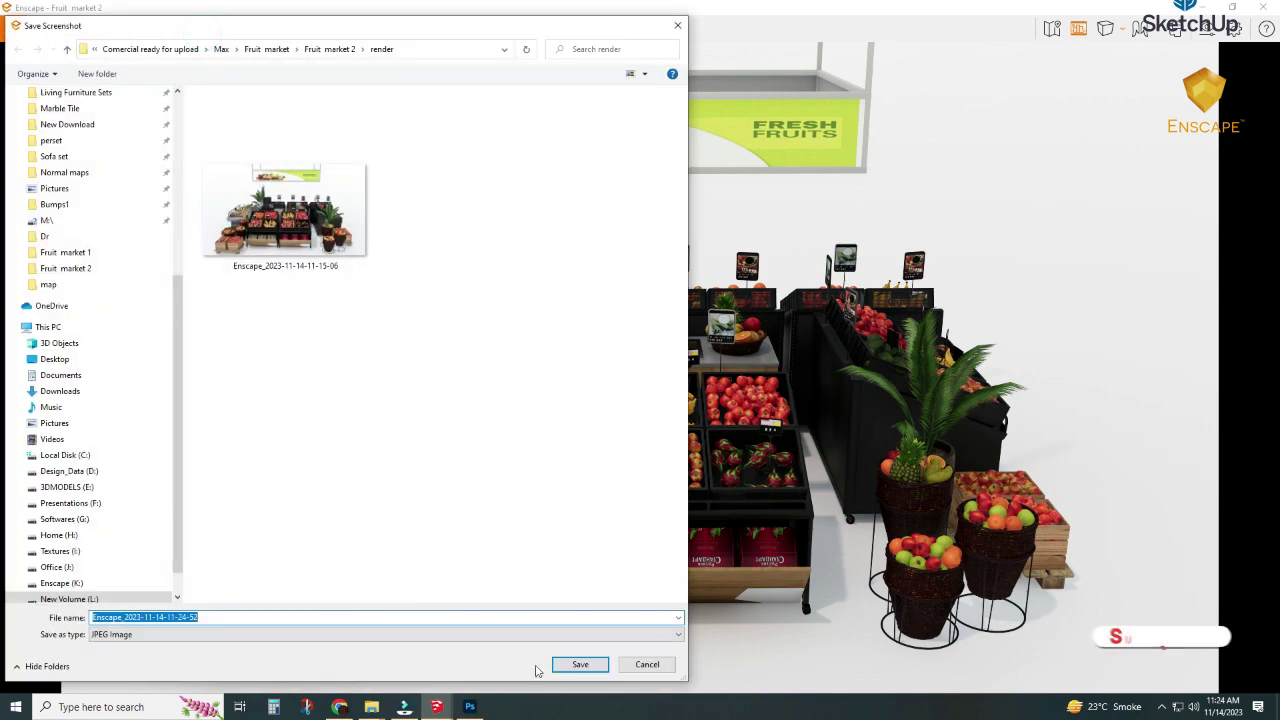
{"action": "left_click", "coordinate": [580, 664]}
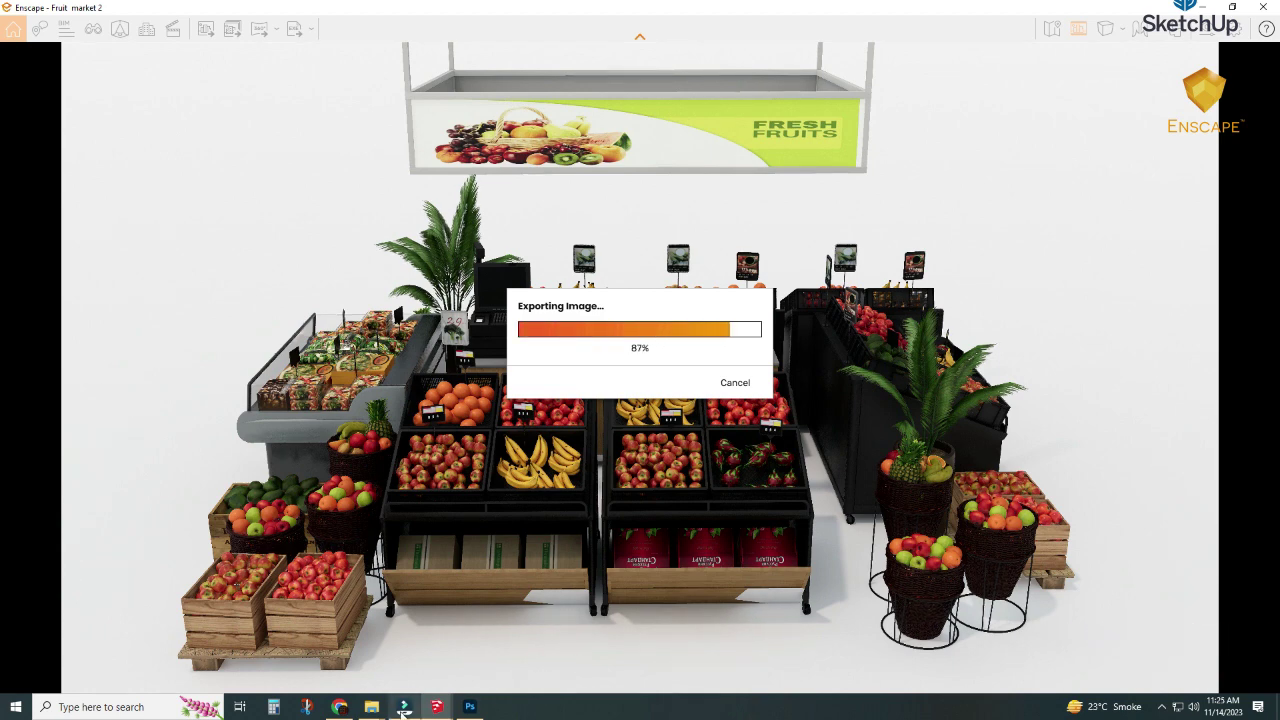
{"action": "mouse_move", "coordinate": [371, 707]}
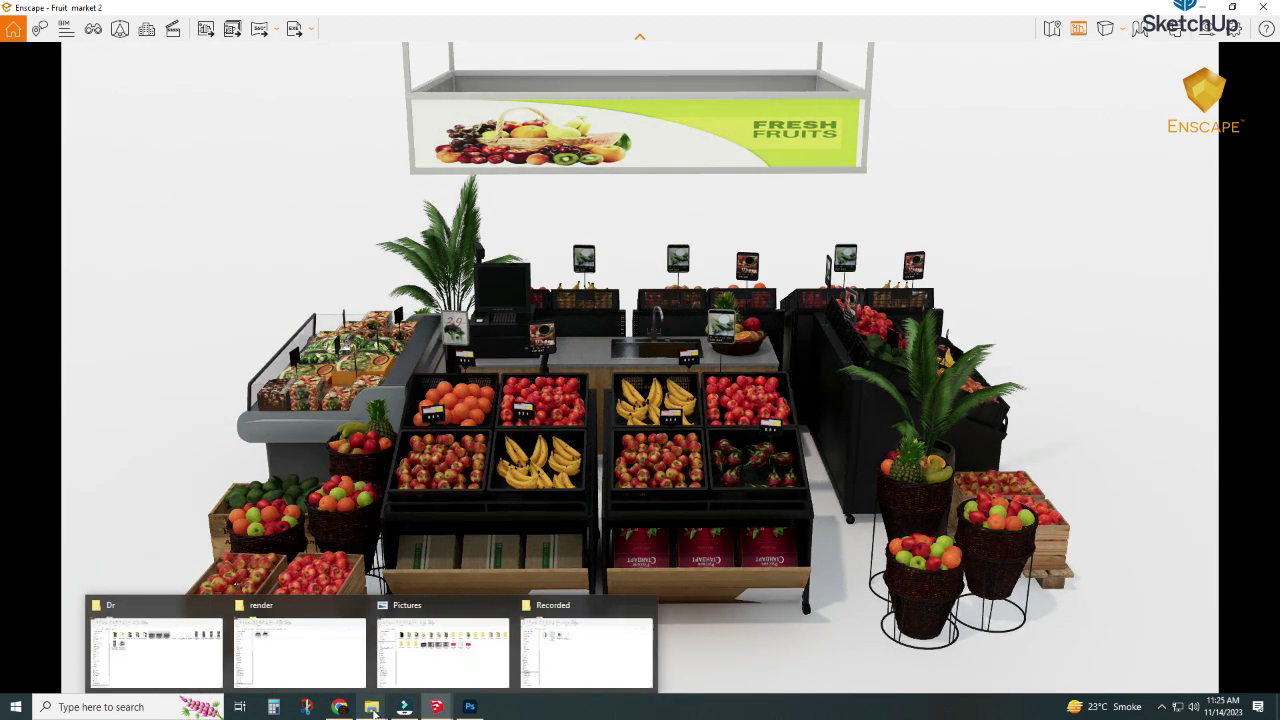
{"action": "left_click", "coordinate": [300, 668]}
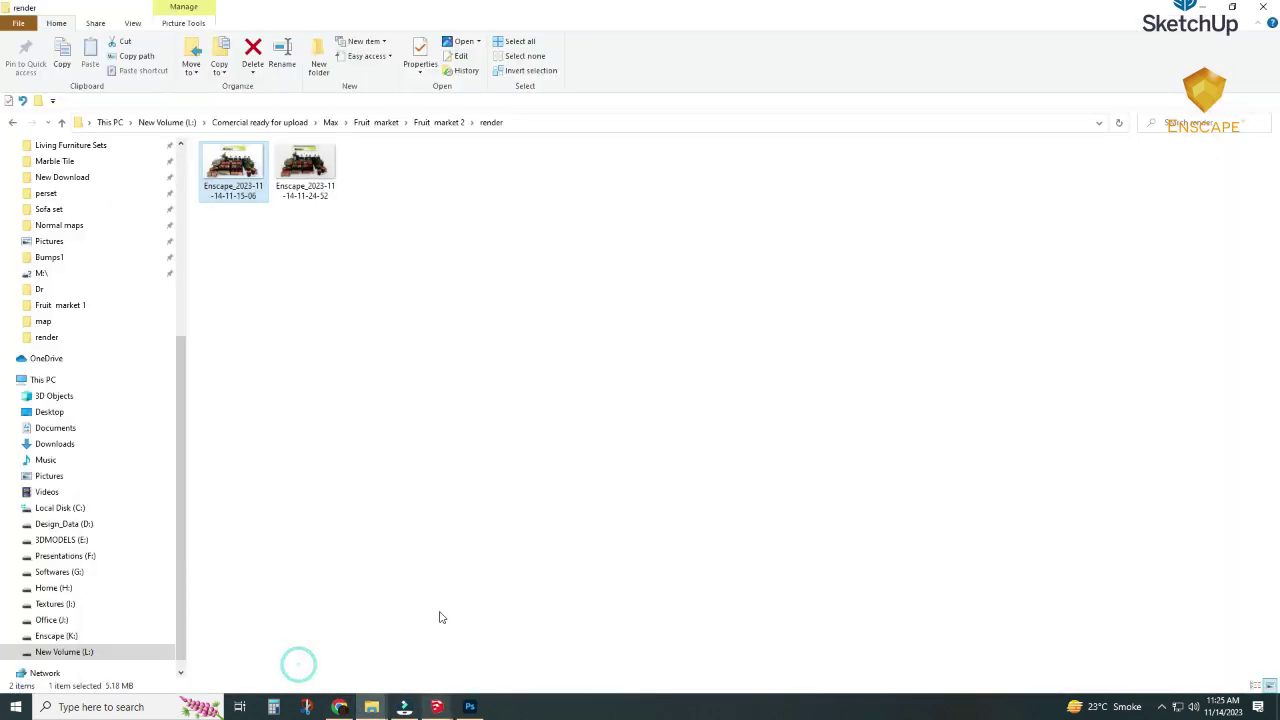
{"action": "mouse_move", "coordinate": [308, 180]}
{"action": "left_mouse_down"}
{"action": "mouse_move", "coordinate": [491, 673]}
{"action": "mouse_move", "coordinate": [477, 703]}
{"action": "mouse_move", "coordinate": [471, 643]}
{"action": "mouse_move", "coordinate": [663, 286]}
{"action": "mouse_move", "coordinate": [686, 44]}
{"action": "left_mouse_up"}
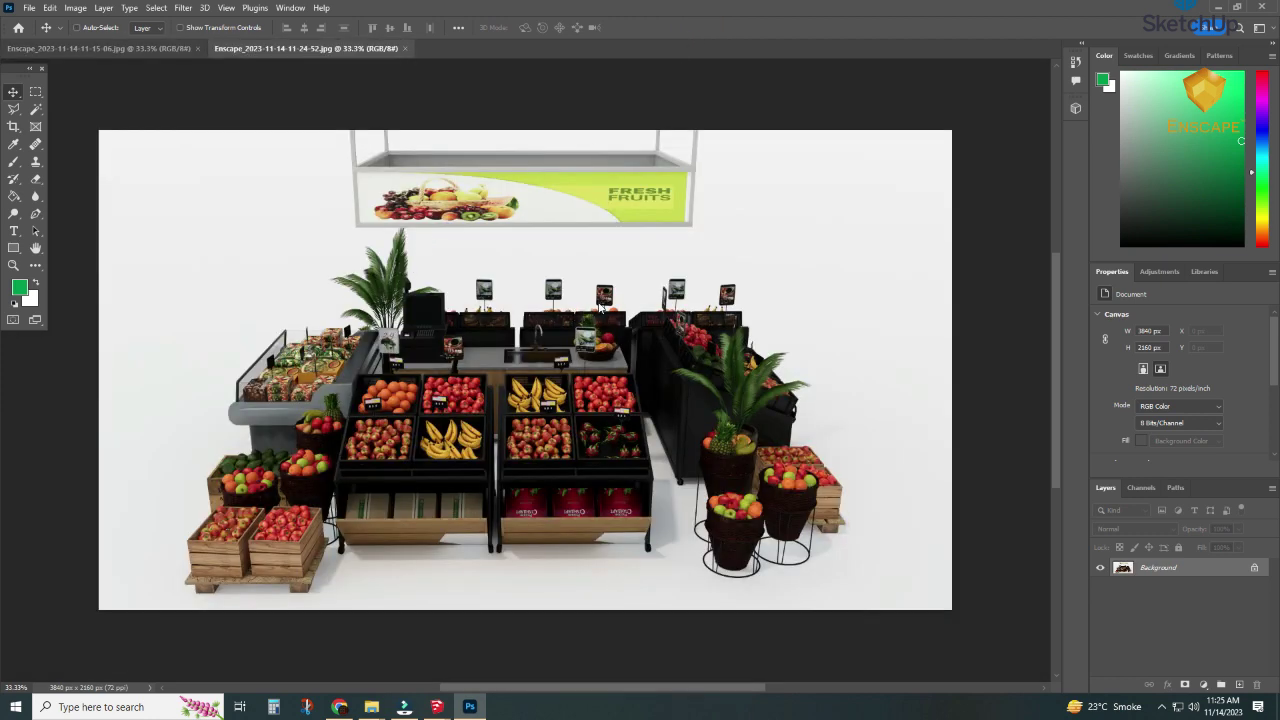
In Camera Raw, apply Auto tones, zero Vibrance and Saturation, and set Texture and Clarity to +10.
{"action": "key", "text": "ctrl+shift+a"}
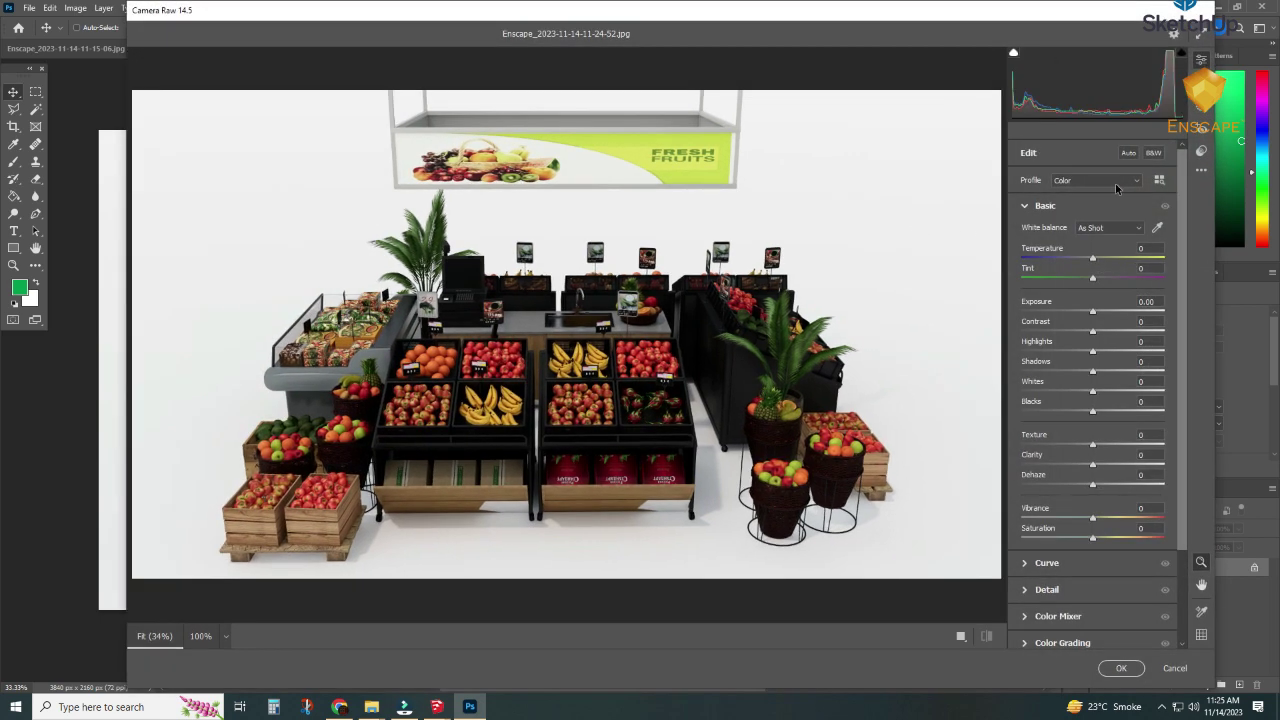
{"action": "left_click", "coordinate": [1128, 152]}
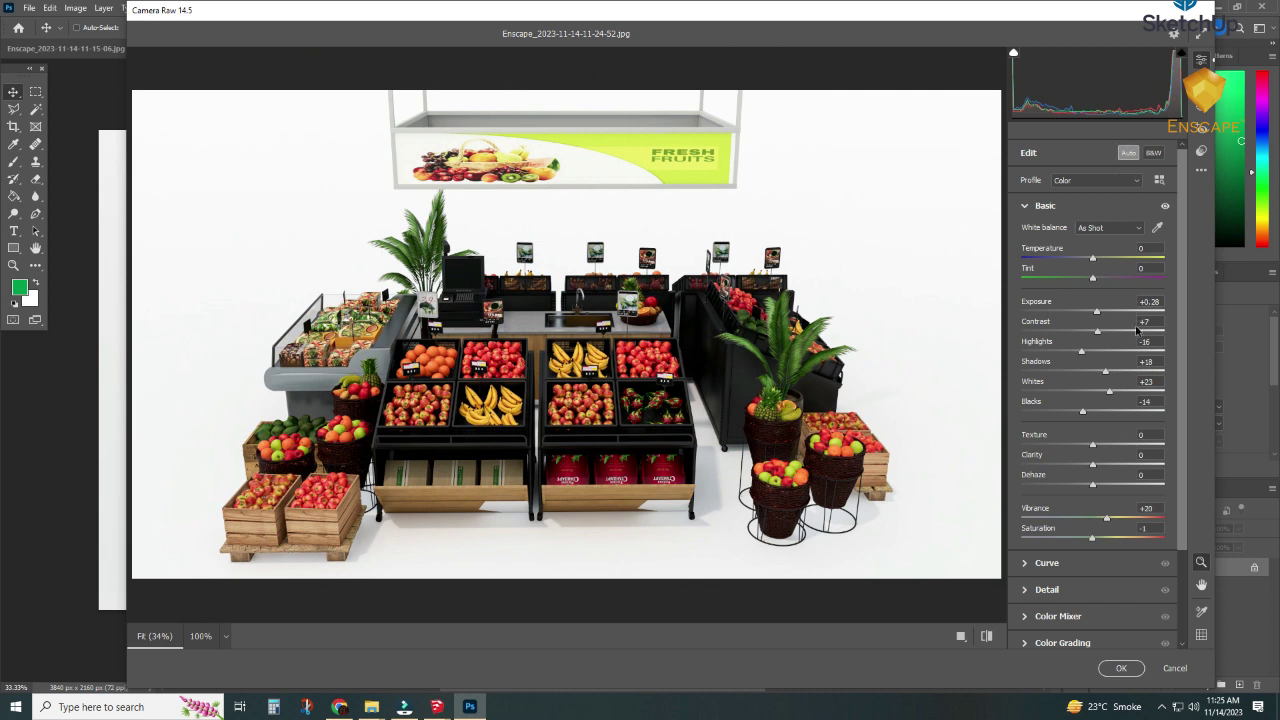
{"action": "left_click", "coordinate": [1156, 508]}
{"action": "type", "text": "0"}
{"action": "left_click", "coordinate": [1157, 528]}
{"action": "type", "text": "0"}
{"action": "left_click", "coordinate": [1144, 435]}
{"action": "type", "text": "10"}
{"action": "key", "text": "Tab"}
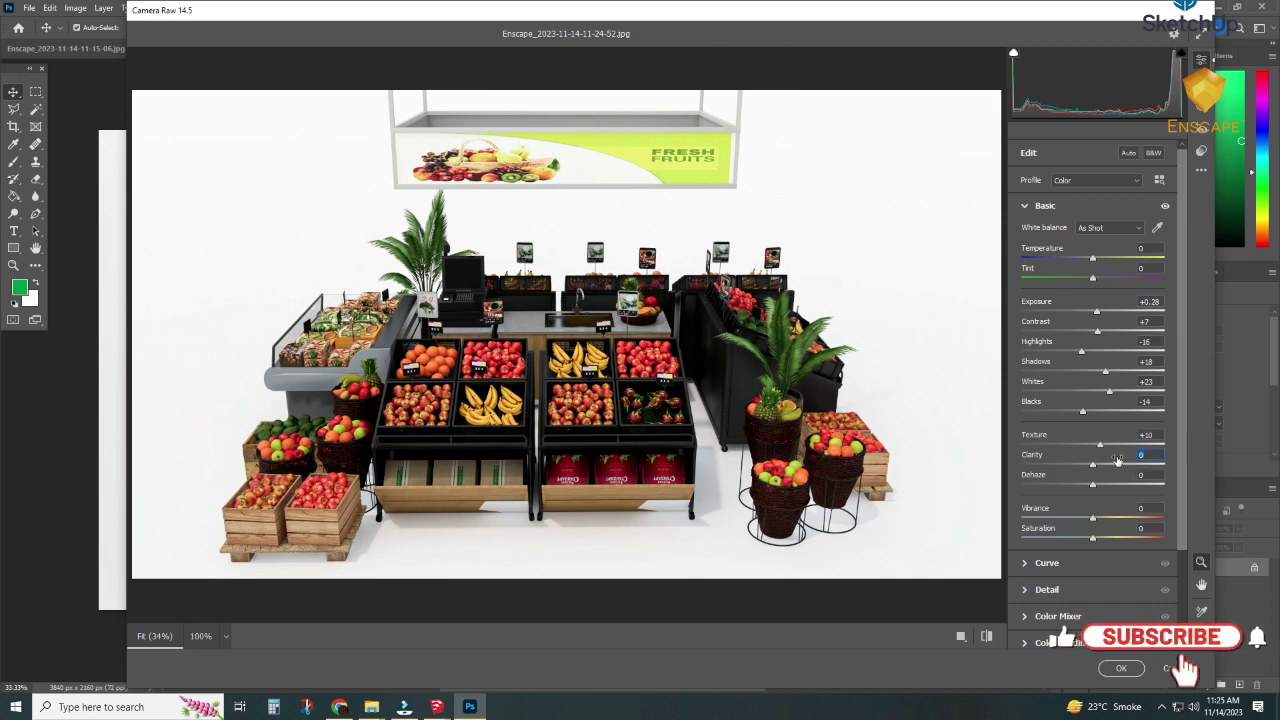
{"action": "type", "text": "10"}
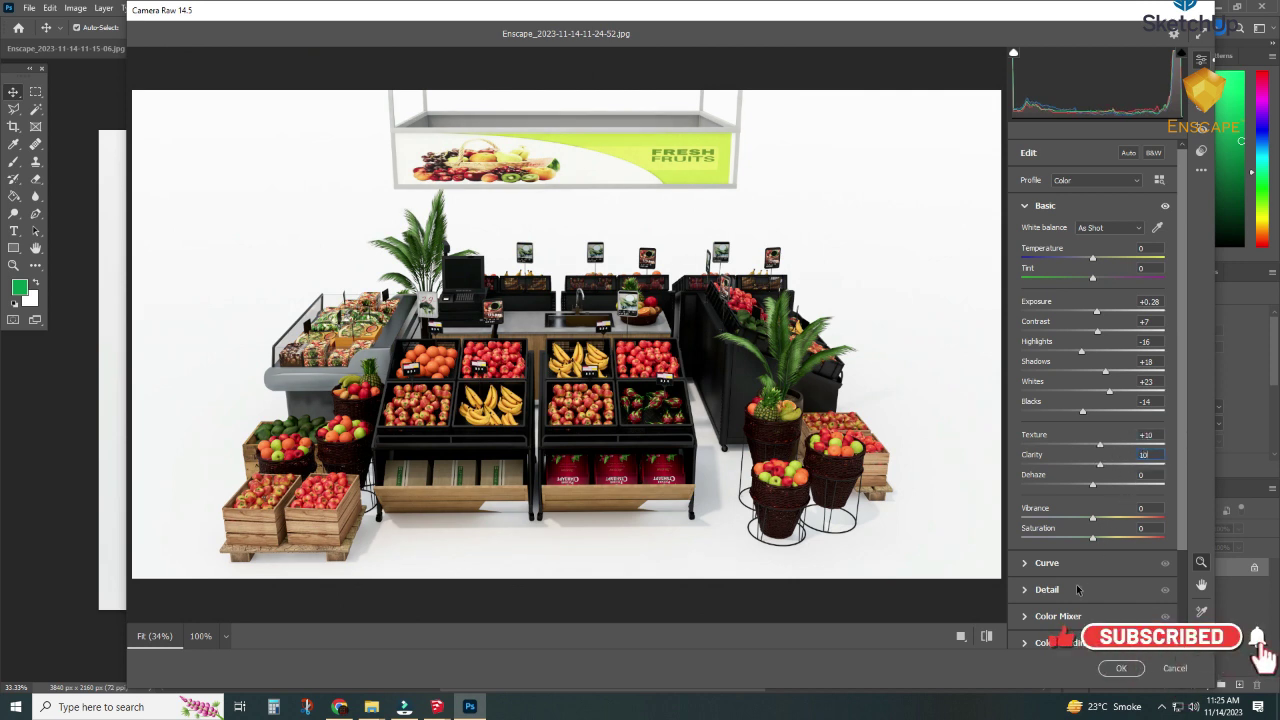
Compare the graded render against default settings, then commit the Camera Raw edits.
{"action": "left_click", "coordinate": [986, 636]}
{"action": "left_click", "coordinate": [986, 636]}
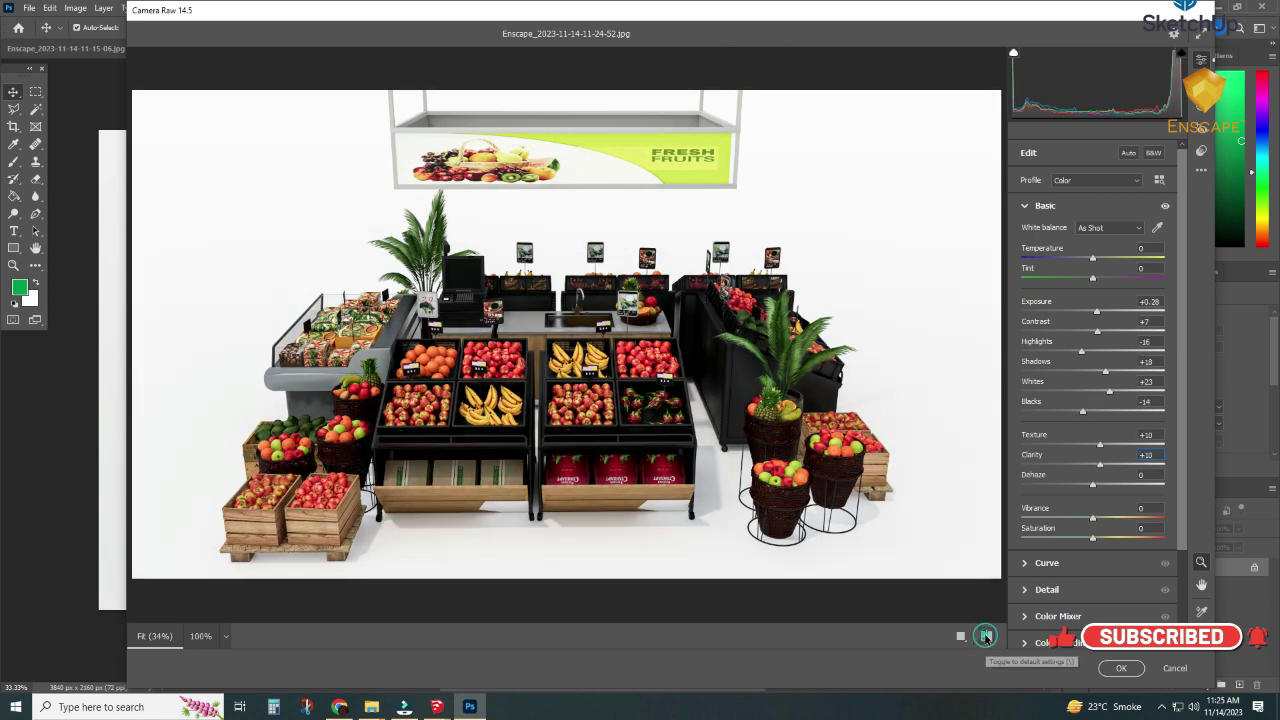
{"action": "left_click", "coordinate": [986, 636]}
{"action": "left_click", "coordinate": [986, 636]}
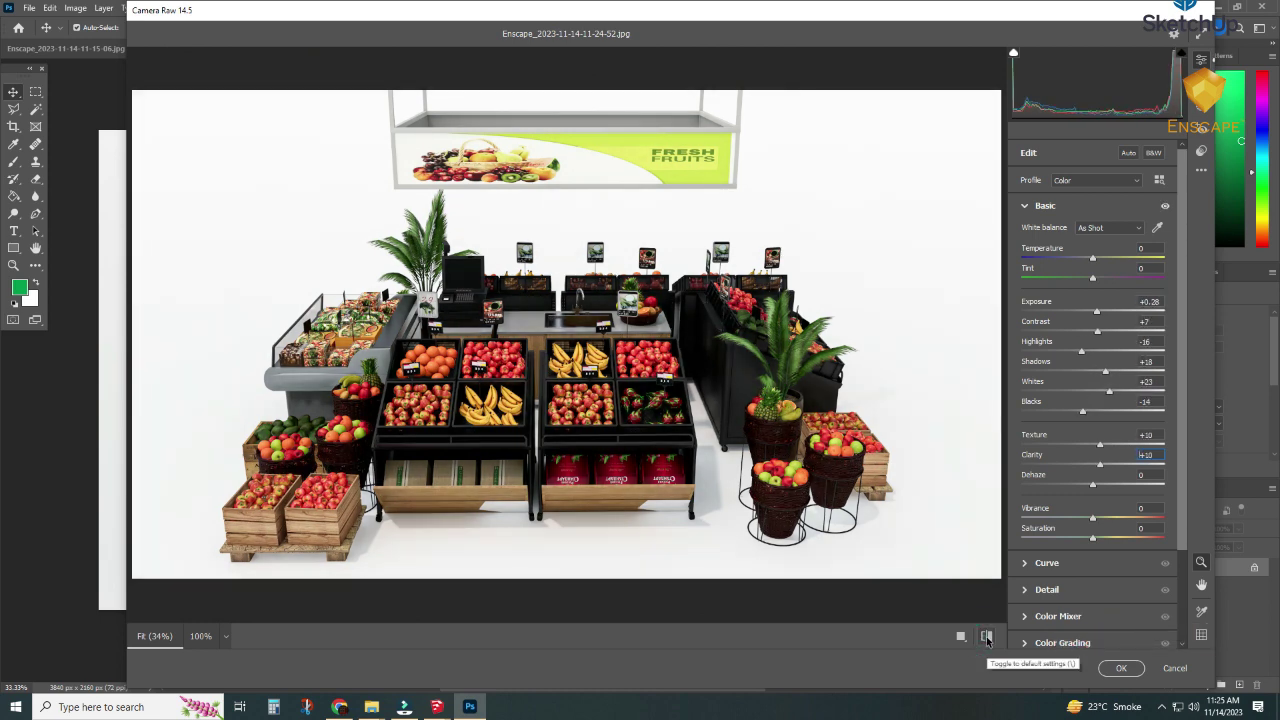
{"action": "left_click", "coordinate": [986, 636]}
{"action": "left_click", "coordinate": [986, 636]}
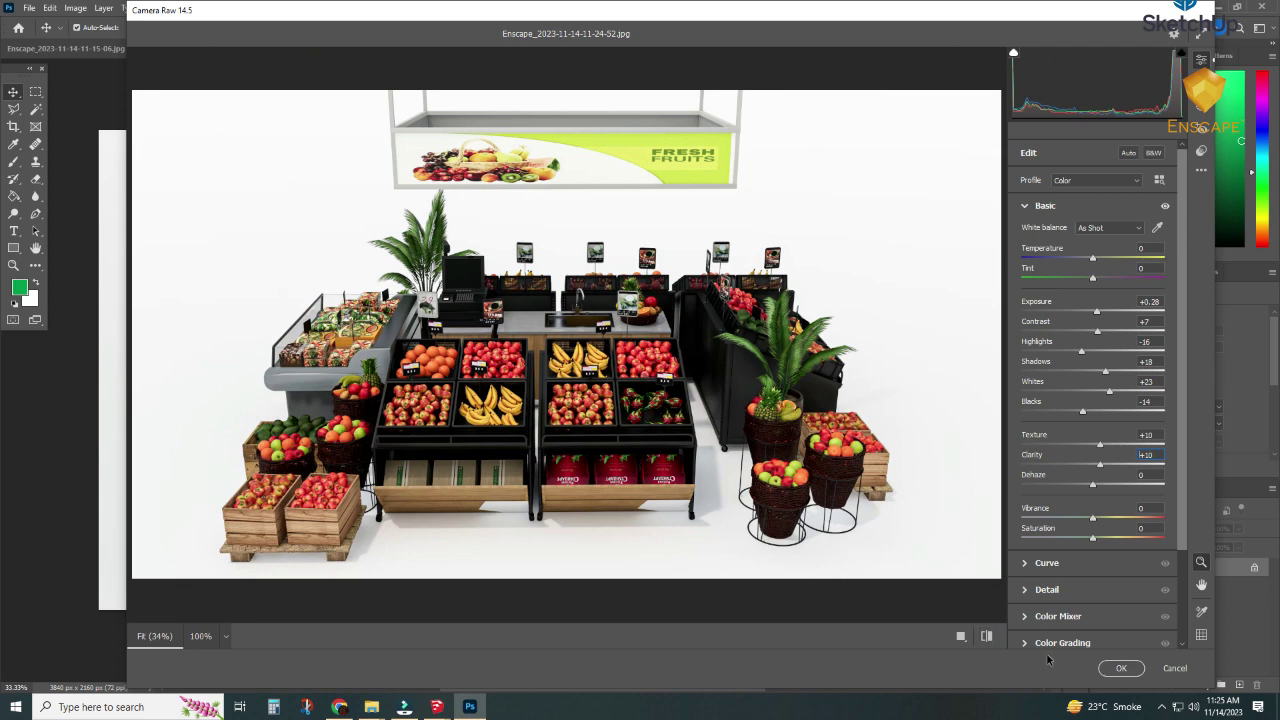
{"action": "left_click", "coordinate": [1113, 668]}
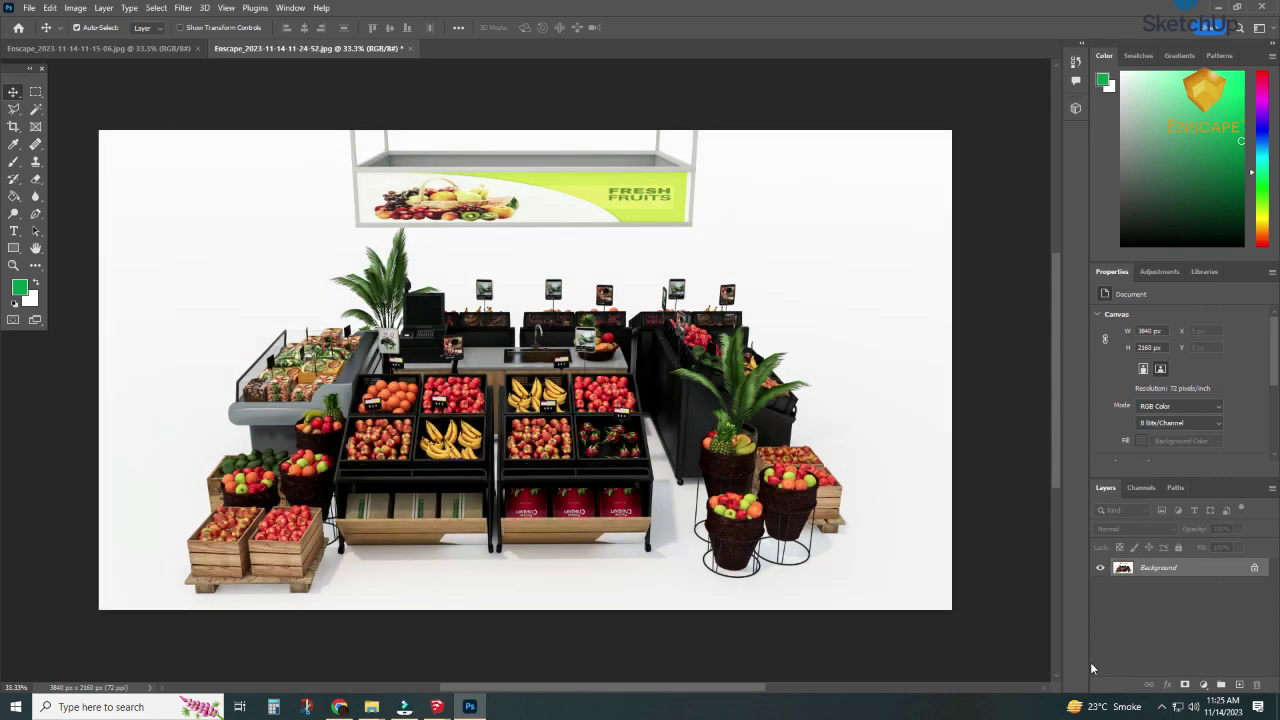
Preview Match Color with Luminance 124 on the render, then close it without applying.
{"action": "left_click", "coordinate": [70, 12]}
{"action": "mouse_move", "coordinate": [96, 42]}
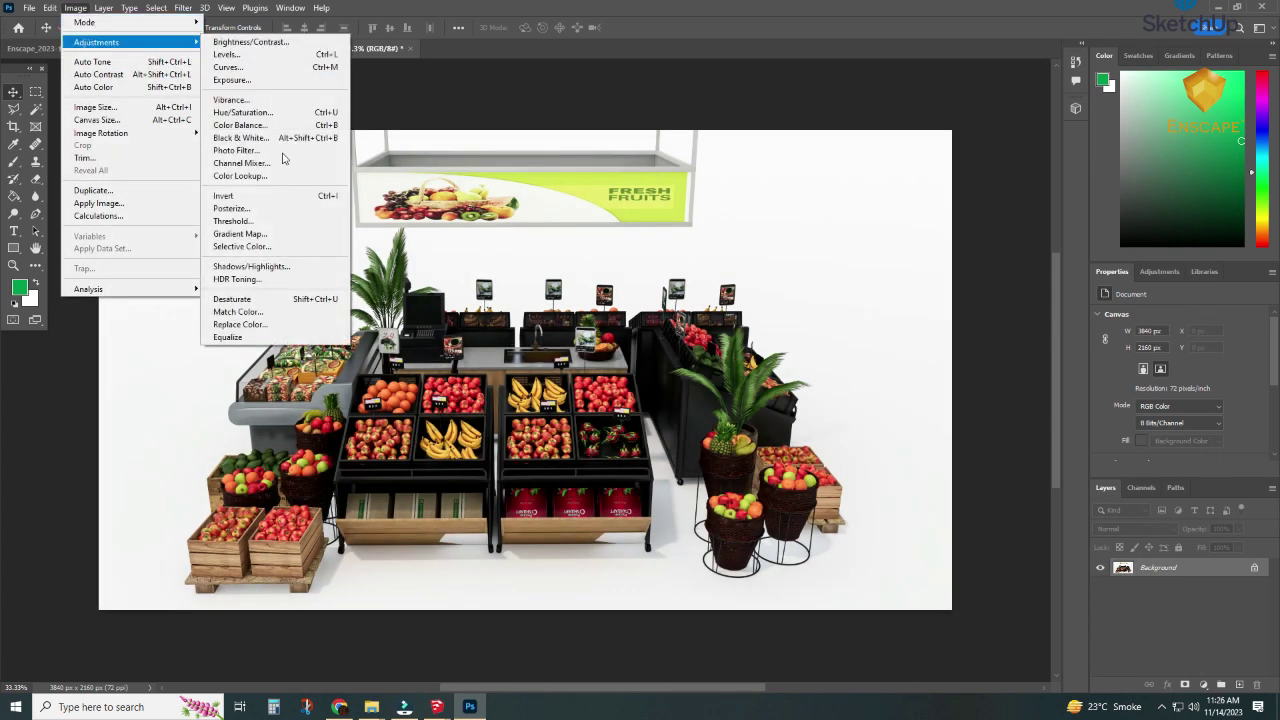
{"action": "left_click", "coordinate": [237, 312]}
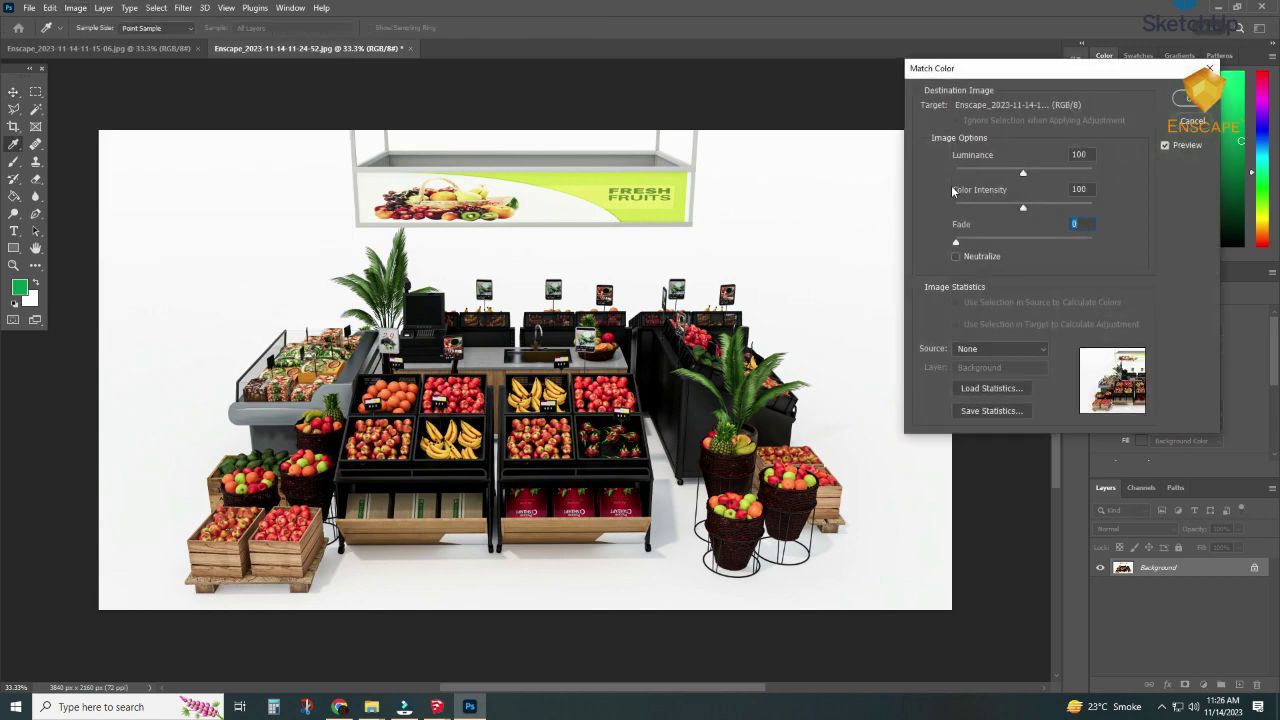
{"action": "left_click_drag", "start_coordinate": [1035, 177], "coordinate": [1041, 177]}
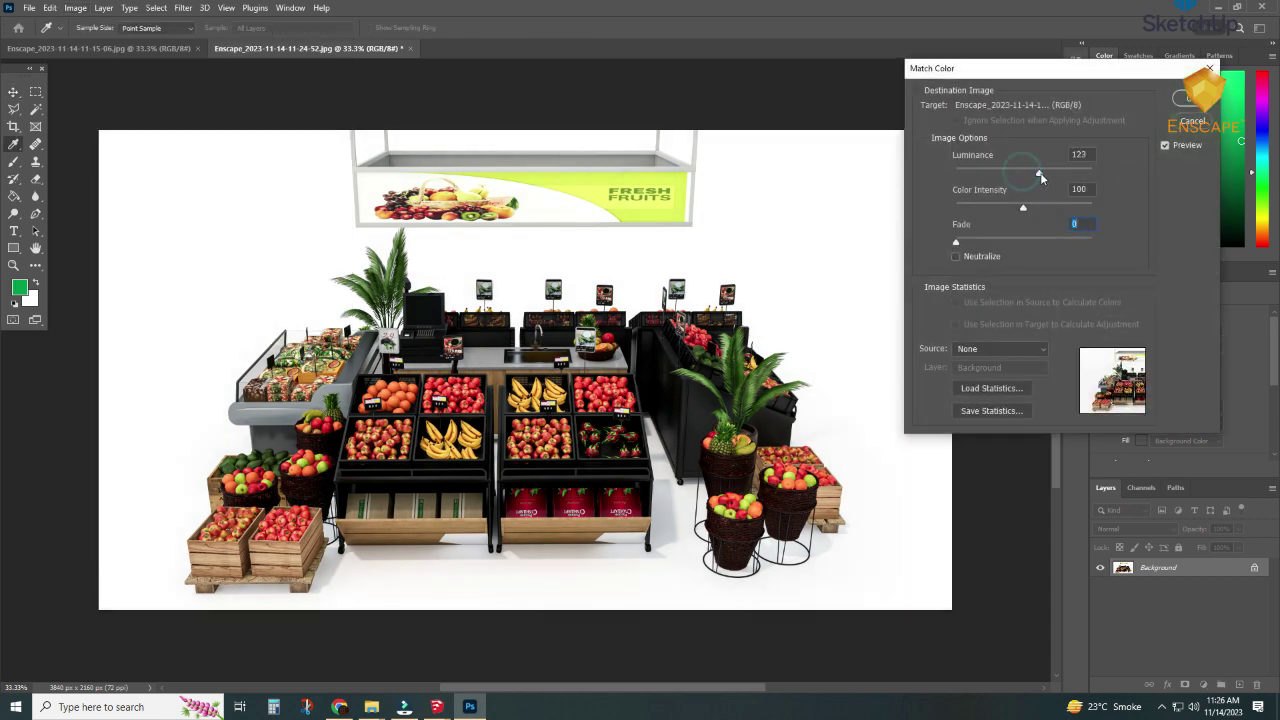
{"action": "left_click", "coordinate": [1165, 146]}
{"action": "left_click", "coordinate": [1165, 146]}
{"action": "left_click", "coordinate": [1165, 146]}
{"action": "left_click", "coordinate": [1165, 146]}
{"action": "left_click", "coordinate": [1165, 146]}
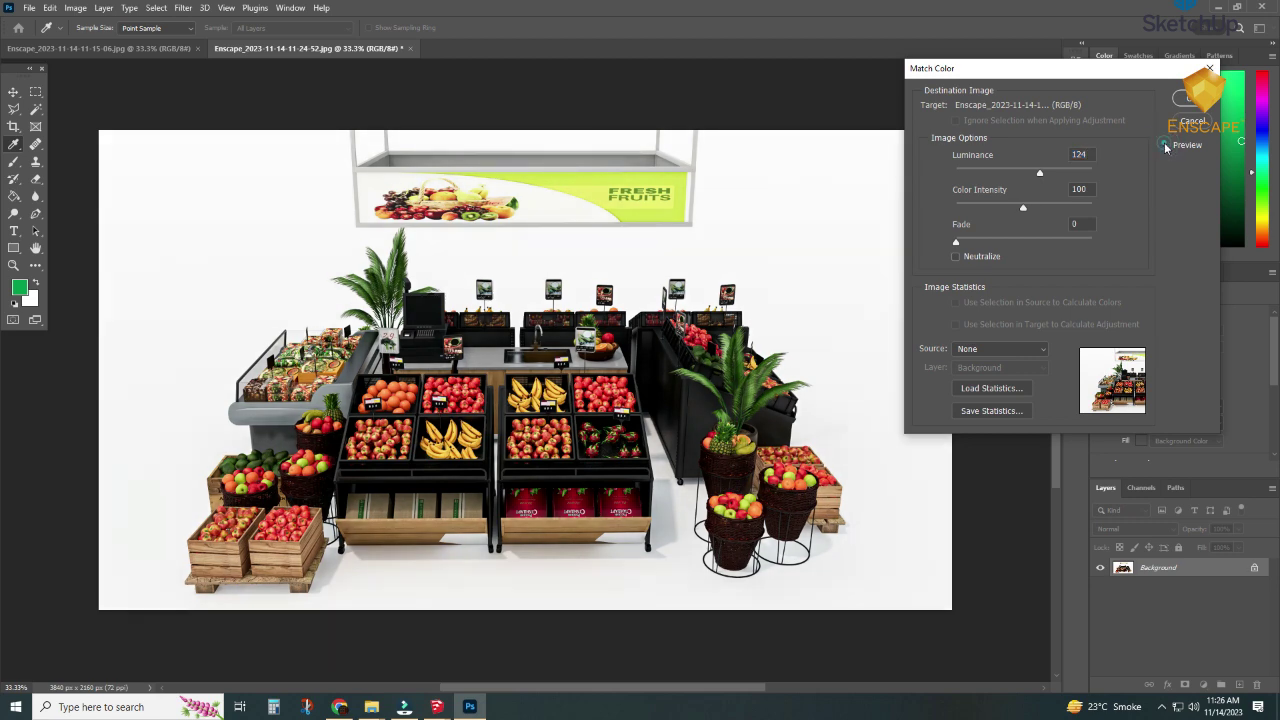
{"action": "left_click", "coordinate": [1165, 146]}
{"action": "left_click", "coordinate": [1165, 146]}
{"action": "left_click", "coordinate": [1192, 121]}
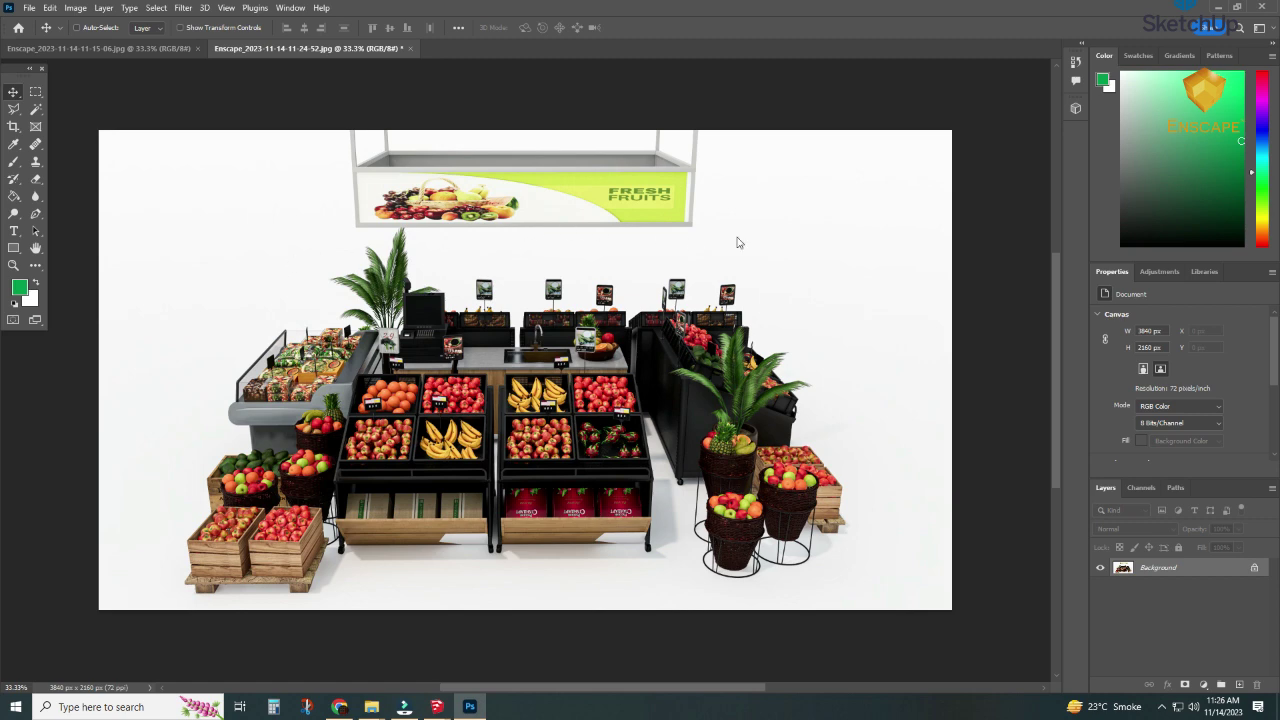
Rerun Camera Raw Auto tones and set Vibrance and Saturation back to 0.
{"action": "key", "text": "ctrl+shift+a"}
{"action": "left_click", "coordinate": [1127, 153]}
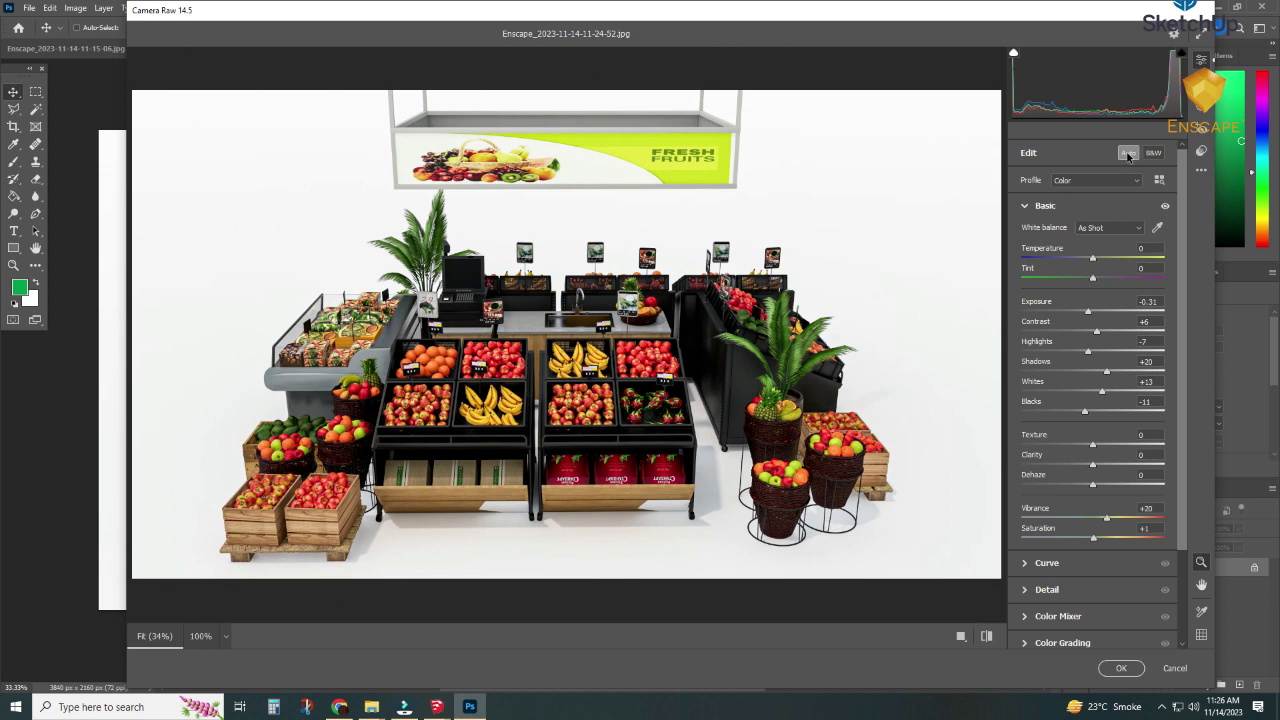
{"action": "left_click", "coordinate": [1152, 508]}
{"action": "left_click", "coordinate": [1148, 508]}
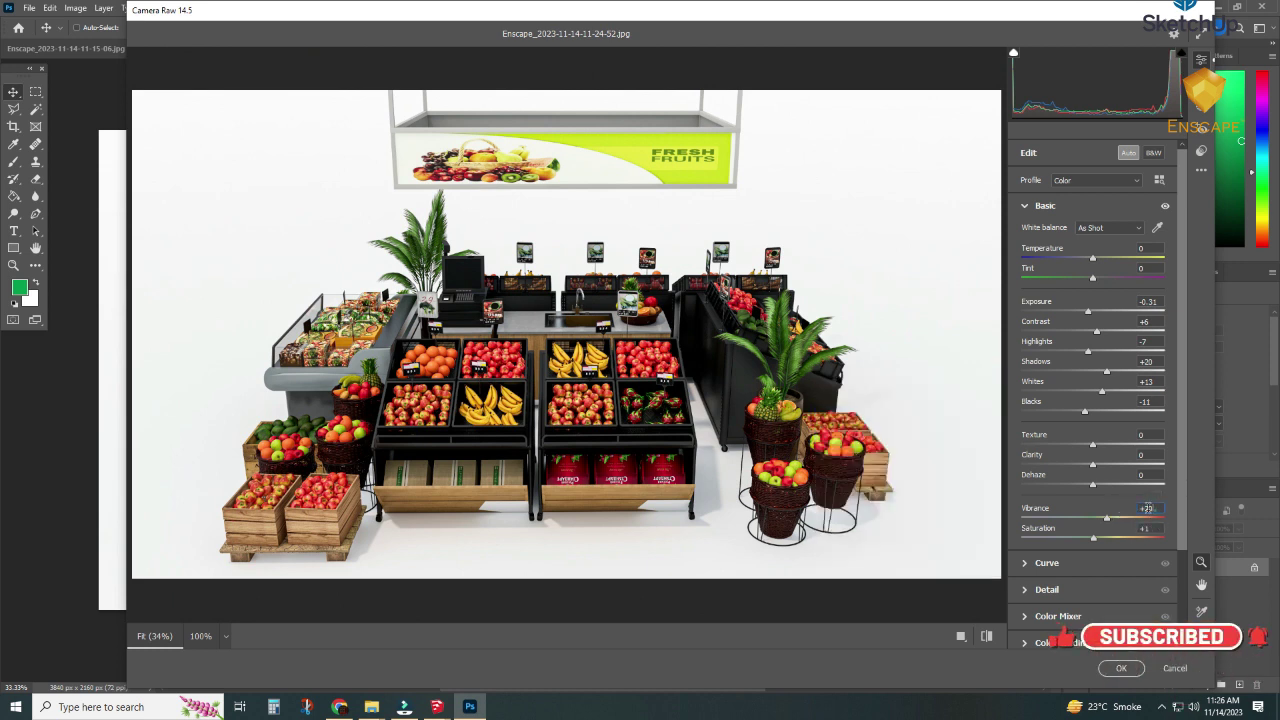
{"action": "left_click", "coordinate": [1148, 508]}
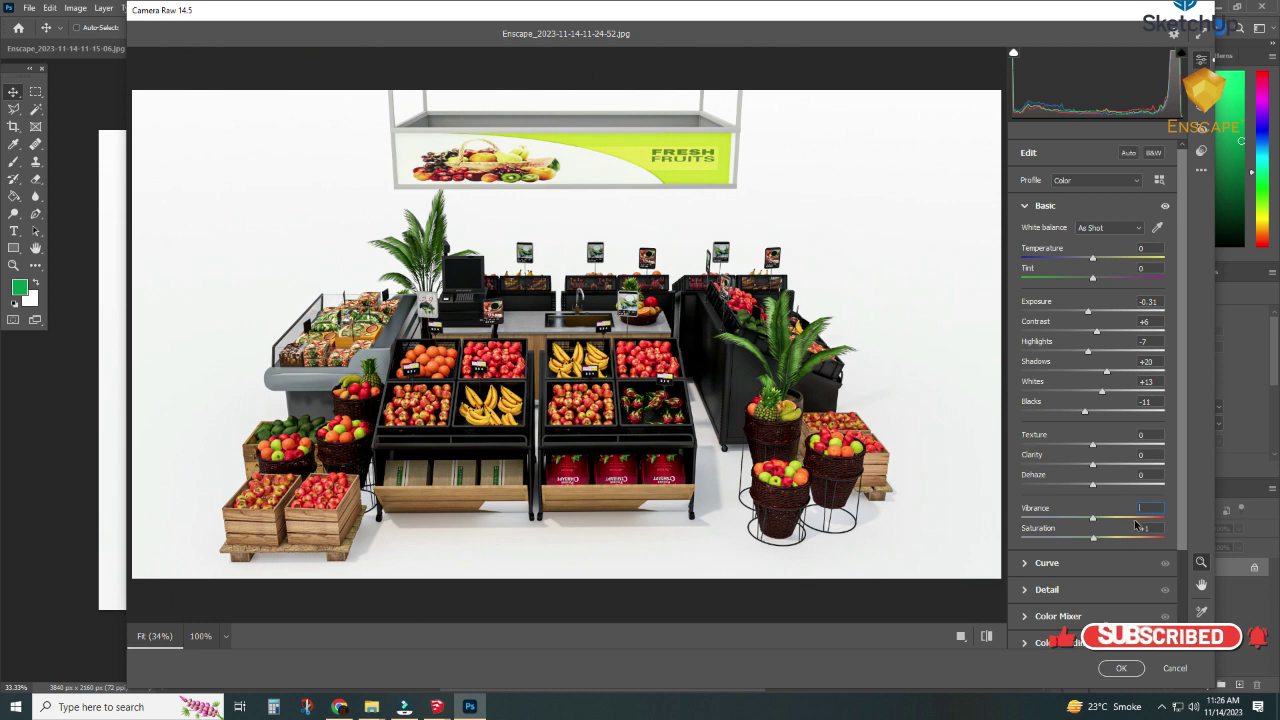
{"action": "left_click", "coordinate": [1140, 528]}
{"action": "key", "text": "BackSpace"}
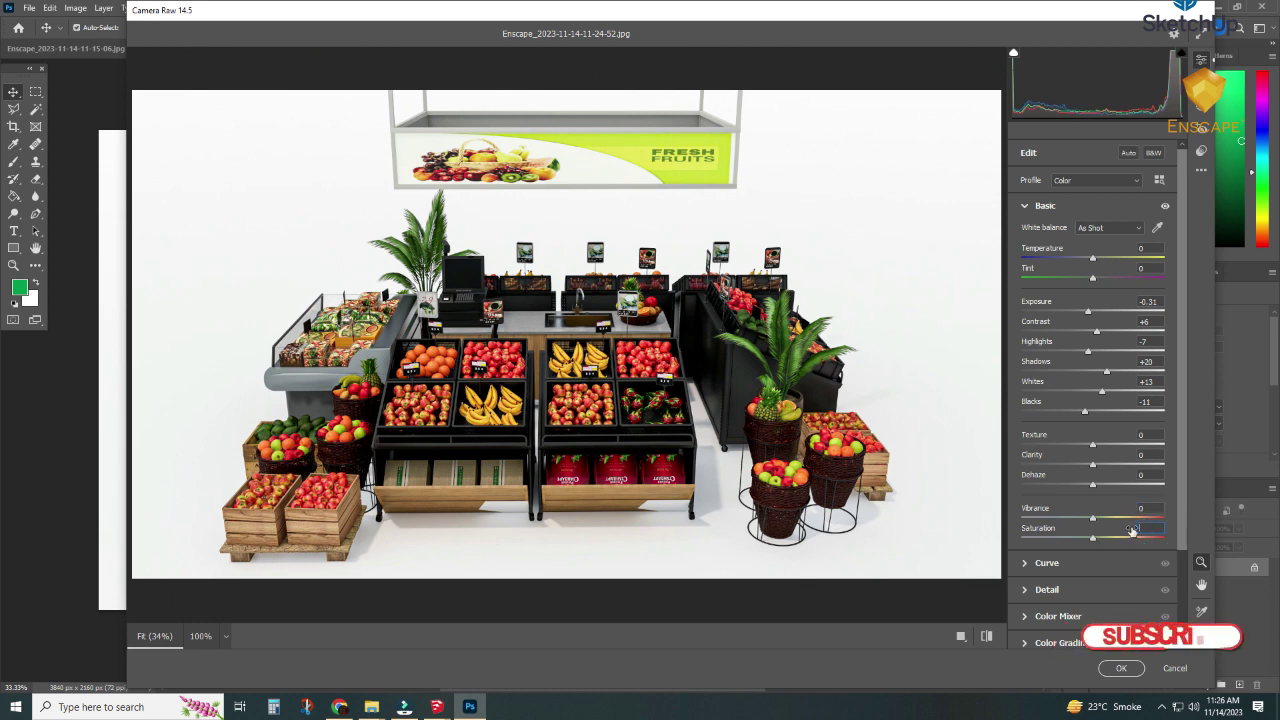
{"action": "left_click", "coordinate": [1077, 509]}
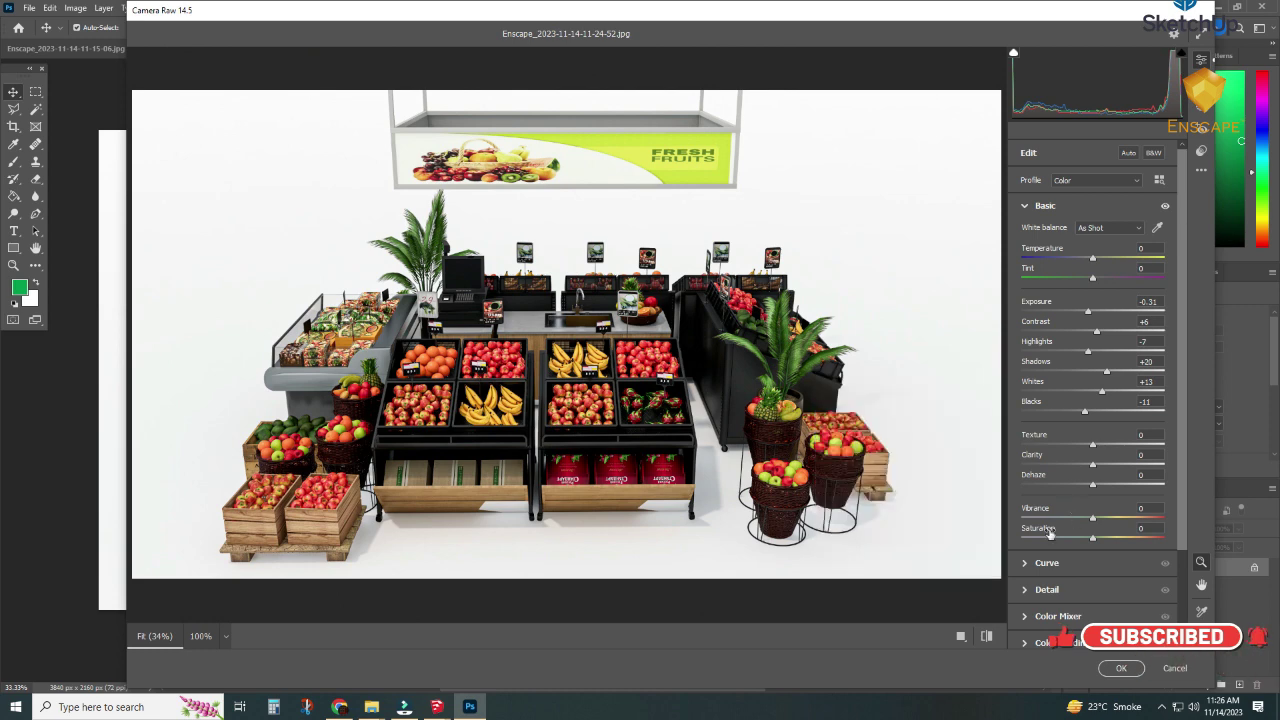
Check the second pass against defaults and apply it (Exposure −0.31, Shadows +20, Whites +13).
{"action": "left_click", "coordinate": [988, 637]}
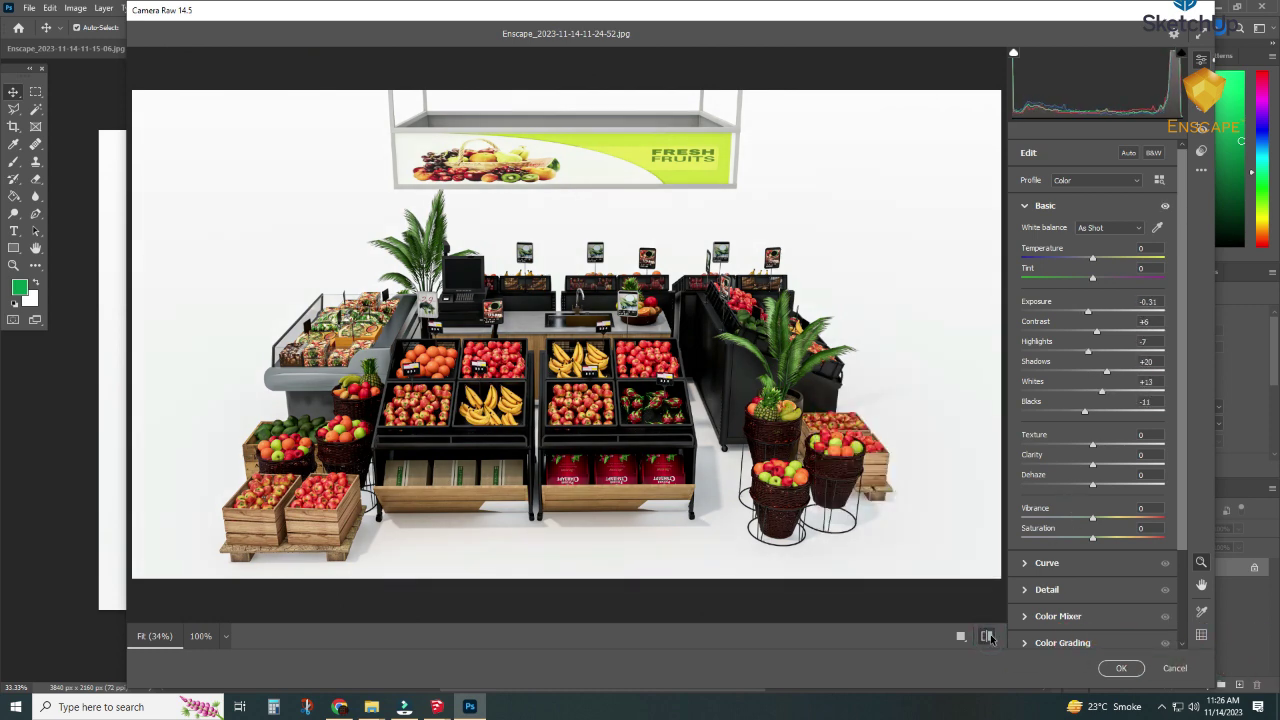
{"action": "left_click", "coordinate": [988, 637]}
{"action": "left_click", "coordinate": [988, 637]}
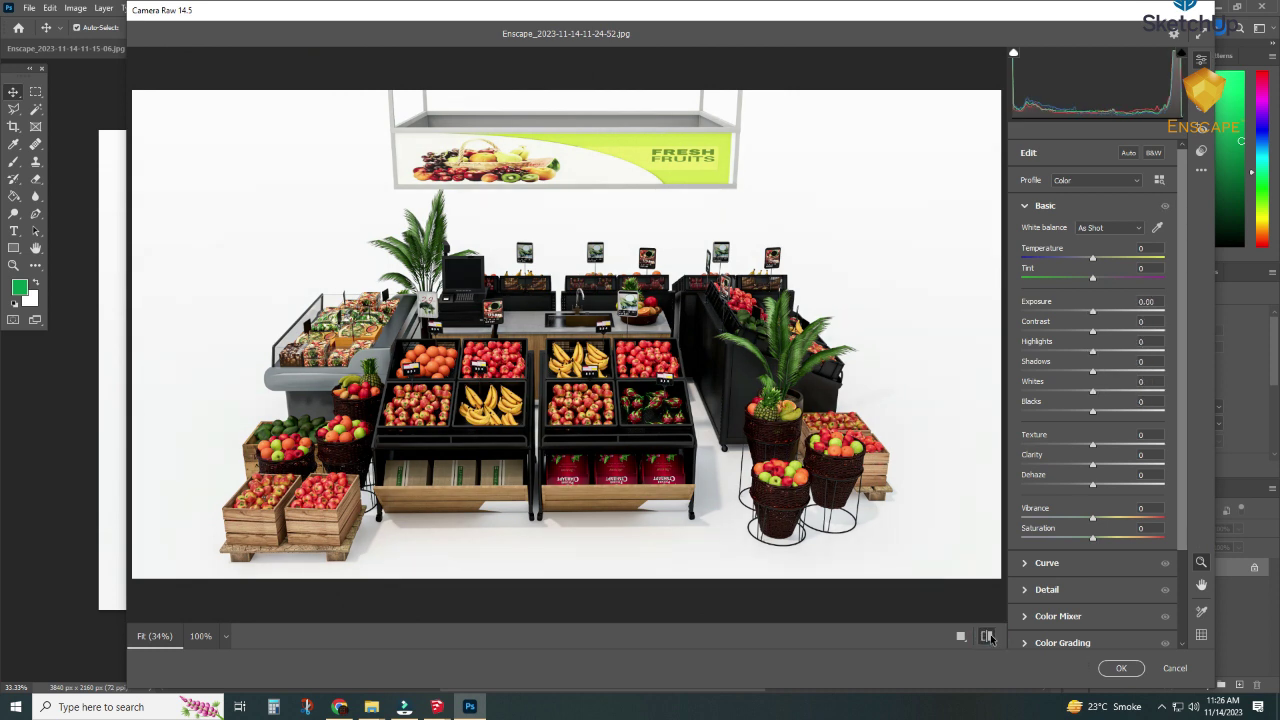
{"action": "left_click", "coordinate": [988, 637]}
{"action": "left_click", "coordinate": [988, 637]}
{"action": "left_click", "coordinate": [988, 637]}
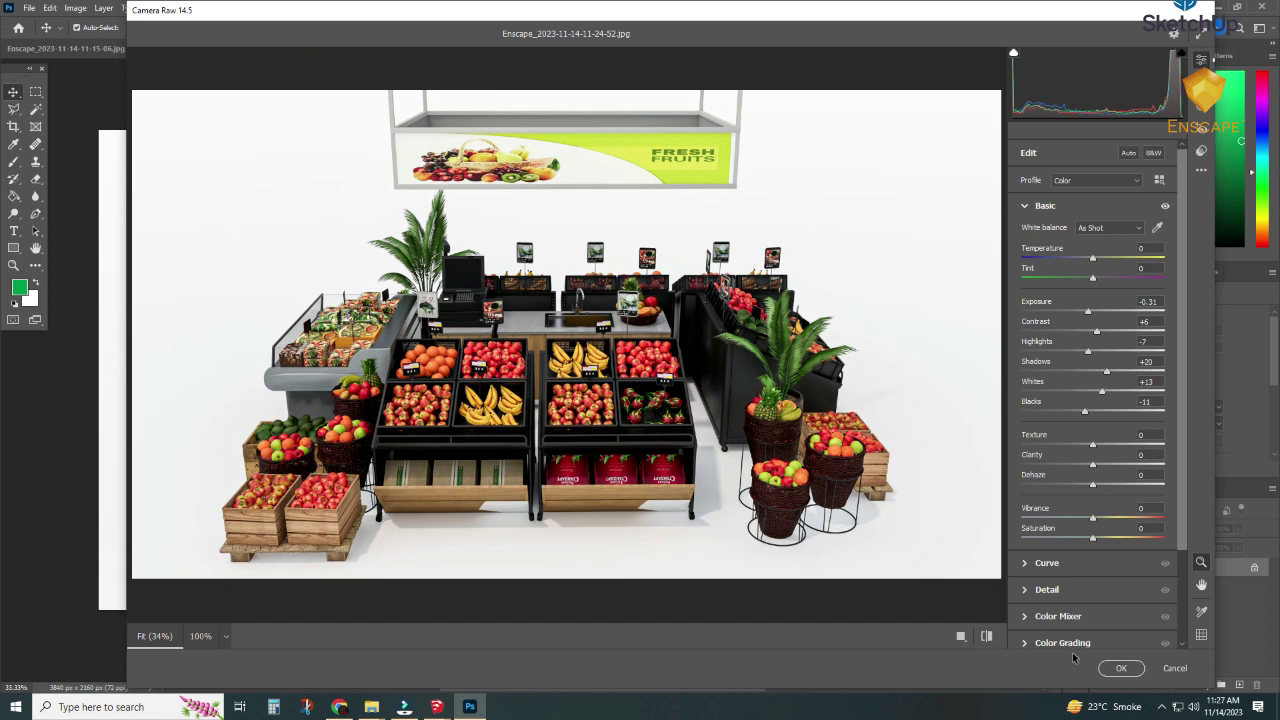
{"action": "left_click", "coordinate": [1110, 675]}
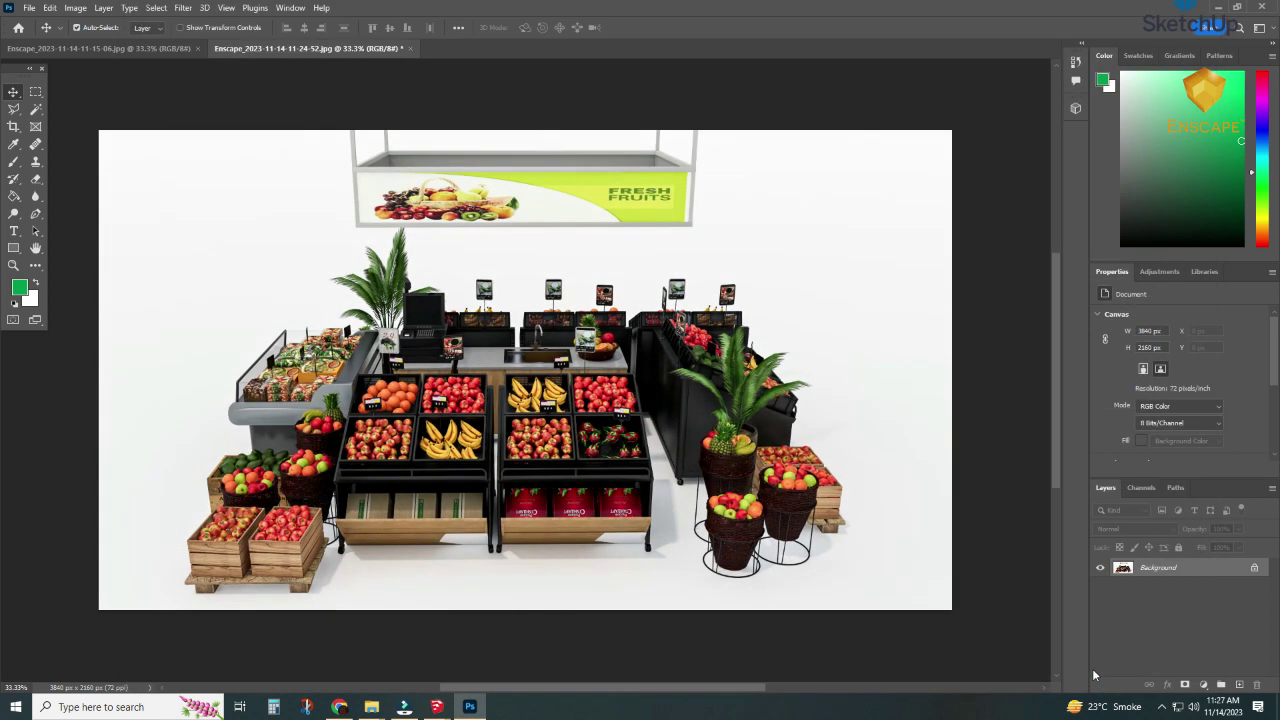
Save the render as a Quality 12 JPEG, close it, and return to the render folder.
{"action": "left_click", "coordinate": [30, 9]}
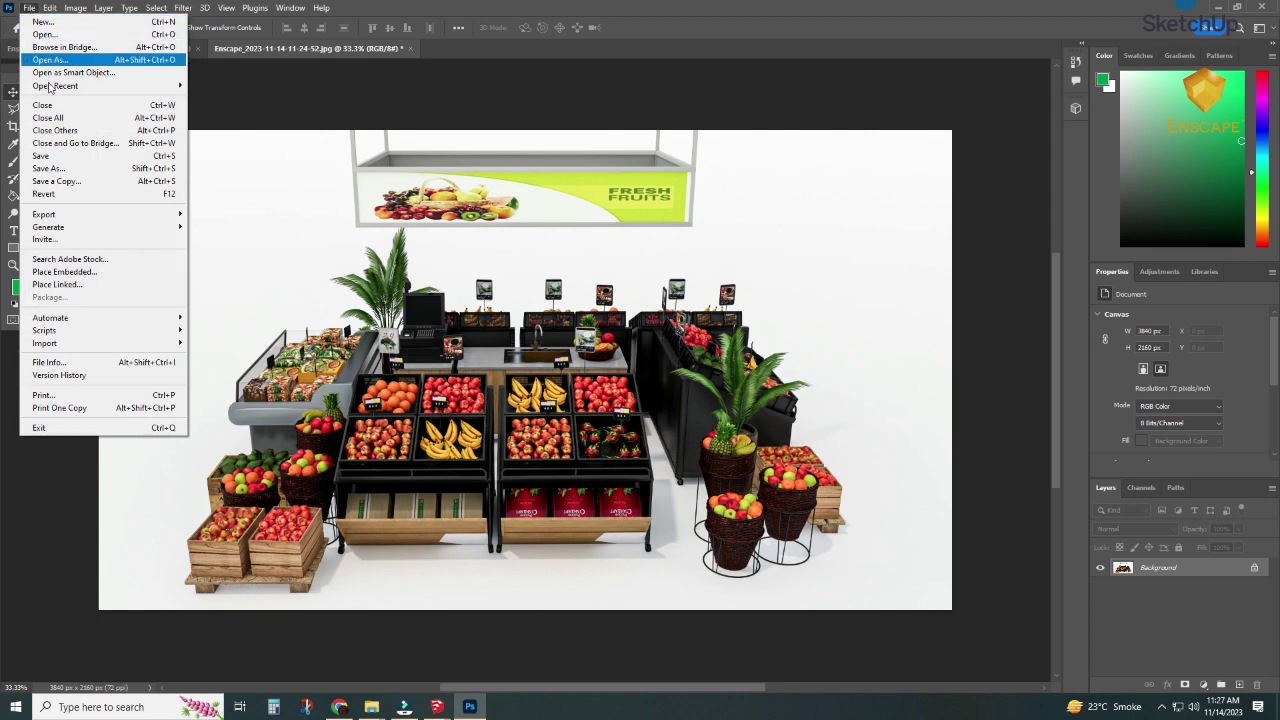
{"action": "left_click", "coordinate": [52, 158]}
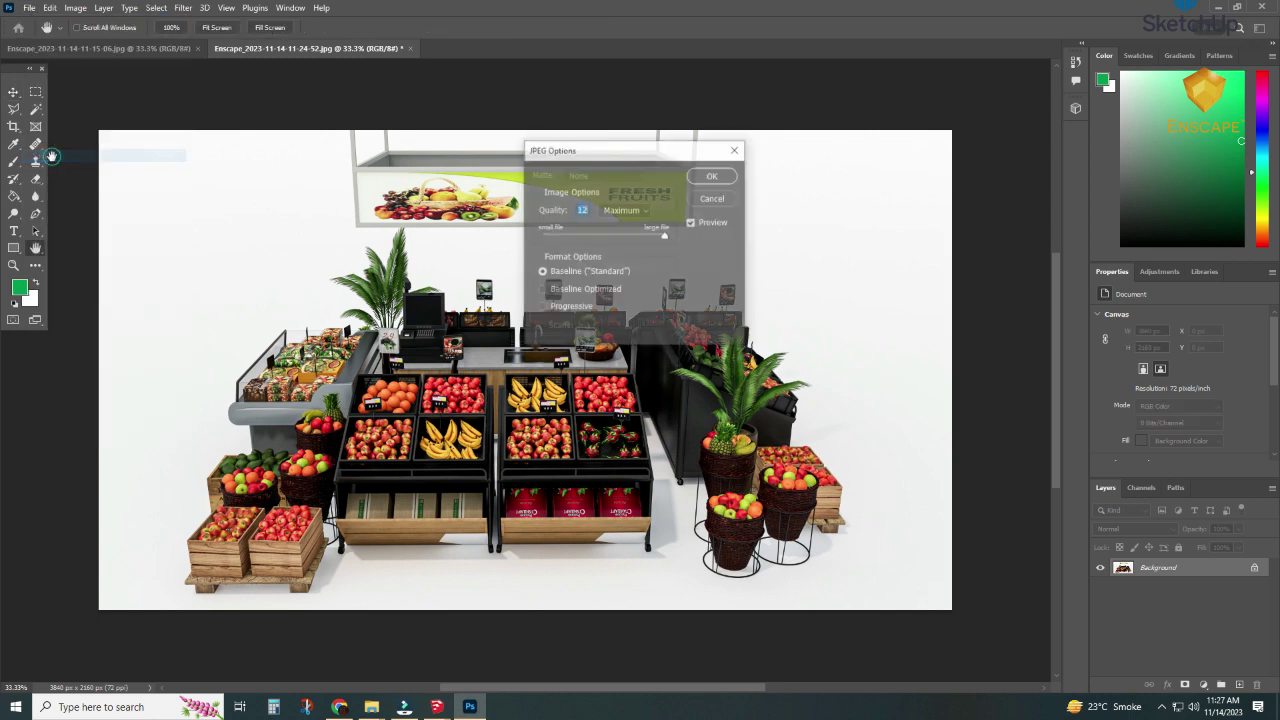
{"action": "left_click", "coordinate": [709, 178]}
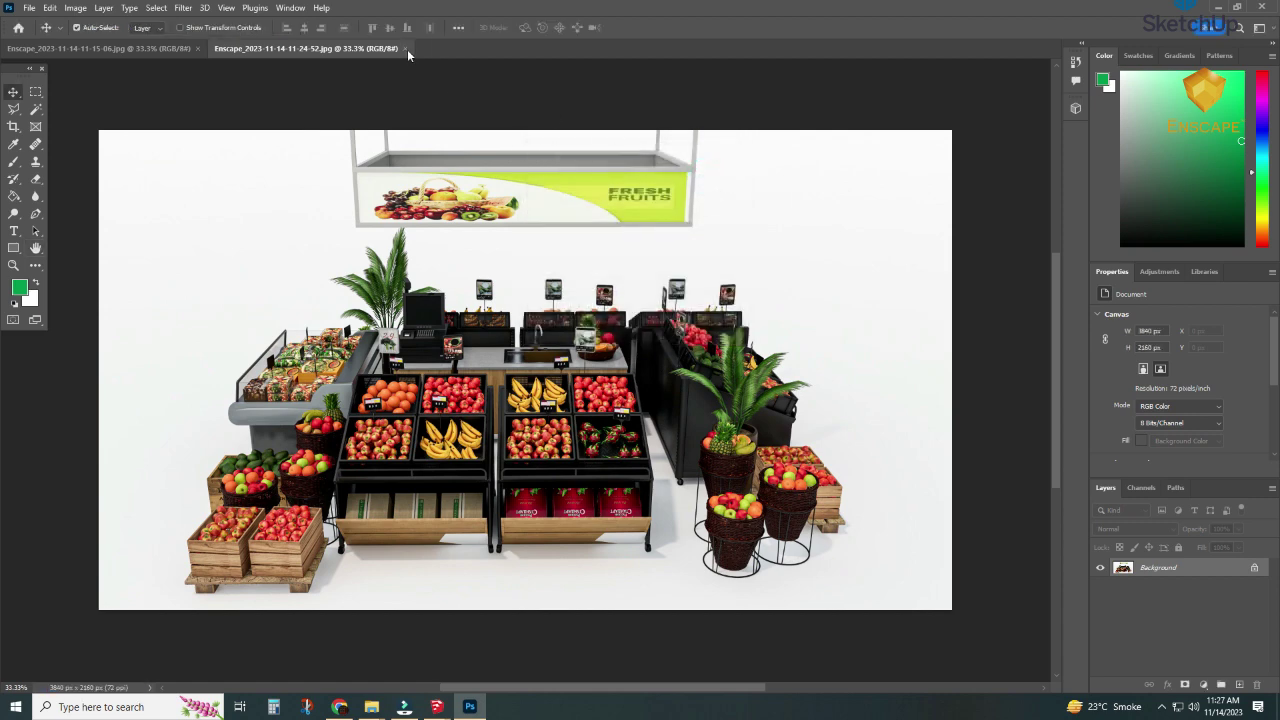
{"action": "left_click", "coordinate": [405, 48]}
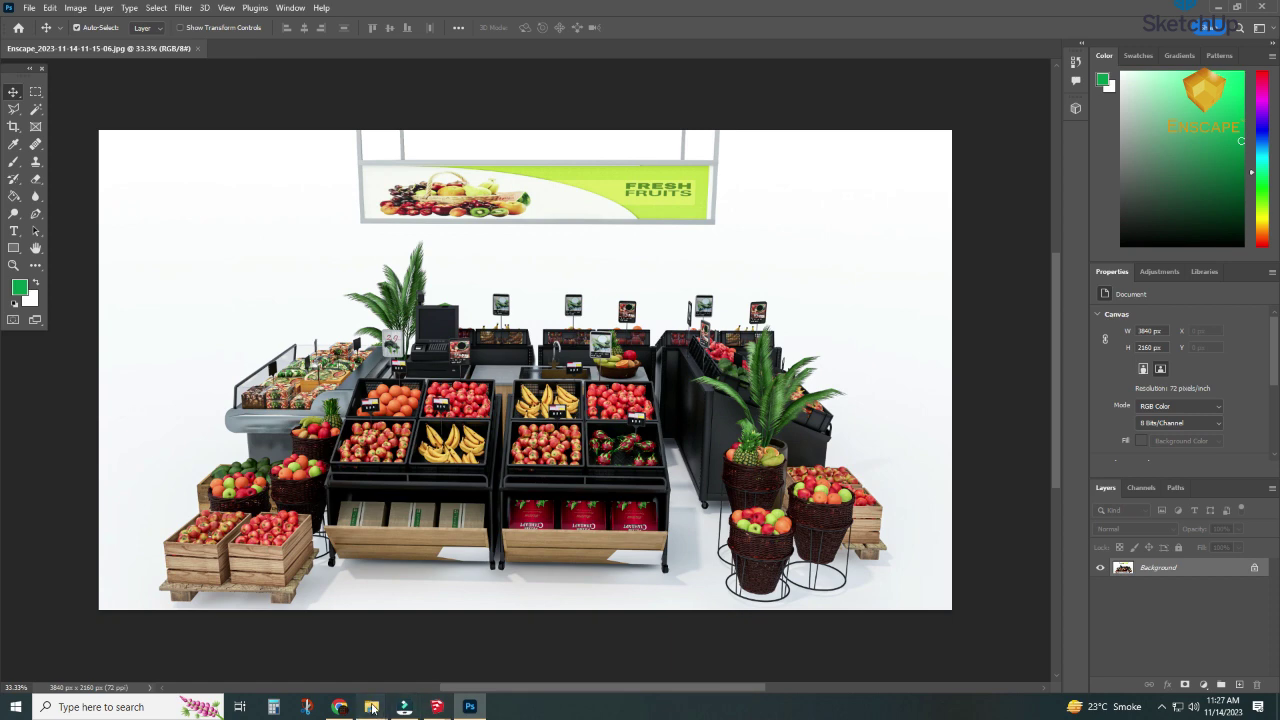
{"action": "mouse_move", "coordinate": [371, 706]}
{"action": "left_click", "coordinate": [338, 670]}
{"action": "left_click", "coordinate": [308, 170]}
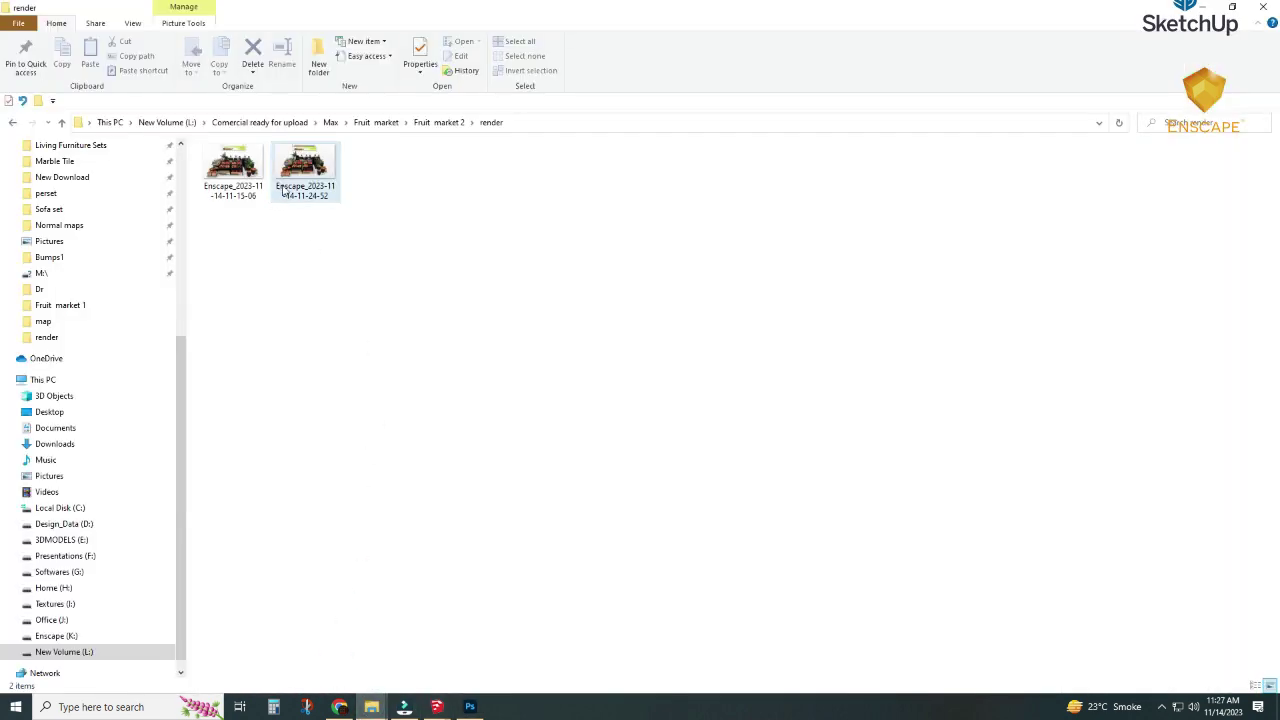
{"action": "double_click", "coordinate": [308, 170]}
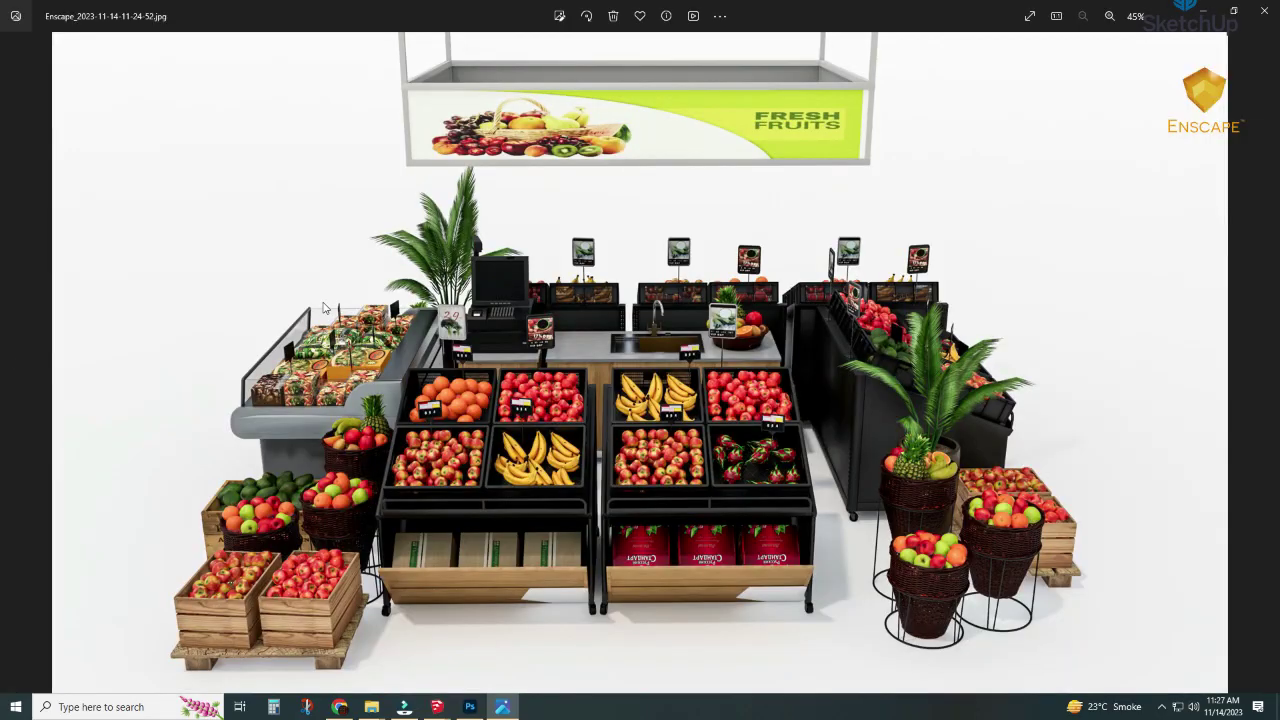
{"action": "scroll", "coordinate": [547, 555], "scroll_direction": "up", "scroll_amount": 3}
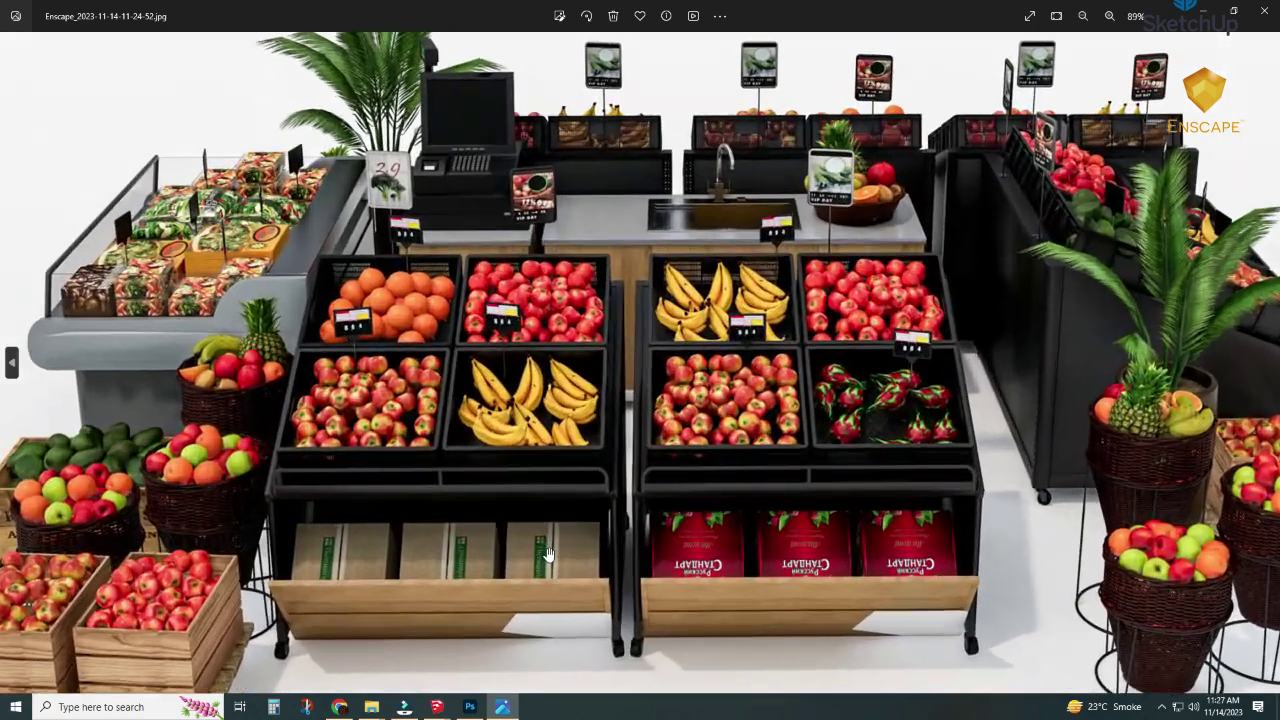
{"action": "scroll", "coordinate": [545, 552], "scroll_direction": "up", "scroll_amount": 1}
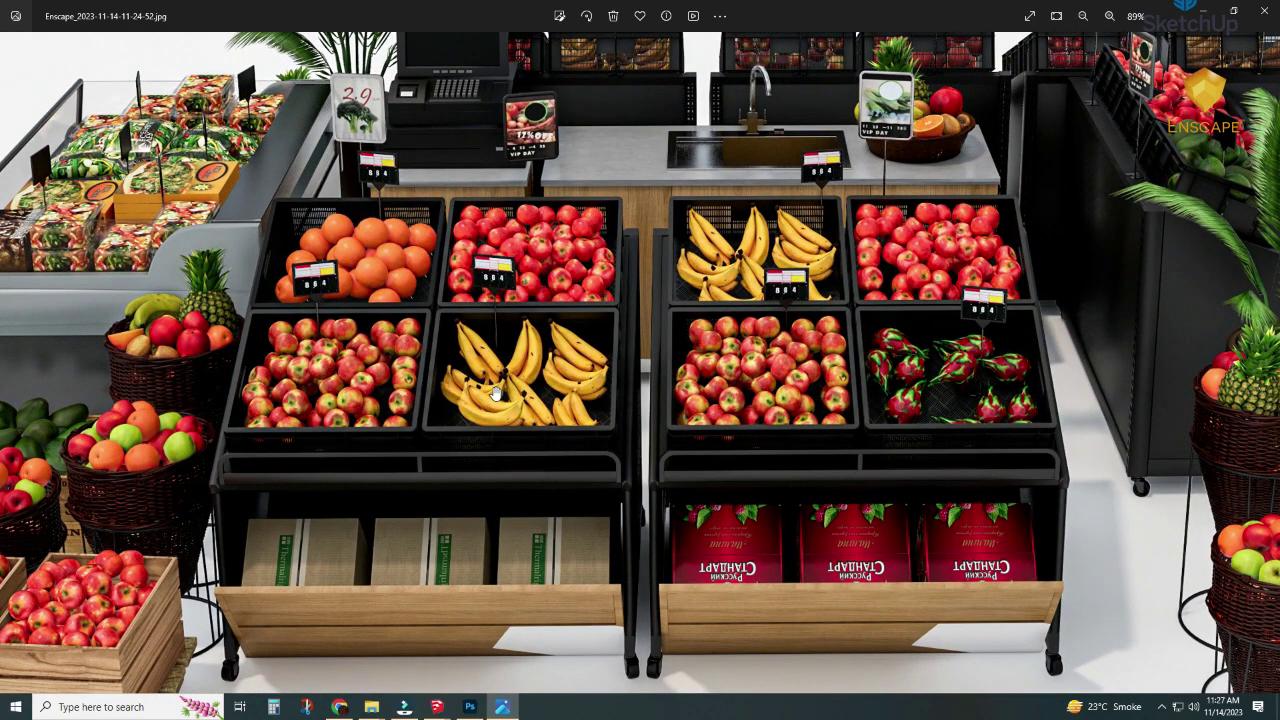
{"action": "scroll", "coordinate": [493, 393], "scroll_direction": "up", "scroll_amount": 1}
{"action": "scroll", "coordinate": [493, 393], "scroll_direction": "up", "scroll_amount": 1}
{"action": "scroll", "coordinate": [493, 393], "scroll_direction": "up", "scroll_amount": 1}
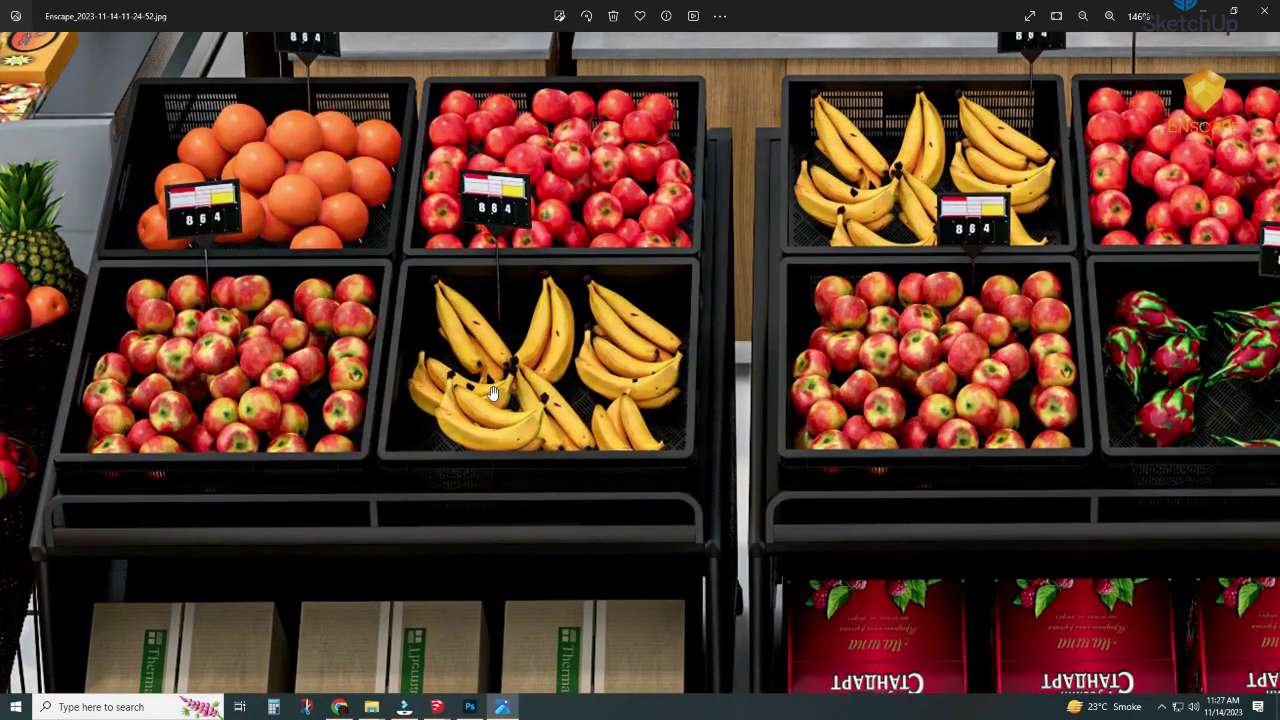
{"action": "scroll", "coordinate": [493, 393], "scroll_direction": "down", "scroll_amount": 2}
{"action": "scroll", "coordinate": [493, 393], "scroll_direction": "down", "scroll_amount": 1}
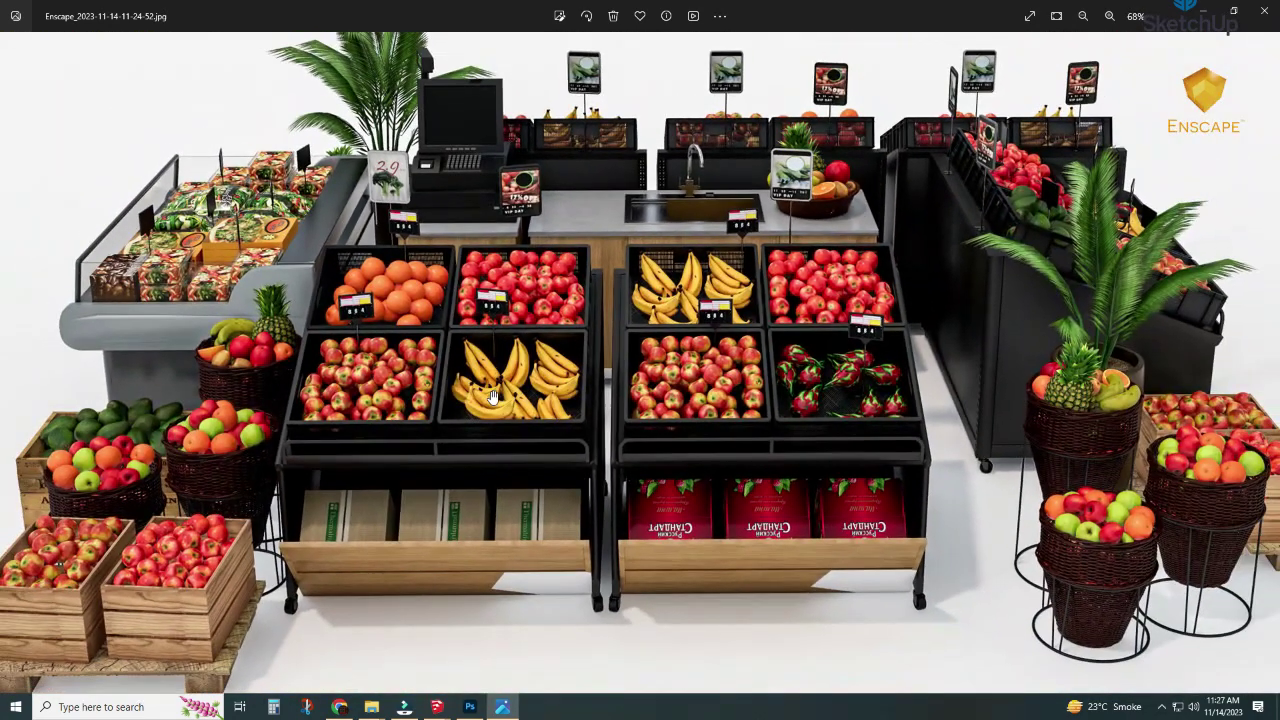
{"action": "left_click", "coordinate": [1265, 16]}
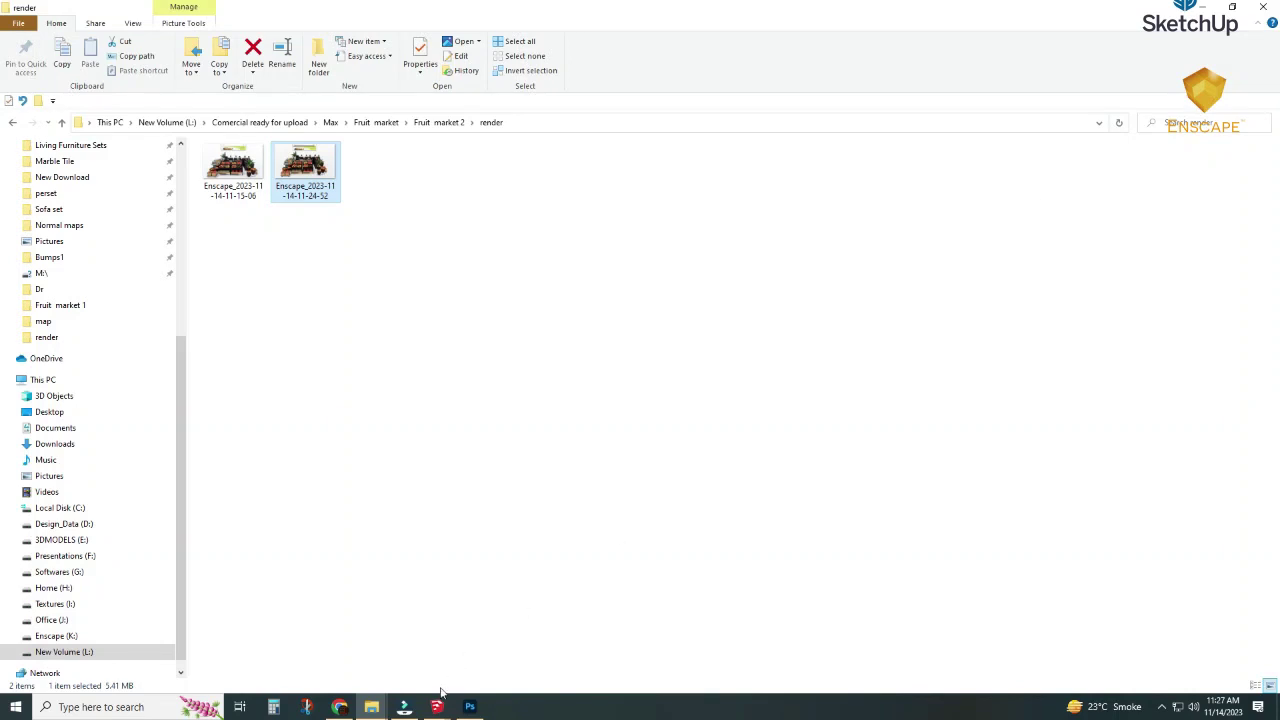
In Enscape, zoom in and shift the camera left to frame the eight fruit crates up close.
{"action": "mouse_move", "coordinate": [436, 707]}
{"action": "left_click", "coordinate": [375, 677]}
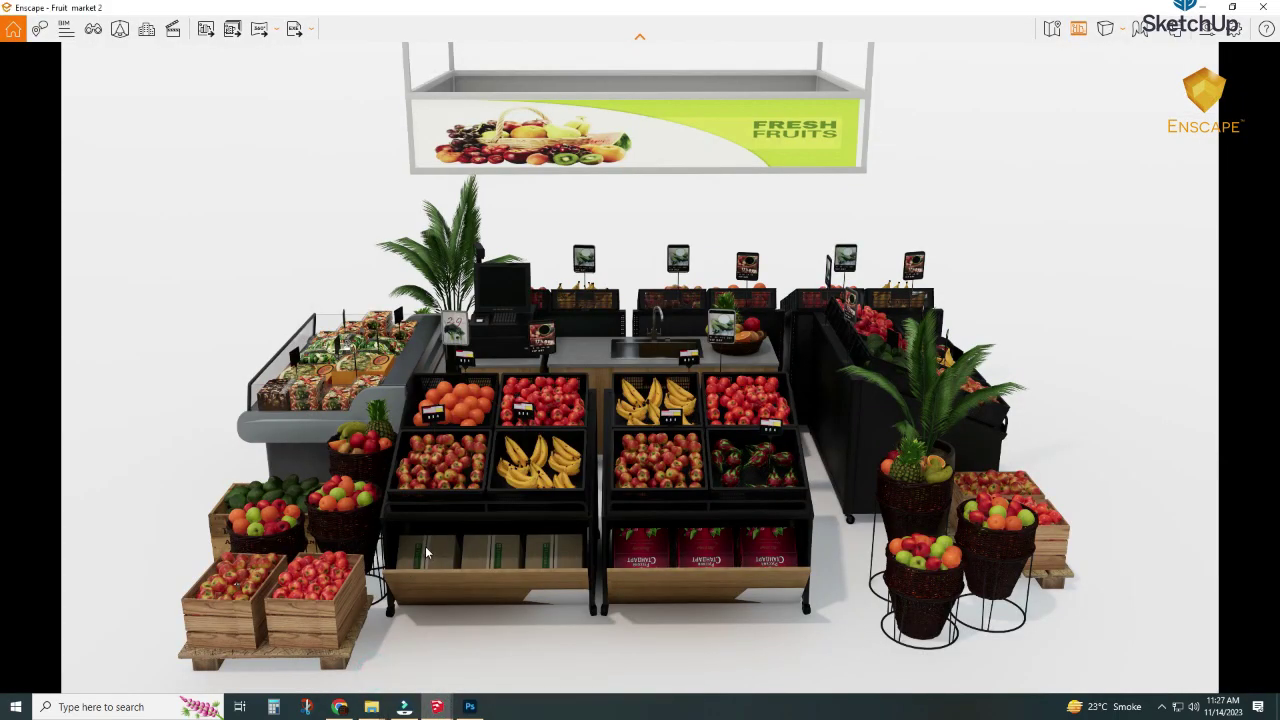
{"action": "scroll", "coordinate": [415, 550], "scroll_direction": "up", "scroll_amount": 3}
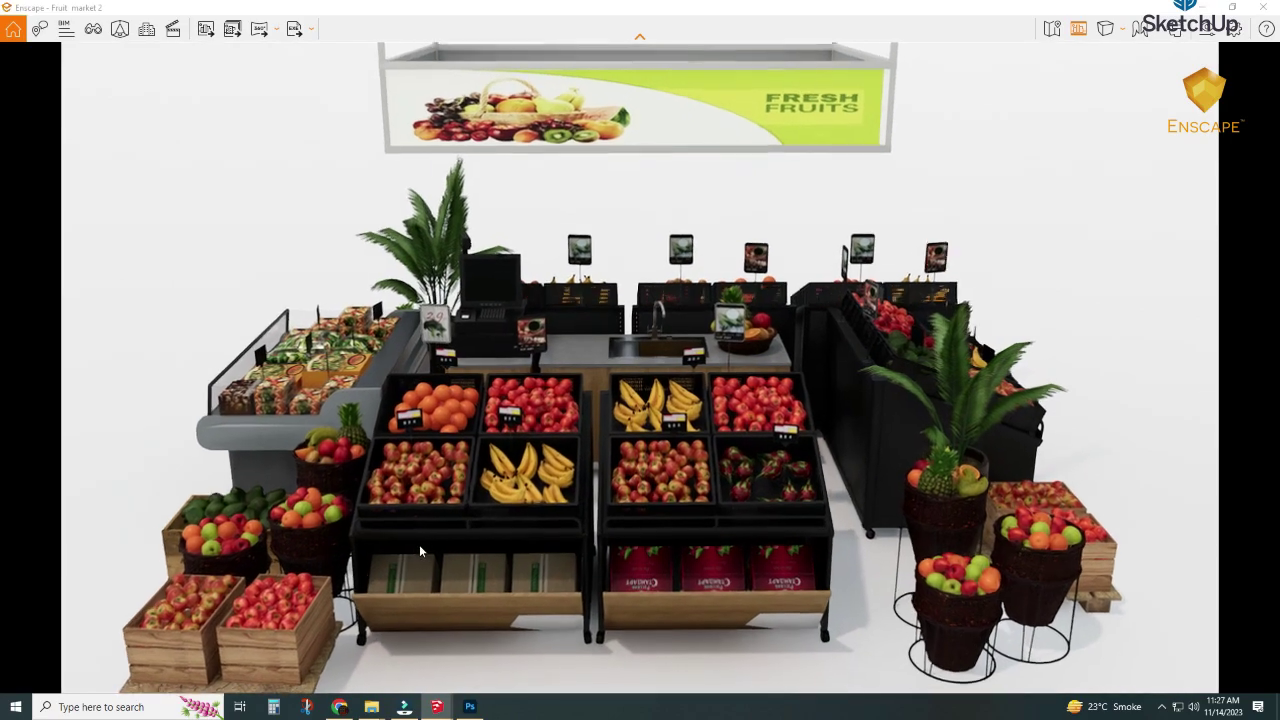
{"action": "scroll", "coordinate": [414, 545], "scroll_direction": "up", "scroll_amount": 2}
{"action": "scroll", "coordinate": [410, 546], "scroll_direction": "up", "scroll_amount": 2}
{"action": "scroll", "coordinate": [400, 550], "scroll_direction": "up", "scroll_amount": 2}
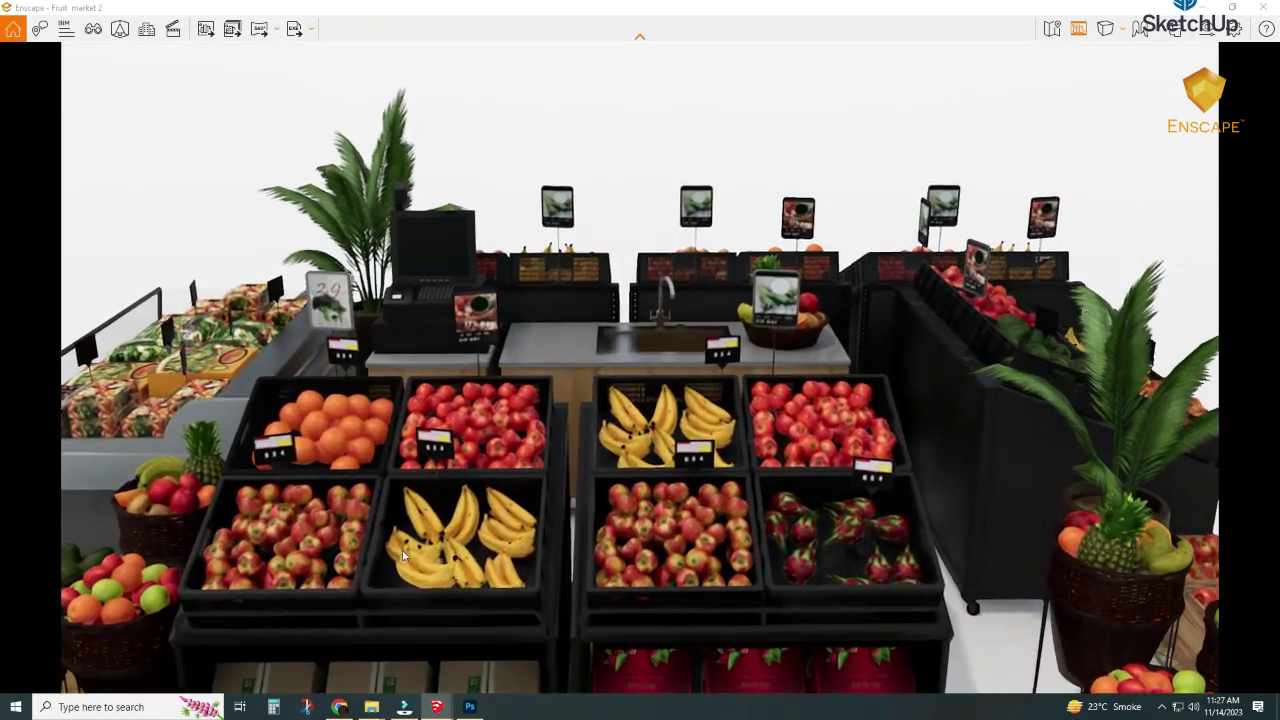
{"action": "scroll", "coordinate": [389, 556], "scroll_direction": "up", "scroll_amount": 2}
{"action": "scroll", "coordinate": [389, 556], "scroll_direction": "up", "scroll_amount": 2}
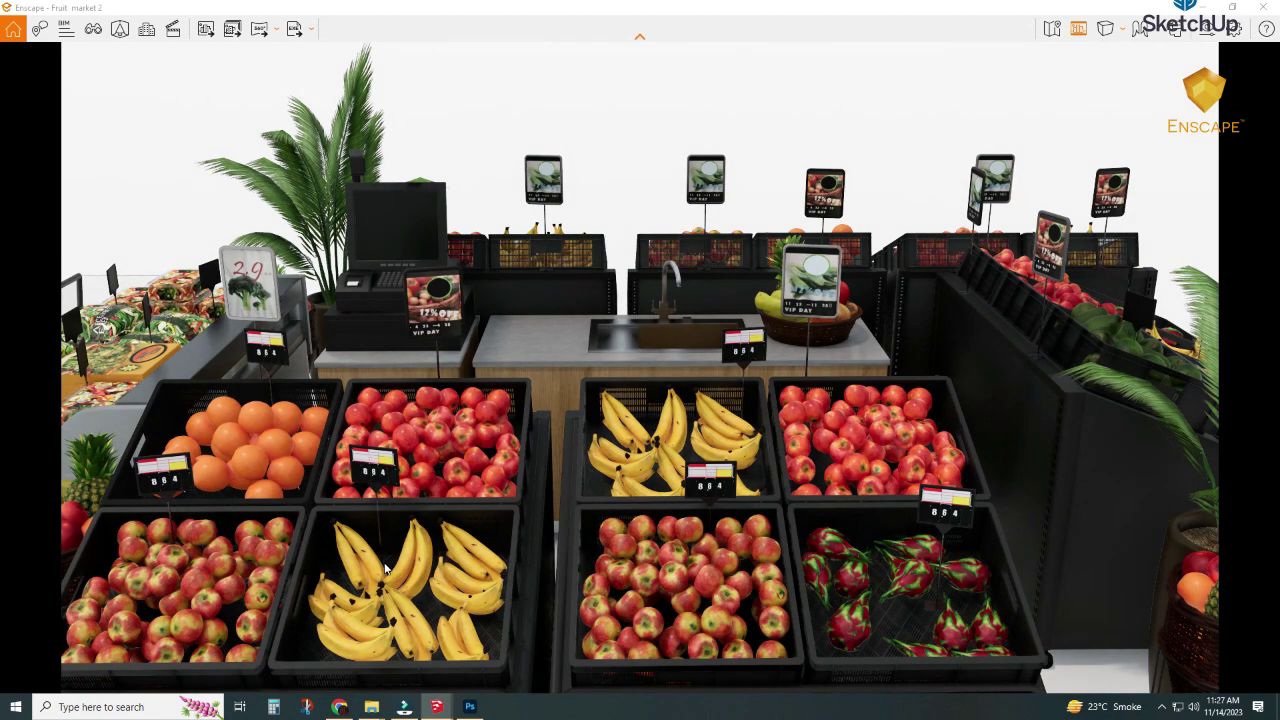
{"action": "scroll", "coordinate": [385, 568], "scroll_direction": "up", "scroll_amount": 2}
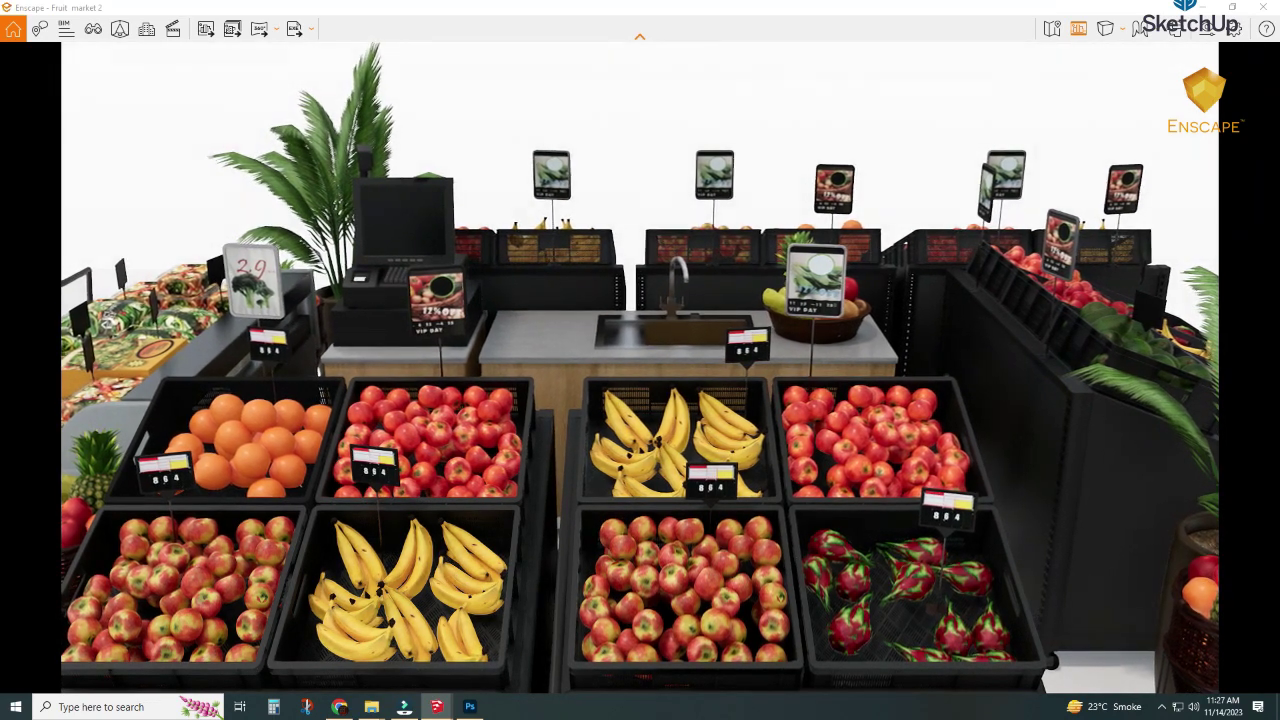
{"action": "scroll", "coordinate": [385, 568], "scroll_direction": "up", "scroll_amount": 1}
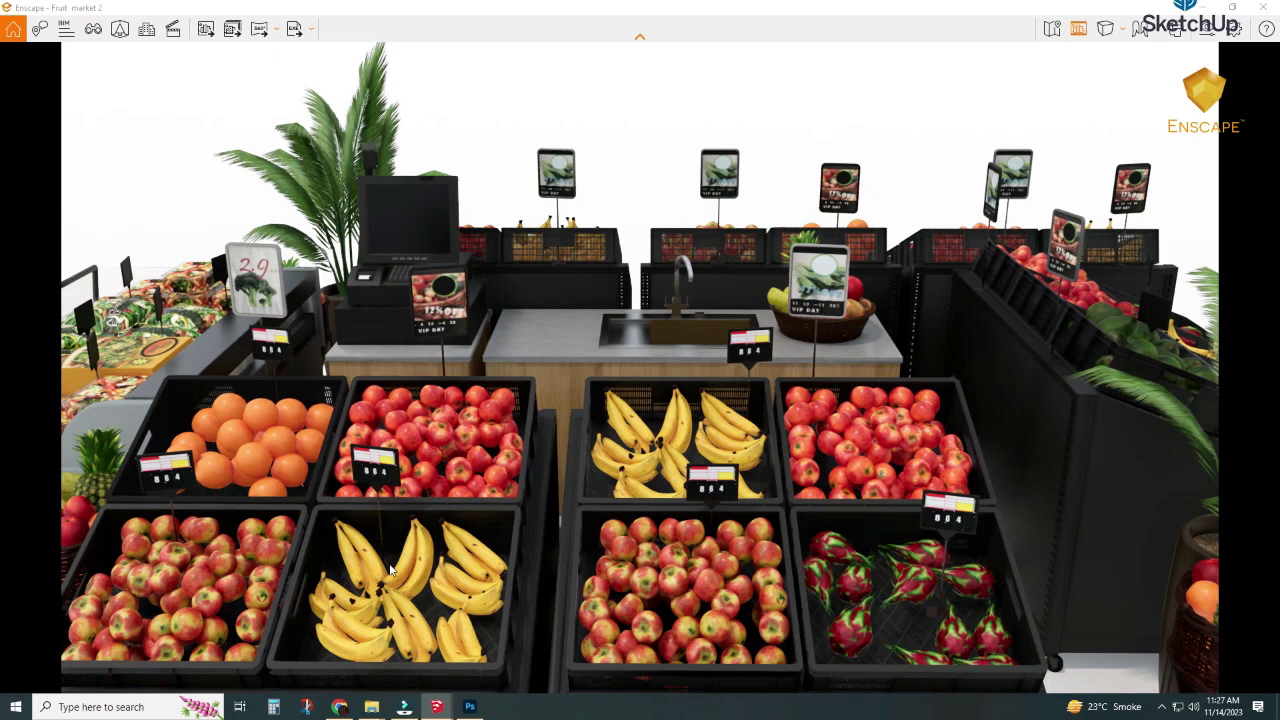
{"action": "key", "text": "a"}
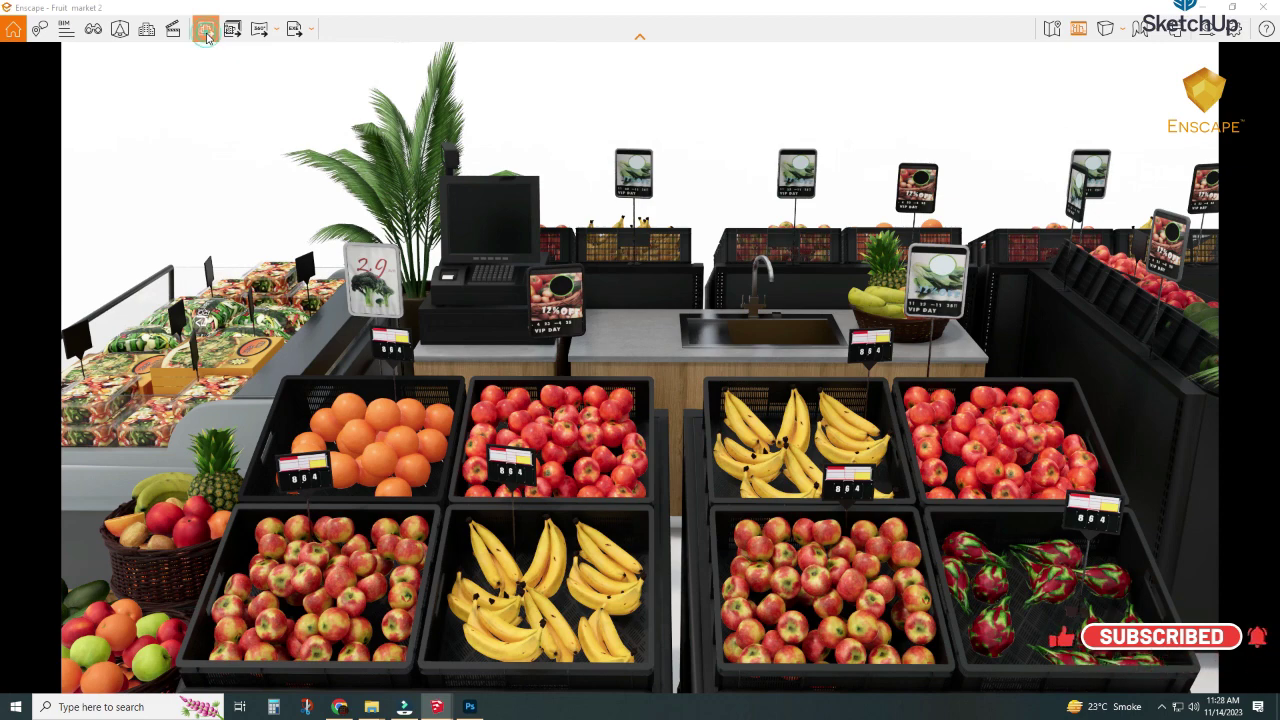
{"action": "left_click", "coordinate": [207, 32]}
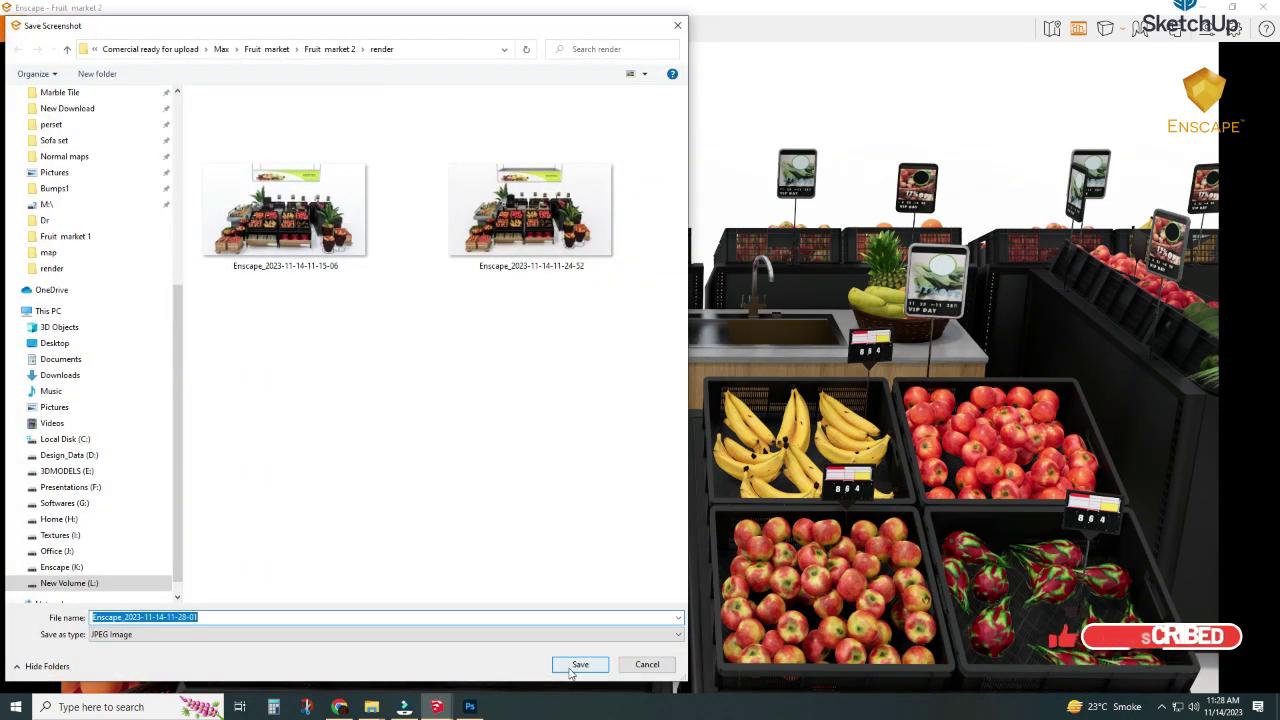
{"action": "left_click", "coordinate": [578, 665]}
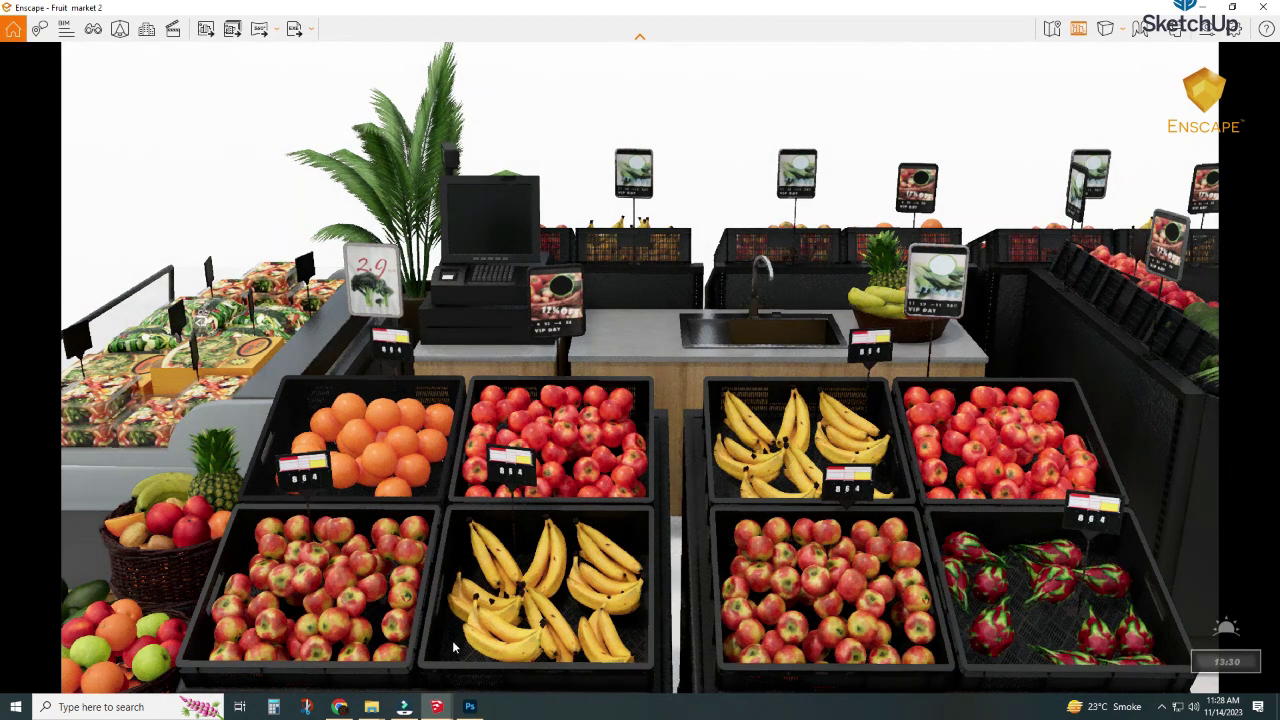
{"action": "left_click", "coordinate": [372, 710]}
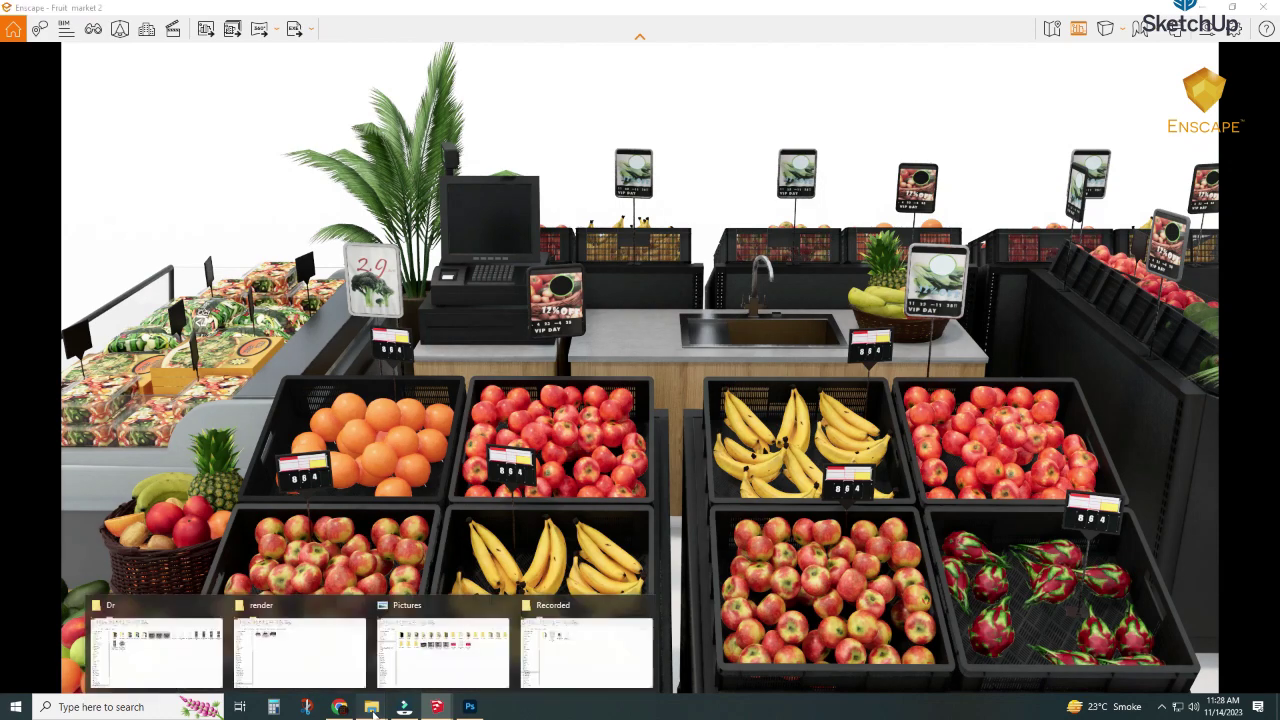
{"action": "left_click", "coordinate": [253, 632]}
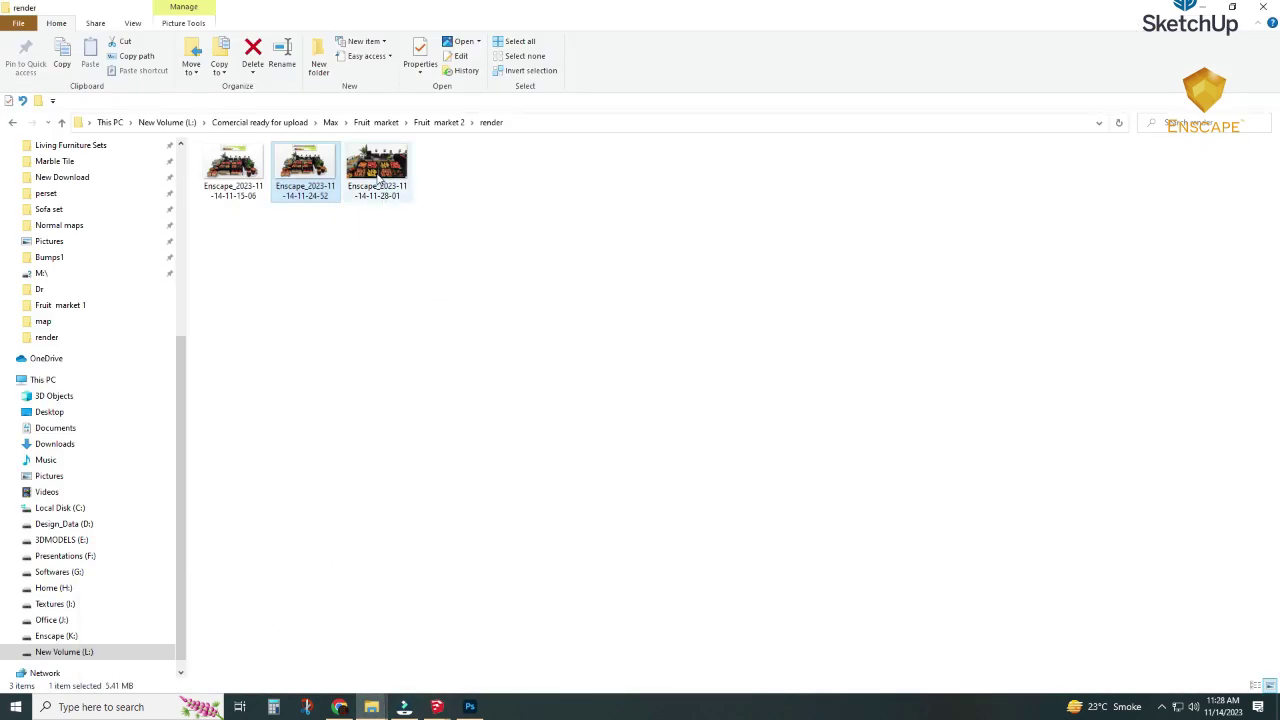
{"action": "mouse_move", "coordinate": [378, 178]}
{"action": "left_mouse_down"}
{"action": "mouse_move", "coordinate": [522, 585]}
{"action": "mouse_move", "coordinate": [648, 44]}
{"action": "left_mouse_up"}
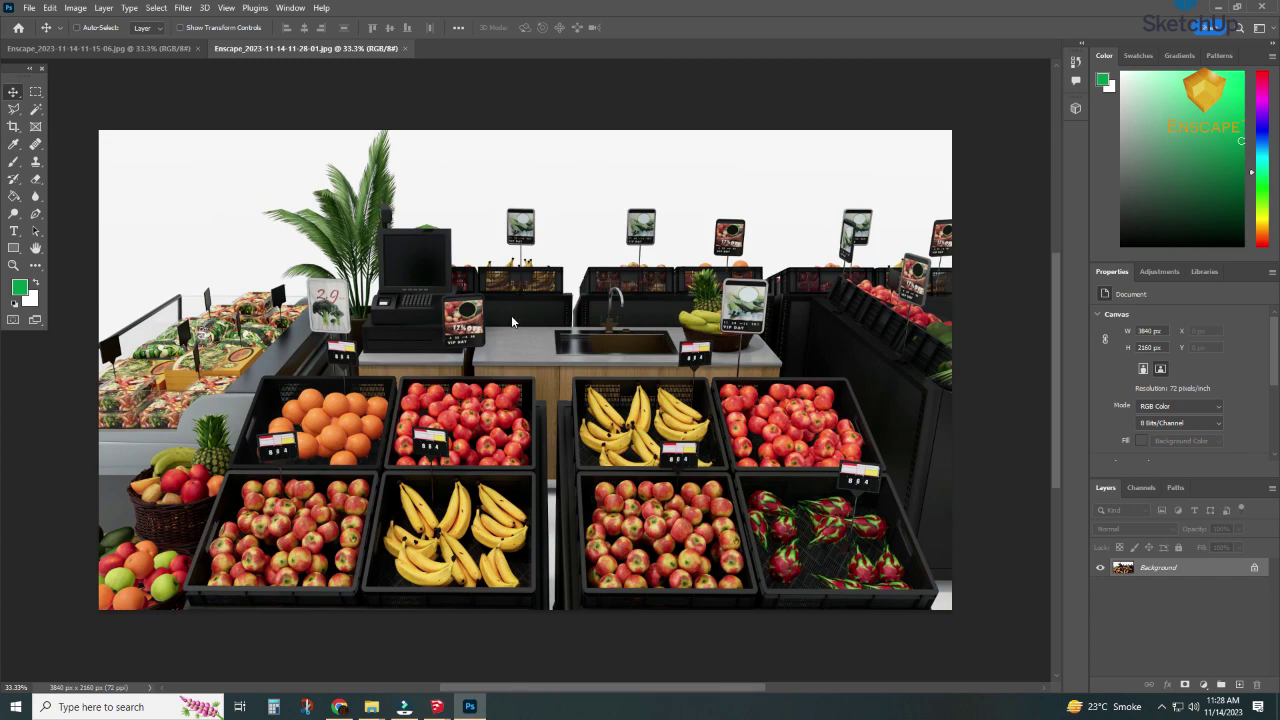
Apply Camera Raw Auto tone to the close-up render and compare it with the original.
{"action": "key", "text": "ctrl+shift+a"}
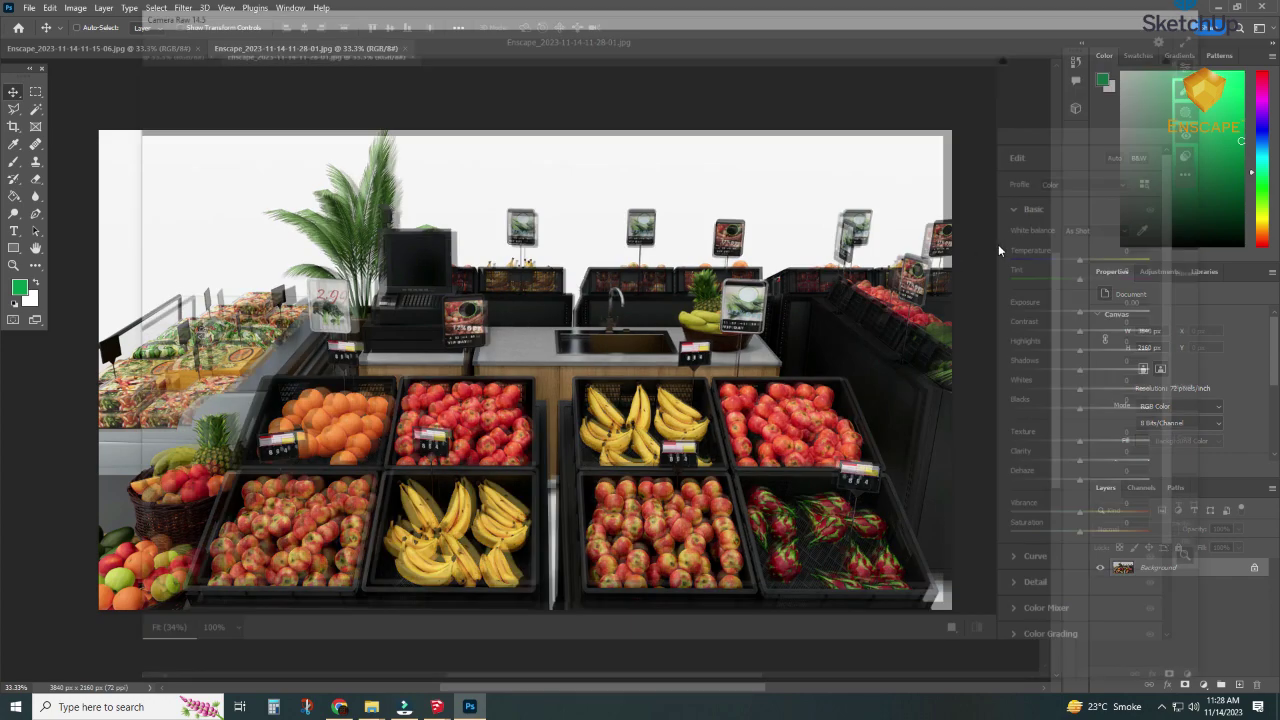
{"action": "left_click", "coordinate": [1128, 153]}
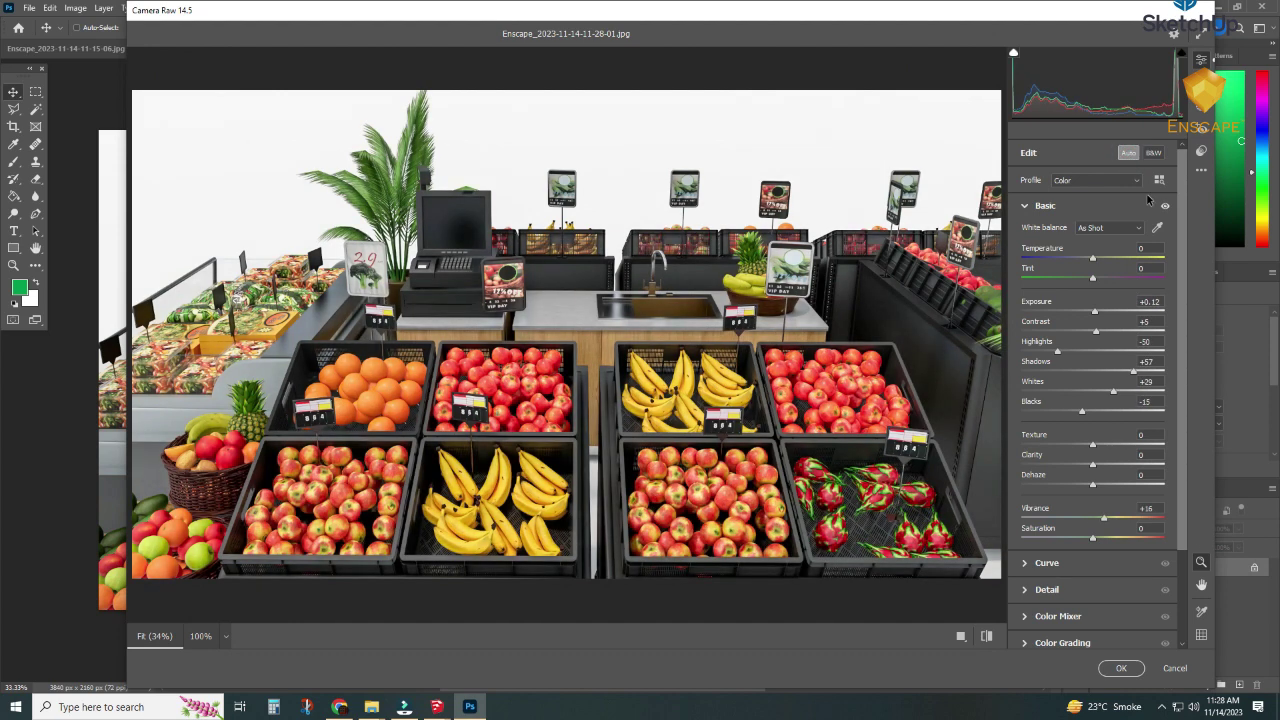
{"action": "left_click", "coordinate": [988, 637]}
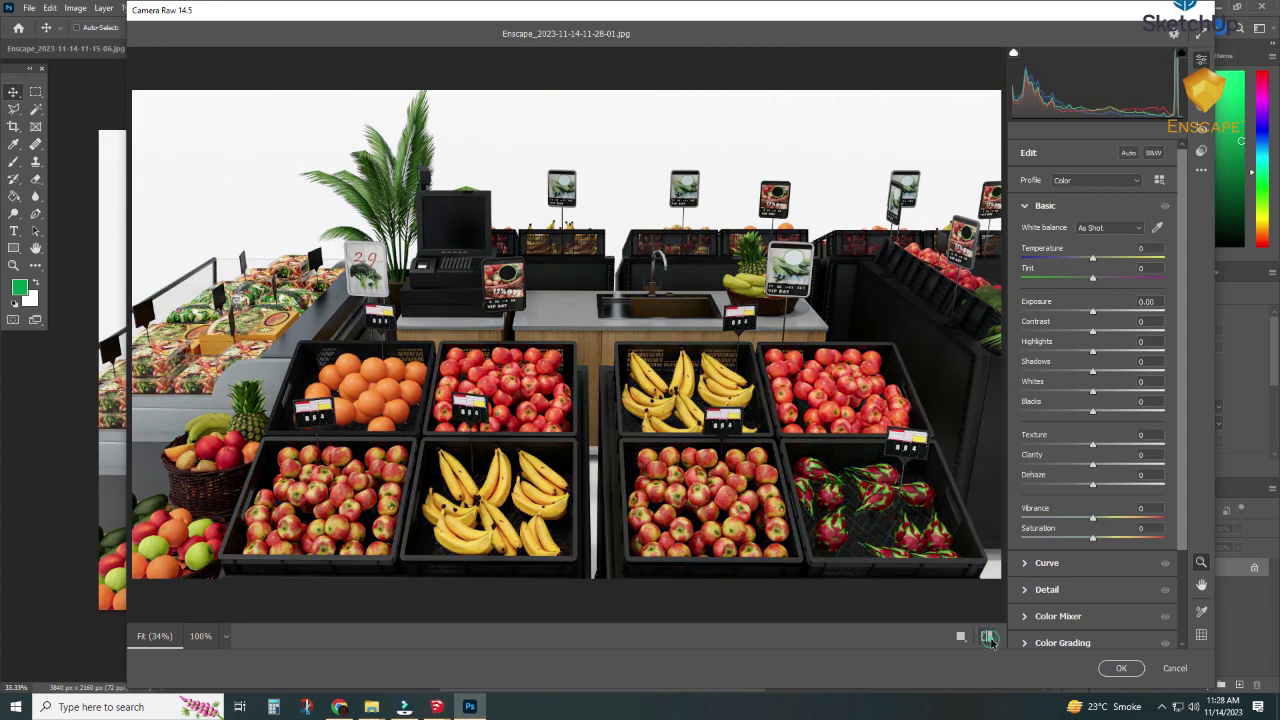
{"action": "left_click", "coordinate": [988, 637]}
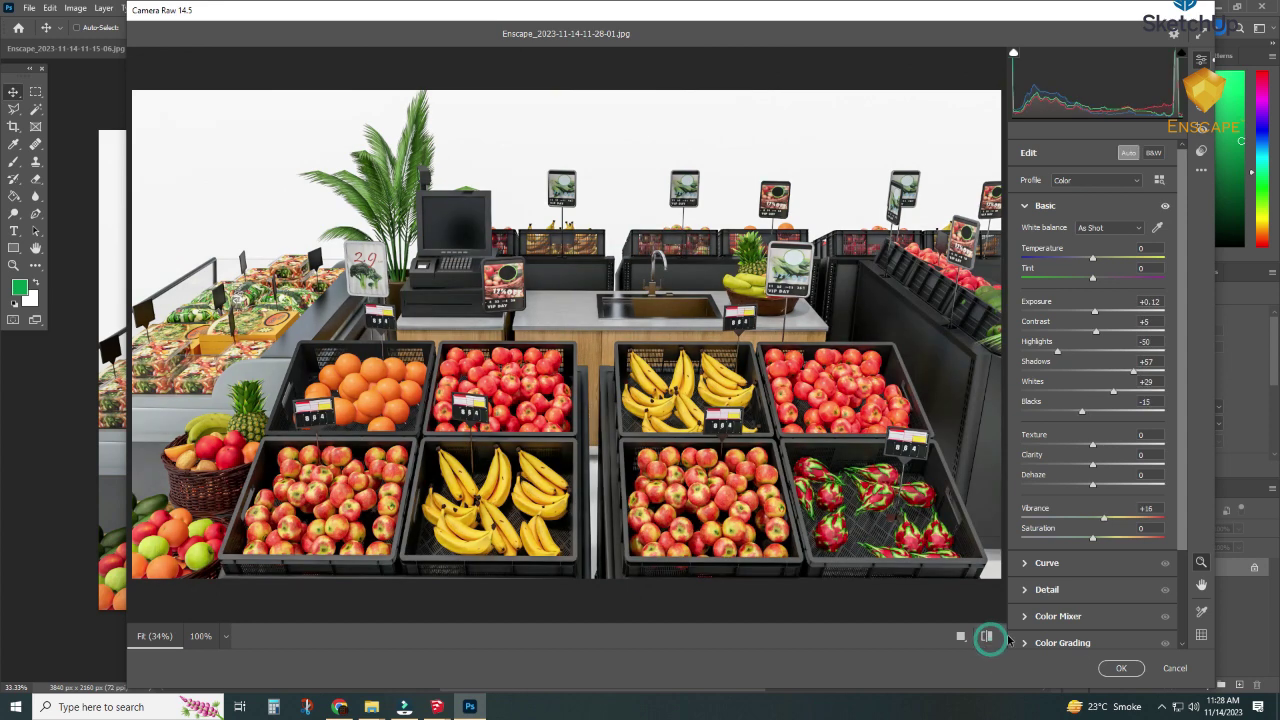
Set Vibrance 0, Texture and Clarity +10, check against defaults, and commit the Camera Raw edits.
{"action": "left_click", "coordinate": [1154, 508]}
{"action": "type", "text": "0"}
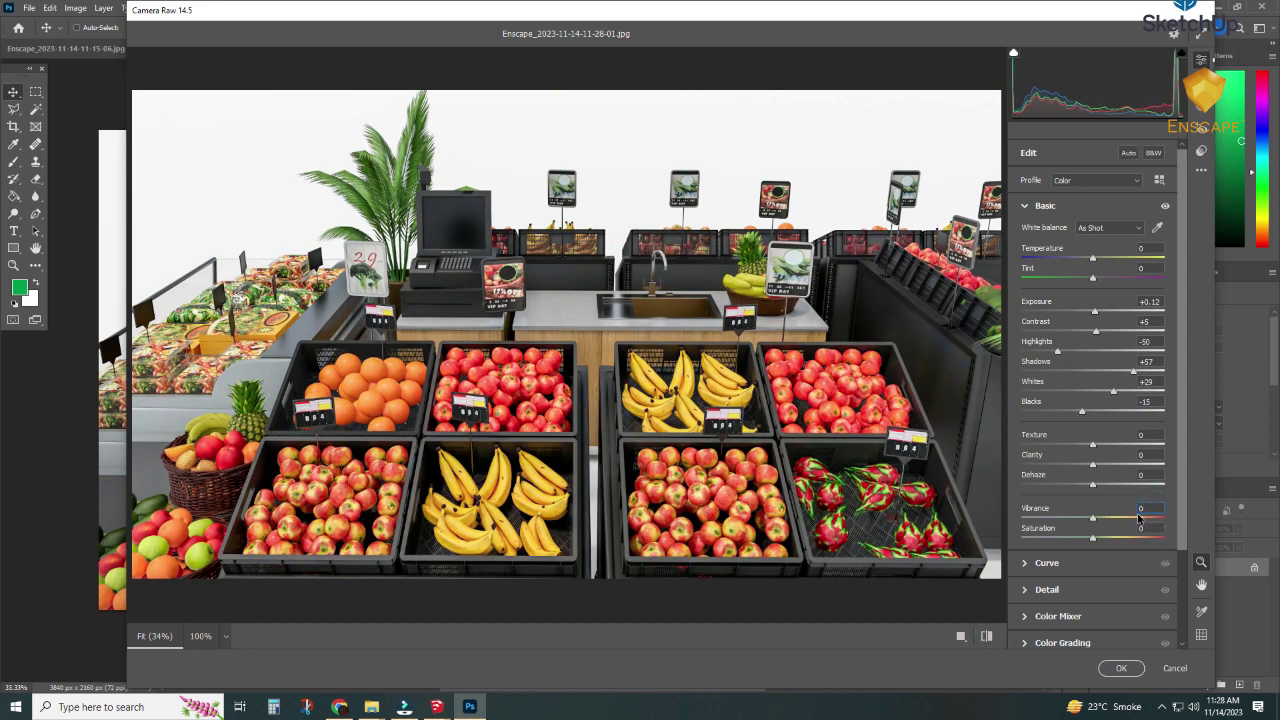
{"action": "left_click", "coordinate": [1151, 434]}
{"action": "type", "text": "0"}
{"action": "type", "text": "+10"}
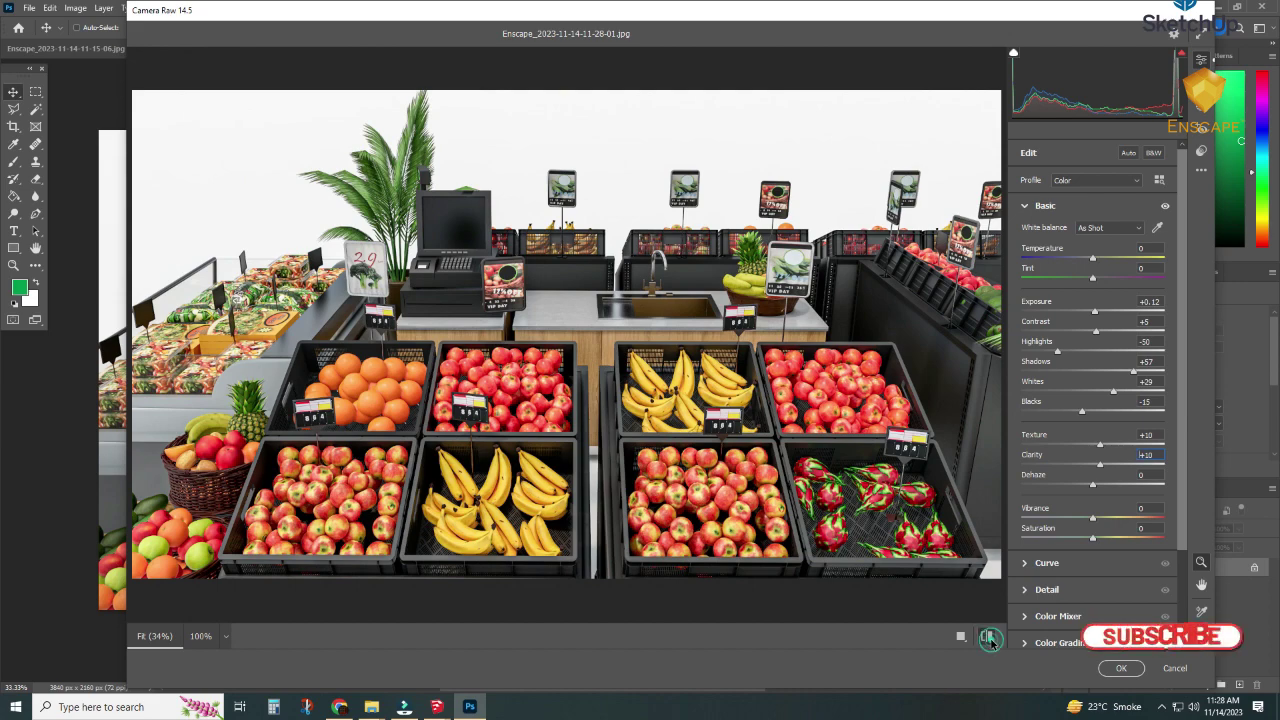
{"action": "left_click", "coordinate": [987, 637]}
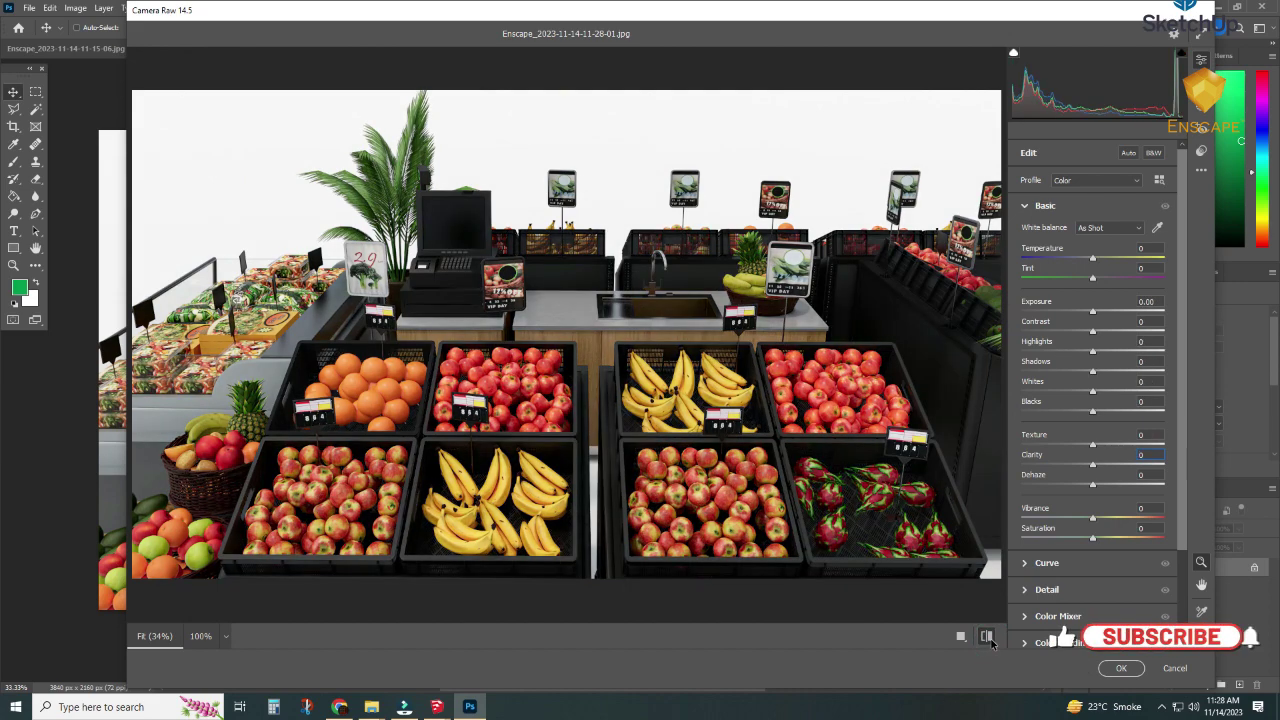
{"action": "left_click", "coordinate": [987, 637]}
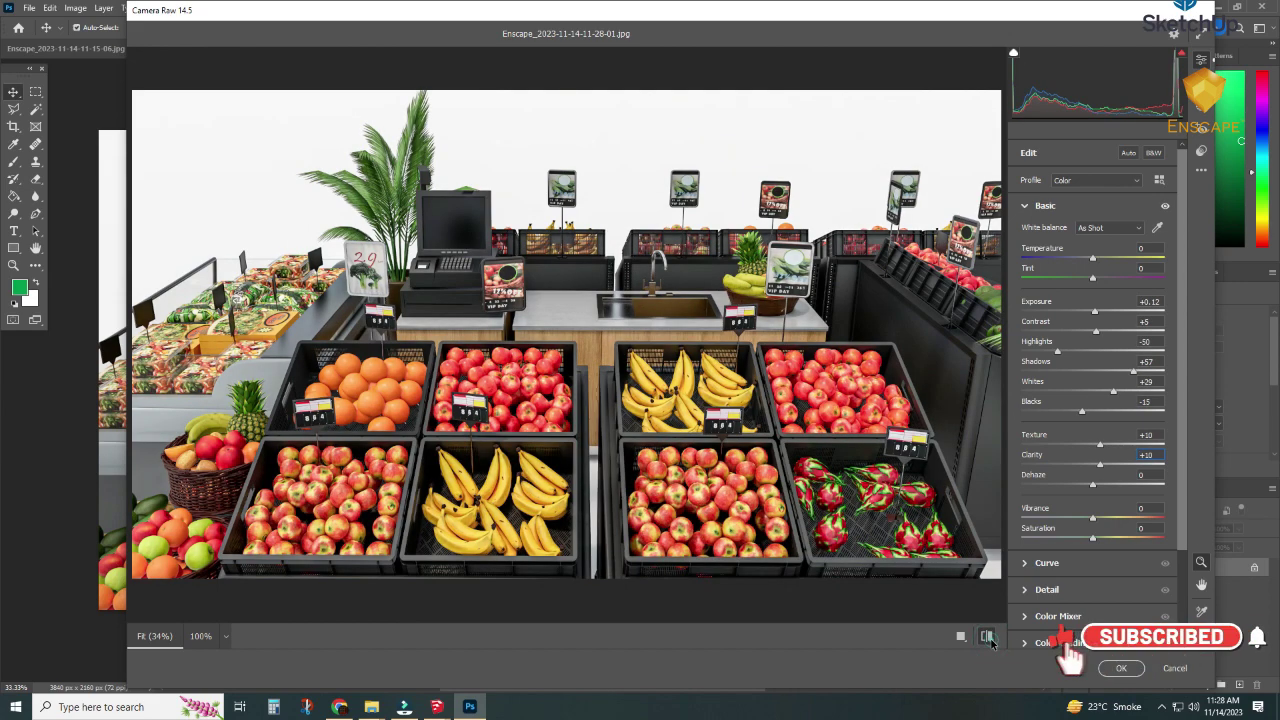
{"action": "left_click", "coordinate": [988, 638]}
{"action": "left_click", "coordinate": [987, 637]}
{"action": "left_click", "coordinate": [1117, 669]}
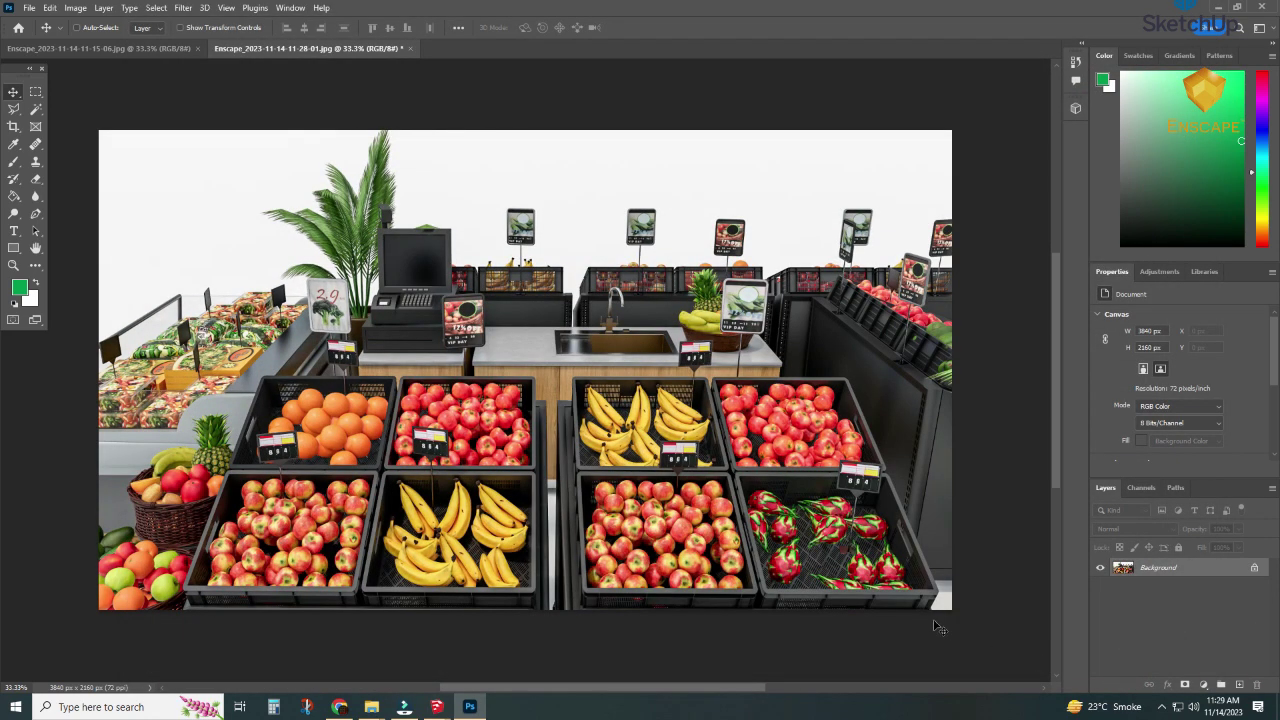
Save the edited close-up render as a JPEG at the chosen quality.
{"action": "key", "text": "ctrl+s"}
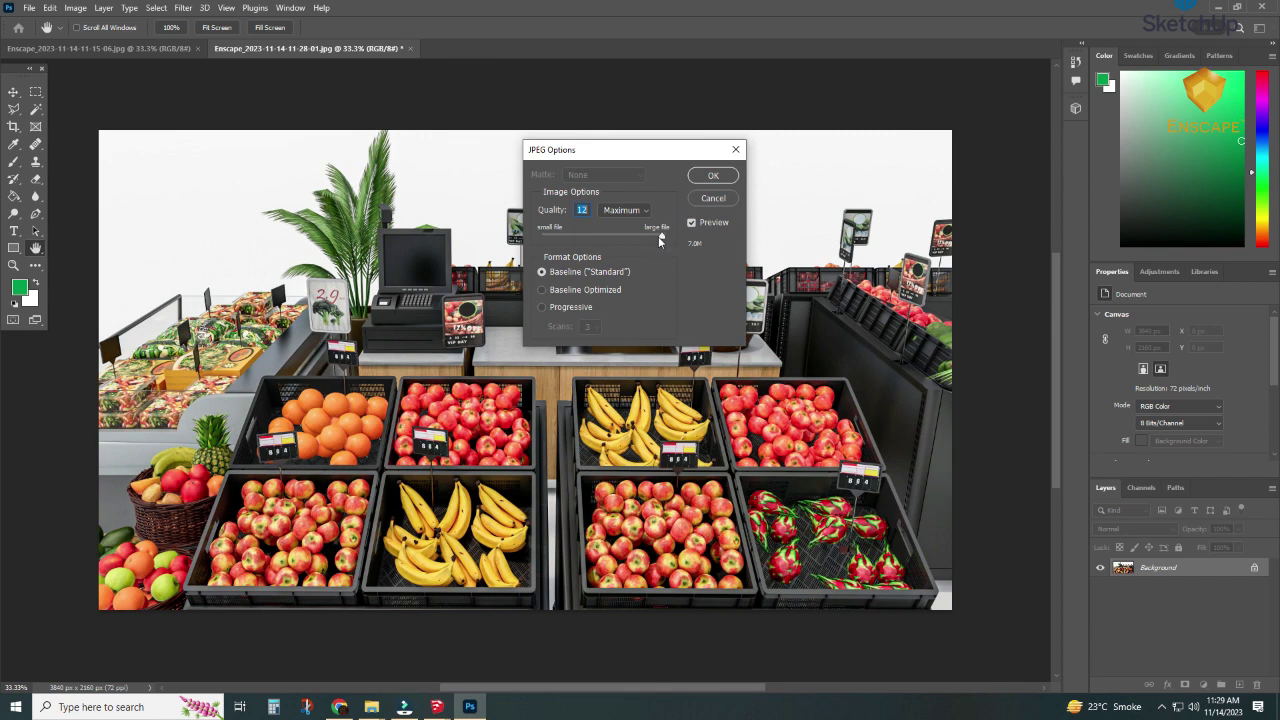
{"action": "left_click_drag", "start_coordinate": [660, 238], "coordinate": [656, 236]}
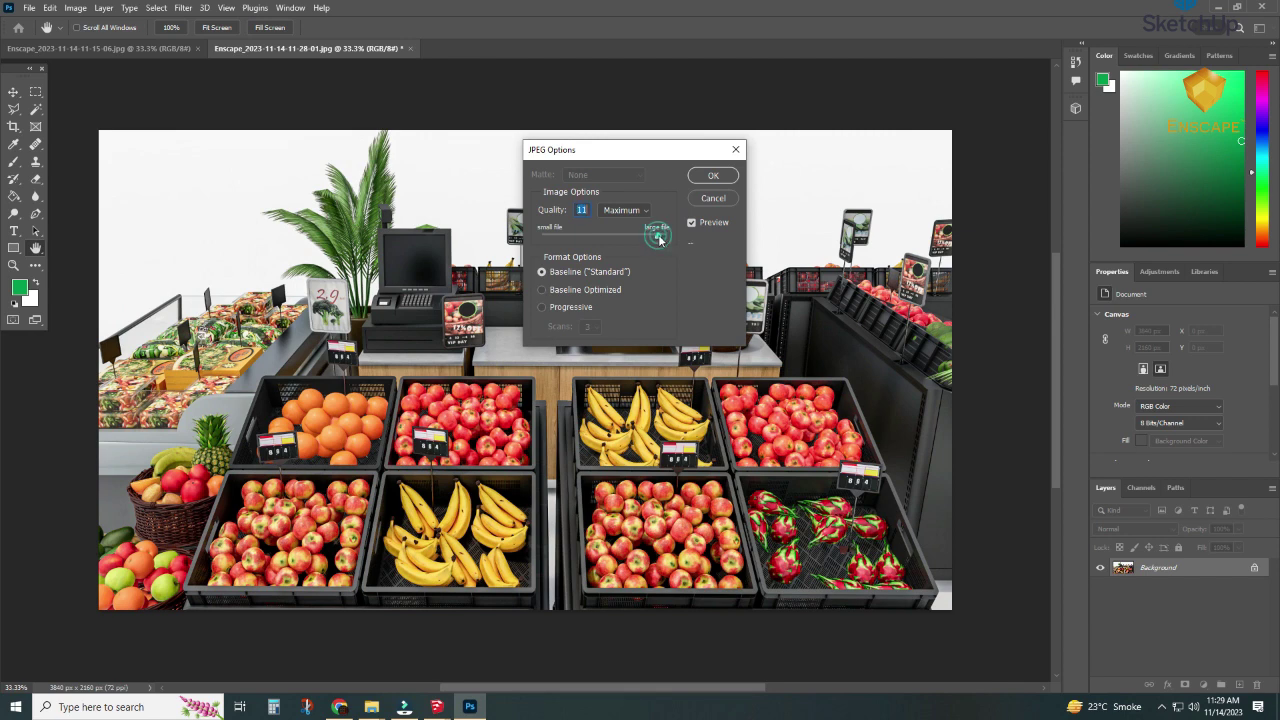
{"action": "left_click", "coordinate": [713, 176]}
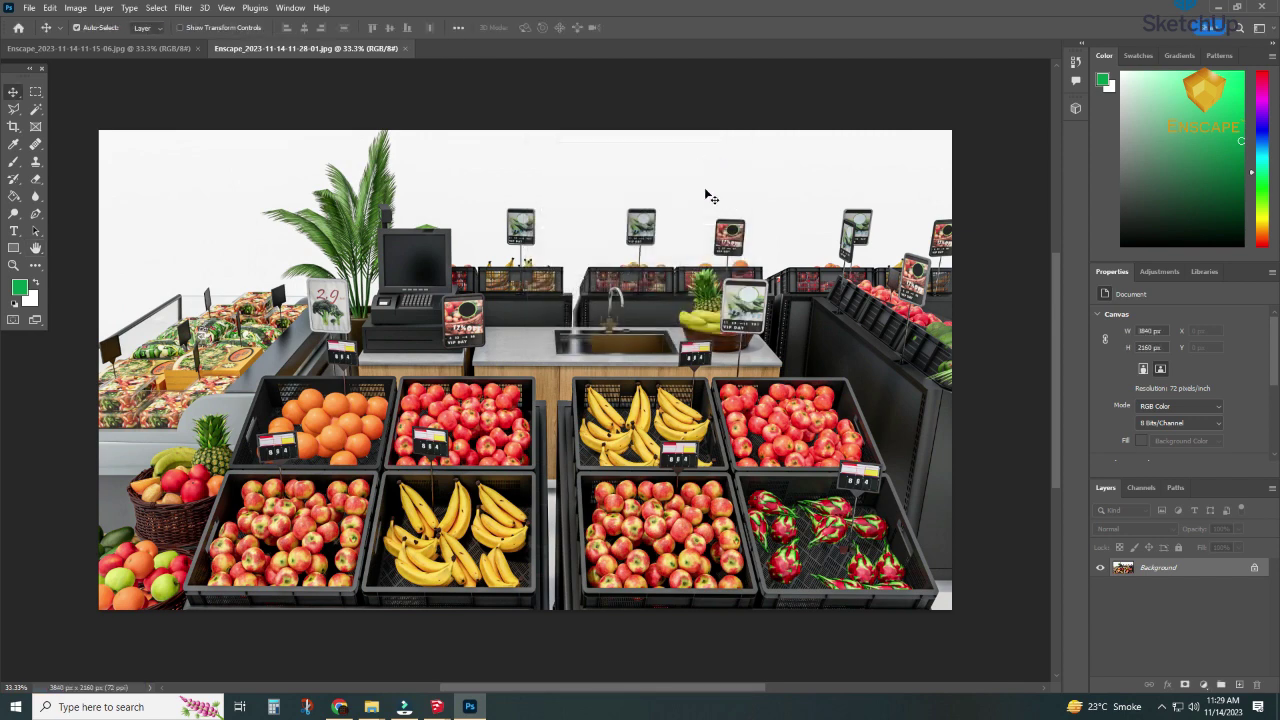
Close both Photoshop image documents and return to Enscape.
{"action": "left_click", "coordinate": [406, 48]}
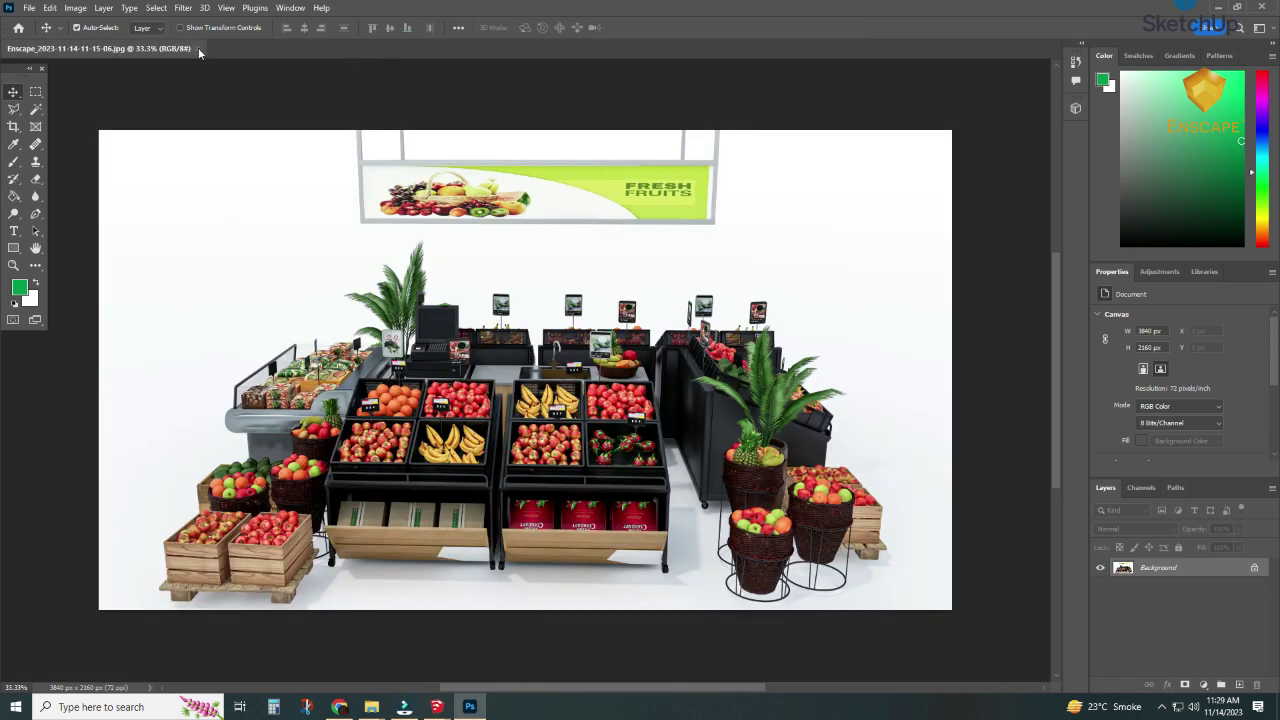
{"action": "left_click", "coordinate": [198, 48]}
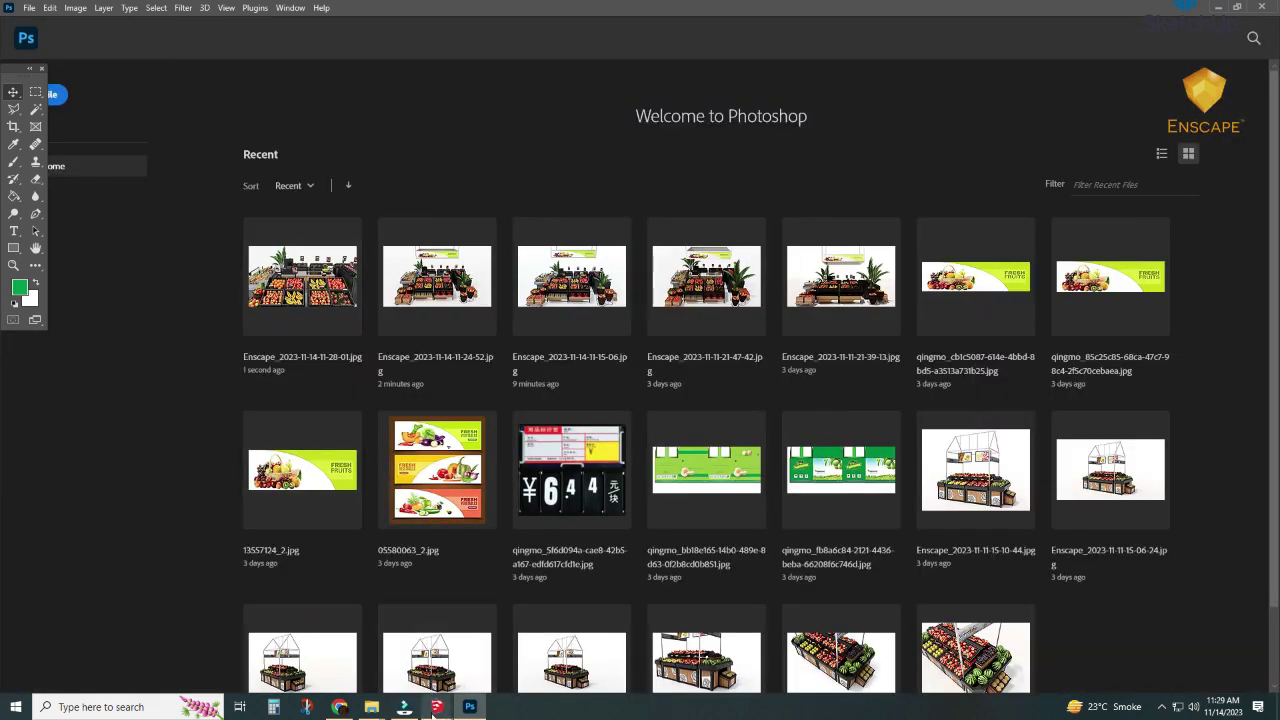
{"action": "mouse_move", "coordinate": [436, 707]}
{"action": "left_click", "coordinate": [418, 652]}
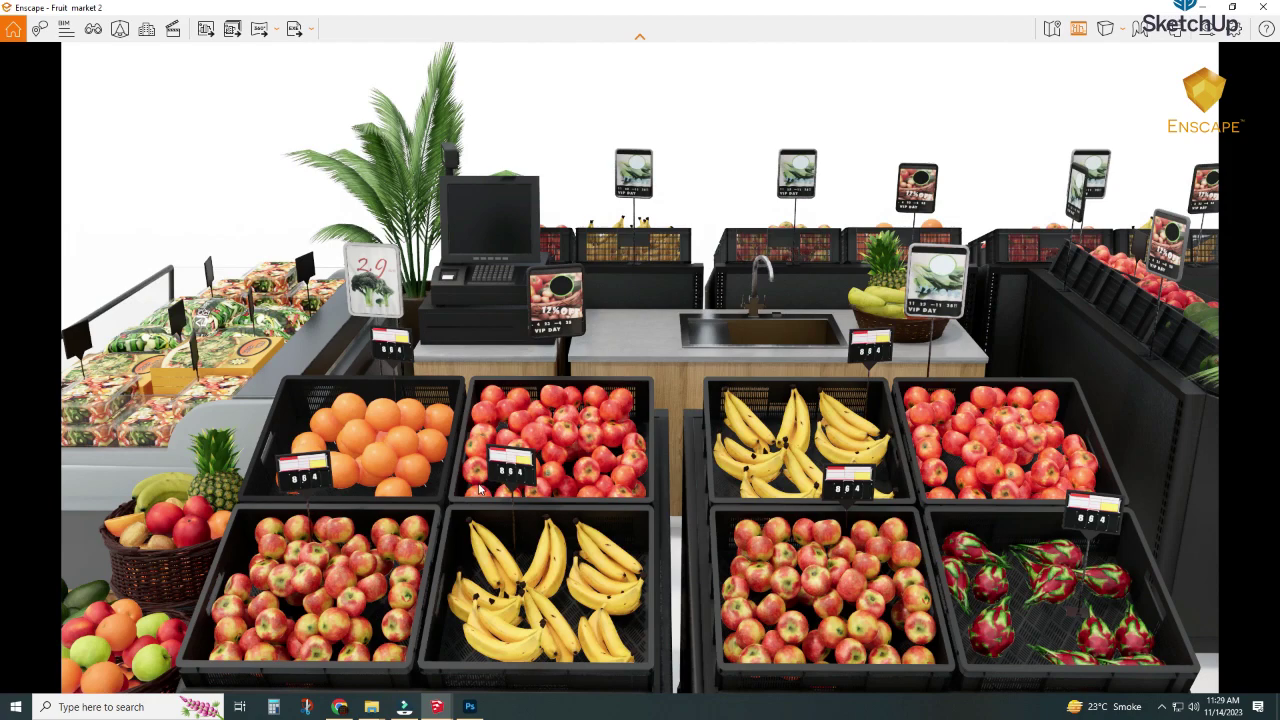
Orbit, zoom and adjust camera height to frame the sink counter and fruit bowl up close.
{"action": "mouse_move", "coordinate": [503, 480]}
{"action": "right_mouse_down"}
{"action": "mouse_move", "coordinate": [770, 500]}
{"action": "mouse_move", "coordinate": [700, 560]}
{"action": "mouse_move", "coordinate": [770, 503]}
{"action": "right_mouse_up"}
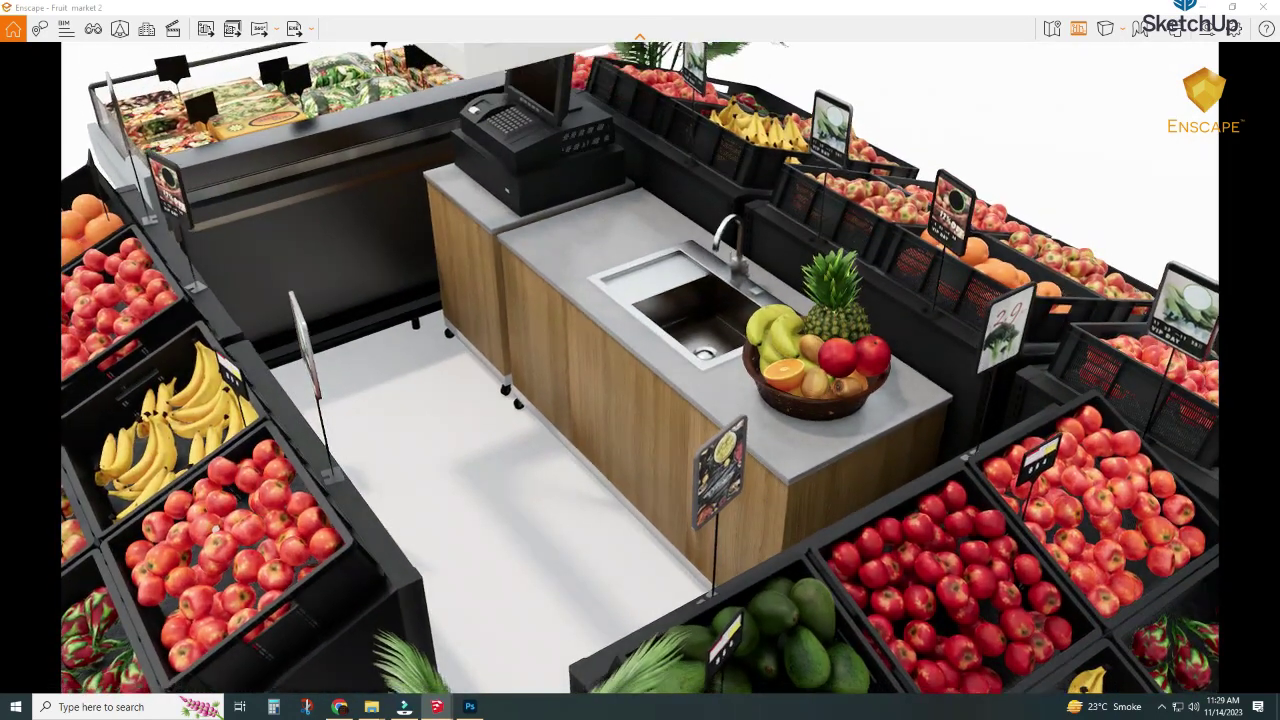
{"action": "right_click_drag", "start_coordinate": [770, 505], "coordinate": [771, 491]}
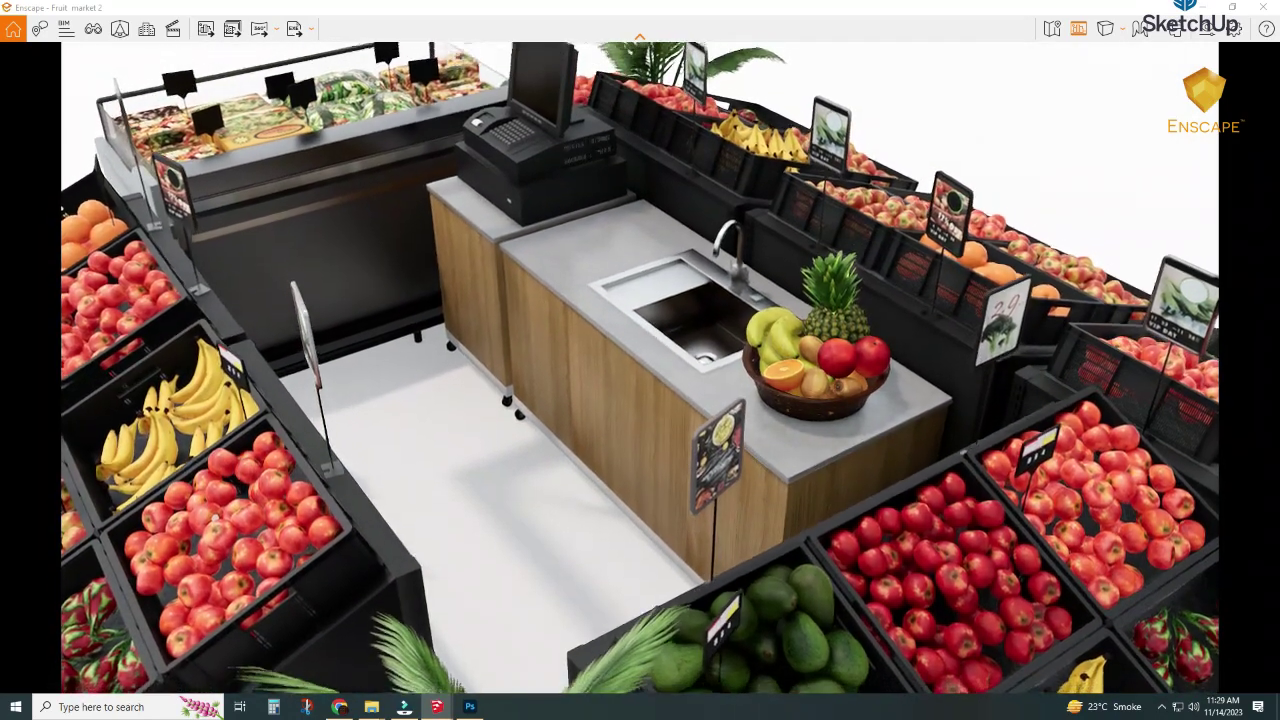
{"action": "scroll", "coordinate": [771, 491], "scroll_direction": "up", "scroll_amount": 2}
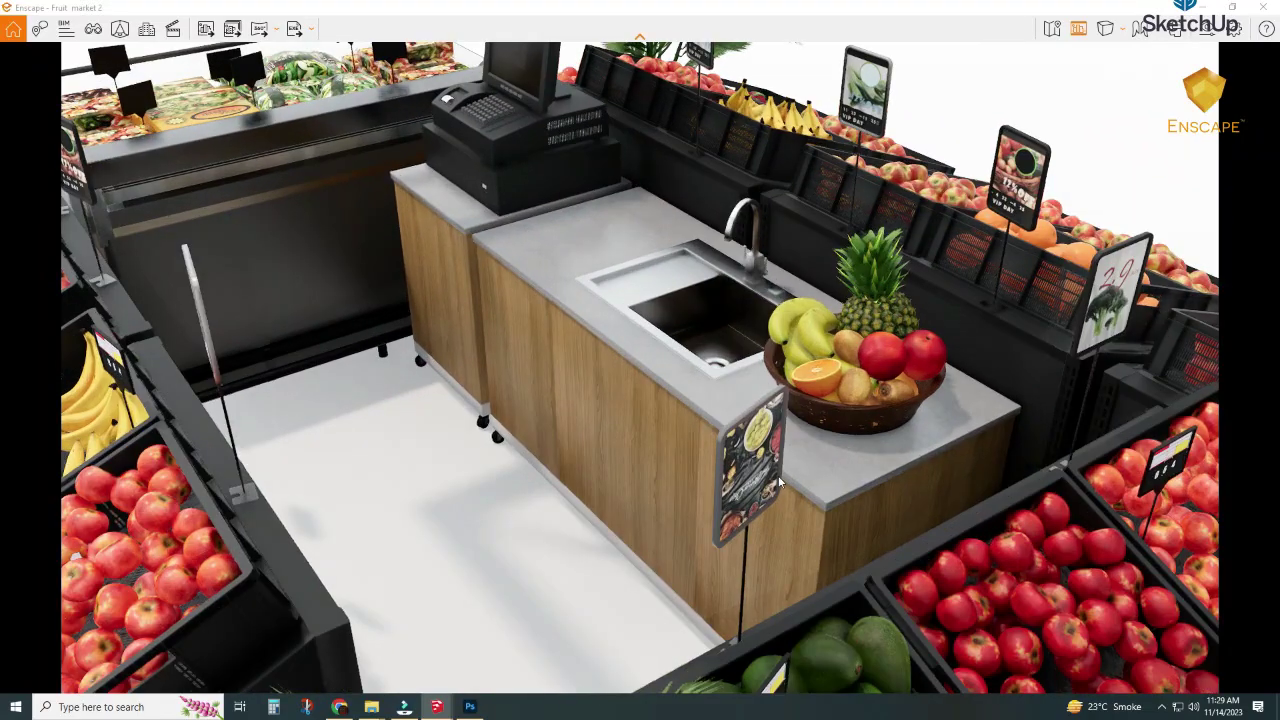
{"action": "scroll", "coordinate": [771, 491], "scroll_direction": "up", "scroll_amount": 2}
{"action": "key", "text": "e"}
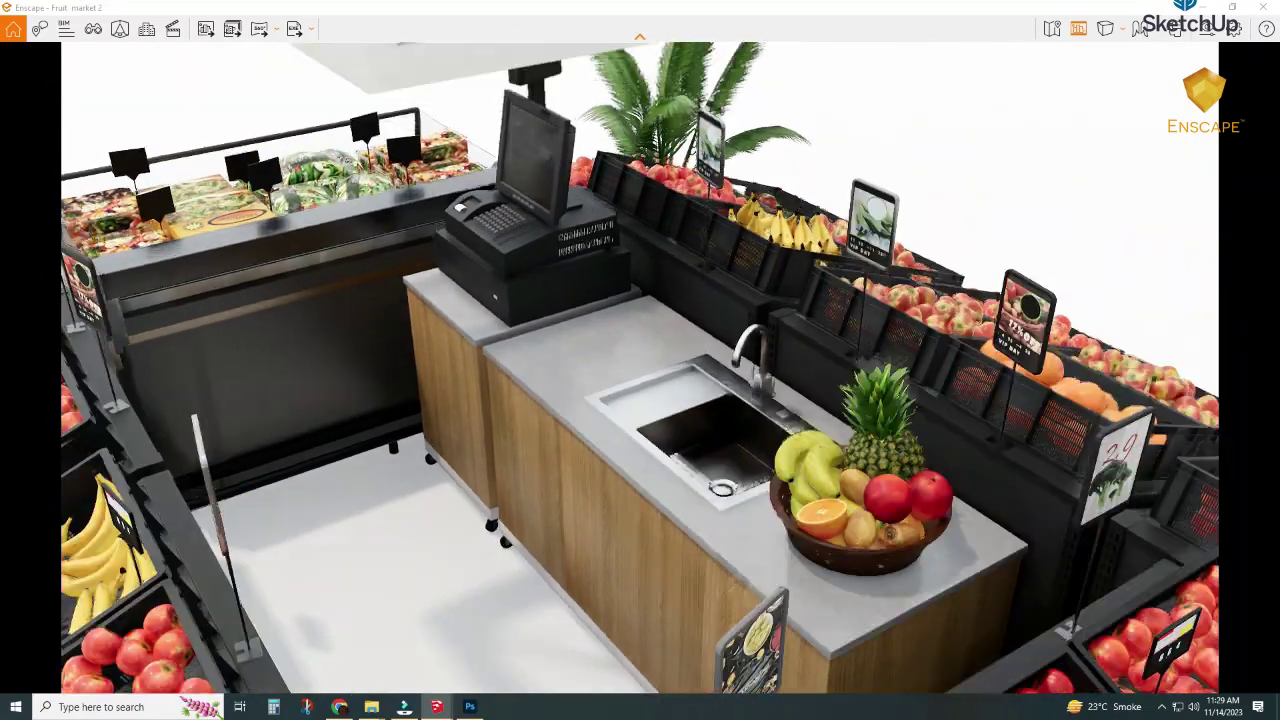
{"action": "key", "text": "q"}
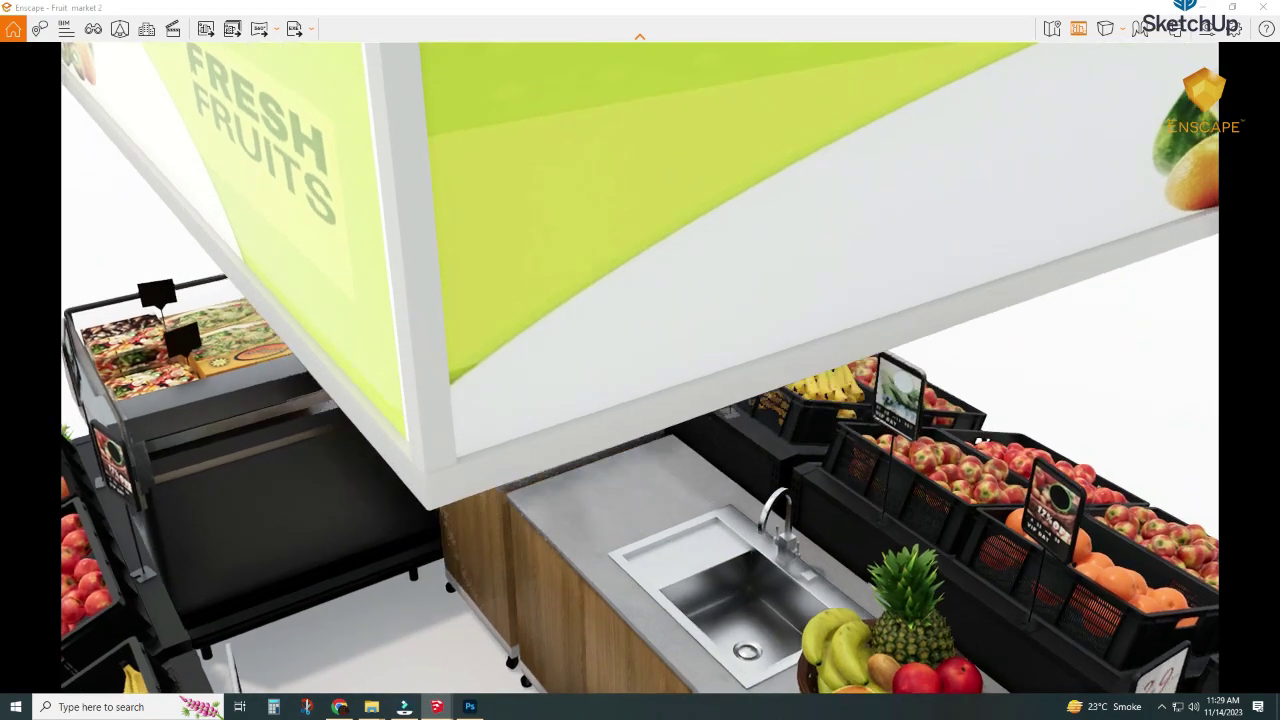
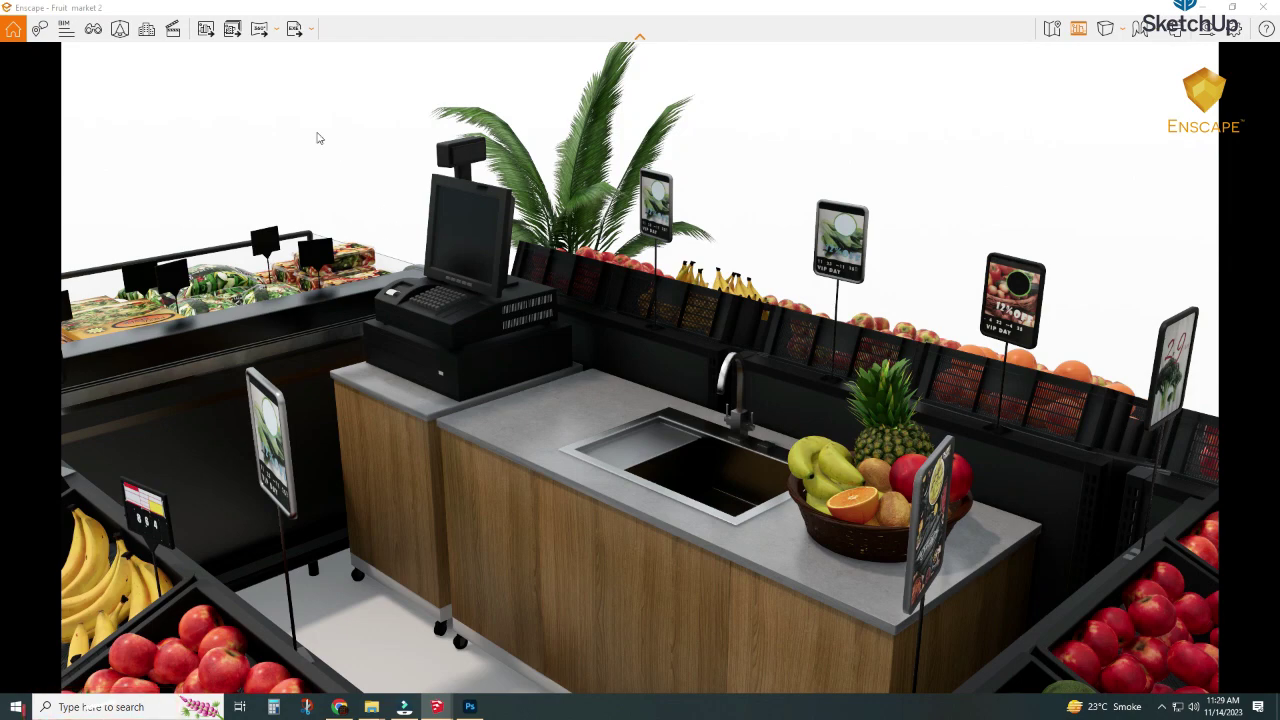
Save the checkout close-up as a JPEG screenshot in the render folder under the default name.
{"action": "left_click", "coordinate": [207, 33]}
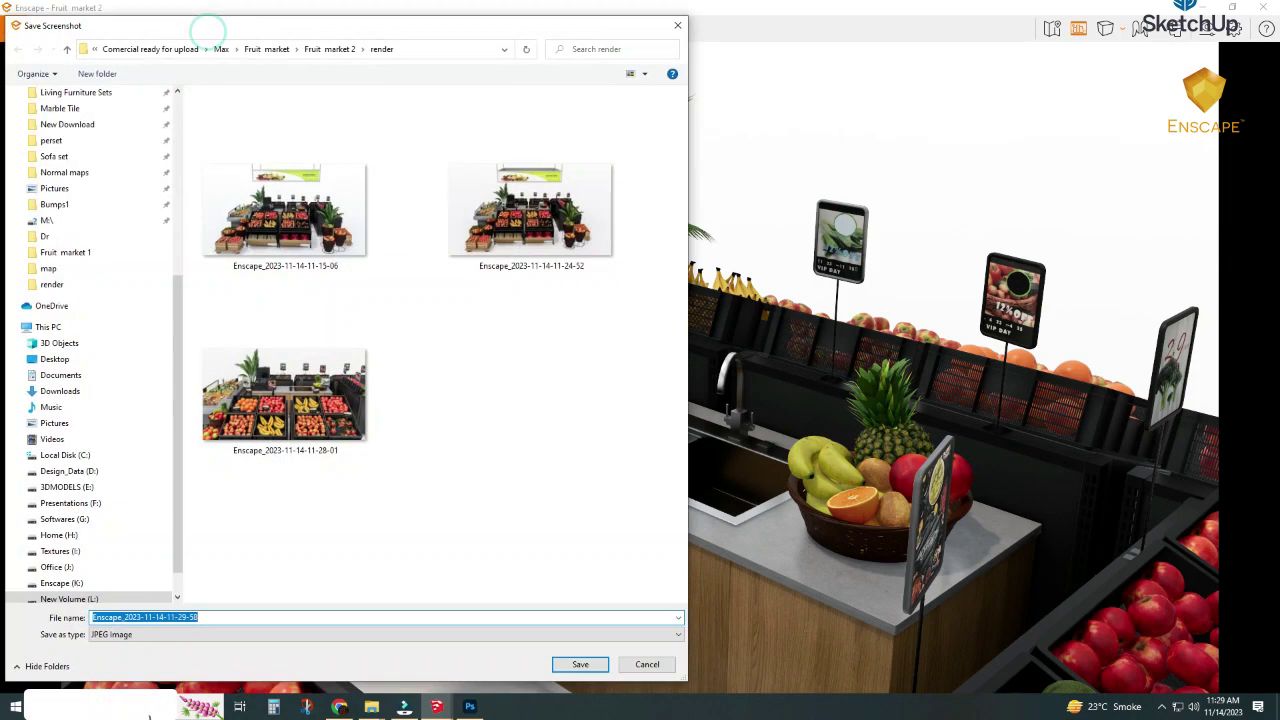
{"action": "left_click", "coordinate": [580, 664]}
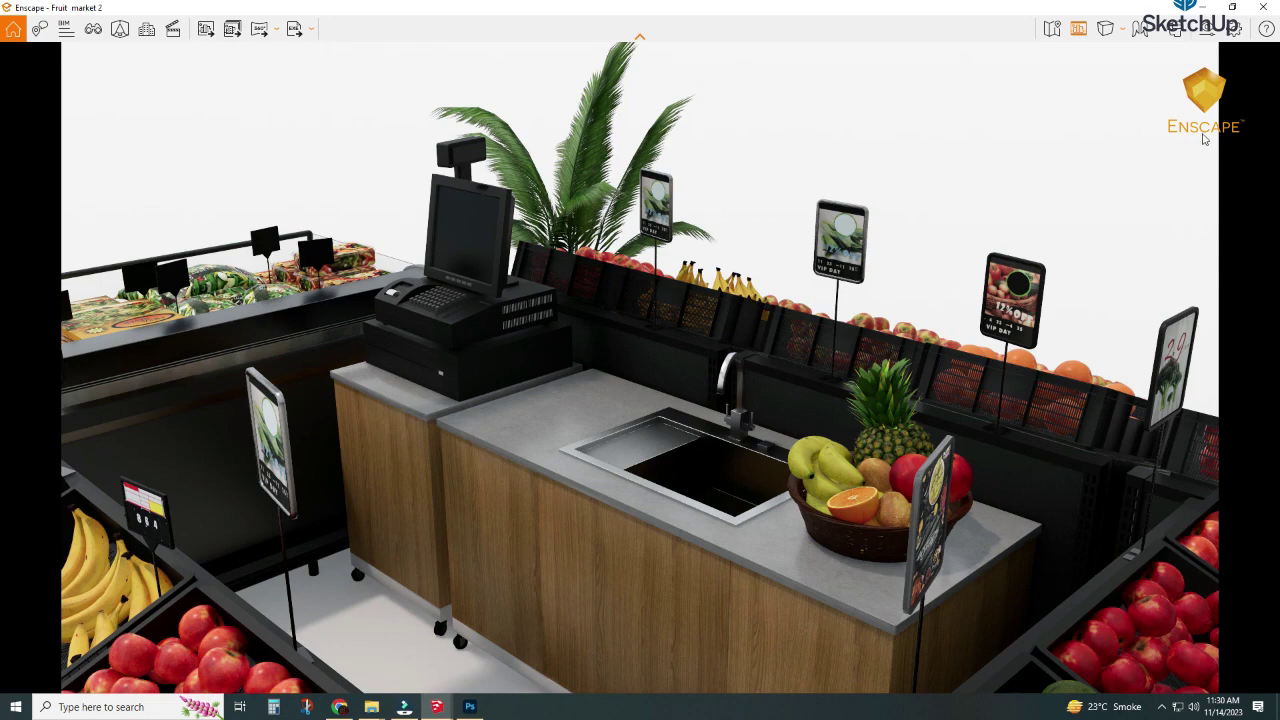
Restore Enscape beside SketchUp, close the Material Editor, and save the Fruit market 2 model.
{"action": "left_click", "coordinate": [1231, 8]}
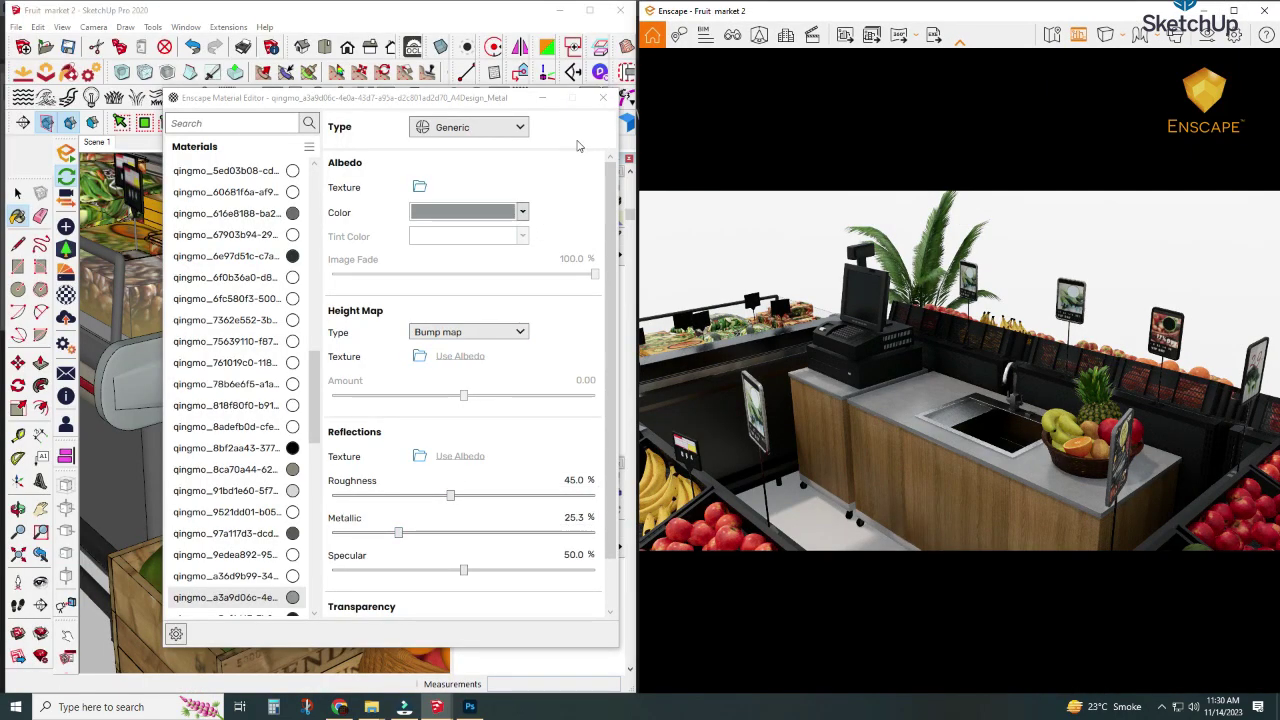
{"action": "left_click", "coordinate": [603, 97]}
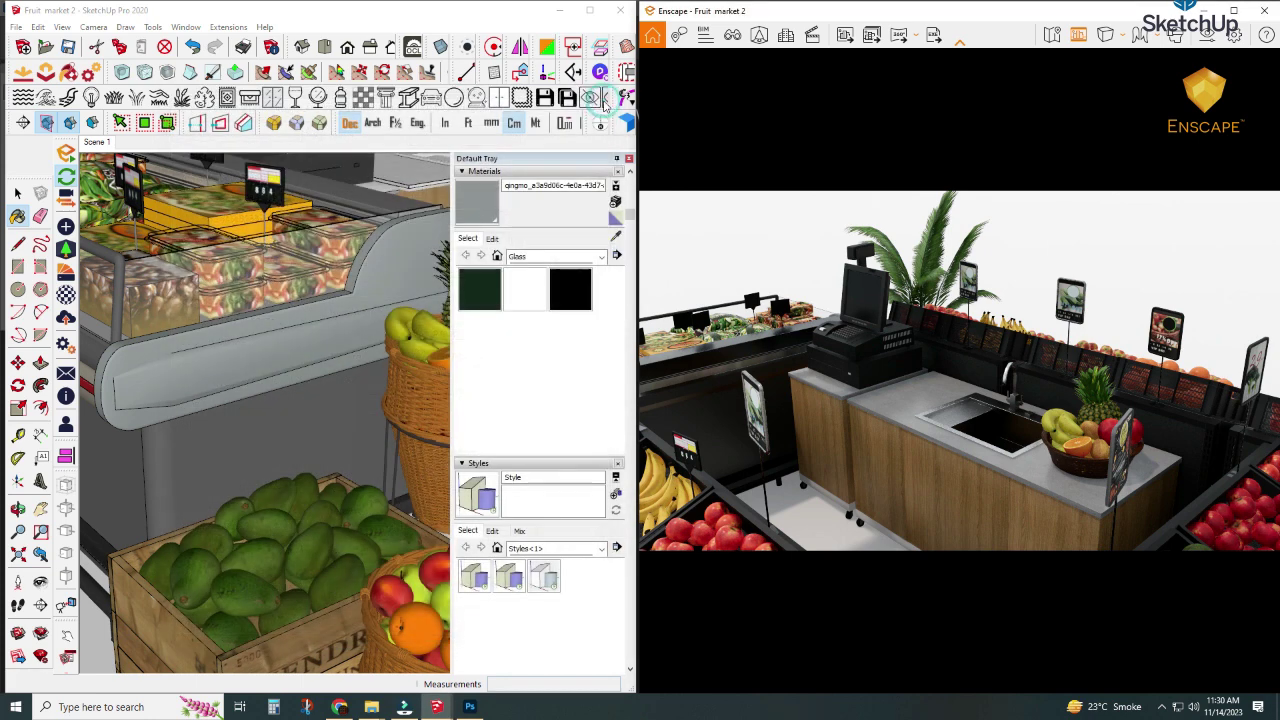
{"action": "left_click", "coordinate": [68, 47]}
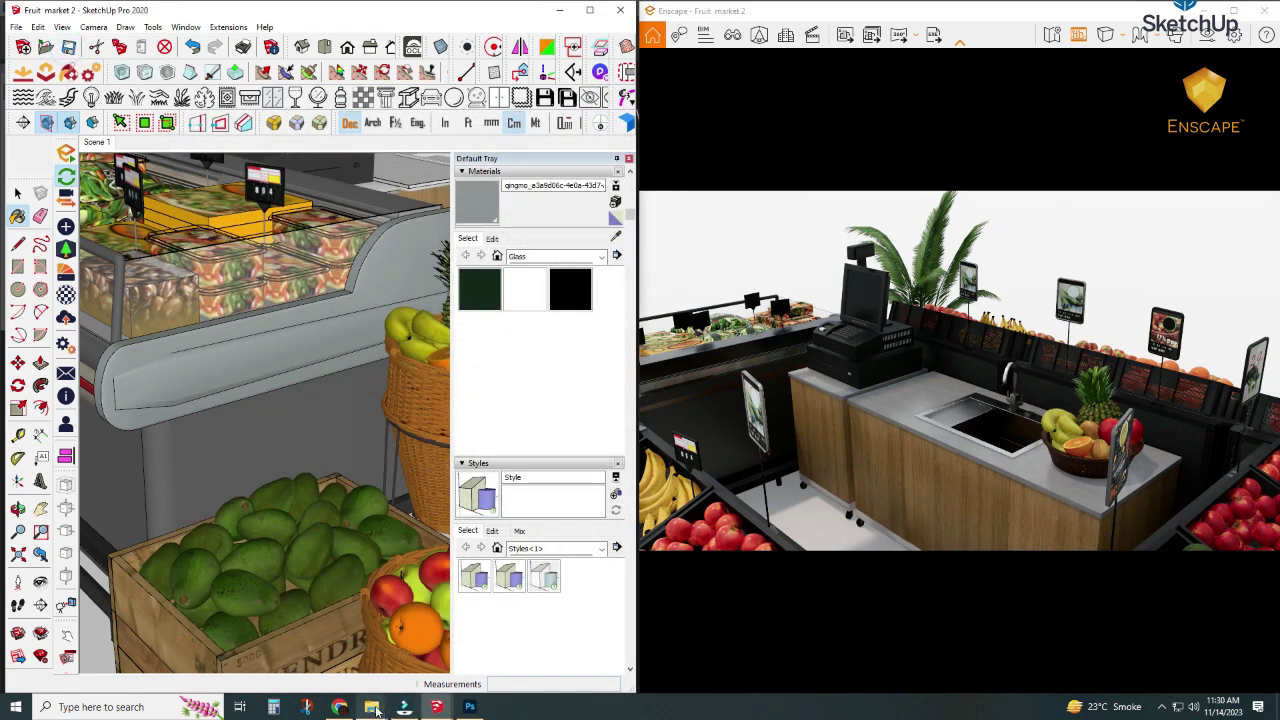
{"action": "mouse_move", "coordinate": [371, 707]}
{"action": "left_click", "coordinate": [300, 668]}
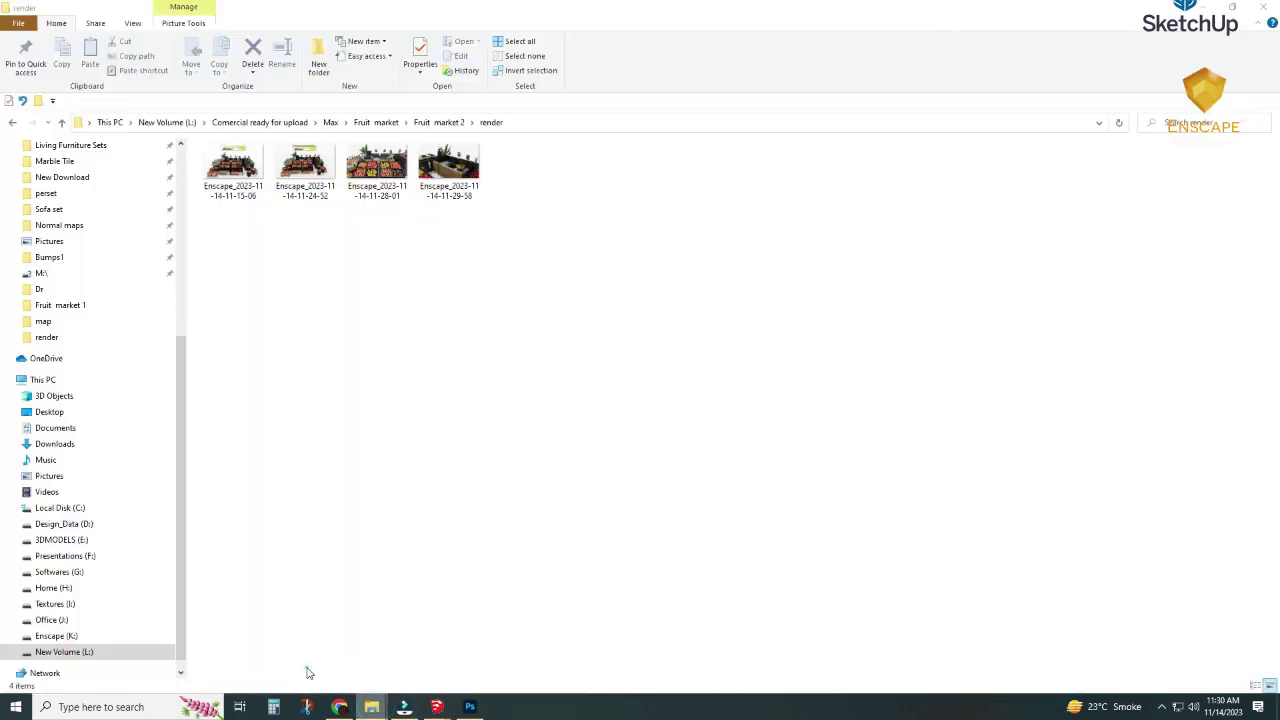
{"action": "left_click", "coordinate": [436, 186]}
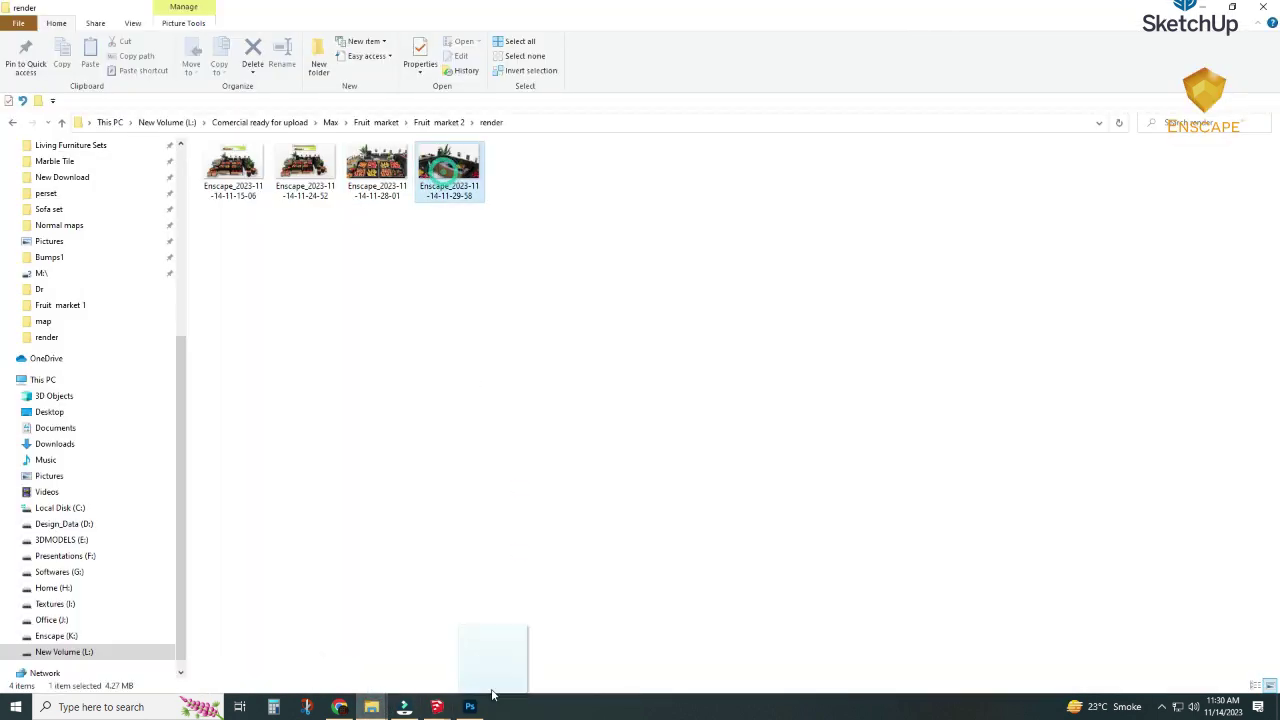
{"action": "left_click", "coordinate": [487, 681]}
{"action": "left_click_drag", "start_coordinate": [485, 681], "coordinate": [500, 565]}
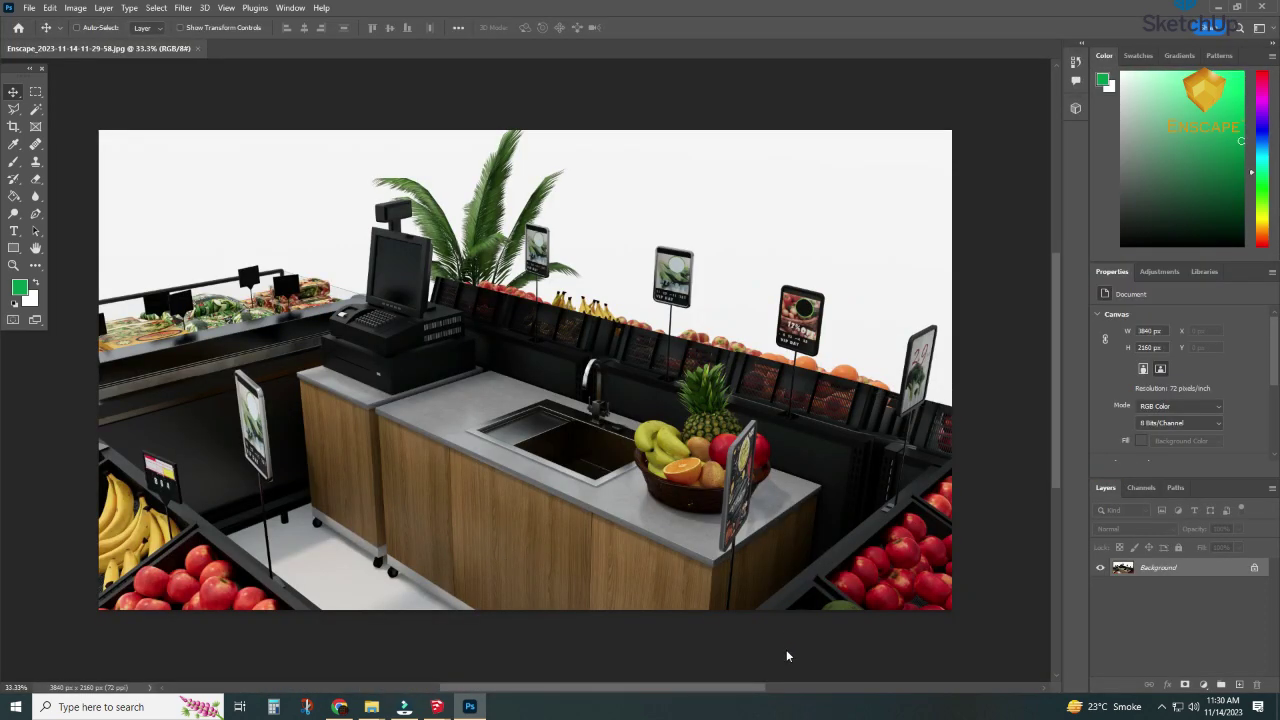
Open the render in Camera Raw, apply Auto tone, and set Vibrance and Saturation to 0.
{"action": "key", "text": "ctrl+shift+a"}
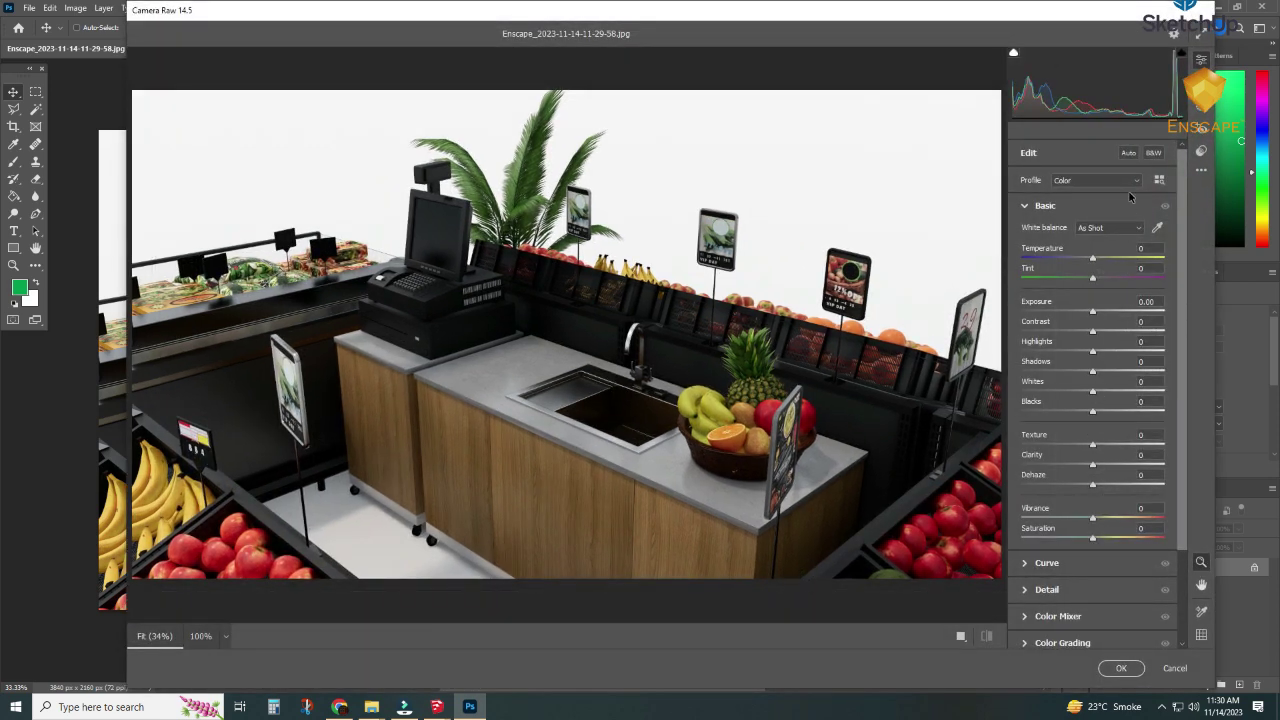
{"action": "left_click", "coordinate": [1129, 155]}
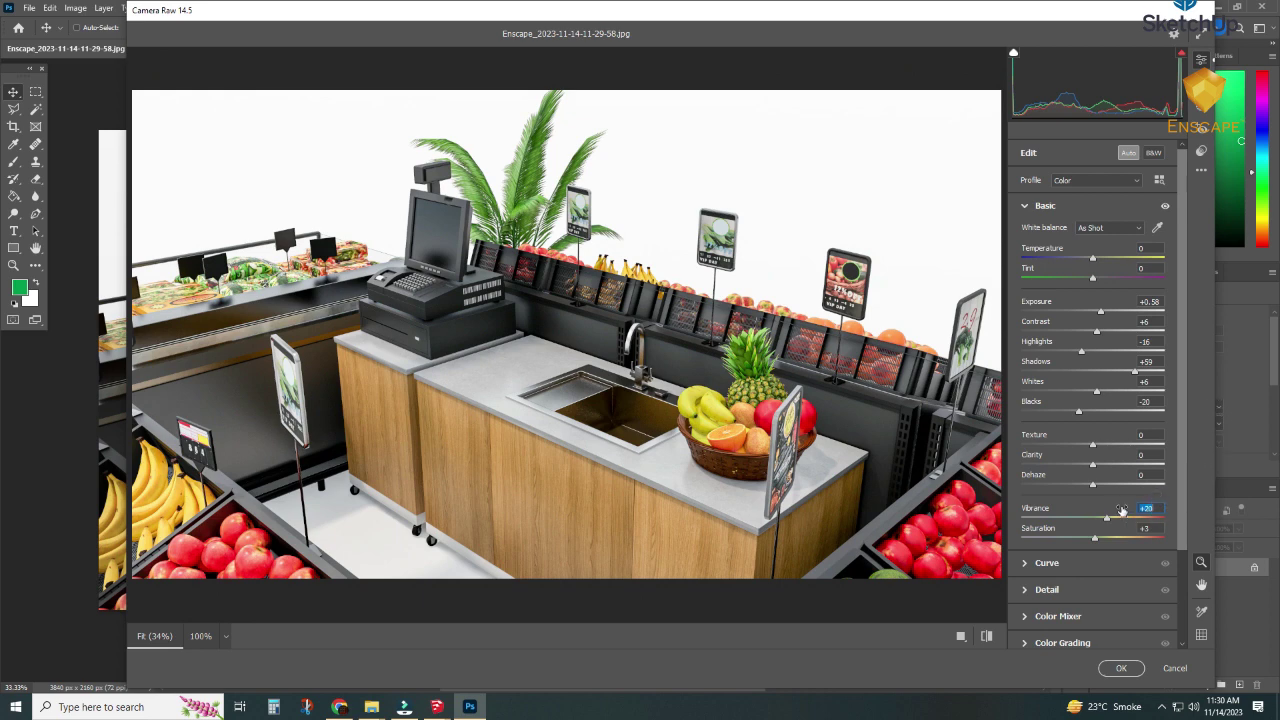
{"action": "type", "text": "0"}
{"action": "left_click", "coordinate": [1157, 528]}
{"action": "type", "text": "0"}
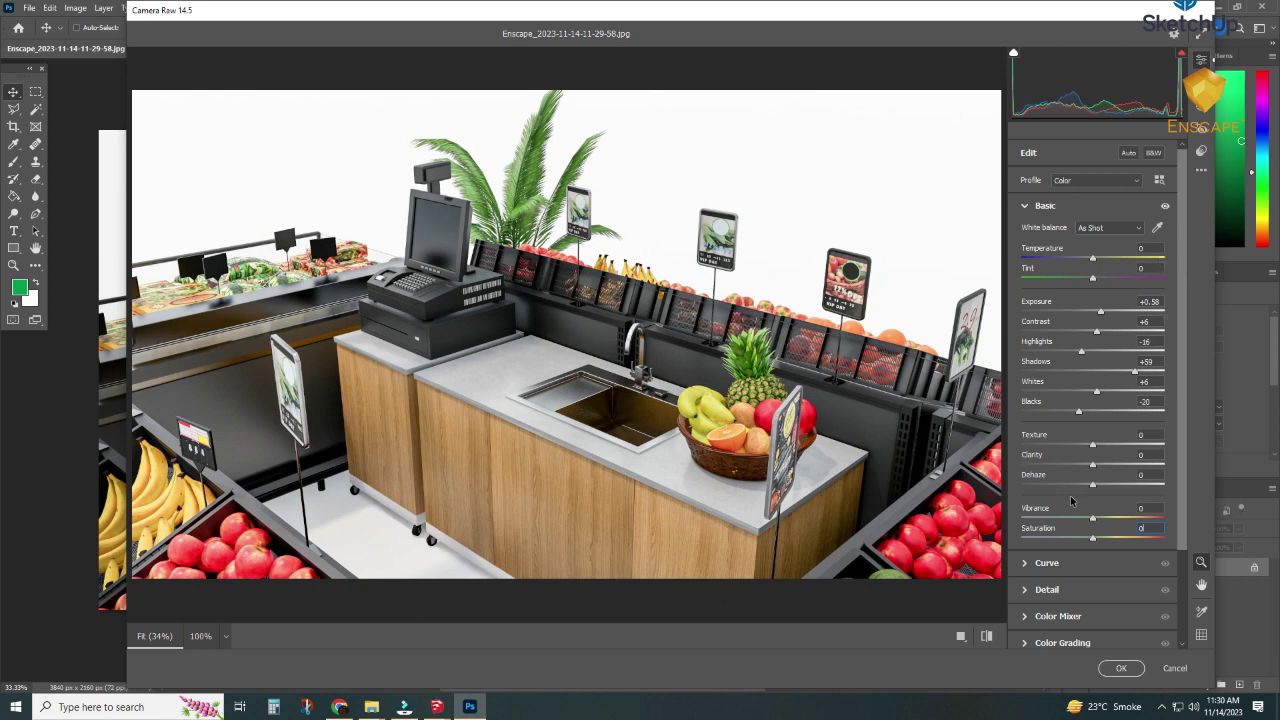
Compare the edit against the defaults, then show the saved presets list.
{"action": "left_click", "coordinate": [987, 637]}
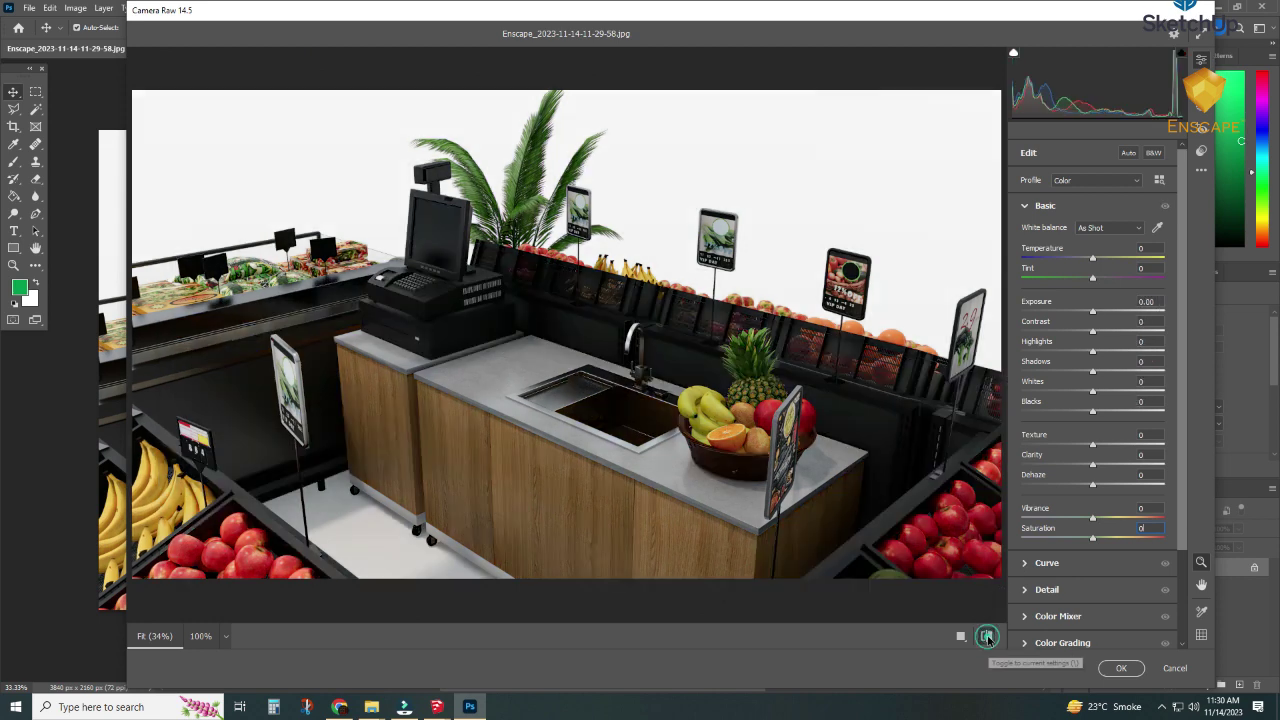
{"action": "left_click", "coordinate": [987, 637]}
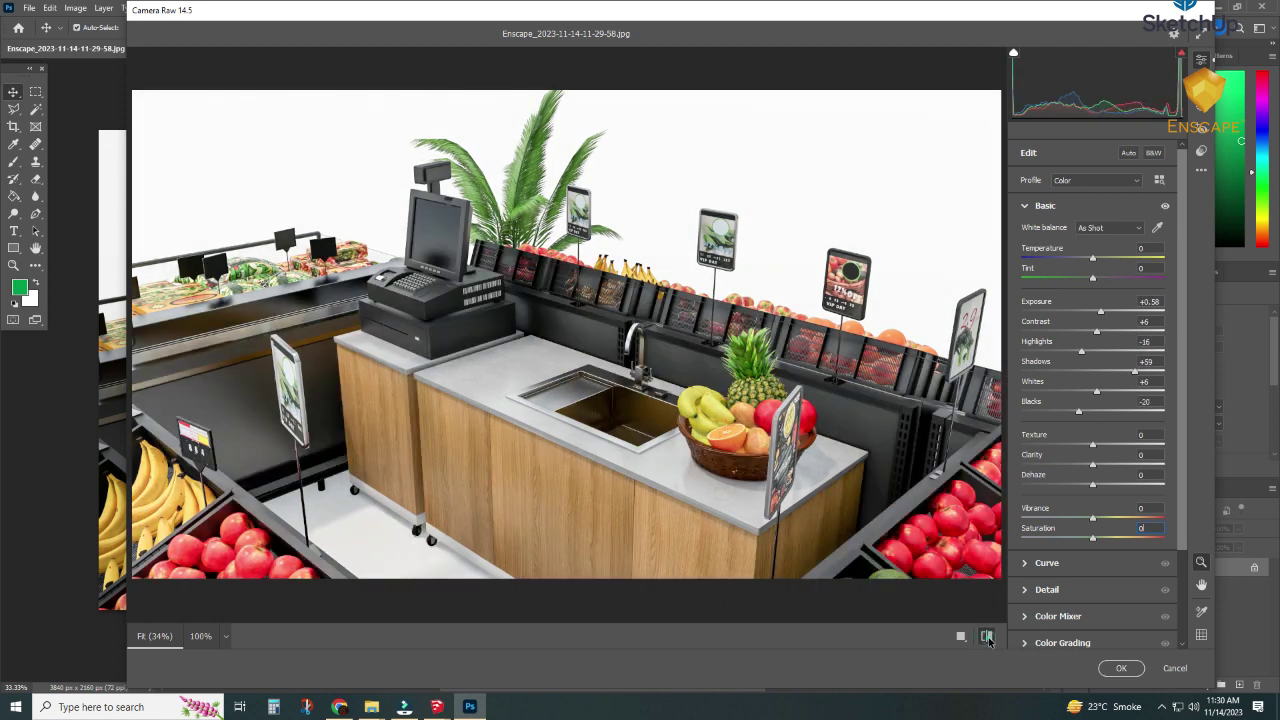
{"action": "left_click", "coordinate": [987, 637]}
{"action": "left_click", "coordinate": [987, 637]}
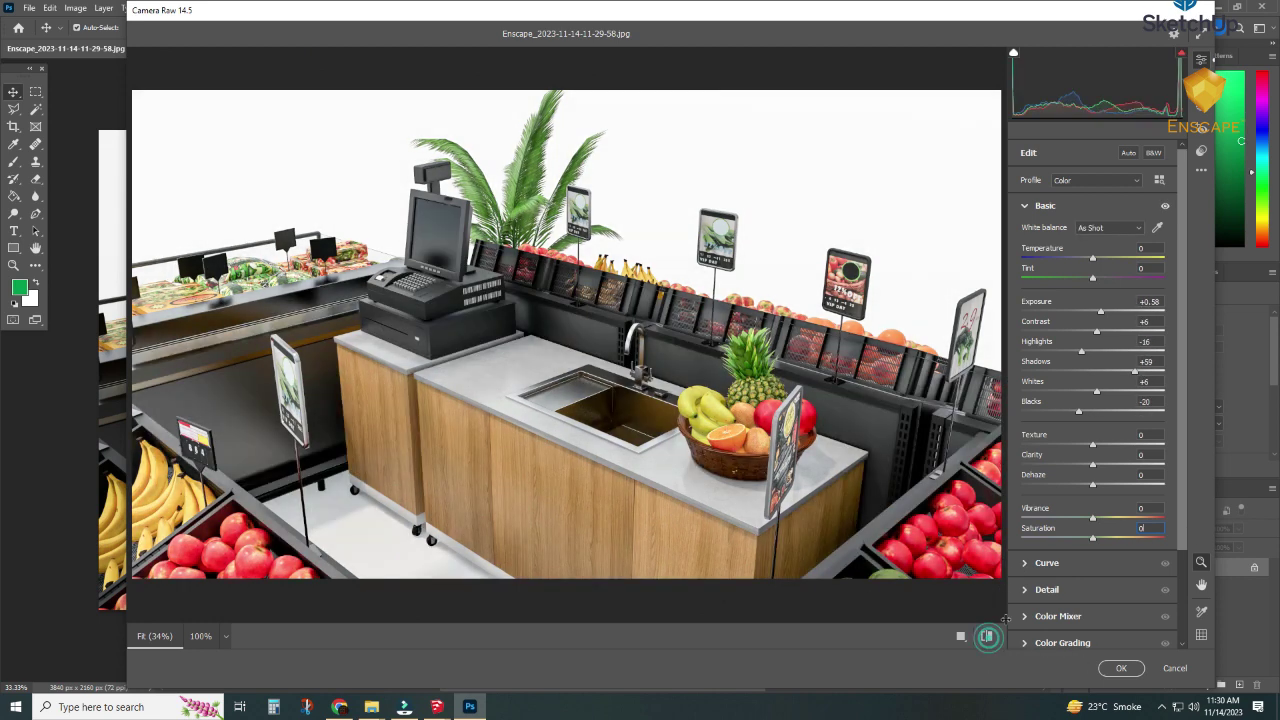
{"action": "left_click", "coordinate": [1203, 150]}
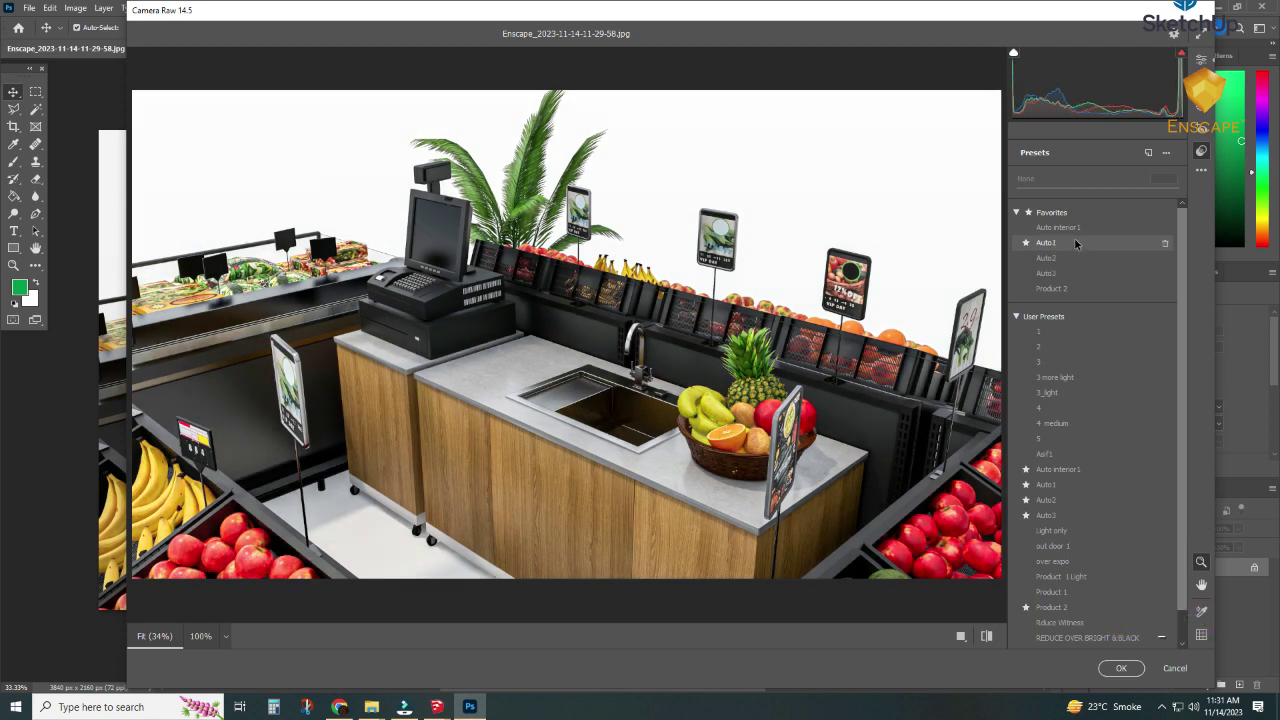
Try the Auto1 preset, compare it with the defaults, and return to the Basic sliders.
{"action": "left_click", "coordinate": [1076, 243]}
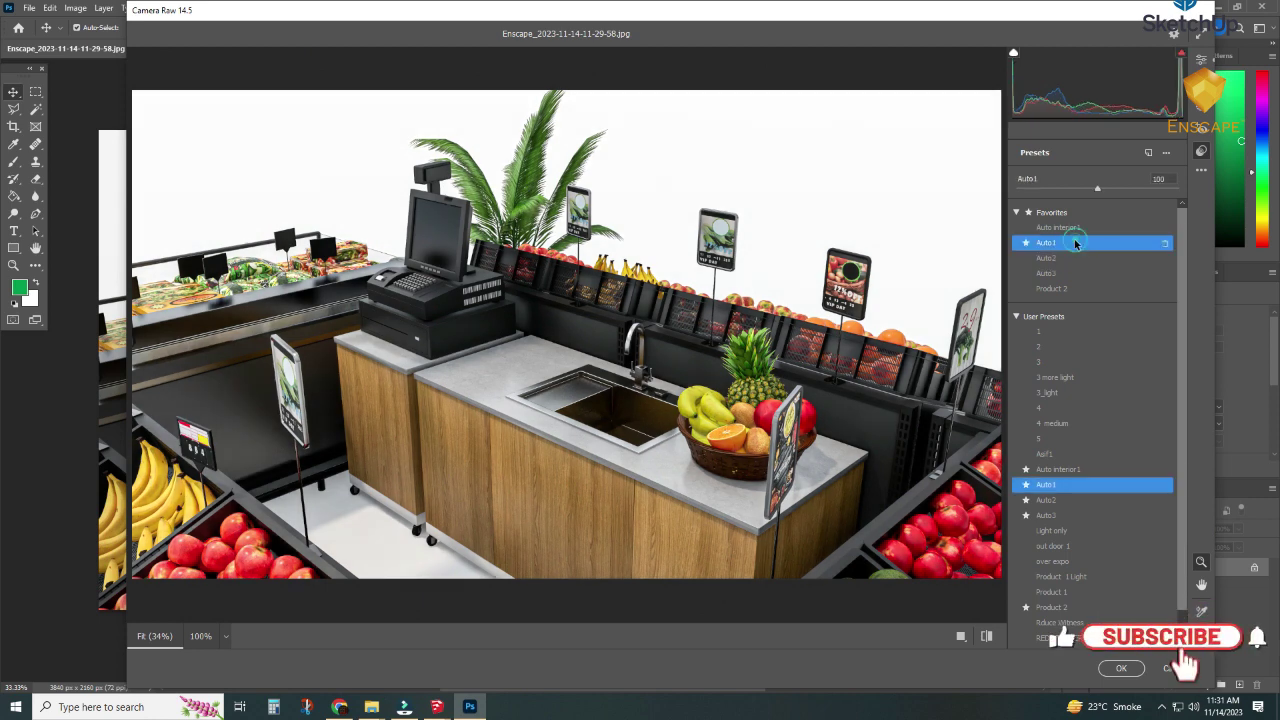
{"action": "left_click", "coordinate": [988, 636]}
{"action": "left_click", "coordinate": [988, 636]}
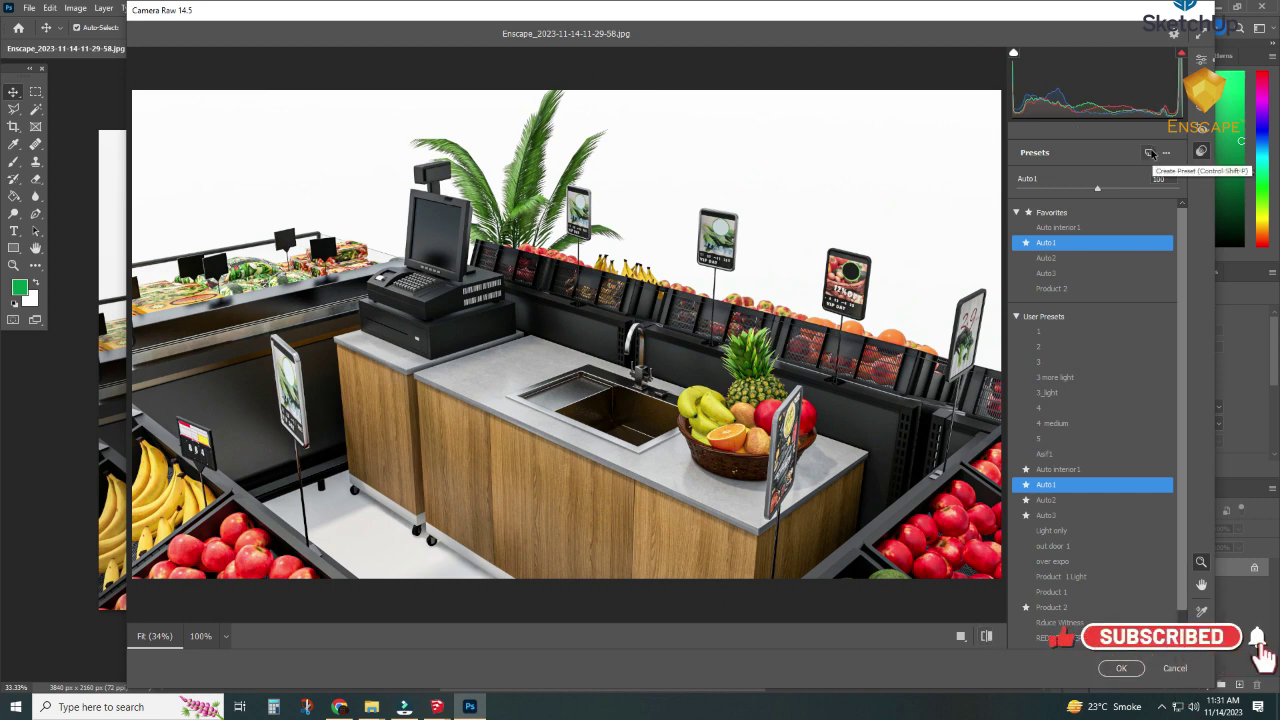
{"action": "left_click", "coordinate": [1203, 57]}
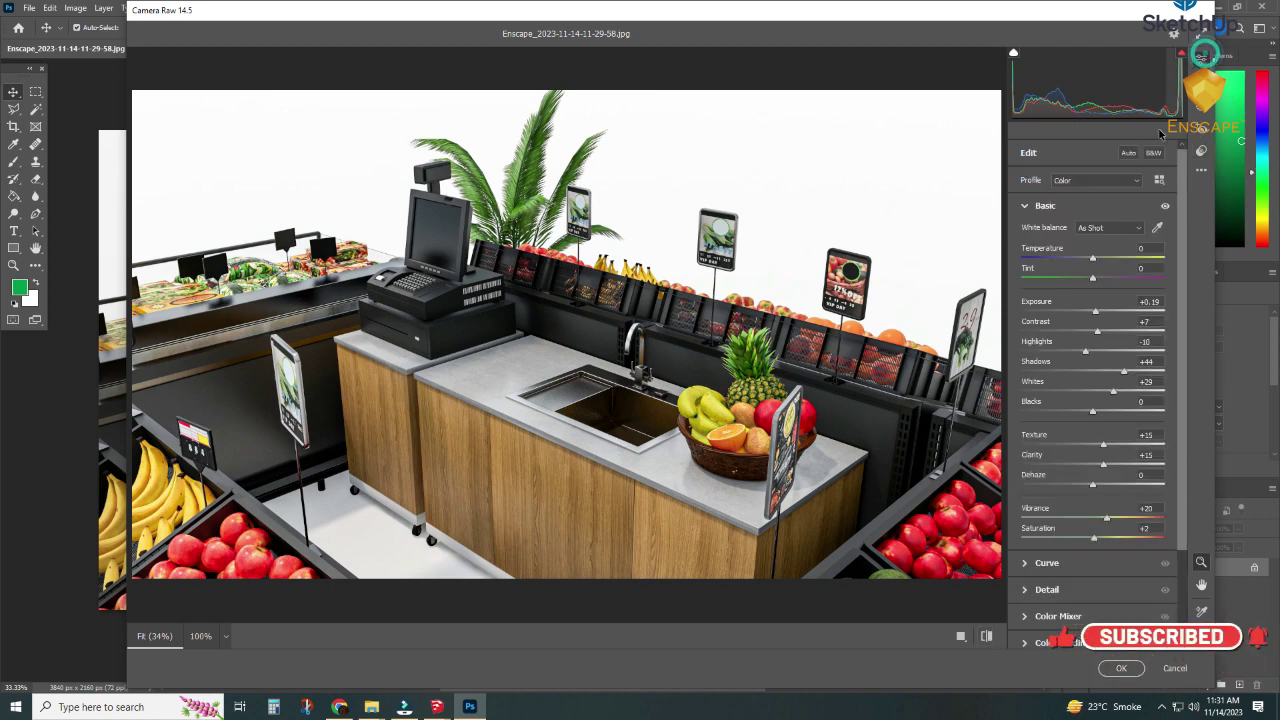
Reapply Auto tone, set Vibrance and Saturation to 0, and lower Exposure to about +0.35.
{"action": "left_click", "coordinate": [1128, 152]}
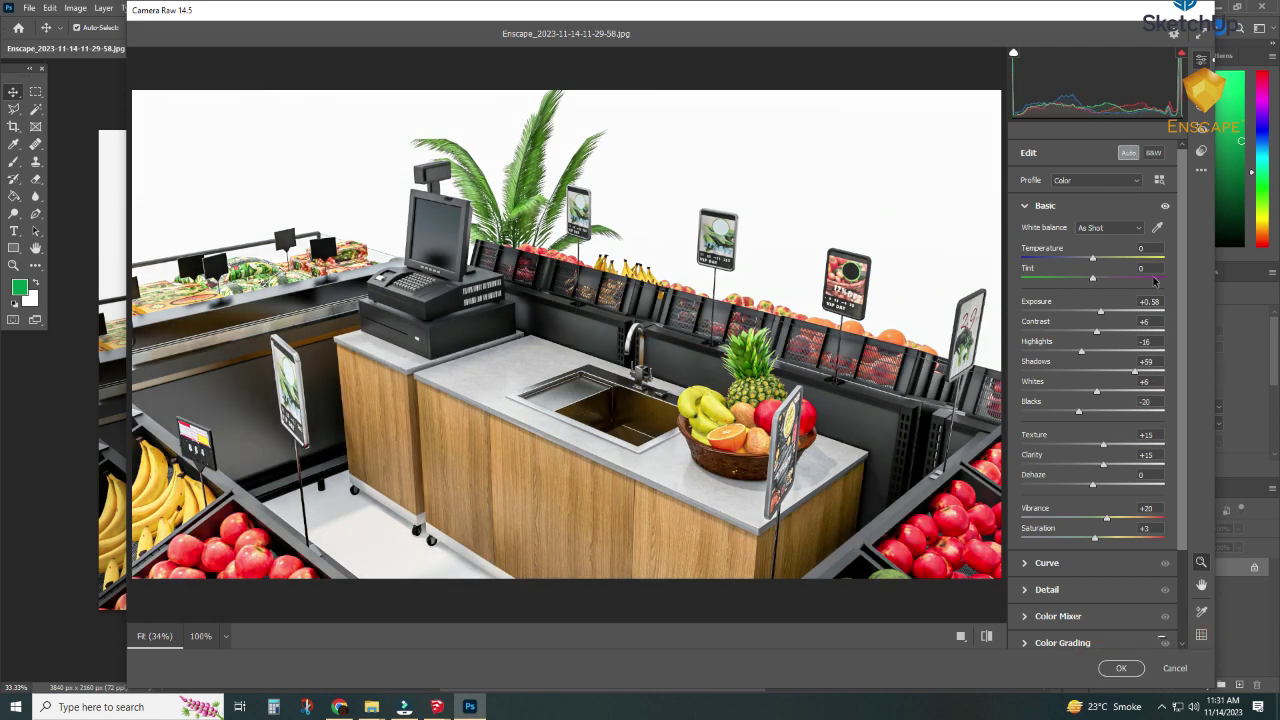
{"action": "left_click", "coordinate": [1146, 508]}
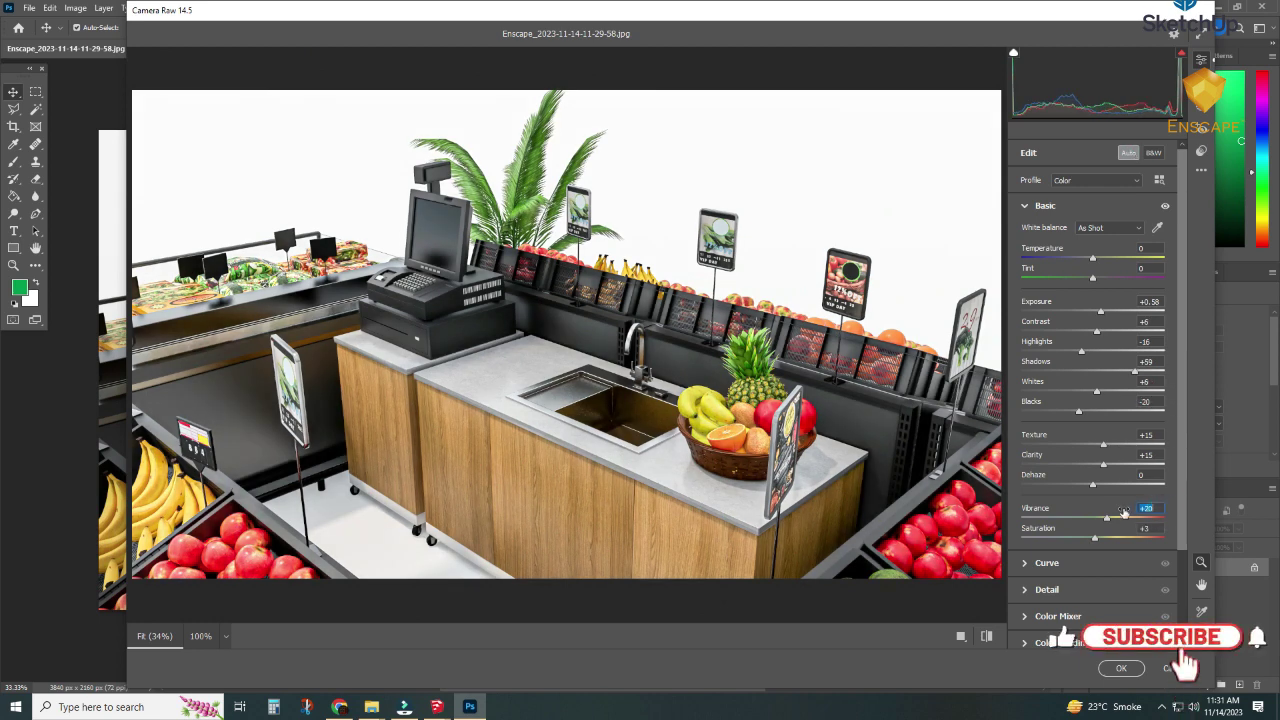
{"action": "type", "text": "0"}
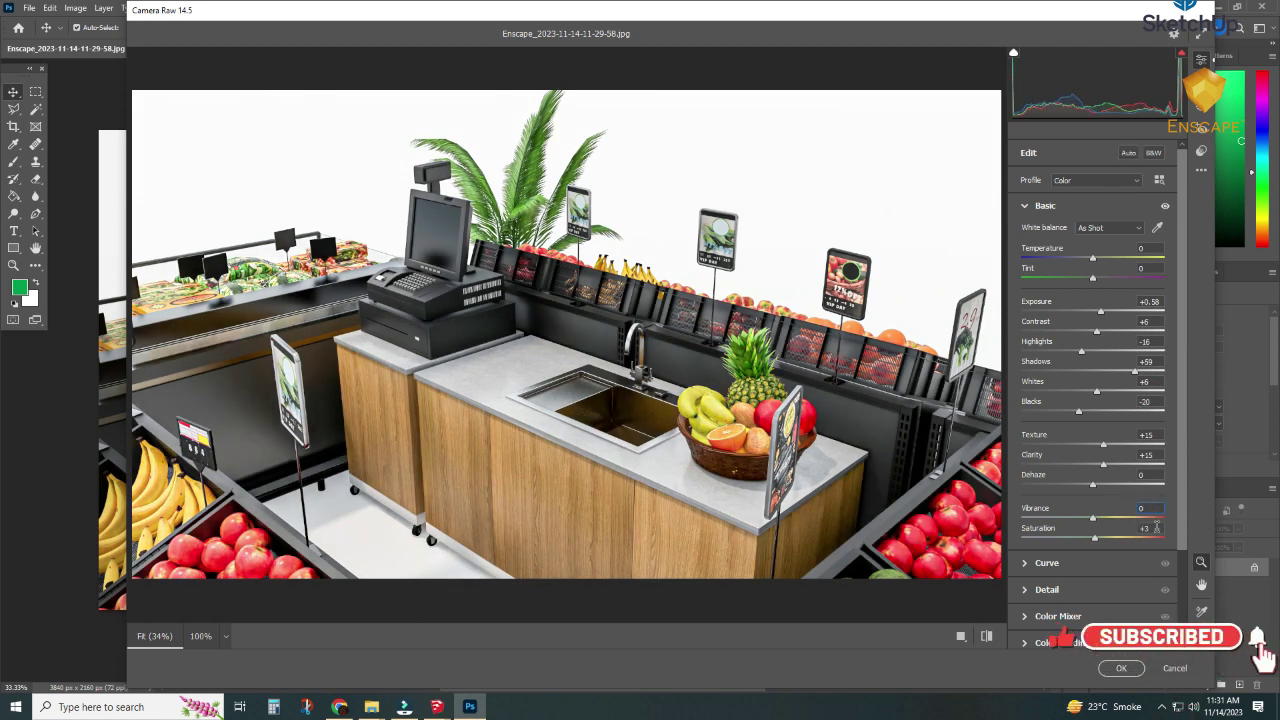
{"action": "left_click_drag", "start_coordinate": [1156, 527], "coordinate": [1134, 533]}
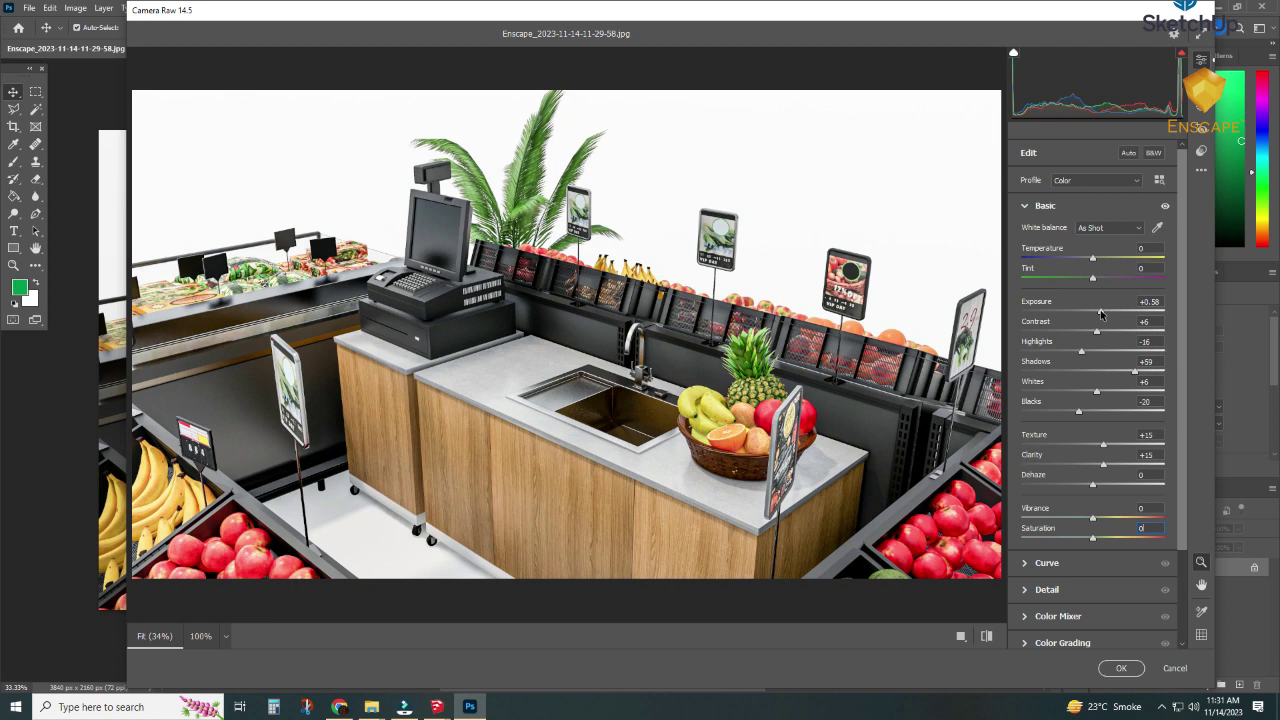
{"action": "left_click_drag", "start_coordinate": [1100, 313], "coordinate": [1097, 314]}
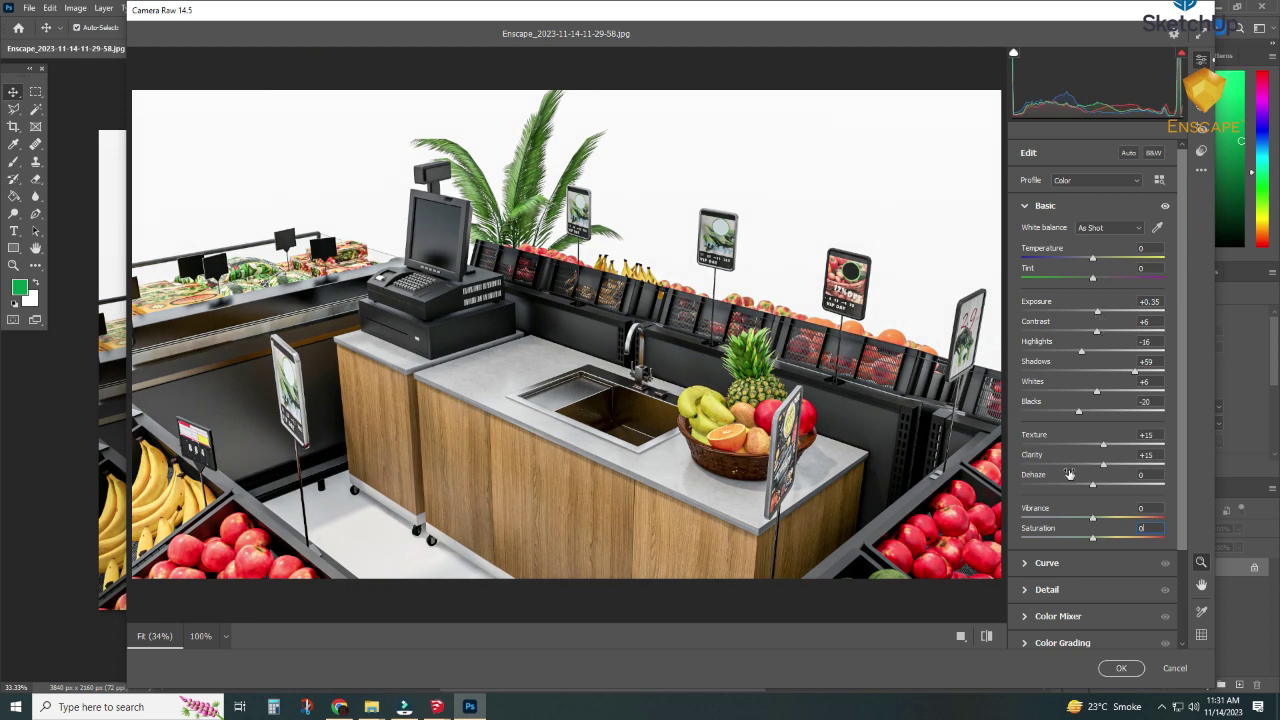
Compare the edited look against the defaults and apply the Camera Raw corrections.
{"action": "left_click", "coordinate": [987, 637]}
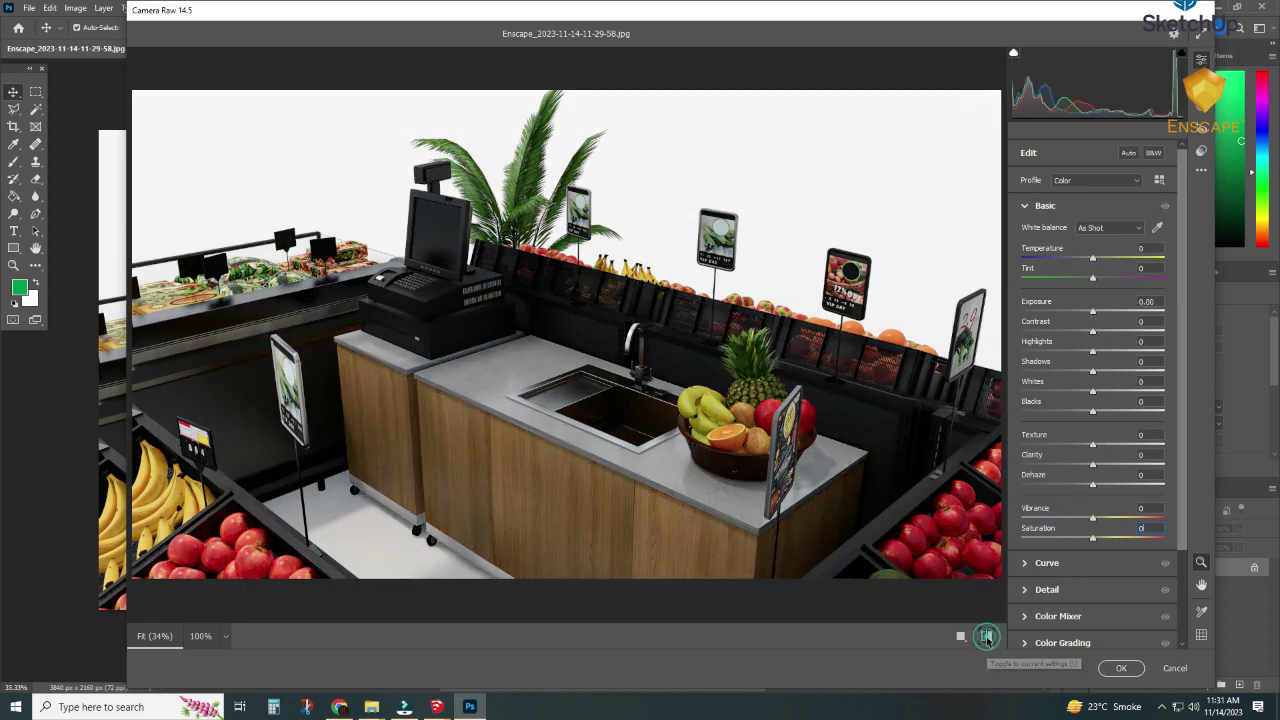
{"action": "left_click", "coordinate": [987, 637]}
{"action": "left_click", "coordinate": [987, 637]}
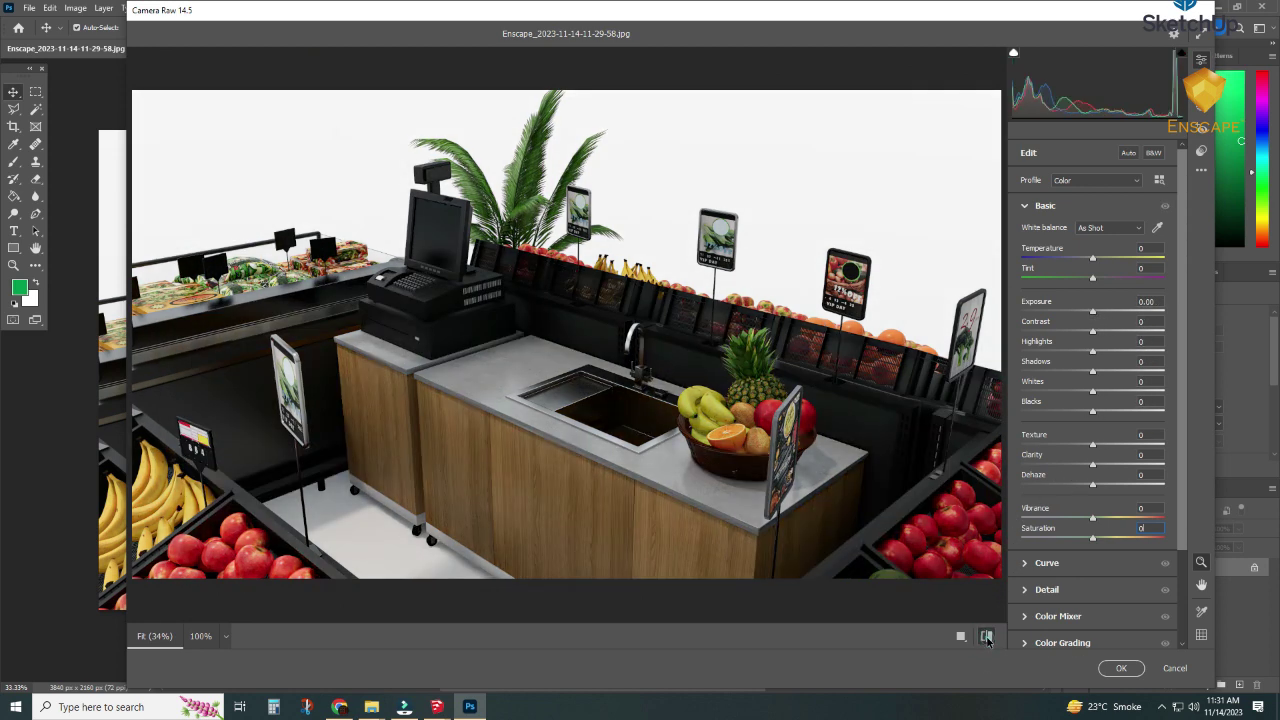
{"action": "left_click", "coordinate": [987, 637]}
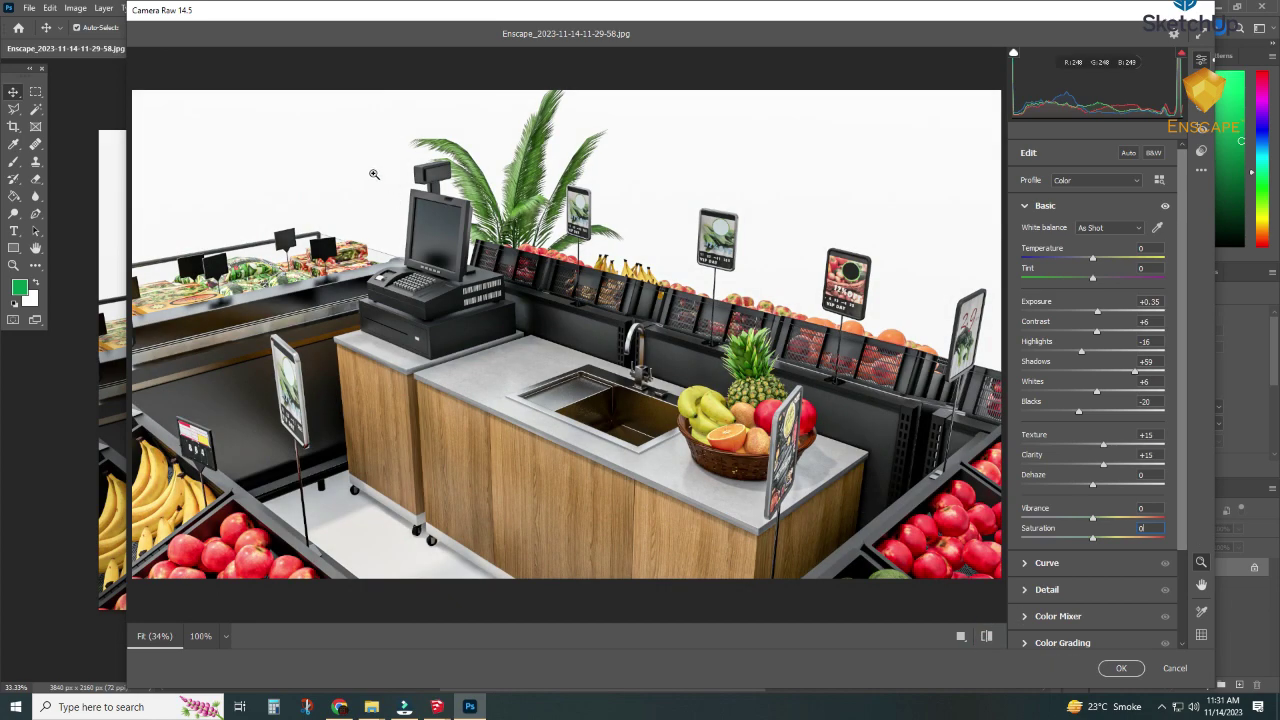
{"action": "left_click", "coordinate": [1110, 670]}
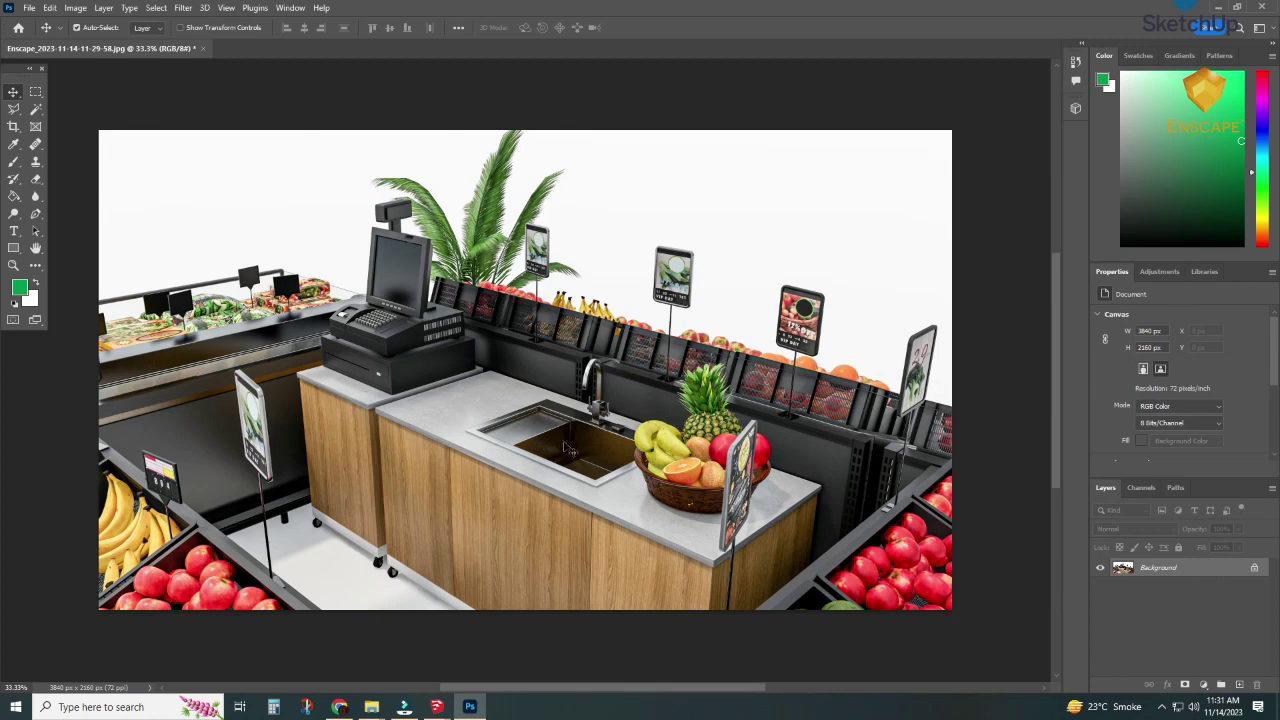
Open Image > Adjustments > Match Color and set Color Intensity to 96.
{"action": "left_click", "coordinate": [76, 8]}
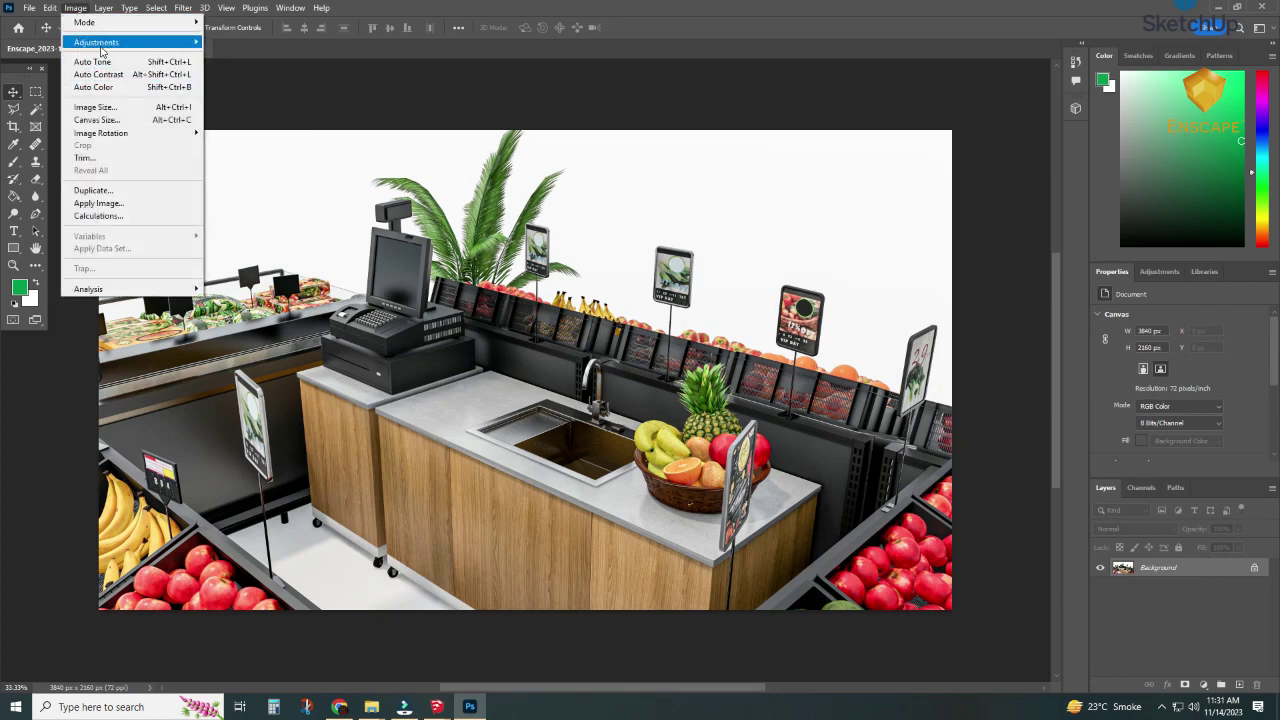
{"action": "mouse_move", "coordinate": [96, 42]}
{"action": "left_click", "coordinate": [225, 313]}
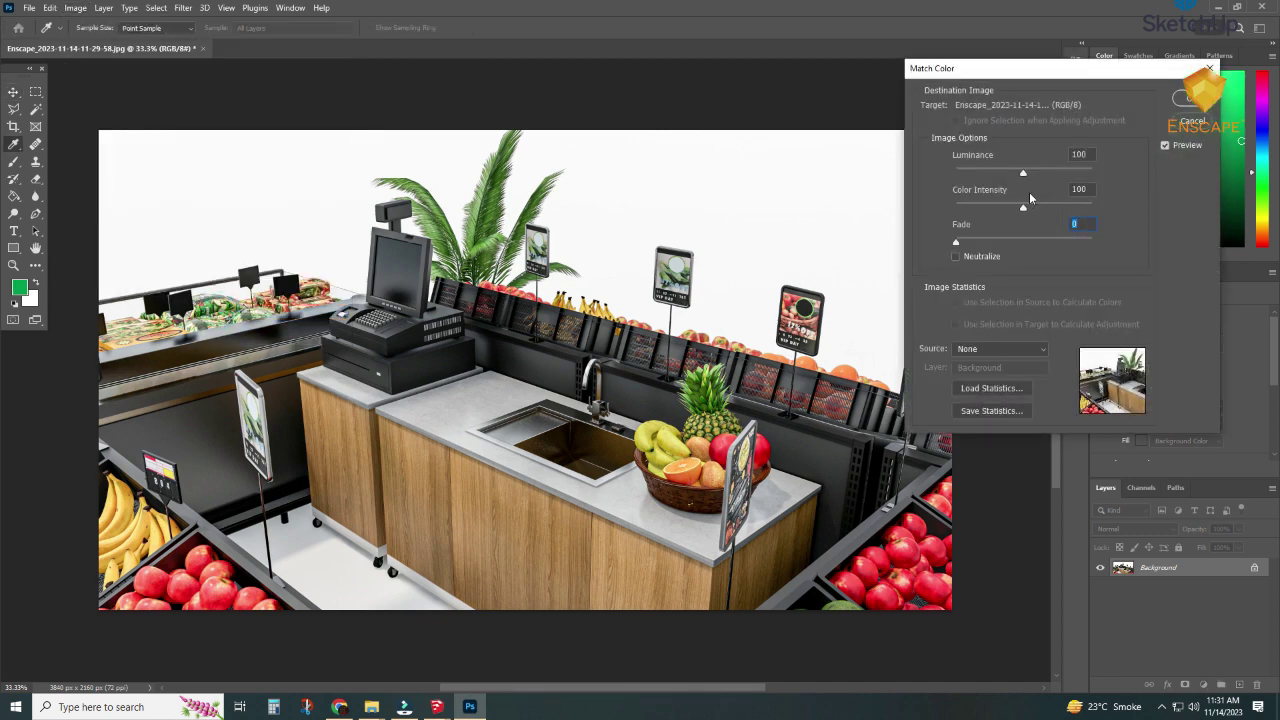
{"action": "left_click_drag", "start_coordinate": [1023, 207], "coordinate": [1021, 212]}
{"action": "key", "text": "shift+Tab"}
{"action": "left_click", "coordinate": [1165, 149]}
Raise Luminance to 116, compare before and after, and apply the Match Color adjustment.
{"action": "mouse_move", "coordinate": [1024, 173]}
{"action": "left_mouse_down"}
{"action": "mouse_move", "coordinate": [1074, 174]}
{"action": "mouse_move", "coordinate": [1051, 182]}
{"action": "left_mouse_up"}
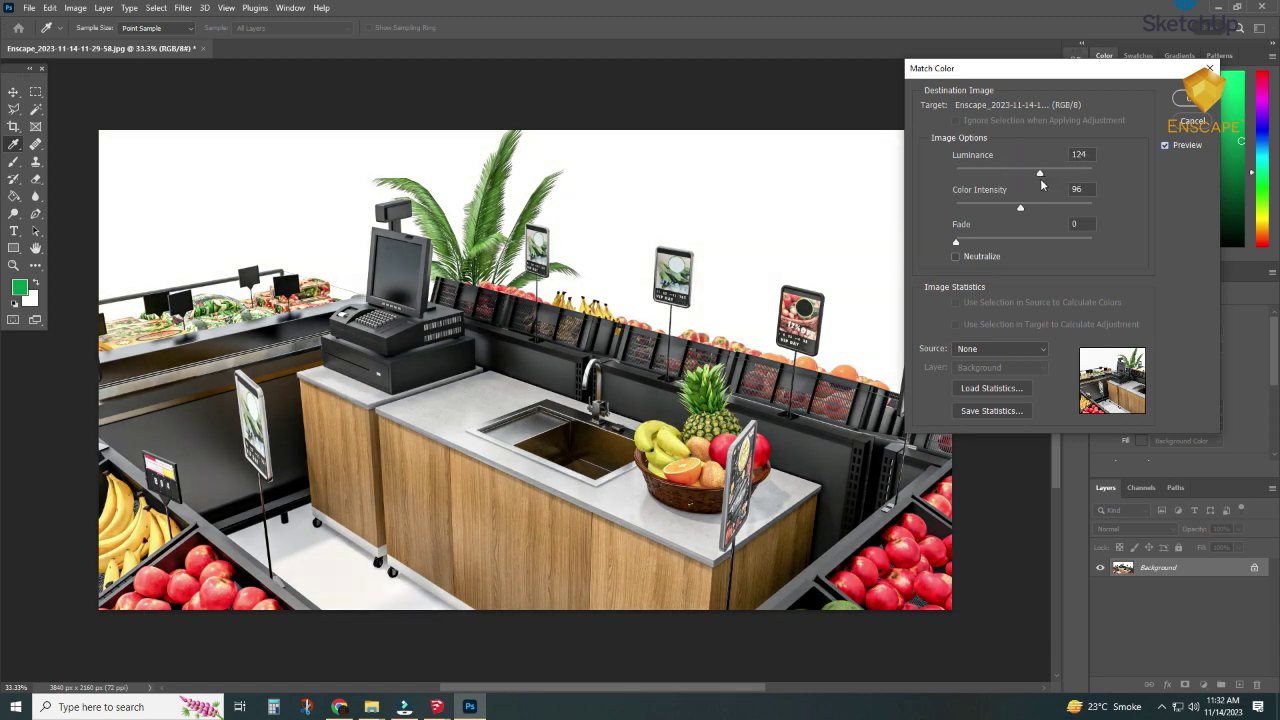
{"action": "left_click", "coordinate": [1166, 146]}
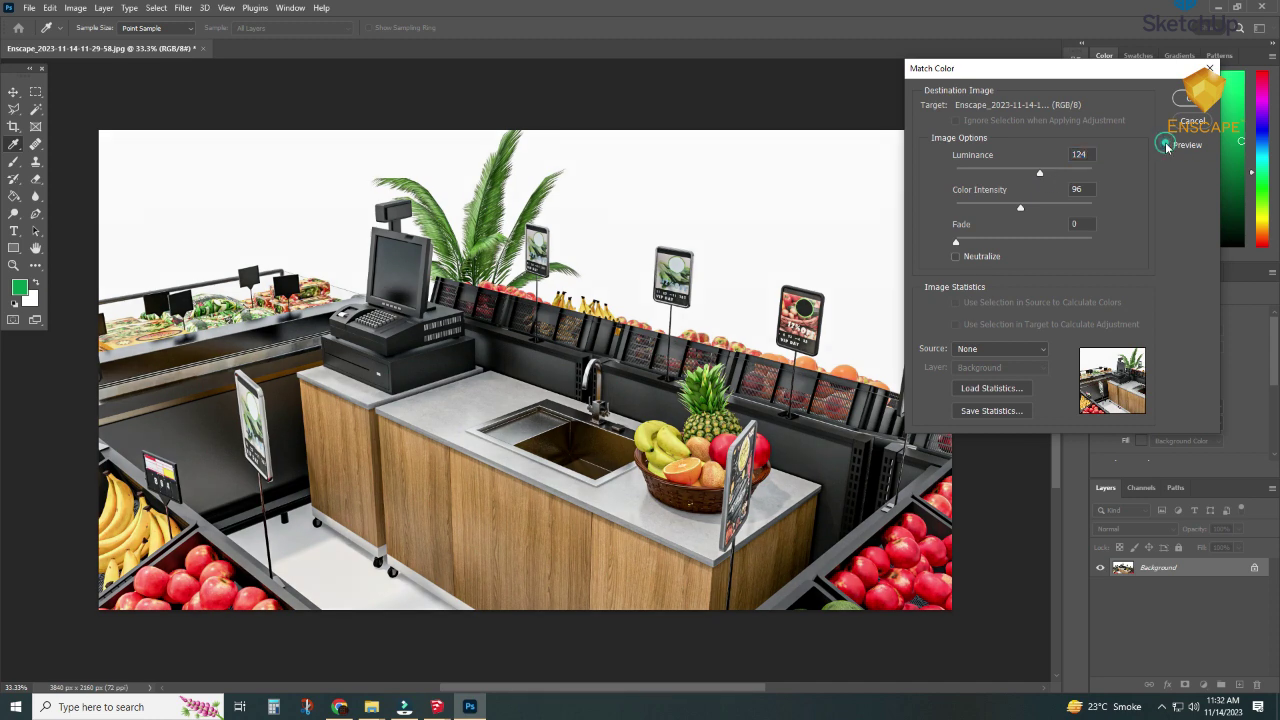
{"action": "left_click", "coordinate": [1166, 146]}
{"action": "left_click", "coordinate": [1166, 146]}
{"action": "left_click", "coordinate": [1166, 146]}
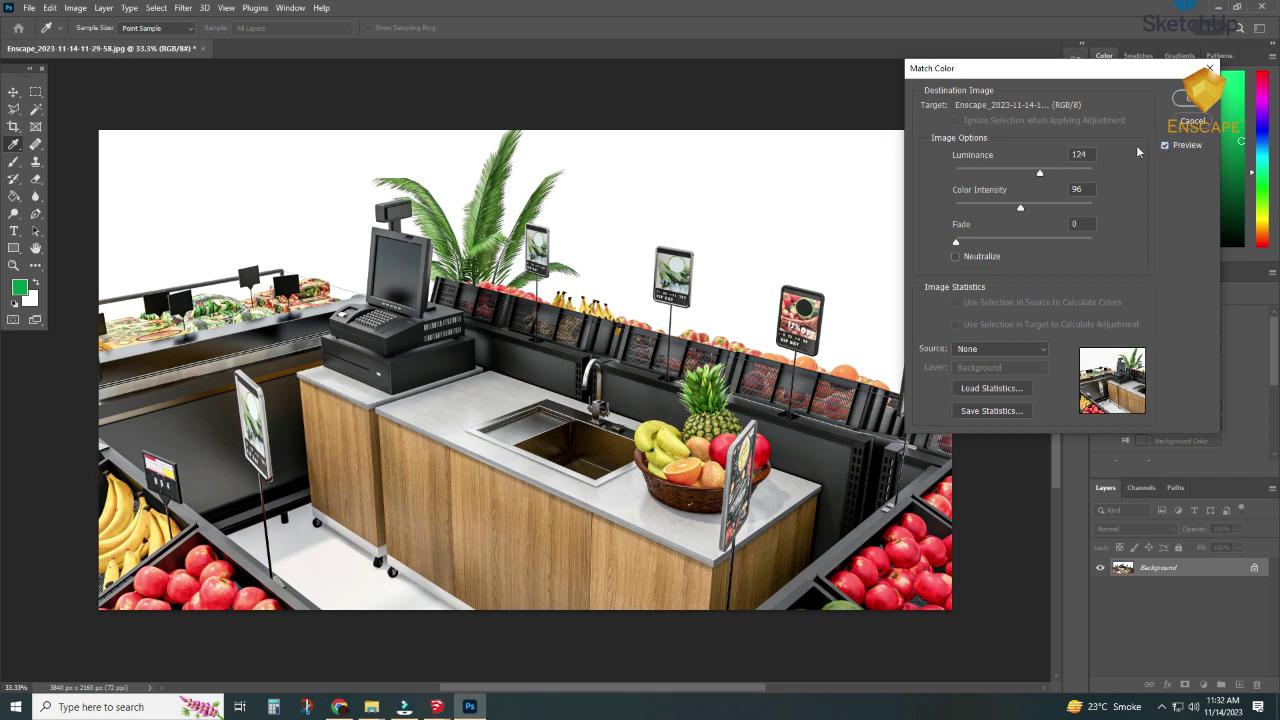
{"action": "left_click_drag", "start_coordinate": [1038, 174], "coordinate": [1034, 174]}
{"action": "left_click", "coordinate": [1166, 146]}
{"action": "left_click", "coordinate": [1166, 146]}
{"action": "left_click", "coordinate": [1166, 146]}
{"action": "left_click", "coordinate": [1166, 146]}
{"action": "left_click", "coordinate": [1189, 102]}
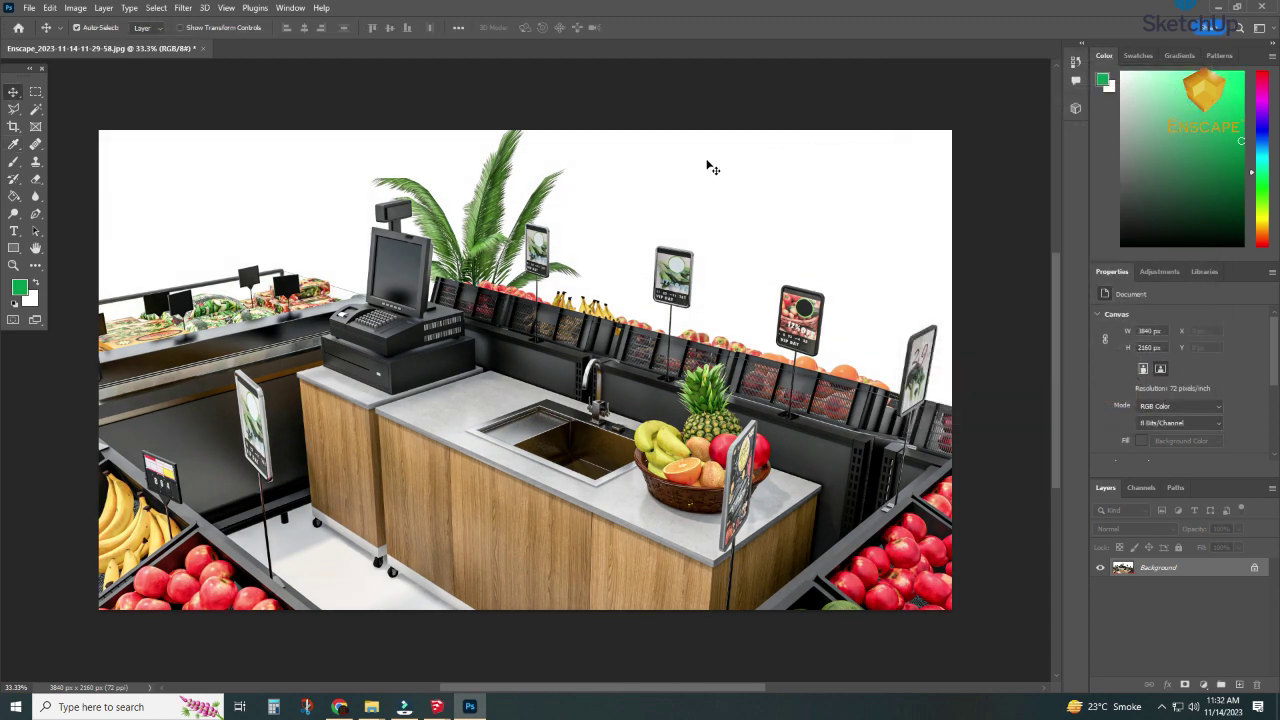
Save the corrected render as a Maximum quality 12 JPEG and close the document.
{"action": "key", "text": "ctrl+s"}
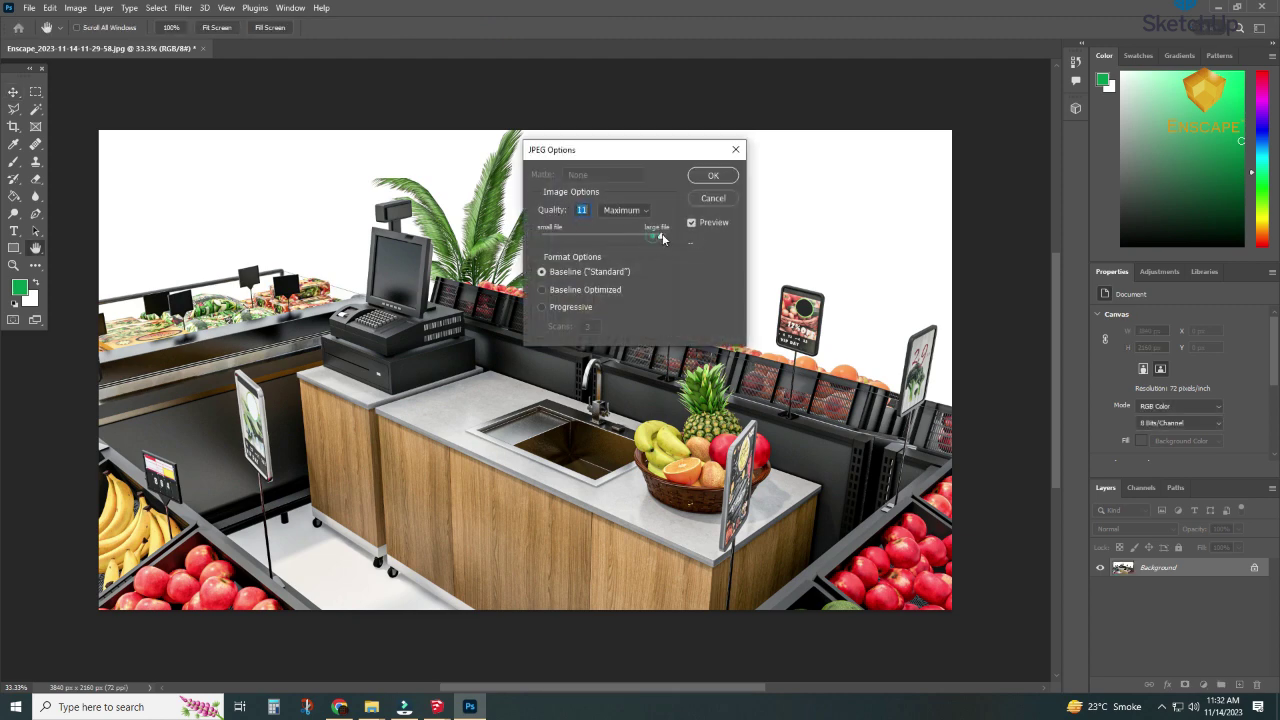
{"action": "left_click_drag", "start_coordinate": [662, 237], "coordinate": [670, 236]}
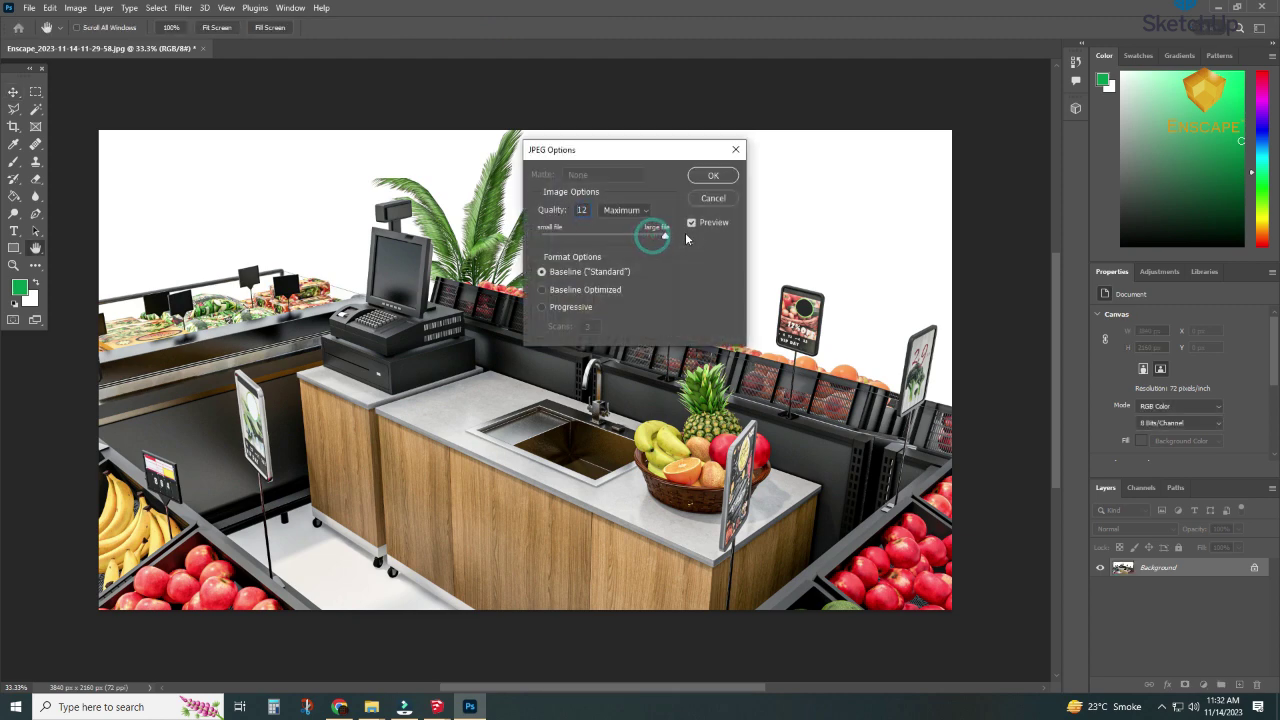
{"action": "left_click", "coordinate": [714, 176]}
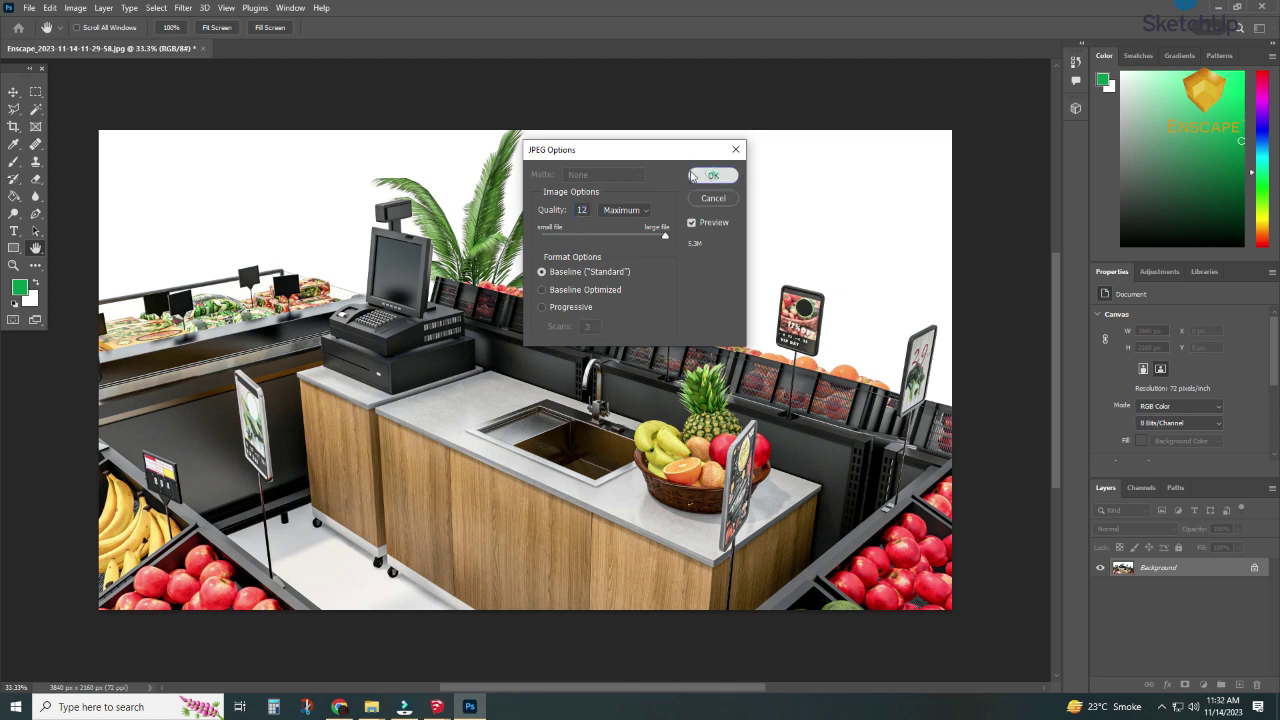
{"action": "left_click", "coordinate": [198, 48]}
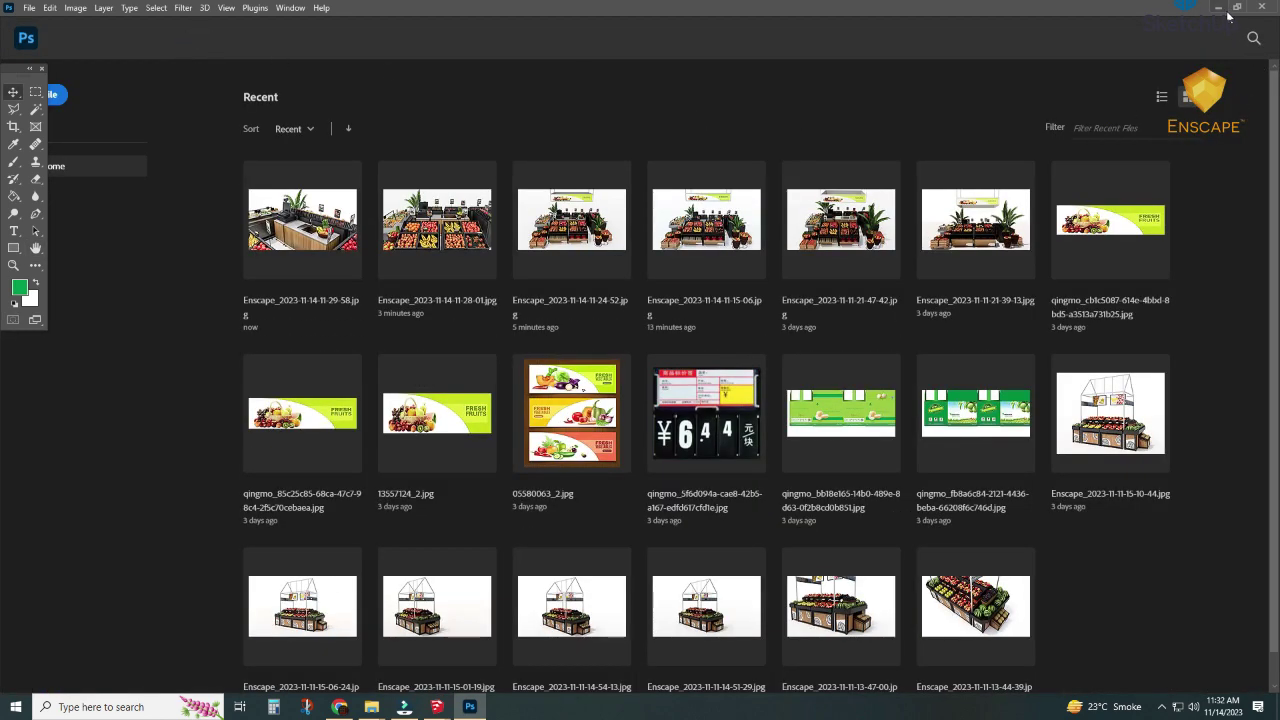
Bring Enscape forward, maximize it, and zoom out to frame the whole stall and its FRESH FRUITS canopy.
{"action": "key", "text": "alt+Tab"}
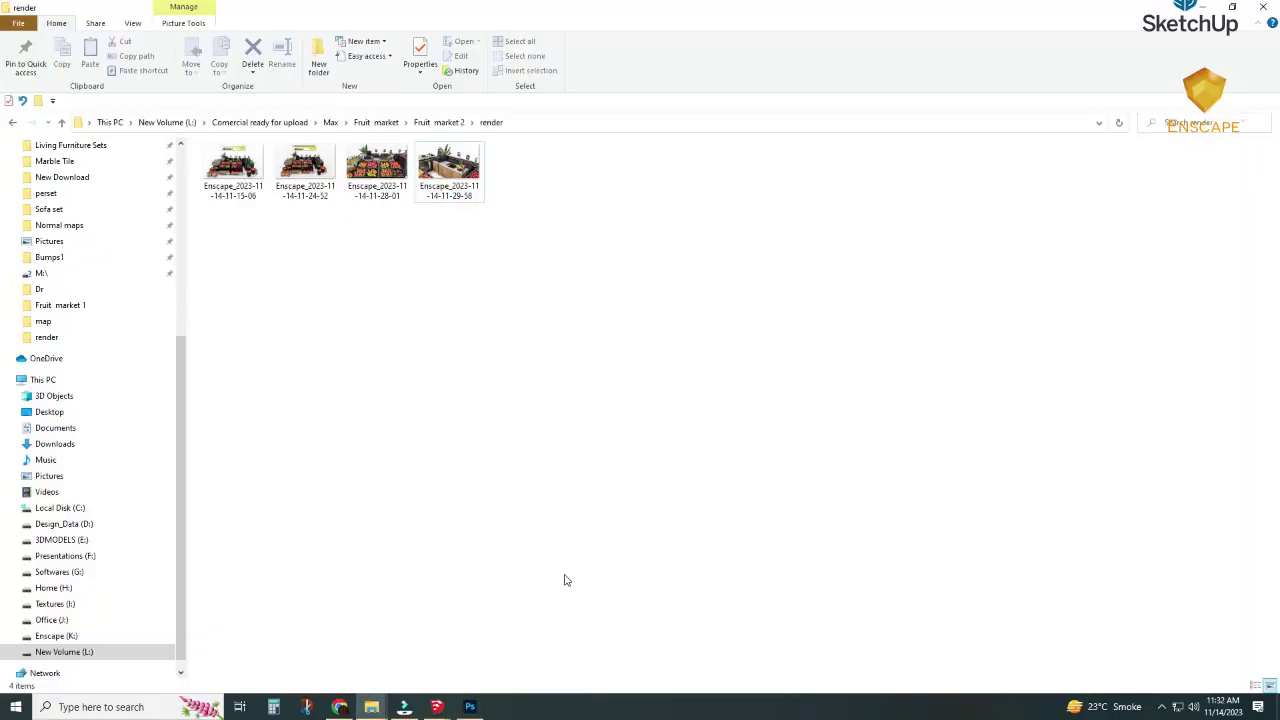
{"action": "left_click", "coordinate": [437, 708]}
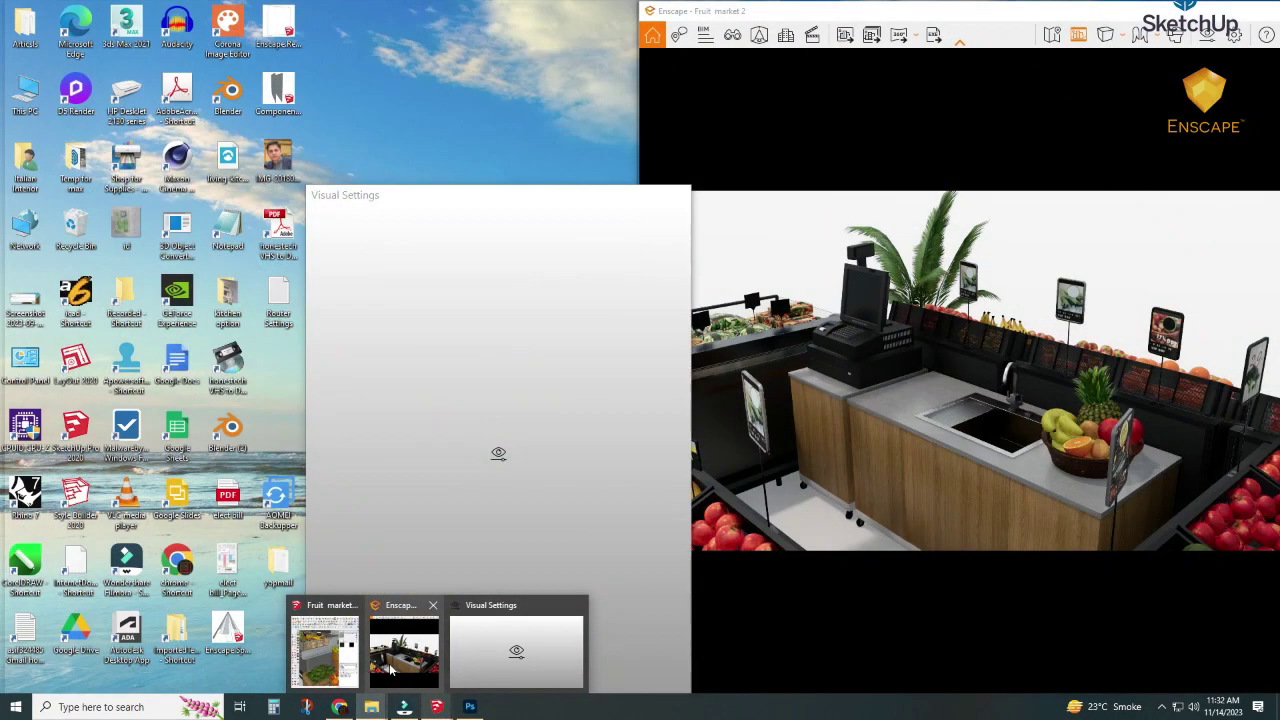
{"action": "left_click", "coordinate": [402, 652]}
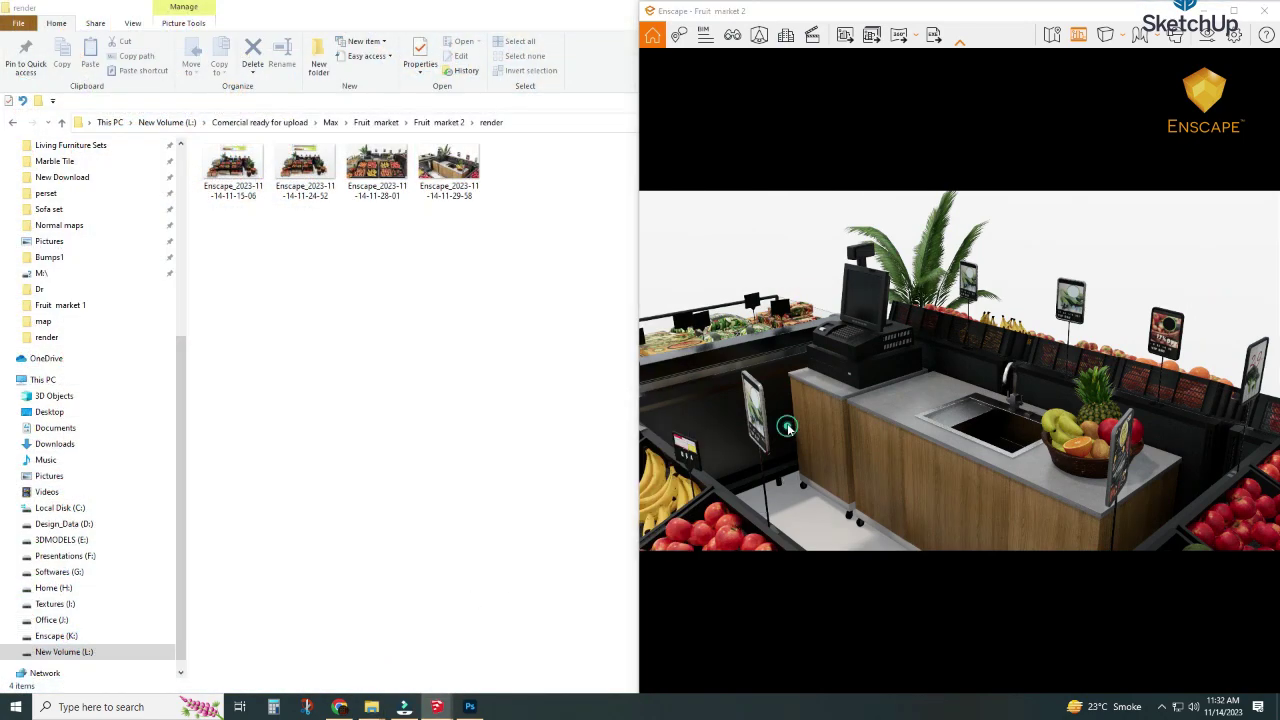
{"action": "scroll", "coordinate": [787, 430], "scroll_direction": "down", "scroll_amount": 5}
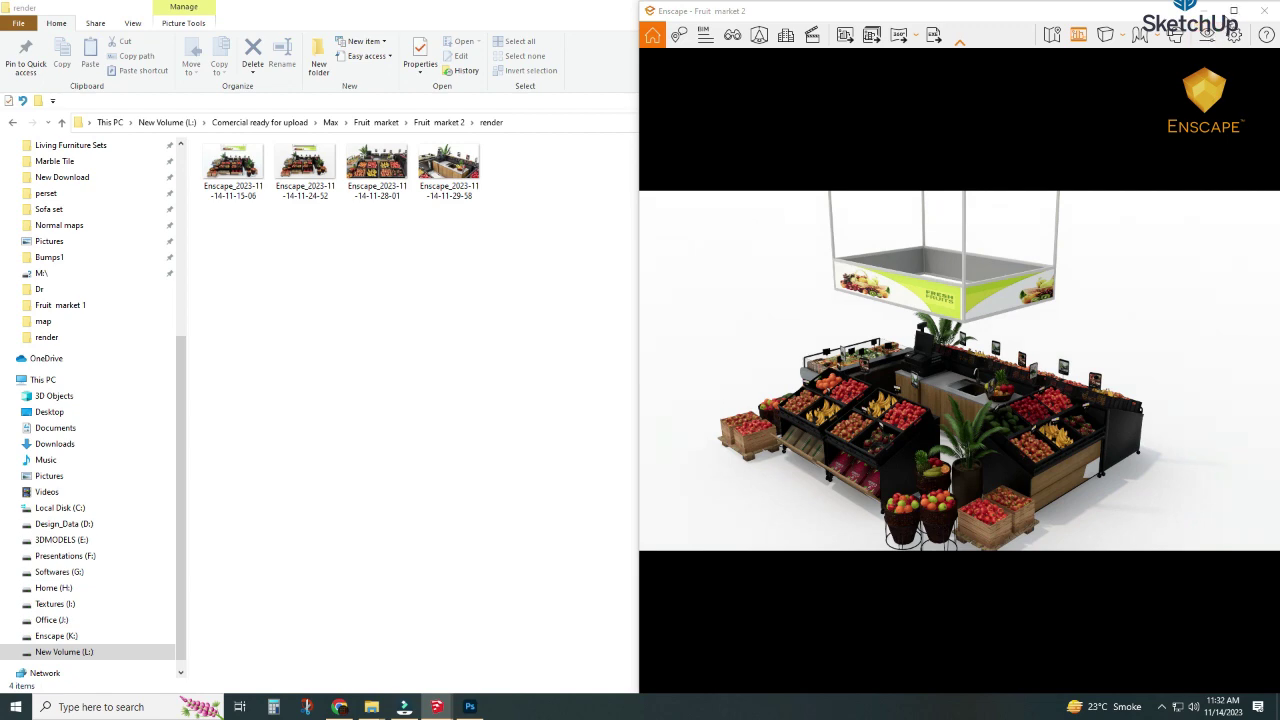
{"action": "left_click", "coordinate": [1233, 10]}
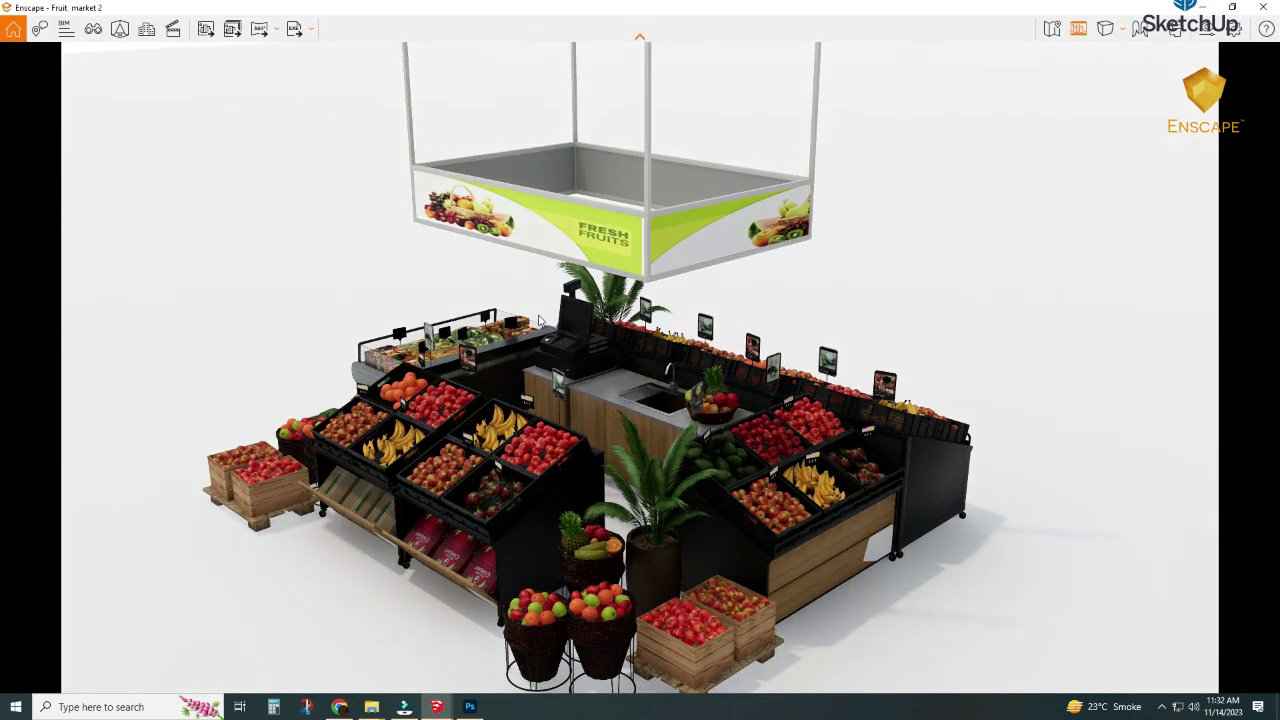
{"action": "left_click_drag", "start_coordinate": [538, 319], "coordinate": [522, 309]}
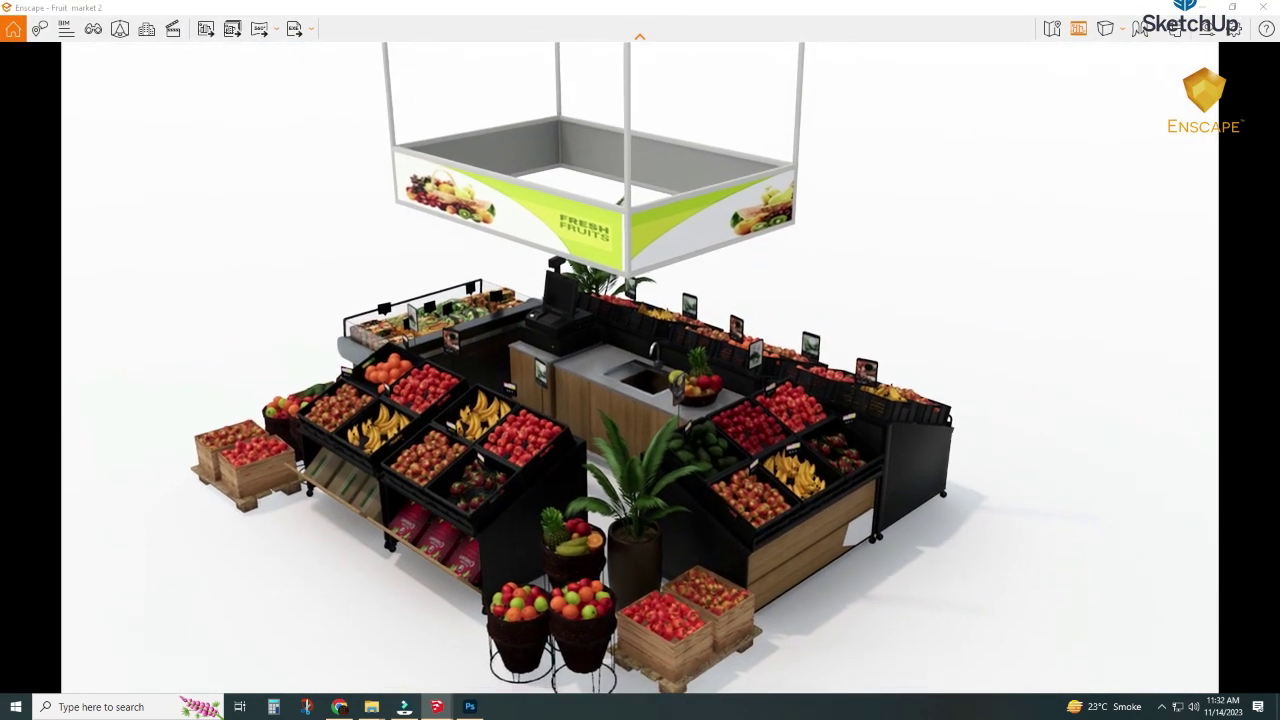
{"action": "scroll", "coordinate": [556, 310], "scroll_direction": "down", "scroll_amount": 1}
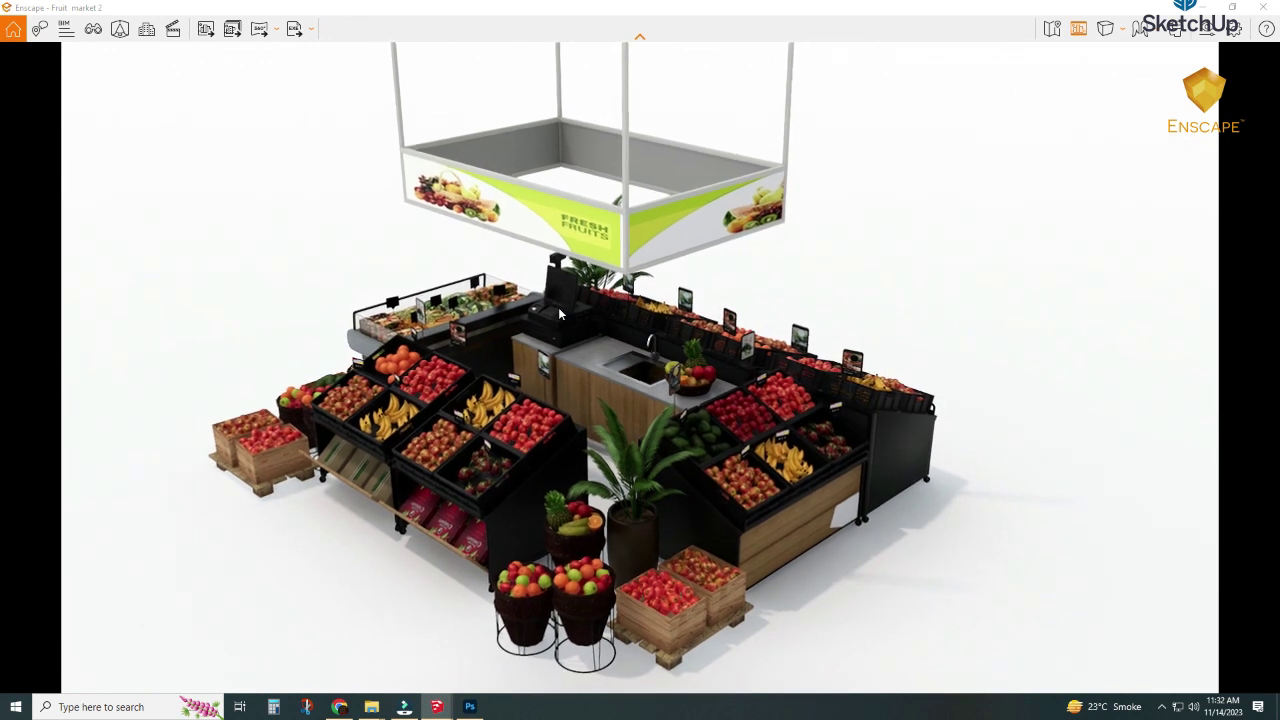
{"action": "scroll", "coordinate": [558, 307], "scroll_direction": "down", "scroll_amount": 2}
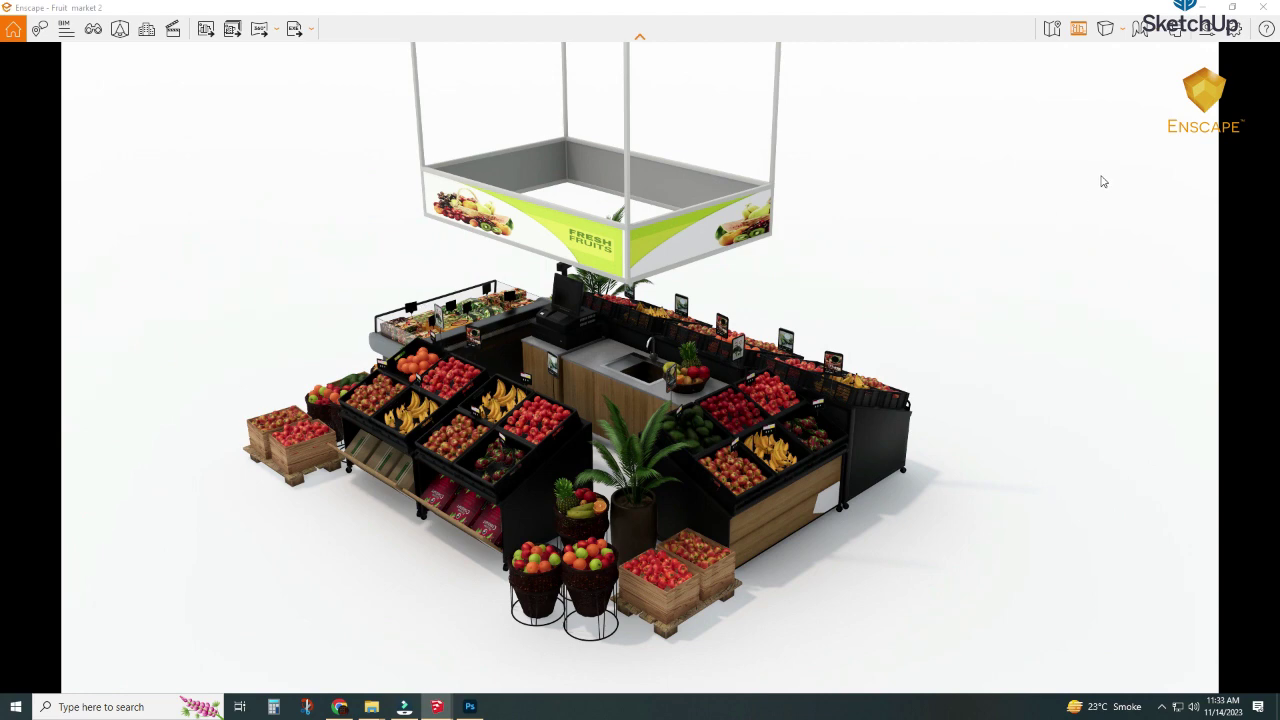
Set the Enscape exposure to 60% in Visual Settings.
{"action": "left_click", "coordinate": [1208, 30]}
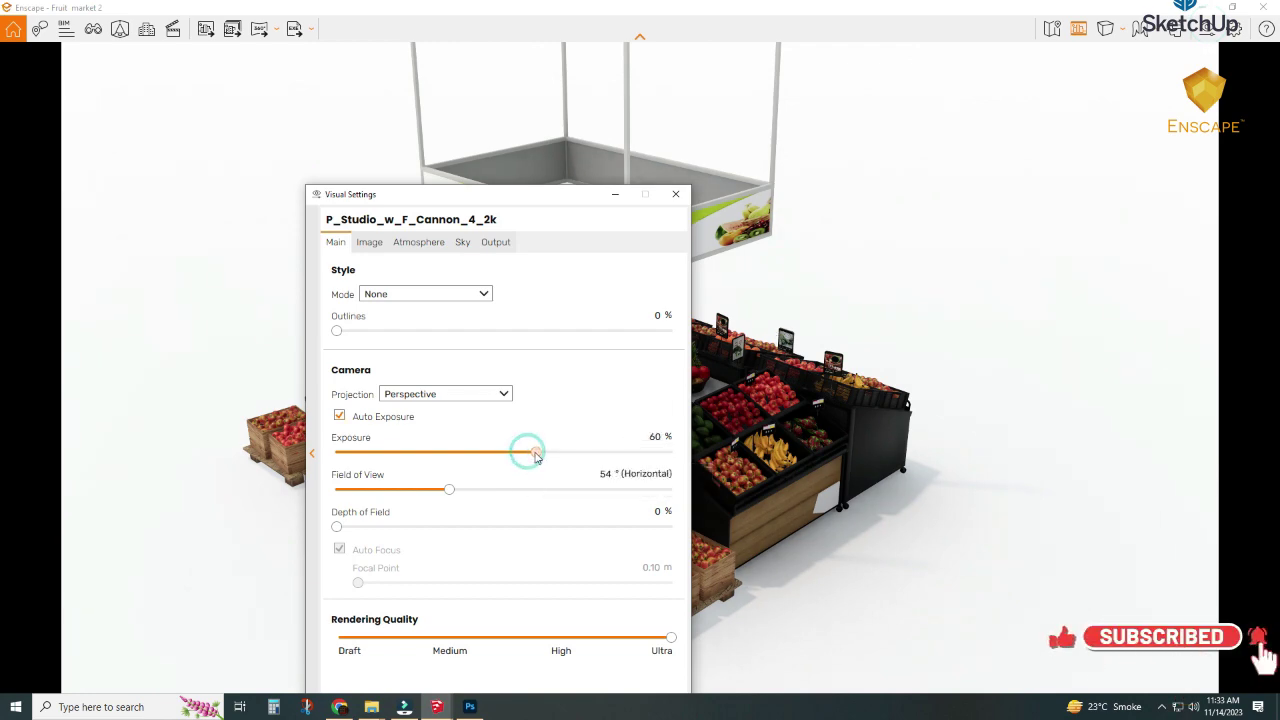
{"action": "left_click_drag", "start_coordinate": [528, 453], "coordinate": [536, 454]}
{"action": "left_click", "coordinate": [676, 194]}
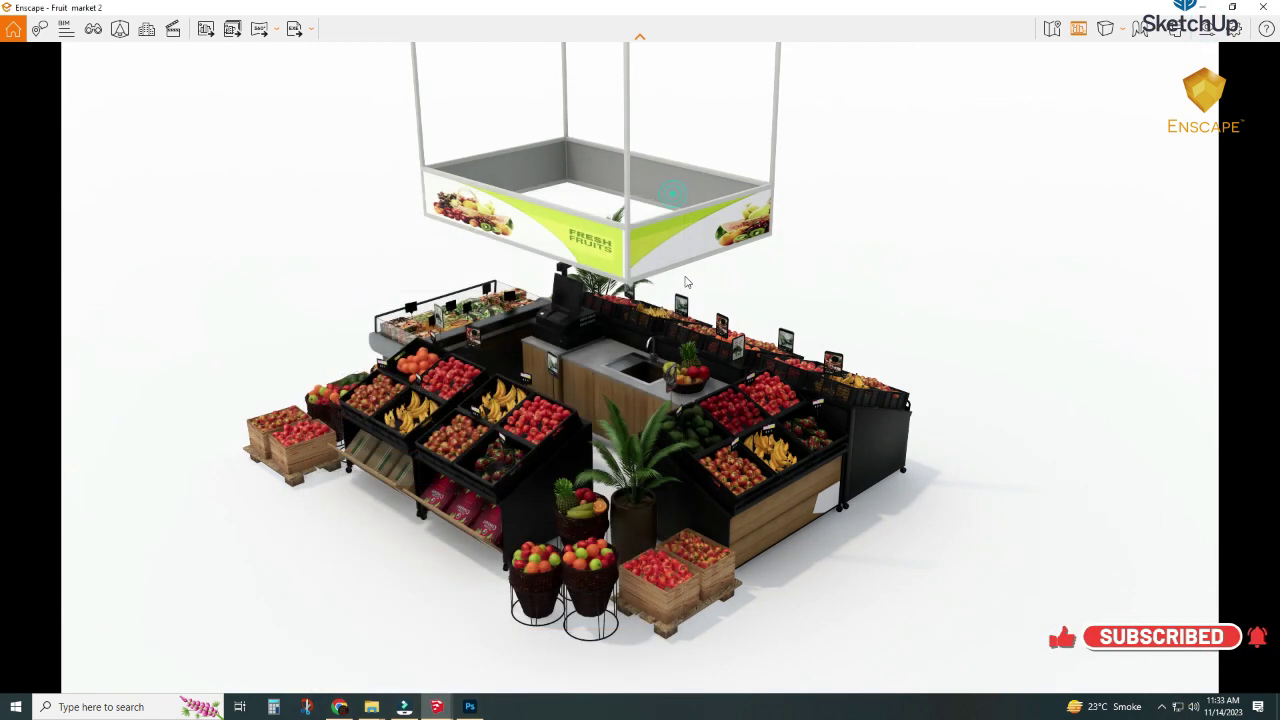
Save a screenshot of the overall stall view to the render folder, then show SketchUp beside Enscape.
{"action": "left_click", "coordinate": [206, 28]}
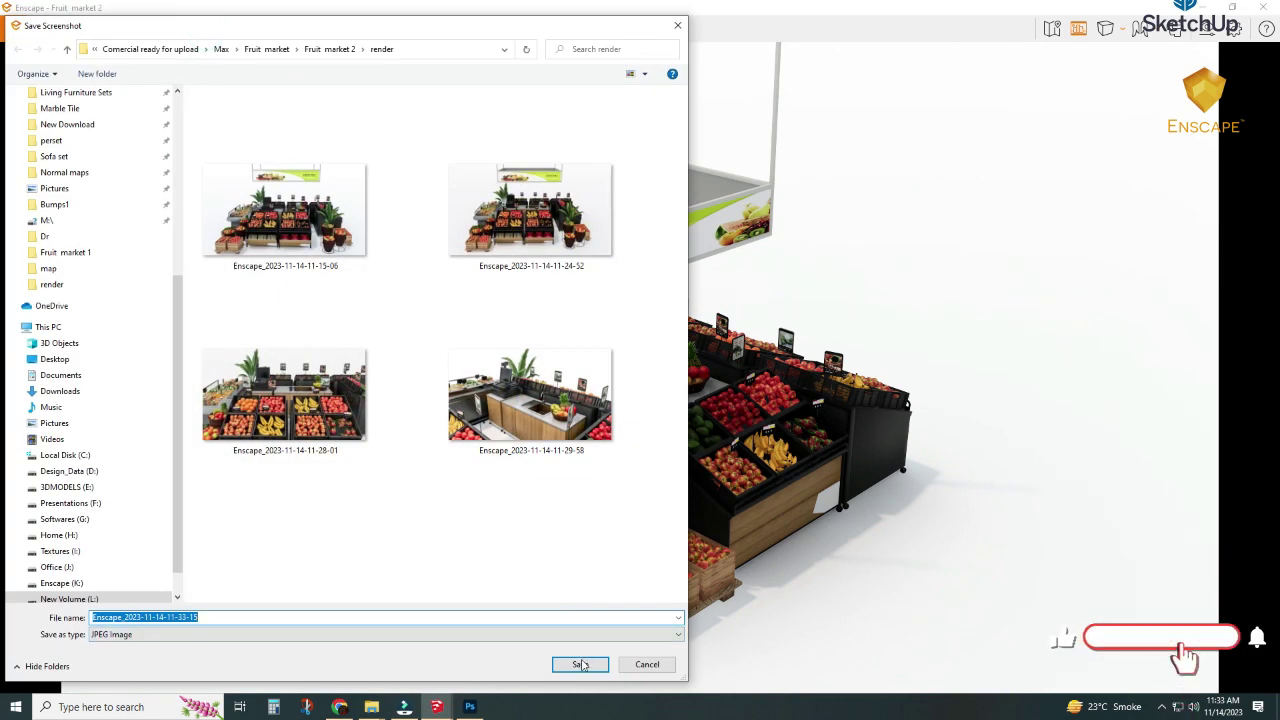
{"action": "left_click", "coordinate": [580, 664]}
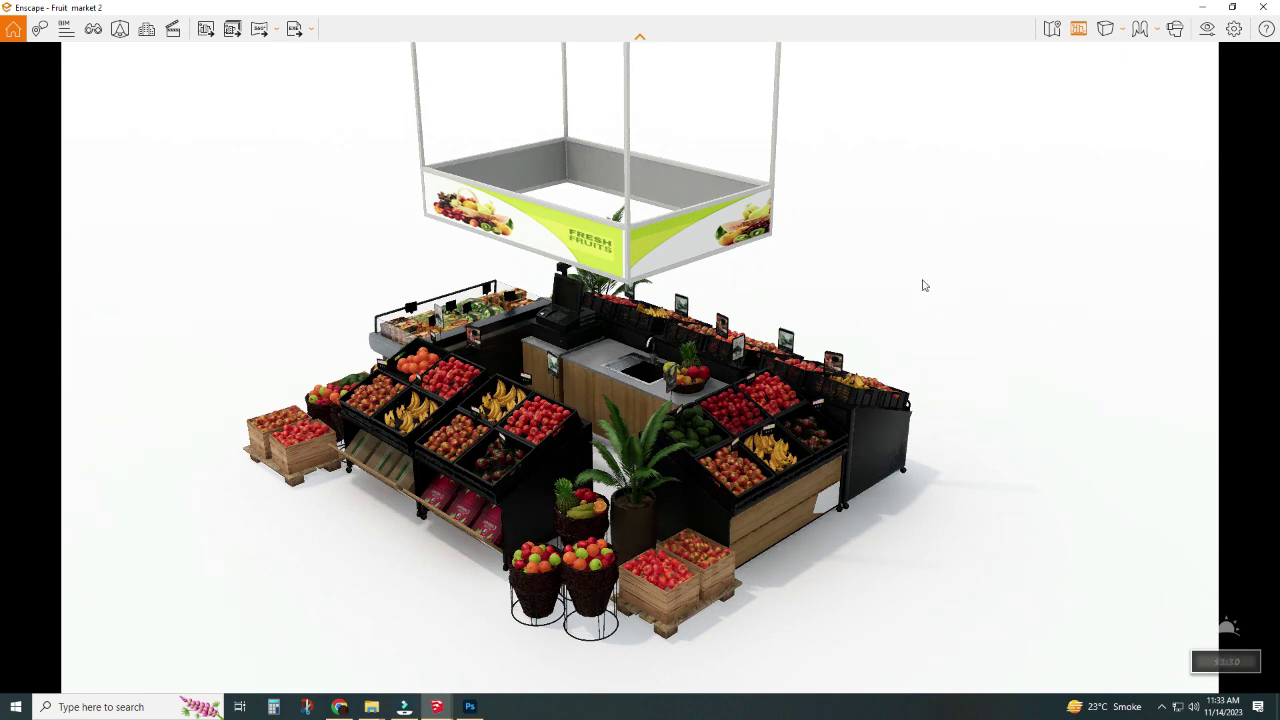
{"action": "left_click", "coordinate": [1233, 9]}
{"action": "mouse_move", "coordinate": [436, 707]}
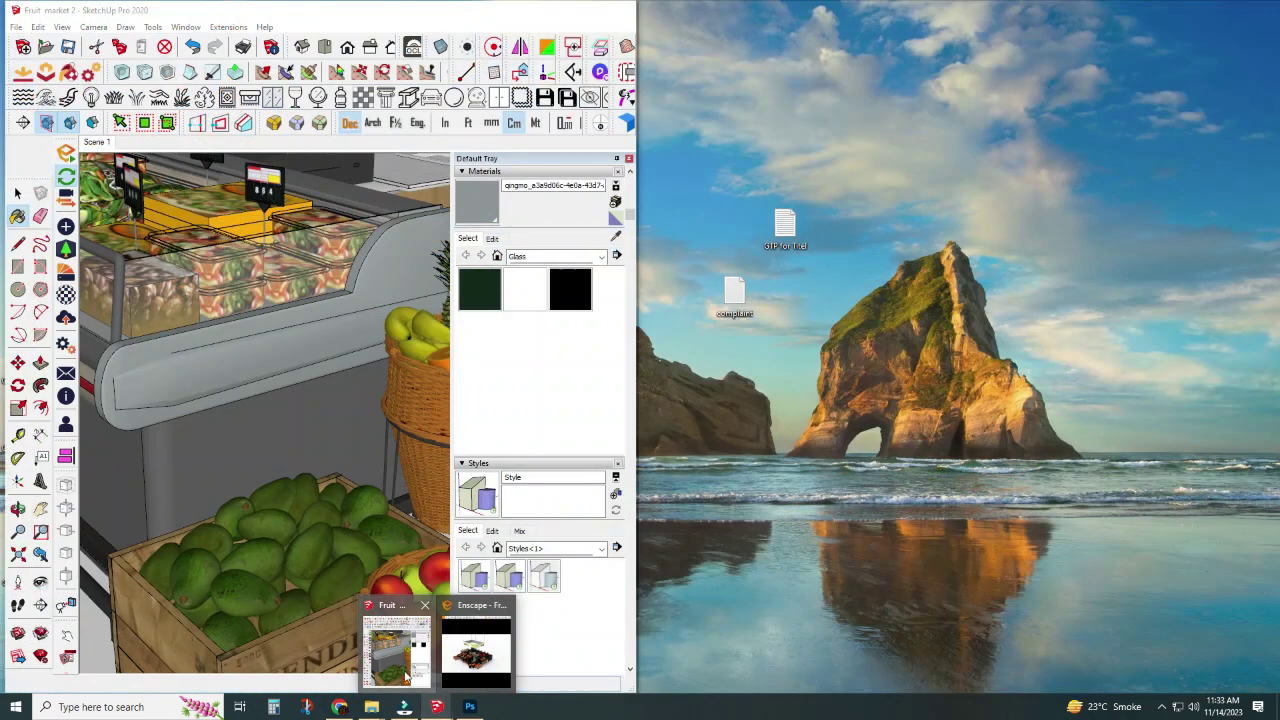
{"action": "left_click", "coordinate": [406, 677]}
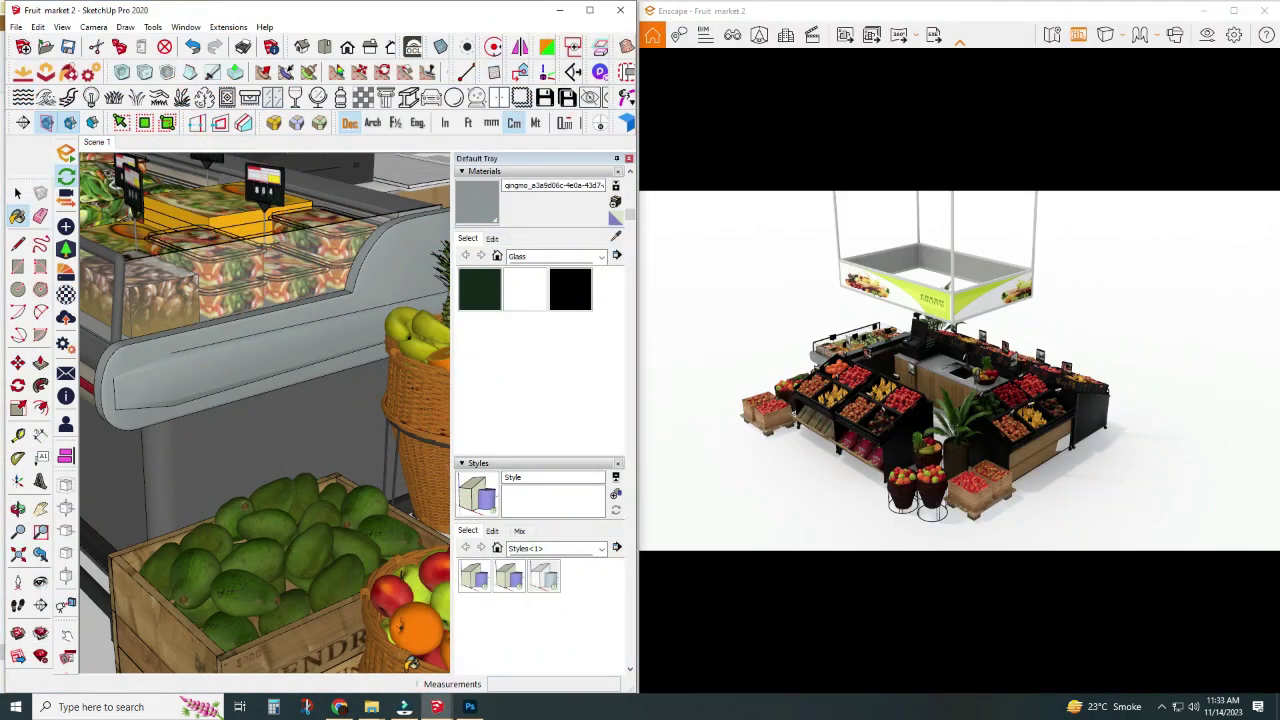